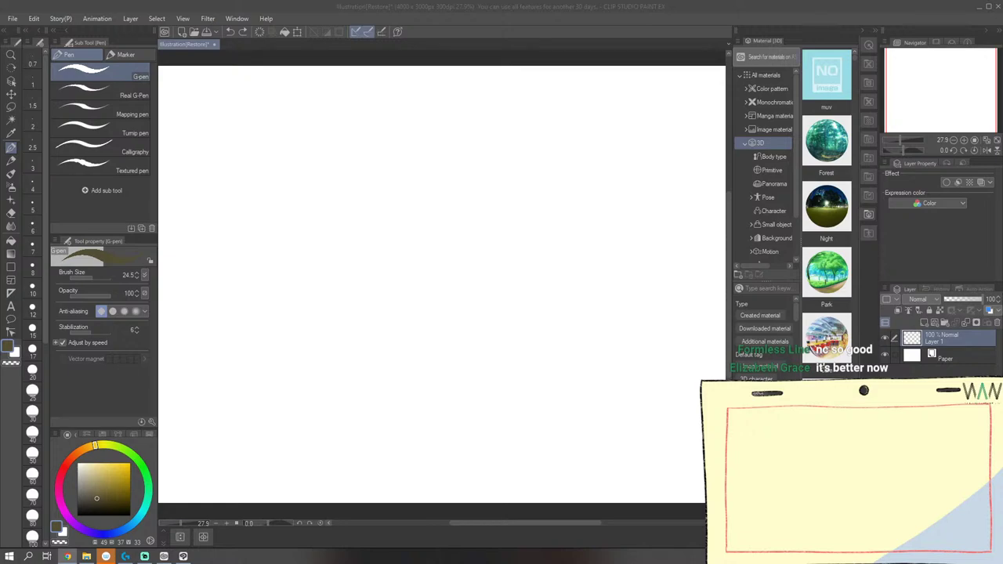
left_click(430, 21)
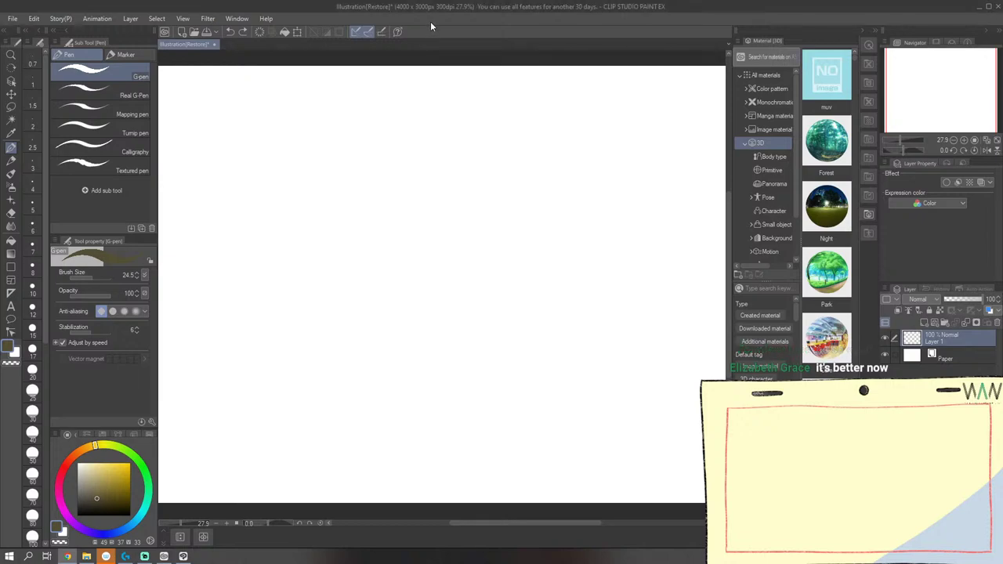
scroll(475, 67, "down", 1)
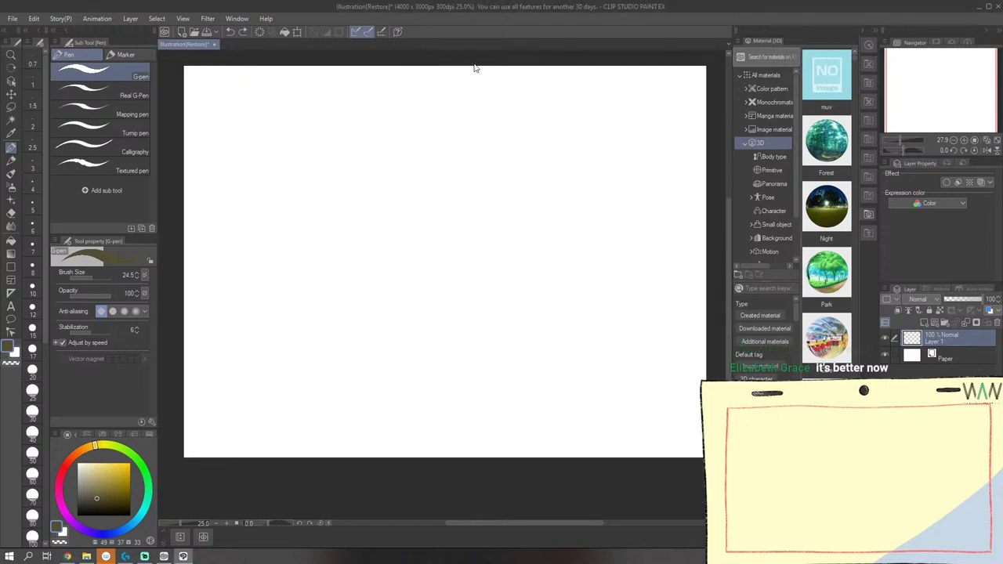
left_click(163, 556)
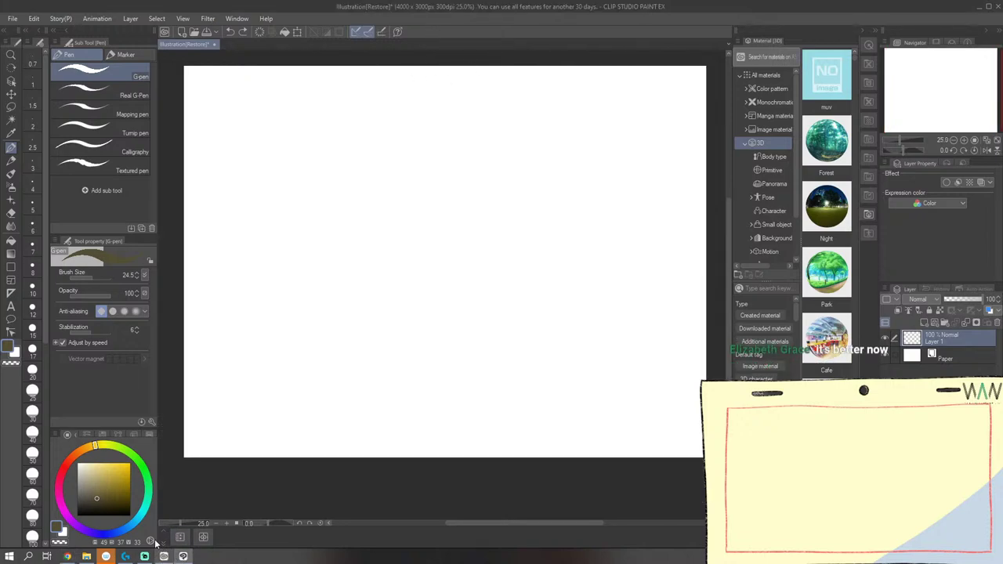
left_click(144, 556)
left_click(232, 374)
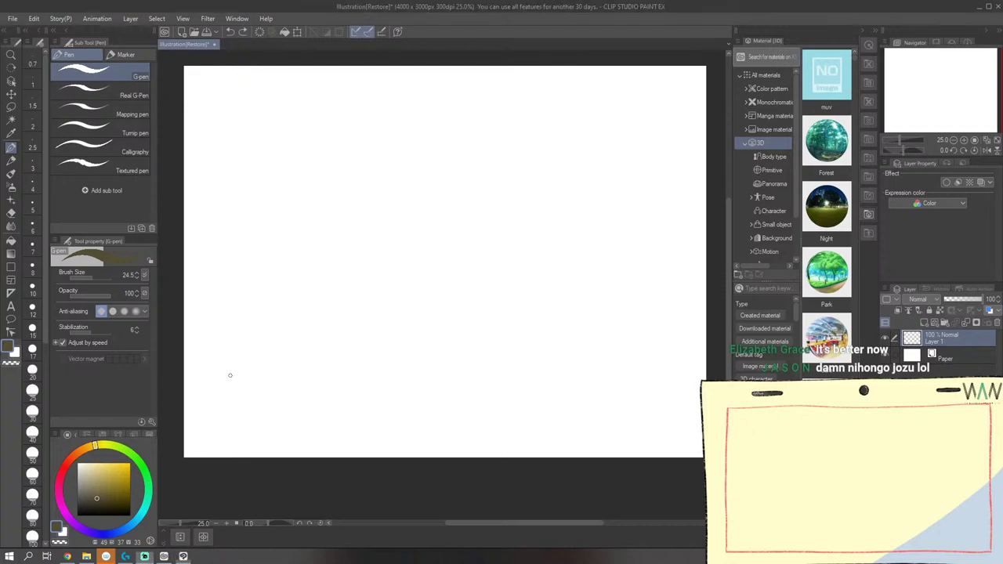
Draw three slanting test strokes with the G-pen in the canvas's upper-left area
left_click_drag(344, 141, 394, 226)
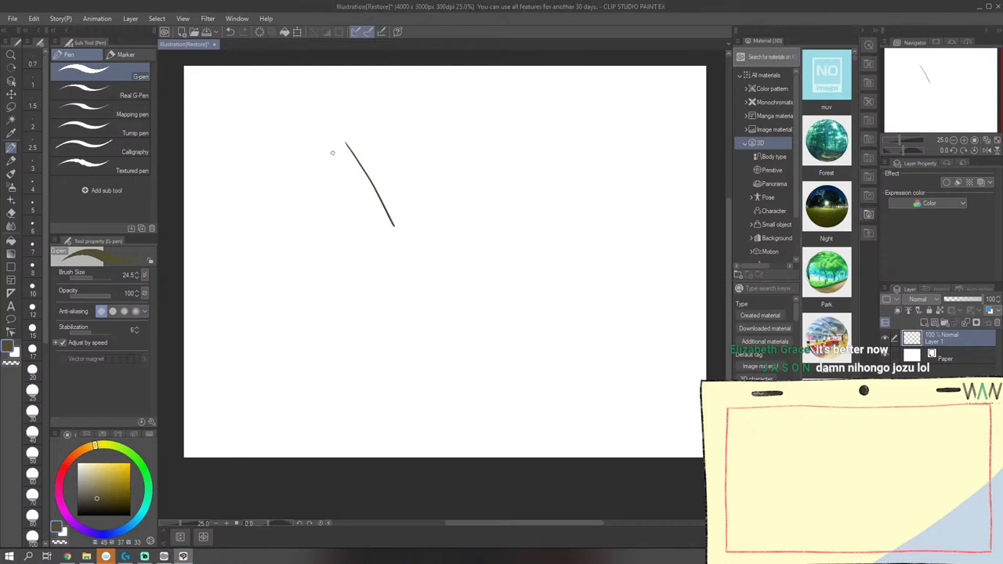
left_click_drag(333, 151, 362, 199)
left_click_drag(325, 153, 344, 178)
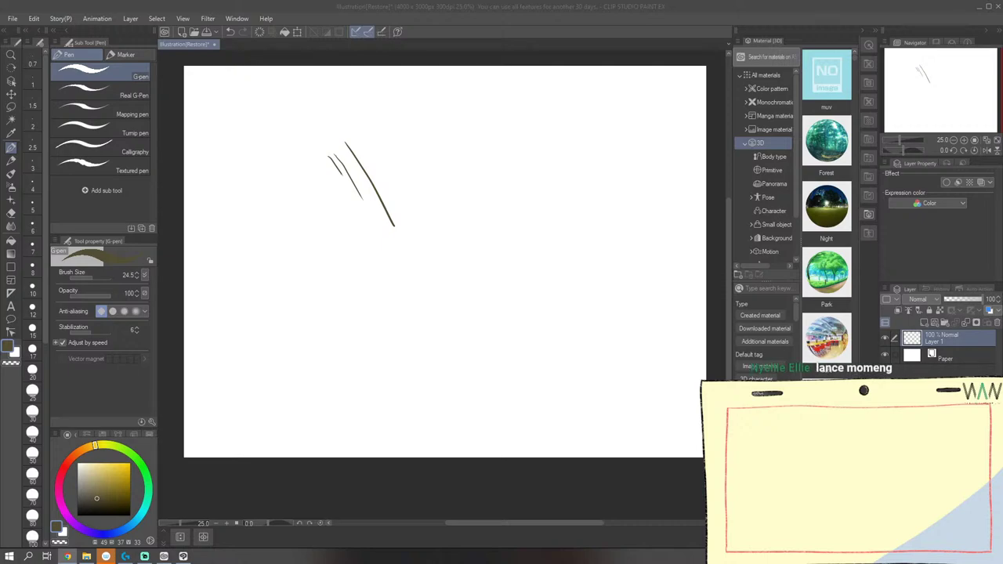
key("alt+Tab")
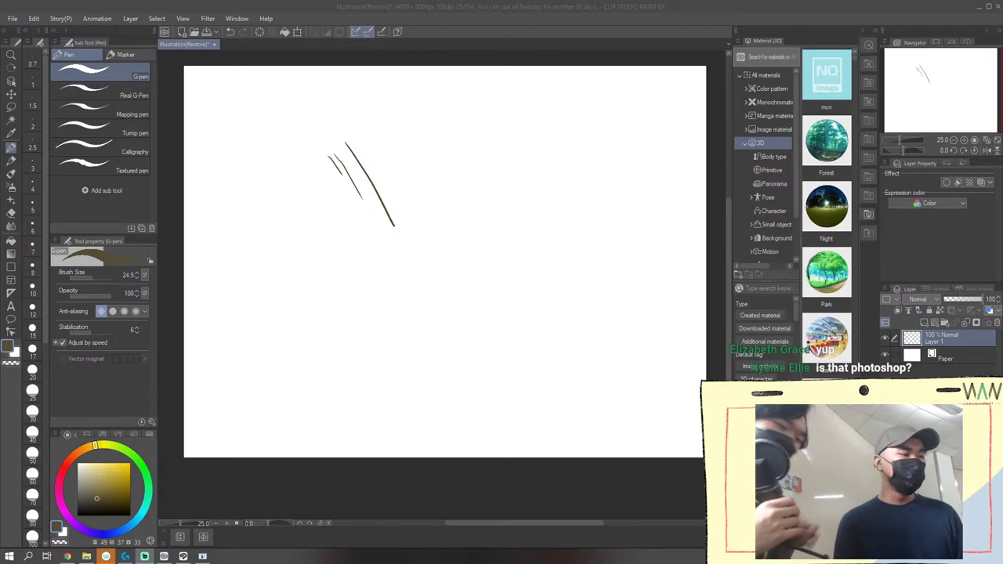
Scribble dense short hatch marks beside the slanting strokes, working toward the canvas's left edge
left_click(322, 139)
mouse_move(318, 136)
left_mouse_down()
mouse_move(332, 130)
mouse_move(313, 138)
mouse_move(326, 131)
mouse_move(325, 143)
mouse_move(307, 138)
mouse_move(300, 155)
left_mouse_up()
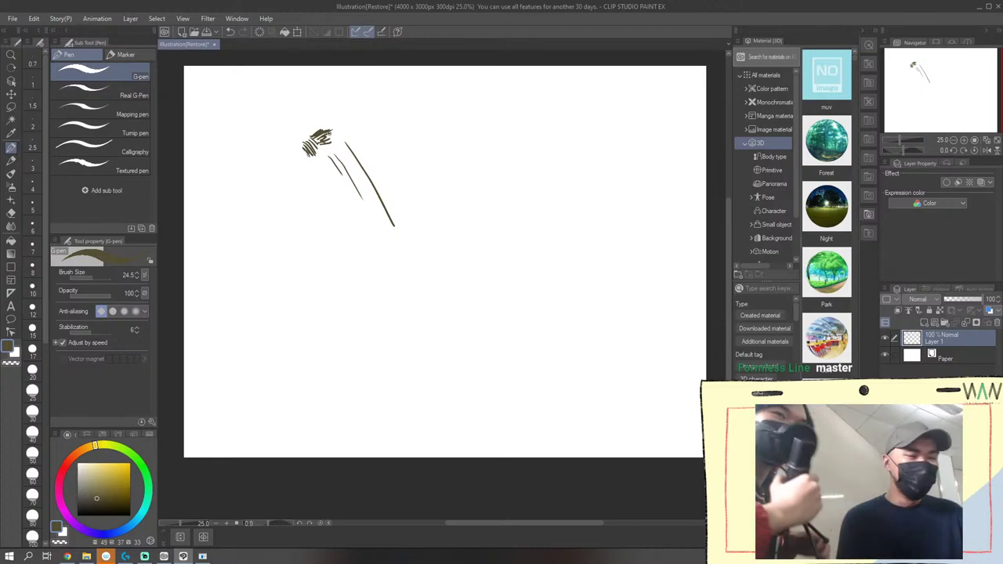
left_click_drag(292, 124, 337, 177)
mouse_move(290, 143)
left_mouse_down()
mouse_move(311, 180)
mouse_move(295, 165)
left_mouse_up()
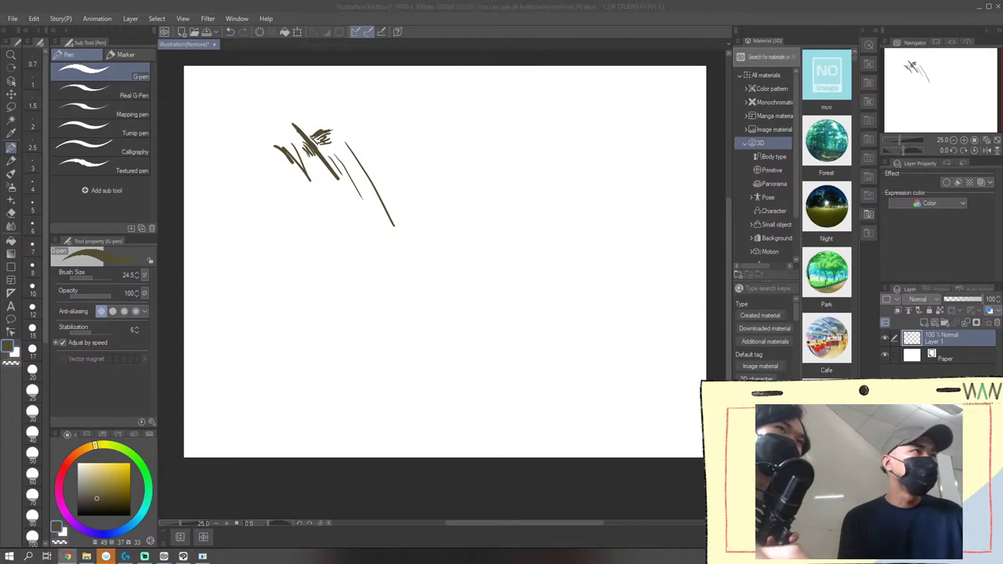
left_click(260, 153)
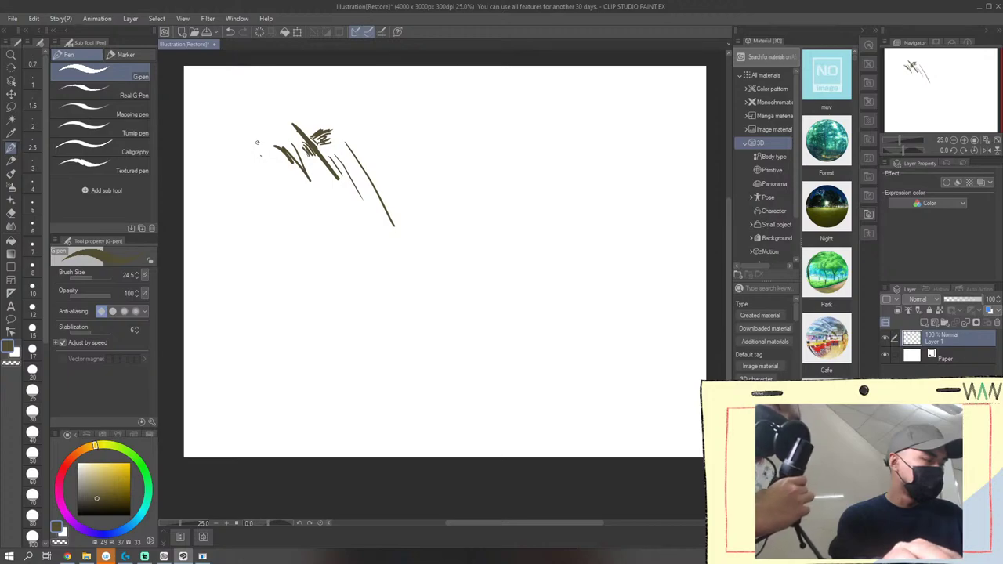
mouse_move(307, 177)
left_mouse_down()
mouse_move(269, 128)
mouse_move(279, 169)
left_mouse_up()
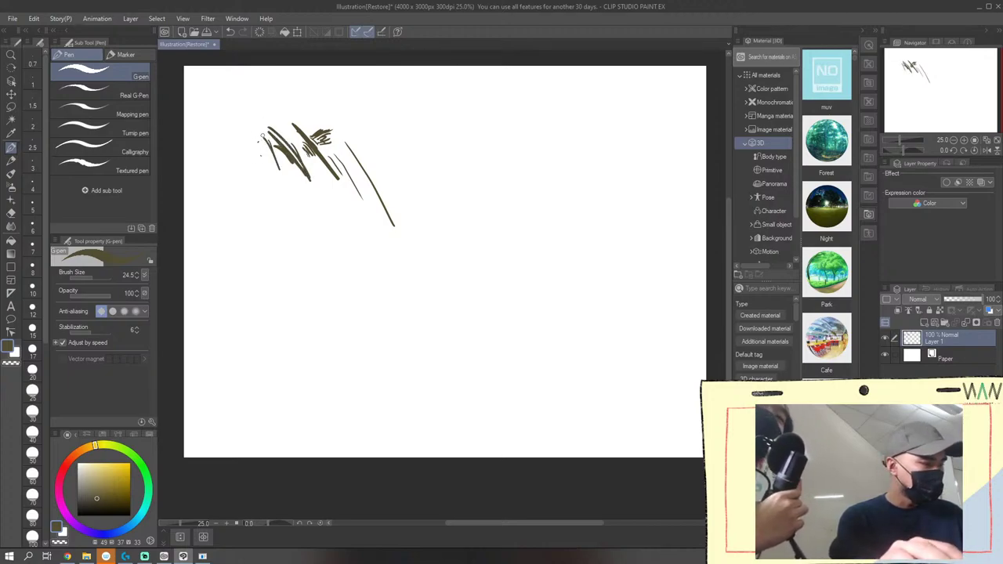
left_click_drag(256, 138, 239, 161)
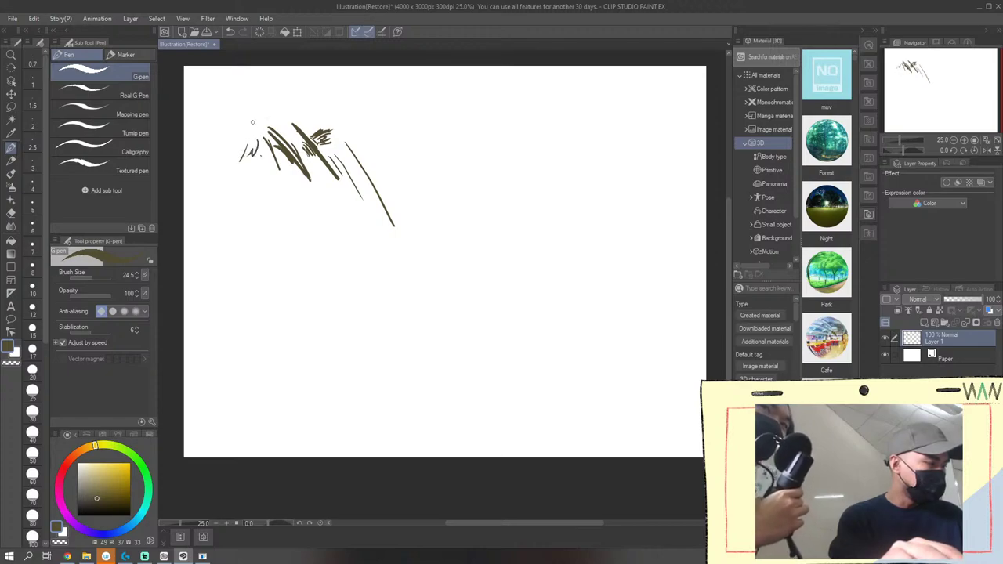
left_click_drag(247, 127, 240, 148)
mouse_move(242, 145)
left_mouse_down()
mouse_move(235, 162)
mouse_move(232, 149)
left_mouse_up()
Draw a bundle of long curved diagonal strokes across the upper middle of the canvas
mouse_move(295, 114)
left_mouse_down()
mouse_move(359, 150)
mouse_move(461, 250)
left_mouse_up()
mouse_move(344, 122)
left_mouse_down()
mouse_move(464, 253)
mouse_move(411, 171)
left_mouse_up()
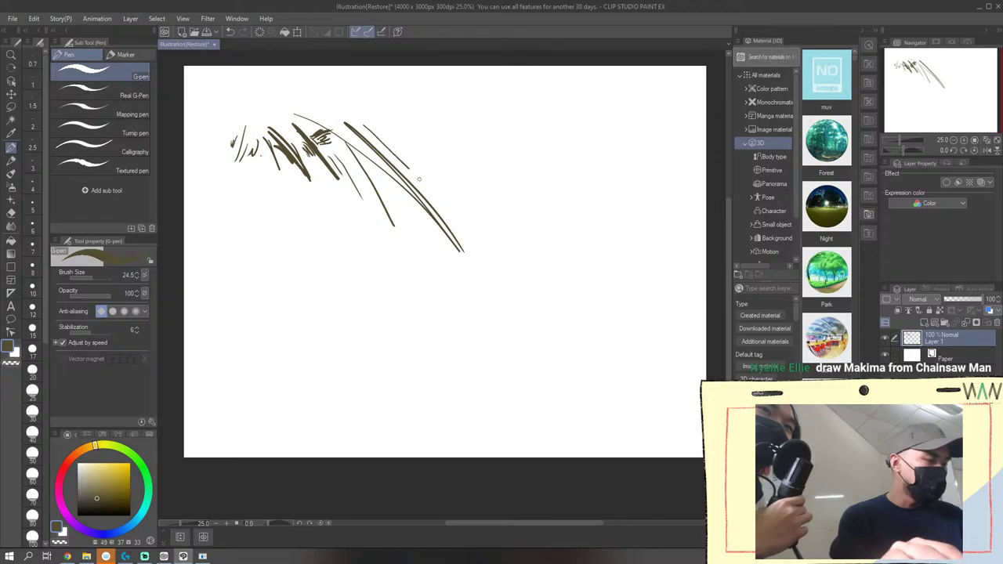
left_click_drag(380, 137, 442, 208)
left_click_drag(369, 122, 452, 209)
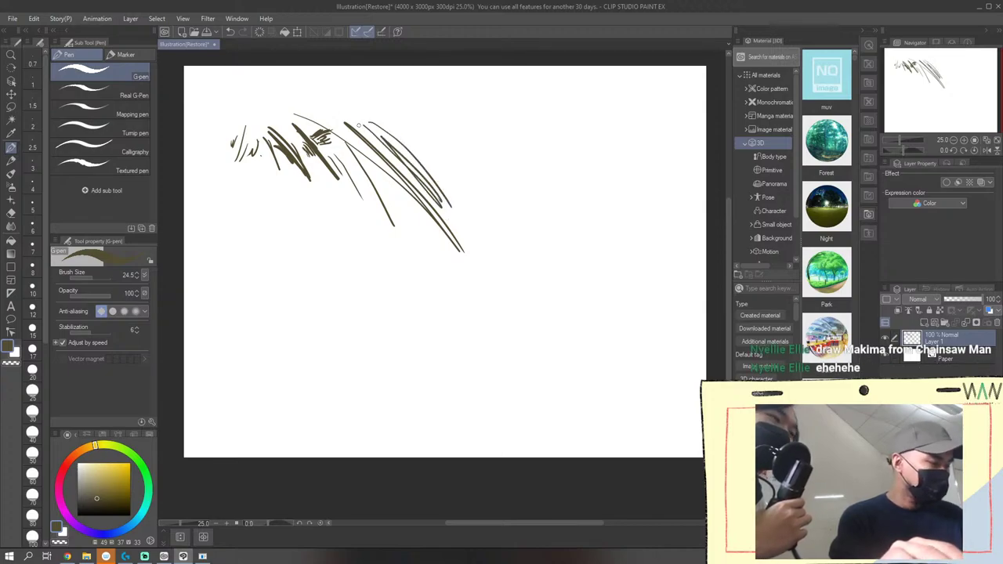
Undo the long diagonal strokes and the most recent hatch marks on the canvas's left side
left_click(231, 32)
left_click(231, 32)
left_click(232, 32)
left_click(231, 32)
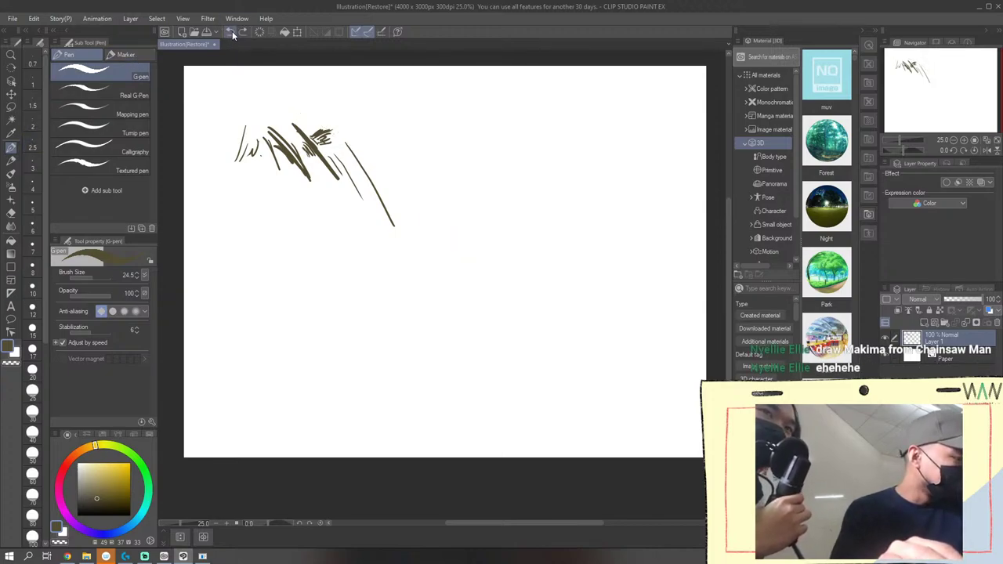
left_click(232, 33)
left_click(232, 33)
left_click(232, 32)
left_click(232, 33)
Draw a large zigzag and groups of diagonal hatching as pen practice, and clear all scribbles from the layer
left_click_drag(246, 123, 261, 299)
left_click_drag(278, 323, 364, 418)
left_click_drag(386, 159, 478, 241)
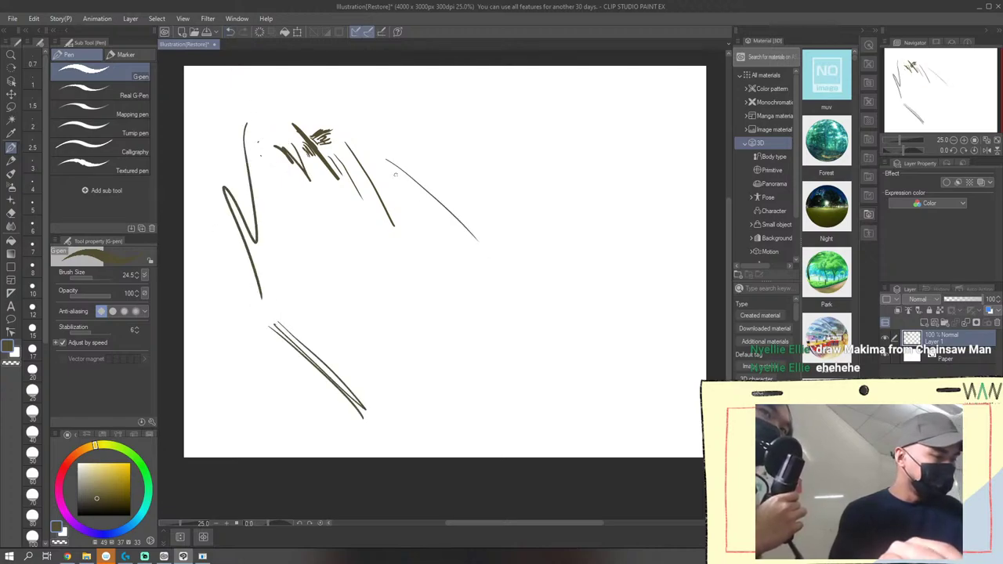
left_click_drag(400, 177, 457, 224)
mouse_move(406, 185)
left_mouse_down()
mouse_move(445, 214)
mouse_move(413, 193)
mouse_move(463, 236)
left_mouse_up()
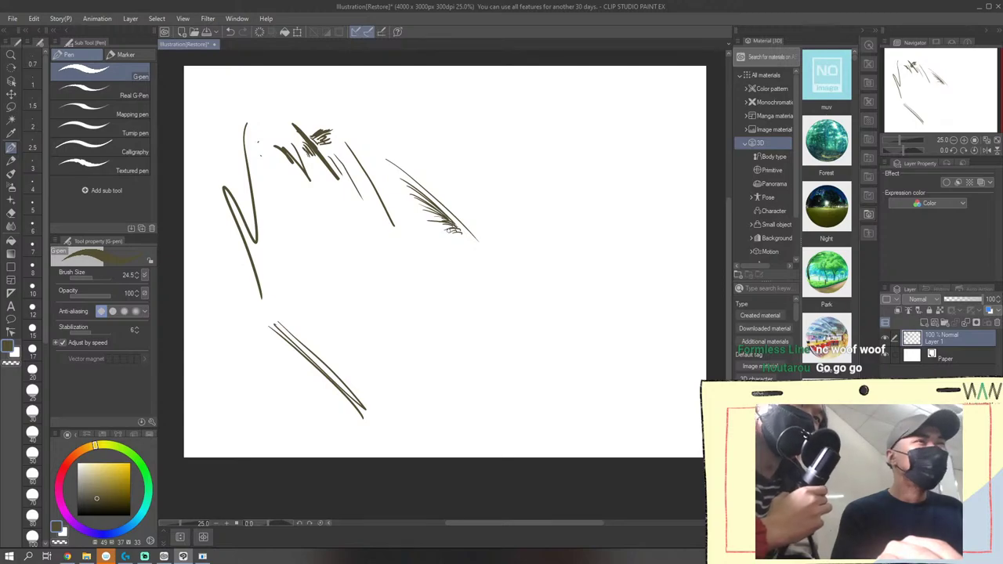
left_click(256, 32)
Try two small arch-shaped outlines in the upper middle of the canvas, removing each attempt
mouse_move(385, 166)
left_mouse_down()
mouse_move(411, 163)
mouse_move(375, 187)
mouse_move(403, 193)
left_mouse_up()
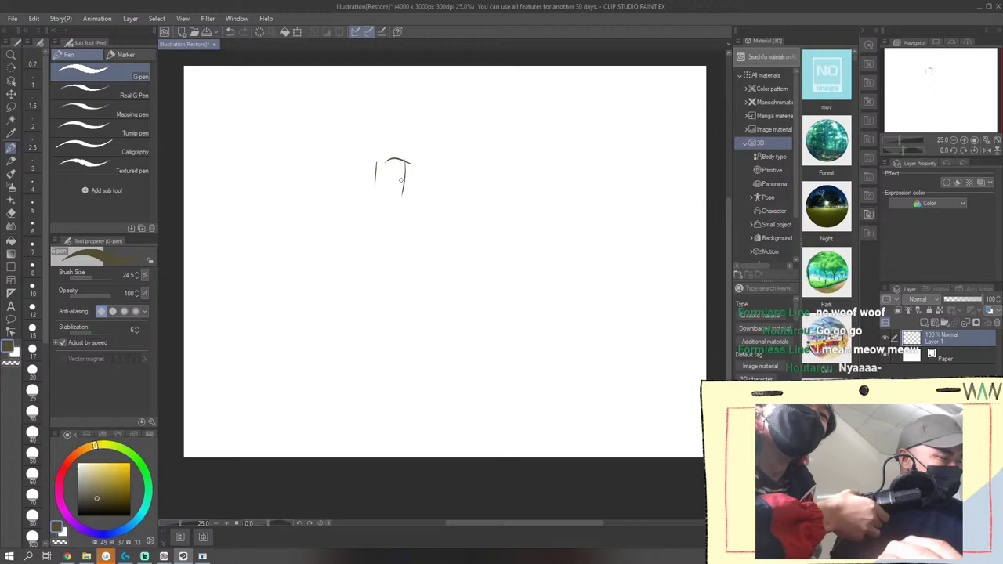
left_click(259, 33)
mouse_move(363, 142)
left_mouse_down()
mouse_move(382, 144)
mouse_move(356, 176)
mouse_move(383, 174)
left_mouse_up()
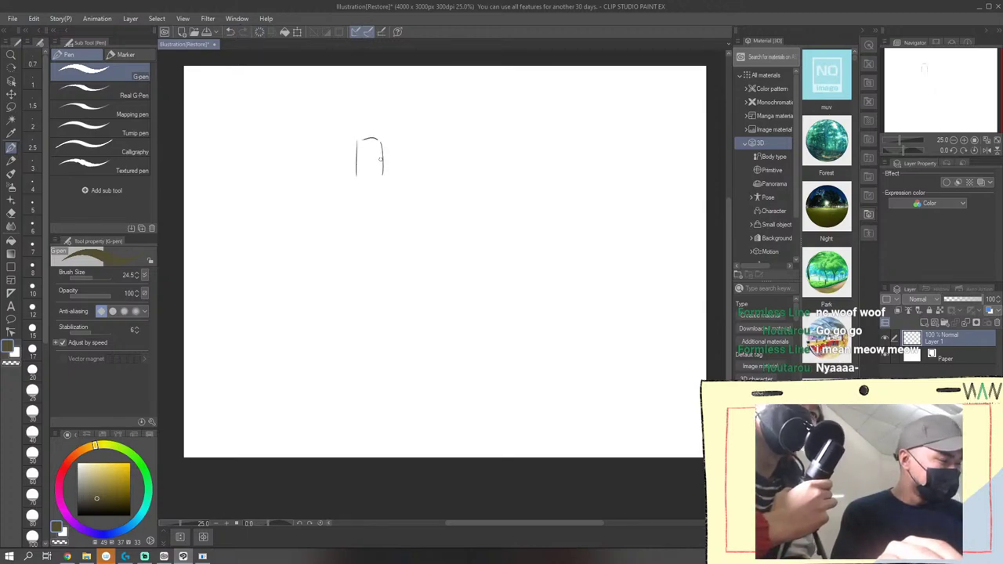
left_click(230, 32)
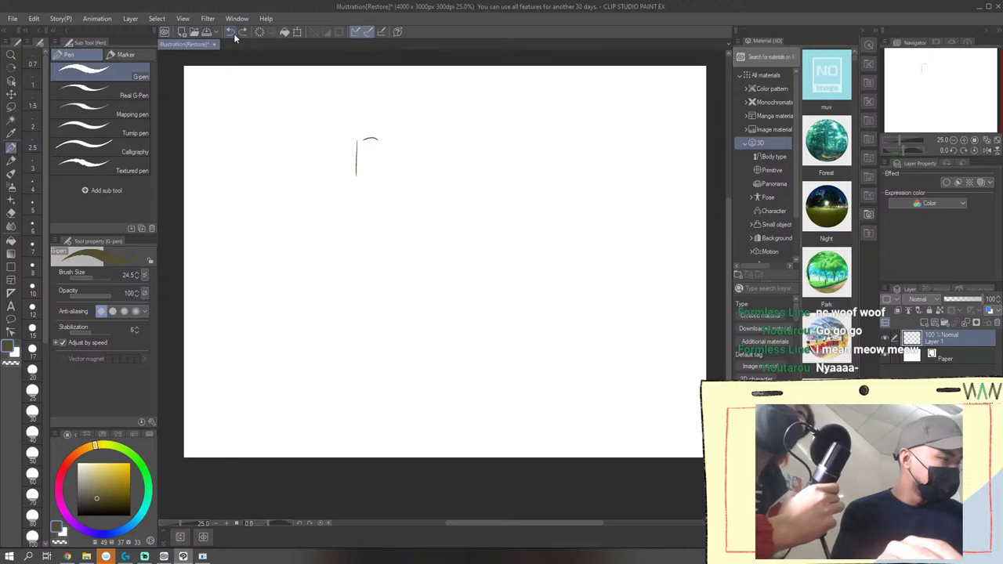
left_click(230, 32)
left_click(230, 32)
Try an oval outline with a short line beneath it and a separate slanted stroke, and undo the strokes back to the top arc
mouse_move(380, 143)
left_mouse_down()
mouse_move(357, 169)
mouse_move(384, 174)
mouse_move(380, 182)
mouse_move(389, 169)
mouse_move(358, 182)
mouse_move(359, 193)
left_mouse_up()
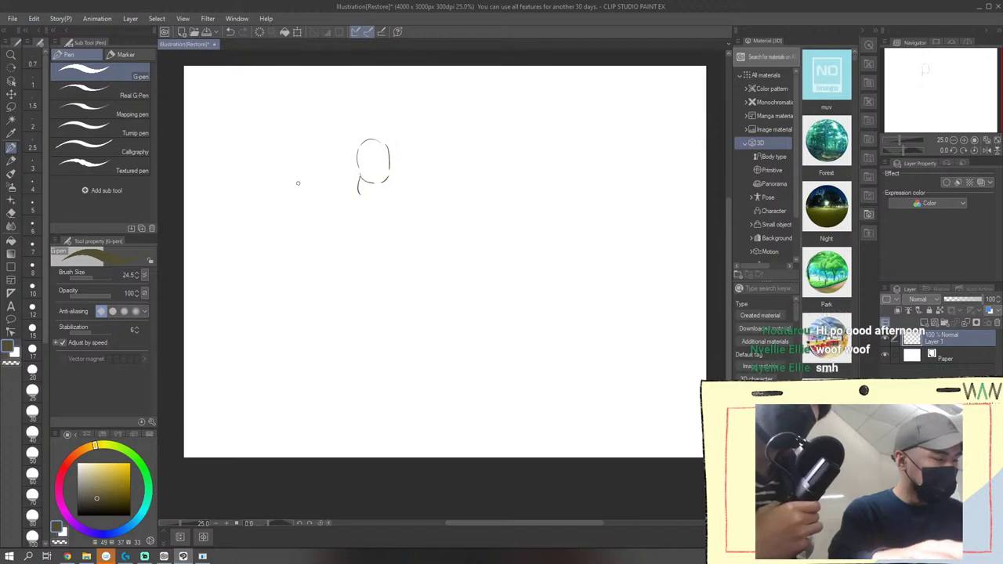
left_click_drag(296, 181, 287, 206)
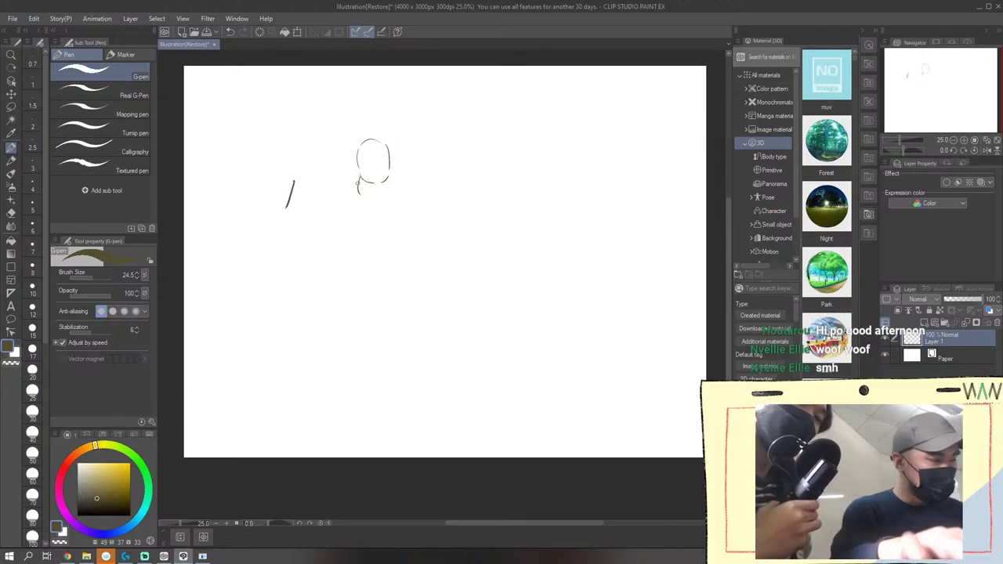
left_click(232, 32)
left_click(232, 31)
left_click(232, 31)
left_click(231, 32)
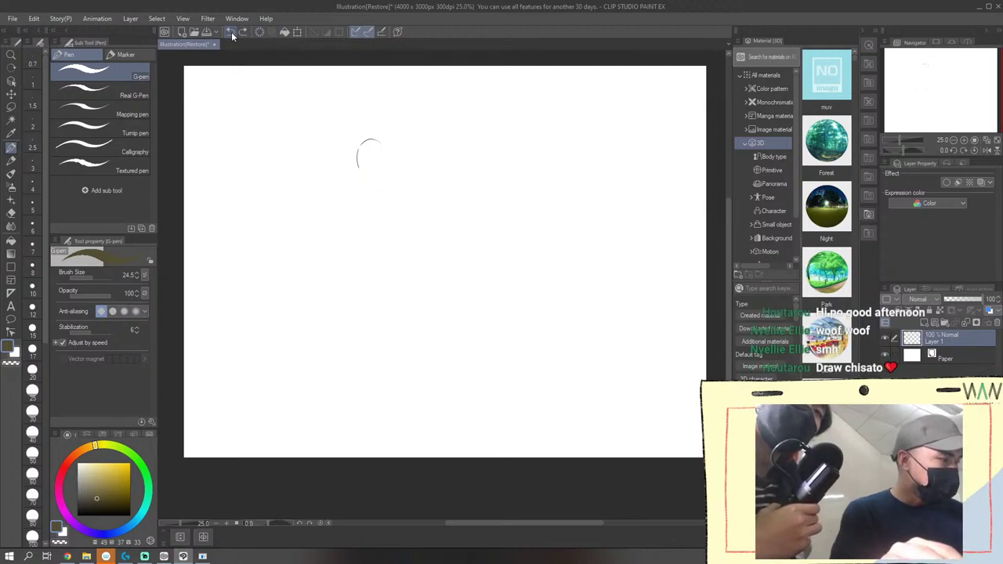
left_click(232, 31)
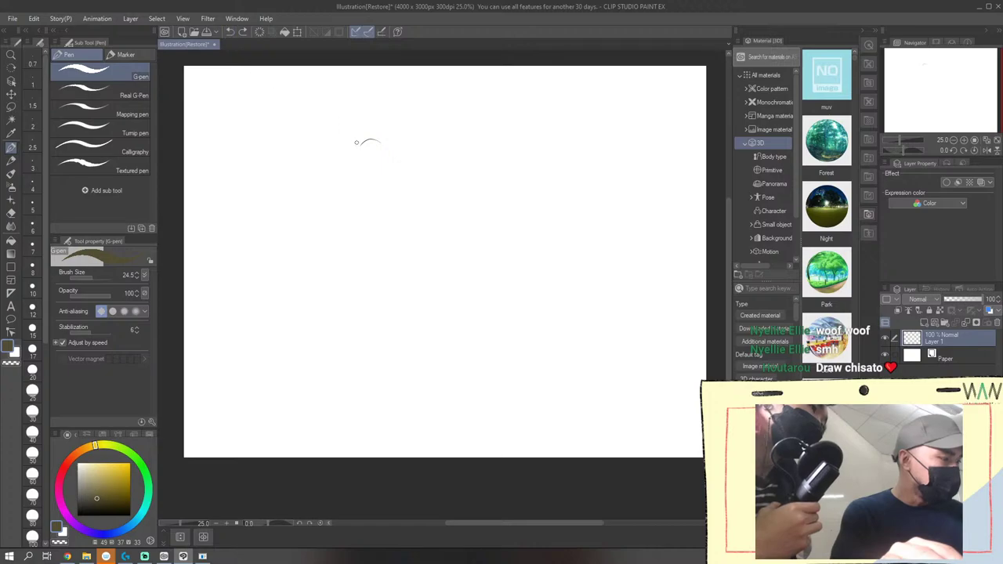
Try another small outline in the upper middle of the canvas and undo all its strokes
mouse_move(360, 163)
left_mouse_down()
mouse_move(357, 145)
mouse_move(387, 168)
mouse_move(402, 133)
mouse_move(382, 154)
mouse_move(402, 166)
mouse_move(390, 173)
mouse_move(399, 168)
left_mouse_up()
left_click(229, 31)
left_click(230, 31)
left_click(230, 32)
left_click(231, 31)
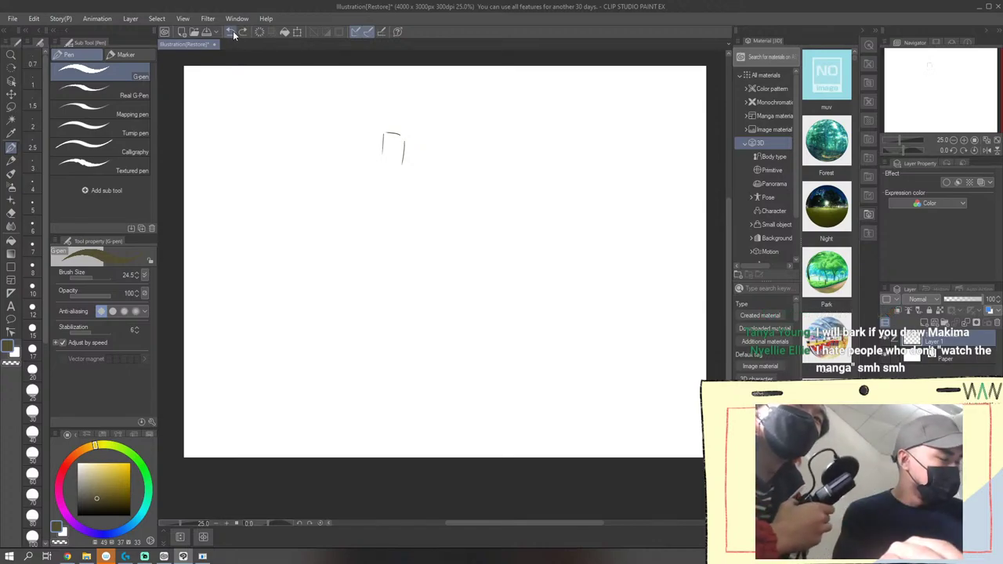
left_click(232, 30)
left_click(233, 31)
left_click(236, 30)
left_click(238, 32)
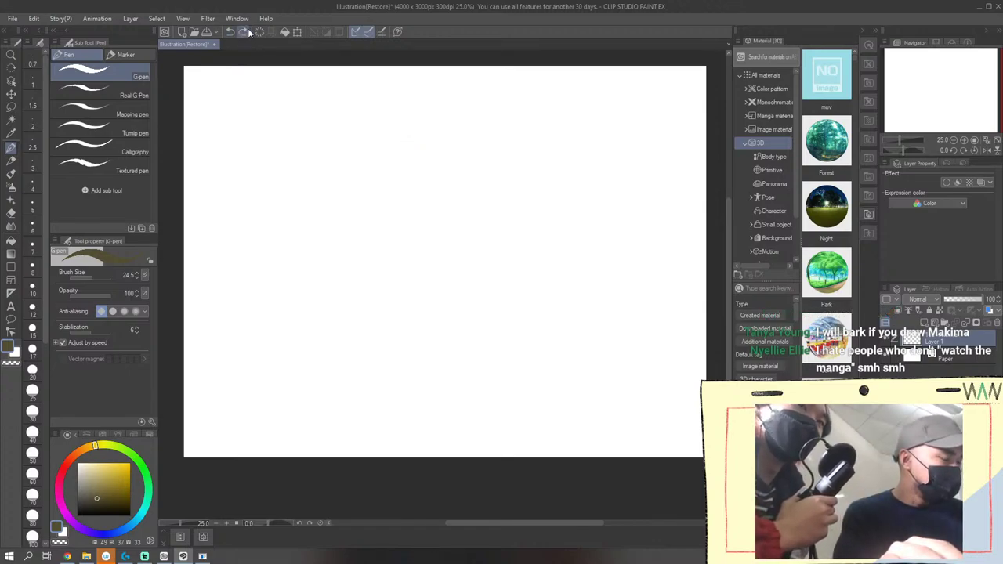
Sketch the figure's tapered torso and flared hips as simple outlines in the upper middle of the canvas
mouse_move(410, 143)
left_mouse_down()
mouse_move(394, 136)
mouse_move(375, 147)
mouse_move(385, 184)
left_mouse_up()
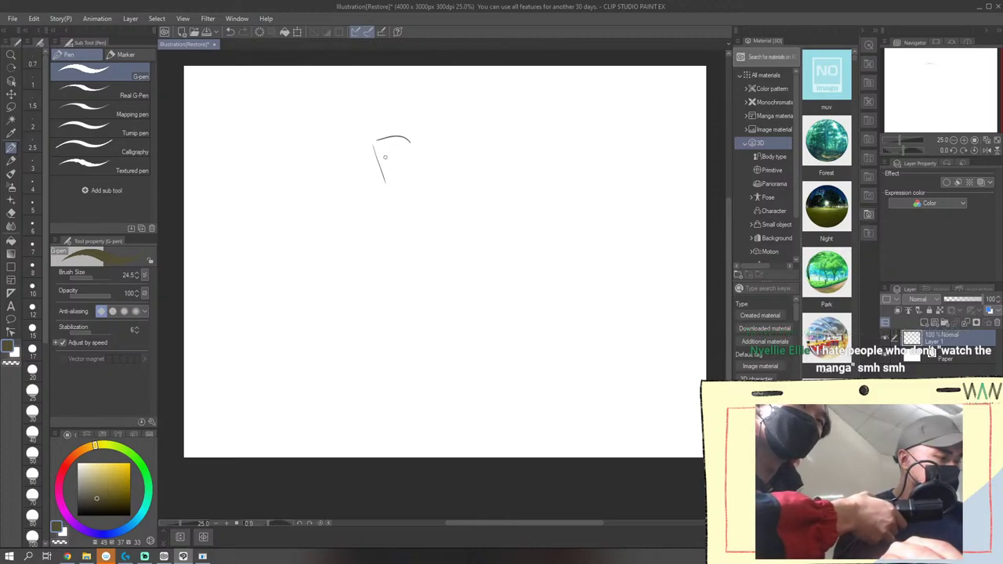
mouse_move(410, 145)
left_mouse_down()
mouse_move(417, 188)
mouse_move(375, 234)
mouse_move(423, 253)
left_mouse_up()
left_click_drag(416, 191, 423, 233)
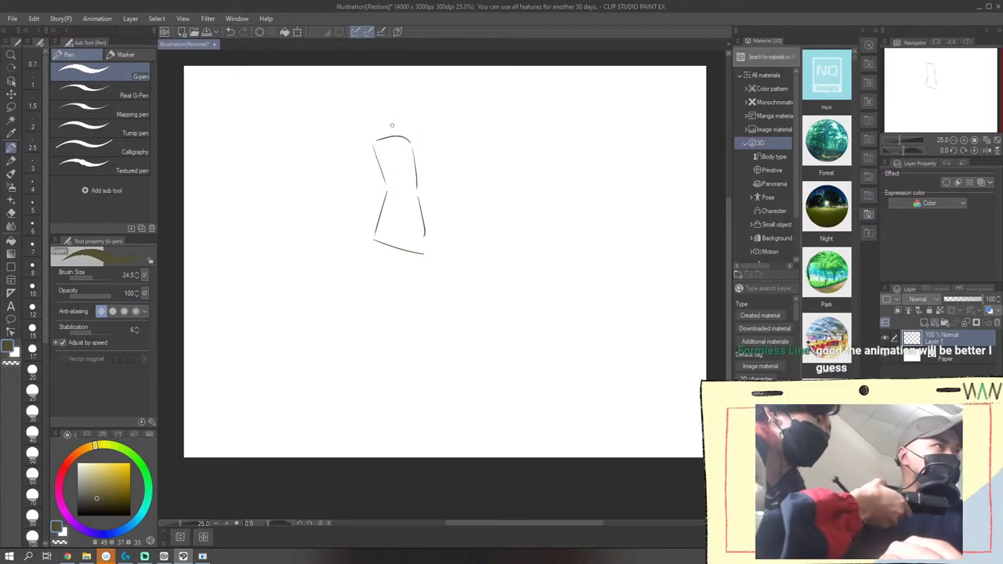
Add two short neck lines above the torso and sketch the arms sloping down from both shoulders
mouse_move(390, 124)
left_mouse_down()
mouse_move(401, 143)
mouse_move(359, 168)
mouse_move(369, 182)
left_mouse_up()
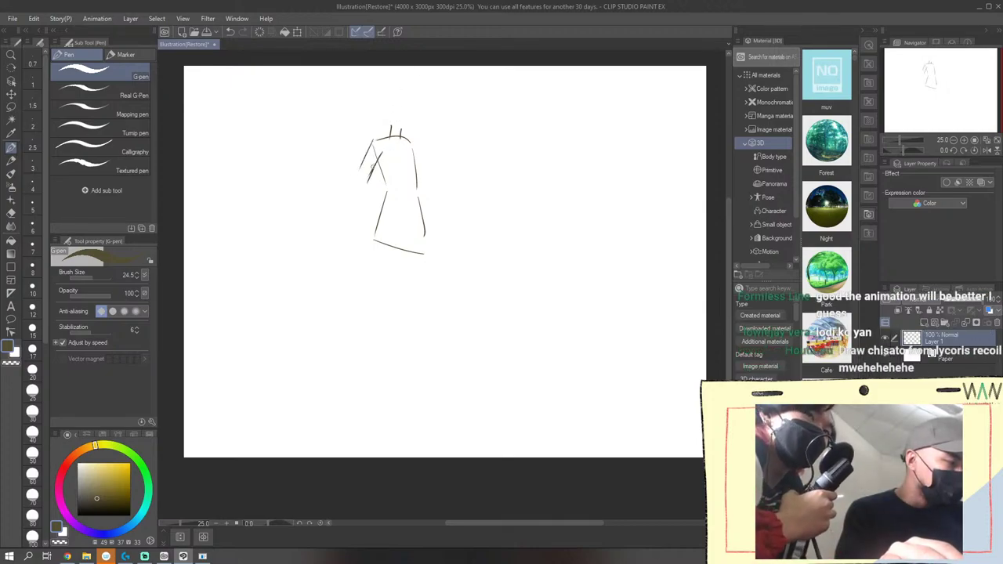
left_click(231, 31)
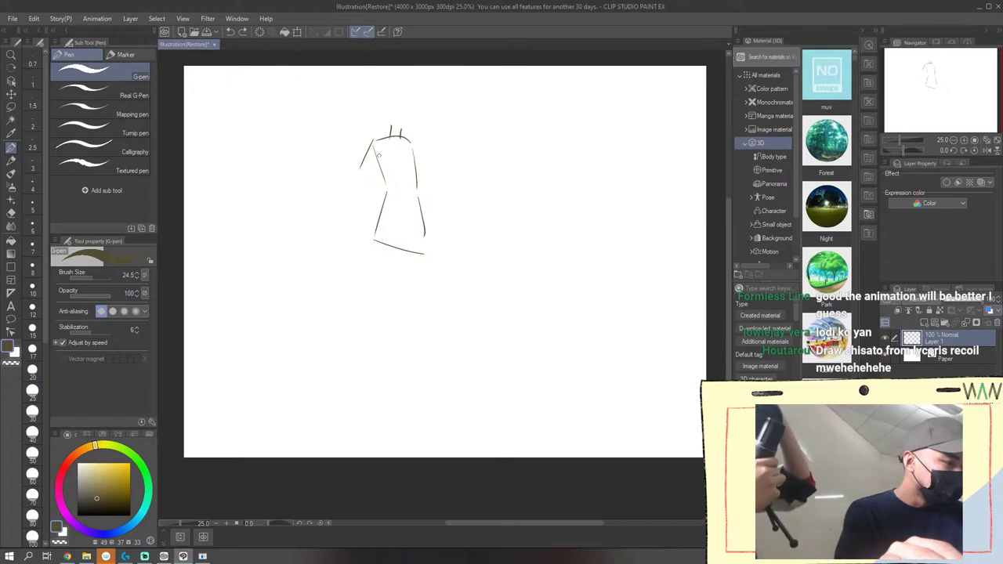
left_click(243, 32)
left_click_drag(410, 146, 452, 224)
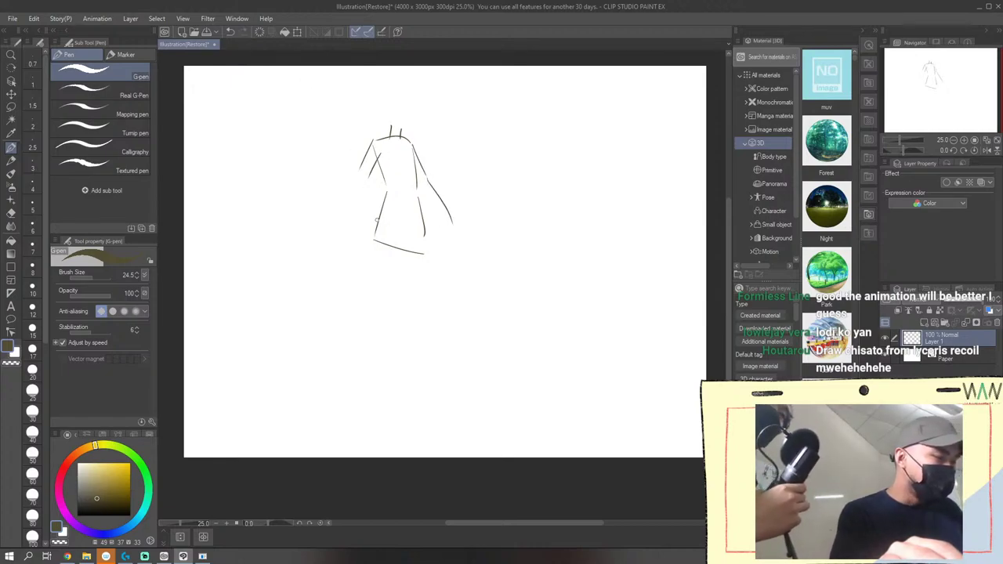
Add curved cross lines at the lower ribcage and hips, a centre line down the torso, and the first outer thigh line
left_click_drag(377, 222, 423, 234)
left_click_drag(384, 174, 418, 186)
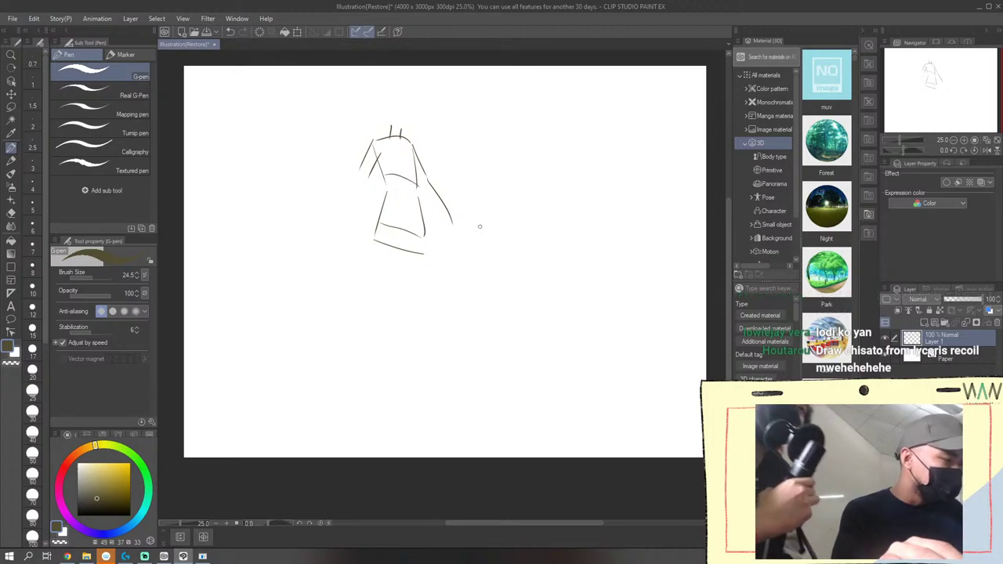
mouse_move(400, 140)
left_mouse_down()
mouse_move(413, 231)
mouse_move(383, 211)
mouse_move(397, 231)
mouse_move(421, 231)
mouse_move(406, 289)
left_mouse_up()
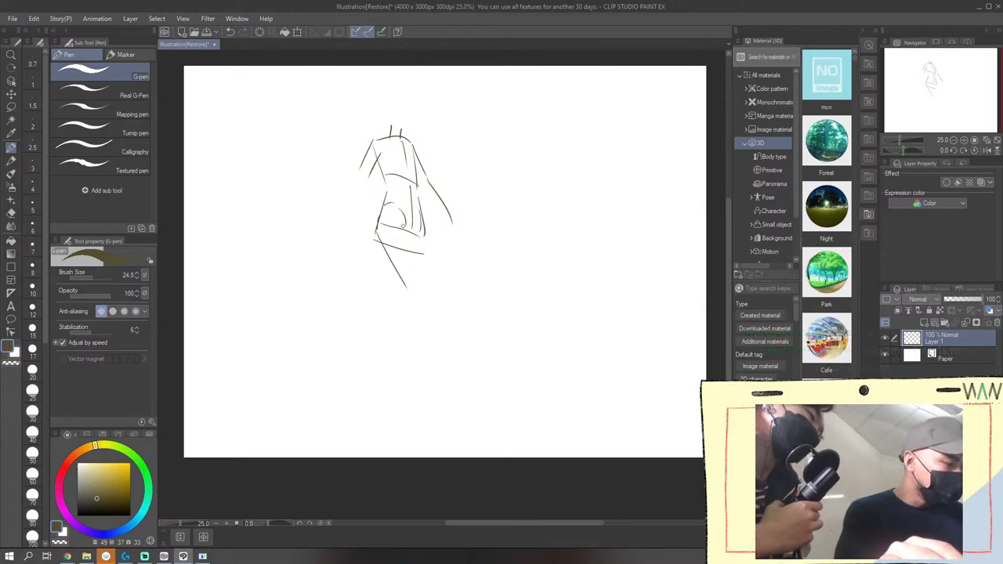
Try an inner thigh line and a short line continuing the opposite hip, and undo both strokes
left_click_drag(403, 231, 426, 286)
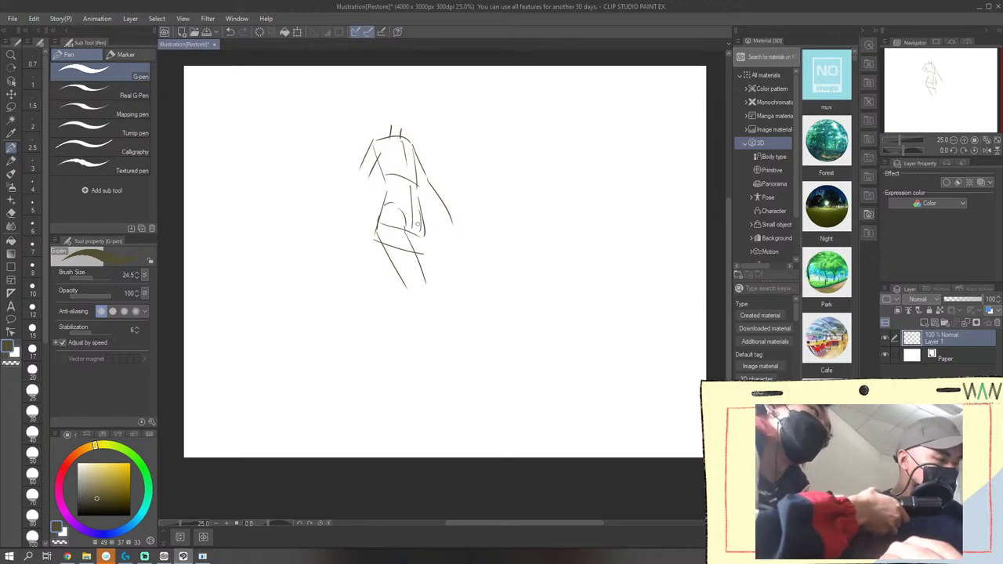
left_click_drag(425, 231, 428, 255)
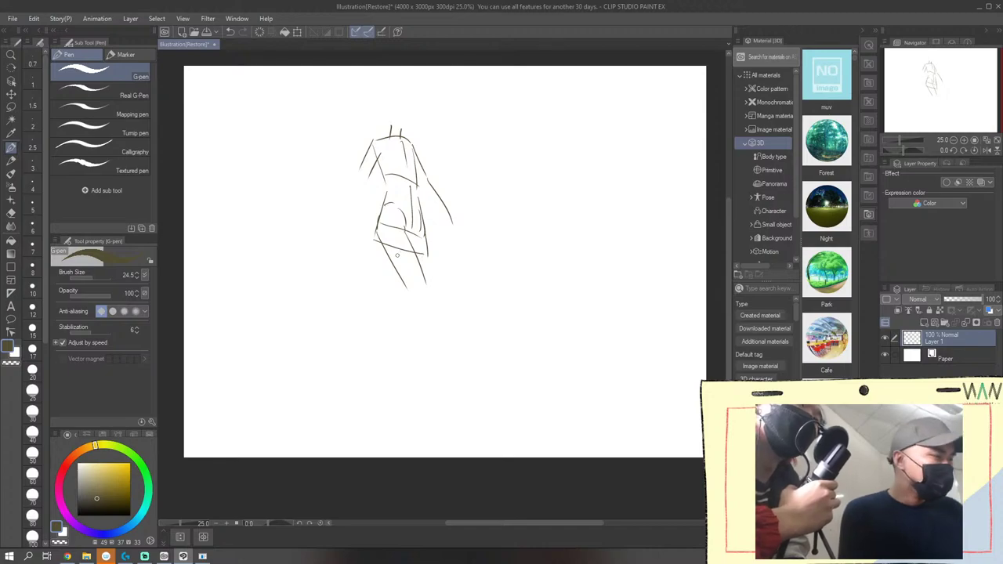
left_click(230, 32)
left_click(229, 31)
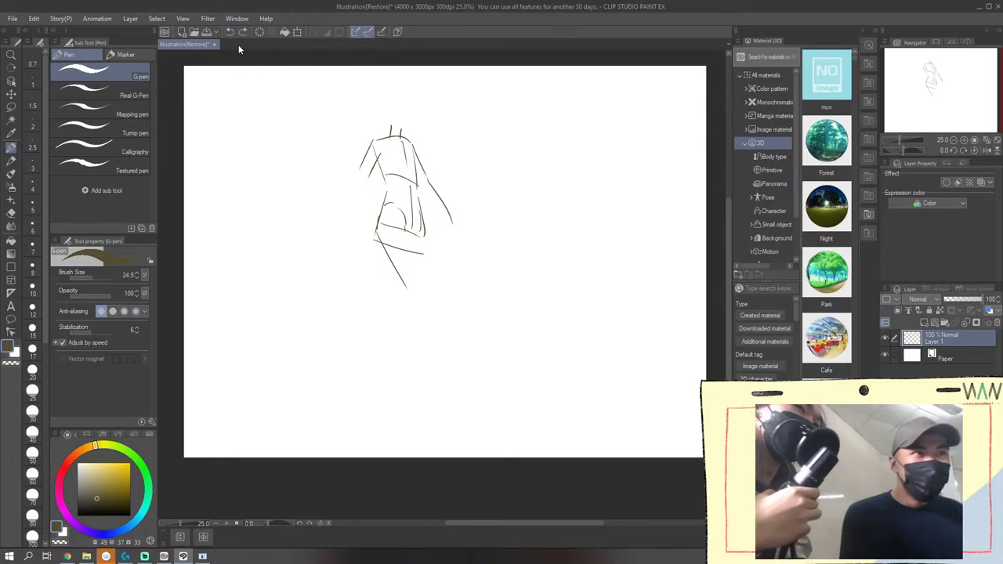
Draw the remaining thigh lines from the hips down to the bent knee and close the knee with a short line
left_click_drag(401, 227, 424, 284)
left_click_drag(422, 224, 435, 282)
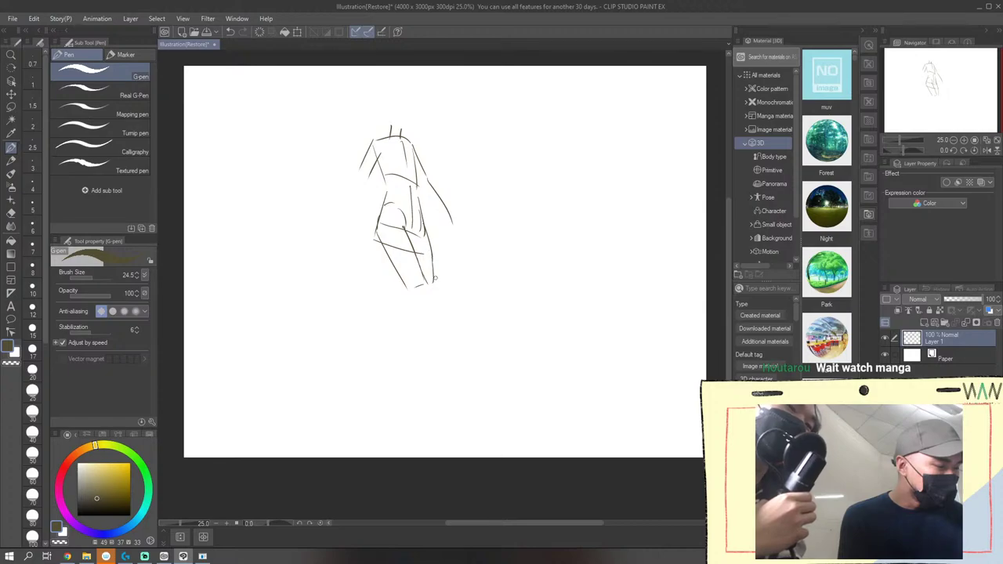
Sketch both forearms from elbow to wrist and outline a boxy head on top of the neck
left_click_drag(369, 177, 369, 228)
left_click_drag(361, 167, 359, 225)
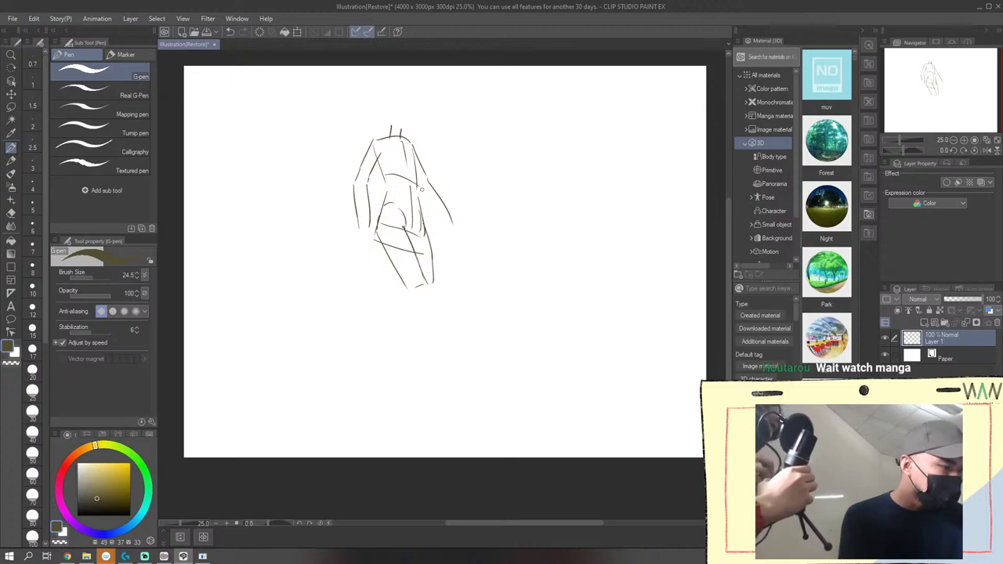
left_click_drag(424, 194, 443, 223)
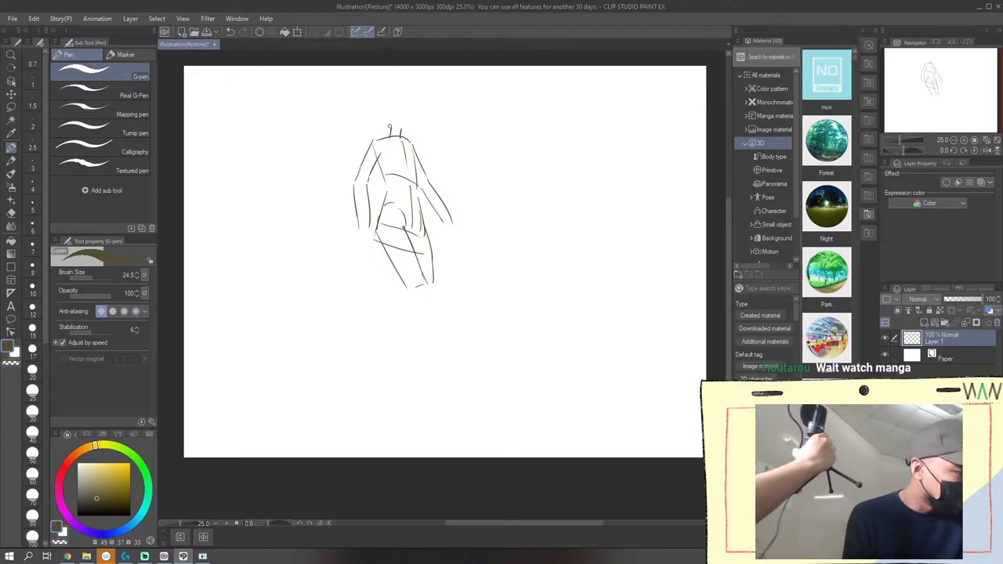
mouse_move(390, 126)
left_mouse_down()
mouse_move(407, 131)
mouse_move(387, 103)
mouse_move(402, 100)
mouse_move(418, 112)
mouse_move(415, 129)
left_mouse_up()
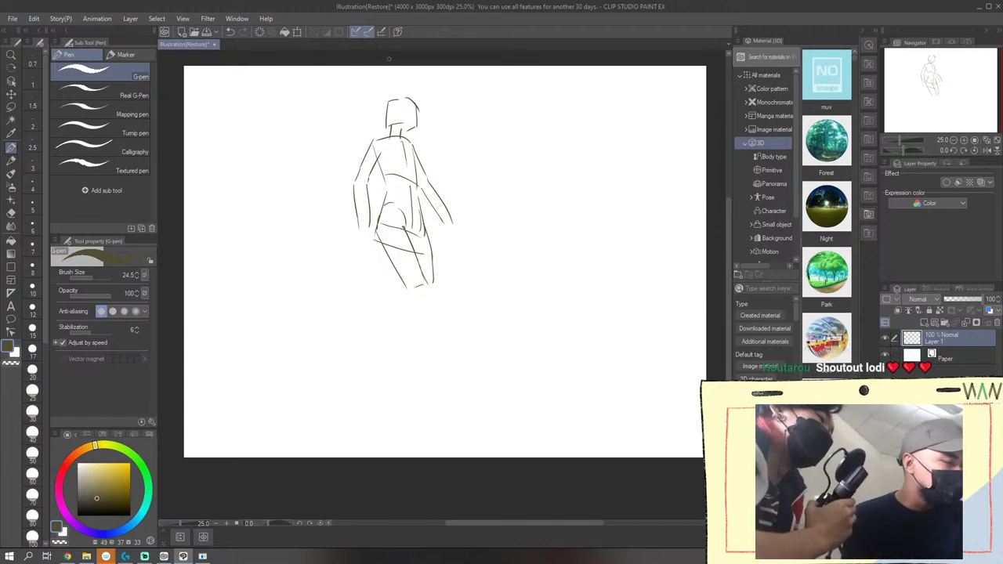
Close both wrists with short lines and sketch simple closed hands at the ends of the arms
left_click_drag(445, 225, 453, 224)
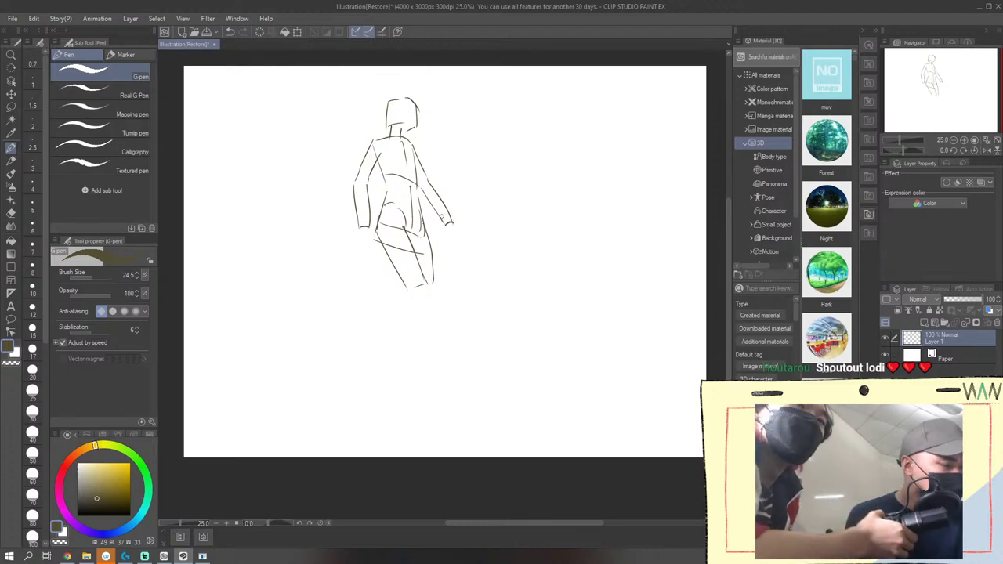
mouse_move(354, 228)
left_mouse_down()
mouse_move(371, 248)
mouse_move(362, 249)
left_mouse_up()
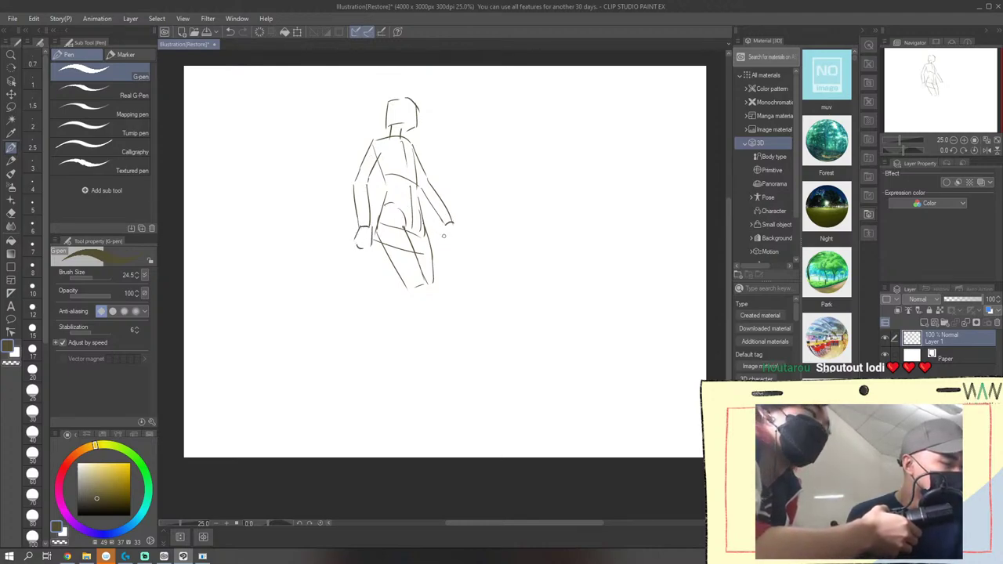
mouse_move(455, 224)
left_mouse_down()
mouse_move(459, 239)
mouse_move(443, 244)
left_mouse_up()
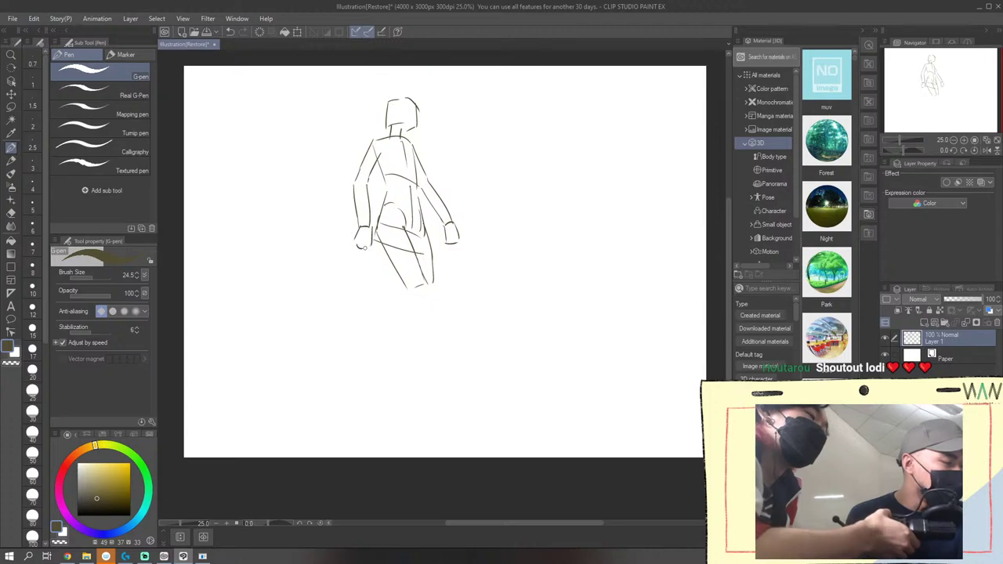
left_click_drag(371, 246, 359, 249)
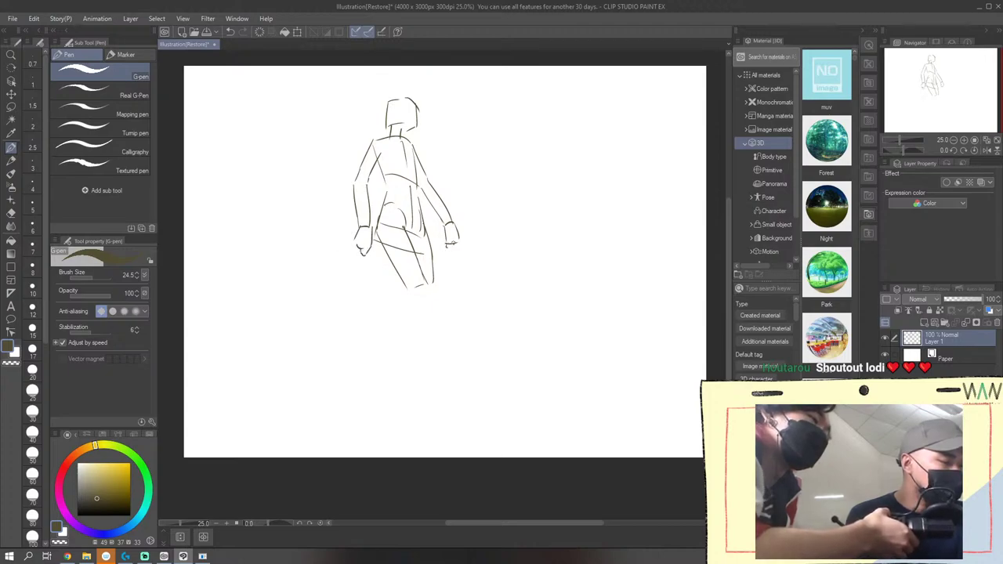
mouse_move(450, 243)
left_mouse_down()
mouse_move(457, 246)
mouse_move(451, 237)
left_mouse_up()
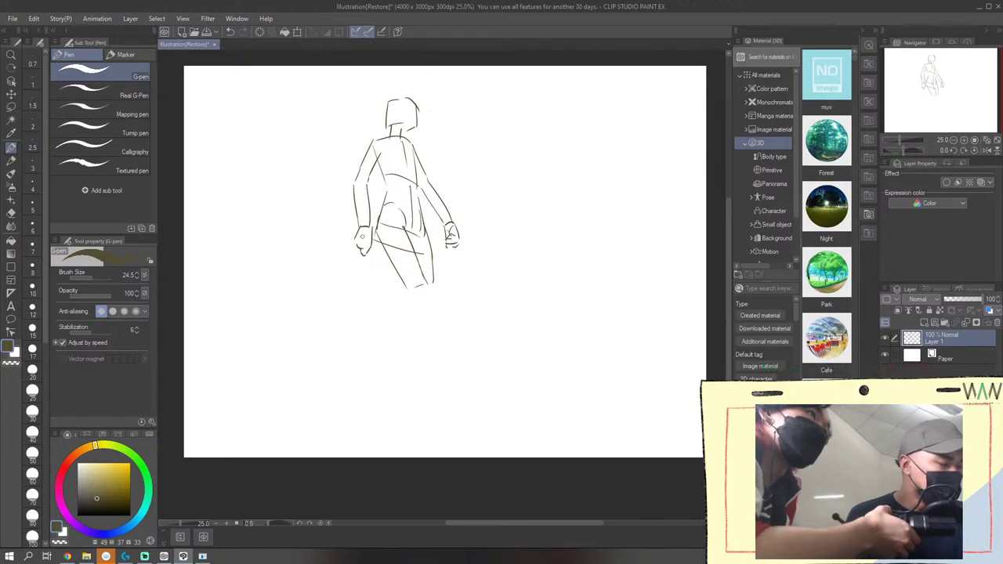
left_click_drag(365, 247, 357, 244)
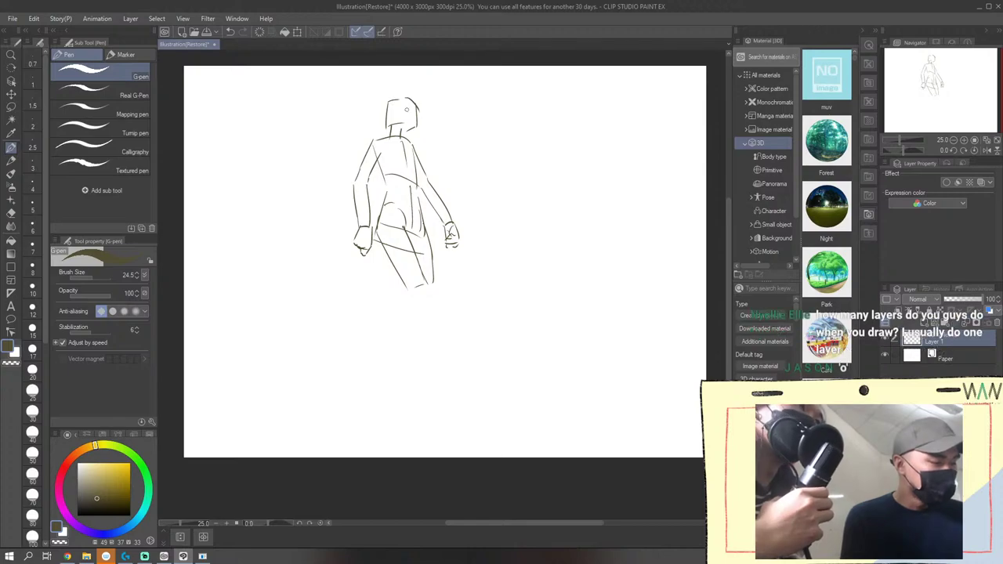
Draw the lower leg as two lines tapering down and back from the knee to the ankle
left_click_drag(404, 287, 386, 357)
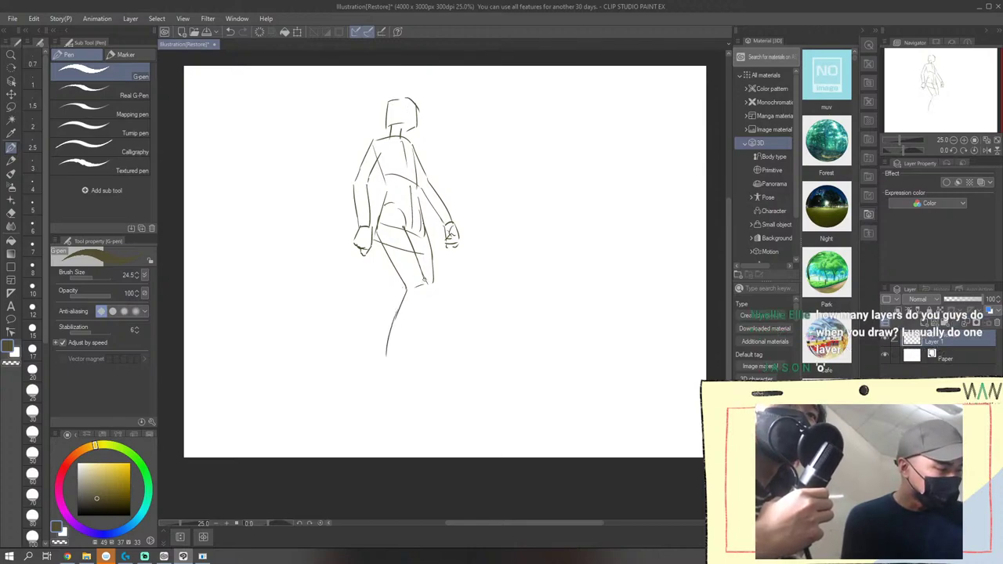
left_click_drag(430, 286, 401, 343)
left_click_drag(432, 285, 418, 309)
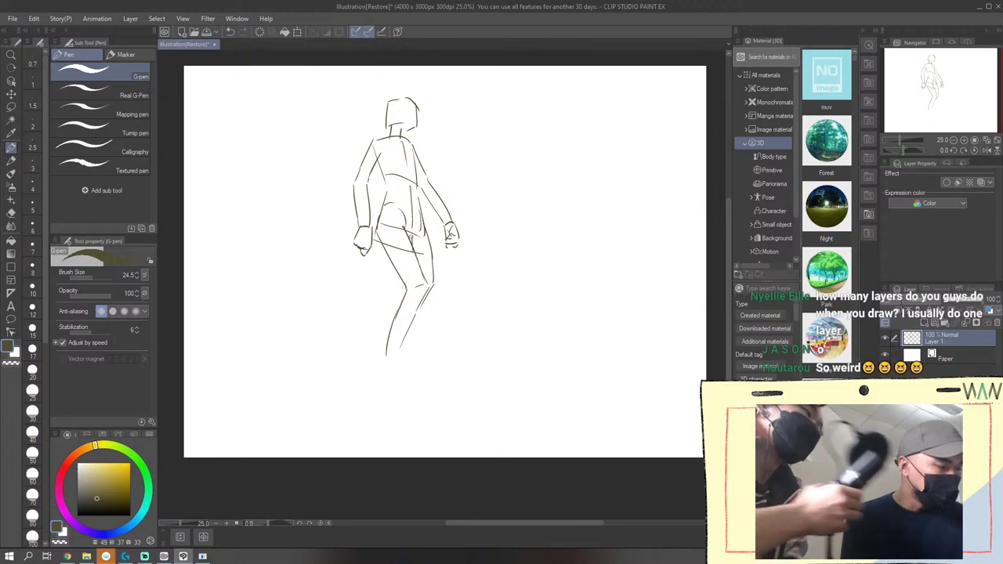
Add a short diagonal crease at the crotch with an inner thigh line, and outline a pointed foot below the ankle
mouse_move(415, 233)
left_mouse_down()
mouse_move(398, 253)
mouse_move(402, 245)
left_mouse_up()
left_click(229, 32)
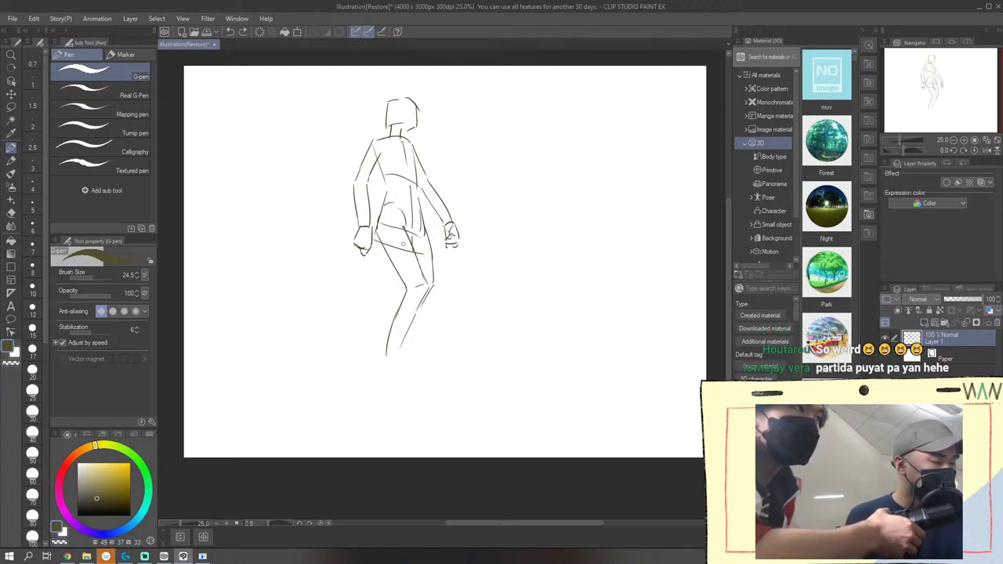
left_click(229, 33)
left_click(228, 34)
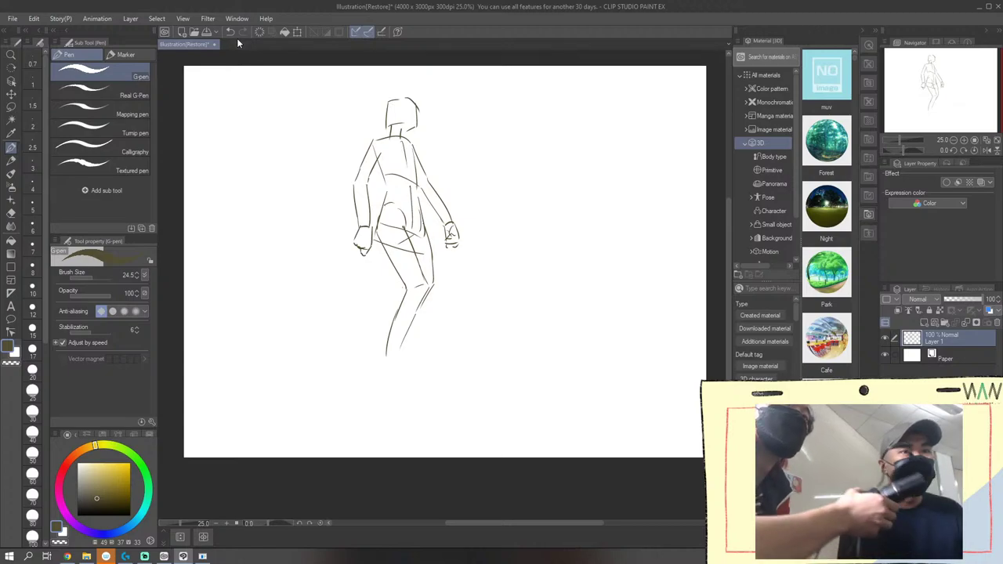
left_click_drag(403, 250, 408, 268)
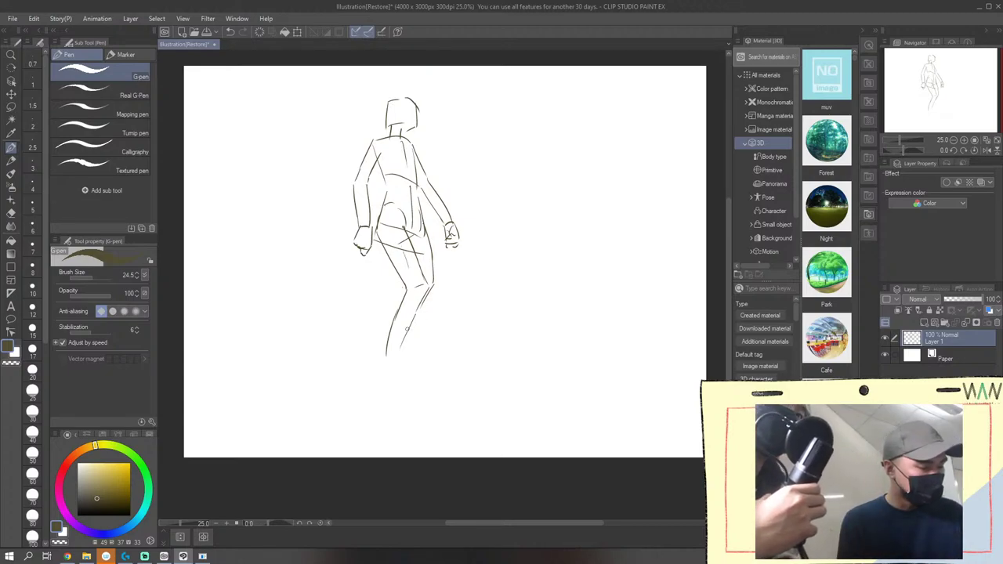
mouse_move(397, 348)
left_mouse_down()
mouse_move(382, 344)
mouse_move(402, 380)
left_mouse_up()
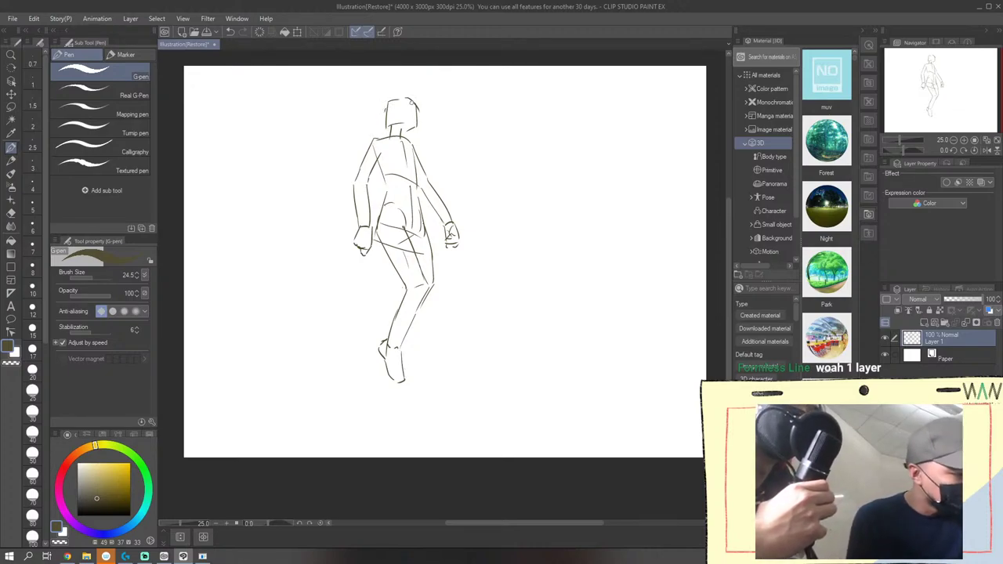
Mark the side plane and features of the face, and draw a wavy ponytail streaming out behind the head
left_click_drag(410, 100, 412, 123)
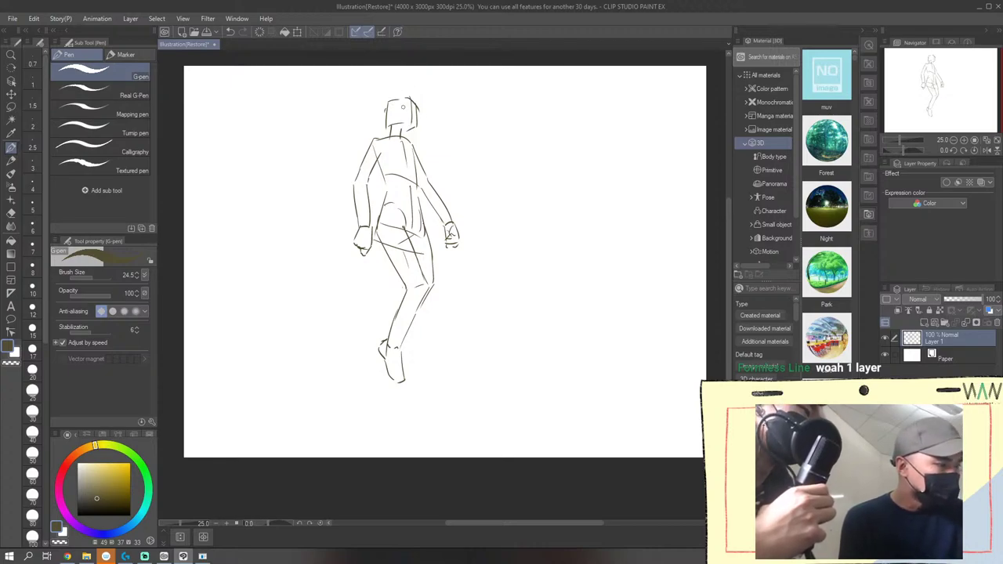
left_click_drag(407, 109, 415, 119)
mouse_move(386, 102)
left_mouse_down()
mouse_move(360, 123)
mouse_move(332, 113)
mouse_move(310, 141)
mouse_move(330, 119)
left_mouse_up()
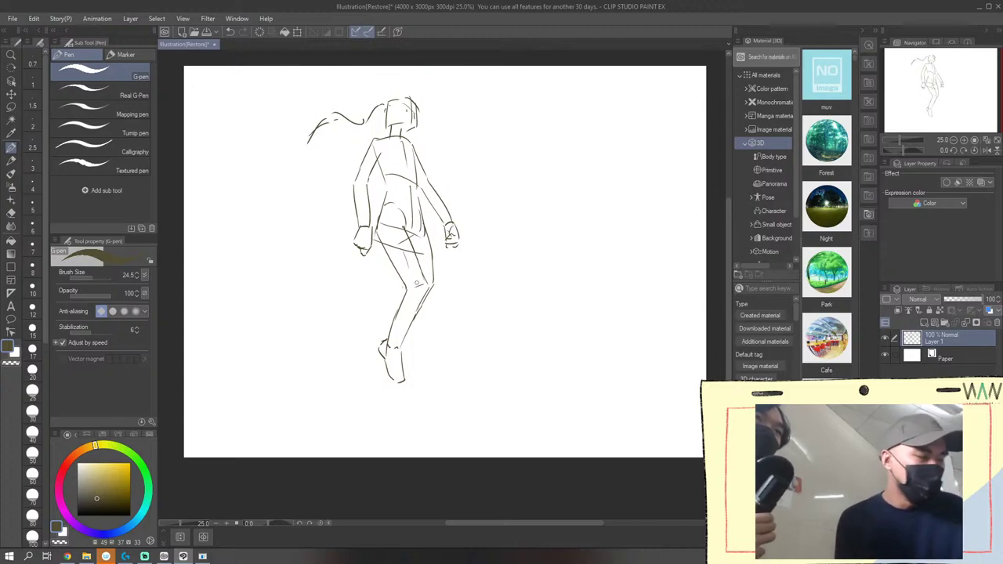
left_click(232, 33)
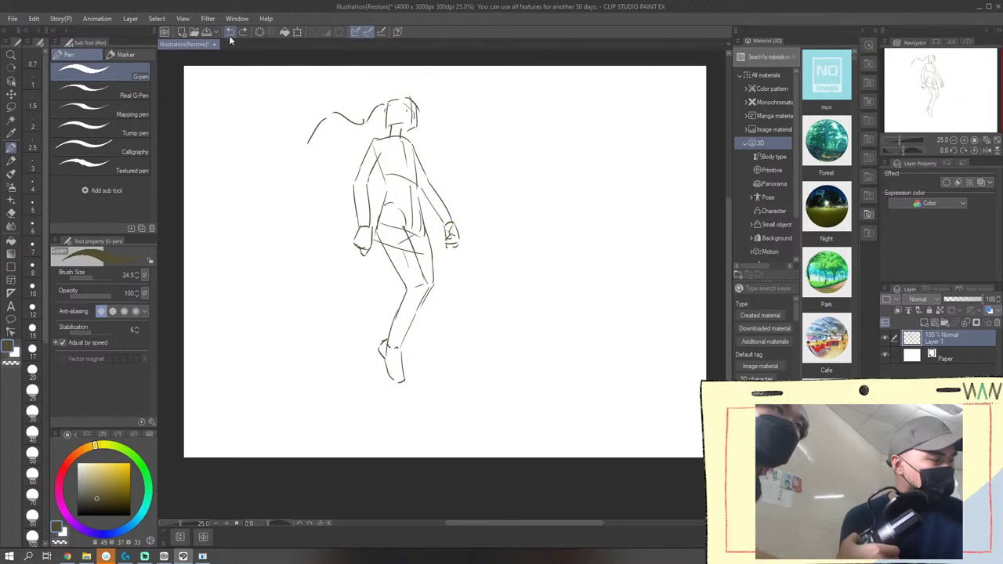
left_click(240, 32)
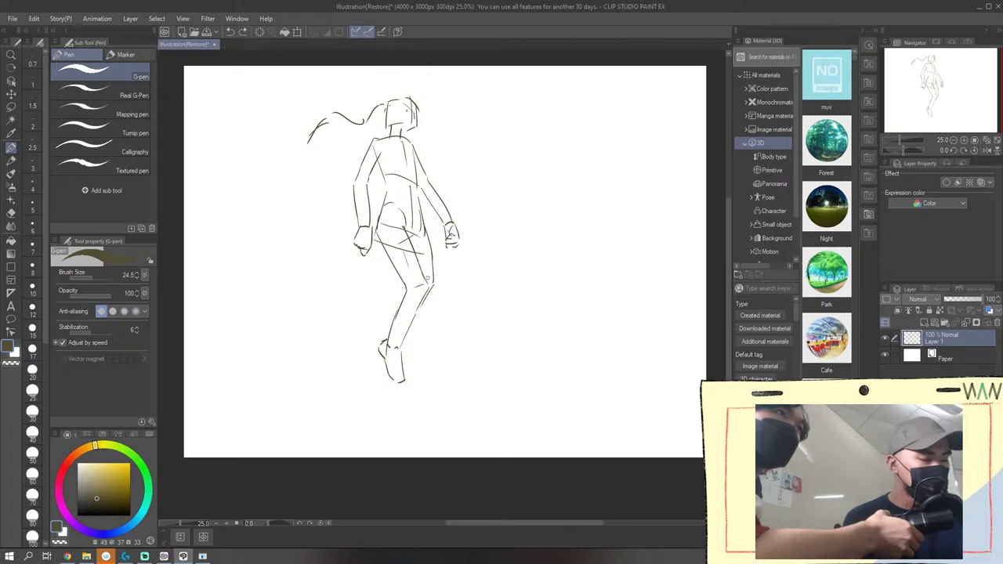
left_click(243, 31)
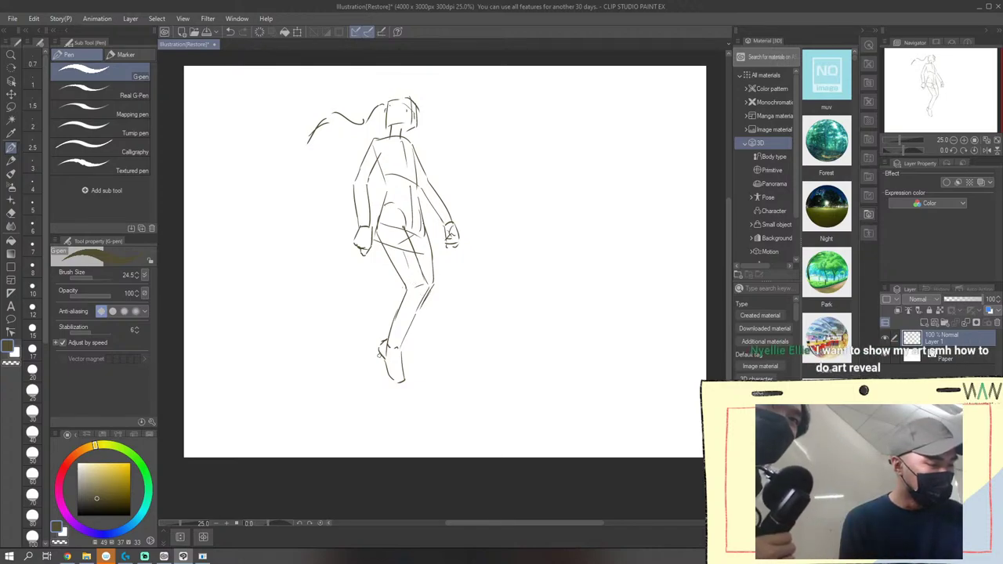
Outline the second foot behind and slightly below the first one
left_click_drag(377, 352, 388, 396)
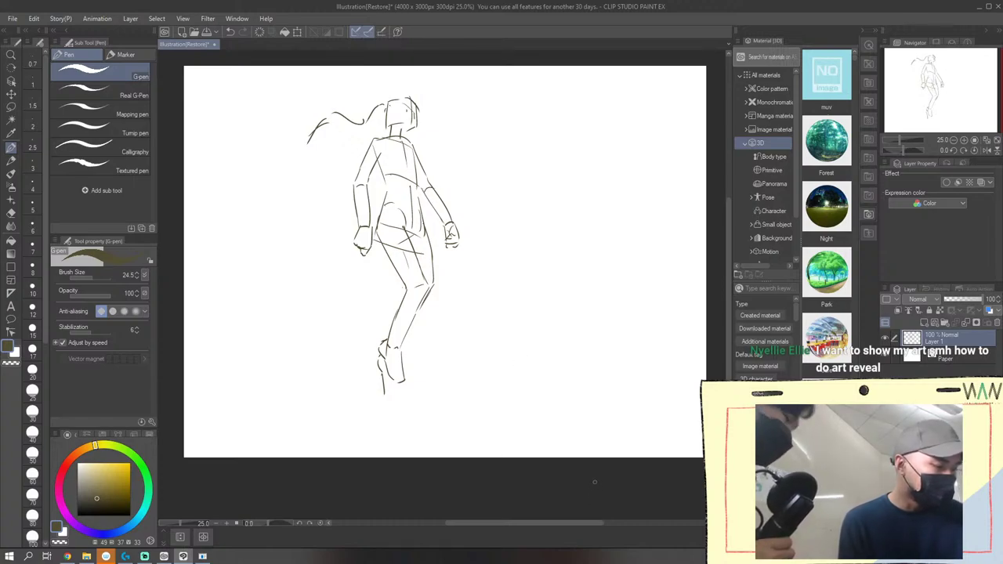
mouse_move(381, 381)
left_mouse_down()
mouse_move(391, 404)
mouse_move(400, 403)
mouse_move(398, 386)
left_mouse_up()
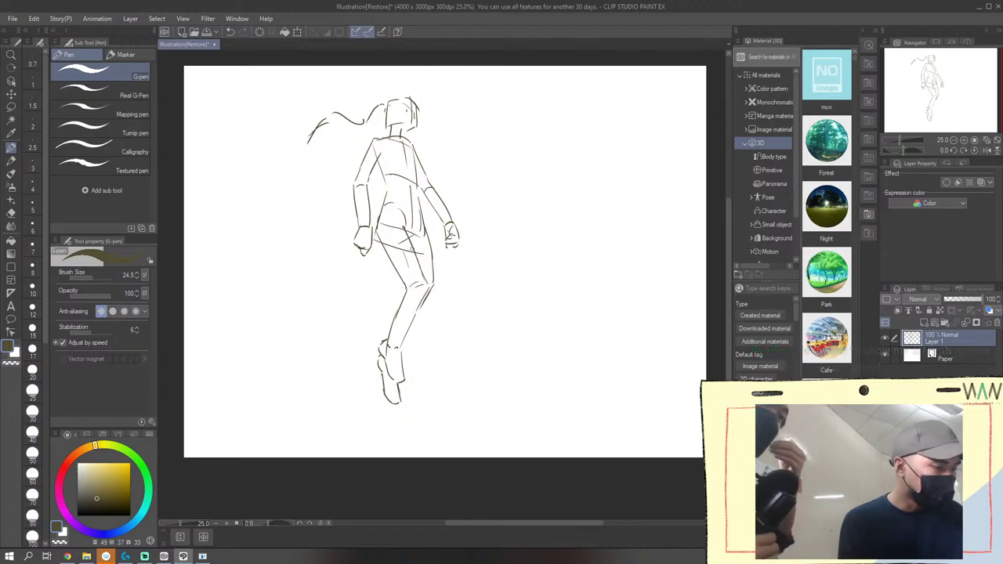
Add contour strokes around the hips, waist and knee, and refine the ponytail and face with short lines
left_click_drag(381, 219, 427, 235)
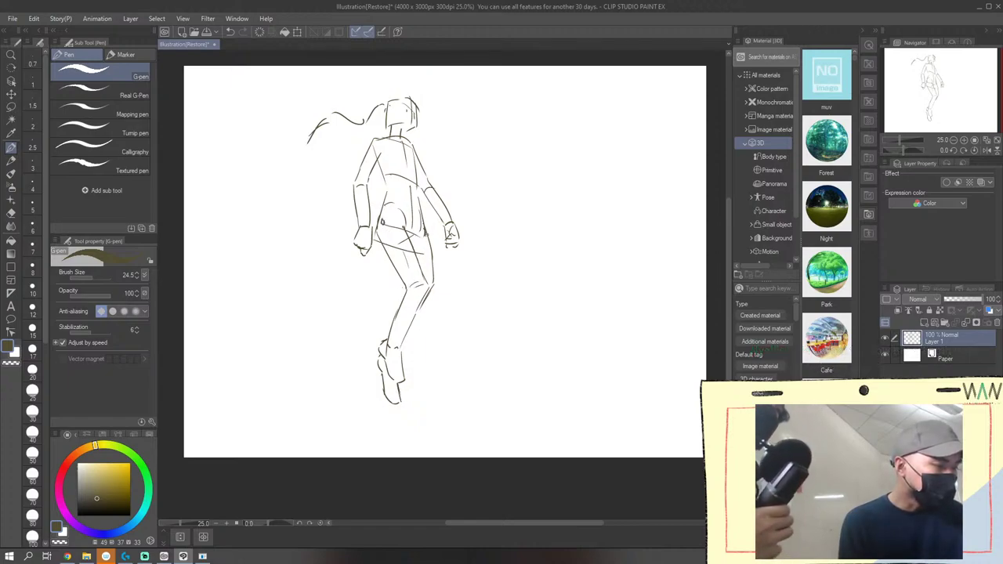
mouse_move(388, 191)
left_mouse_down()
mouse_move(412, 186)
mouse_move(397, 183)
mouse_move(416, 198)
left_mouse_up()
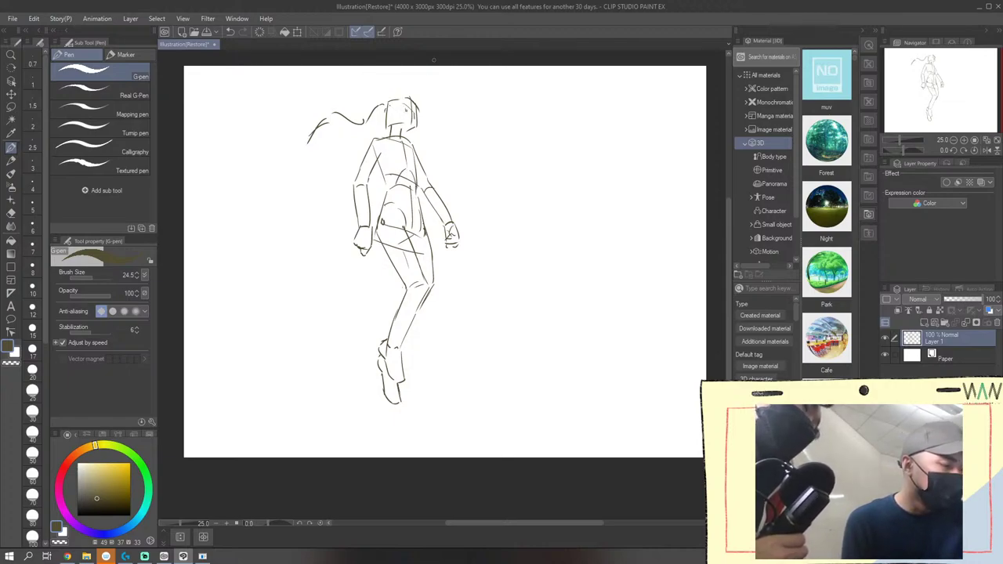
mouse_move(409, 292)
left_mouse_down()
mouse_move(424, 297)
mouse_move(420, 276)
left_mouse_up()
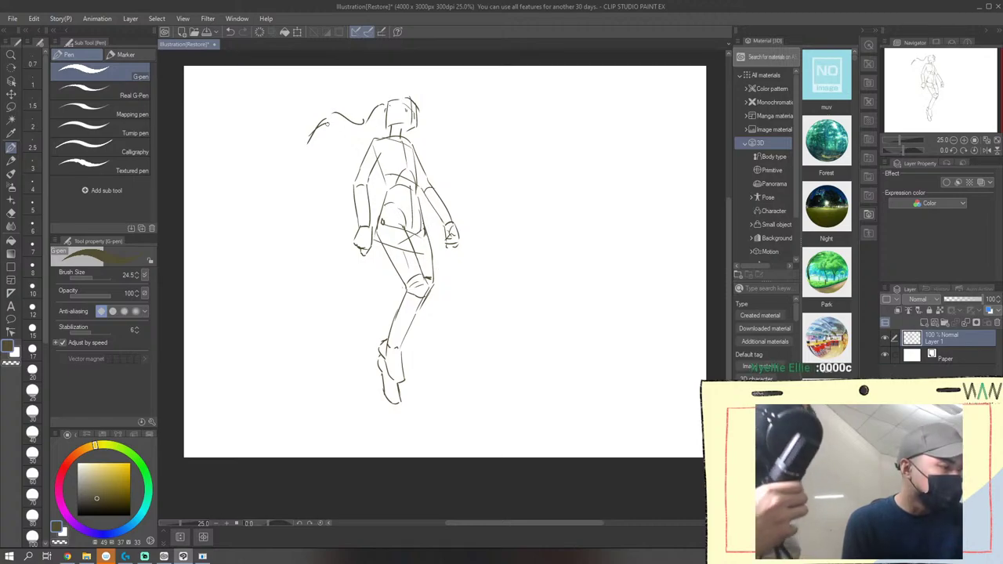
mouse_move(327, 124)
left_mouse_down()
mouse_move(392, 117)
mouse_move(403, 126)
left_mouse_up()
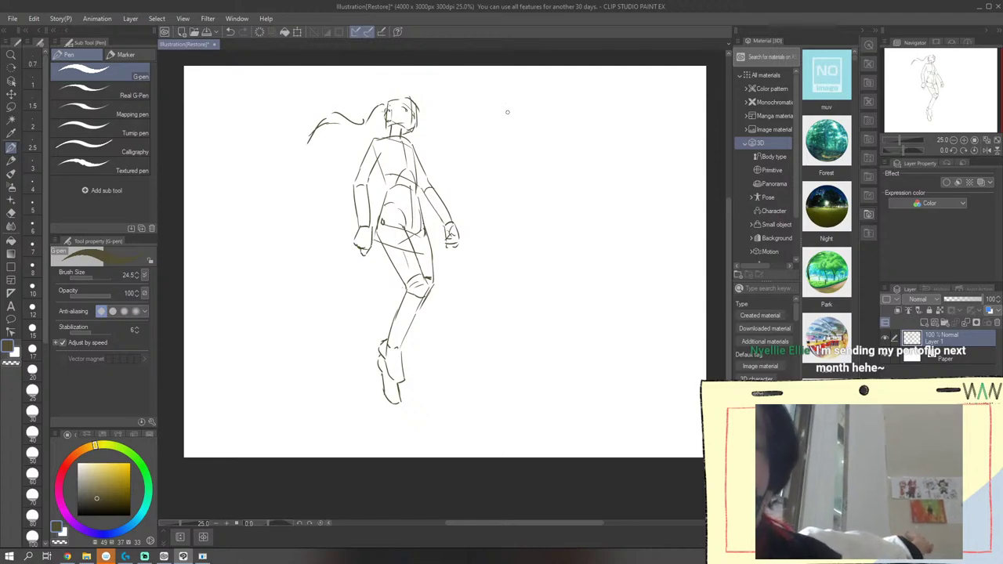
Draw a round head beside the figure's shoulder, with a narrowed jaw, a curved brow guide and a vertical centre line
mouse_move(497, 133)
left_mouse_down()
mouse_move(488, 175)
mouse_move(501, 145)
mouse_move(474, 151)
left_mouse_up()
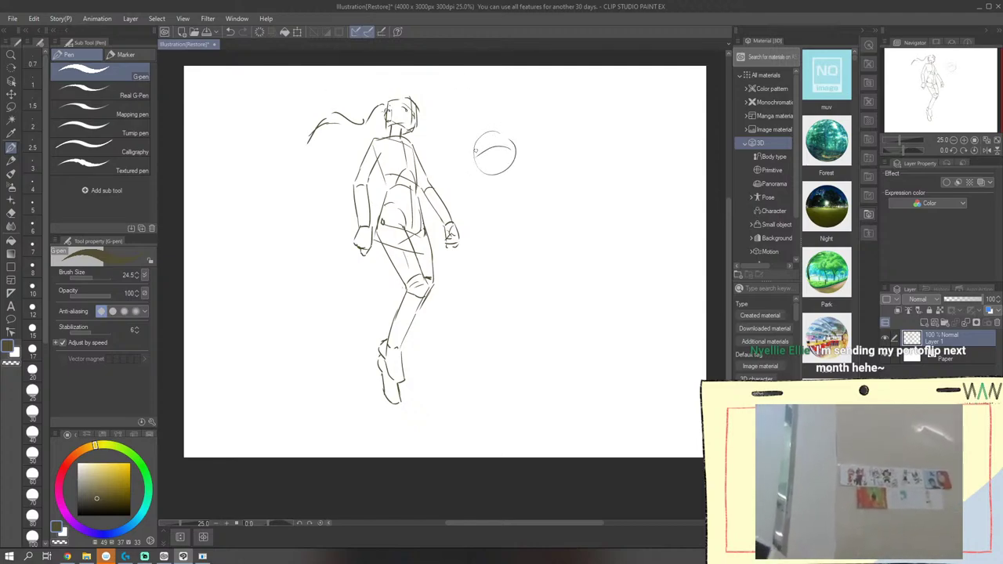
left_click(231, 33)
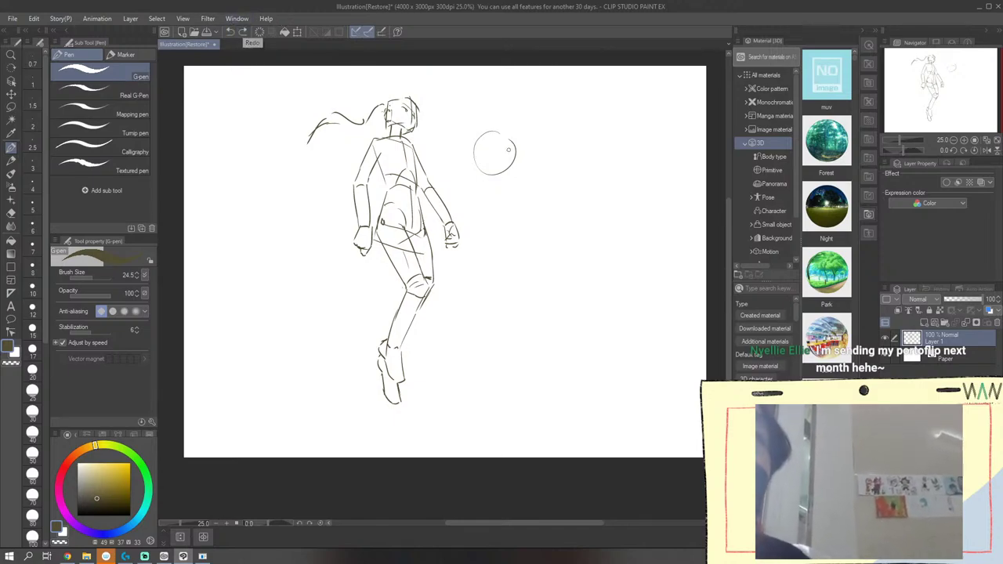
mouse_move(507, 149)
left_mouse_down()
mouse_move(481, 156)
mouse_move(475, 173)
mouse_move(500, 187)
left_mouse_up()
left_click_drag(511, 149, 513, 168)
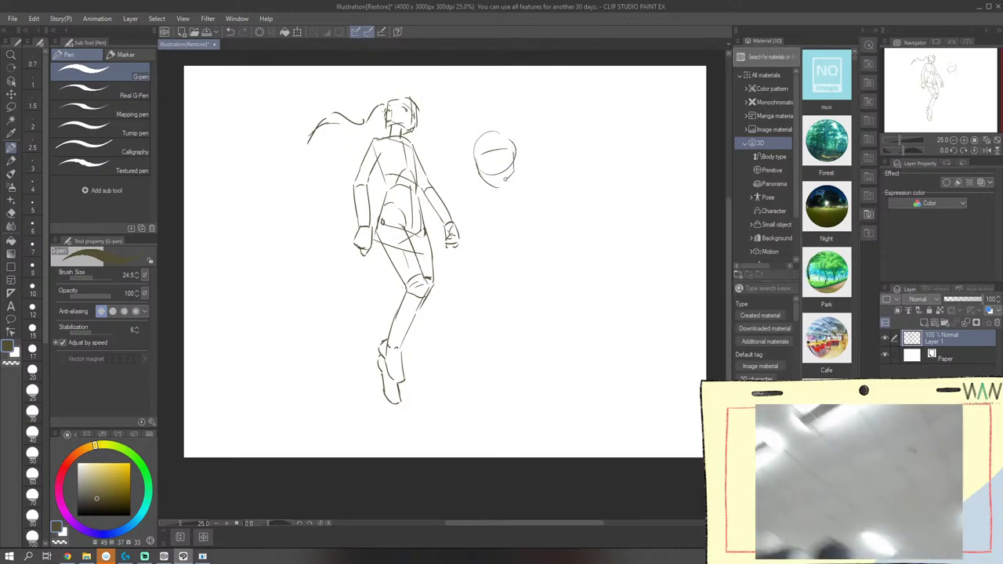
left_click_drag(490, 134, 494, 182)
left_click_drag(515, 154, 476, 156)
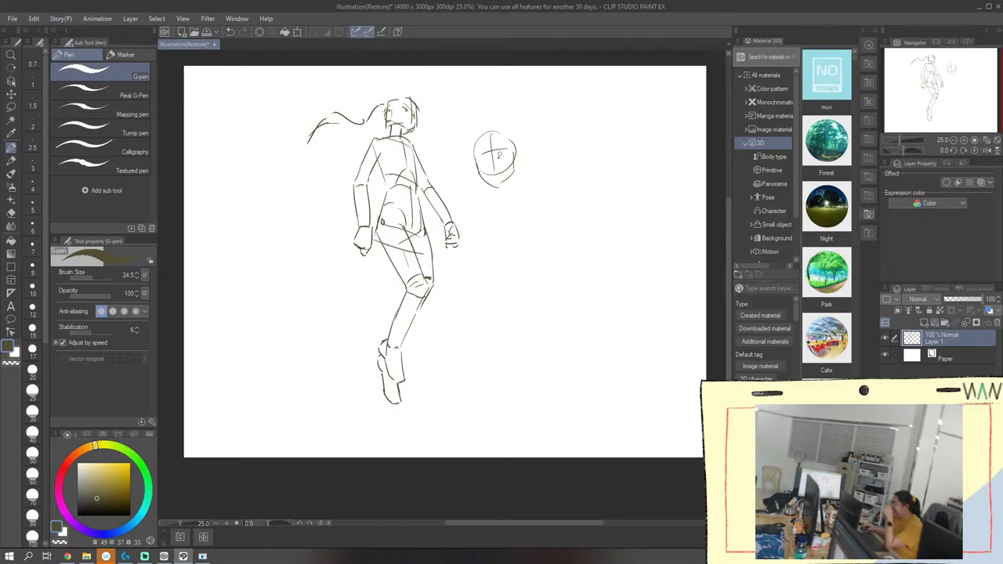
Sketch eyes, brows and a mouth on the head study, and add ears, straight bangs and a short neck with a rounded neckline
left_click_drag(501, 156, 506, 157)
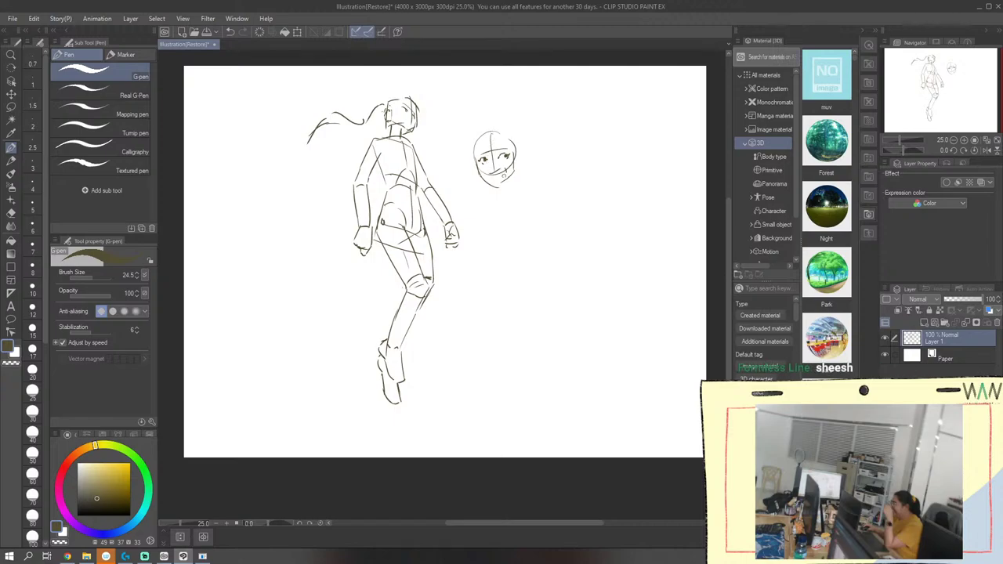
mouse_move(506, 174)
left_mouse_down()
mouse_move(491, 179)
mouse_move(507, 144)
left_mouse_up()
mouse_move(517, 151)
left_mouse_down()
mouse_move(493, 195)
mouse_move(508, 190)
left_mouse_up()
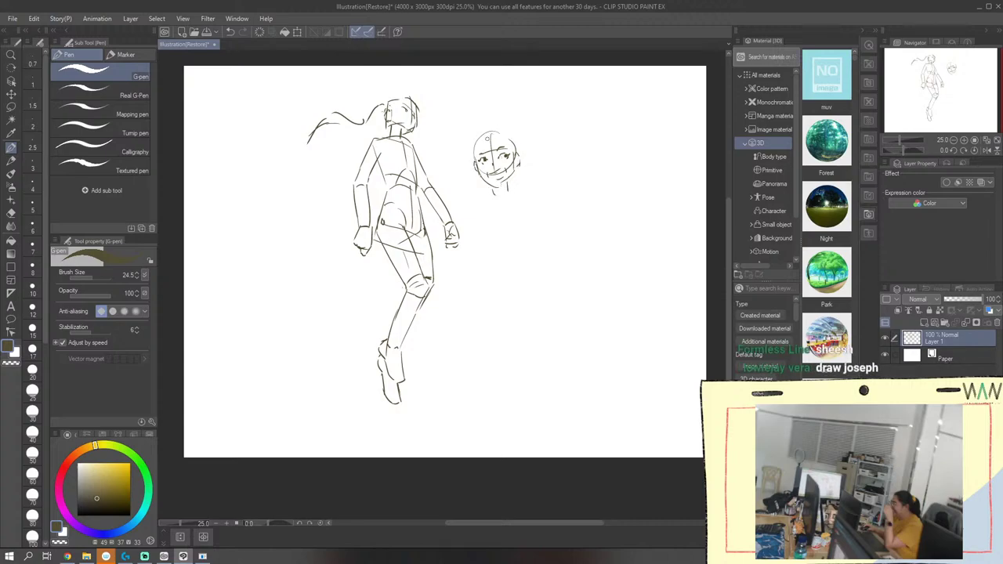
mouse_move(486, 134)
left_mouse_down()
mouse_move(489, 157)
mouse_move(511, 155)
left_mouse_up()
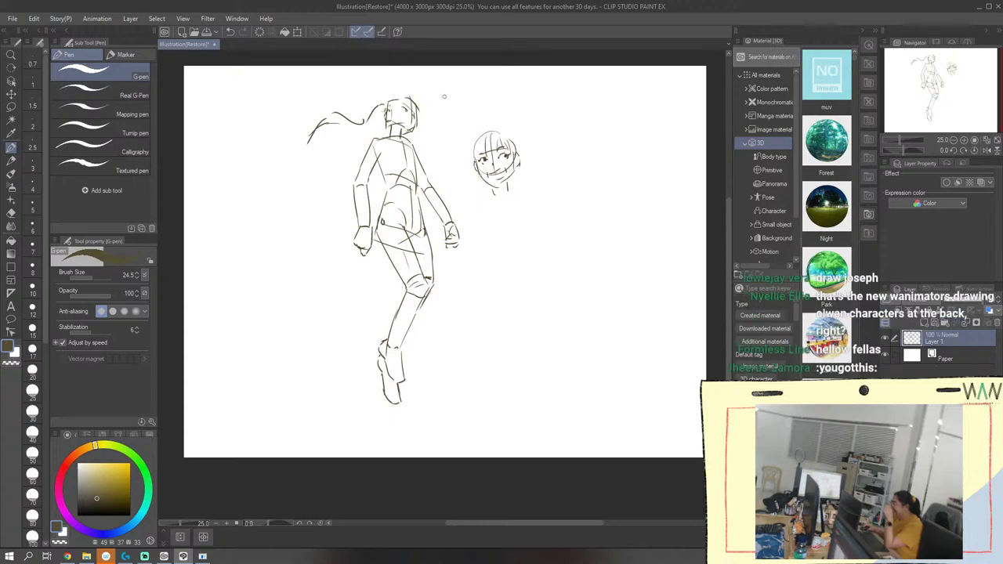
mouse_move(479, 142)
left_mouse_down()
mouse_move(476, 154)
mouse_move(518, 142)
mouse_move(470, 162)
mouse_move(506, 199)
left_mouse_up()
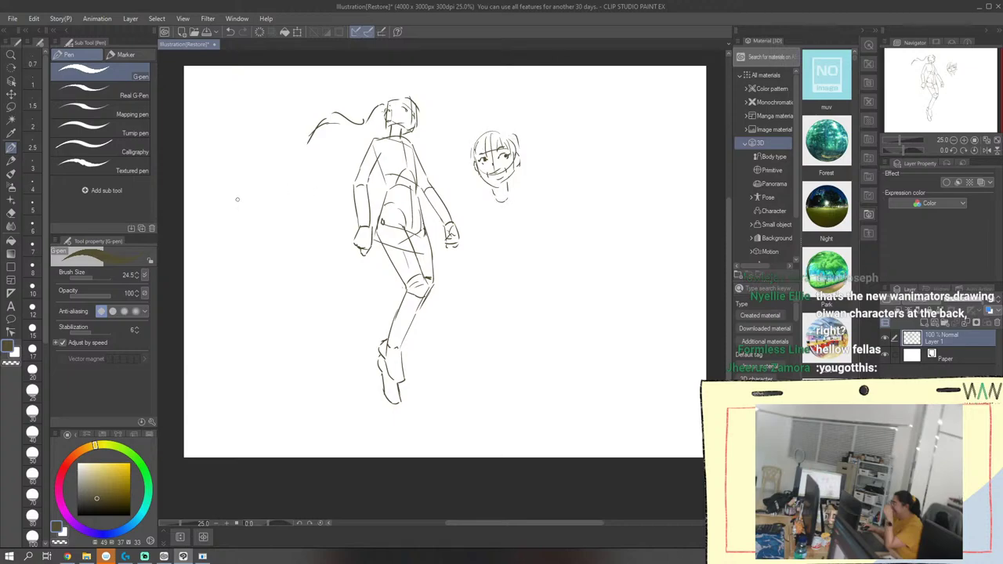
Scribble loose hatching and sweeping looped strokes in the empty areas on both sides of the figure
mouse_move(245, 206)
left_mouse_down()
mouse_move(302, 248)
mouse_move(335, 266)
left_mouse_up()
mouse_move(527, 229)
left_mouse_down()
mouse_move(524, 284)
mouse_move(545, 336)
left_mouse_up()
left_click_drag(568, 171, 580, 288)
left_click_drag(451, 258, 607, 310)
left_click_drag(495, 338, 561, 417)
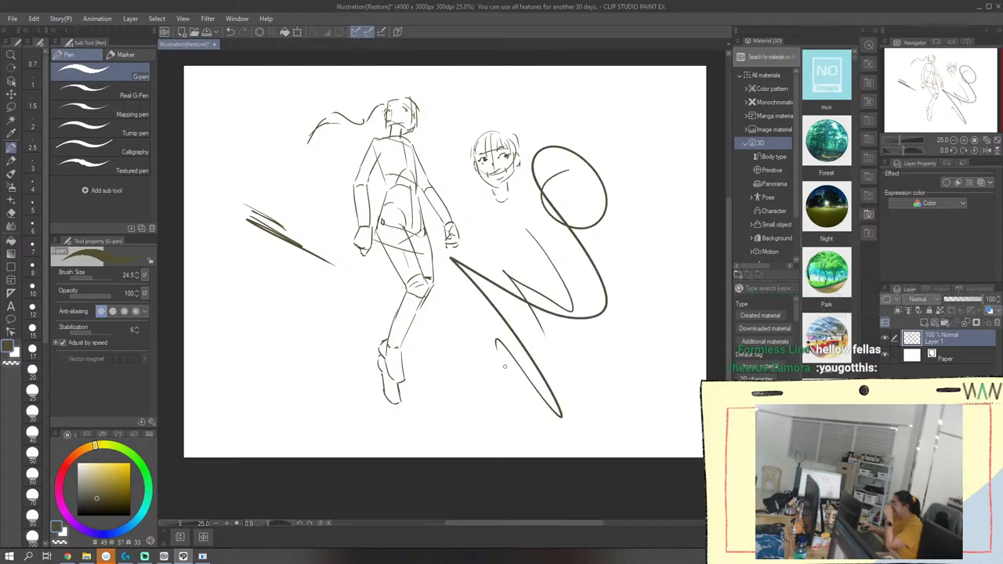
mouse_move(237, 166)
left_mouse_down()
mouse_move(287, 202)
mouse_move(301, 227)
left_mouse_up()
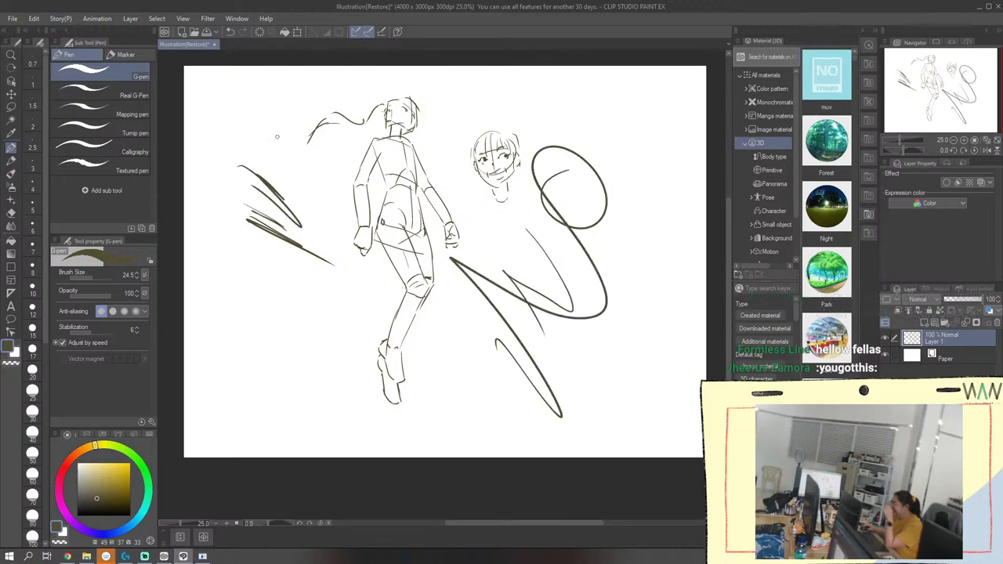
left_click_drag(266, 171, 302, 203)
mouse_move(298, 150)
left_mouse_down()
mouse_move(320, 233)
mouse_move(323, 226)
left_mouse_up()
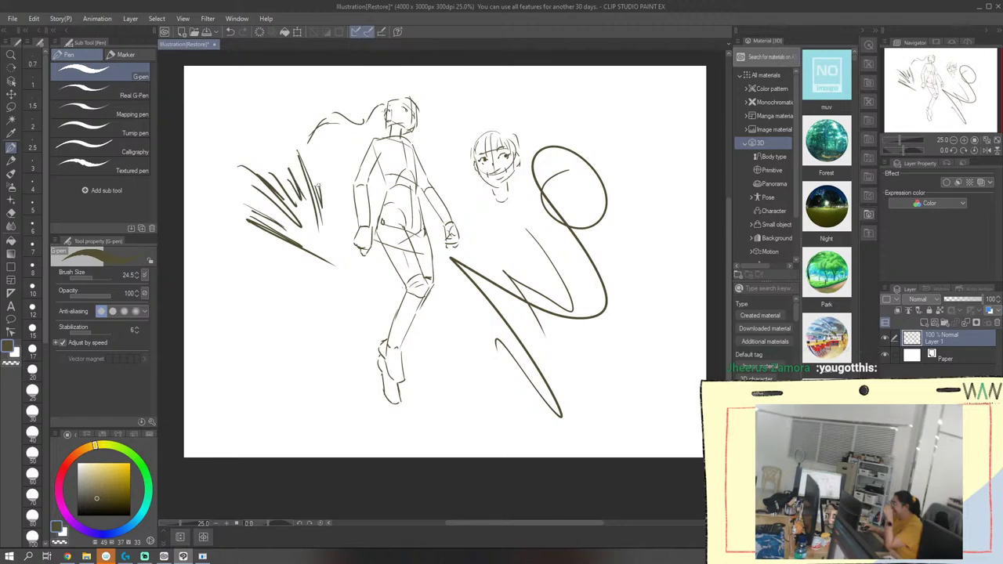
left_click_drag(318, 184, 328, 204)
left_click_drag(331, 168, 336, 223)
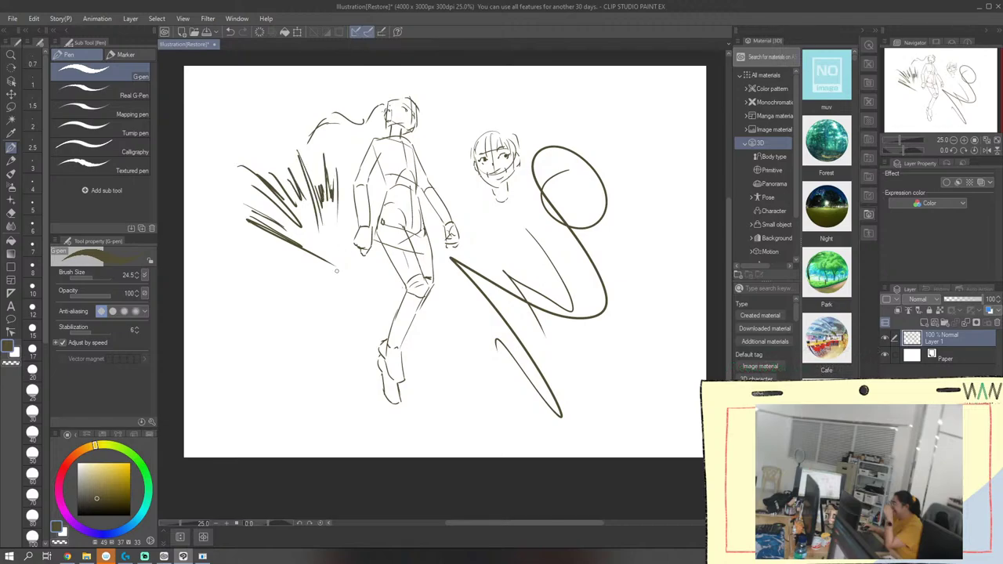
mouse_move(260, 272)
left_mouse_down()
mouse_move(290, 287)
mouse_move(324, 351)
left_mouse_up()
left_click_drag(244, 294, 358, 419)
left_click_drag(285, 224, 334, 295)
left_click_drag(249, 171, 354, 307)
left_click_drag(298, 202, 332, 262)
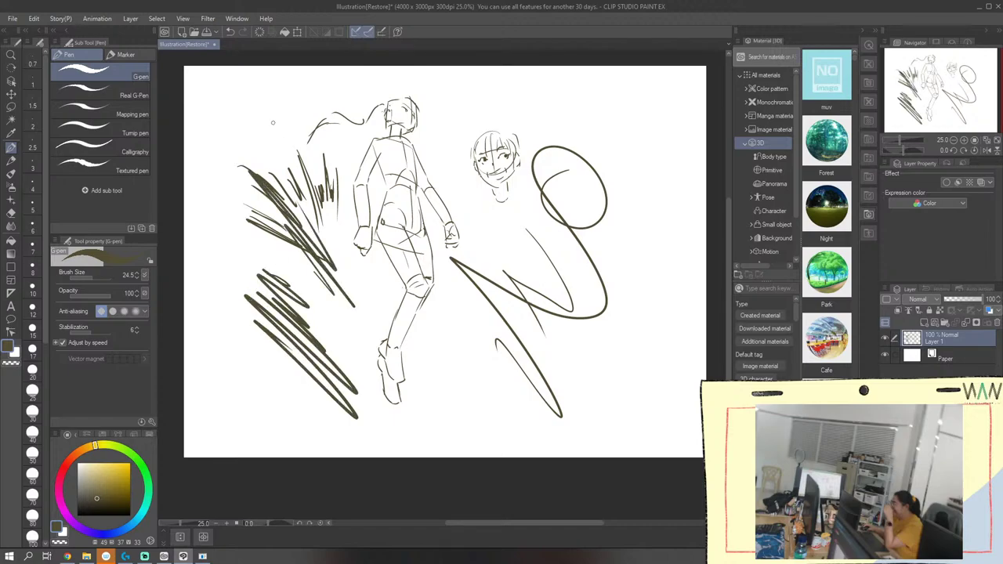
left_click_drag(635, 110, 660, 205)
left_click_drag(603, 201, 636, 413)
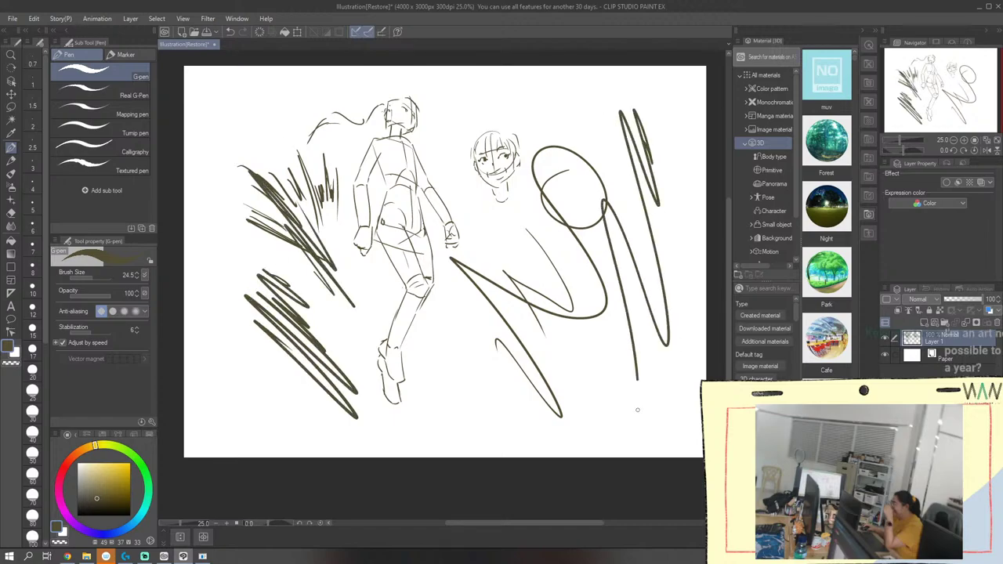
Undo all the scribbled strokes around the figure and the head study
left_click(234, 33)
left_click(233, 33)
left_click(234, 33)
left_click(233, 33)
left_click(234, 33)
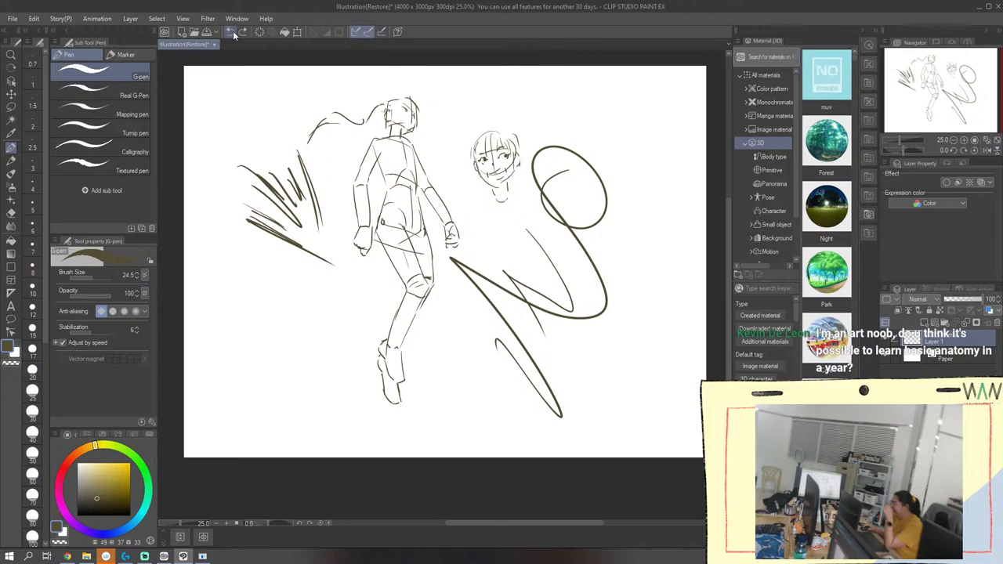
left_click(234, 33)
left_click(233, 32)
left_click(233, 33)
left_click(234, 33)
left_click(234, 33)
left_click(233, 33)
left_click(232, 33)
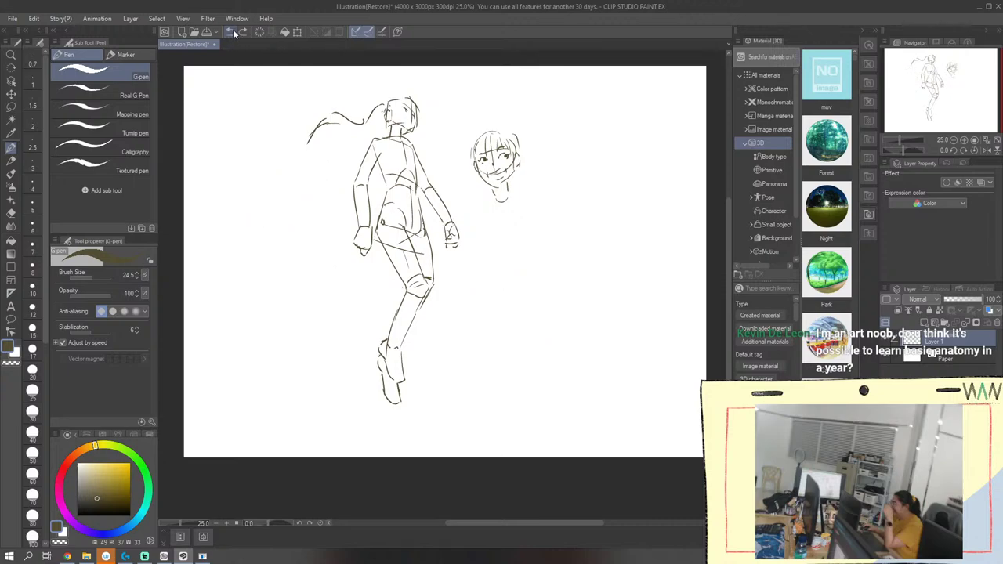
left_click(233, 32)
left_click(232, 33)
Start a new layer with the earlier sketches hidden, and outline a tapered head with a pointed chin on it
left_click(261, 33)
mouse_move(370, 143)
left_mouse_down()
mouse_move(401, 146)
mouse_move(369, 161)
mouse_move(376, 180)
mouse_move(403, 162)
mouse_move(402, 176)
mouse_move(379, 190)
left_mouse_up()
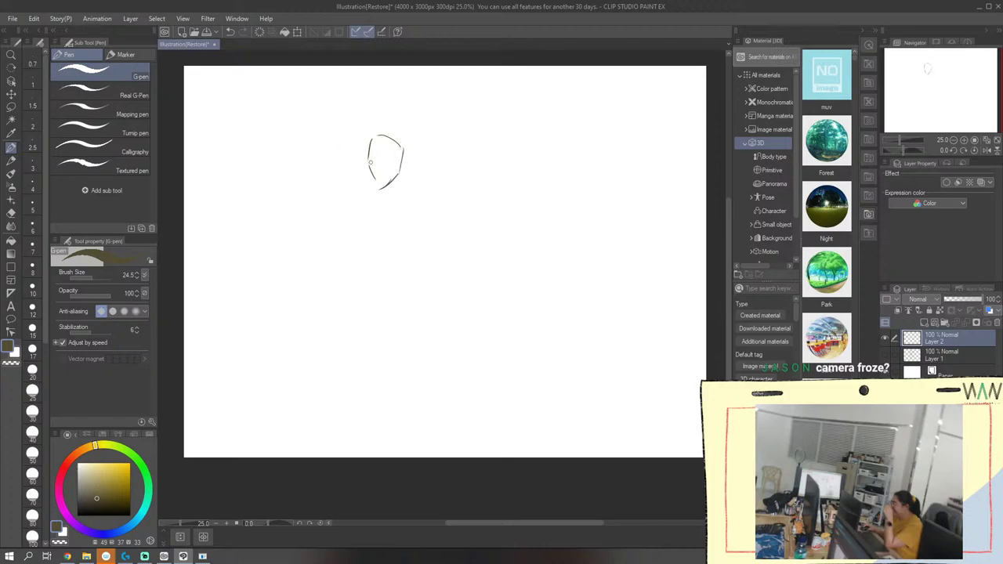
left_click_drag(376, 180, 385, 186)
key("alt+Tab")
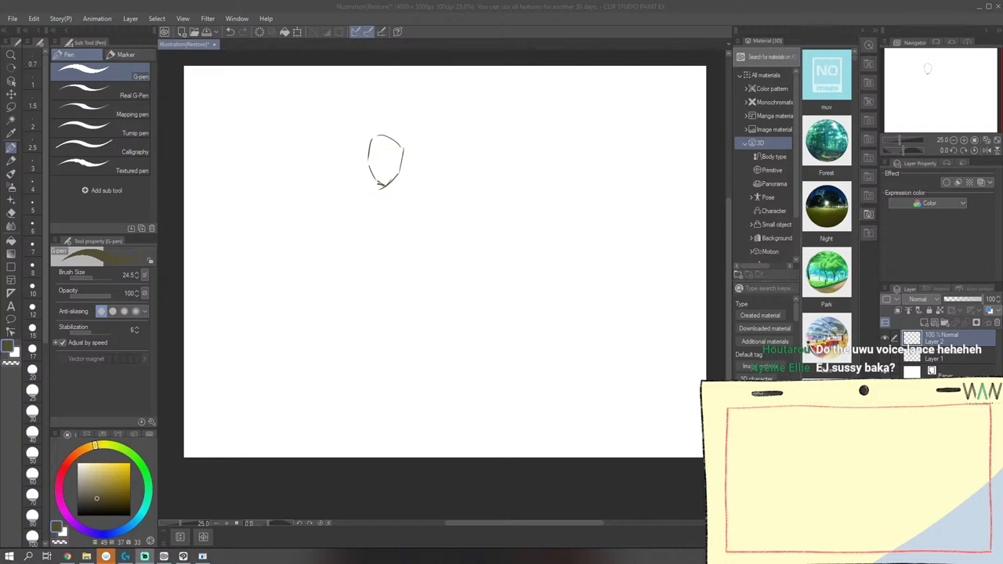
left_click(416, 22)
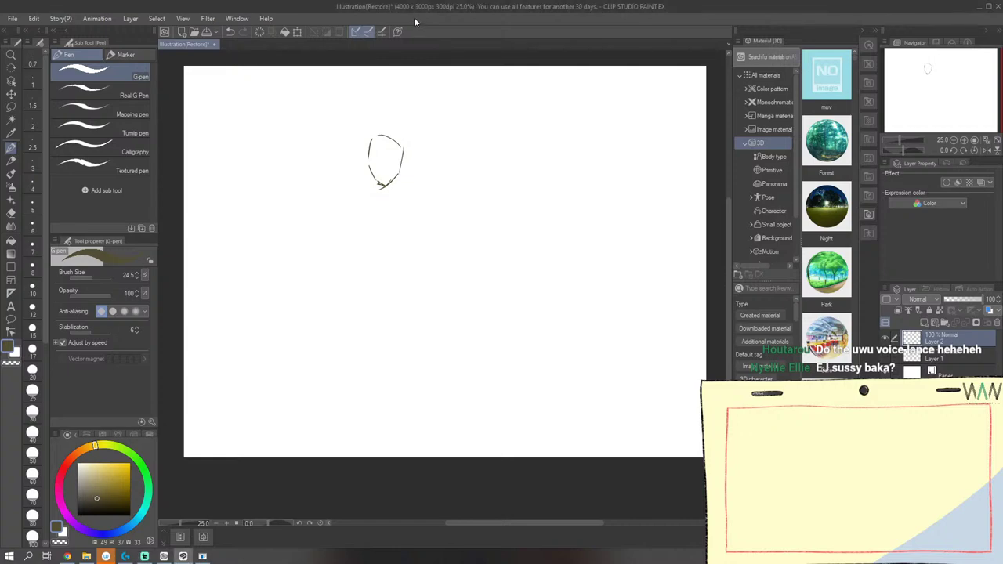
Add ears and facial marks to the tapered head, and clear the layer
mouse_move(369, 143)
left_mouse_down()
mouse_move(360, 161)
mouse_move(404, 168)
left_mouse_up()
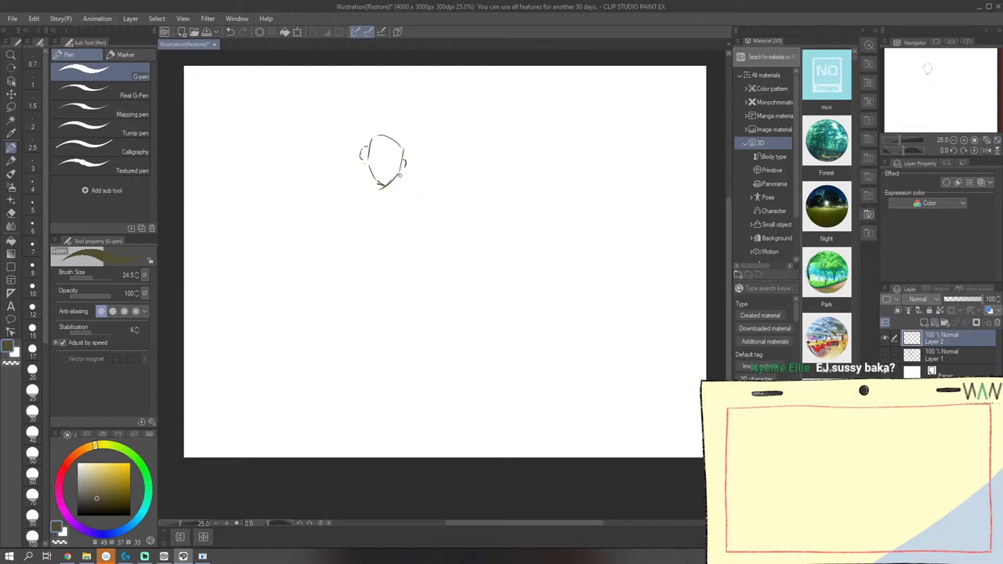
left_click_drag(403, 164, 402, 170)
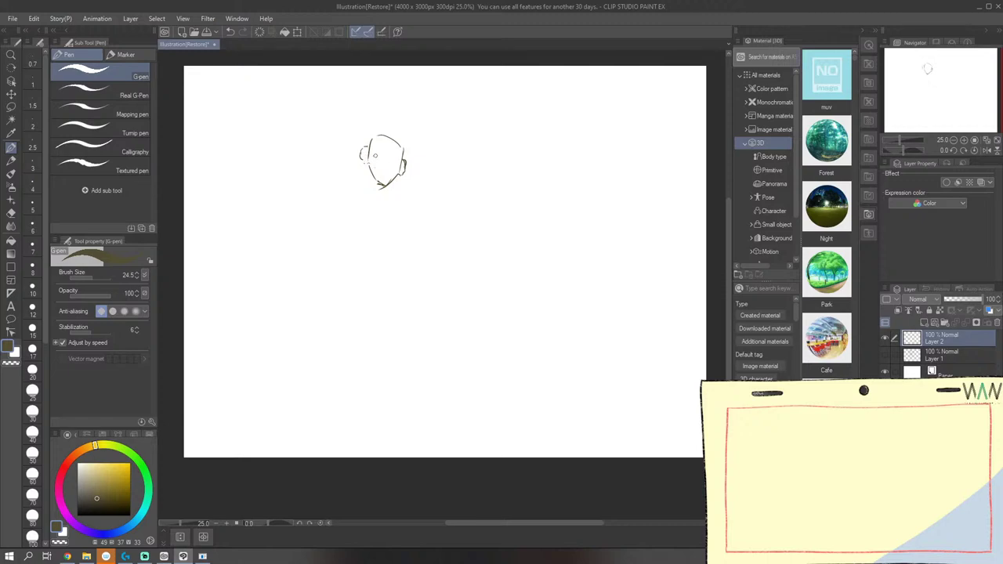
mouse_move(375, 154)
left_mouse_down()
mouse_move(404, 166)
mouse_move(391, 176)
left_mouse_up()
left_click(258, 31)
Draw a curved action line continuing into a diagonal leg line, crossed by a tilted shoulder line and an arched hip line
mouse_move(387, 152)
left_mouse_down()
mouse_move(352, 270)
mouse_move(392, 317)
left_mouse_up()
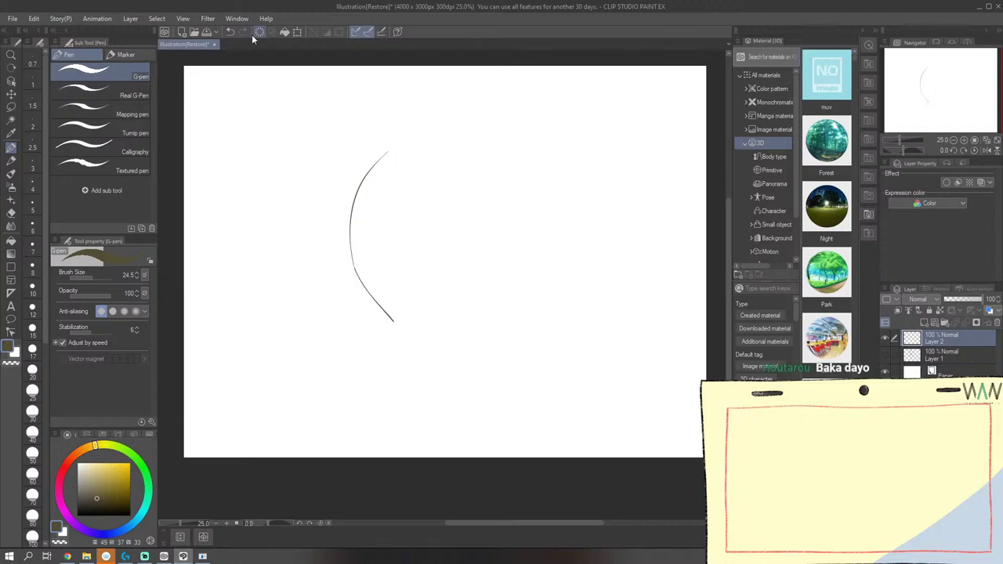
left_click(230, 31)
left_click_drag(355, 262, 392, 337)
left_click_drag(347, 150, 385, 176)
mouse_move(398, 275)
left_mouse_down()
mouse_move(332, 301)
mouse_move(409, 268)
left_mouse_up()
left_click(229, 31)
left_click(229, 31)
left_click_drag(335, 159, 389, 188)
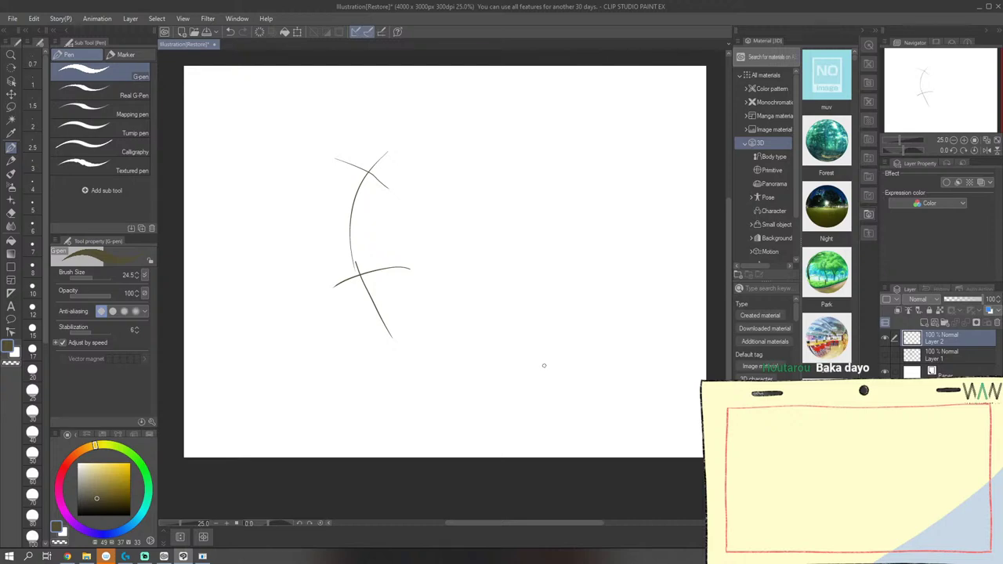
Block in both sides of the chest and hips around the action line, and draw a boxy head above the shoulders
mouse_move(381, 179)
left_mouse_down()
mouse_move(378, 208)
mouse_move(406, 268)
left_mouse_up()
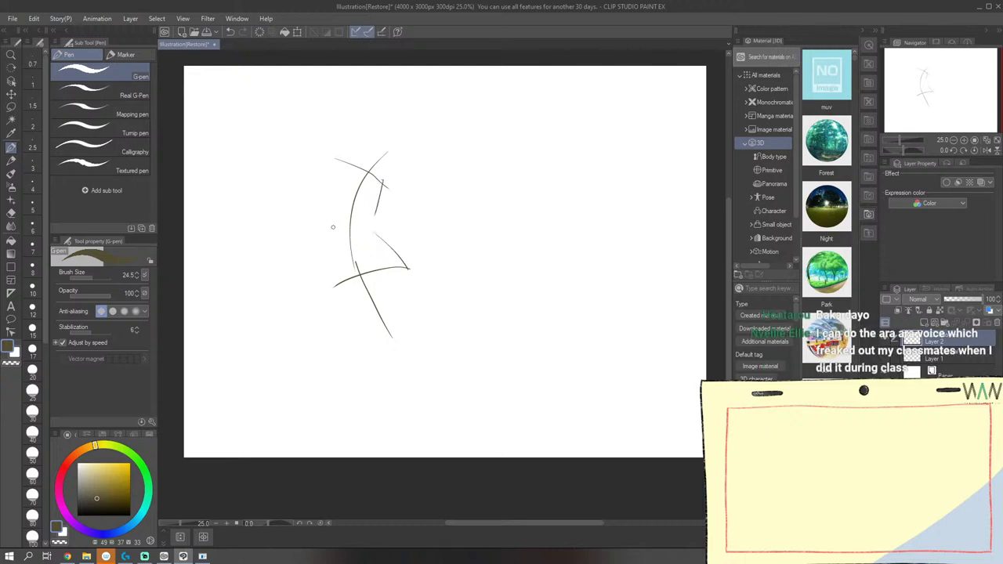
left_click_drag(333, 228, 326, 274)
left_click_drag(337, 162, 336, 220)
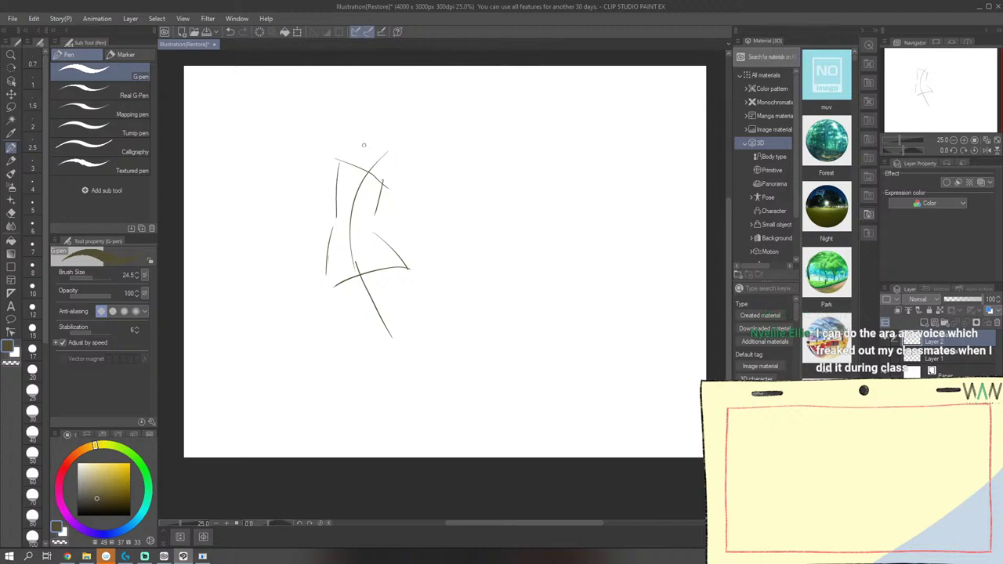
mouse_move(366, 157)
left_mouse_down()
mouse_move(366, 135)
mouse_move(384, 128)
mouse_move(391, 161)
mouse_move(374, 160)
mouse_move(387, 162)
left_mouse_up()
Draw a long curved stroke from high above the head down along the outer side of the chest
key("alt+Tab")
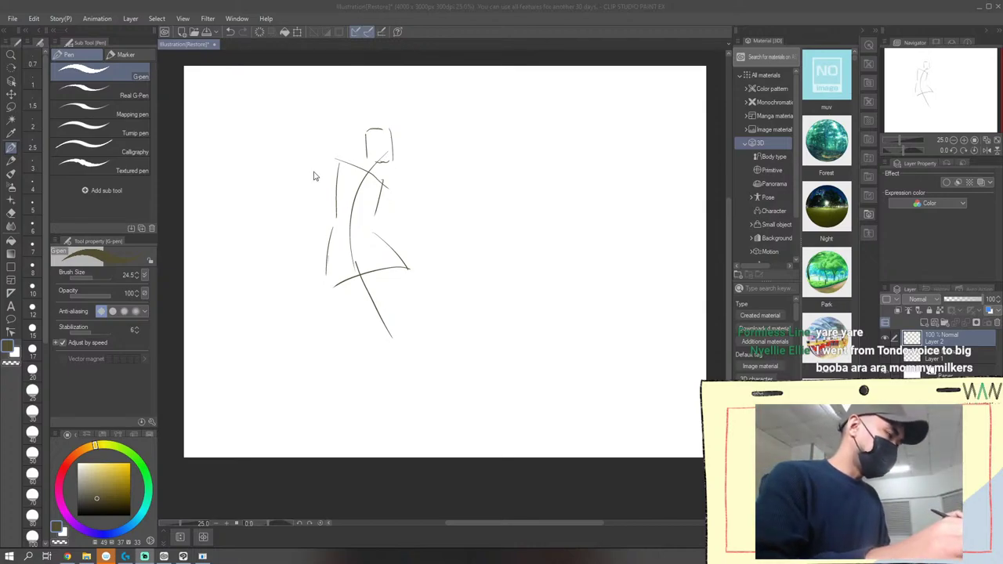
left_click_drag(313, 171, 303, 171)
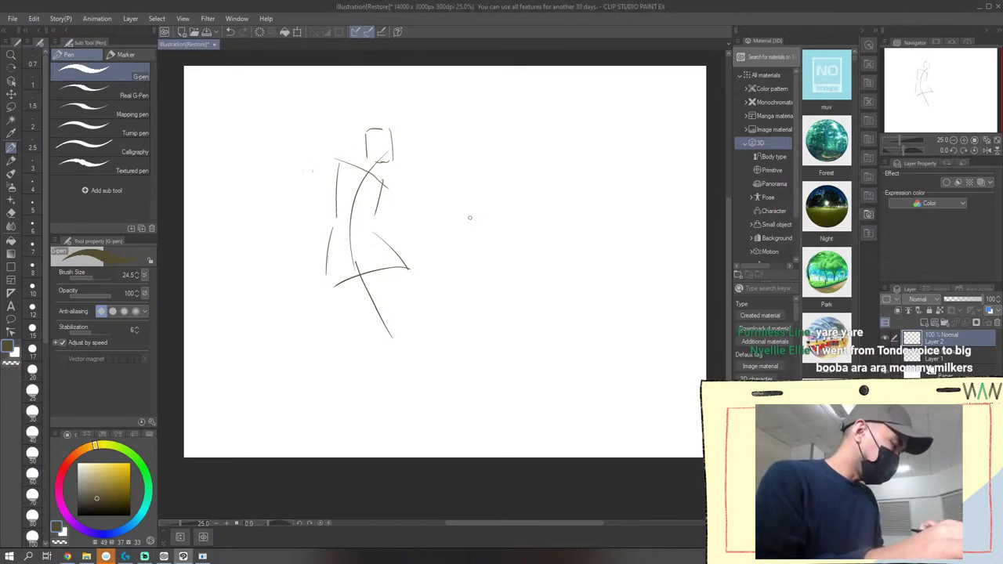
left_click_drag(362, 79, 339, 228)
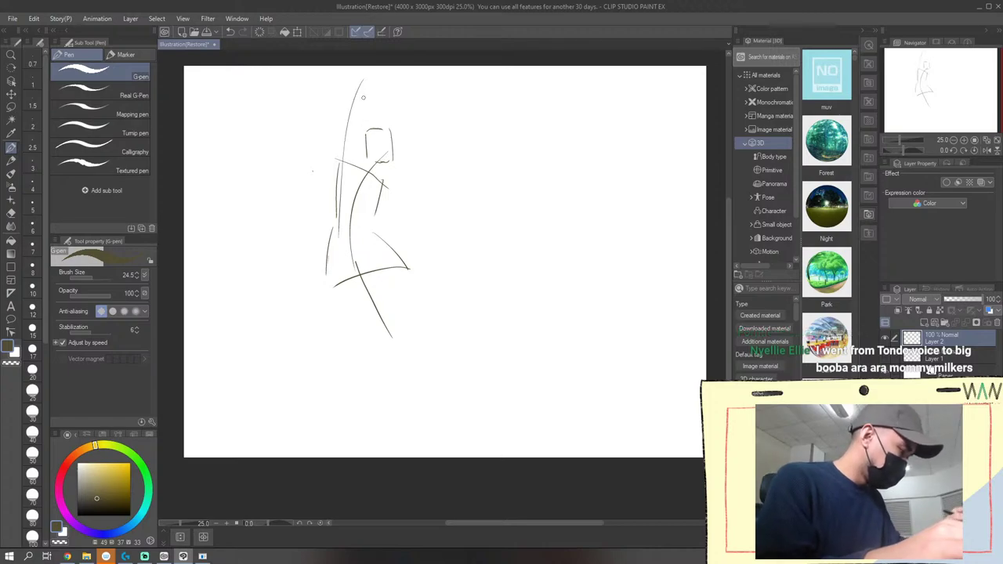
Scale the gesture sketch down to 91% and move it toward the middle of the canvas
left_click(297, 32)
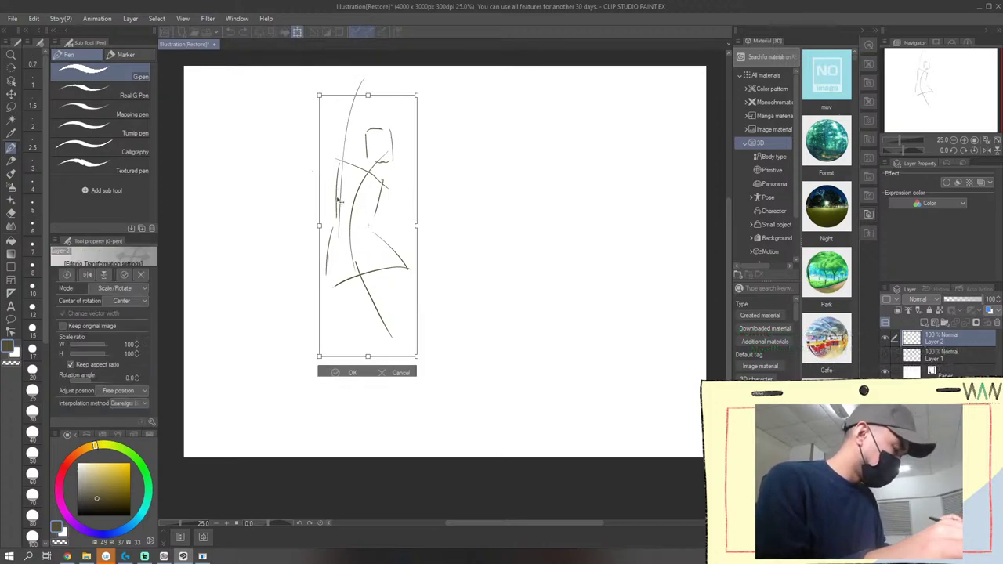
left_click_drag(324, 187, 360, 210)
left_click_drag(343, 115, 352, 139)
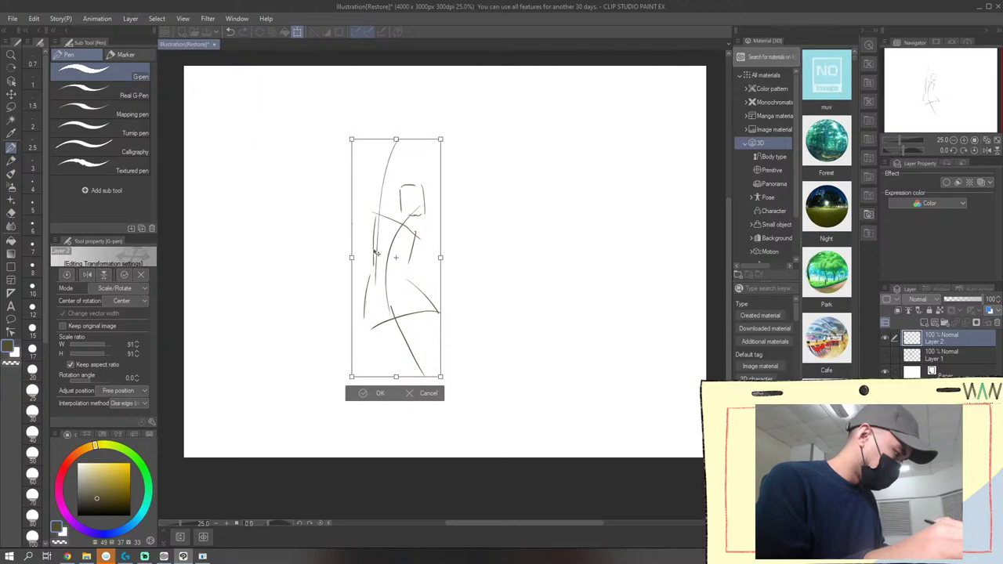
left_click_drag(373, 252, 387, 242)
left_click(389, 384)
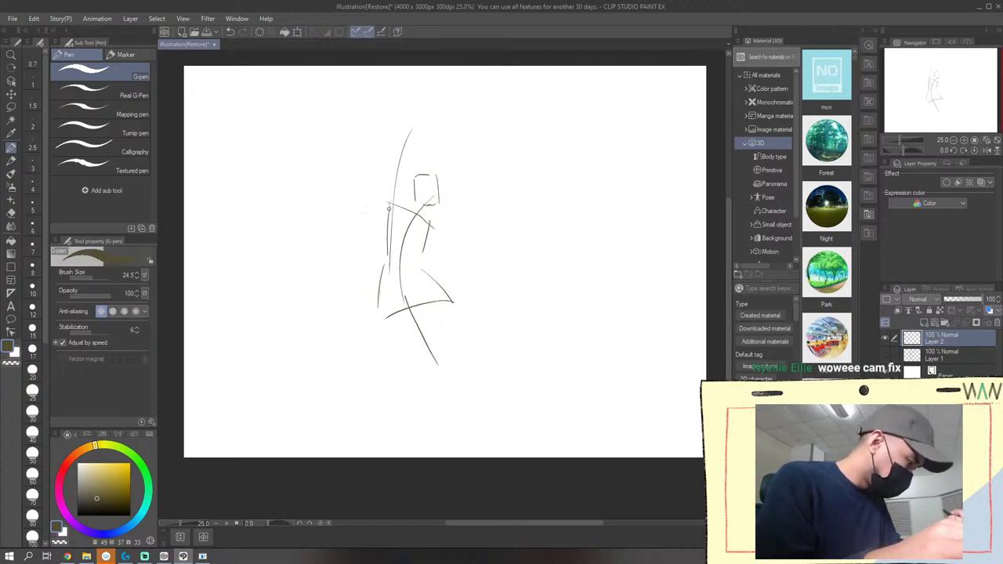
Add short contour strokes along the long curve beside the head, and reinforce the slanted side line above the hip
left_click_drag(395, 173, 390, 205)
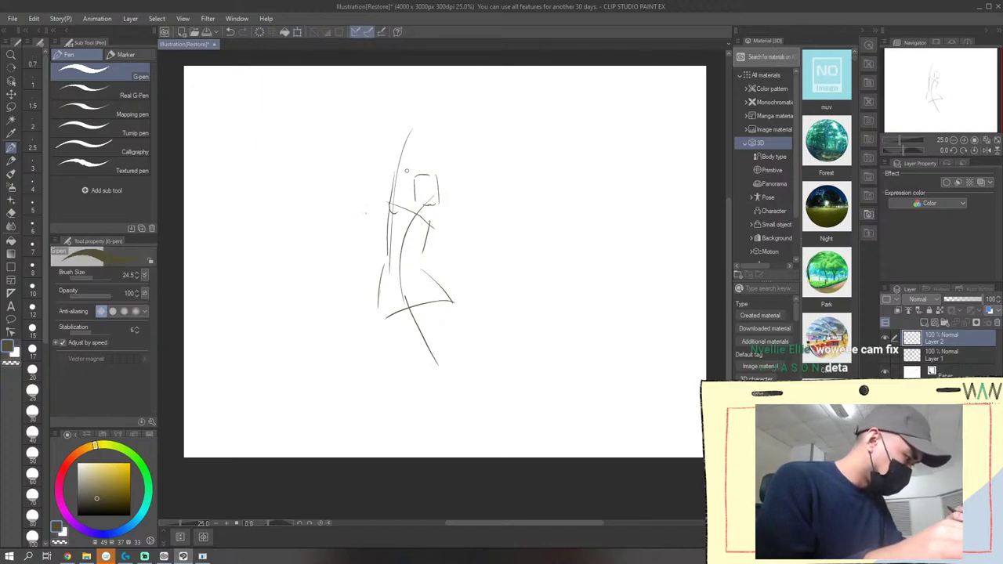
left_click_drag(403, 162, 399, 200)
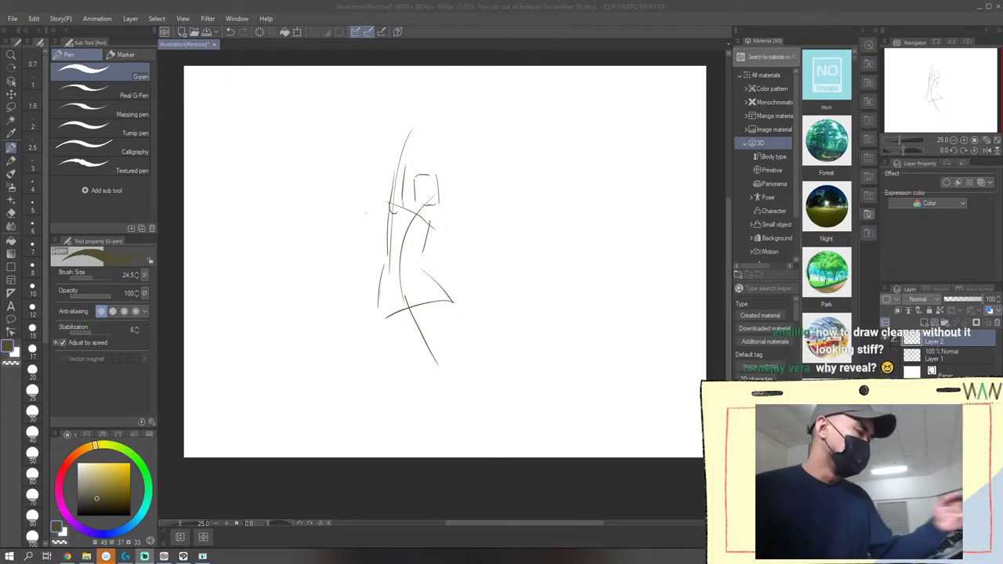
left_click(433, 28)
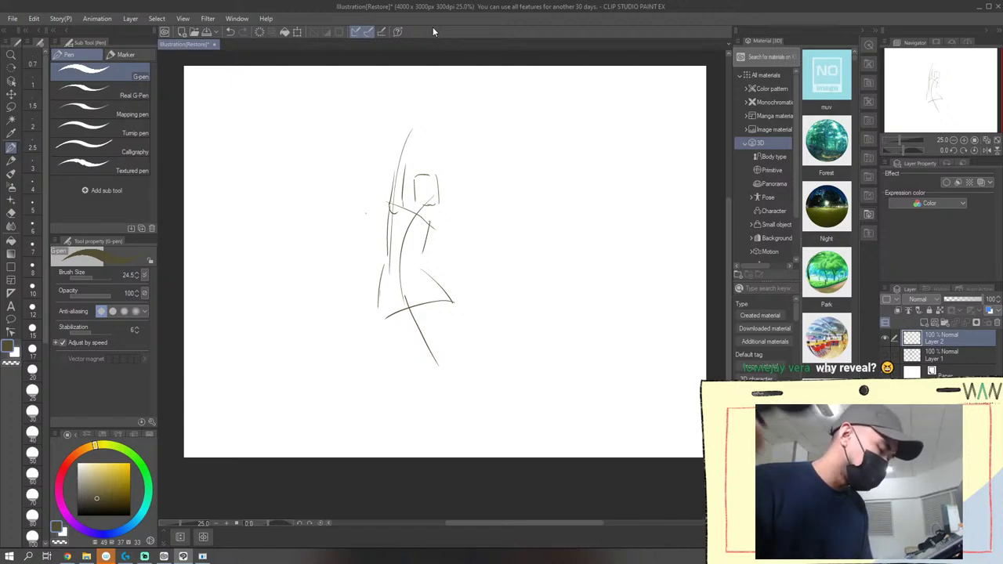
left_click_drag(431, 274, 452, 301)
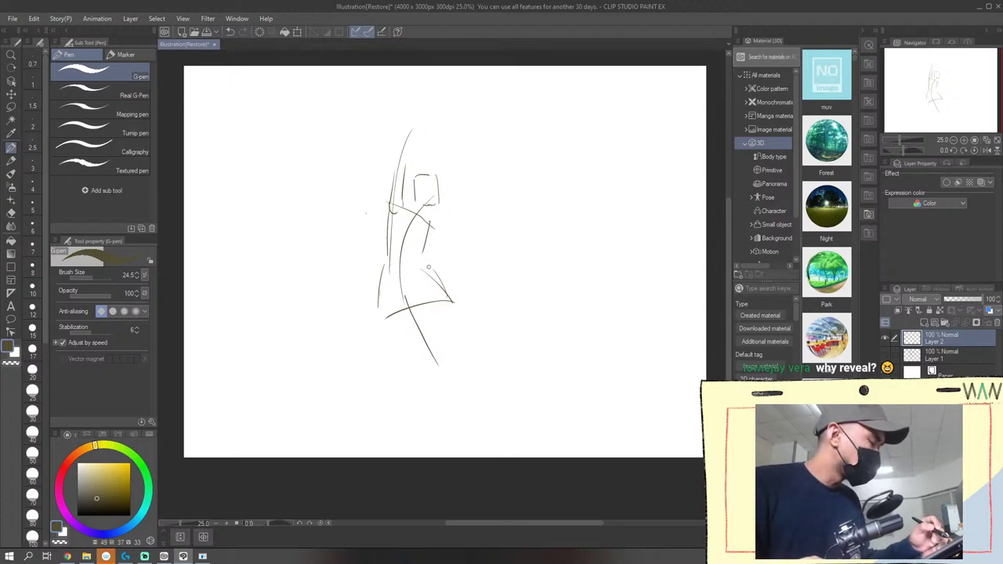
Draw the thighs and both long tapering legs below the hips, with short contour strokes around the knees
mouse_move(418, 272)
left_mouse_down()
mouse_move(421, 313)
mouse_move(440, 325)
mouse_move(442, 352)
left_mouse_up()
mouse_move(419, 304)
left_mouse_down()
mouse_move(425, 352)
mouse_move(428, 336)
left_mouse_up()
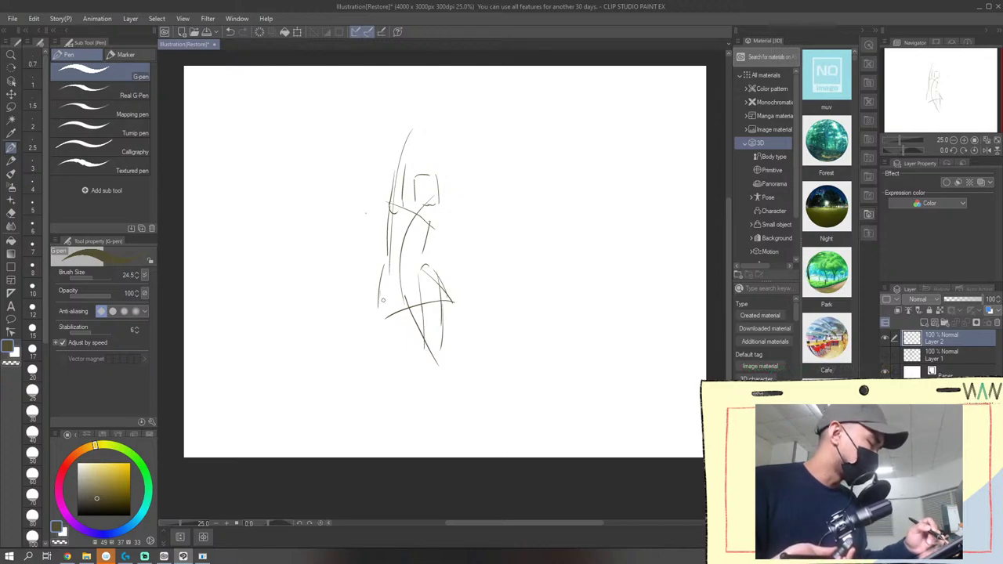
left_click_drag(383, 299, 418, 445)
left_click_drag(406, 305, 437, 443)
left_click_drag(421, 348, 426, 378)
left_click_drag(435, 354, 432, 376)
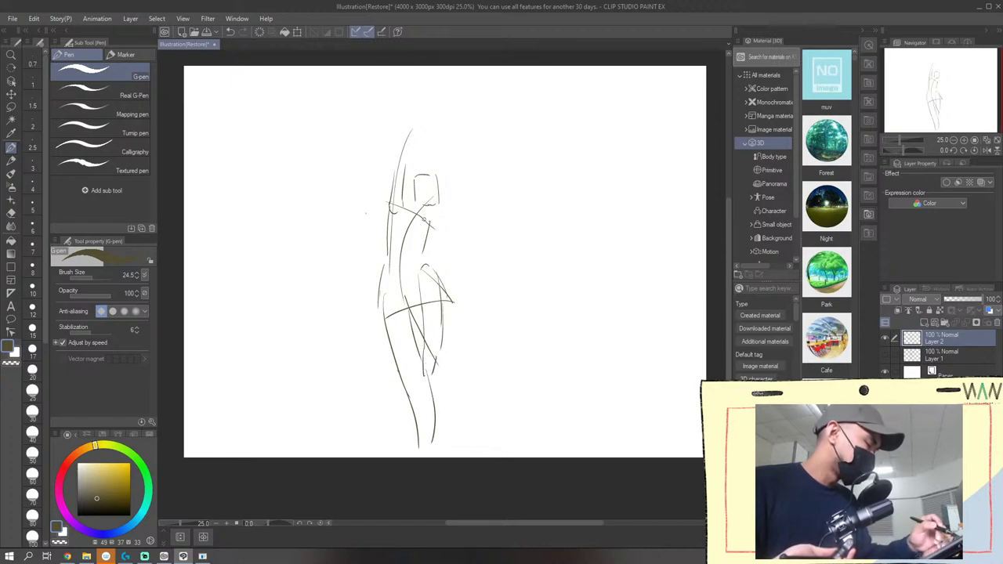
Add the waist contour and lower arm stroke, round off the boxy head, and extend the raised arm's curve upward
mouse_move(427, 226)
left_mouse_down()
mouse_move(436, 261)
mouse_move(476, 294)
left_mouse_up()
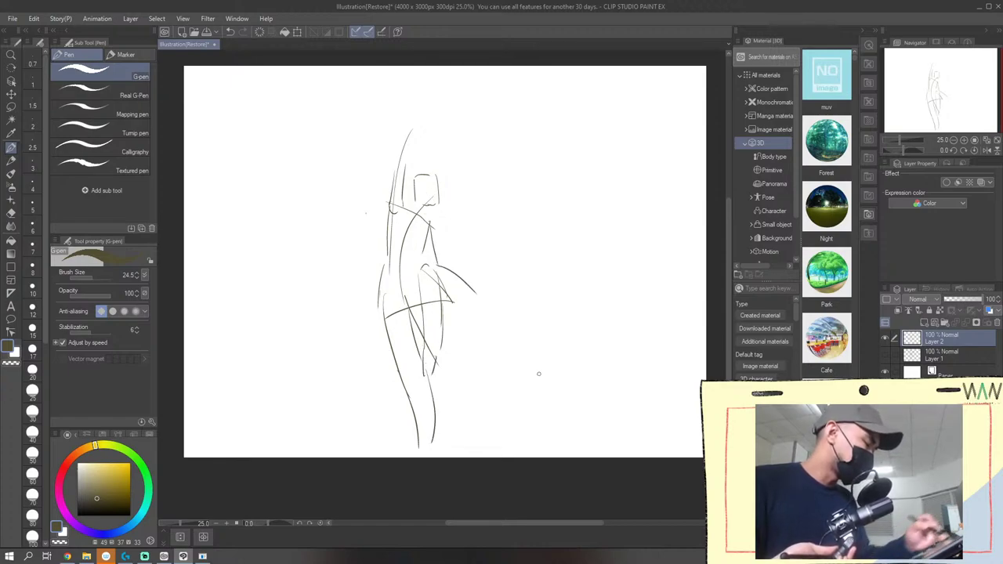
mouse_move(411, 176)
left_mouse_down()
mouse_move(423, 165)
mouse_move(436, 176)
mouse_move(438, 205)
left_mouse_up()
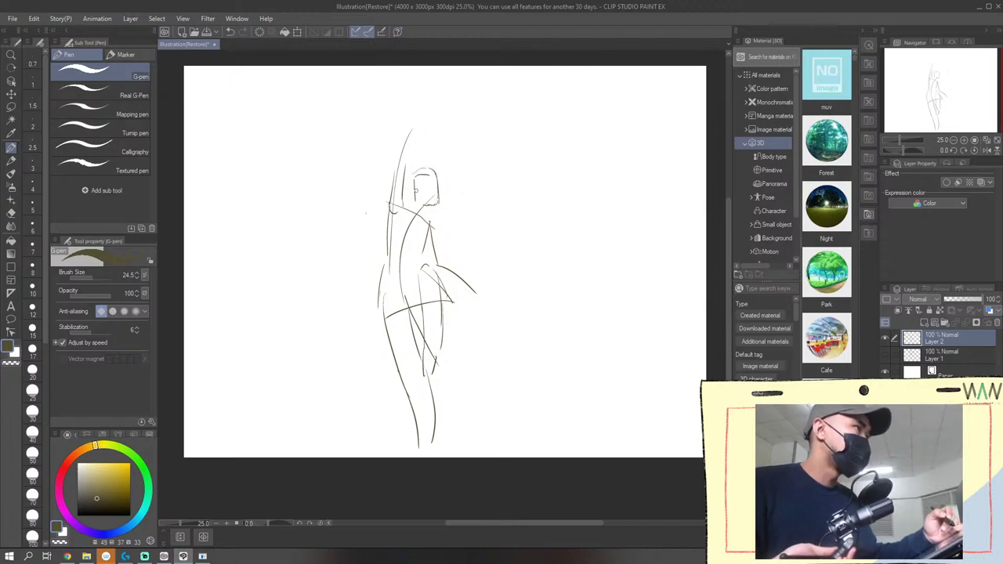
left_click_drag(421, 117, 395, 166)
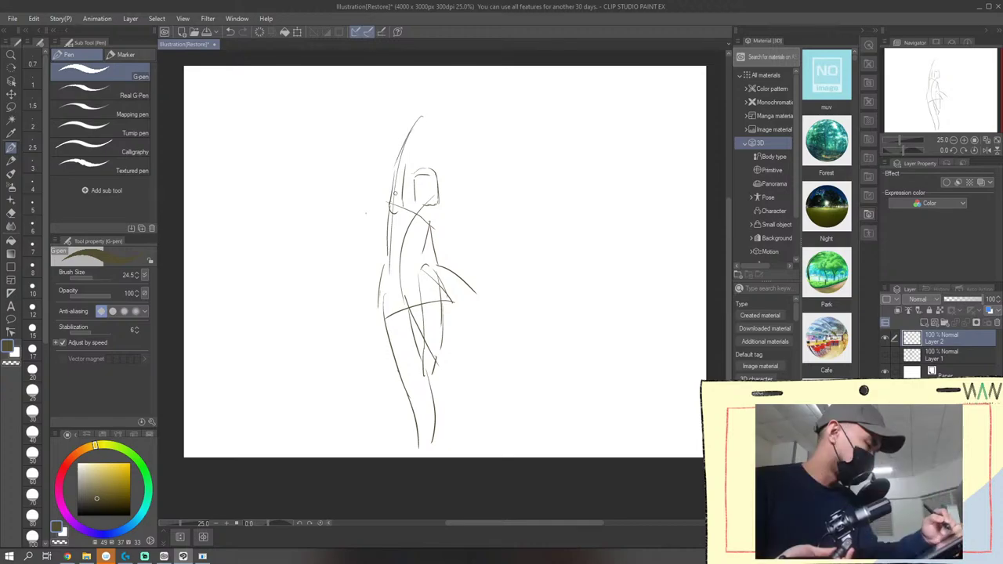
left_click_drag(436, 102, 406, 147)
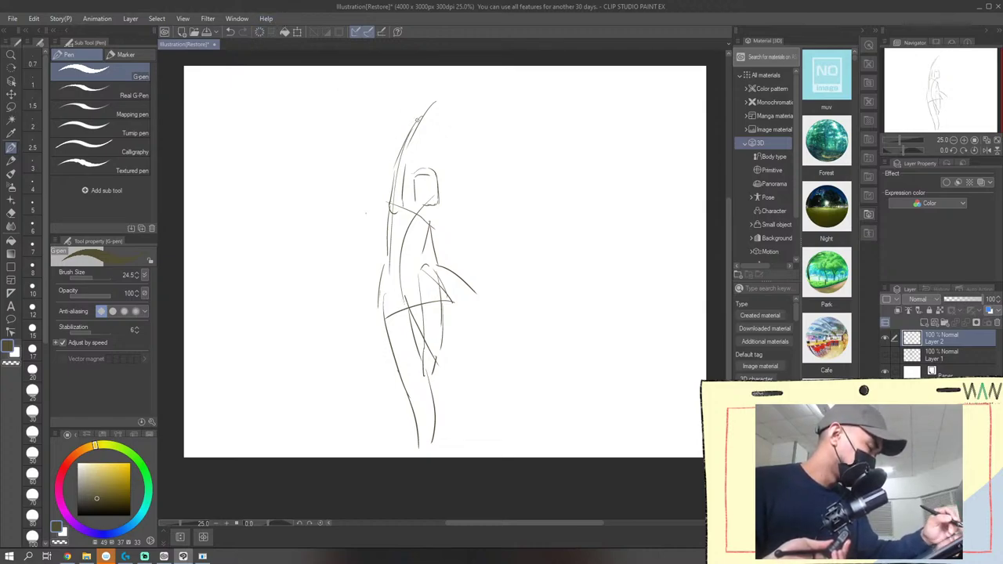
Clear the gesture figure from the layer and draw a long C-shaped action line, shifted slightly downward
left_click(261, 34)
left_click_drag(406, 123, 376, 284)
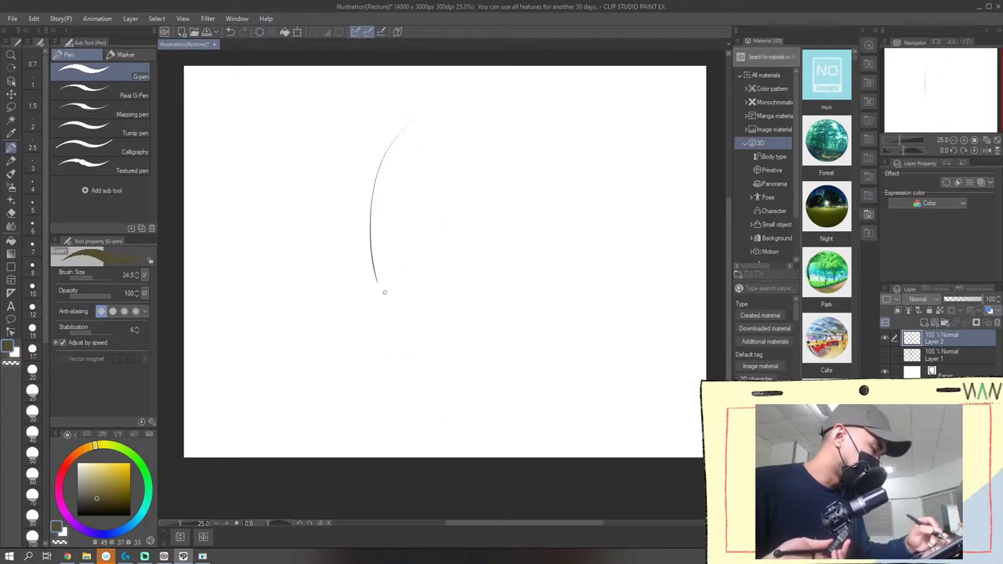
left_click(296, 32)
left_click_drag(381, 205, 381, 217)
left_click(371, 312)
Mark the upper end, lower end and hip level of the action line with short cross strokes
left_click_drag(387, 121, 423, 146)
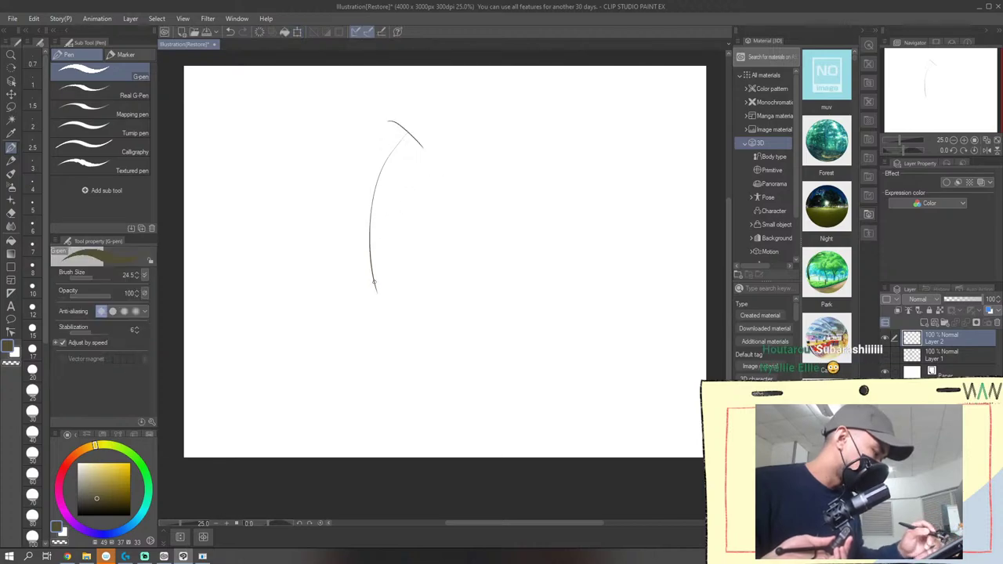
left_click_drag(392, 291, 359, 307)
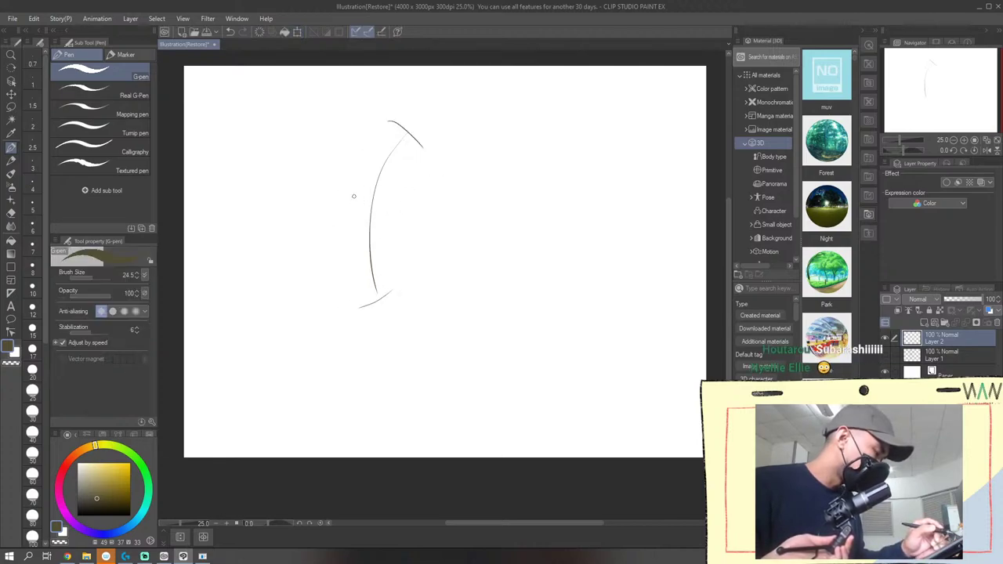
left_click_drag(348, 191, 400, 206)
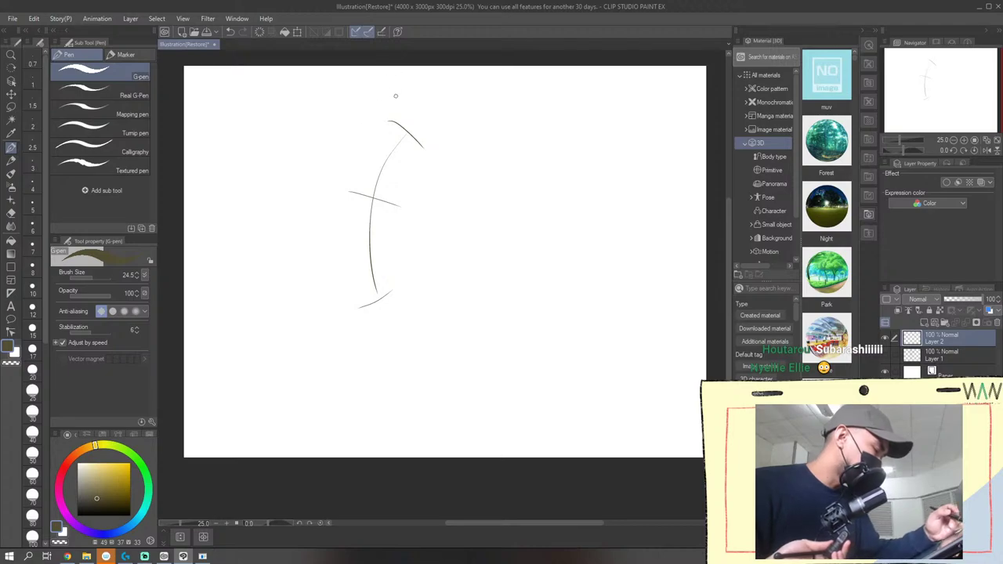
Block in a narrow torso above the hip line and both thighs below it, with a knee shape on the forward leg
mouse_move(380, 146)
left_mouse_down()
mouse_move(396, 158)
mouse_move(389, 199)
left_mouse_up()
left_click_drag(382, 149, 370, 196)
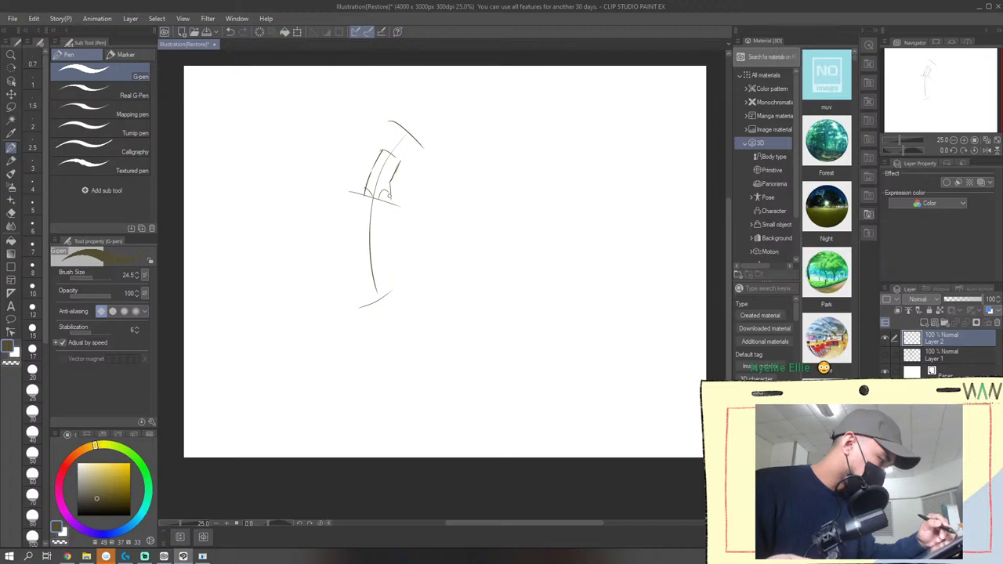
mouse_move(390, 196)
left_mouse_down()
mouse_move(390, 250)
mouse_move(395, 233)
left_mouse_up()
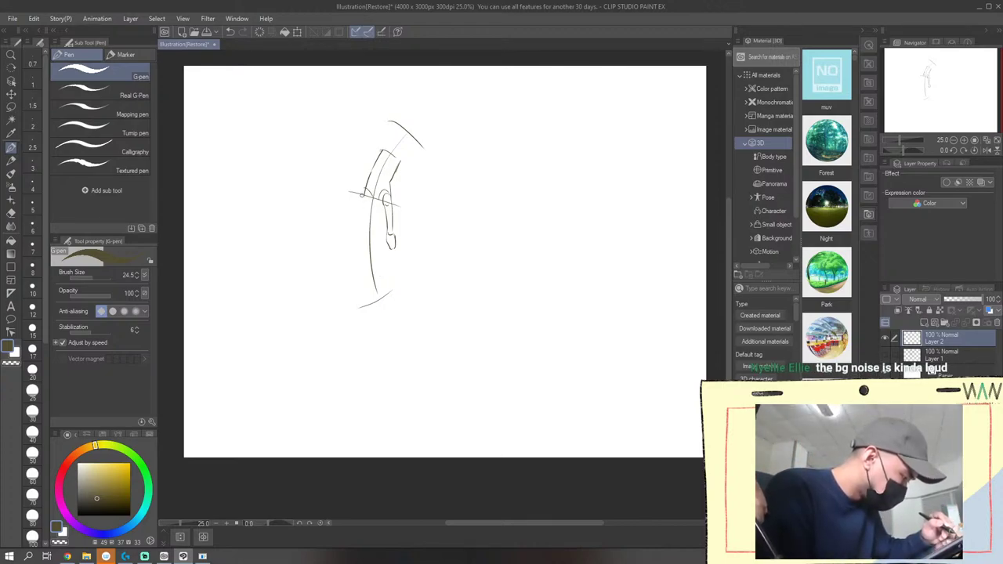
left_click_drag(362, 192, 373, 225)
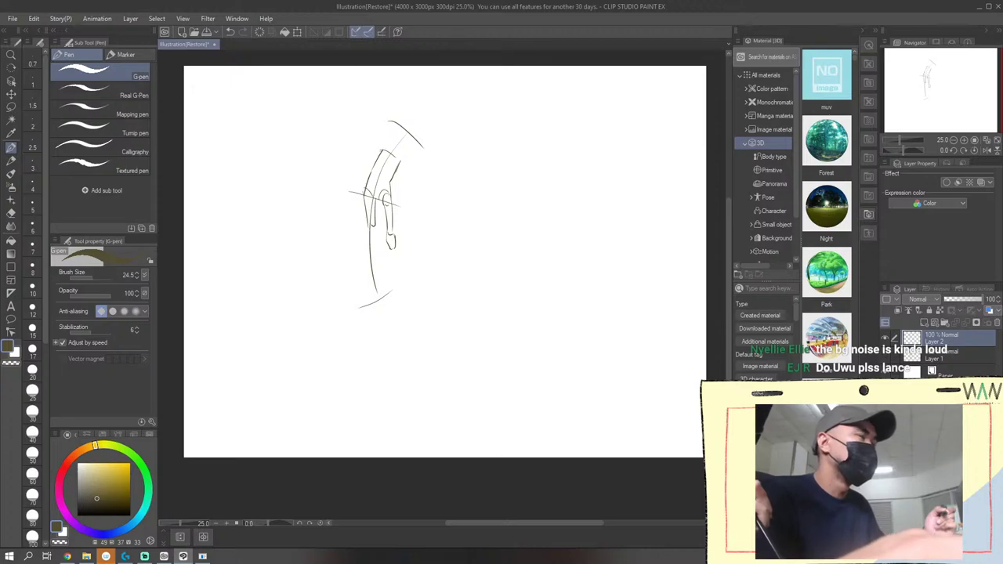
Add a curved waist line across the torso and sketch an arm raised above the shoulder along the action line
key("alt+Tab")
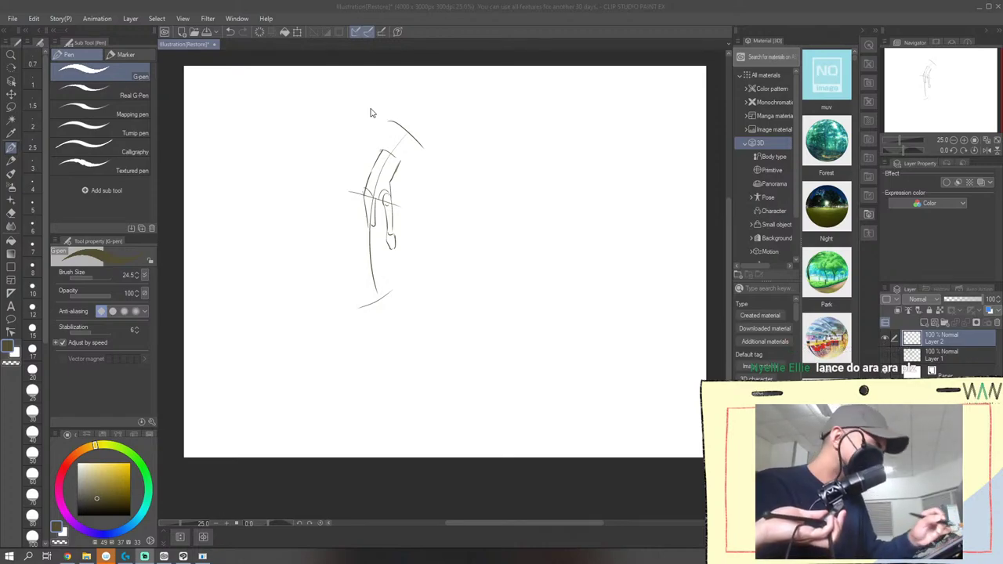
left_click(369, 174)
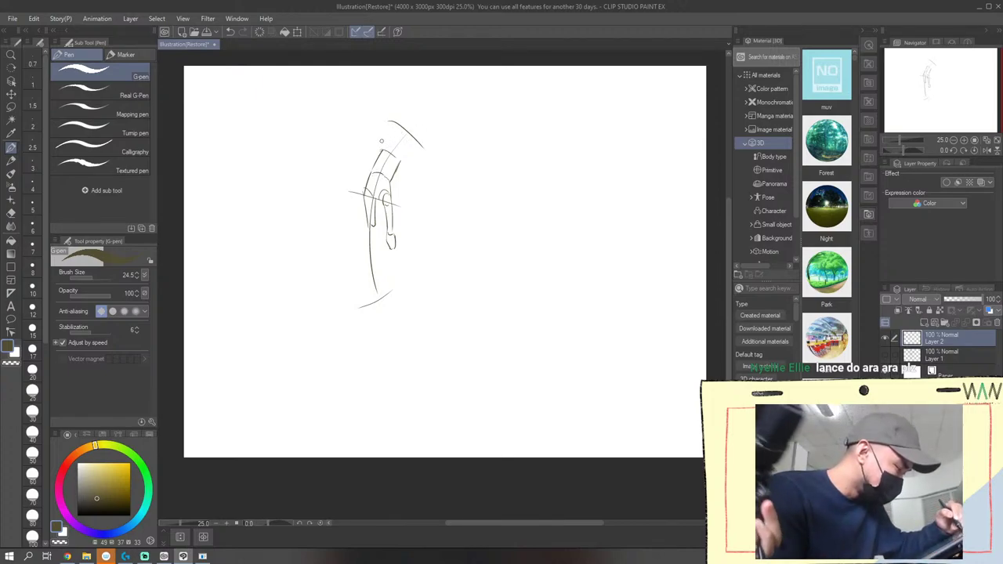
mouse_move(383, 127)
left_mouse_down()
mouse_move(384, 149)
mouse_move(384, 122)
mouse_move(399, 129)
mouse_move(398, 103)
left_mouse_up()
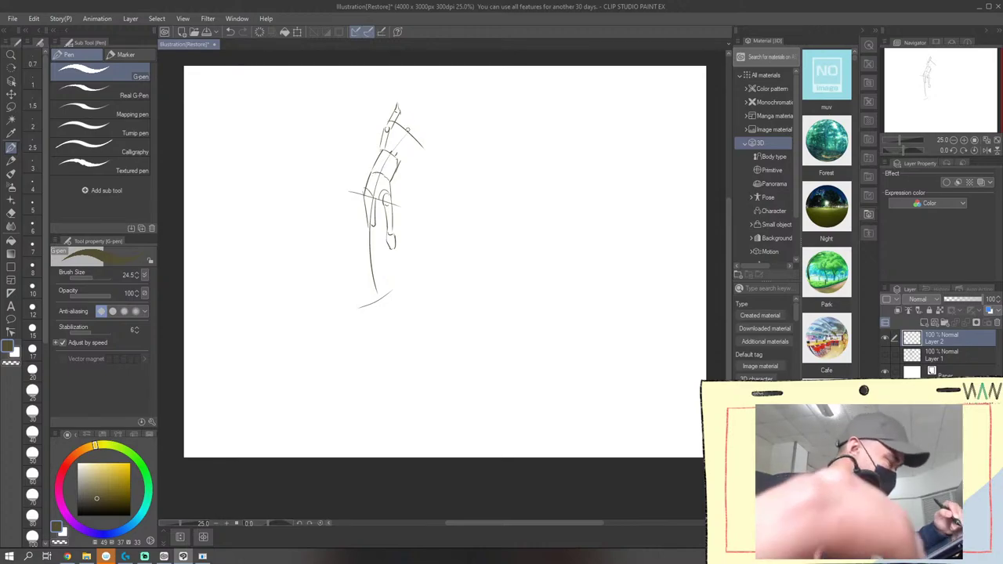
Sketch a small rounded head with a face contour between the raised arm and the other shoulder
mouse_move(404, 136)
left_mouse_down()
mouse_move(397, 154)
mouse_move(392, 137)
left_mouse_up()
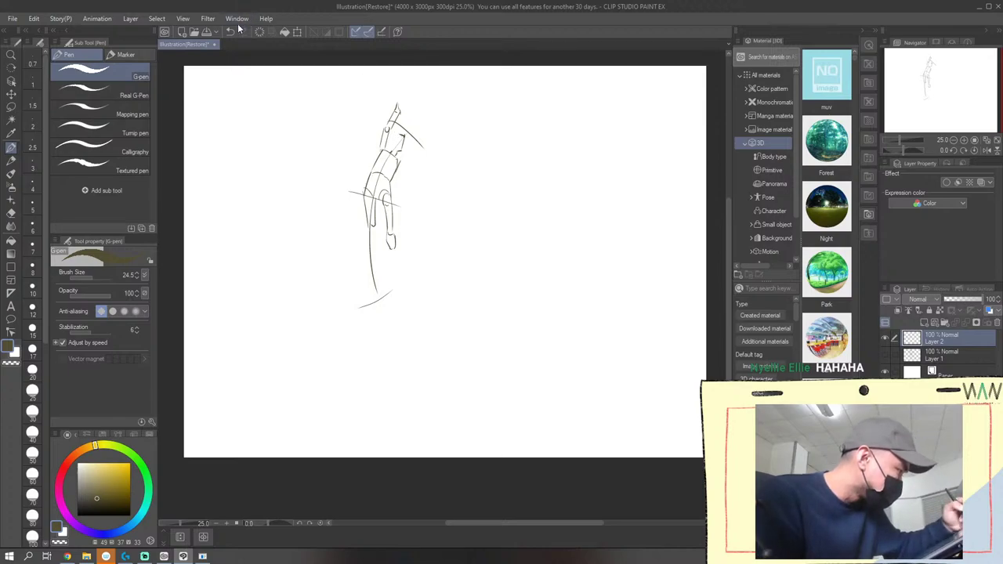
mouse_move(404, 136)
left_mouse_down()
mouse_move(401, 151)
mouse_move(391, 147)
left_mouse_up()
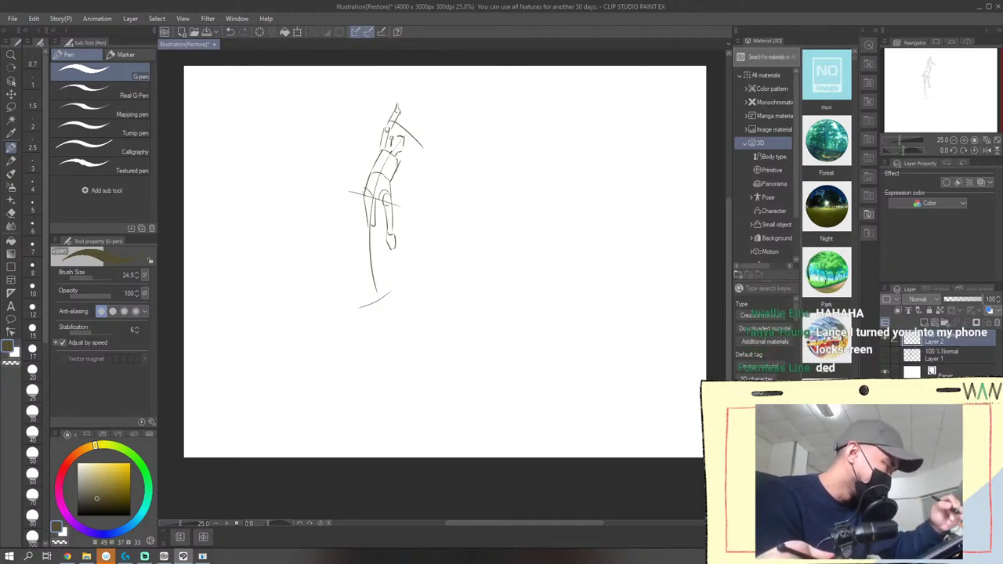
left_click_drag(399, 137, 403, 155)
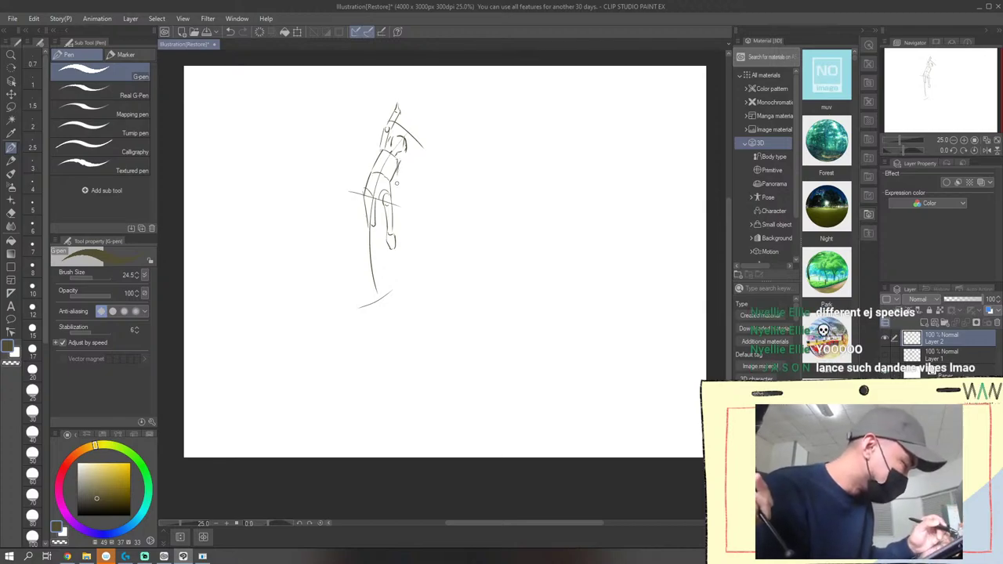
Draw the other forearm reaching outward at waist height, and add fingers to both hands
left_click_drag(395, 182, 415, 193)
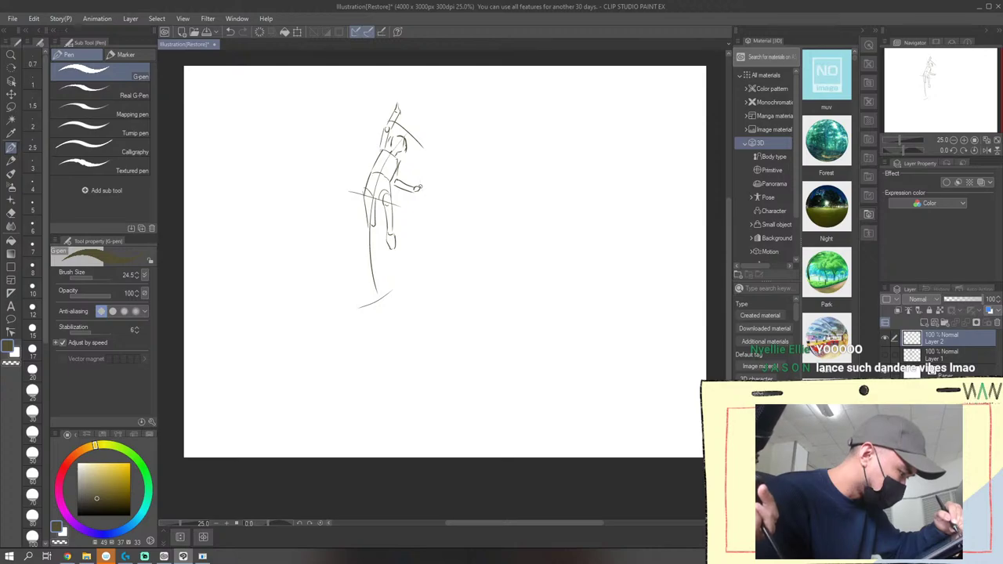
left_click_drag(422, 185, 416, 189)
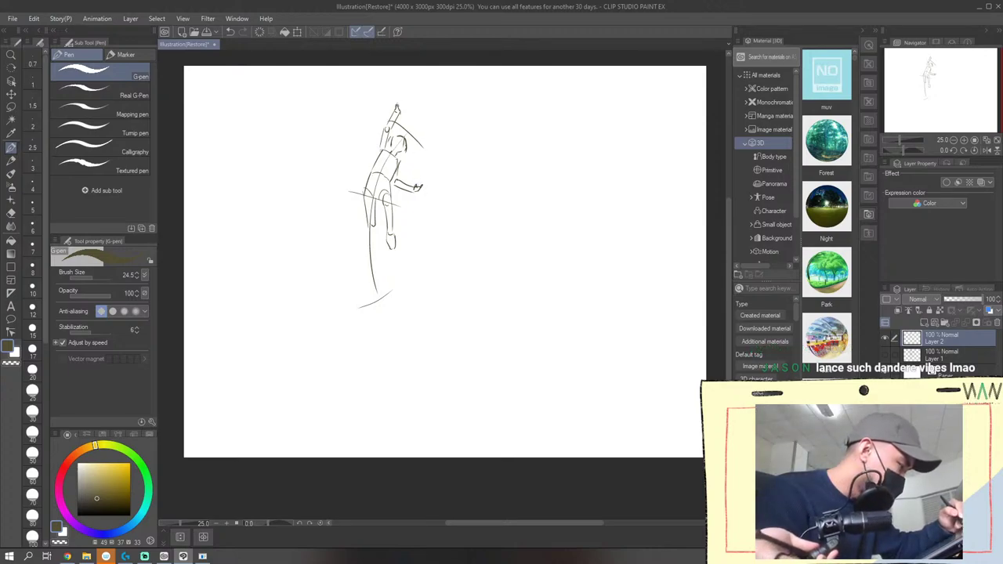
left_click_drag(401, 108, 403, 116)
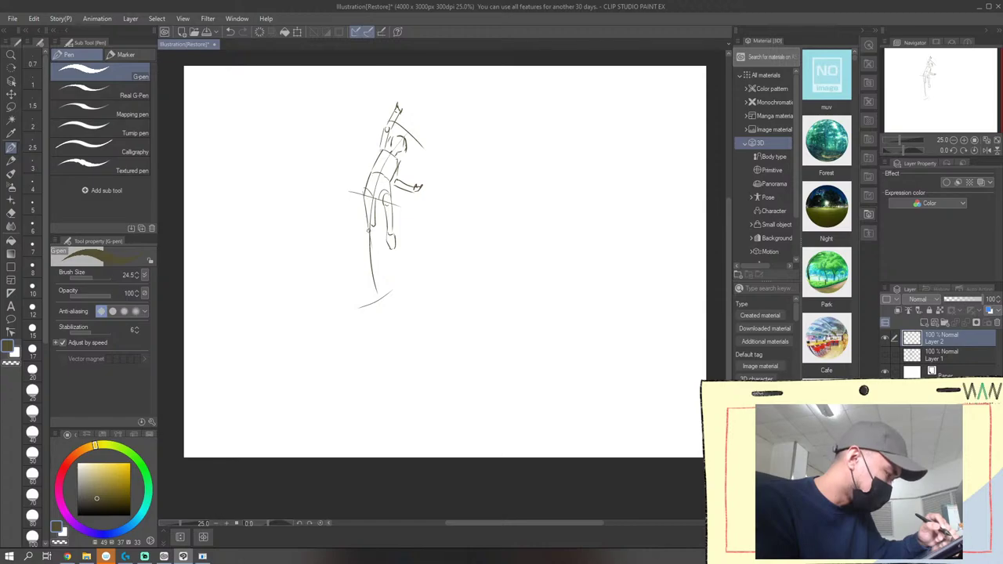
left_click_drag(368, 226, 375, 263)
left_click_drag(372, 224, 378, 260)
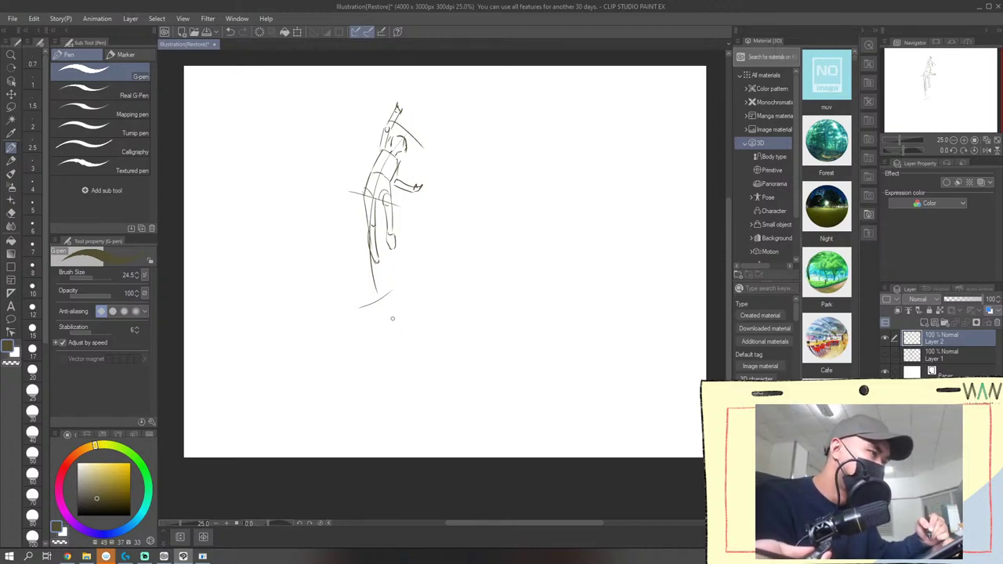
left_click(230, 31)
left_click(230, 32)
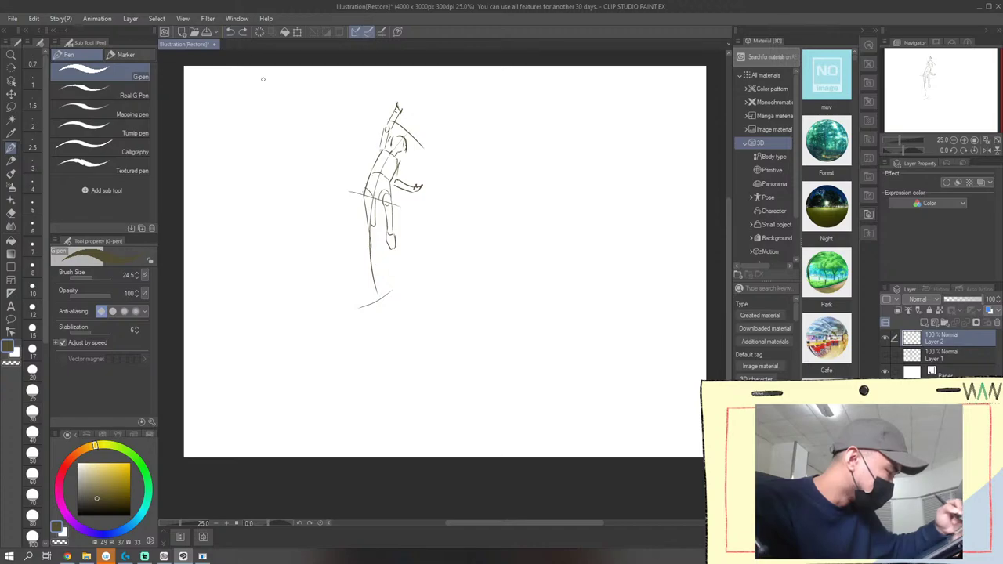
Draw a small knee on the straight leg and outline its lower leg down along the action line
left_click_drag(370, 227, 374, 227)
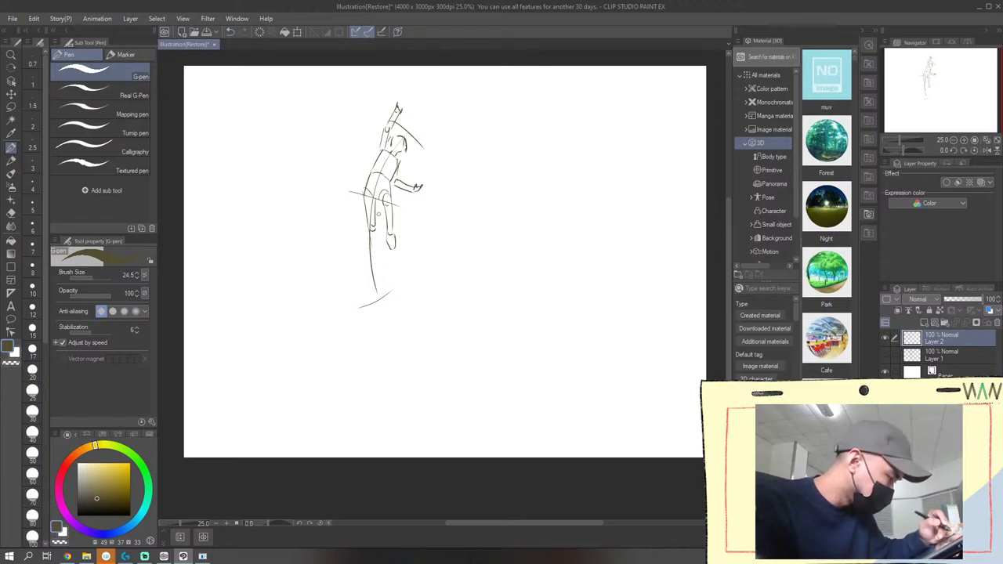
mouse_move(374, 245)
left_mouse_down()
mouse_move(369, 267)
mouse_move(380, 266)
left_mouse_up()
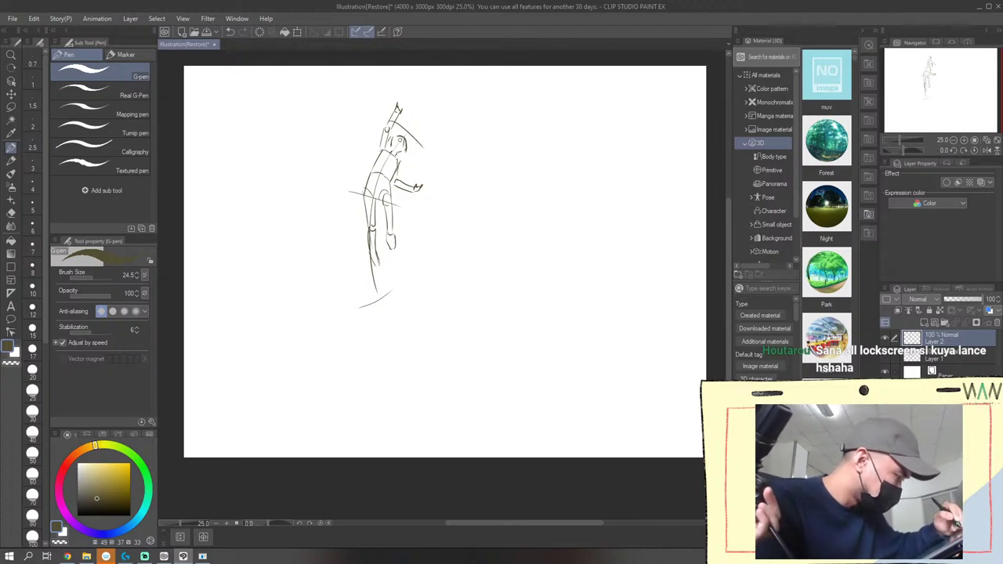
Add hair strokes beside the face and sketch the shoulder and collar lines on the chest, undoing a stray stroke
left_click_drag(391, 138, 387, 146)
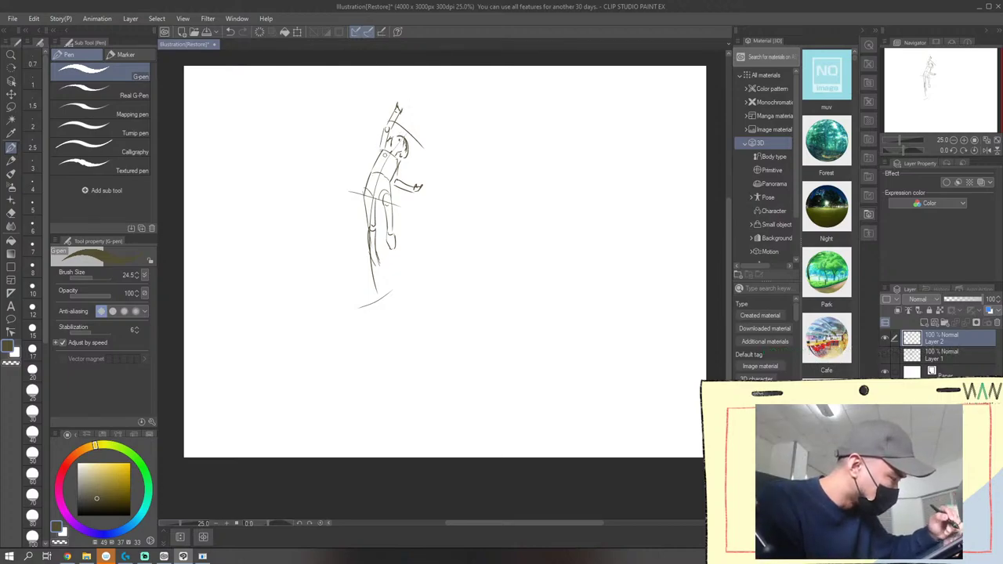
left_click_drag(388, 148, 383, 159)
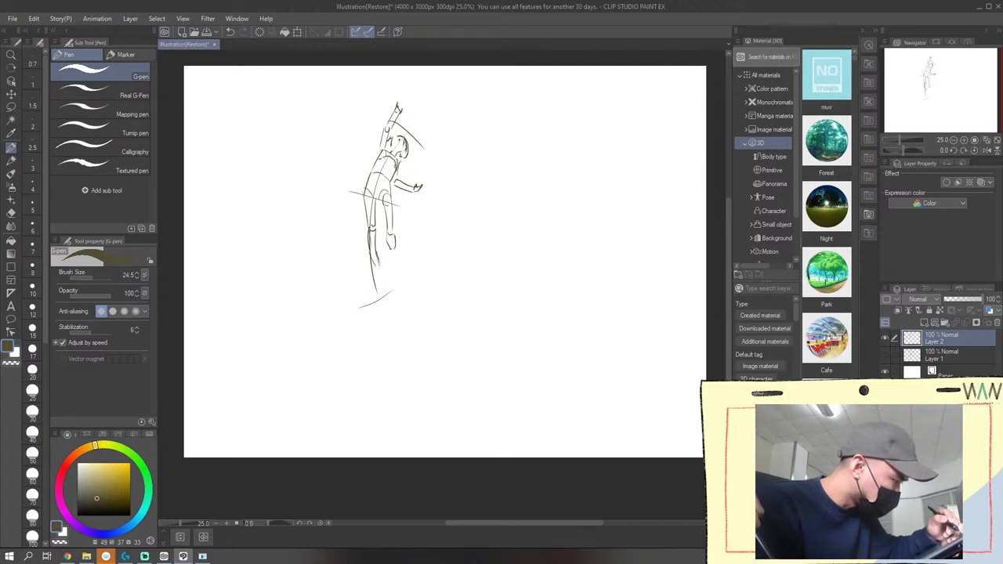
left_click_drag(390, 155, 396, 159)
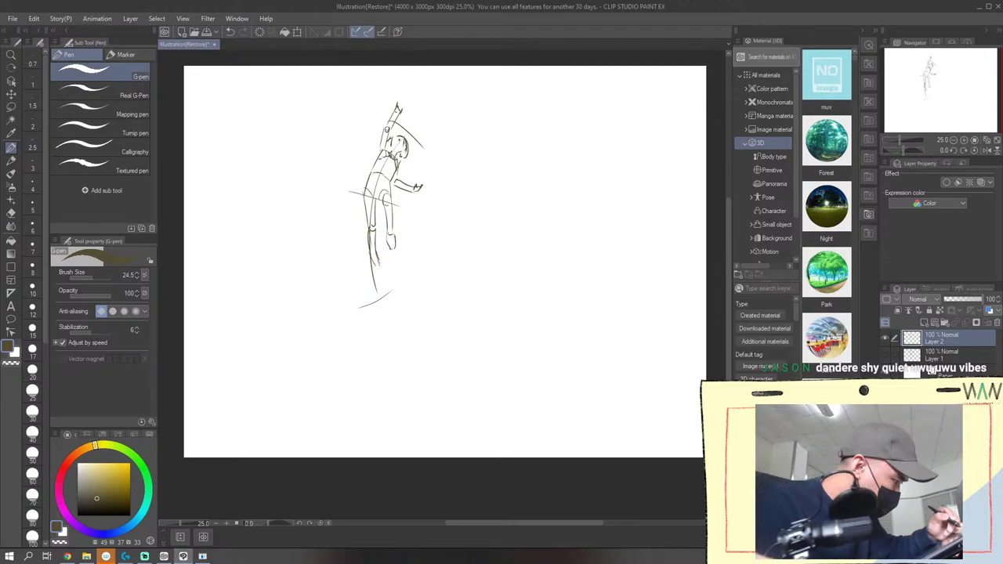
left_click(231, 32)
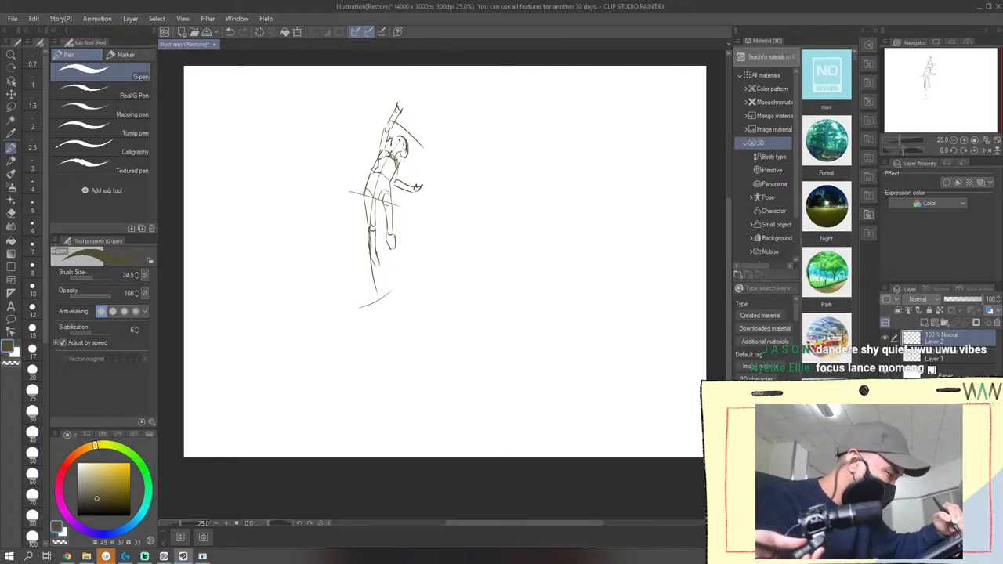
Sketch a short flared skirt from the waist to the hip line with a curved hem, undoing the misplaced side strokes
left_click_drag(374, 170, 354, 197)
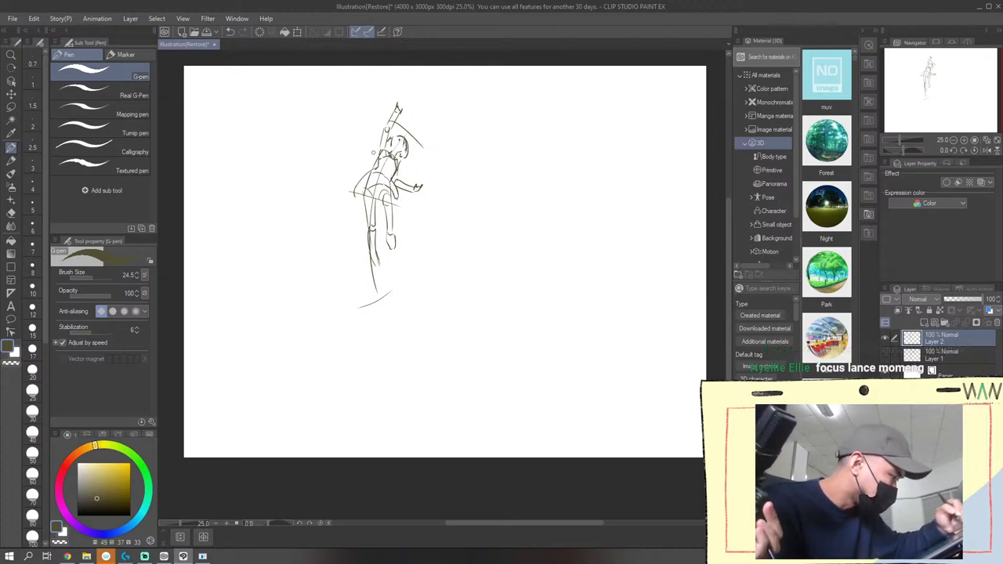
left_click(232, 32)
left_click(232, 31)
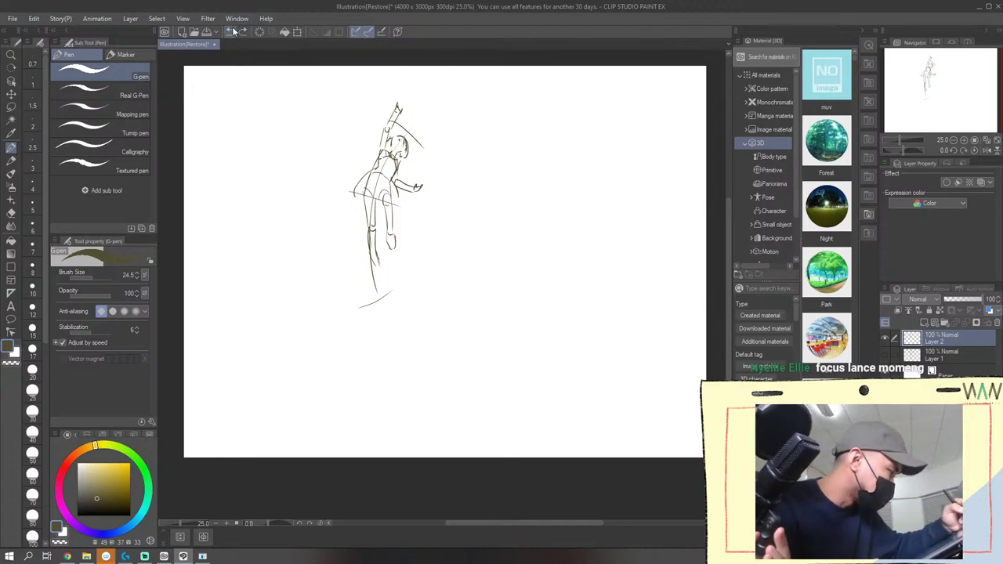
left_click(231, 31)
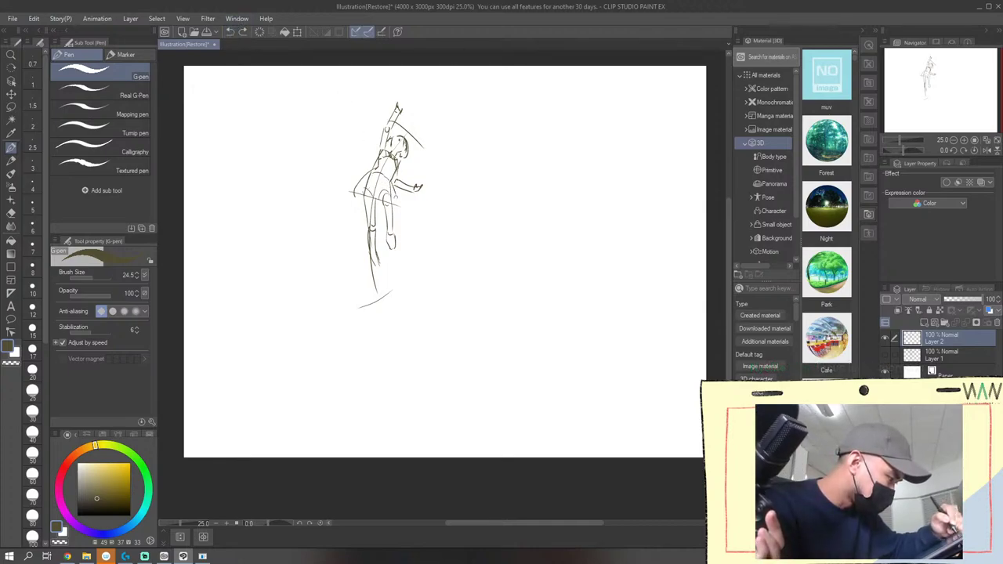
mouse_move(392, 185)
left_mouse_down()
mouse_move(395, 206)
mouse_move(392, 194)
mouse_move(362, 200)
left_mouse_up()
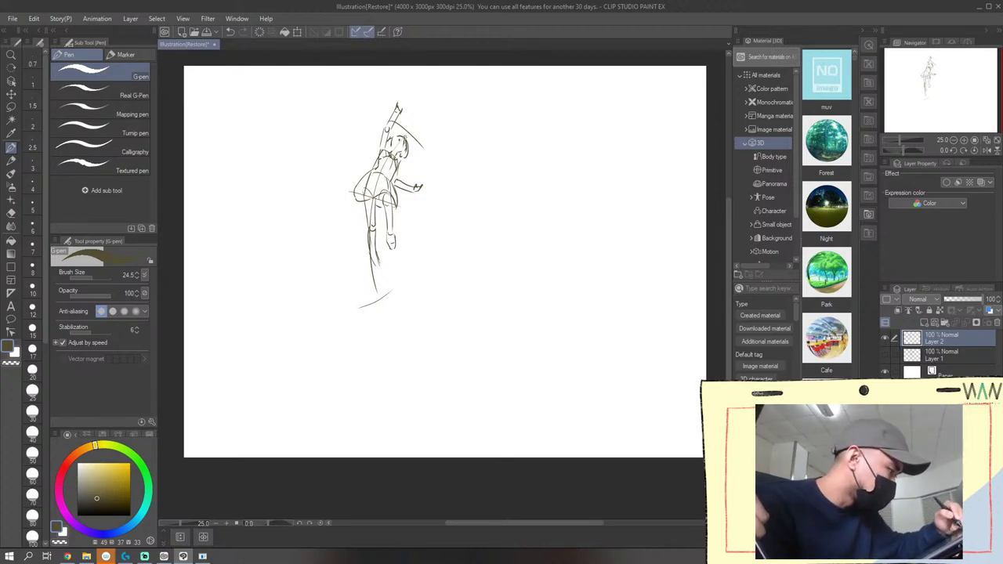
Scale the figure up to 149% with its aspect ratio kept and reposition it fully inside the canvas
left_click(297, 31)
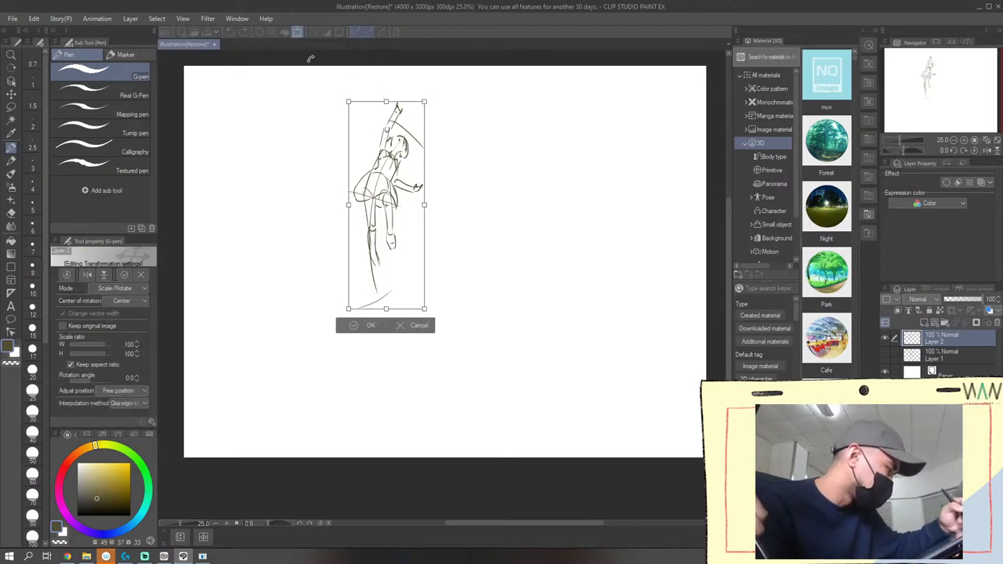
left_click_drag(477, 229, 482, 229)
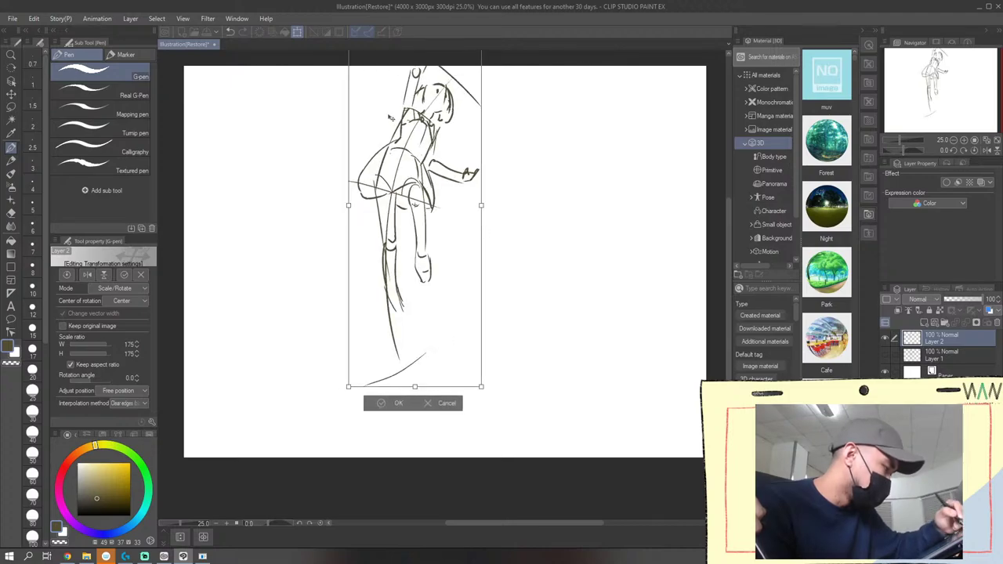
left_click_drag(390, 117, 400, 146)
mouse_move(380, 217)
left_mouse_down()
mouse_move(383, 233)
mouse_move(365, 248)
mouse_move(382, 246)
left_mouse_up()
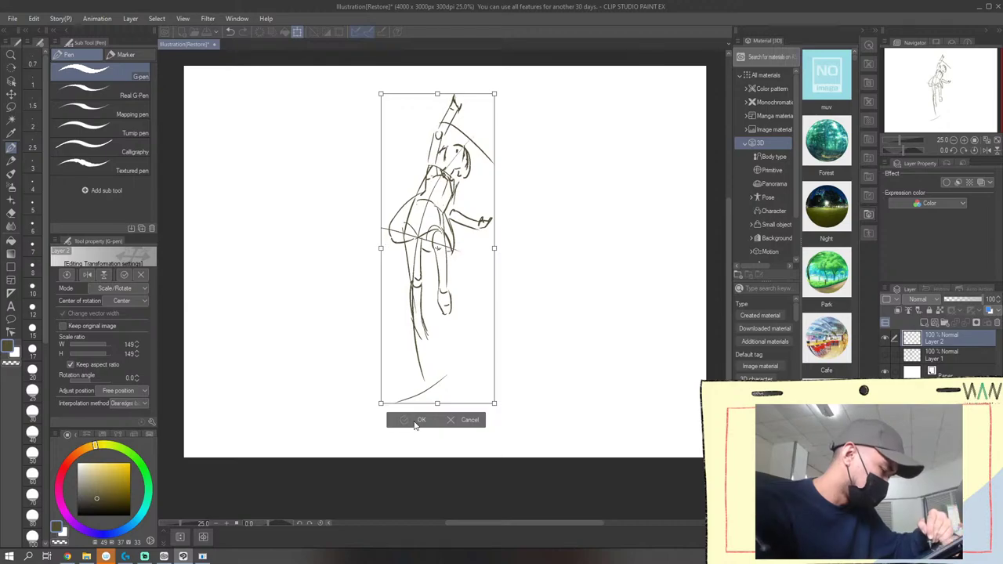
left_click(418, 420)
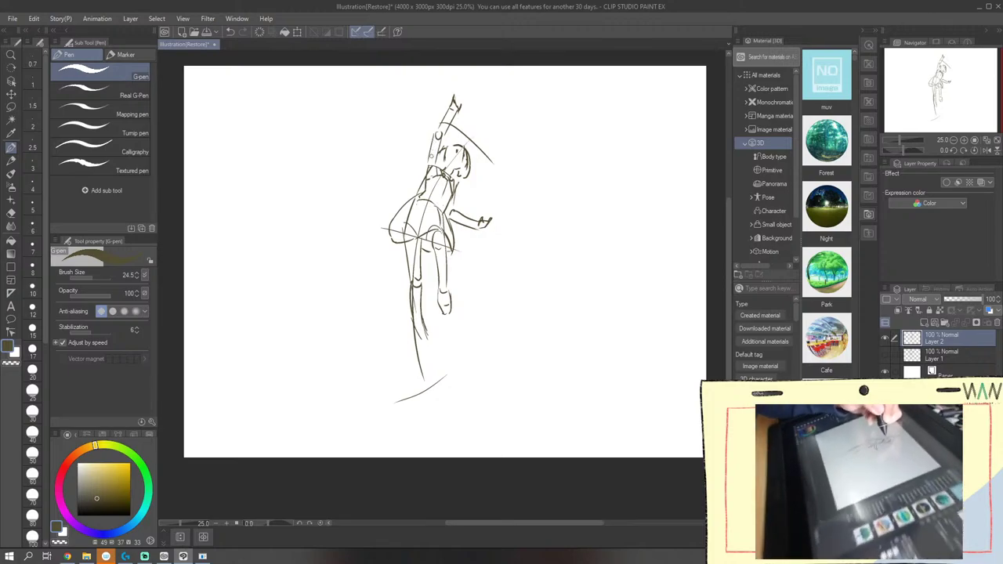
Add short sleeve and cuff strokes on both arms and small clothing lines along the sides of the torso
left_click_drag(442, 147, 428, 160)
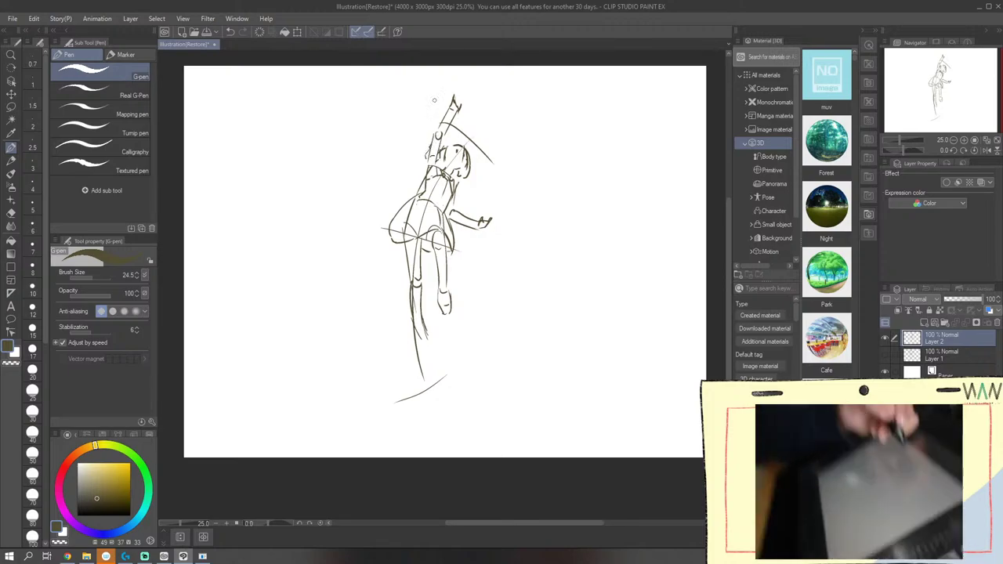
left_click_drag(447, 111, 454, 115)
left_click_drag(475, 220, 474, 227)
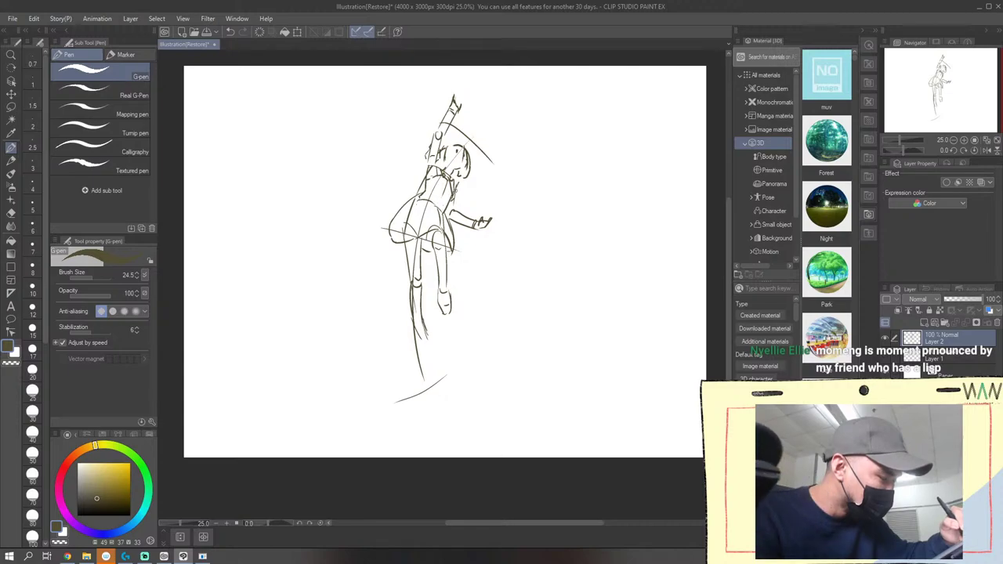
left_click_drag(456, 188, 455, 202)
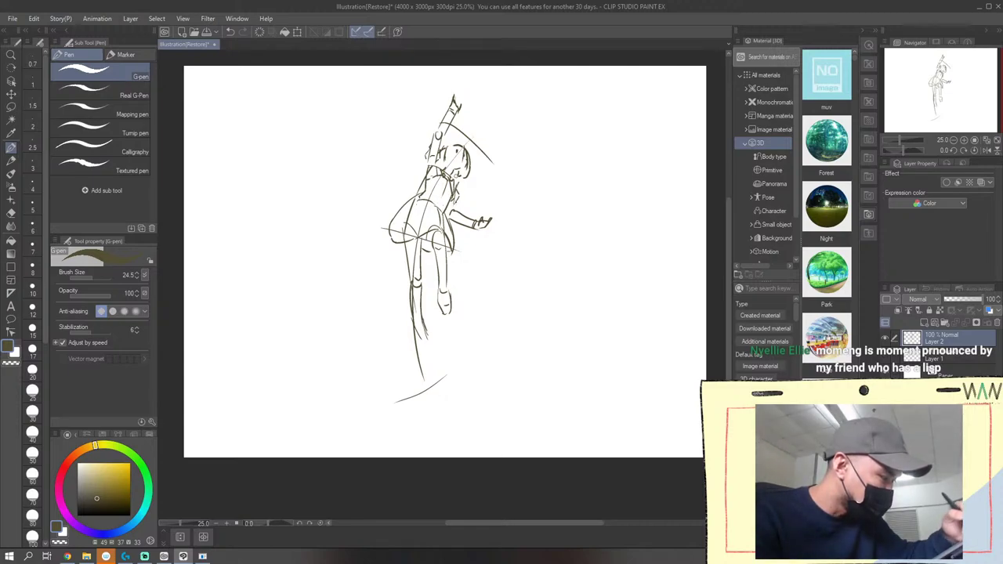
left_click_drag(413, 195, 410, 205)
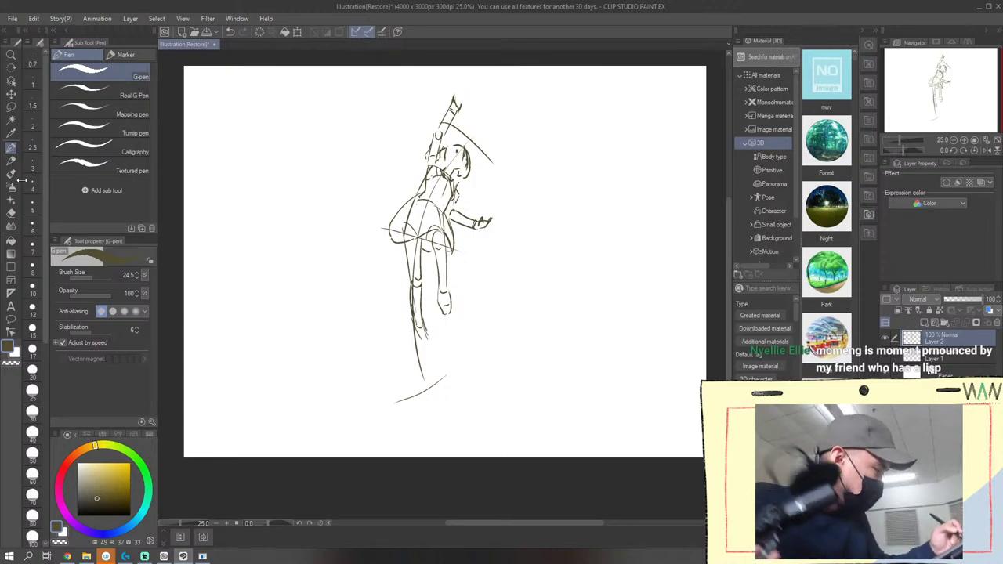
Erase the old line beside the straight leg's shin and sketch a small foot with the G-pen, undoing a misplaced stroke
left_click(11, 212)
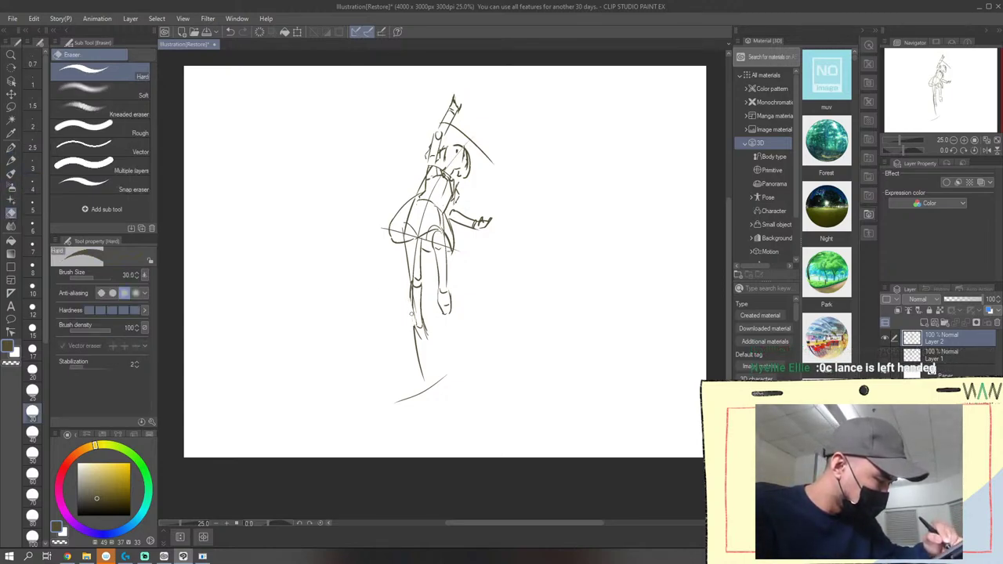
left_click_drag(414, 288, 412, 302)
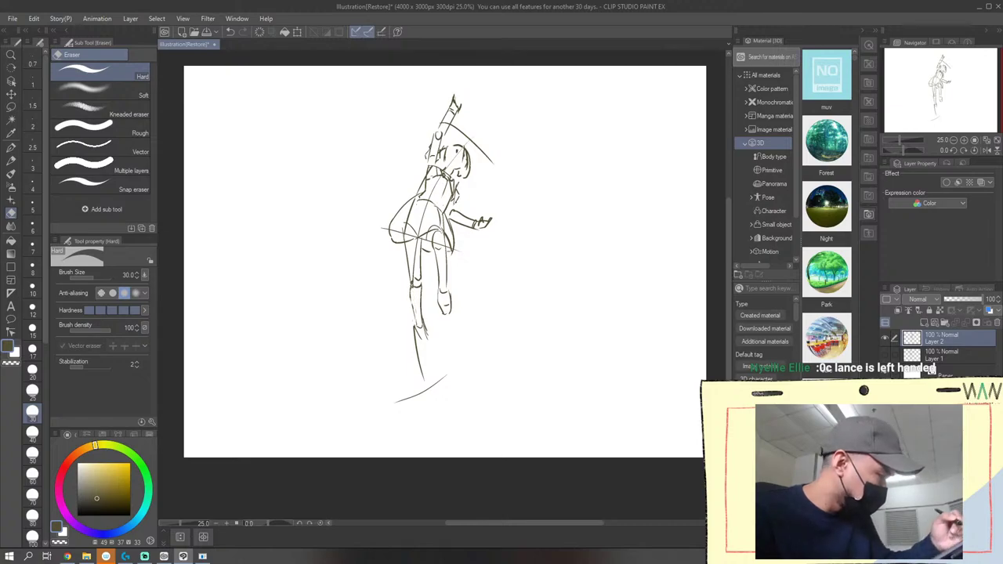
key("p")
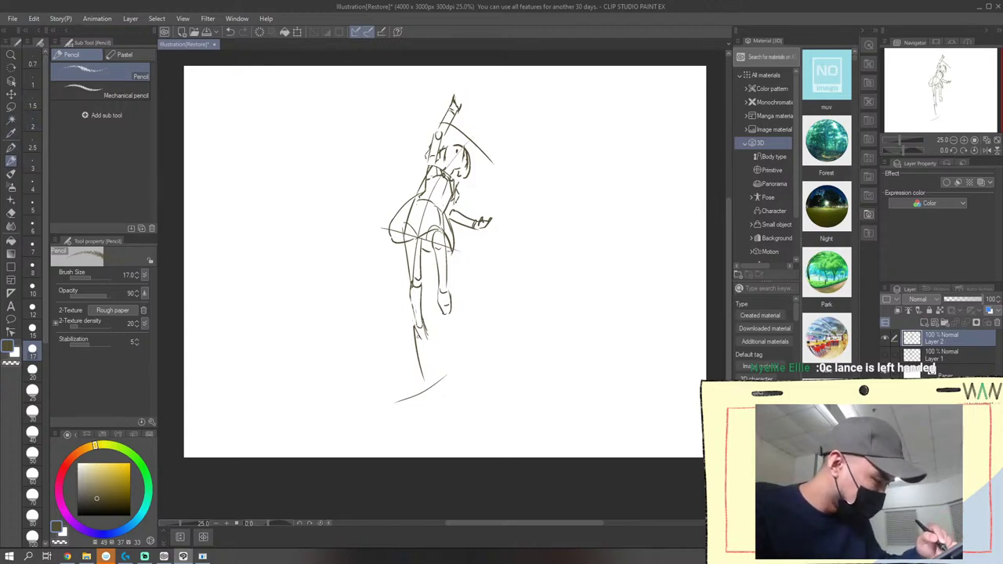
left_click(11, 172)
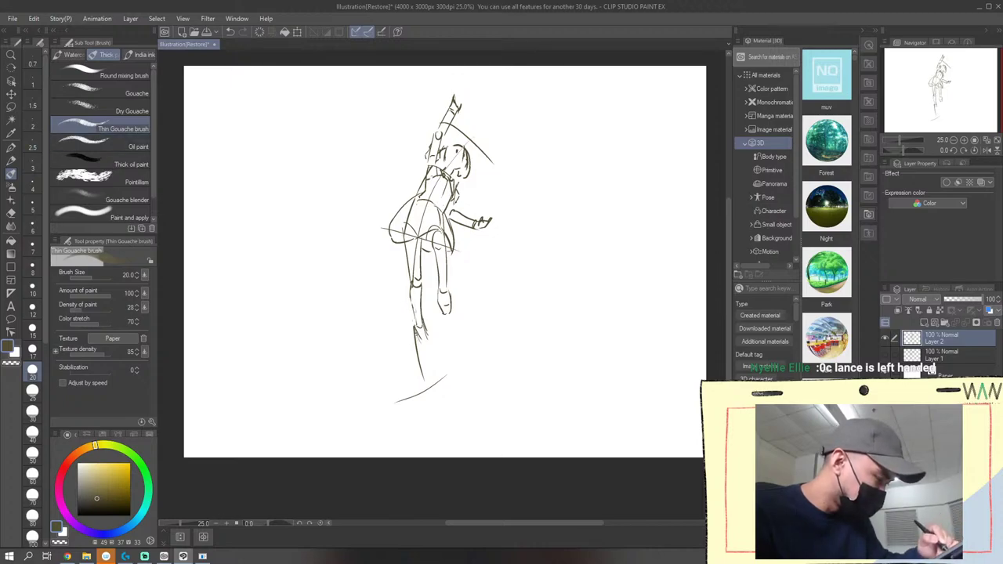
left_click(11, 147)
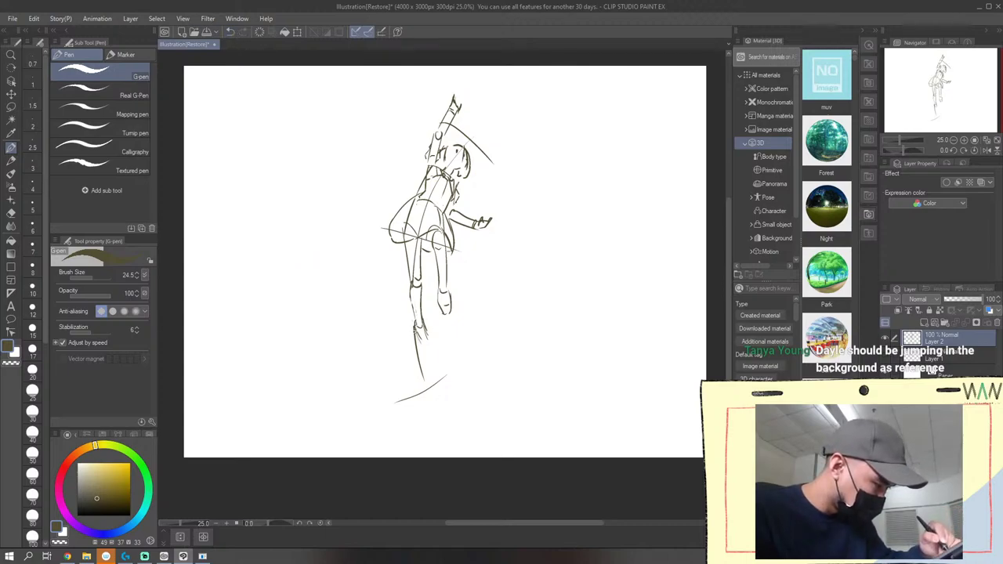
left_click_drag(416, 322, 421, 341)
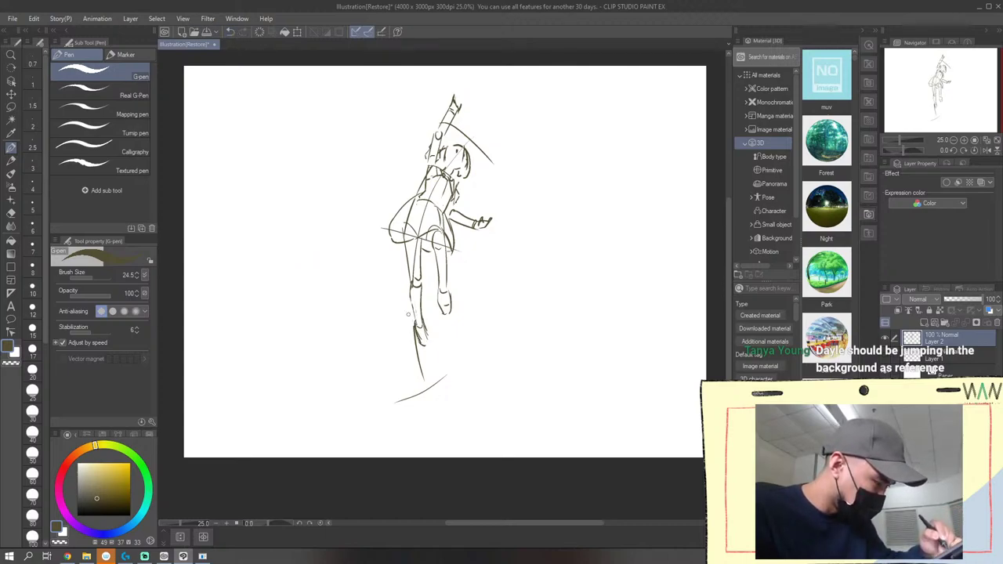
left_click(231, 32)
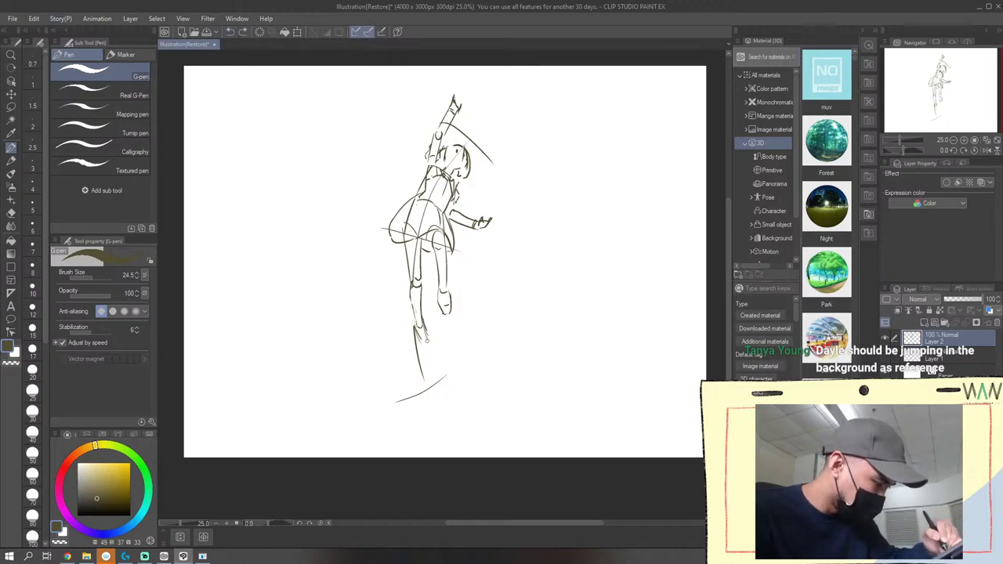
left_click_drag(428, 332, 433, 343)
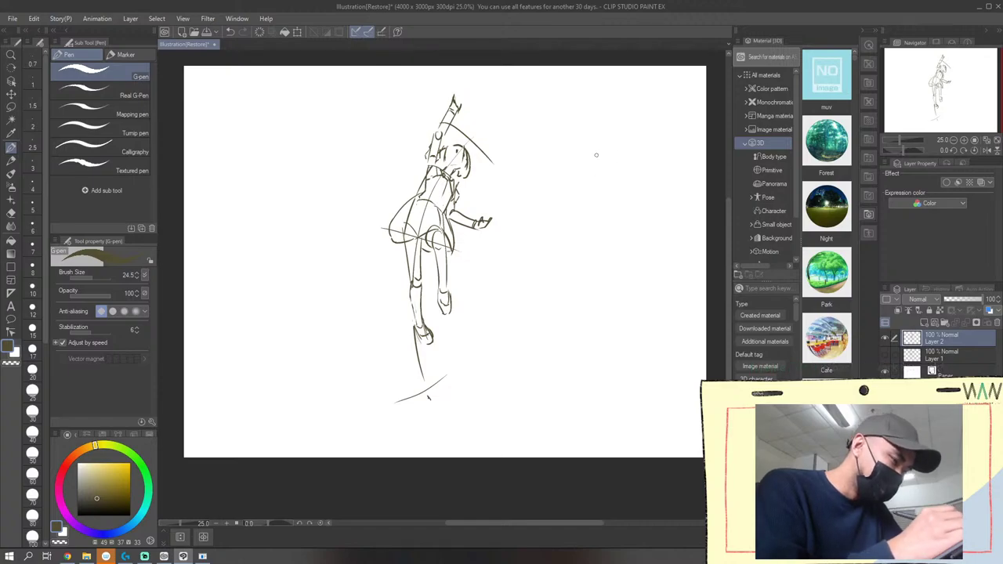
Draw a long, nearly vertical action line for a second figure beside the first, replacing a more slanted attempt
left_click_drag(587, 141, 544, 325)
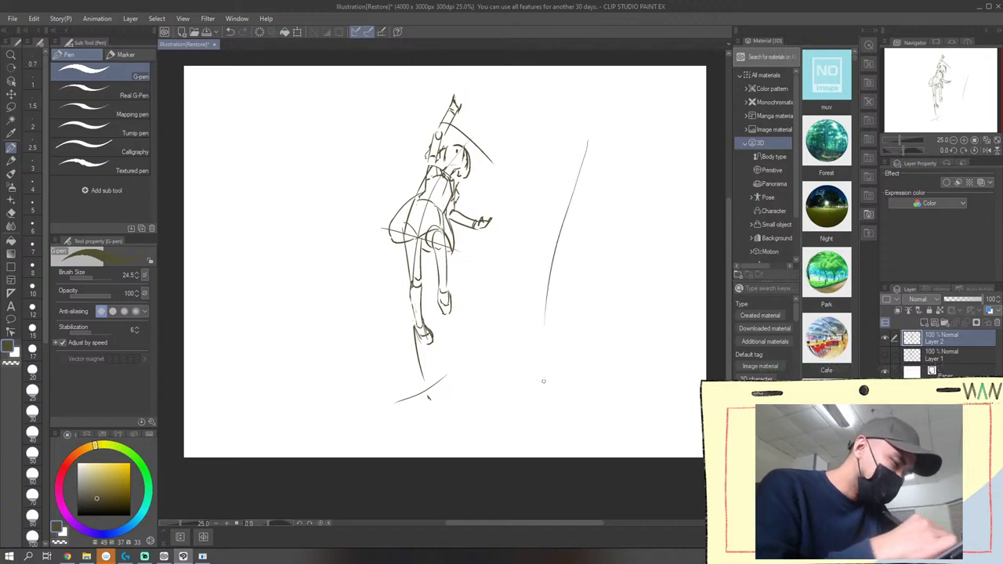
left_click(231, 32)
mouse_move(580, 122)
left_mouse_down()
mouse_move(566, 227)
mouse_move(572, 367)
left_mouse_up()
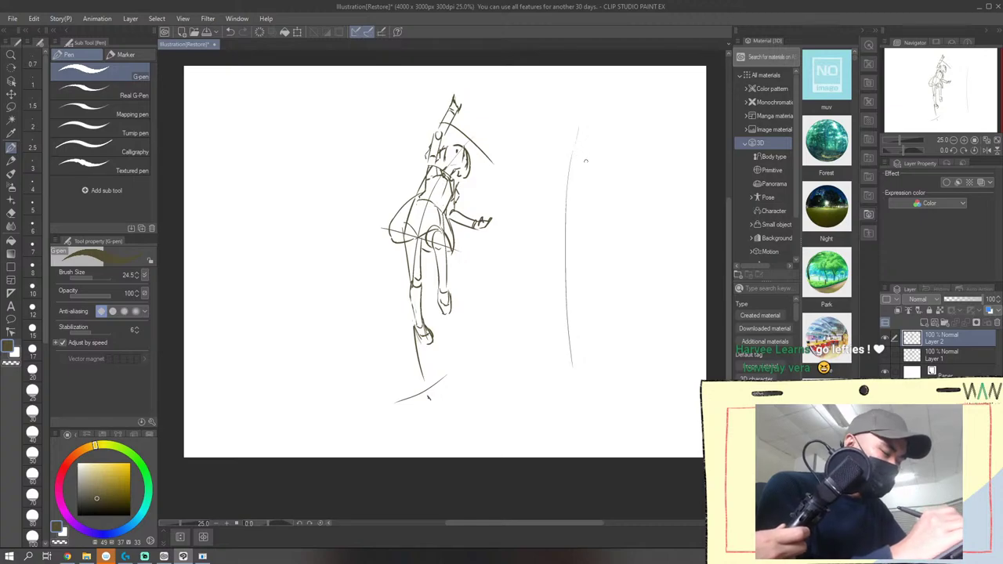
Block in the second figure's torso side, hip lines and shoulder arcs around the action line, undoing misplaced diagonal strokes at the pelvis
left_click_drag(593, 155, 582, 204)
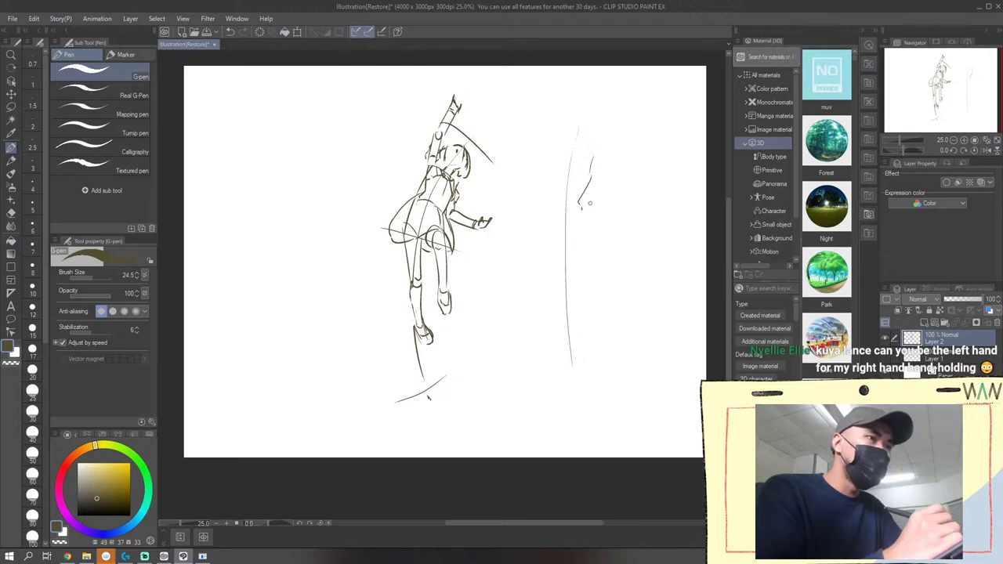
mouse_move(577, 203)
left_mouse_down()
mouse_move(599, 218)
mouse_move(610, 249)
left_mouse_up()
mouse_move(547, 215)
left_mouse_down()
mouse_move(514, 266)
mouse_move(582, 251)
left_mouse_up()
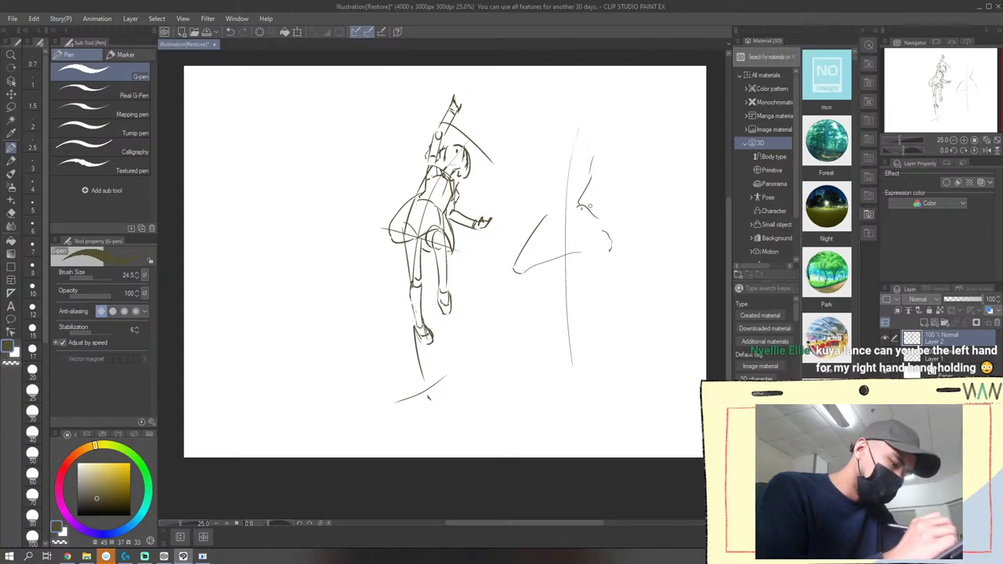
left_click_drag(586, 215, 554, 255)
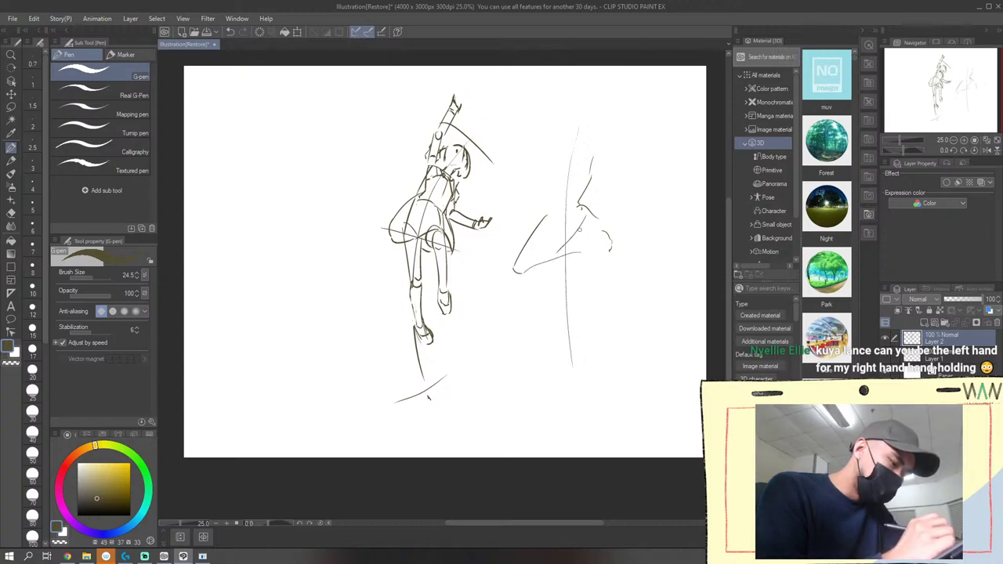
left_click(230, 31)
mouse_move(589, 205)
left_mouse_down()
mouse_move(589, 244)
mouse_move(587, 192)
mouse_move(564, 249)
left_mouse_up()
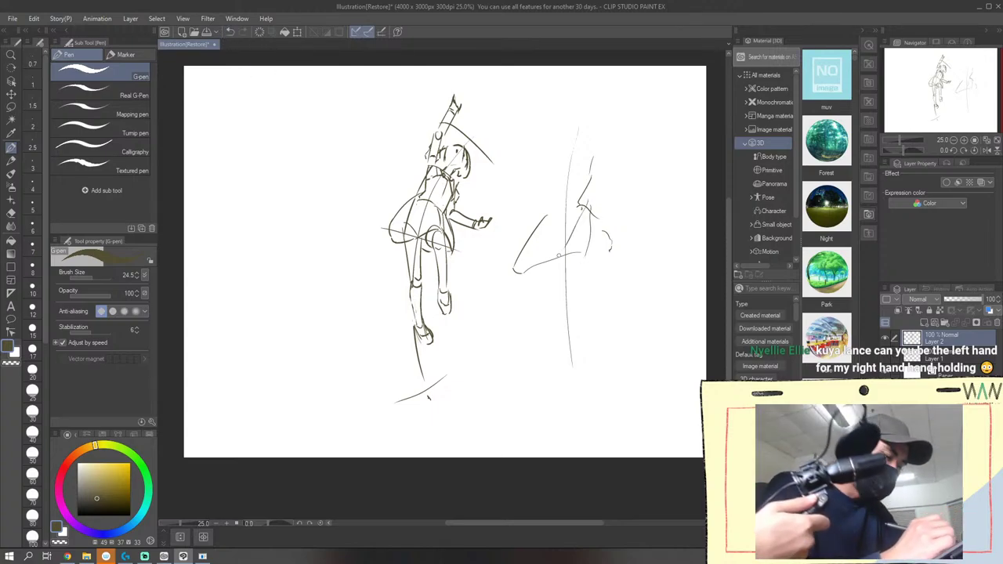
left_click(229, 32)
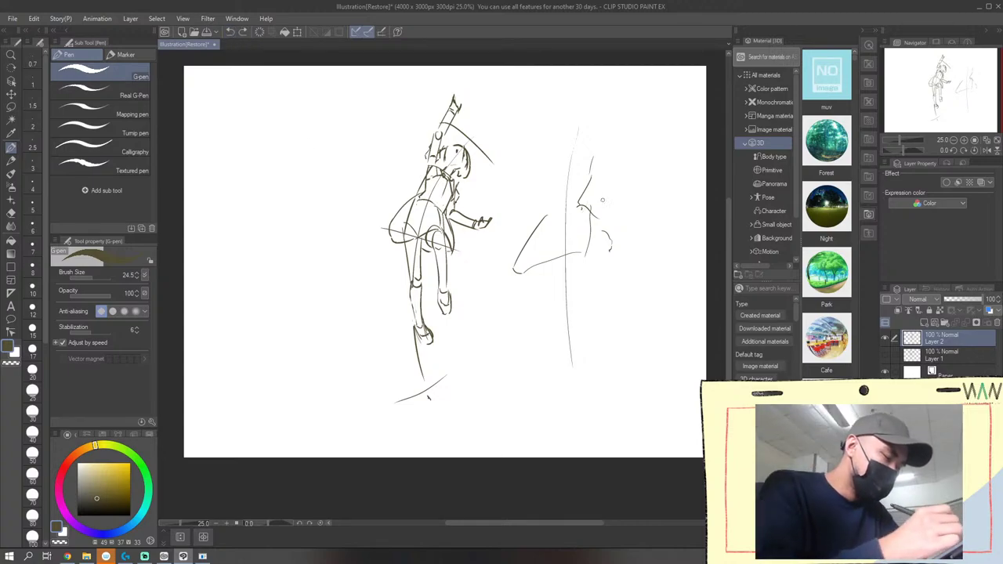
mouse_move(589, 210)
left_mouse_down()
mouse_move(592, 222)
mouse_move(553, 183)
mouse_move(591, 157)
mouse_move(578, 121)
mouse_move(606, 125)
left_mouse_up()
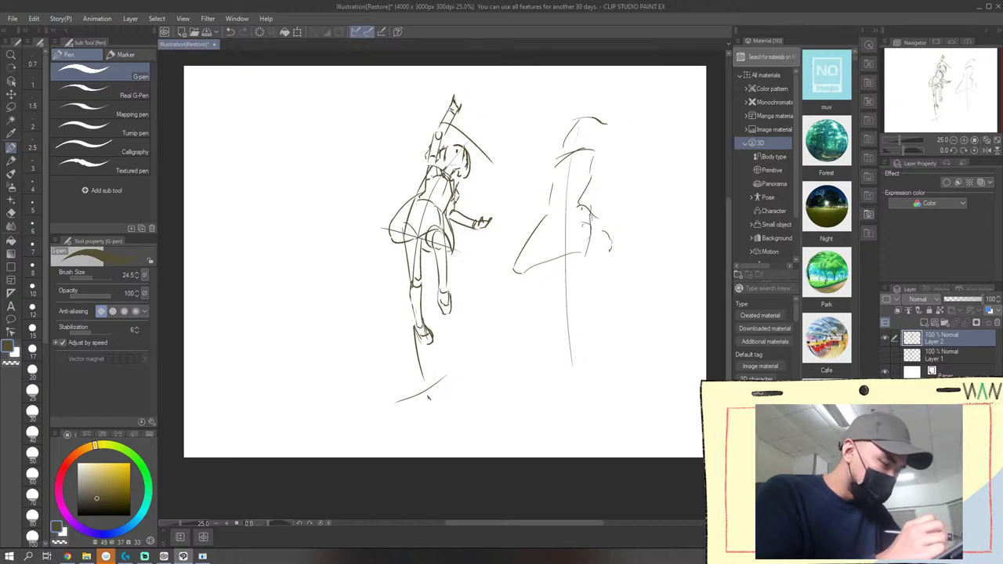
Sketch the hips and a thigh extending outward to a bent knee, with curved contours under the pelvis for the seated pose
mouse_move(588, 221)
left_mouse_down()
mouse_move(506, 245)
mouse_move(516, 268)
mouse_move(581, 257)
left_mouse_up()
left_click_drag(513, 243, 481, 271)
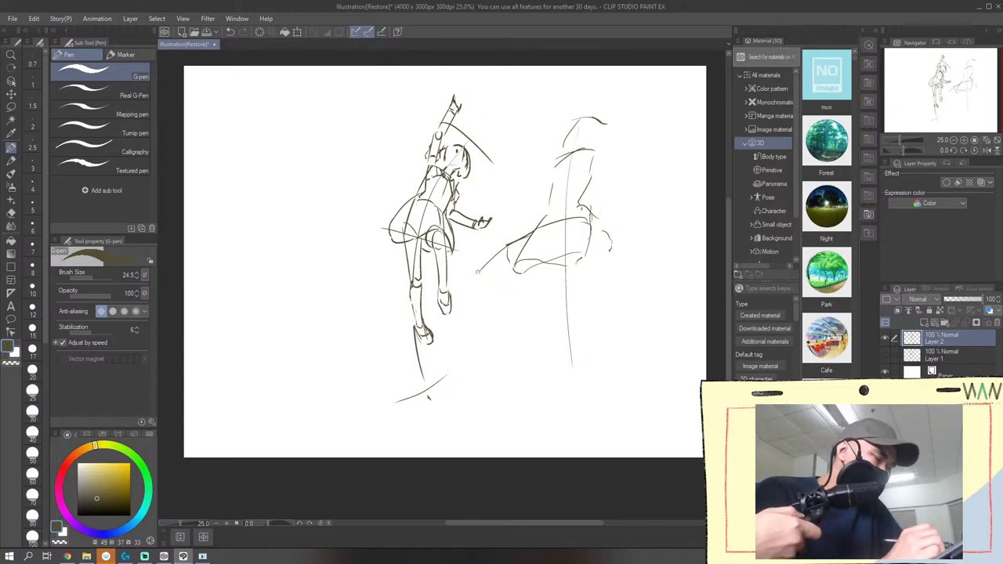
left_click_drag(480, 269, 497, 291)
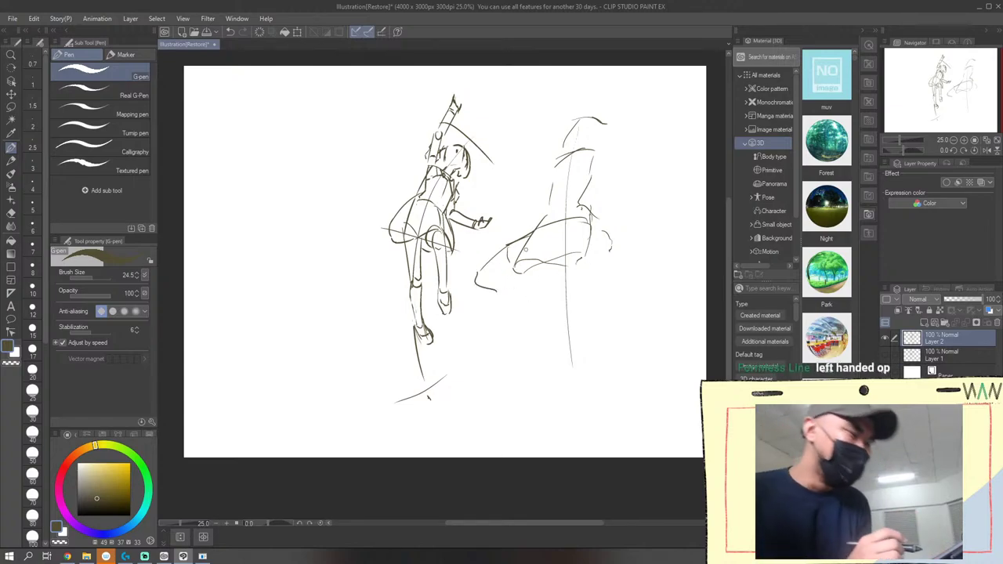
mouse_move(500, 287)
left_mouse_down()
mouse_move(534, 265)
mouse_move(590, 285)
left_mouse_up()
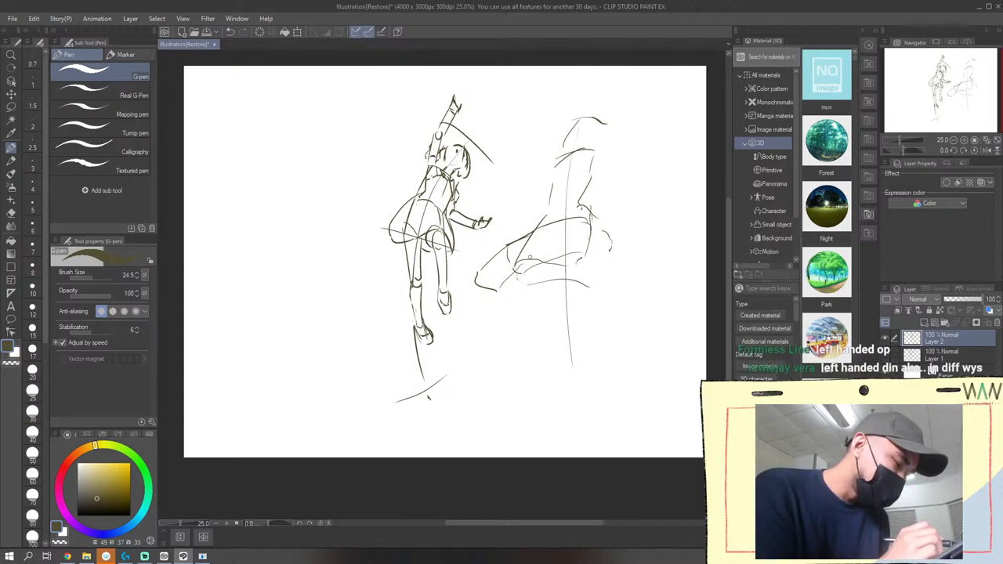
left_click_drag(543, 254, 582, 262)
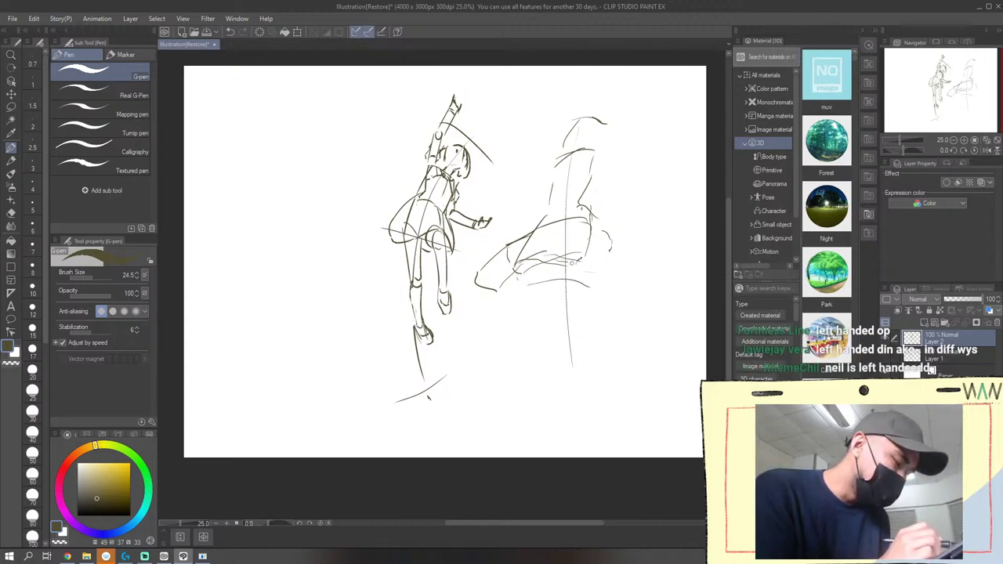
Draw the lower legs of the second figure, one slanting down from the bent knee and one hanging below the hips
mouse_move(601, 268)
left_mouse_down()
mouse_move(603, 314)
mouse_move(579, 315)
mouse_move(587, 316)
left_mouse_up()
mouse_move(489, 292)
left_mouse_down()
mouse_move(519, 315)
mouse_move(533, 344)
mouse_move(526, 324)
mouse_move(544, 361)
left_mouse_up()
left_click_drag(506, 273, 541, 322)
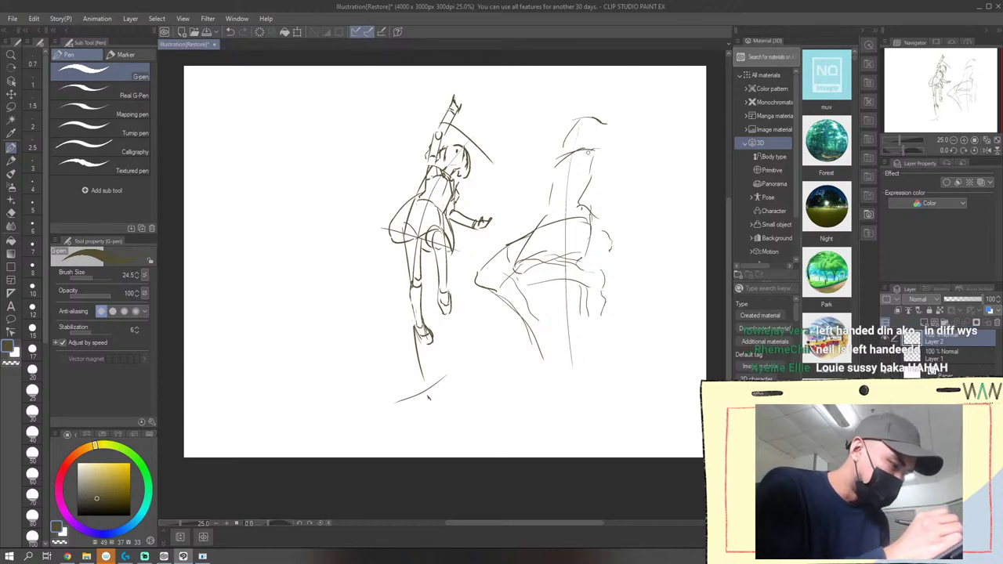
Add neck and upper-arm strokes around the second figure's shoulders and rough in the head above them with sweeping curves
left_click_drag(588, 153, 592, 164)
left_click_drag(591, 124, 568, 128)
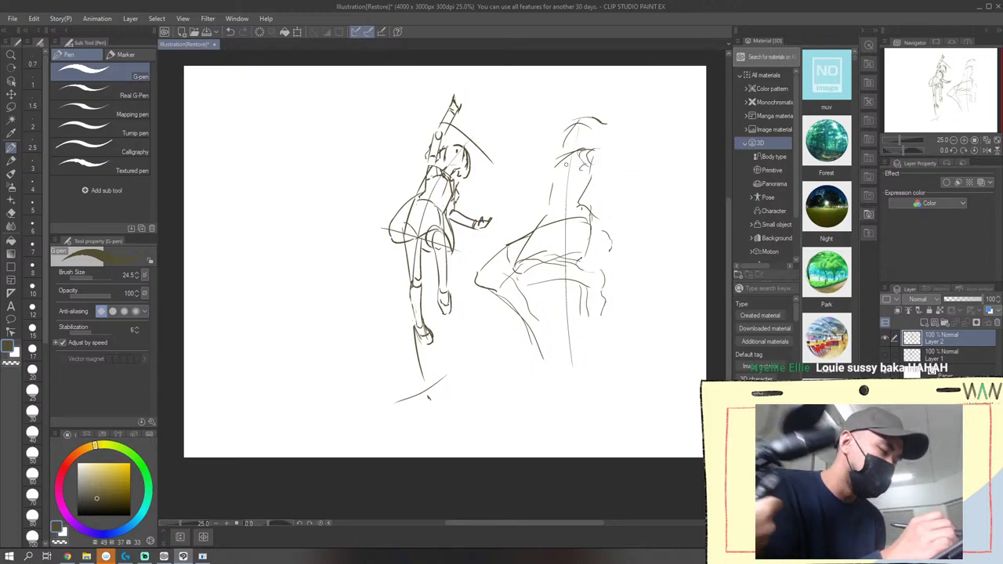
mouse_move(552, 163)
left_mouse_down()
mouse_move(541, 190)
mouse_move(548, 200)
left_mouse_up()
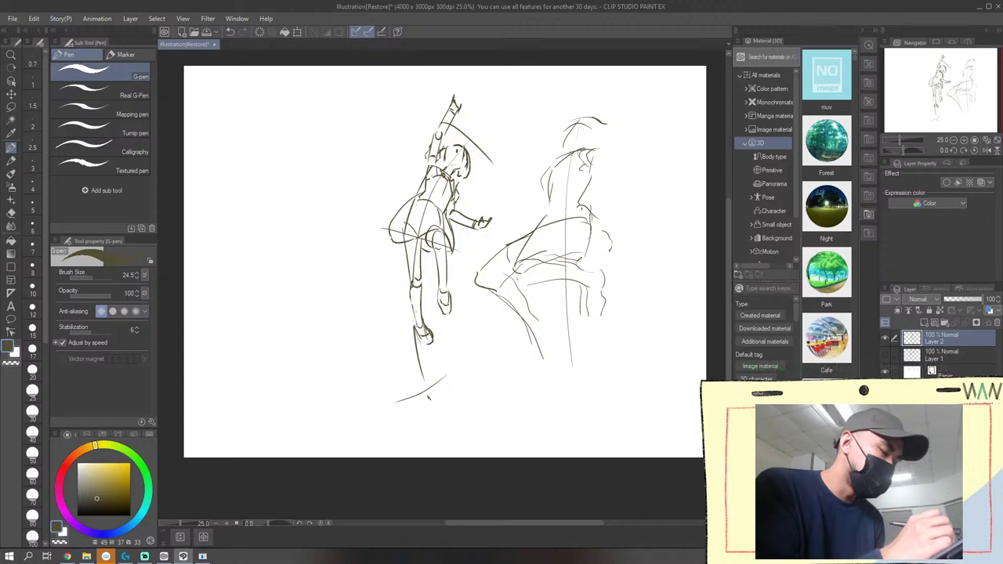
mouse_move(559, 143)
left_mouse_down()
mouse_move(565, 160)
mouse_move(578, 142)
mouse_move(580, 151)
mouse_move(580, 140)
mouse_move(552, 147)
mouse_move(571, 95)
mouse_move(561, 93)
mouse_move(591, 94)
mouse_move(573, 113)
mouse_move(583, 112)
mouse_move(587, 134)
mouse_move(589, 126)
left_mouse_up()
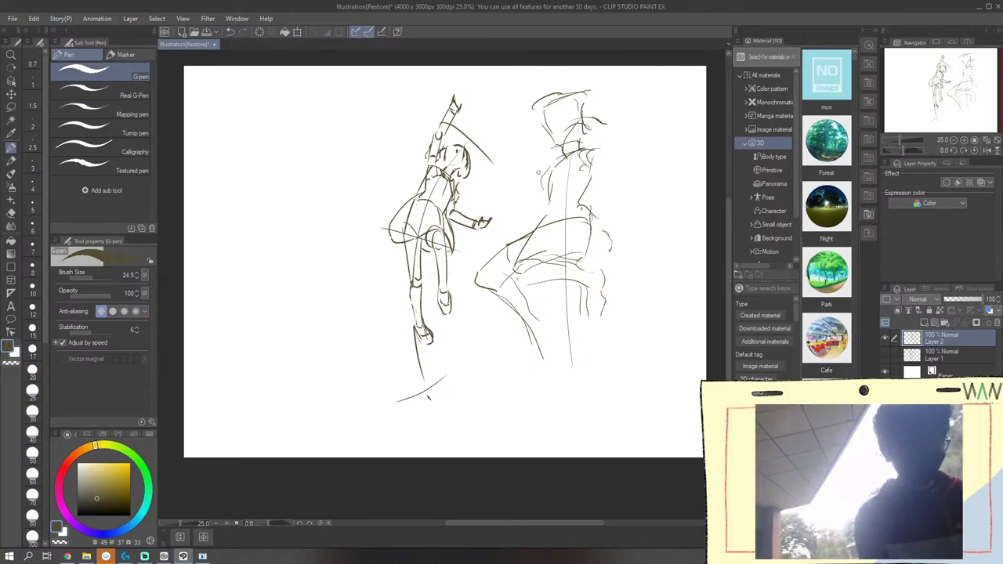
left_click_drag(624, 122, 565, 143)
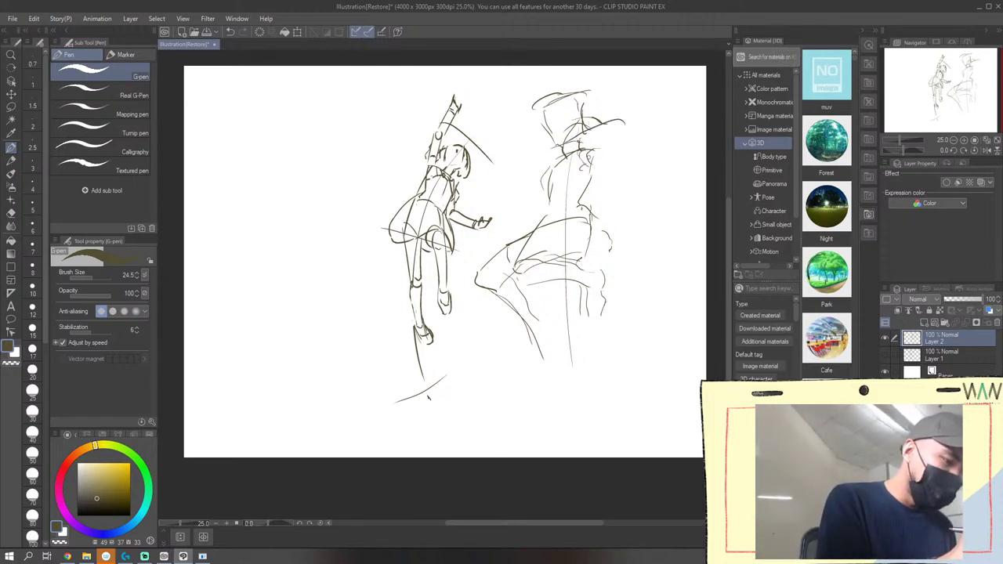
Close off the second figure's hanging lower leg and rough in the ankle and foot at the end of the slanting leg
left_click_drag(583, 322, 596, 322)
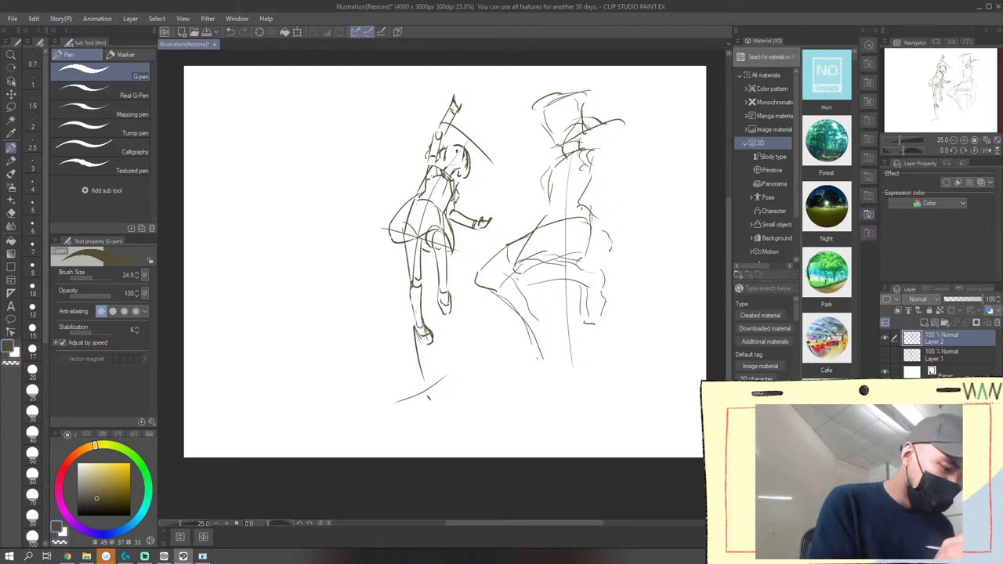
mouse_move(536, 349)
left_mouse_down()
mouse_move(541, 326)
mouse_move(566, 342)
mouse_move(551, 352)
mouse_move(542, 387)
left_mouse_up()
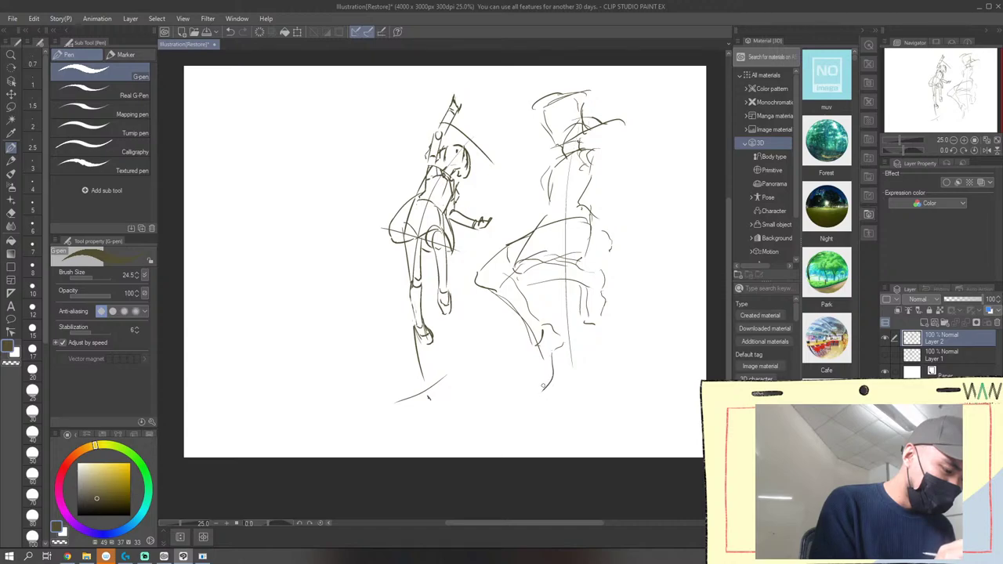
left_click_drag(528, 340, 525, 372)
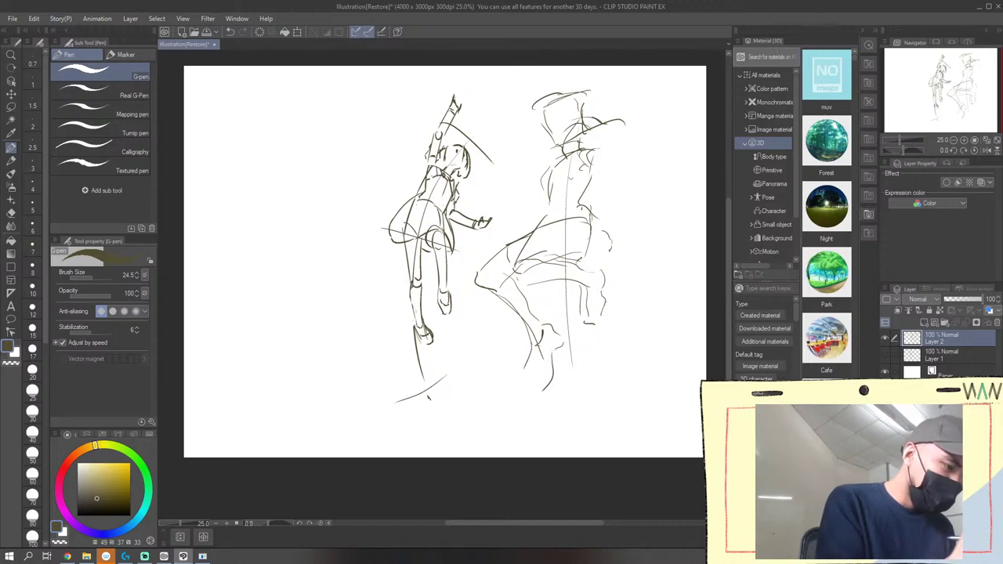
Refine the second figure with contour strokes at the waist, across the chest and inside the head shape
left_click_drag(577, 198, 546, 204)
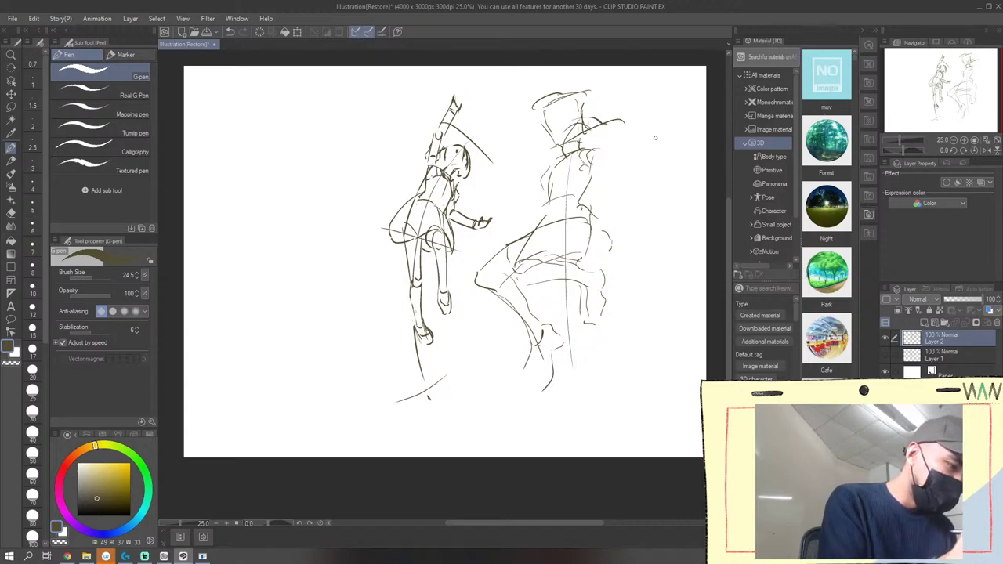
mouse_move(553, 105)
left_mouse_down()
mouse_move(561, 154)
mouse_move(559, 129)
mouse_move(575, 115)
left_mouse_up()
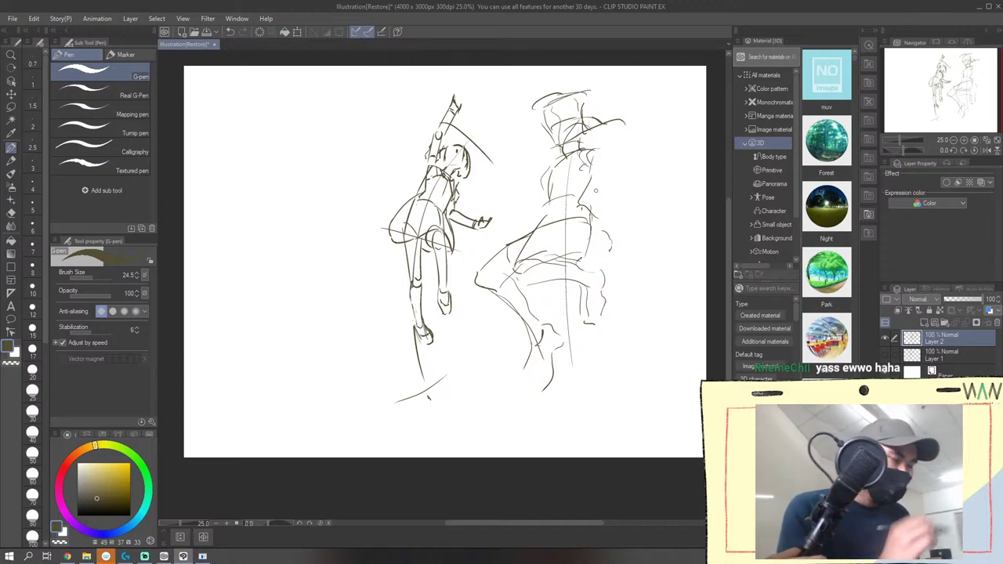
left_click_drag(553, 174, 530, 185)
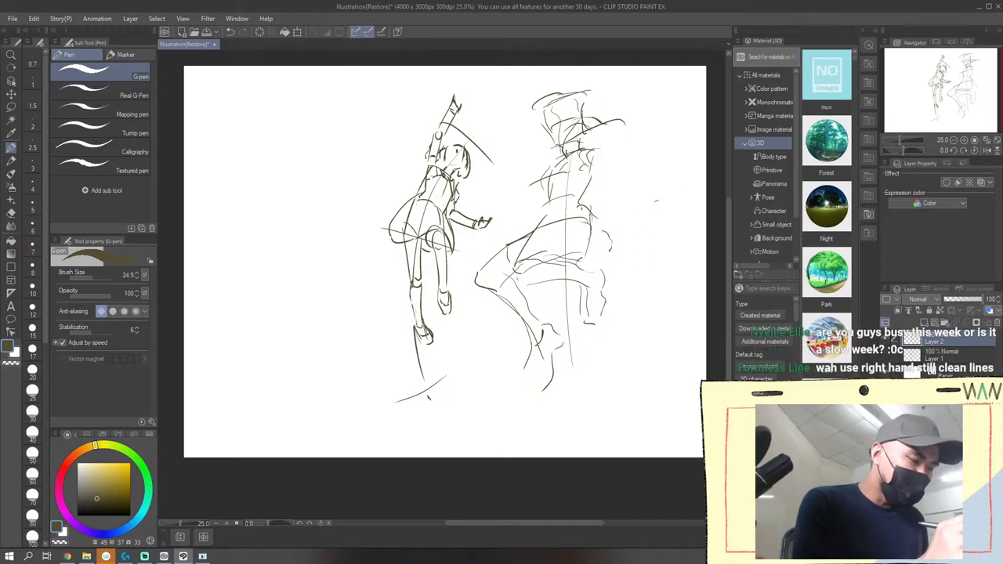
left_click_drag(572, 206, 552, 213)
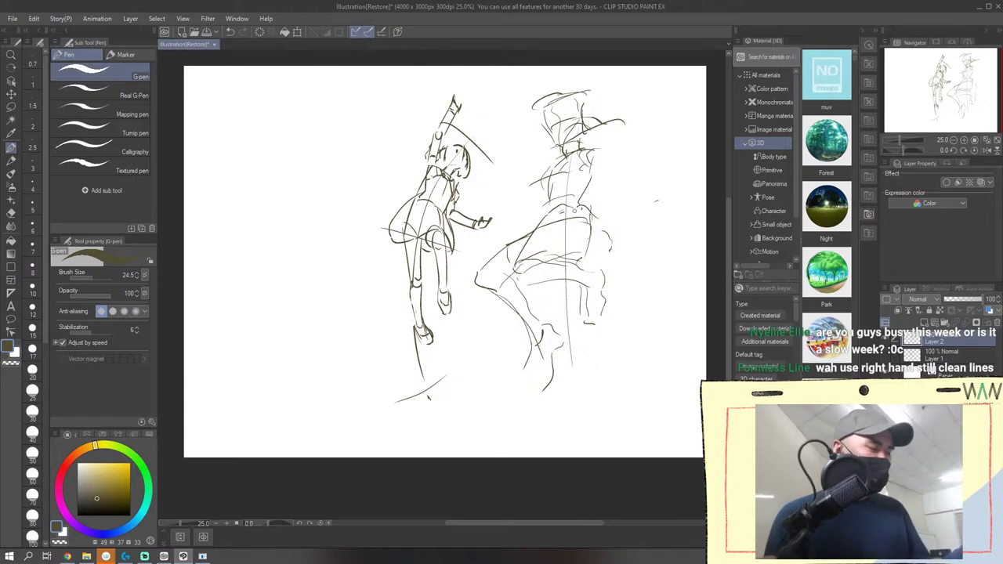
left_click_drag(445, 115, 432, 131)
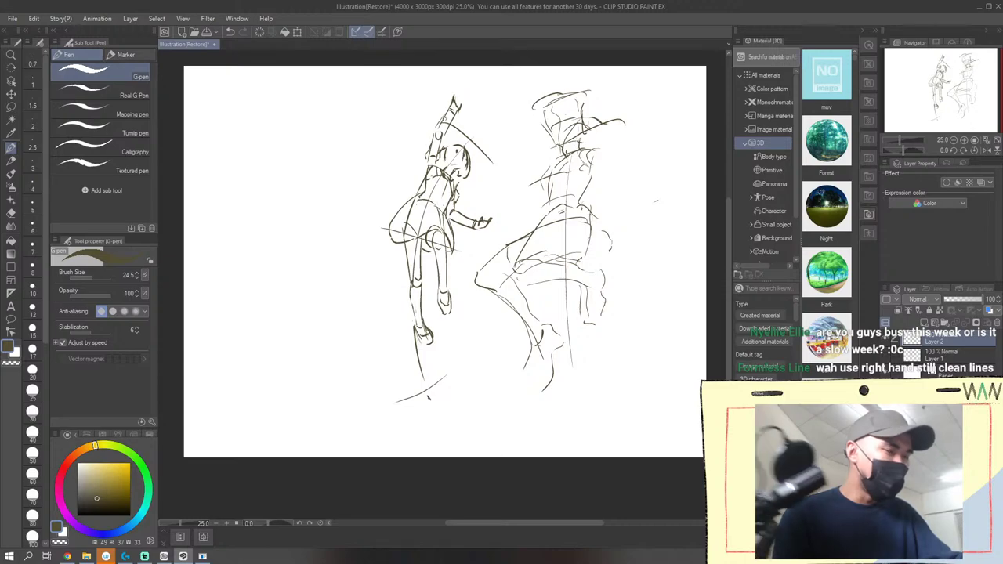
left_click_drag(450, 108, 434, 133)
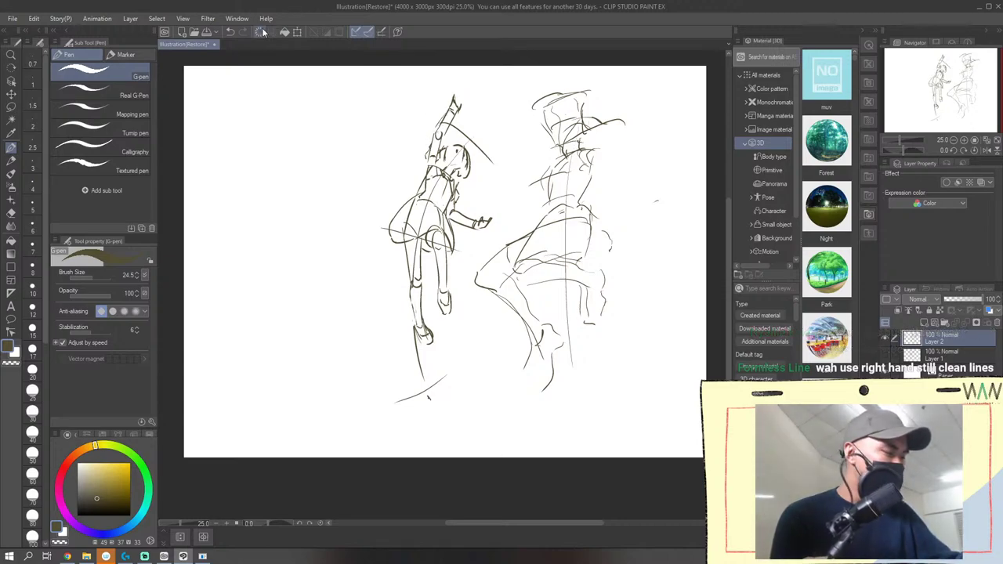
left_click(231, 32)
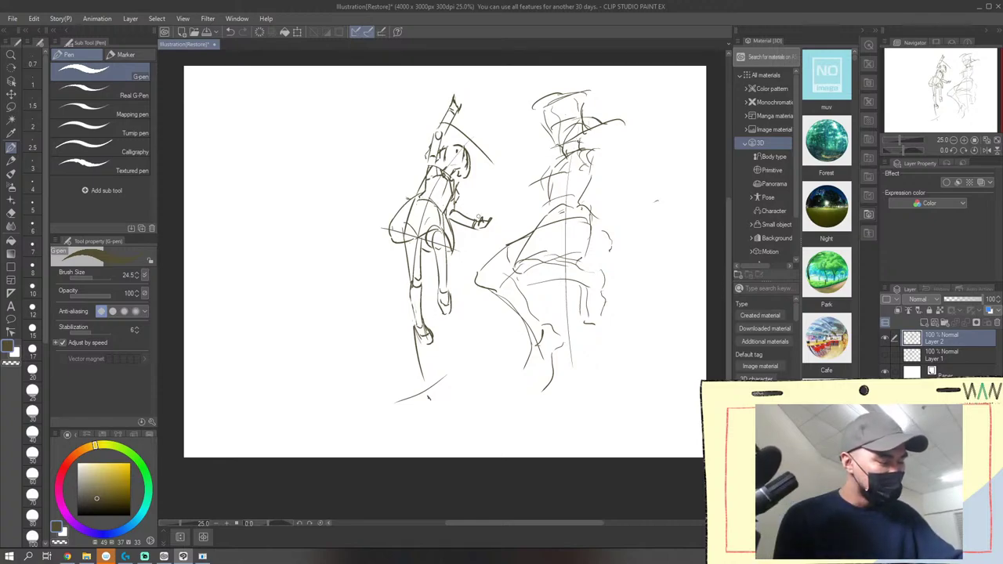
Add a round shoulder and an opposite shoulder stroke to the second figure, and draw hair on the skirted figure's head and back
mouse_move(602, 148)
left_mouse_down()
mouse_move(590, 163)
mouse_move(608, 135)
left_mouse_up()
left_click_drag(553, 155, 535, 159)
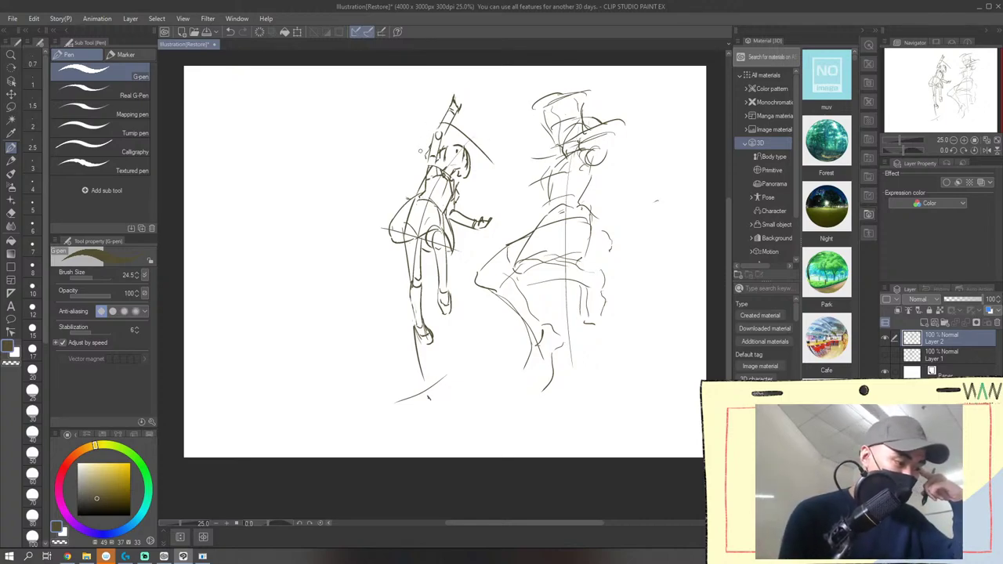
left_click_drag(456, 146, 445, 158)
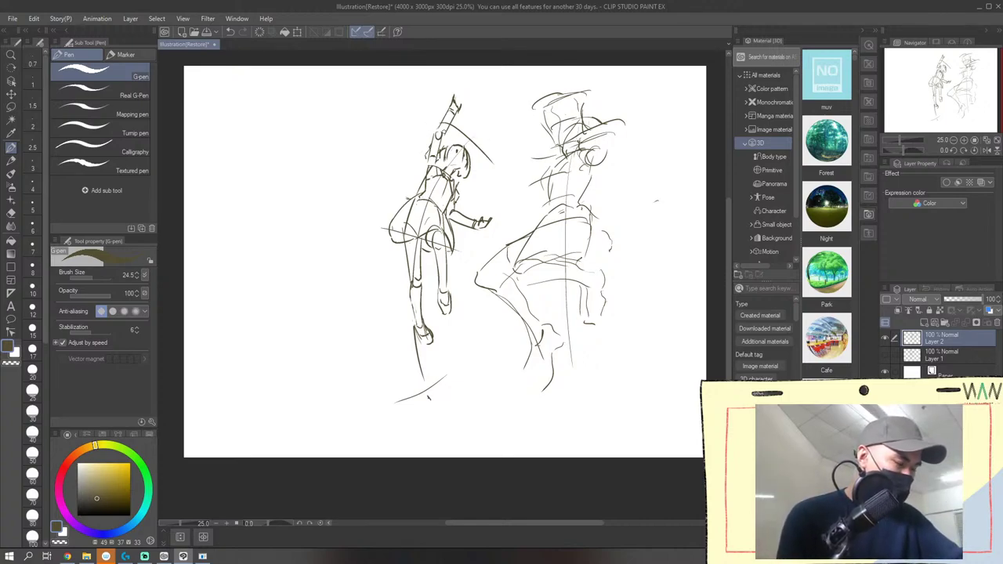
mouse_move(402, 202)
left_mouse_down()
mouse_move(421, 154)
mouse_move(407, 198)
left_mouse_up()
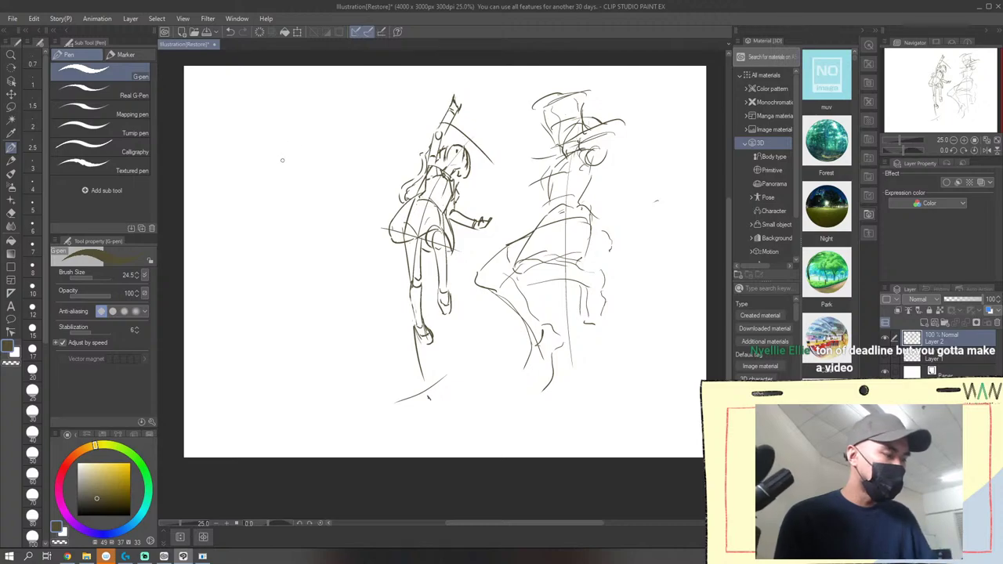
Start a crouching third figure beside the skirted one, sketching shoulders, torso, hips and bent thighs, and redrawing the near lower leg with its foot
mouse_move(272, 176)
left_mouse_down()
mouse_move(295, 161)
mouse_move(260, 211)
left_mouse_up()
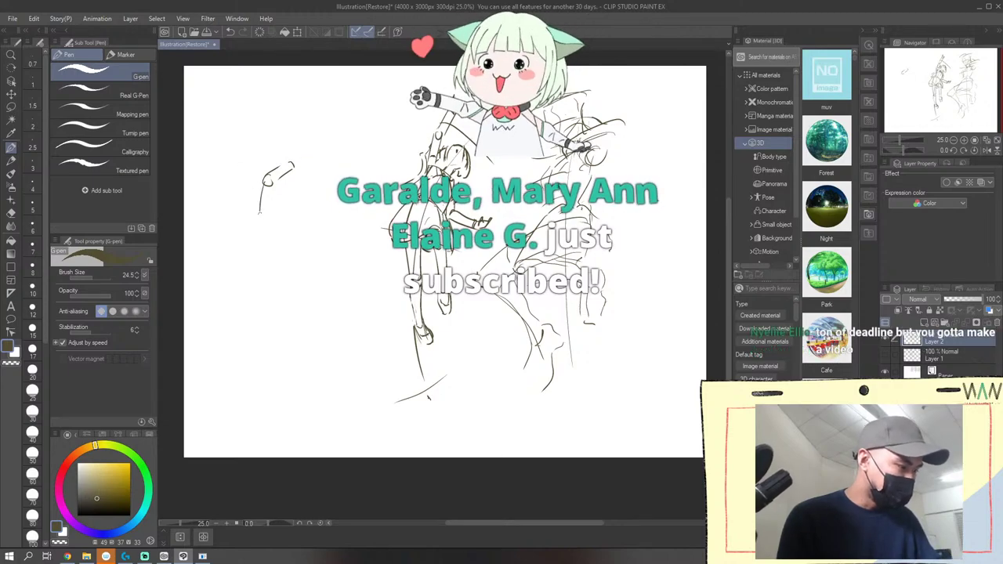
left_click_drag(290, 171, 261, 236)
mouse_move(290, 200)
left_mouse_down()
mouse_move(284, 239)
mouse_move(306, 248)
mouse_move(299, 255)
mouse_move(290, 225)
mouse_move(316, 243)
mouse_move(293, 279)
mouse_move(289, 268)
left_mouse_up()
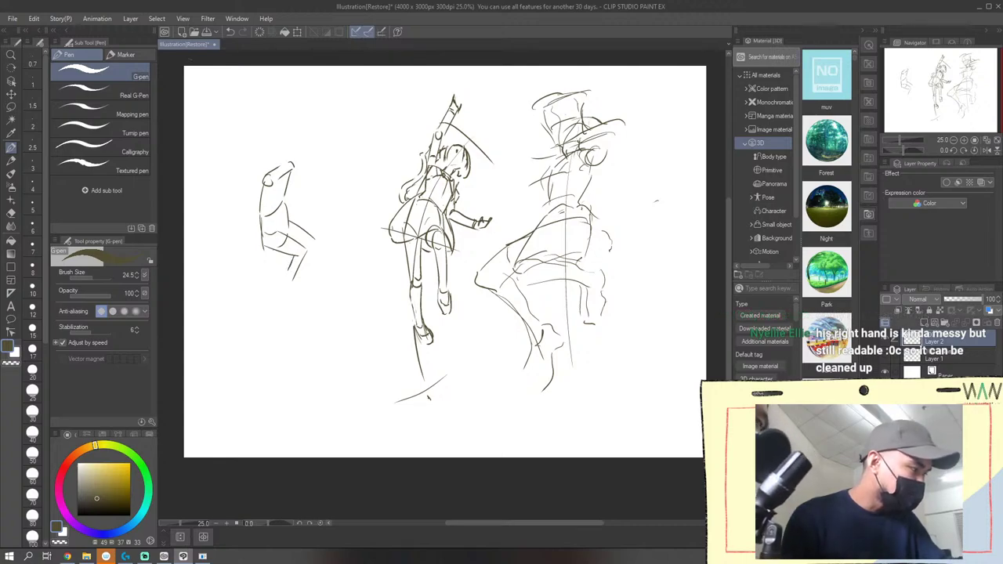
left_click(231, 32)
mouse_move(298, 251)
left_mouse_down()
mouse_move(283, 292)
mouse_move(306, 290)
mouse_move(288, 280)
left_mouse_up()
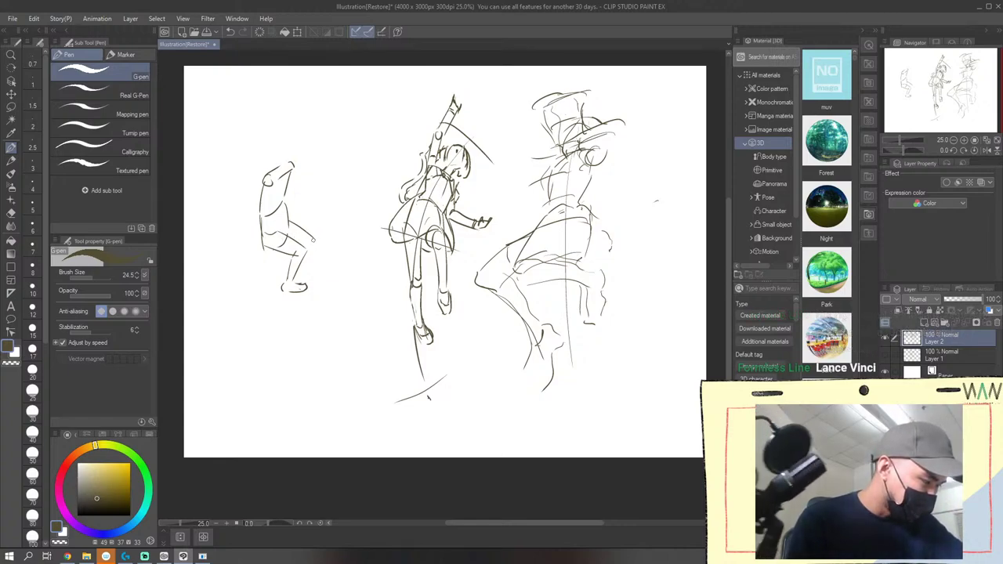
Draw the crouching figure's far knee and lower leg, and add strokes across the upper chest and around the buttocks
left_click_drag(315, 239, 307, 250)
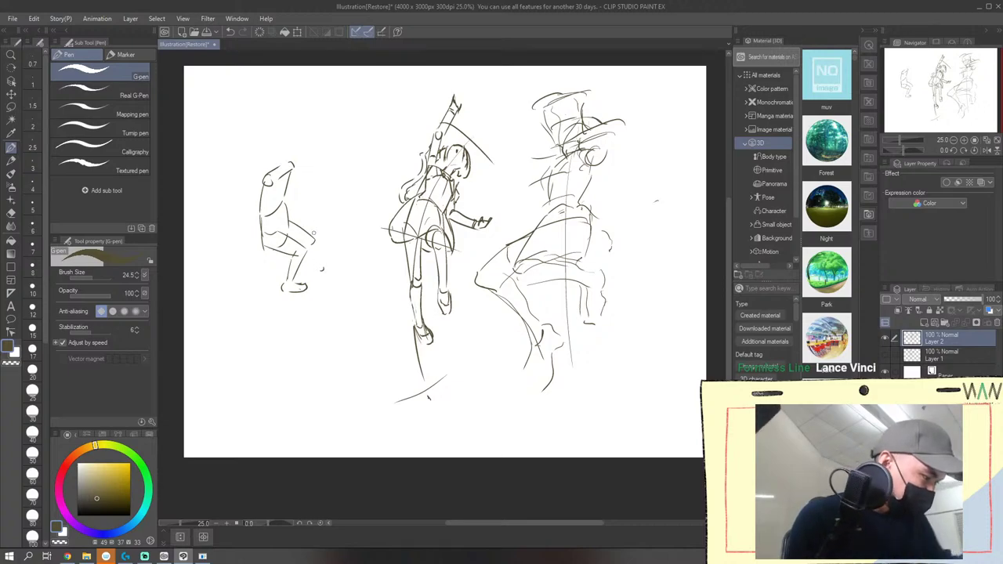
mouse_move(312, 261)
left_mouse_down()
mouse_move(319, 270)
mouse_move(318, 257)
left_mouse_up()
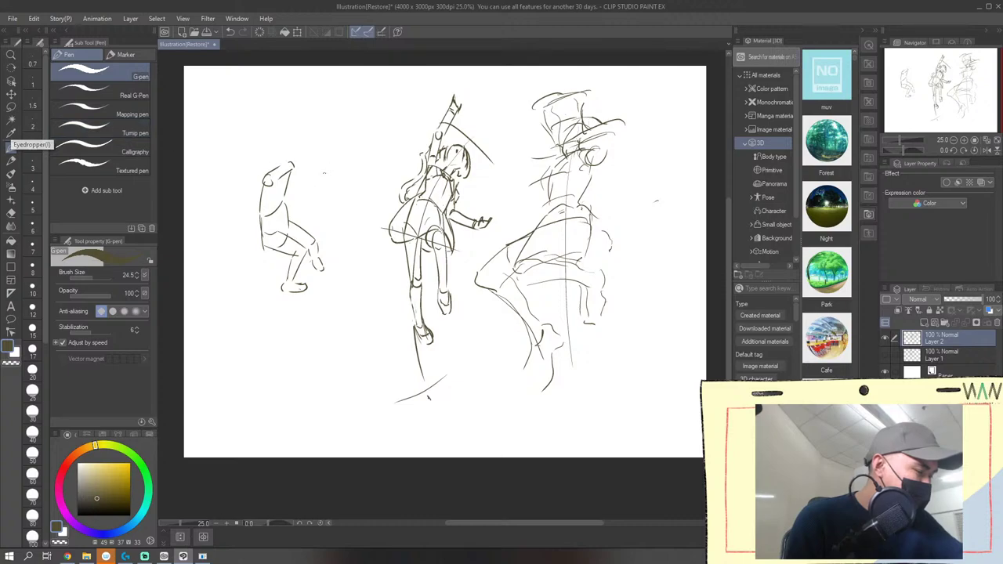
left_click_drag(302, 175, 274, 198)
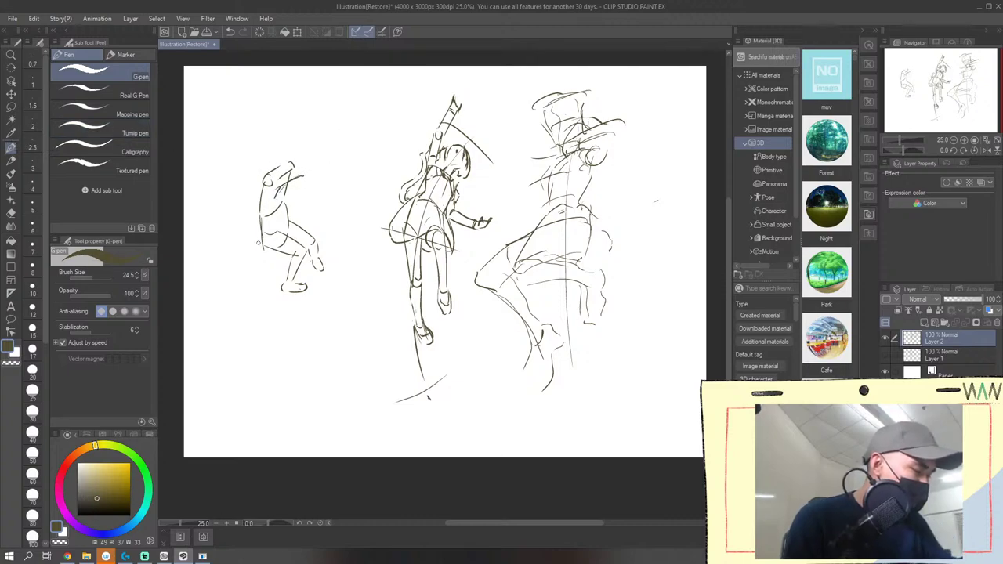
left_click_drag(259, 242, 263, 254)
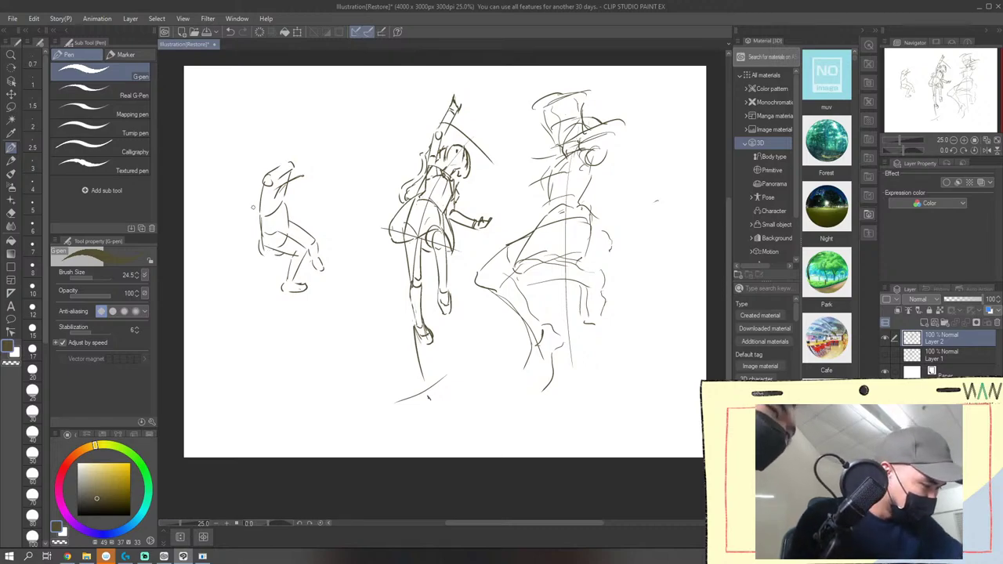
Complete the crouching figure with a round head, arms reaching down to the knees, a back contour, hair strokes, and hand and shoe details
mouse_move(307, 167)
left_mouse_down()
mouse_move(281, 206)
mouse_move(292, 217)
mouse_move(287, 192)
mouse_move(308, 173)
mouse_move(292, 244)
left_mouse_up()
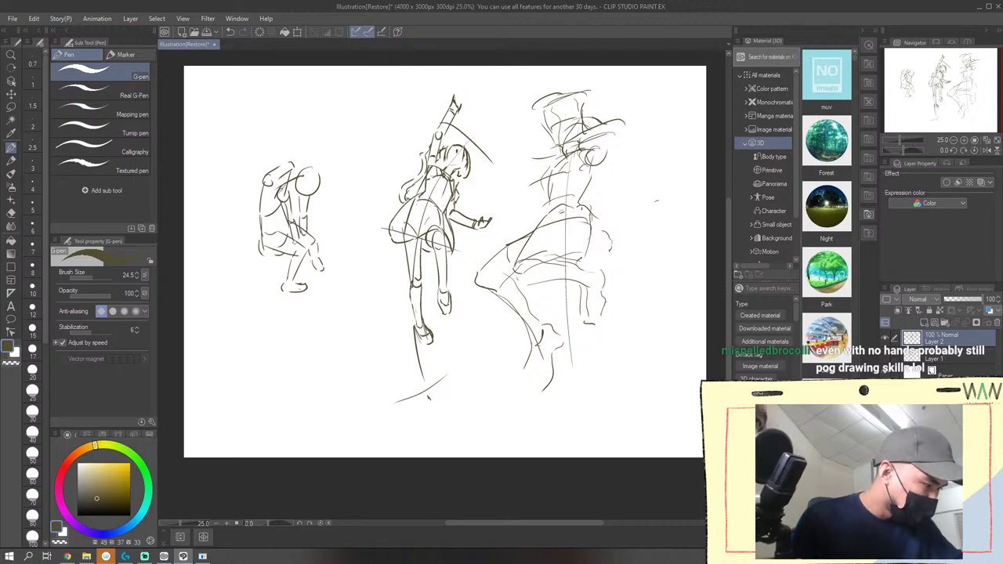
left_click_drag(284, 188, 259, 238)
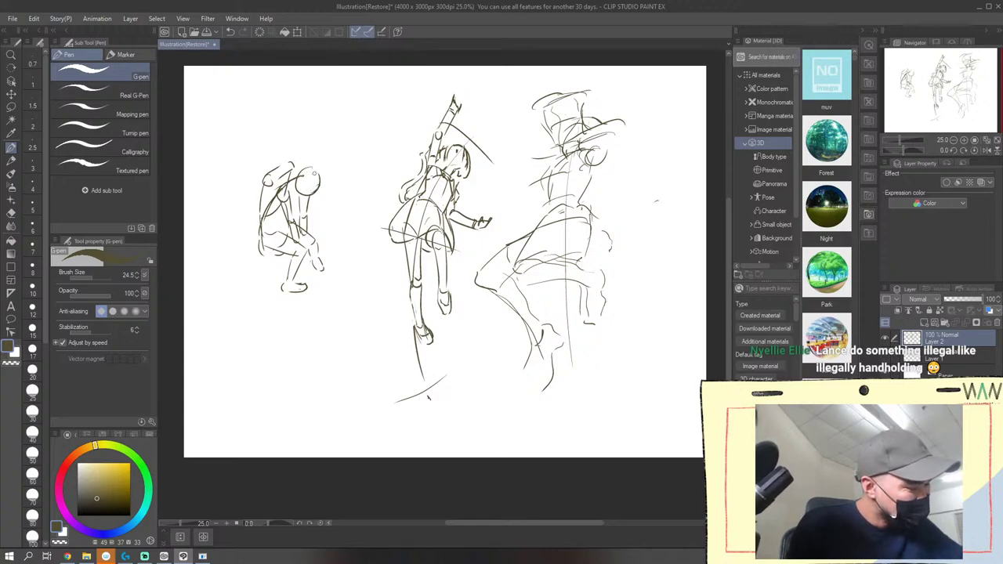
mouse_move(315, 169)
left_mouse_down()
mouse_move(324, 184)
mouse_move(301, 168)
mouse_move(297, 176)
left_mouse_up()
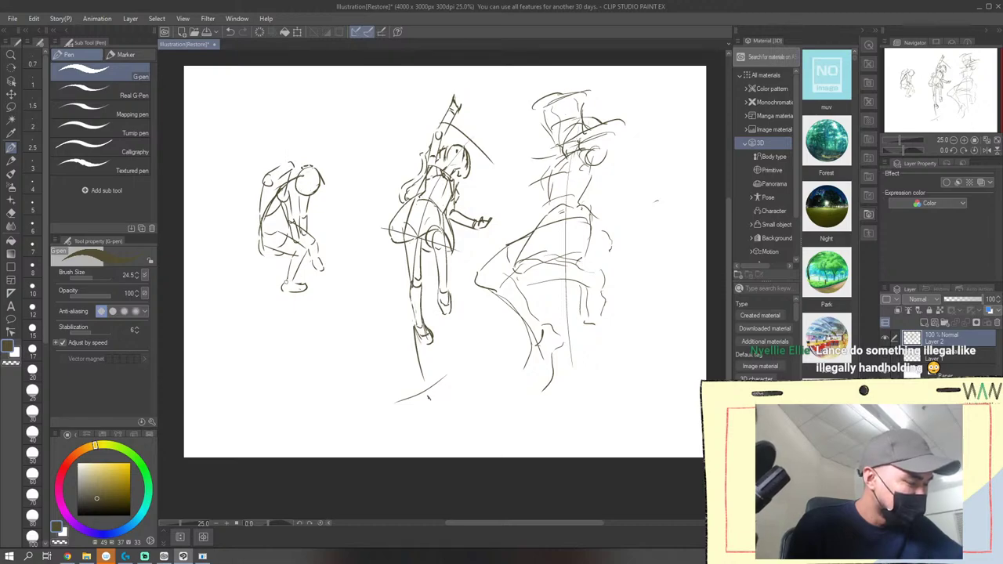
left_click_drag(287, 279, 290, 288)
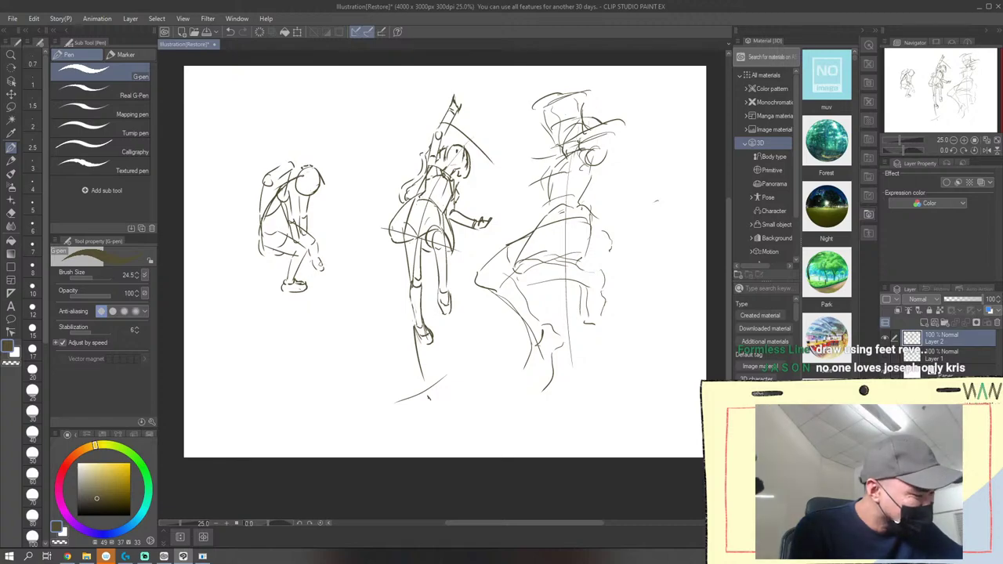
left_click_drag(320, 253, 311, 259)
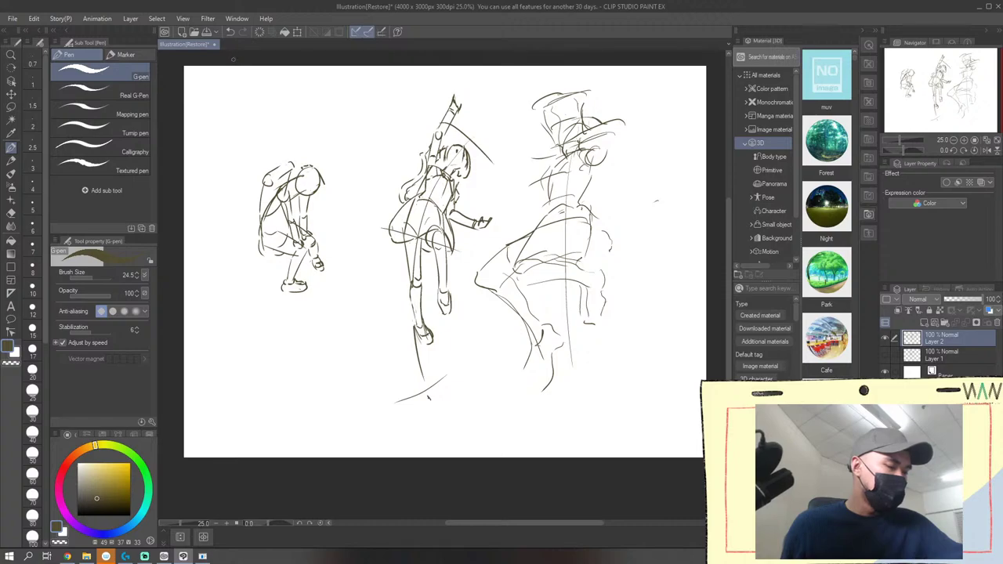
Try a reduced opacity on Layer 2 and restore it to 100%
left_click(957, 300)
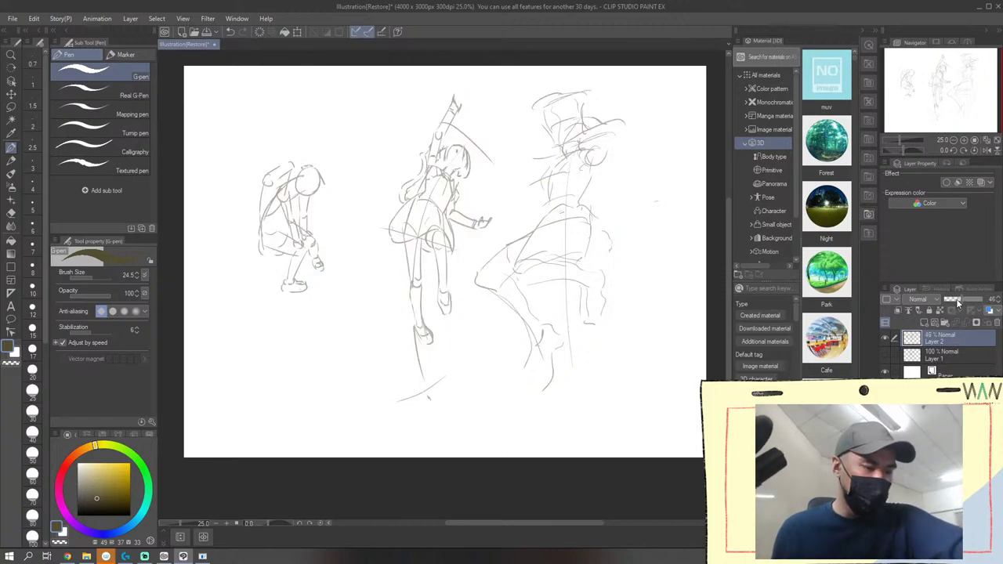
left_click_drag(957, 300, 998, 299)
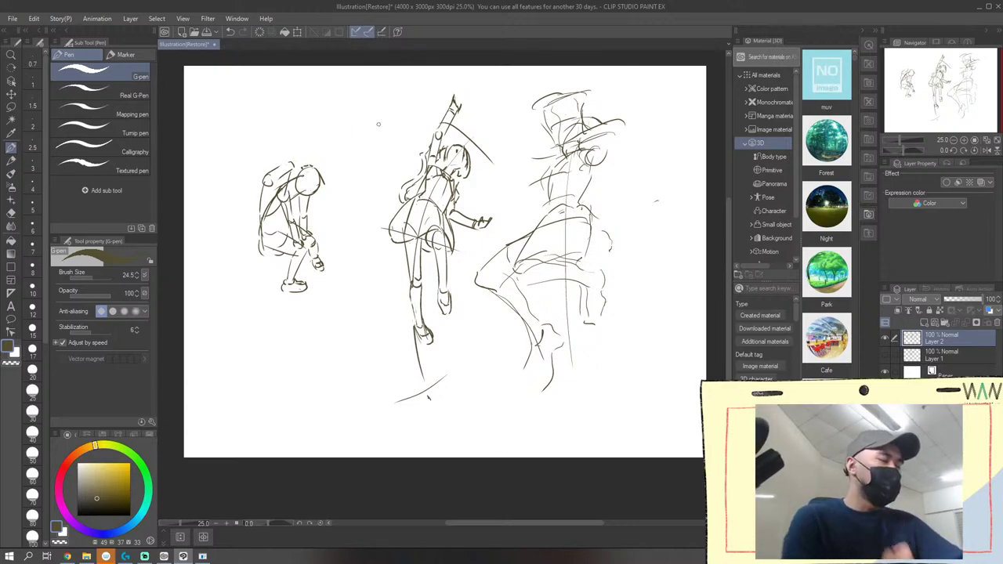
Sketch a small shoulder line with torso sides and an angled upper arm between the crouching and skirted figures, redoing the misplaced side strokes
mouse_move(349, 133)
left_mouse_down()
mouse_move(387, 126)
mouse_move(354, 157)
mouse_move(382, 140)
left_mouse_up()
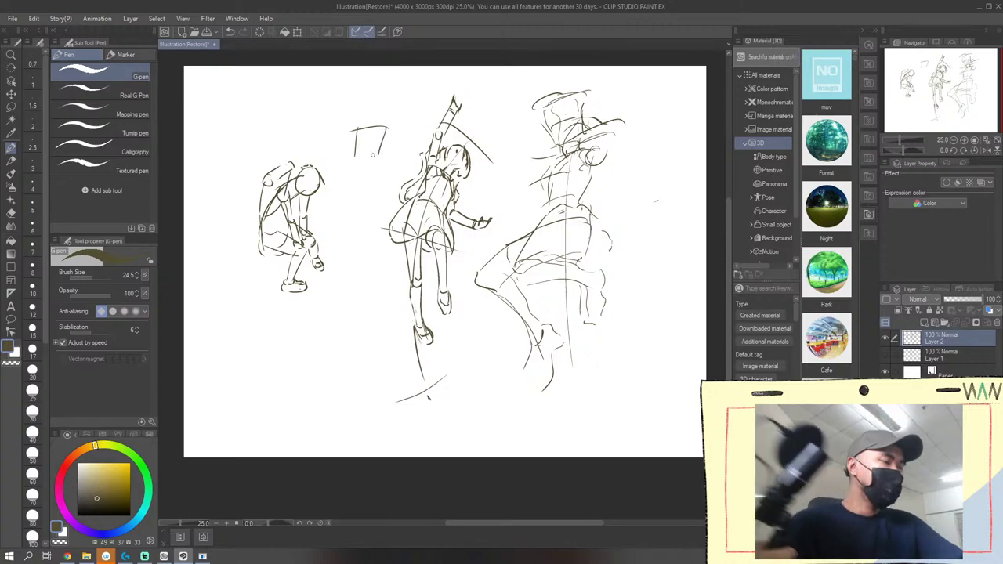
left_click(229, 32)
mouse_move(383, 129)
left_mouse_down()
mouse_move(377, 156)
mouse_move(350, 166)
left_mouse_up()
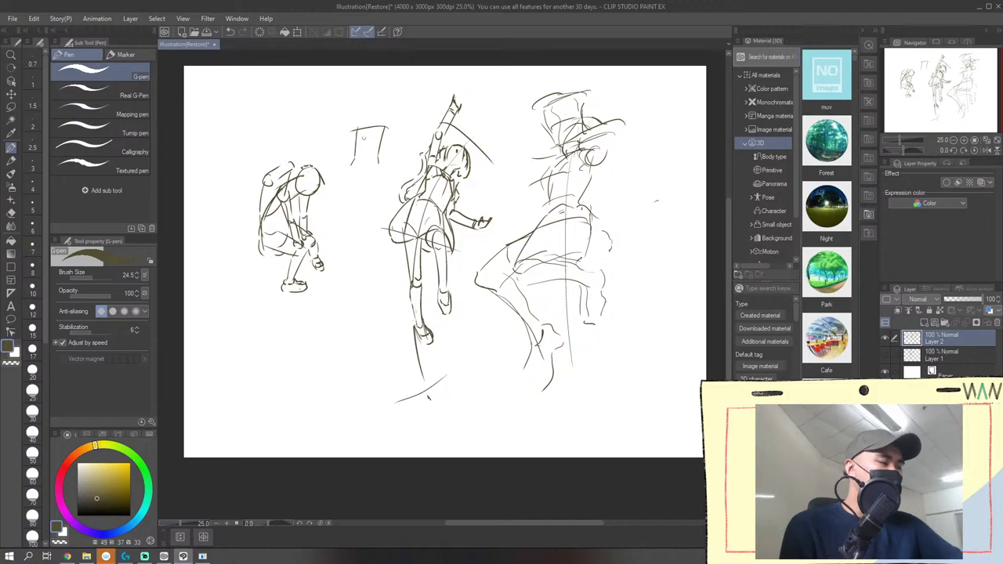
left_click_drag(357, 130, 346, 160)
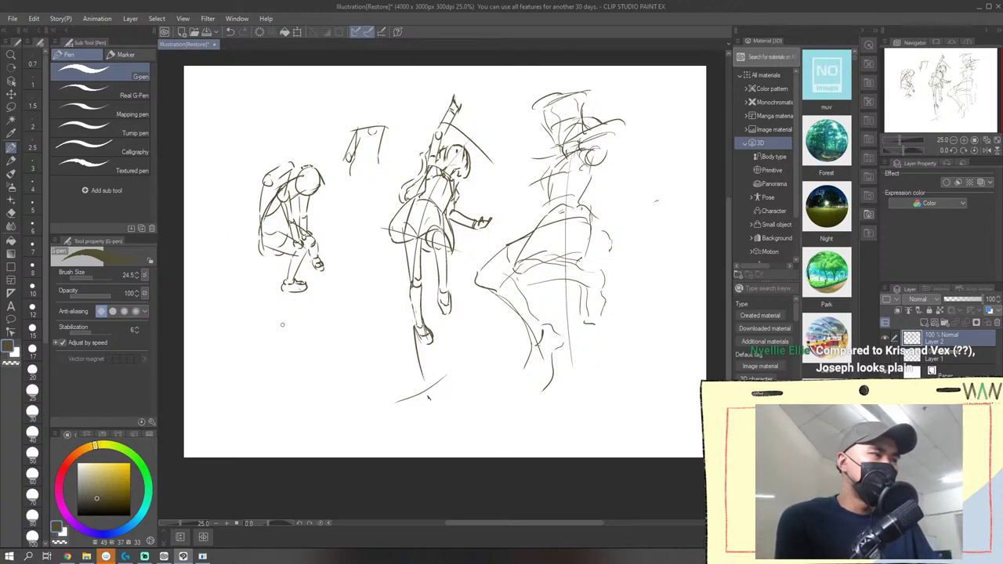
mouse_move(286, 312)
left_mouse_down()
mouse_move(277, 347)
mouse_move(291, 360)
mouse_move(293, 362)
left_mouse_up()
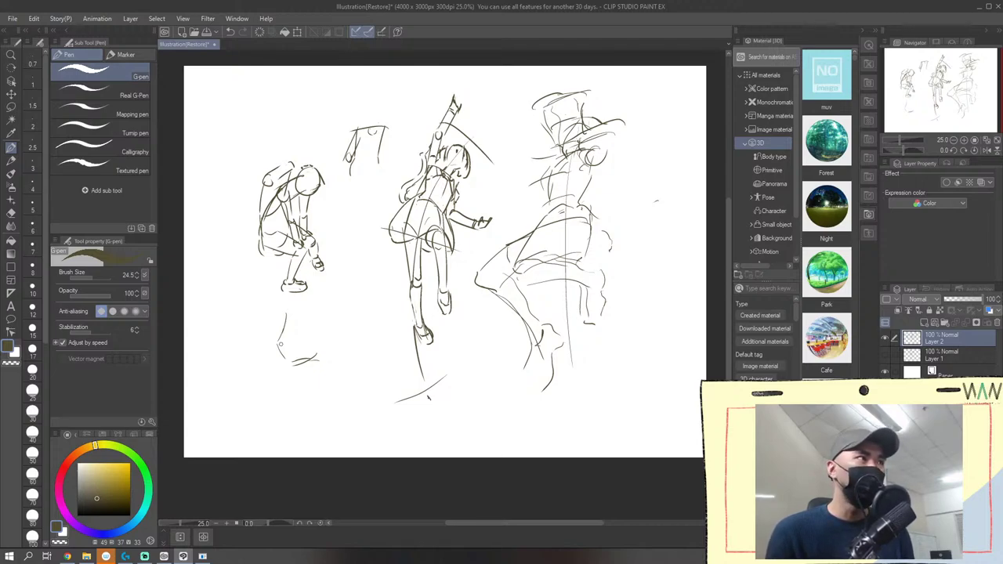
left_click(232, 33)
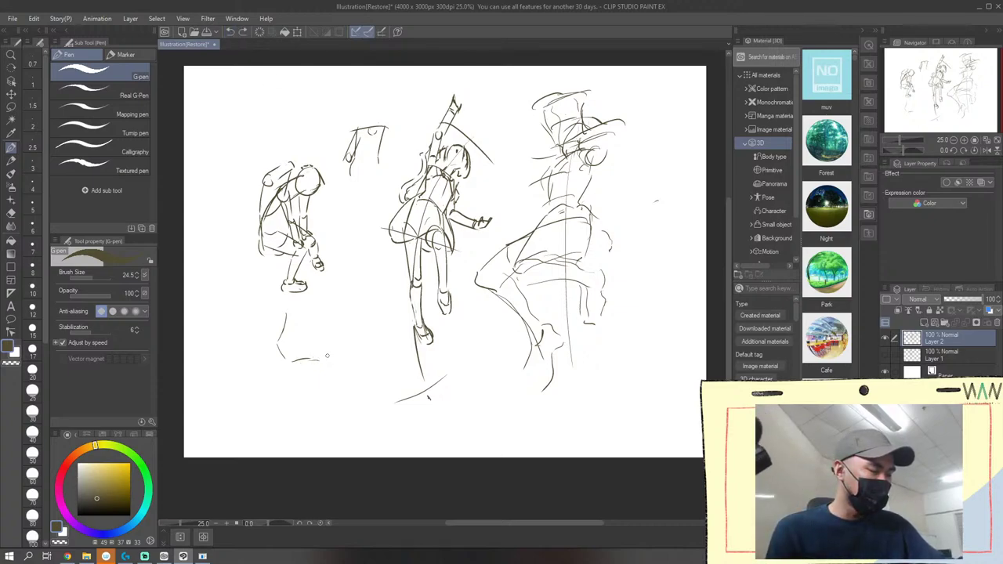
left_click(232, 33)
Rough in a waist and hip shape with curved sides below the crouching figure
left_click_drag(281, 338, 282, 371)
mouse_move(319, 333)
left_mouse_down()
mouse_move(290, 341)
mouse_move(309, 343)
mouse_move(319, 325)
mouse_move(287, 323)
mouse_move(328, 338)
left_mouse_up()
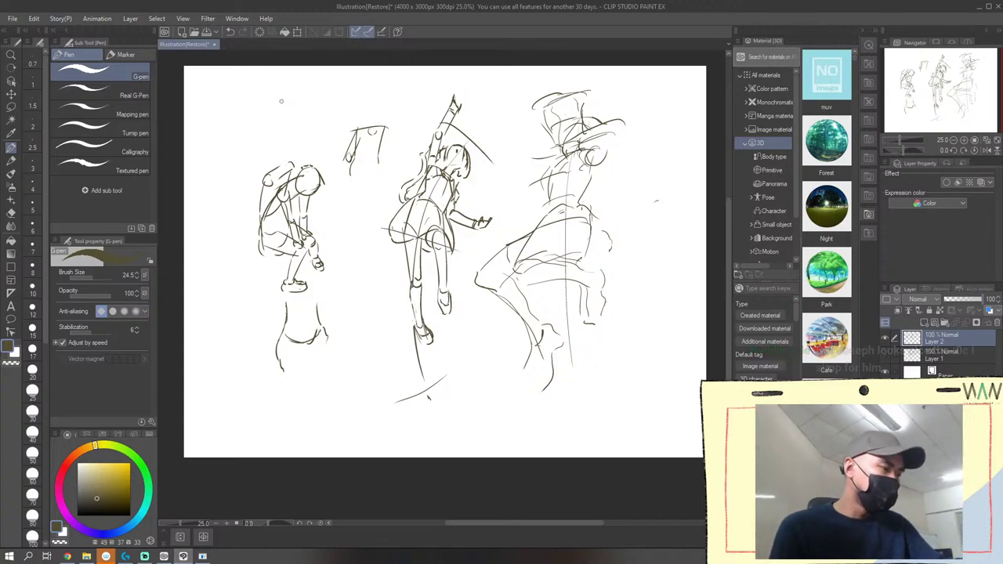
Sketch a round head with a curved eye guideline above the crouching figure, redoing the first circle
mouse_move(300, 88)
left_mouse_down()
mouse_move(274, 94)
mouse_move(271, 111)
mouse_move(272, 123)
mouse_move(305, 110)
mouse_move(307, 94)
mouse_move(302, 121)
left_mouse_up()
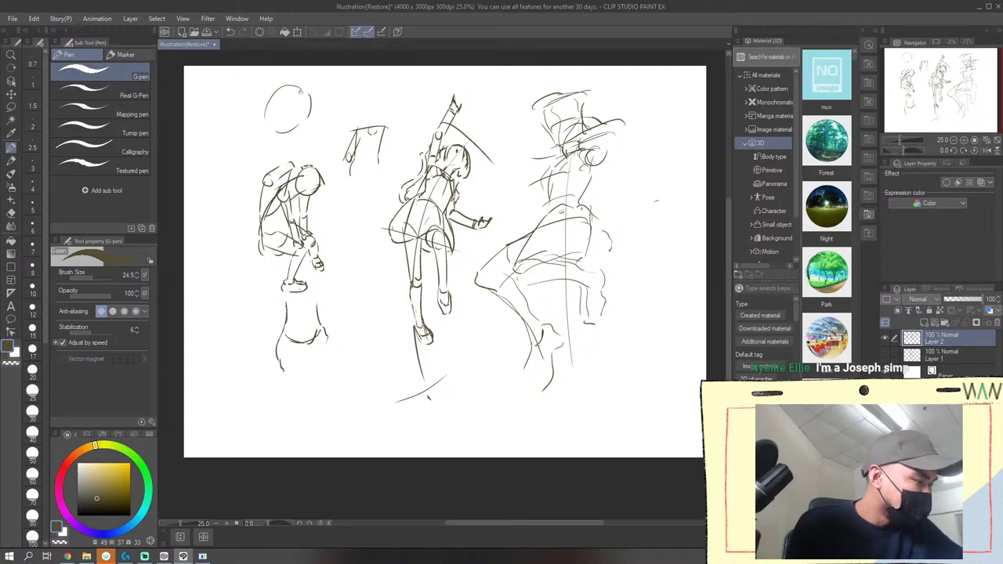
left_click(230, 30)
left_click(231, 30)
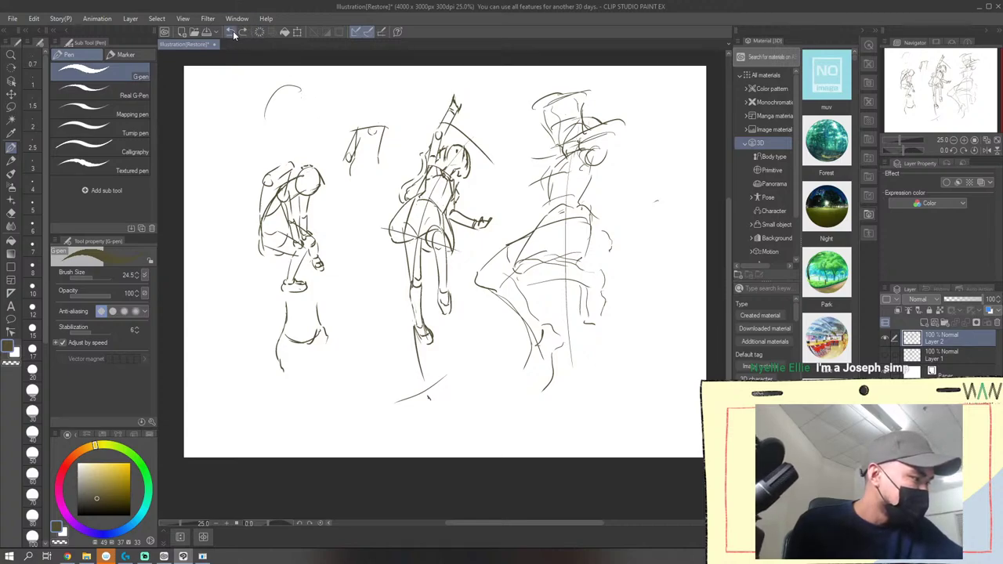
left_click(230, 31)
left_click_drag(286, 82, 306, 91)
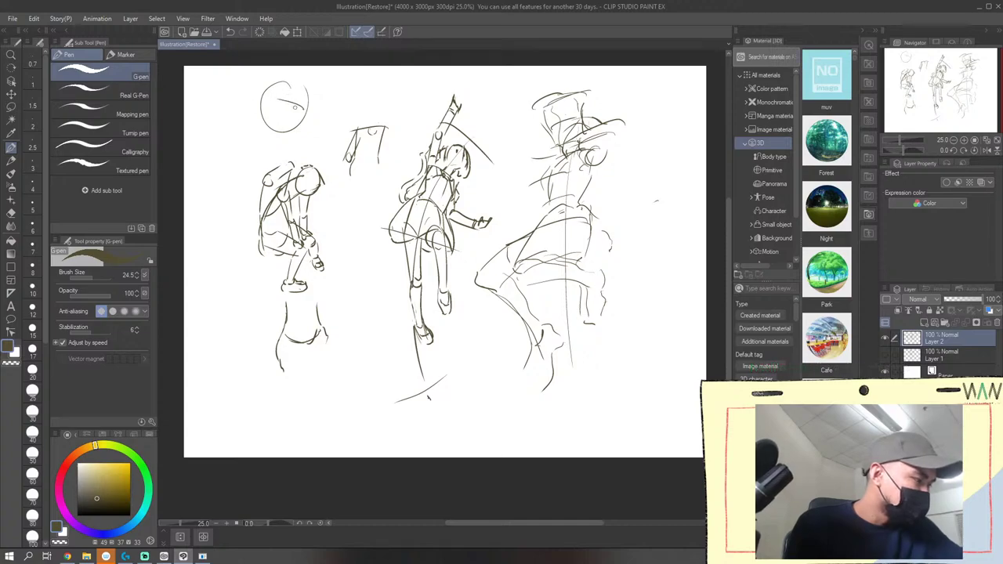
Add a vertical face guideline and two eyes to the small head, redoing misplaced strokes
mouse_move(292, 87)
left_mouse_down()
mouse_move(292, 115)
mouse_move(302, 113)
left_mouse_up()
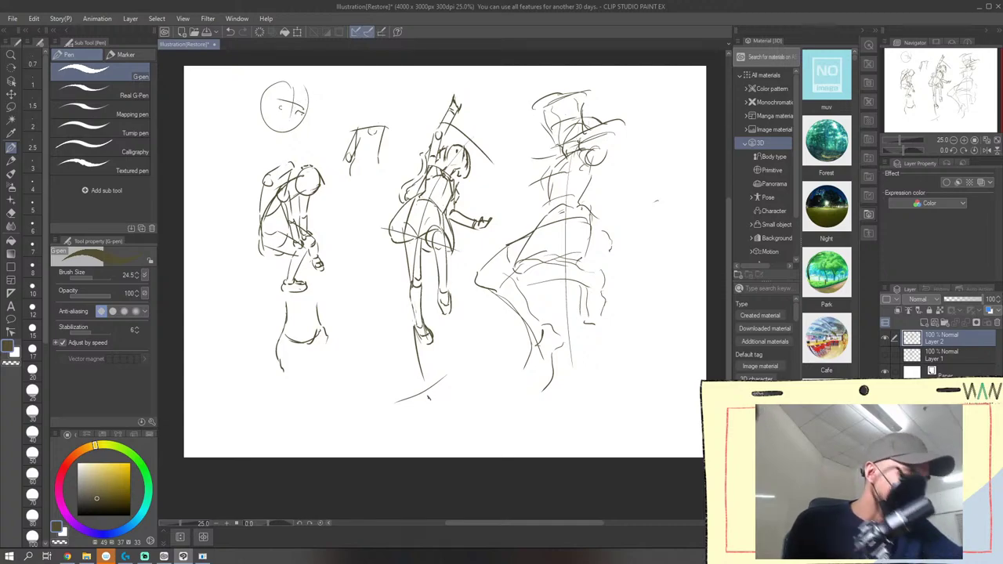
left_click(228, 32)
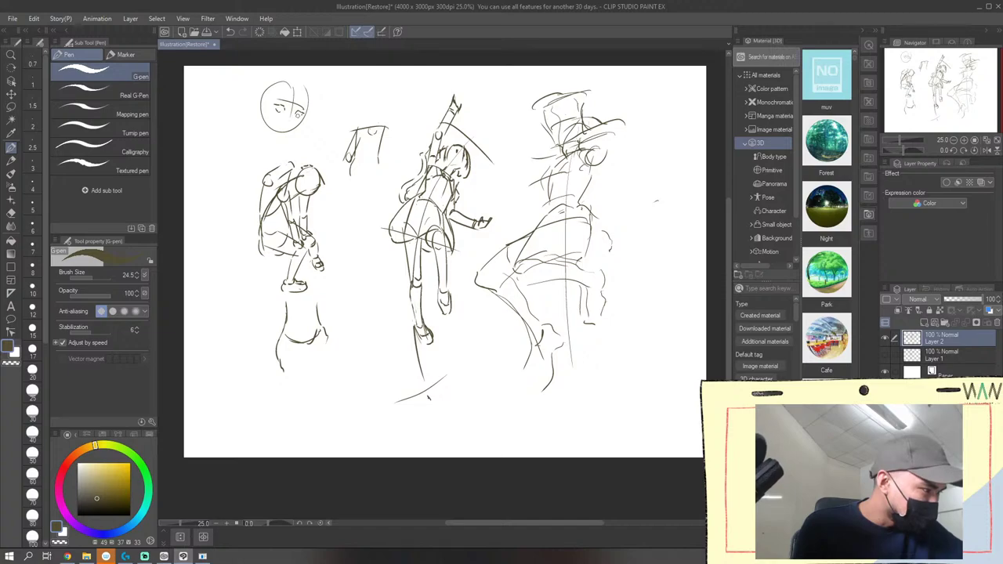
left_click(229, 33)
left_click_drag(298, 118, 299, 116)
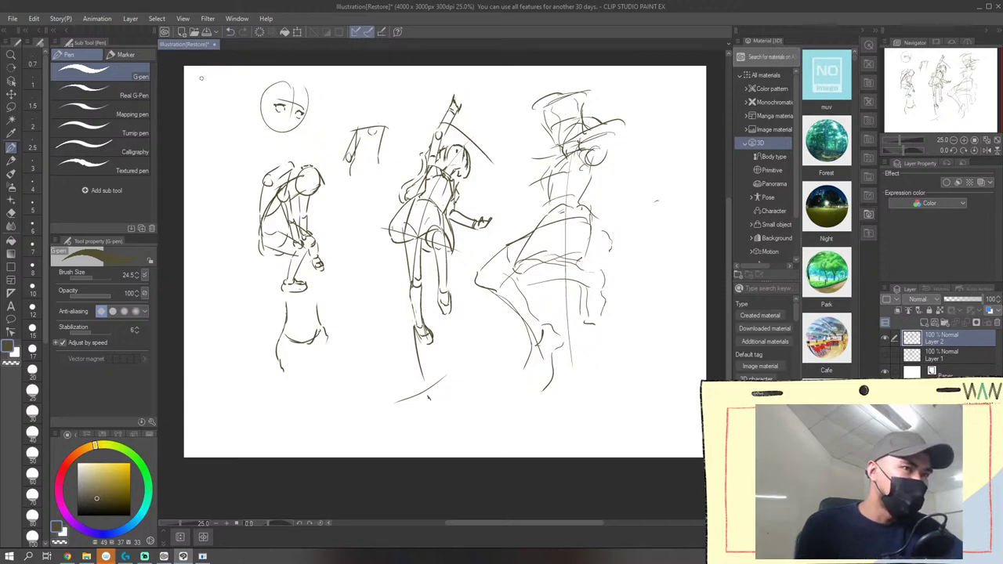
left_click(231, 31)
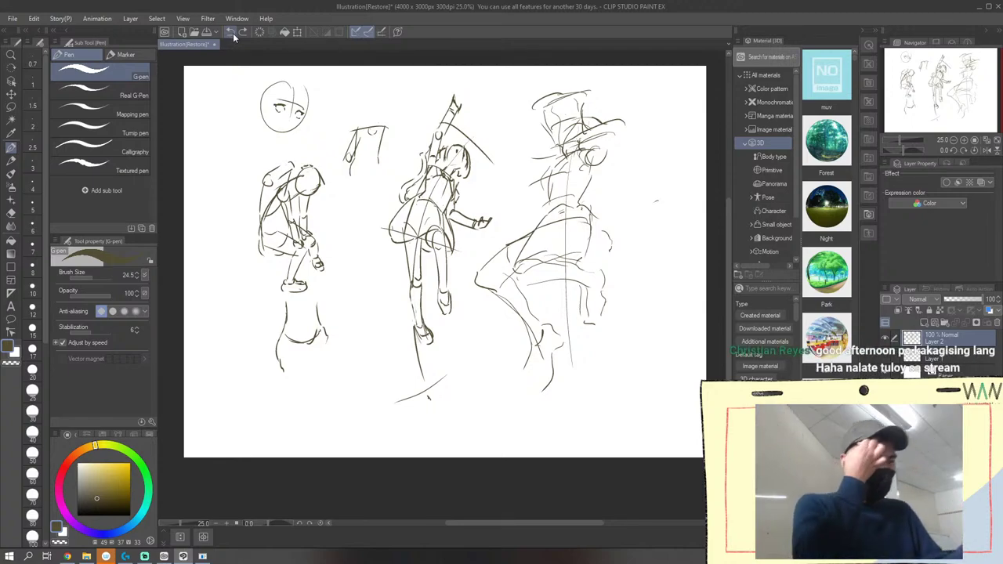
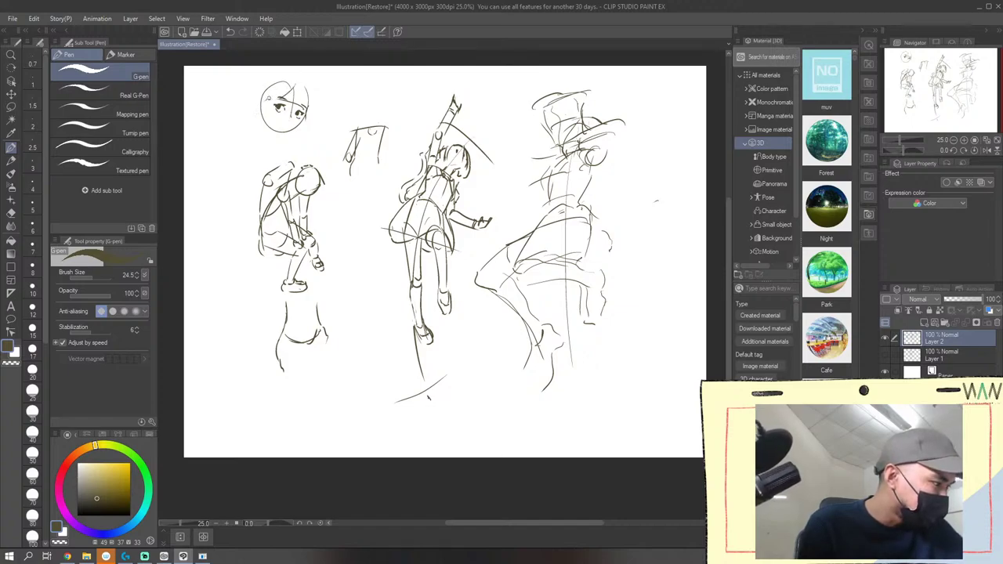
Frame the small head with parted bangs, an outer hair contour and long strands on both sides, redoing stray strokes
mouse_move(299, 88)
left_mouse_down()
mouse_move(305, 110)
mouse_move(269, 146)
left_mouse_up()
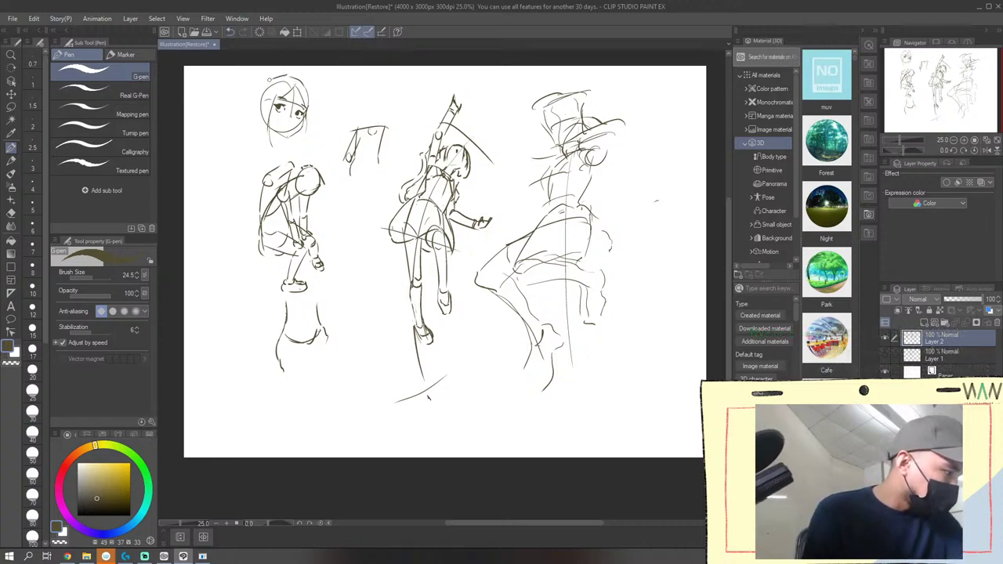
mouse_move(292, 77)
left_mouse_down()
mouse_move(253, 92)
mouse_move(266, 81)
mouse_move(253, 145)
mouse_move(247, 109)
mouse_move(248, 136)
left_mouse_up()
left_click(231, 33)
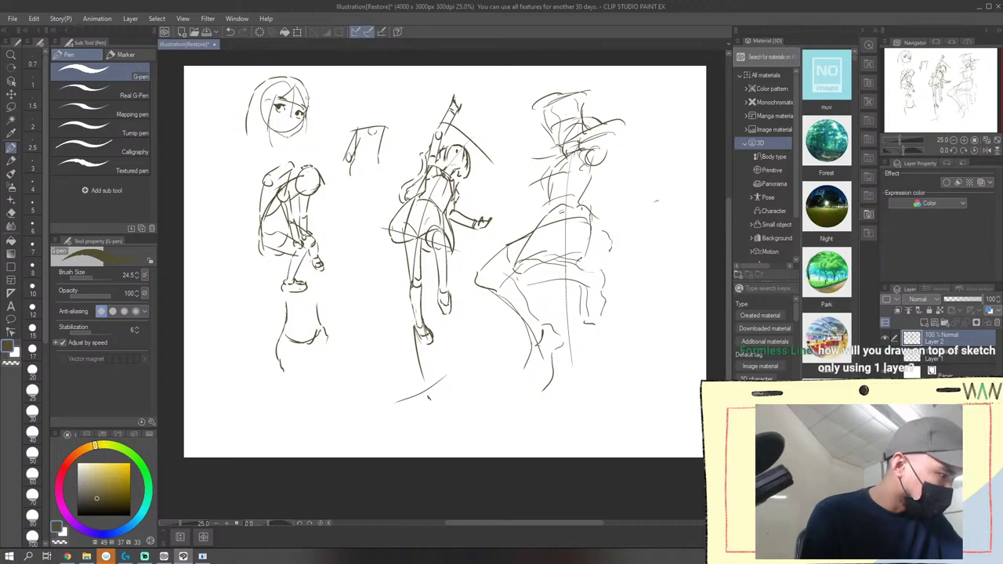
left_click_drag(306, 95, 308, 134)
left_click(230, 32)
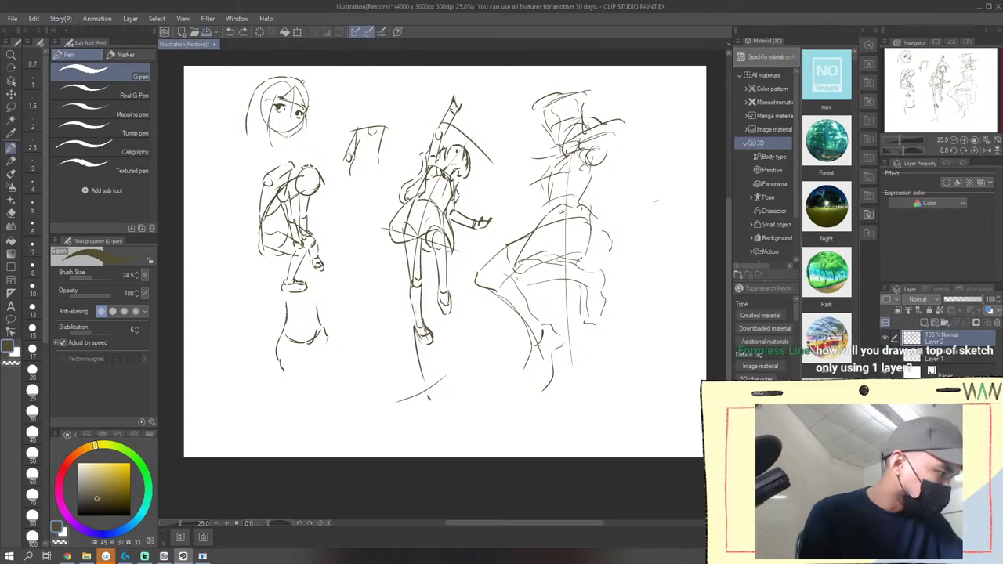
left_click_drag(301, 83, 308, 139)
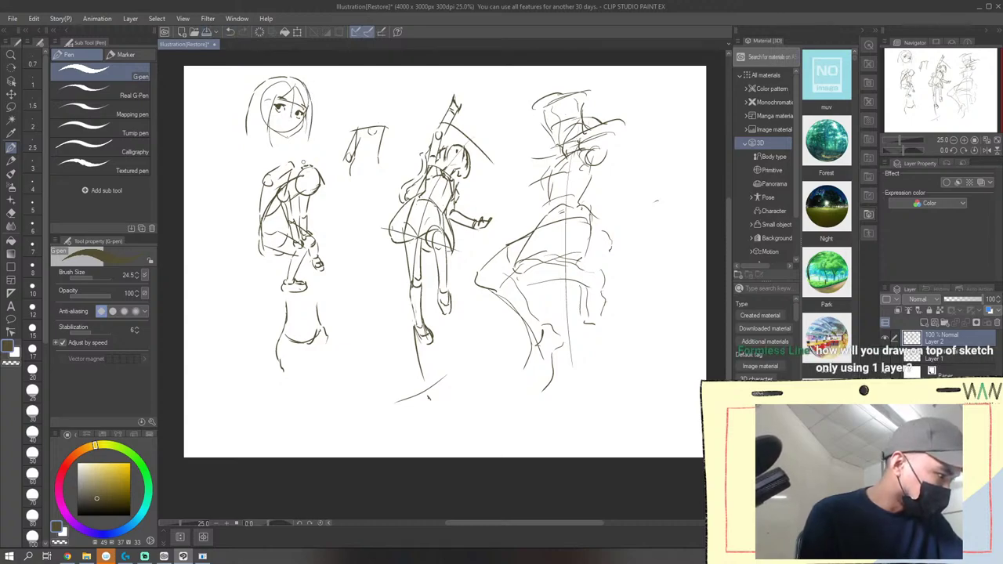
left_click(230, 32)
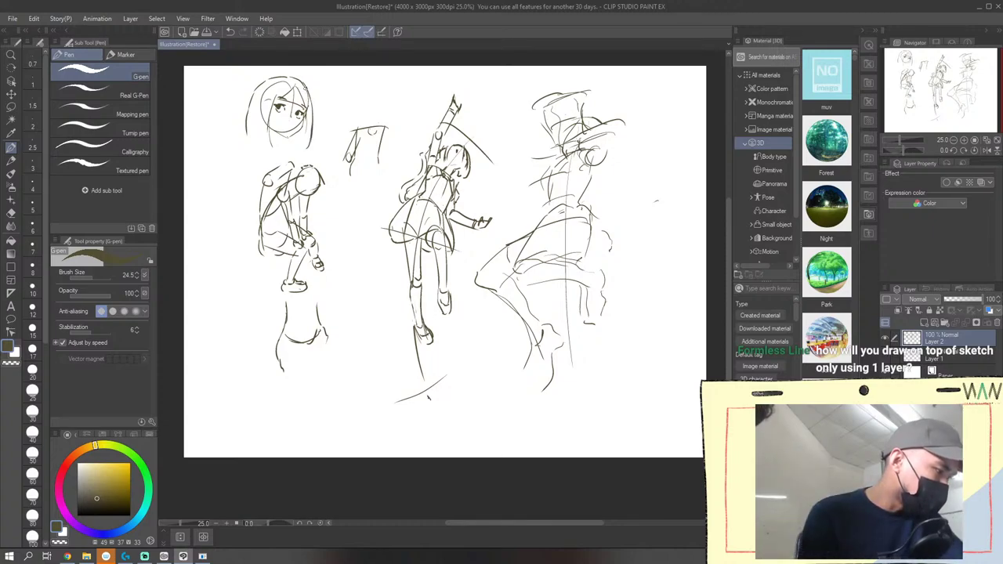
left_click(230, 31)
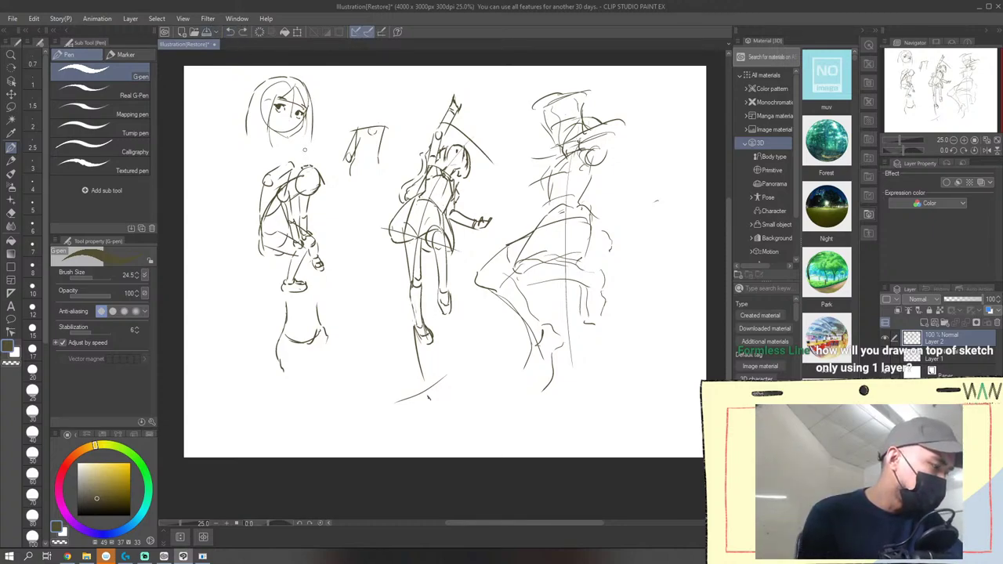
left_click_drag(304, 125, 312, 151)
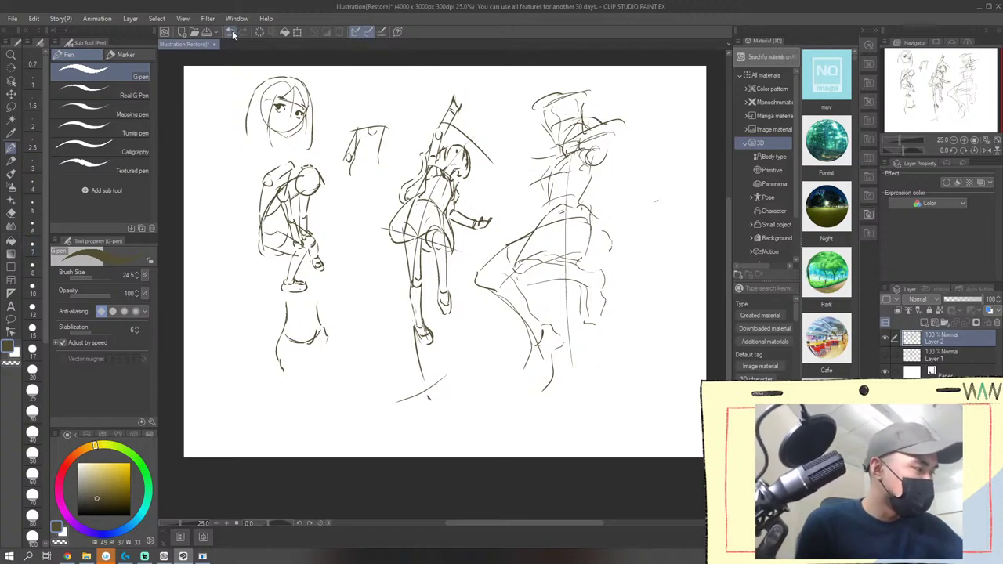
Lasso the hair on the left of the small head, clear all sketches from Layer 2, and deselect
left_click(11, 107)
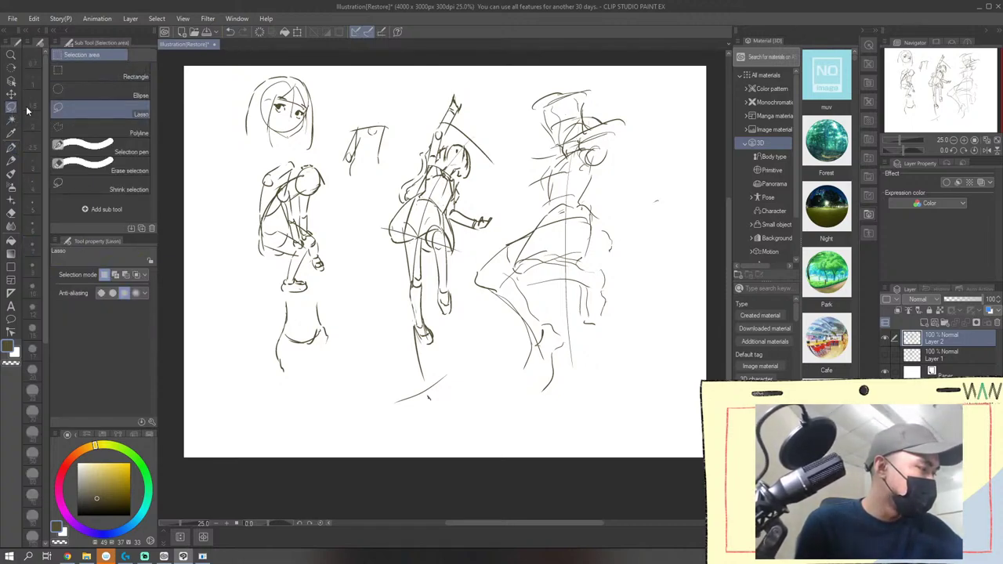
left_click_drag(252, 77, 250, 145)
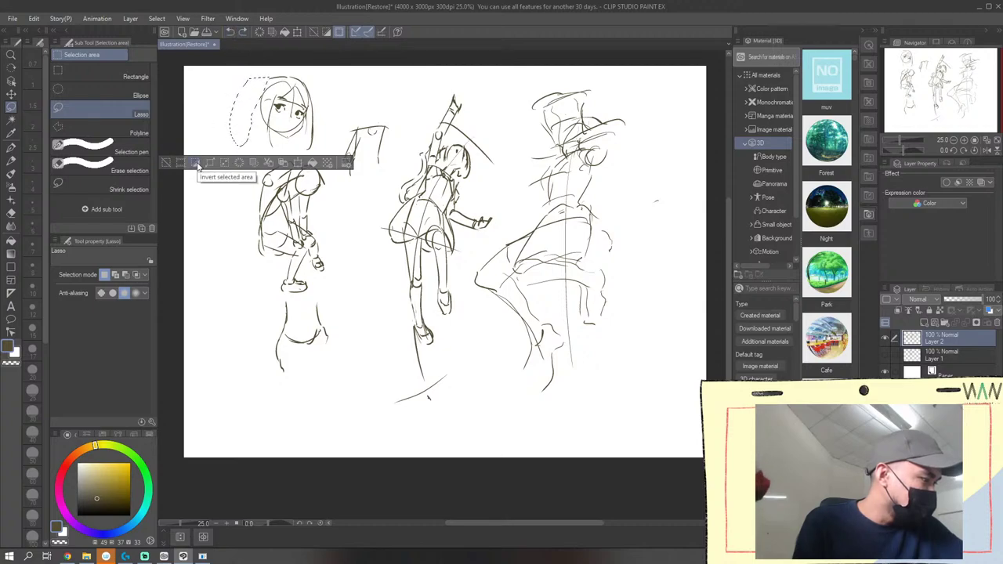
left_click(254, 163)
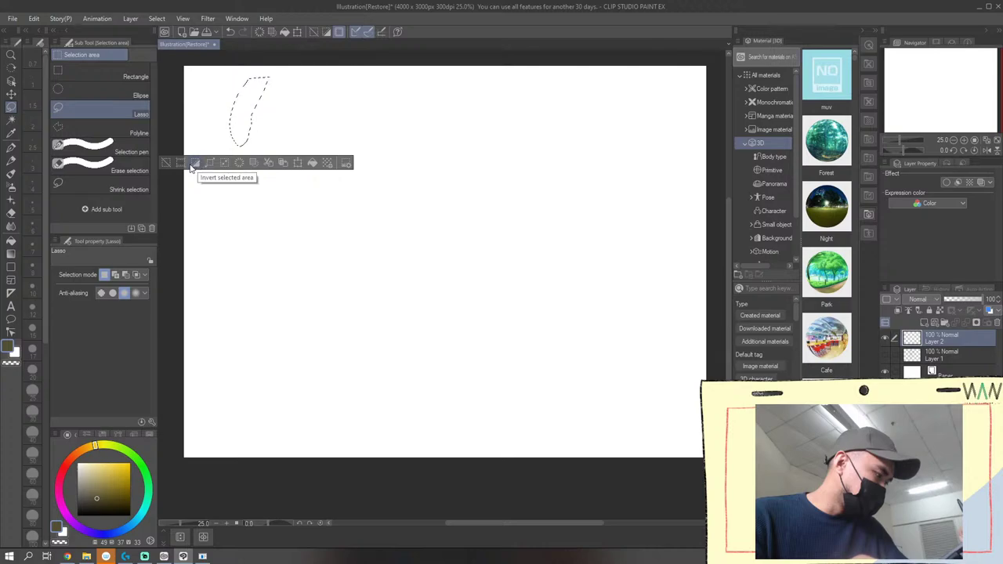
left_click(166, 165)
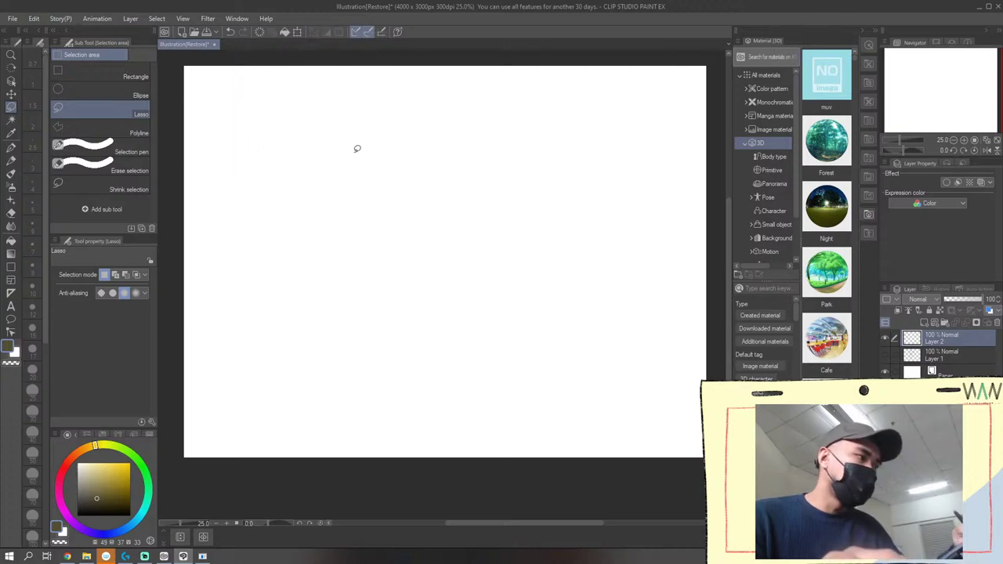
Rough in a large, faint head circle with a slanted eye guideline using the Pencil, redoing the guideline
left_click(11, 160)
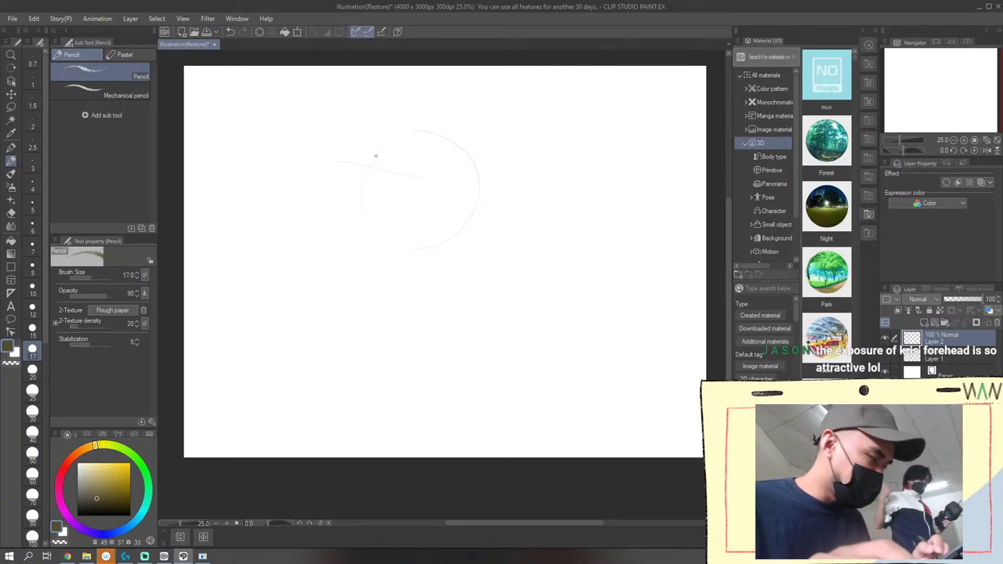
left_click(230, 31)
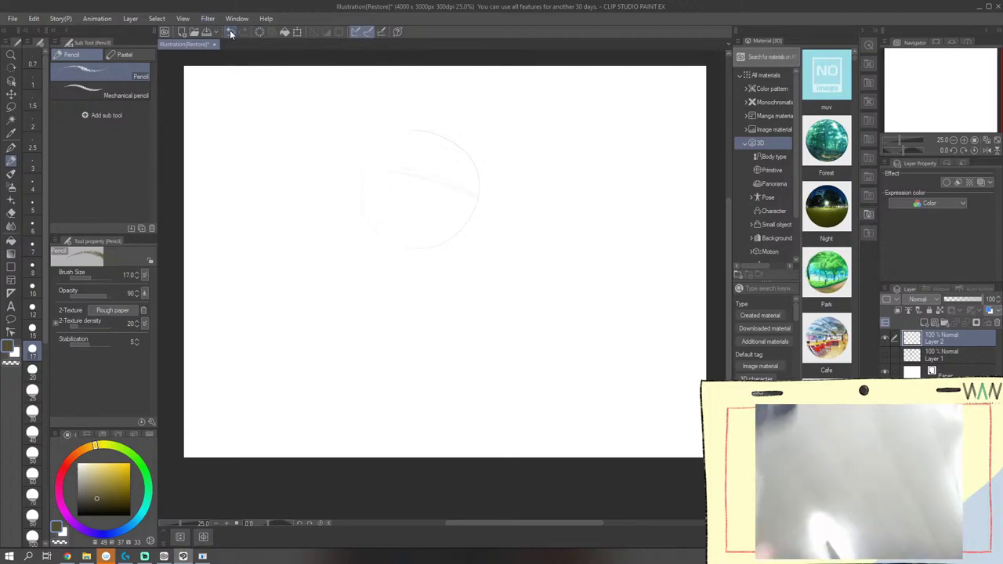
left_click_drag(398, 167, 465, 188)
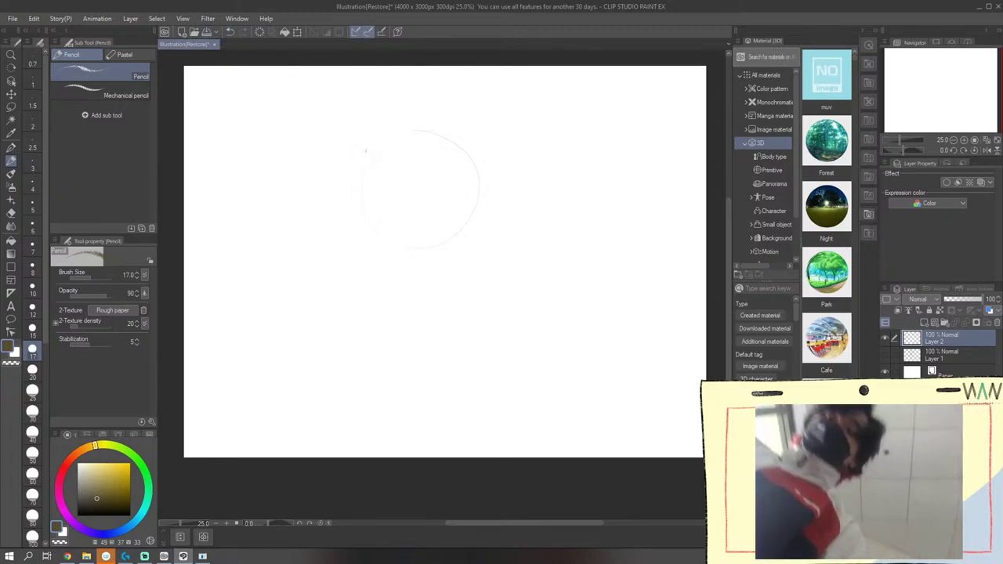
Choose a darker drawing colour and draw a vertical centre line through the lower half of the head circle with the G-pen
left_click(86, 500)
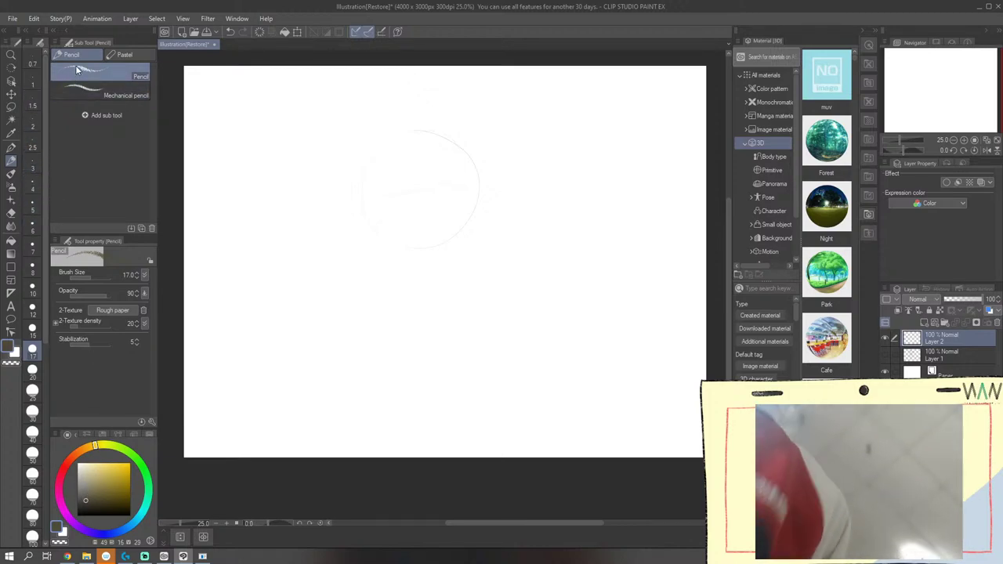
left_click(11, 146)
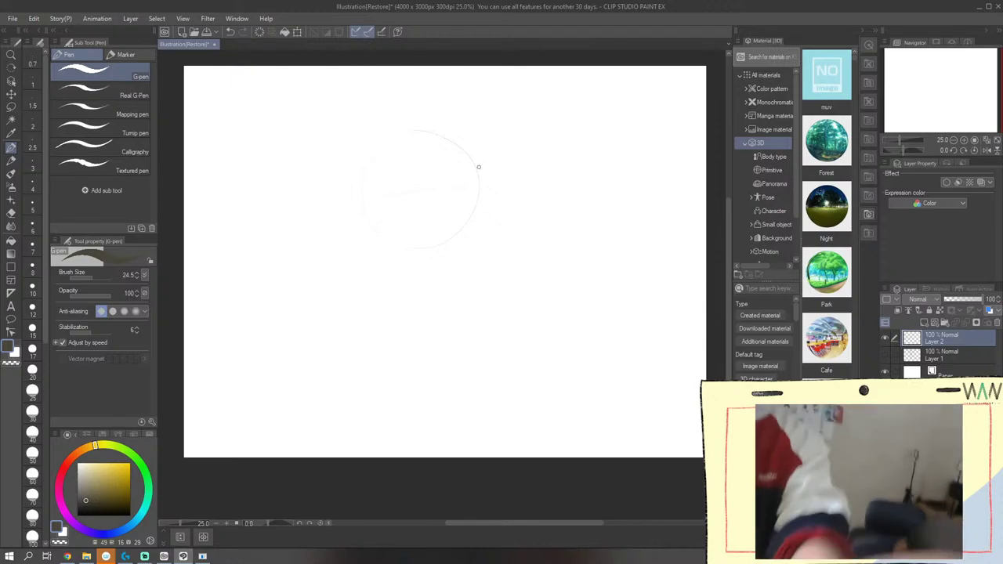
left_click_drag(437, 186, 436, 288)
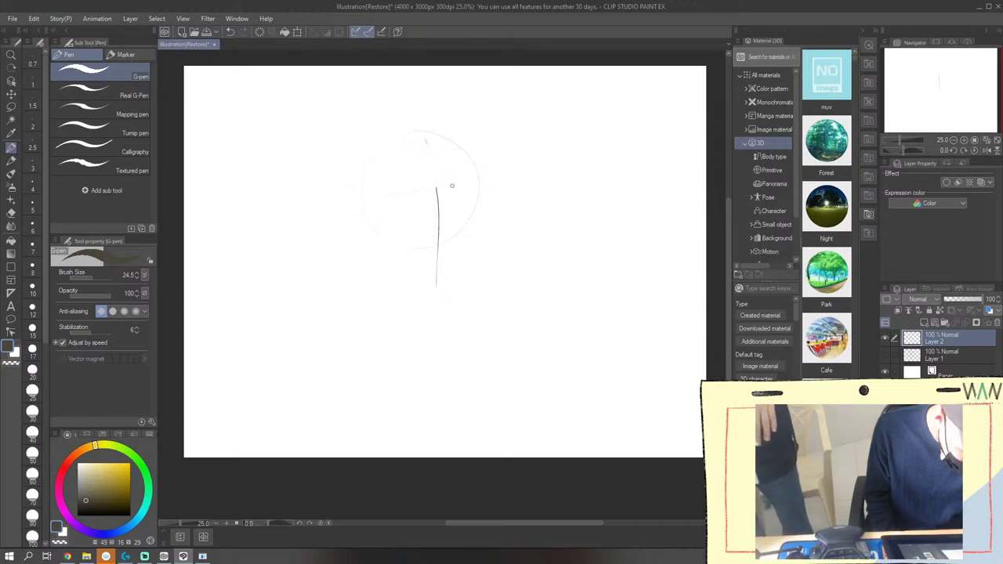
Draw the open eye to the right of the centre line with its lid, iris and brow, redoing the first lid stroke
left_click_drag(452, 188, 461, 182)
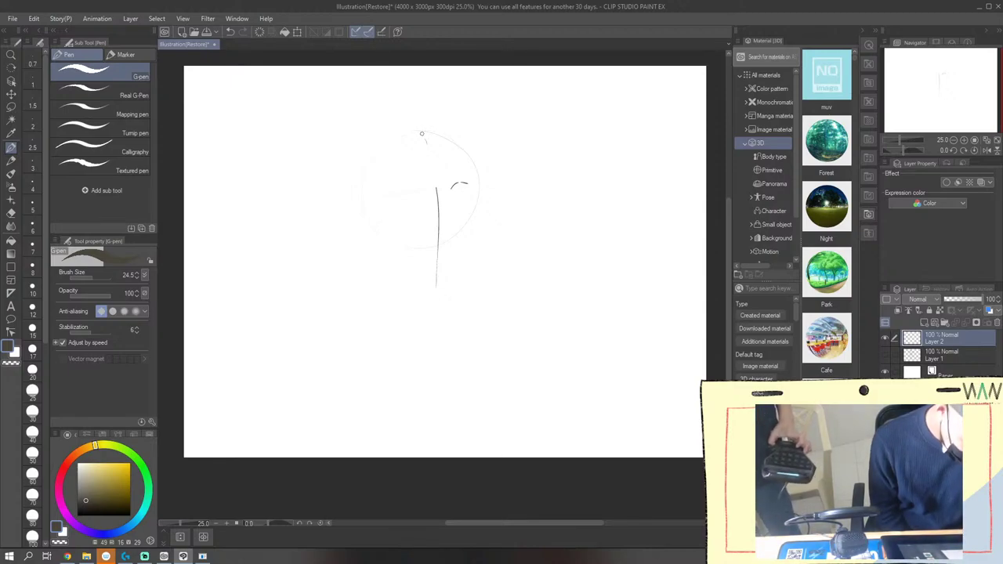
left_click(229, 31)
mouse_move(459, 190)
left_mouse_down()
mouse_move(473, 189)
mouse_move(458, 191)
mouse_move(472, 189)
mouse_move(461, 201)
left_mouse_up()
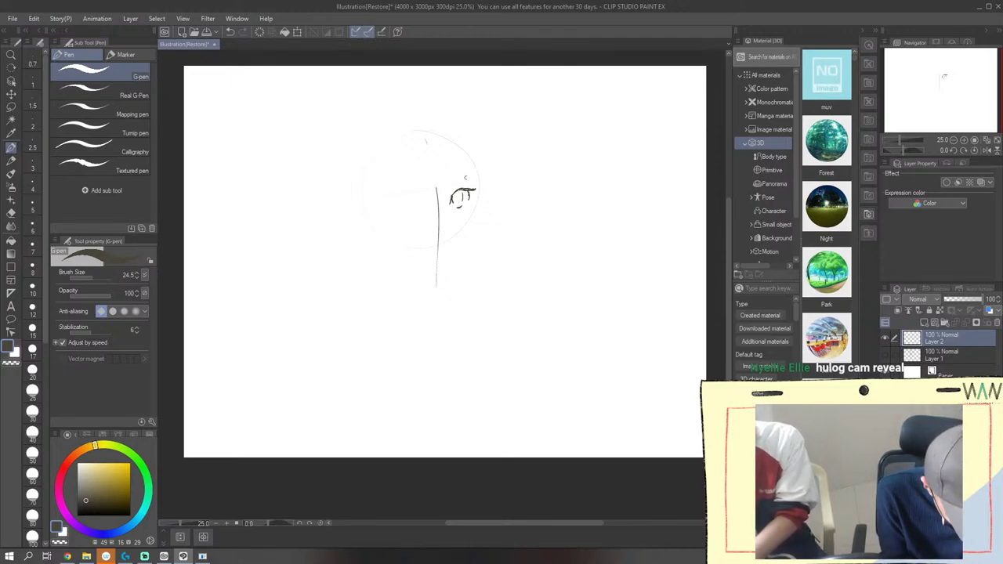
left_click_drag(474, 181, 448, 186)
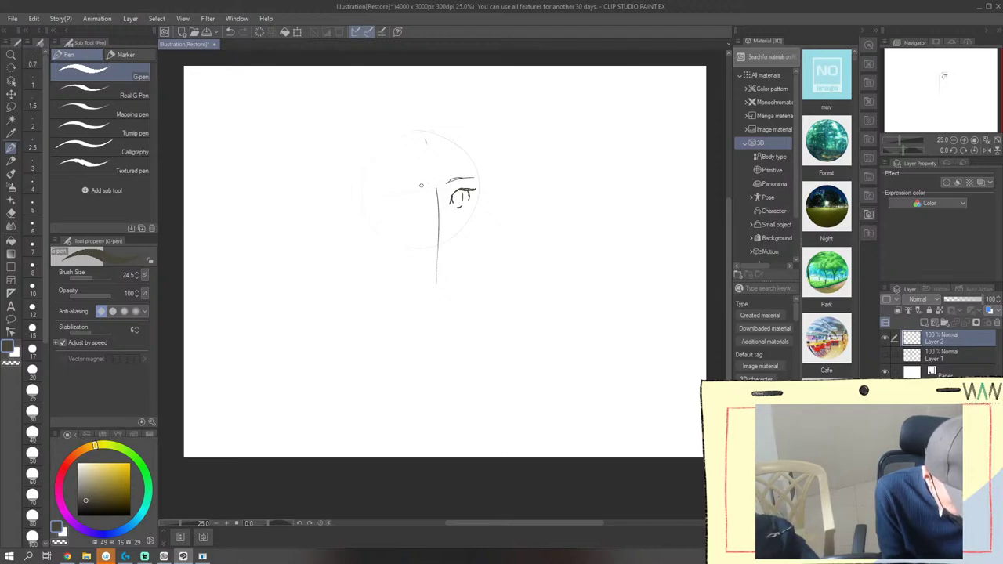
Add the brow left of the centre line and detail the other half of the face with a pupil, side contour and nose mark
left_click_drag(404, 186, 423, 185)
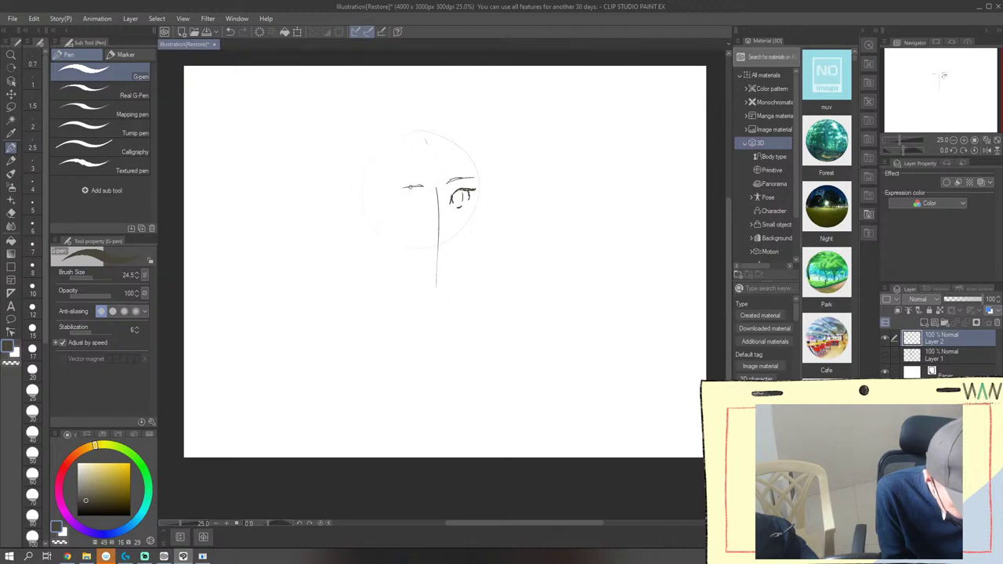
left_click_drag(413, 185, 395, 189)
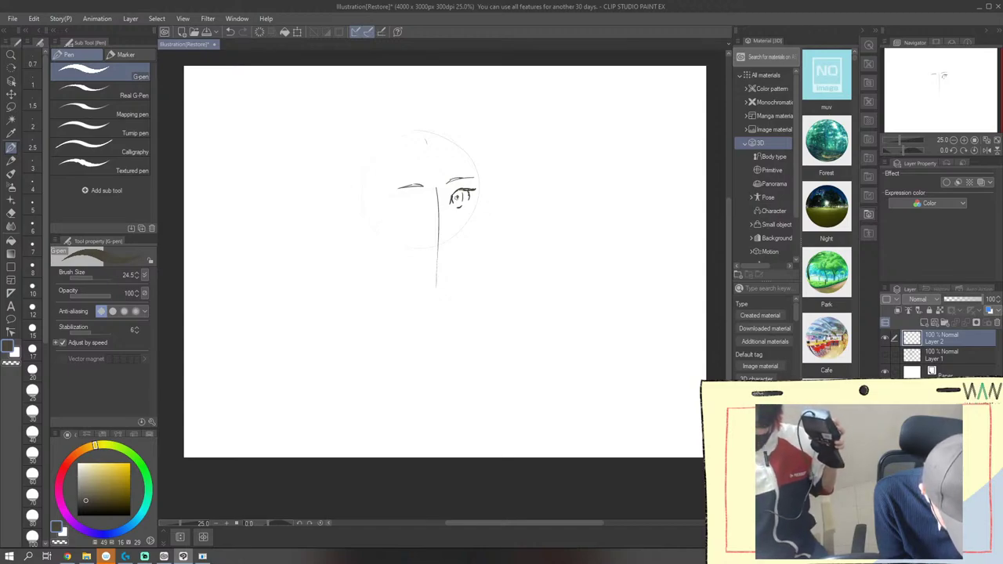
mouse_move(454, 192)
left_mouse_down()
mouse_move(458, 200)
mouse_move(454, 189)
mouse_move(477, 188)
mouse_move(475, 211)
left_mouse_up()
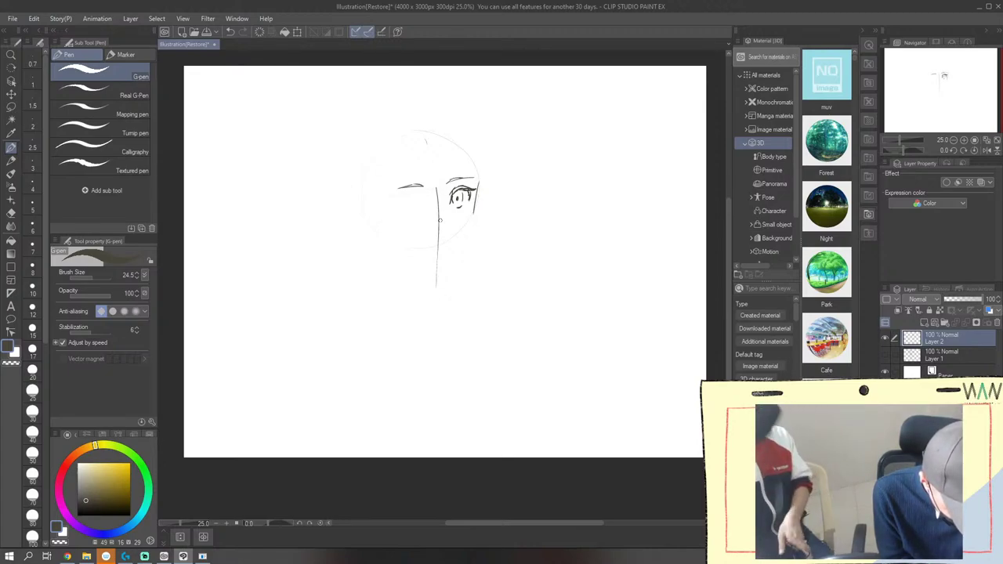
left_click_drag(441, 232, 440, 220)
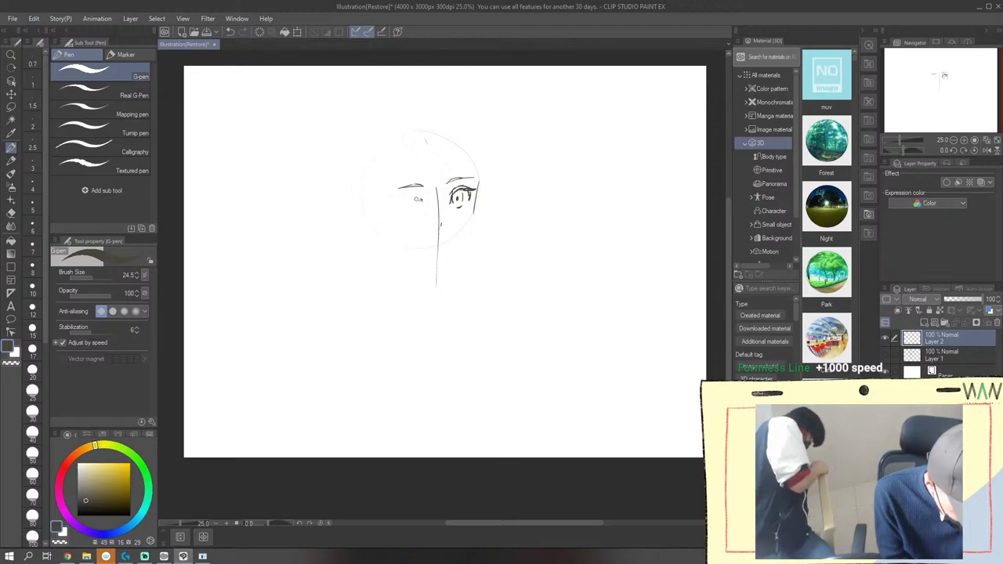
Draw the upper lid, crease and inner lashes of the eye left of the centre line, redoing its outer corner stroke
left_click_drag(418, 199, 390, 205)
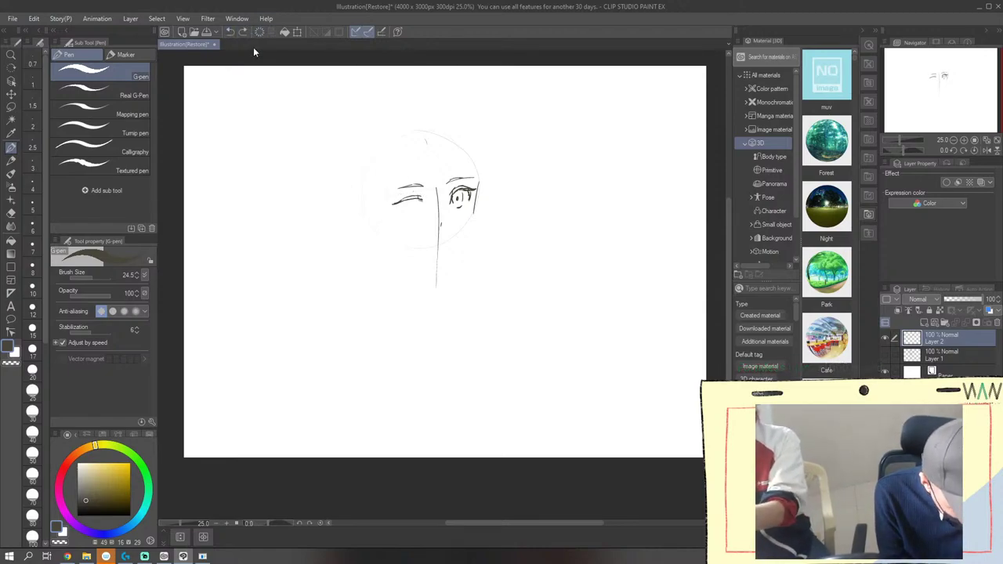
left_click_drag(407, 192, 466, 184)
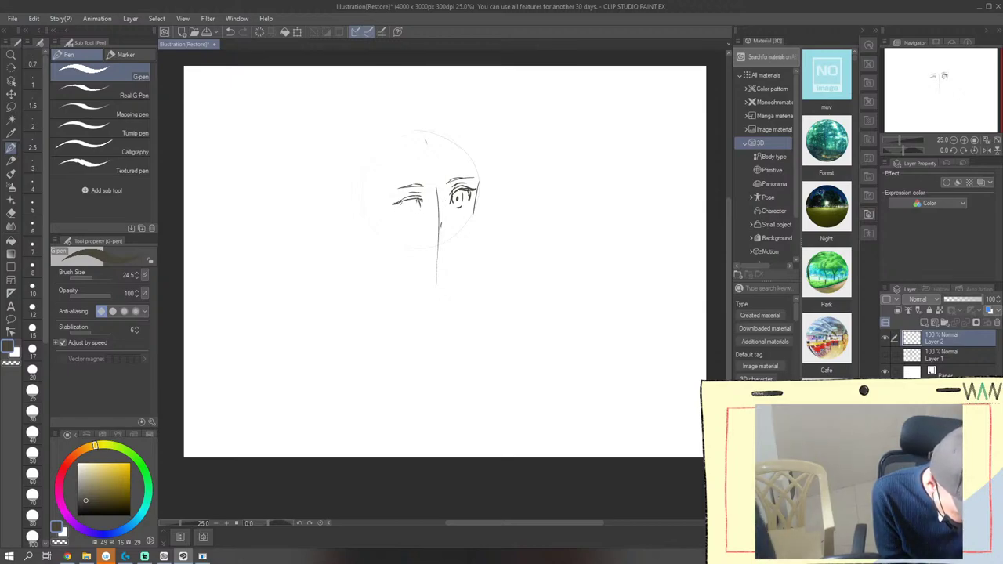
left_click_drag(395, 205, 398, 212)
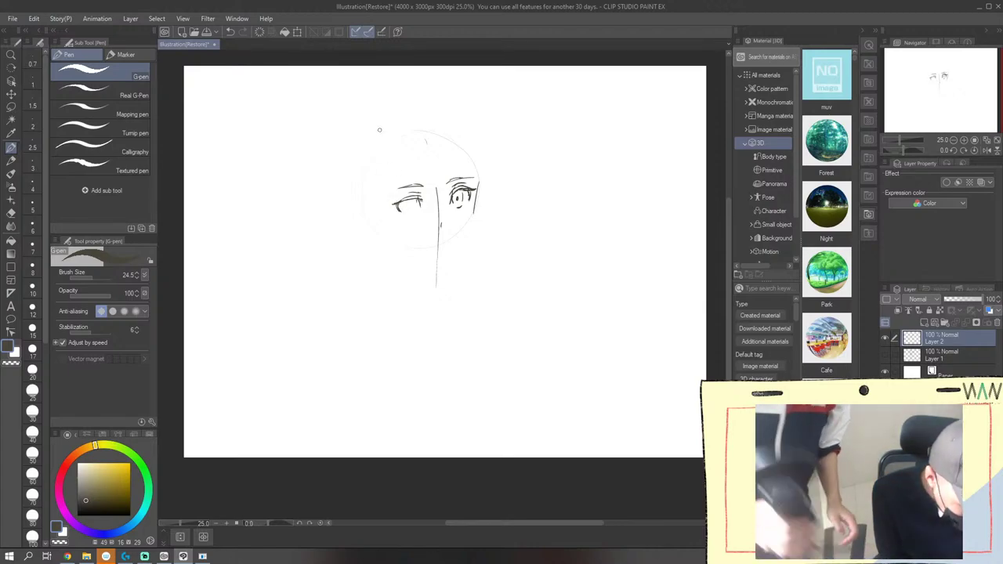
left_click(230, 31)
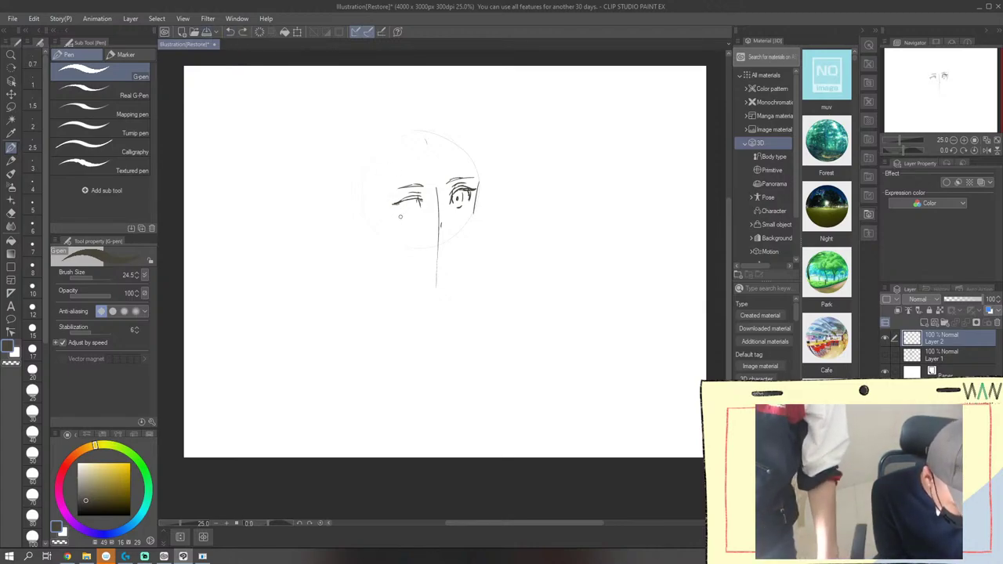
scroll(399, 208, "up", 1)
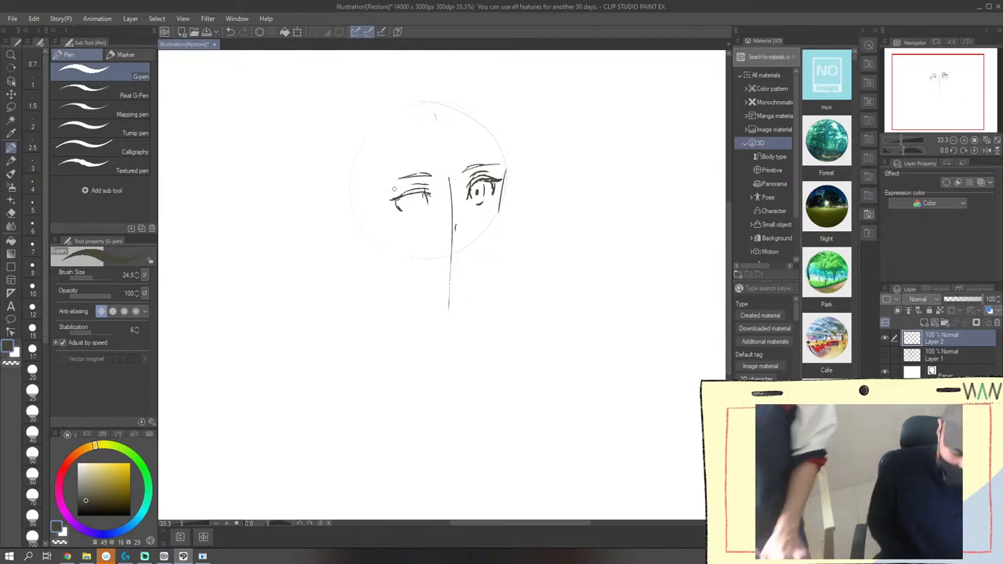
left_click_drag(304, 245, 306, 252)
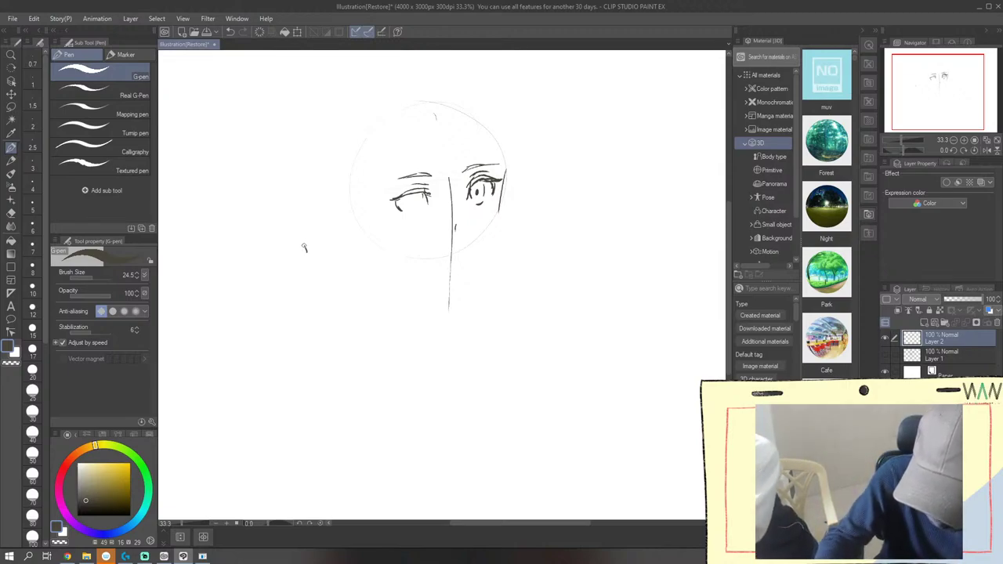
left_click_drag(258, 276, 268, 282)
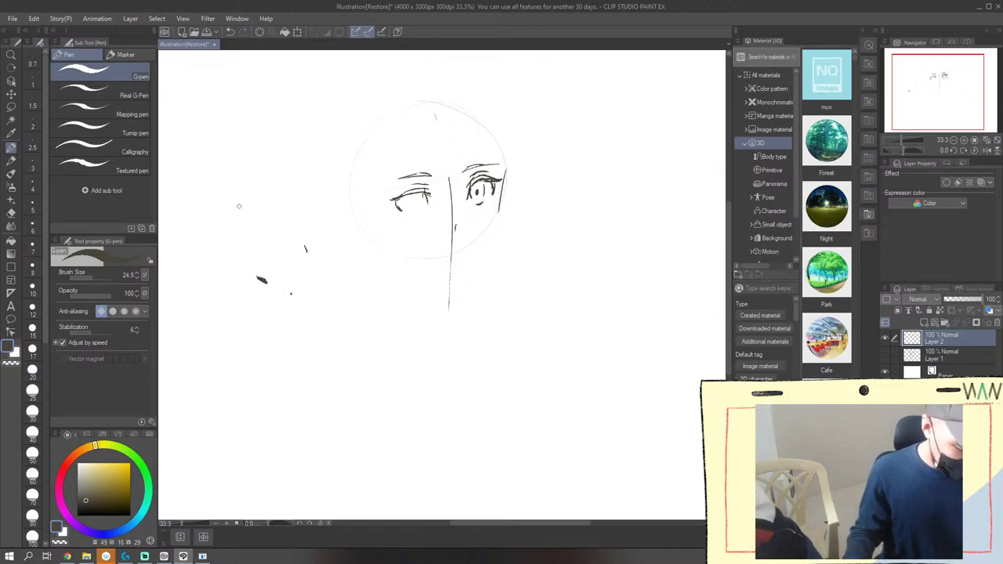
left_click_drag(251, 102, 271, 125)
mouse_move(240, 114)
left_mouse_down()
mouse_move(251, 126)
mouse_move(234, 122)
left_mouse_up()
left_click_drag(225, 119, 240, 128)
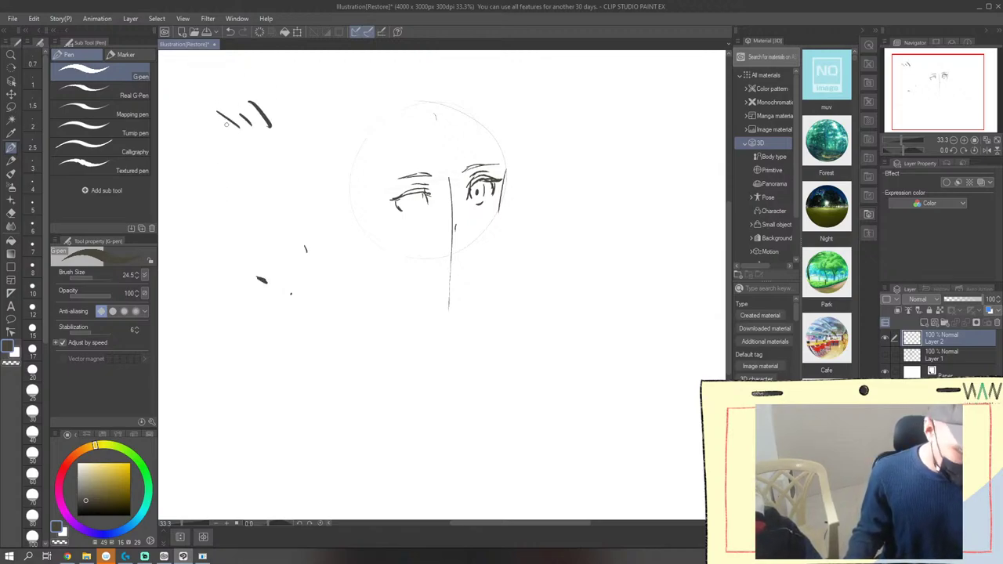
left_click_drag(240, 169, 246, 191)
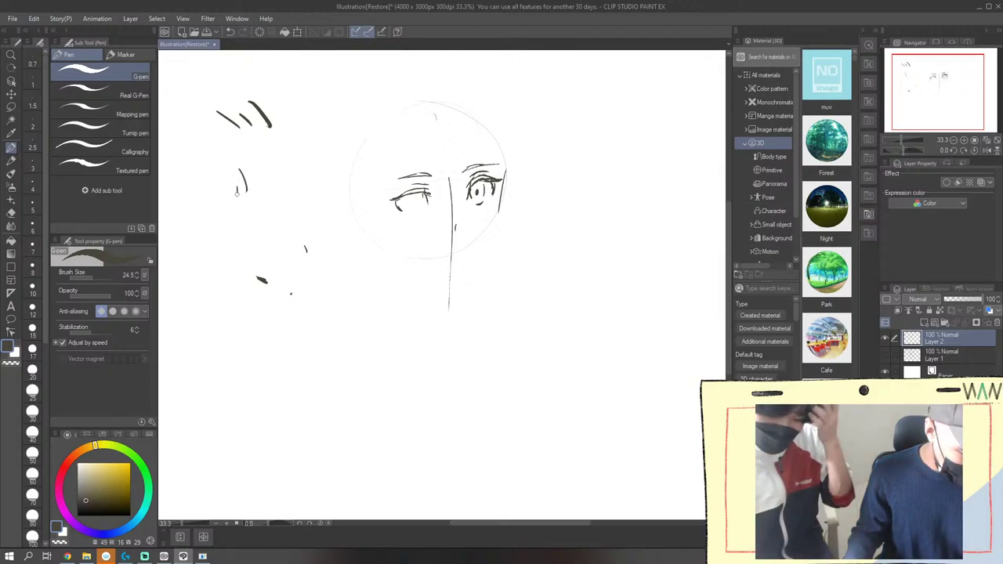
left_click(230, 32)
left_click(231, 31)
left_click(231, 31)
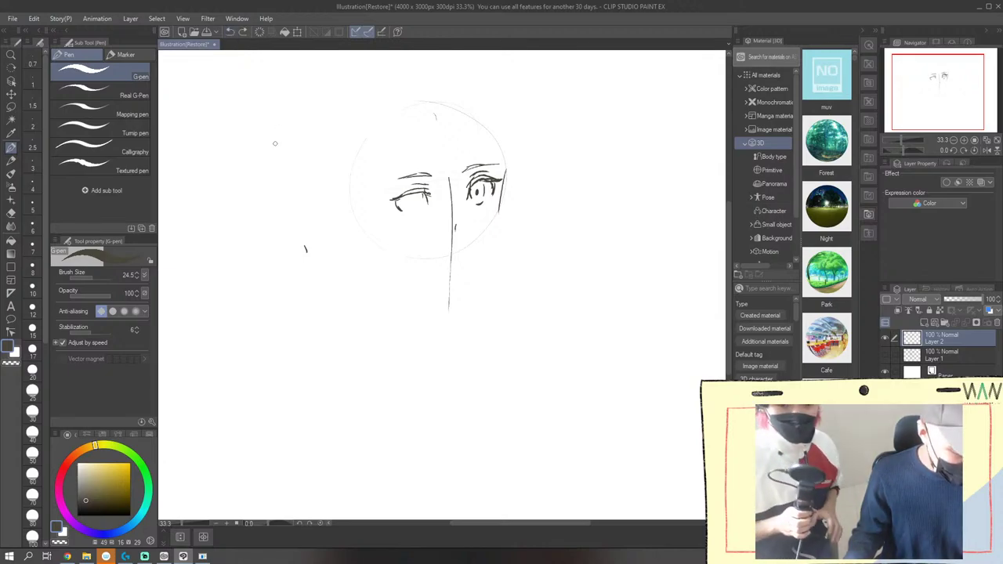
left_click_drag(270, 159, 380, 345)
left_click_drag(264, 230, 436, 411)
mouse_move(275, 249)
left_mouse_down()
mouse_move(473, 433)
mouse_move(327, 307)
mouse_move(340, 321)
left_mouse_up()
left_click(232, 32)
left_click(231, 32)
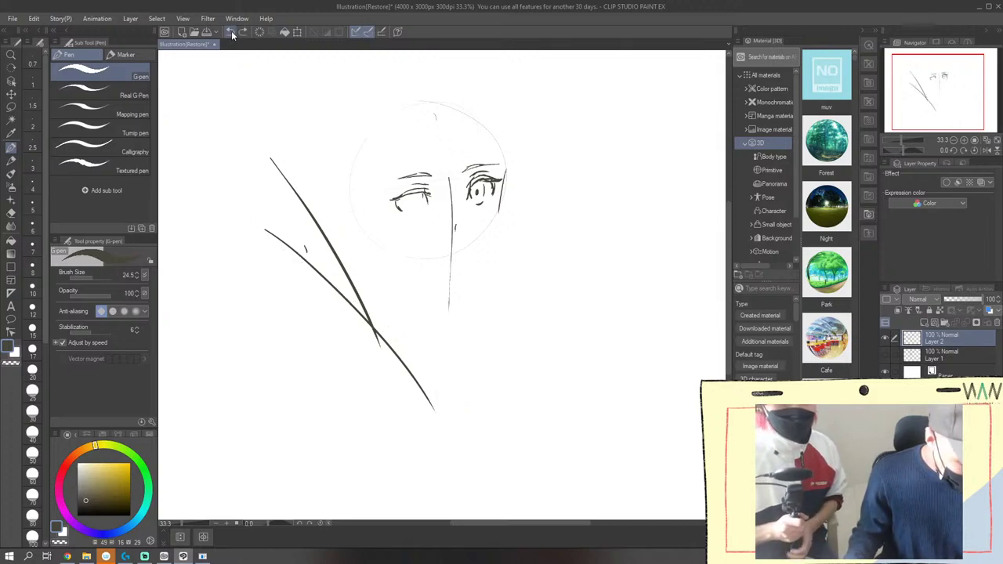
left_click(231, 32)
left_click(231, 31)
left_click_drag(252, 154, 269, 174)
left_click(228, 32)
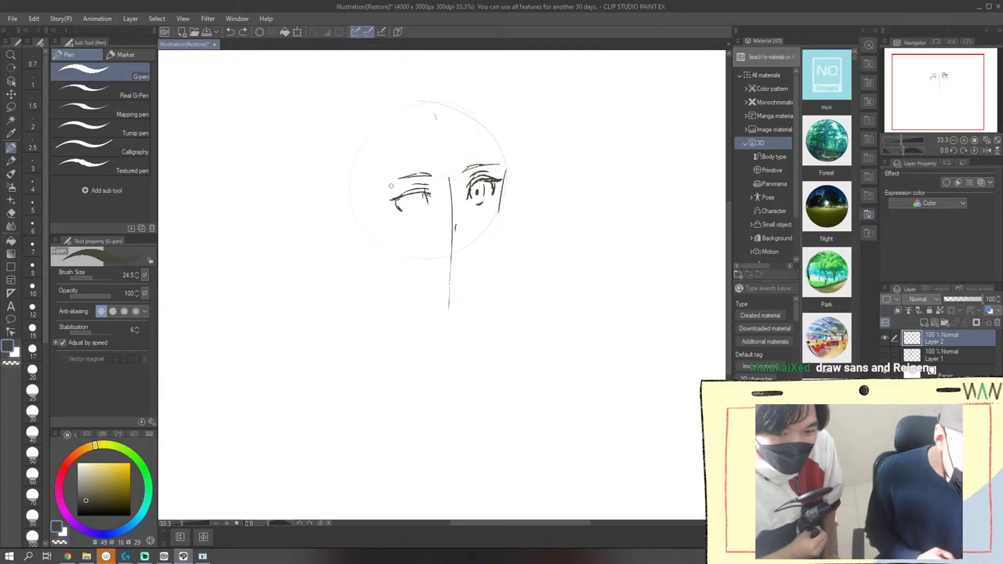
Draw the fringe strand from the upper forehead down to the right brow, redoing it several times
left_click_drag(447, 103, 470, 163)
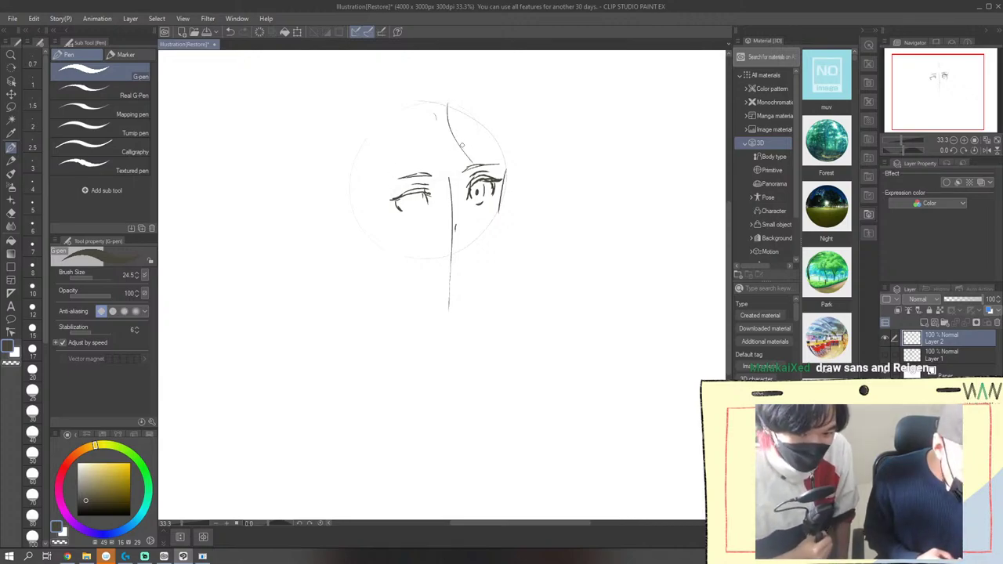
left_click(230, 32)
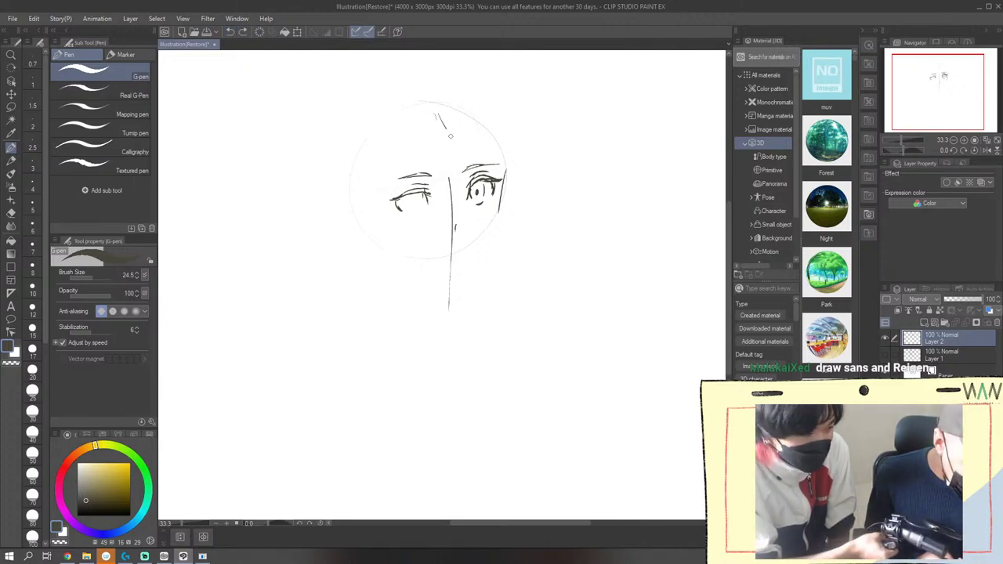
left_click_drag(437, 114, 474, 165)
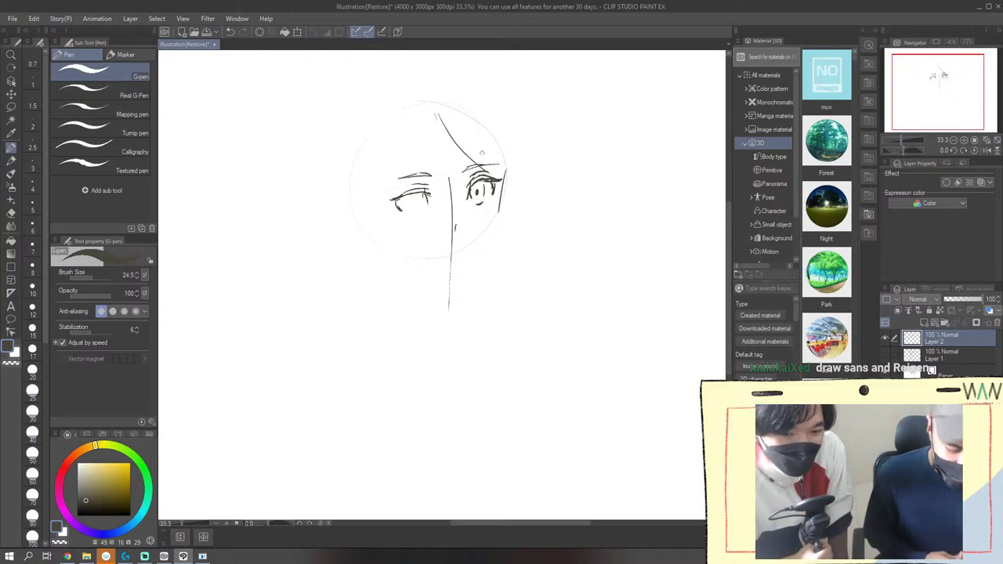
left_click(229, 31)
left_click_drag(450, 113, 495, 171)
left_click(230, 30)
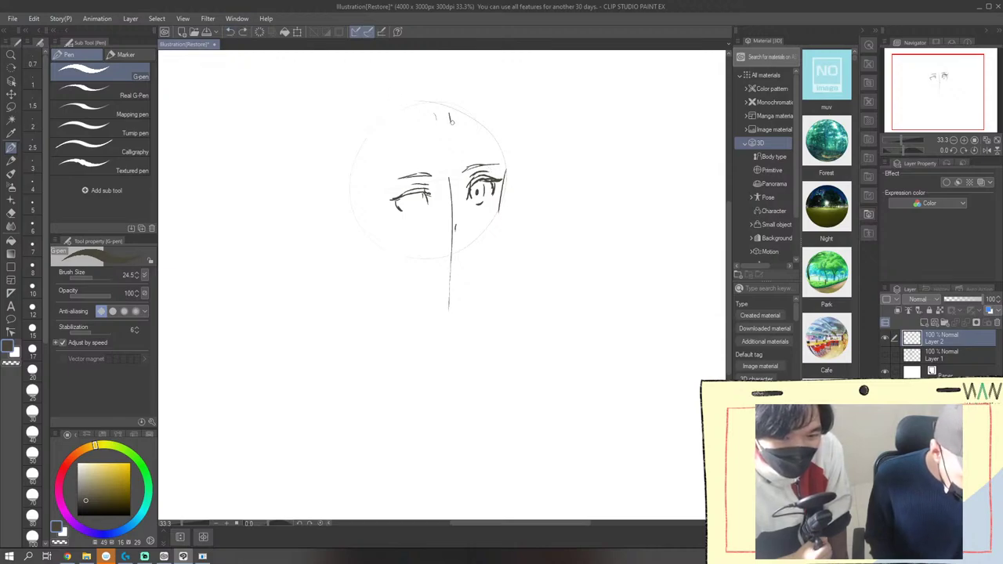
left_click_drag(448, 115, 497, 174)
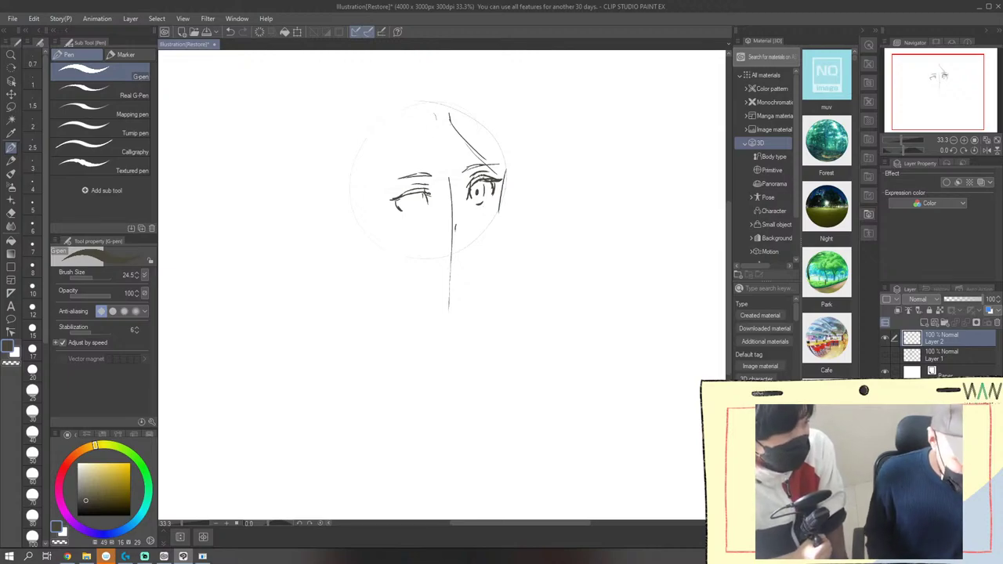
Add the left fringe strand and long side lock, and outline the right cheek, jaw and chin
mouse_move(449, 114)
left_mouse_down()
mouse_move(425, 169)
mouse_move(386, 197)
left_mouse_up()
mouse_move(391, 162)
left_mouse_down()
mouse_move(387, 198)
mouse_move(407, 321)
left_mouse_up()
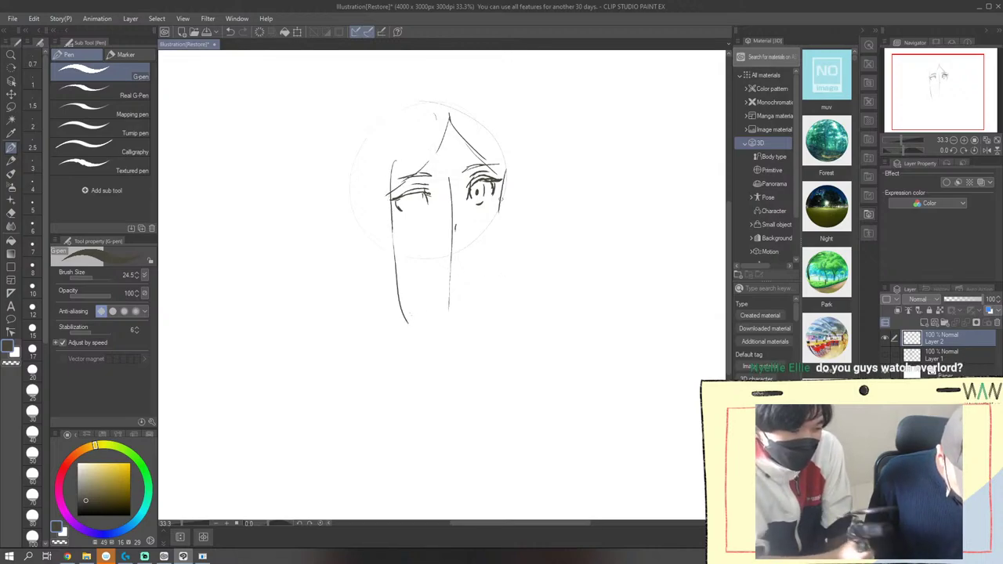
left_click_drag(503, 204, 486, 323)
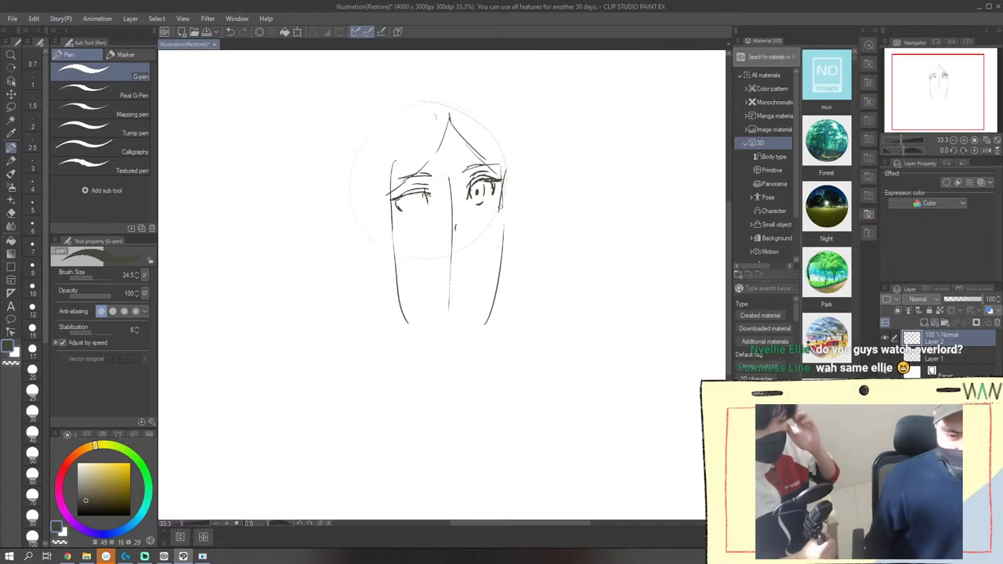
left_click(229, 31)
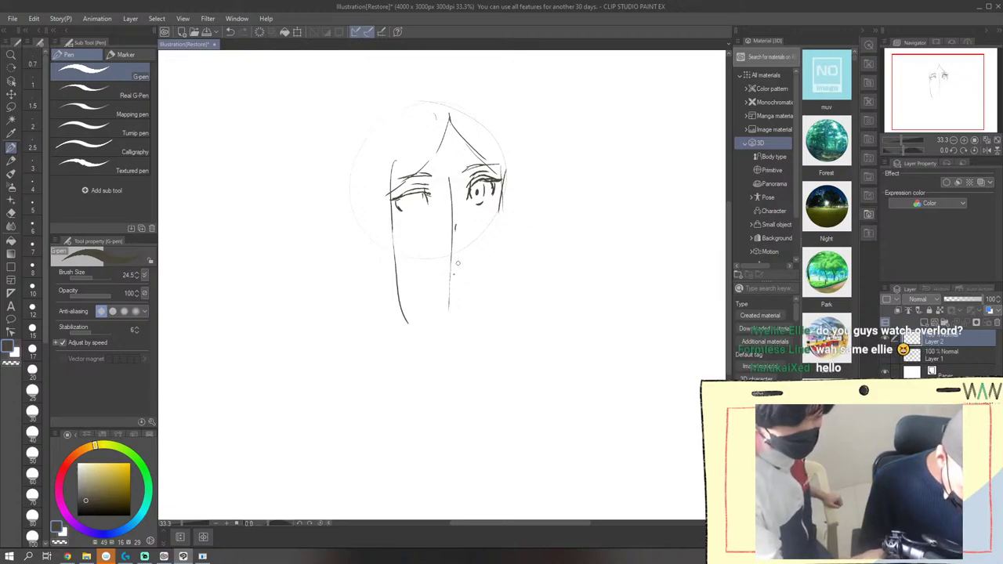
mouse_move(482, 254)
left_mouse_down()
mouse_move(463, 272)
mouse_move(479, 243)
mouse_move(489, 246)
mouse_move(499, 212)
left_mouse_up()
left_click_drag(450, 275, 410, 265)
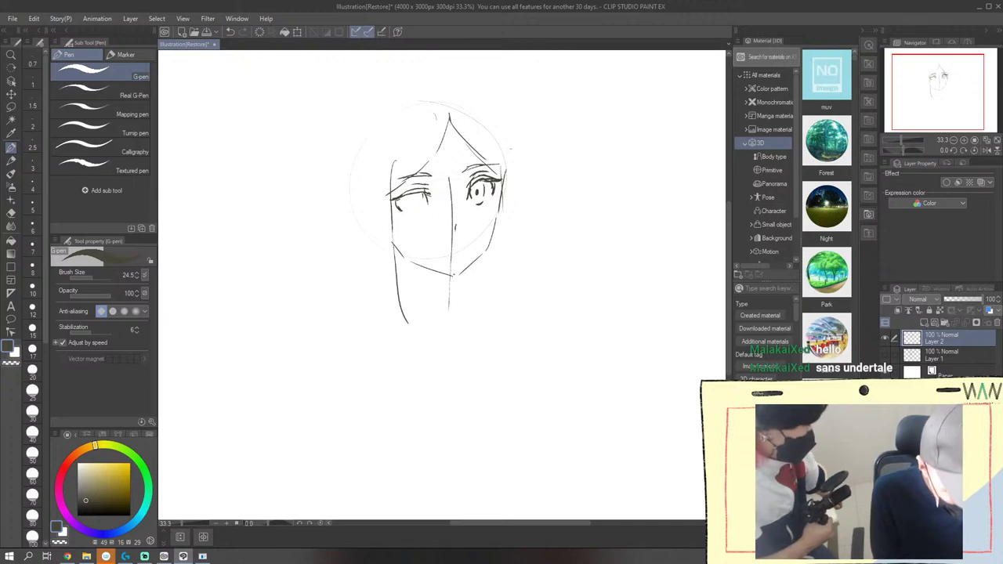
Draw the long right hair lock and curve the hair outline over the top of the head, redoing several strokes
left_click_drag(511, 163, 500, 319)
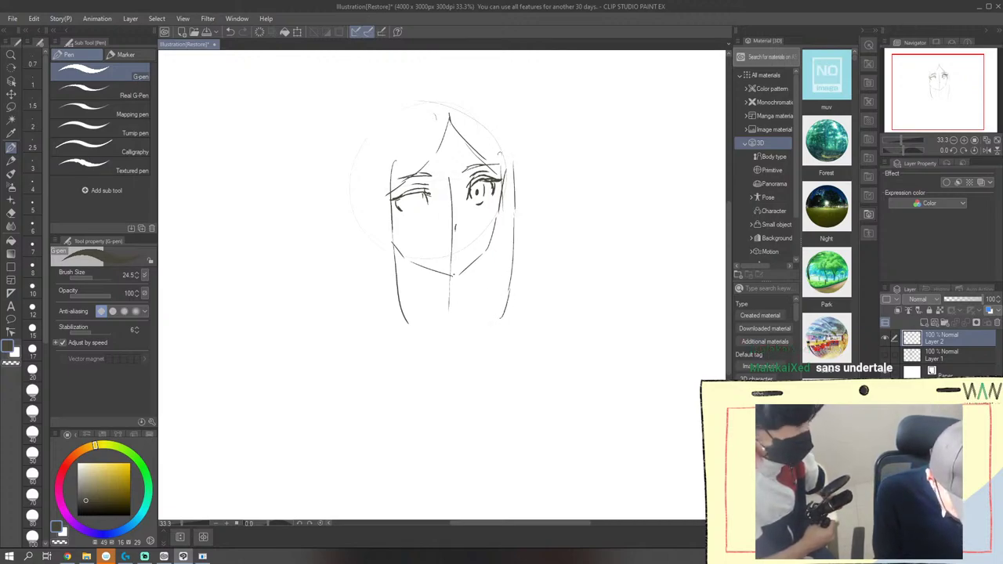
left_click_drag(499, 121, 514, 174)
left_click_drag(468, 99, 495, 122)
left_click(231, 32)
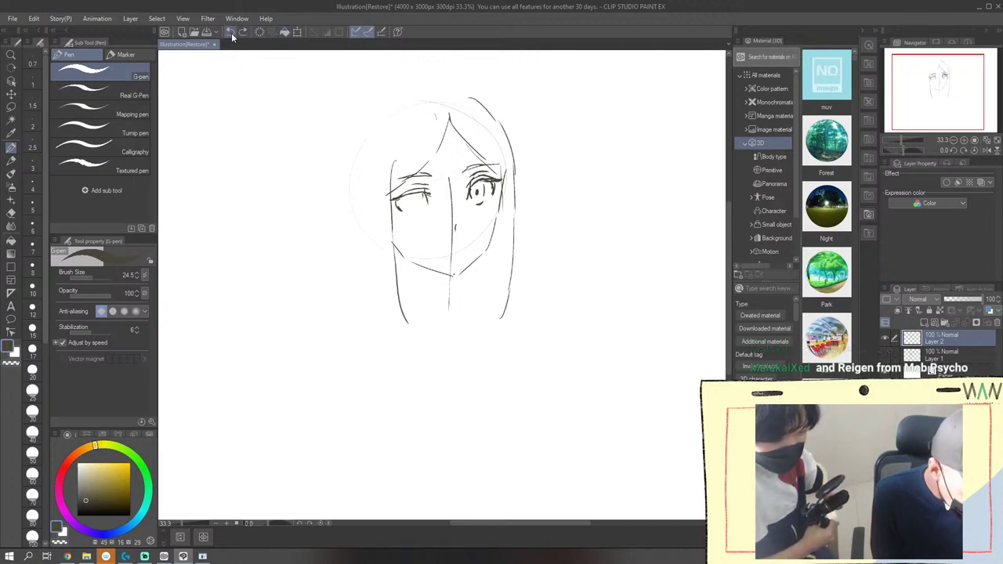
left_click(231, 32)
mouse_move(495, 119)
left_mouse_down()
mouse_move(457, 94)
mouse_move(487, 111)
mouse_move(442, 102)
mouse_move(466, 98)
mouse_move(397, 95)
left_mouse_up()
left_click(232, 31)
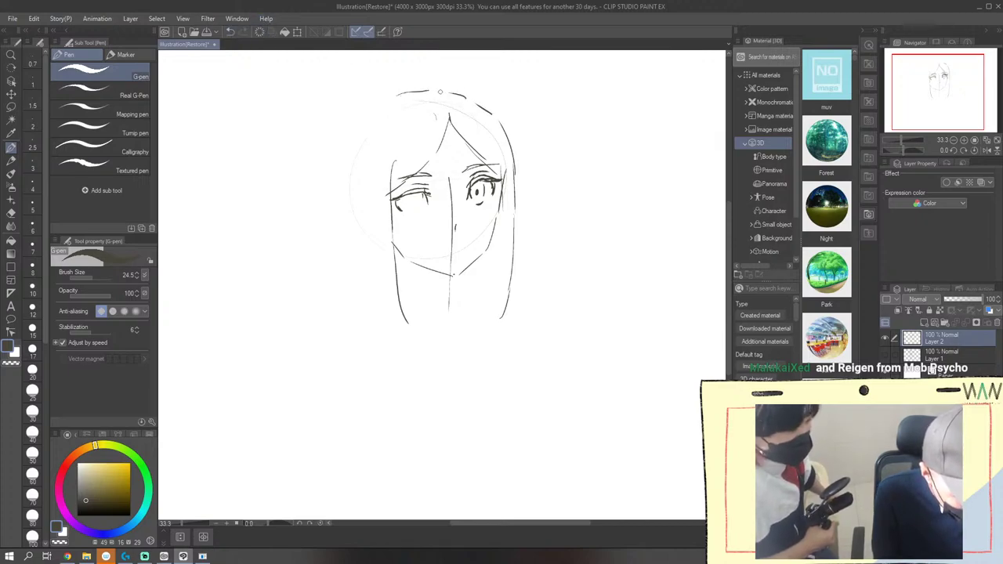
left_click(232, 31)
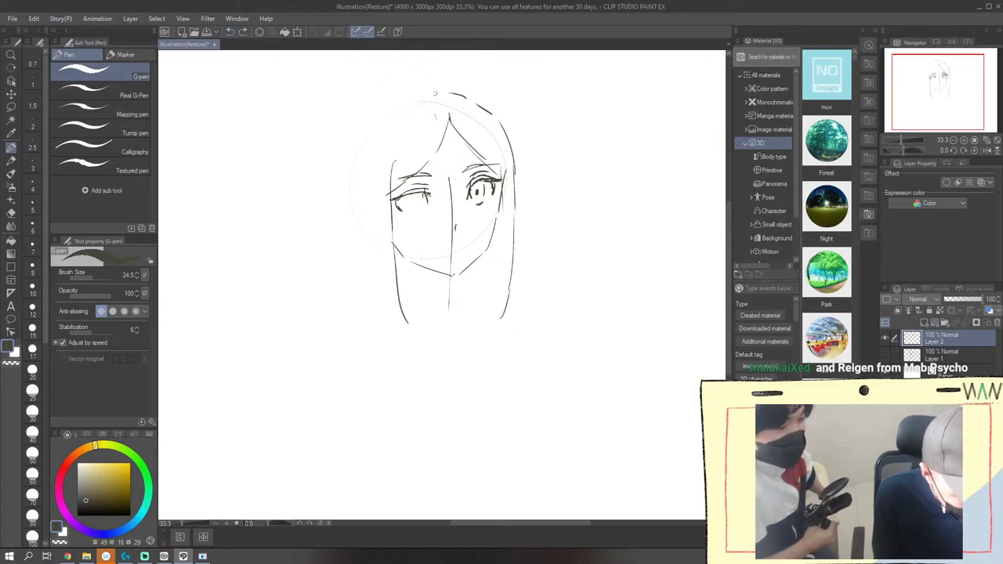
left_click_drag(435, 92, 380, 94)
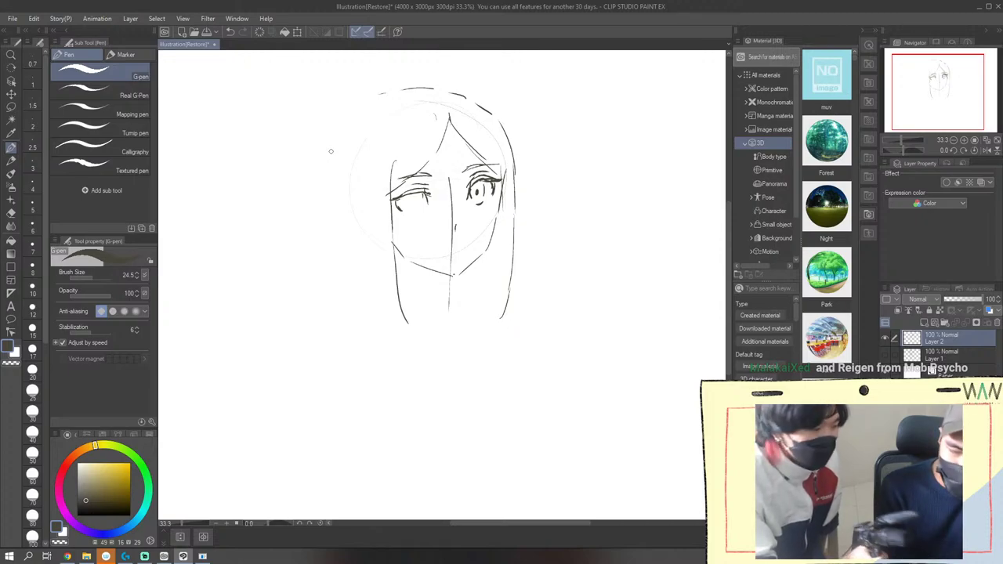
left_click(229, 31)
left_click_drag(387, 91, 372, 101)
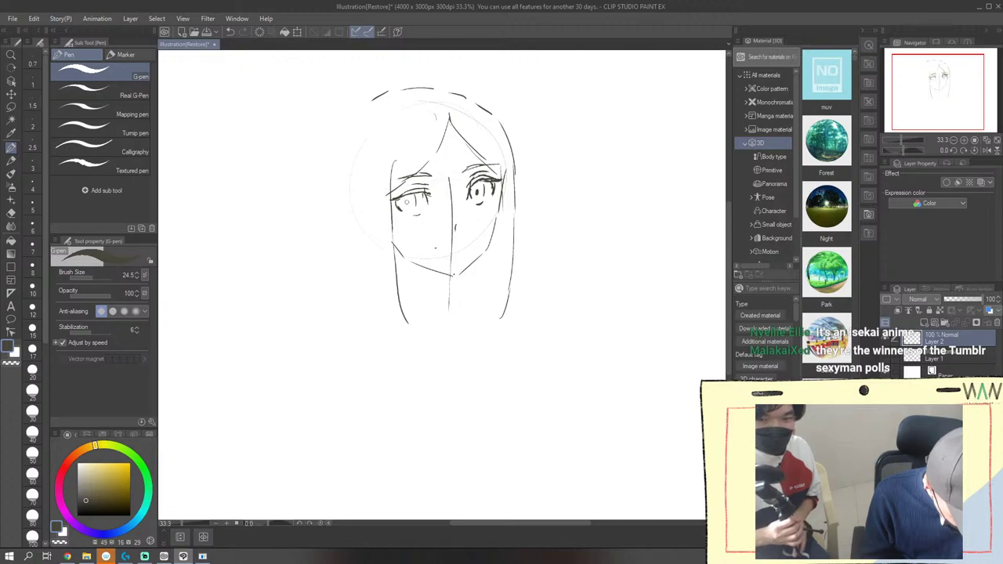
left_click(229, 31)
mouse_move(414, 194)
left_mouse_down()
mouse_move(413, 211)
mouse_move(401, 207)
left_mouse_up()
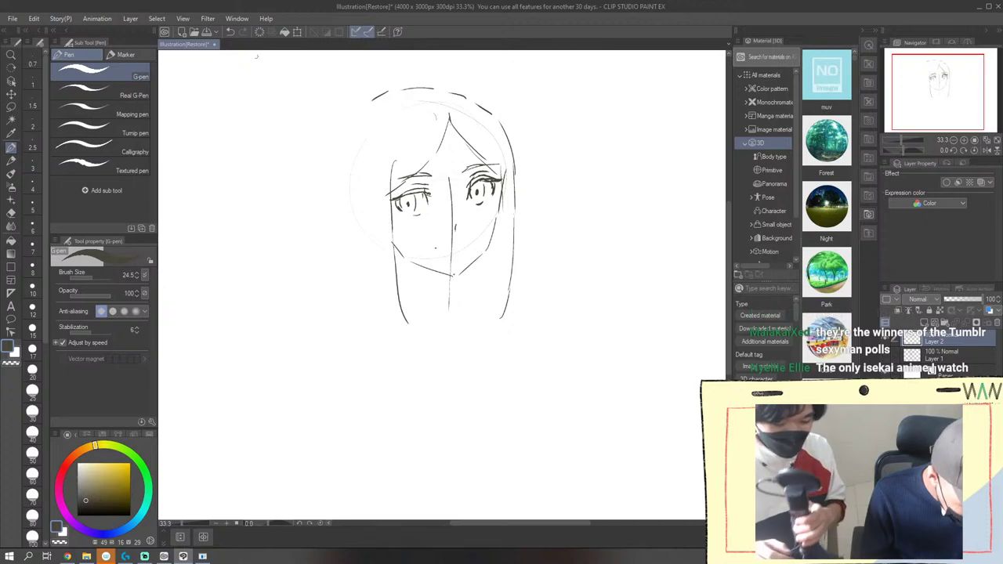
left_click(230, 33)
left_click(230, 33)
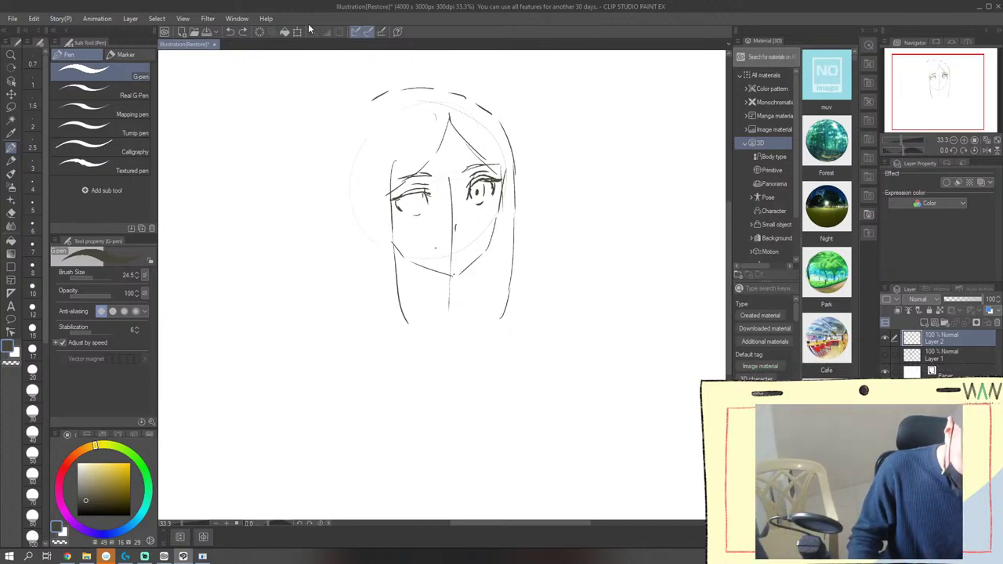
Draw slanted guidelines across the brows and beneath the eyes, and add the iris of the eye left of the centre line
left_click_drag(265, 521, 267, 520)
left_click_drag(190, 525, 178, 526)
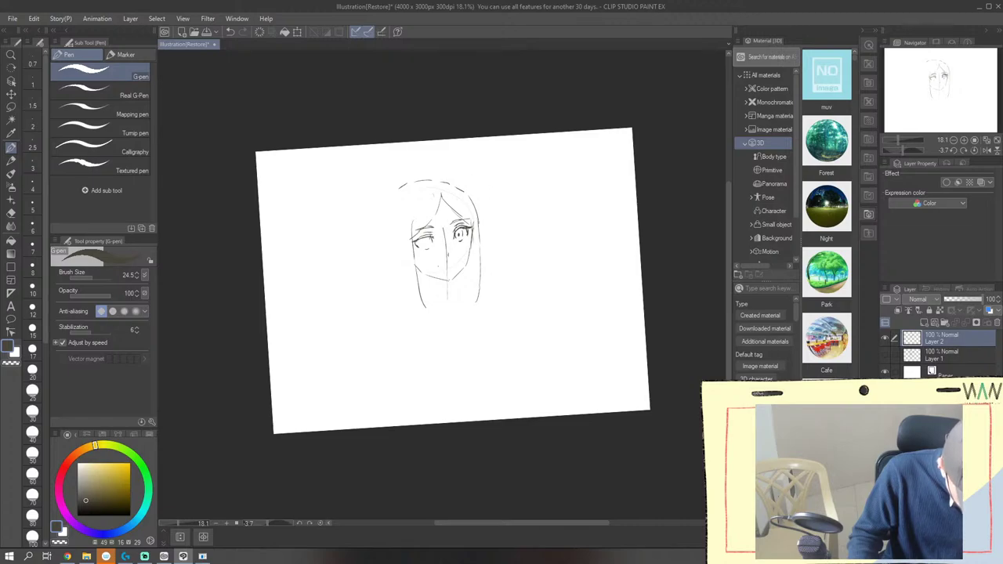
mouse_move(468, 217)
left_mouse_down()
mouse_move(434, 224)
mouse_move(436, 248)
left_mouse_up()
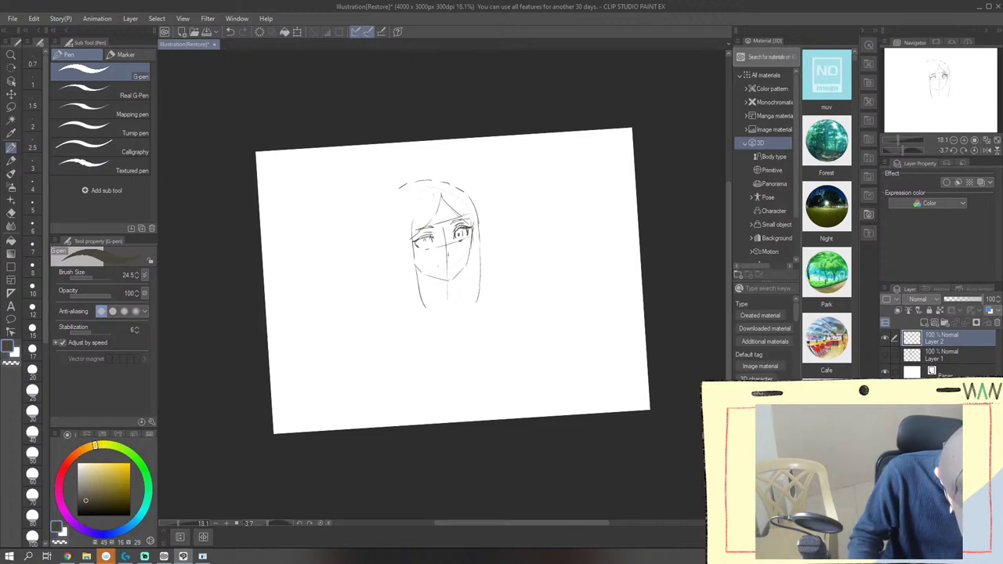
left_click(229, 31)
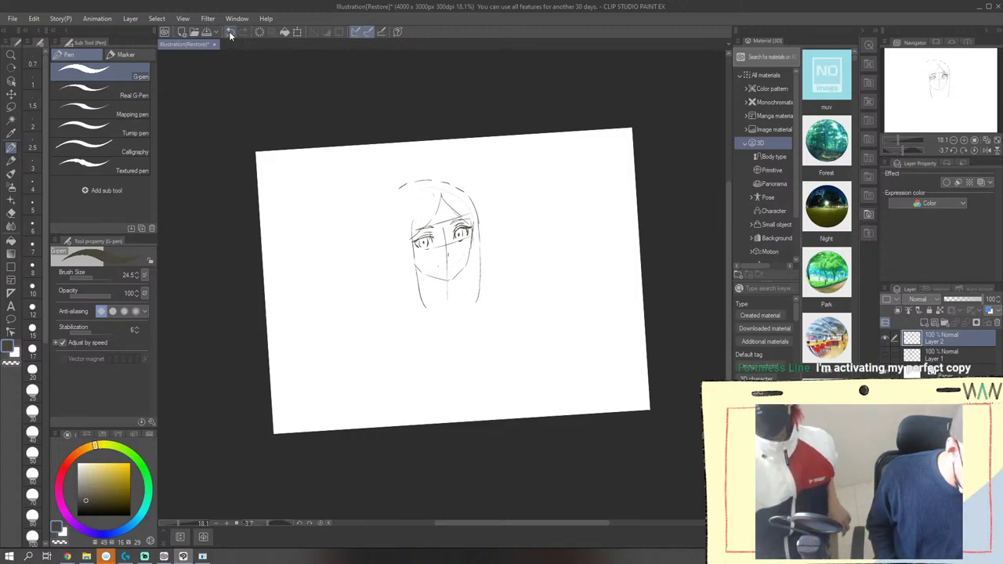
Erase the hair outline over the top of the head with the Hard eraser, and switch to the Pencil
key("e")
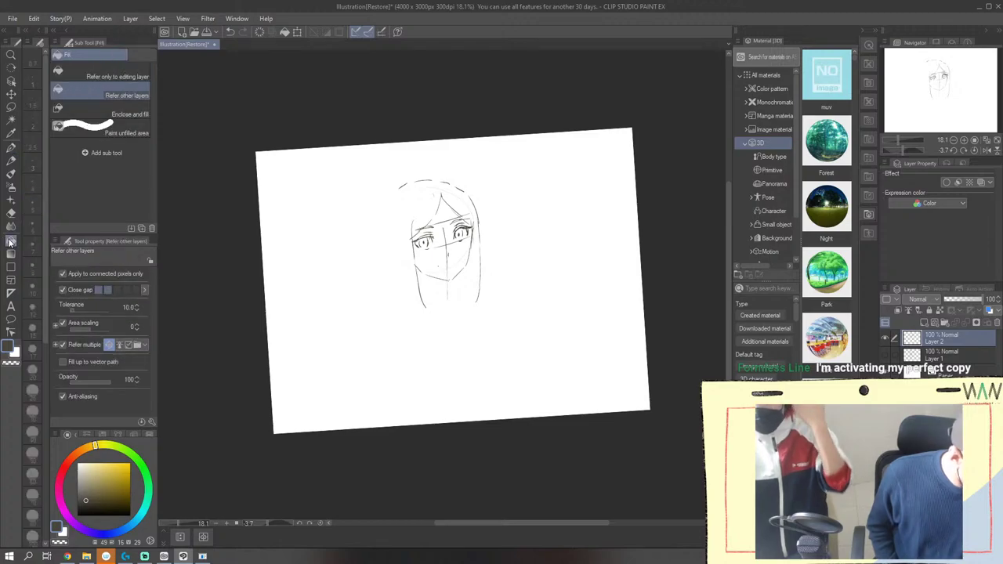
mouse_move(406, 186)
left_mouse_down()
mouse_move(452, 187)
mouse_move(477, 221)
left_mouse_up()
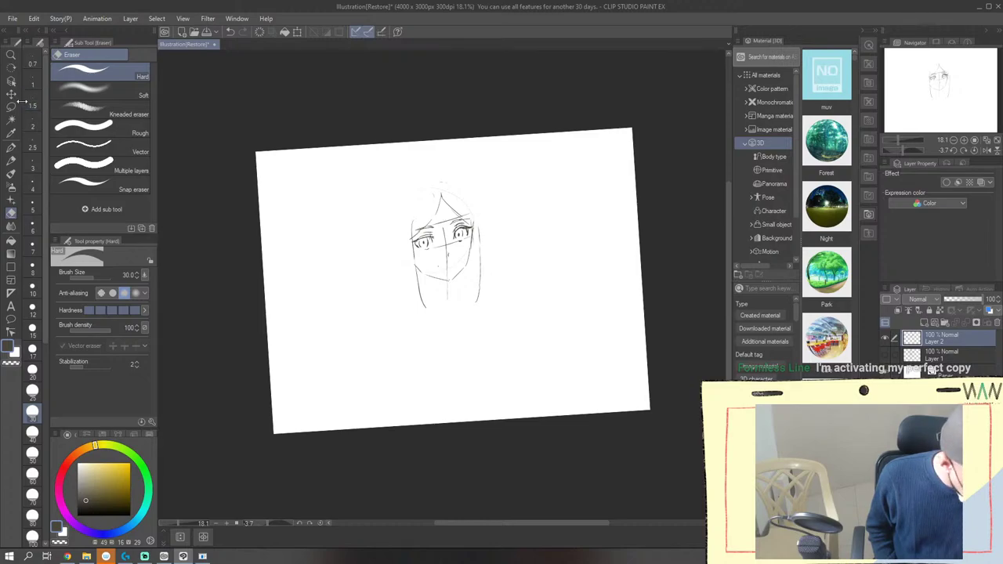
left_click(11, 159)
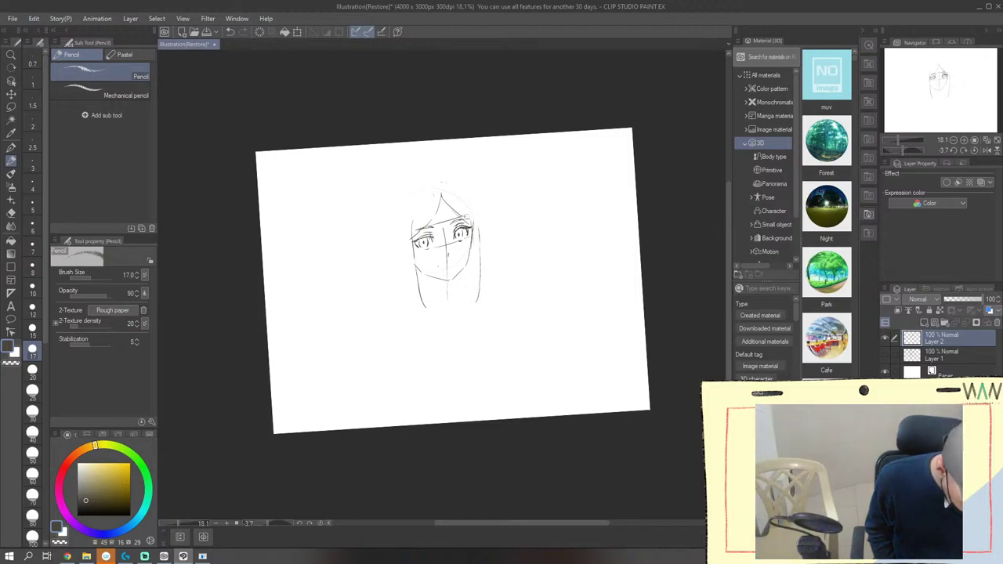
key("e")
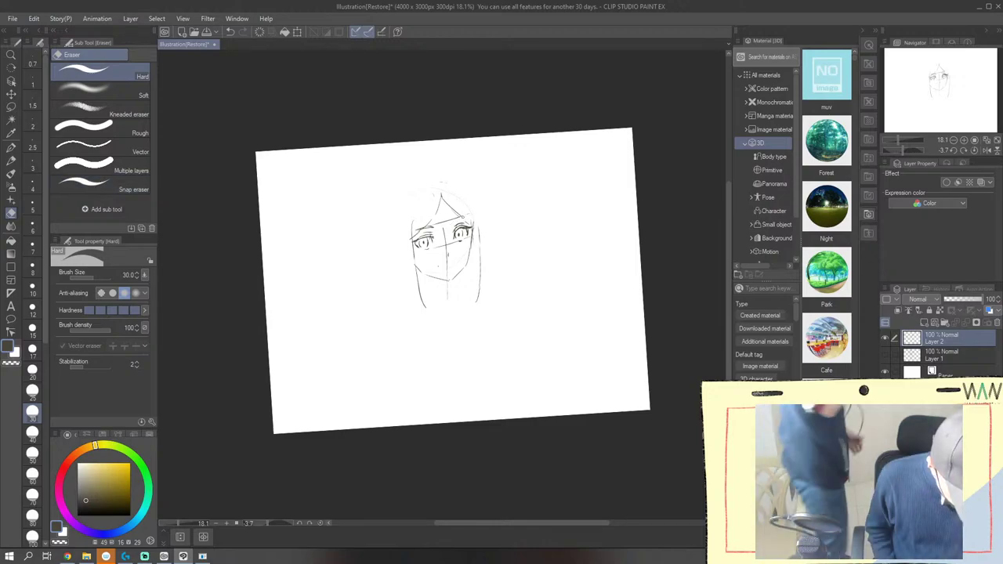
left_click(11, 174)
left_click(11, 146)
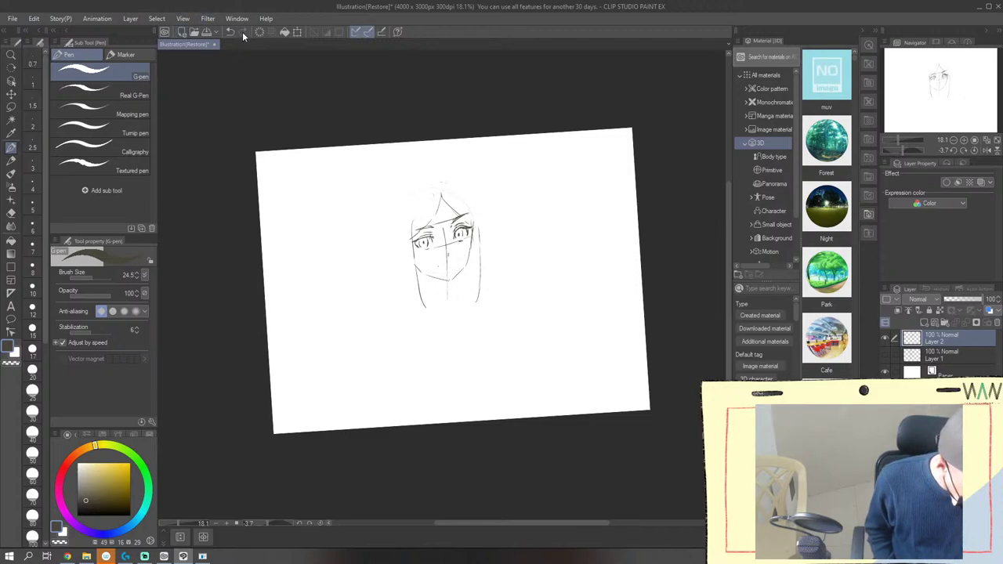
left_click(11, 213)
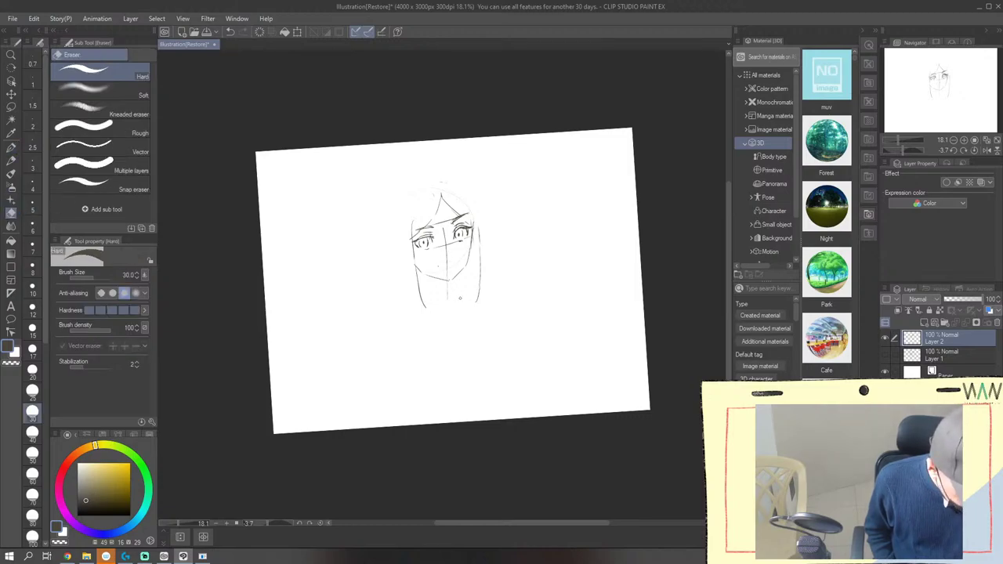
left_click(11, 161)
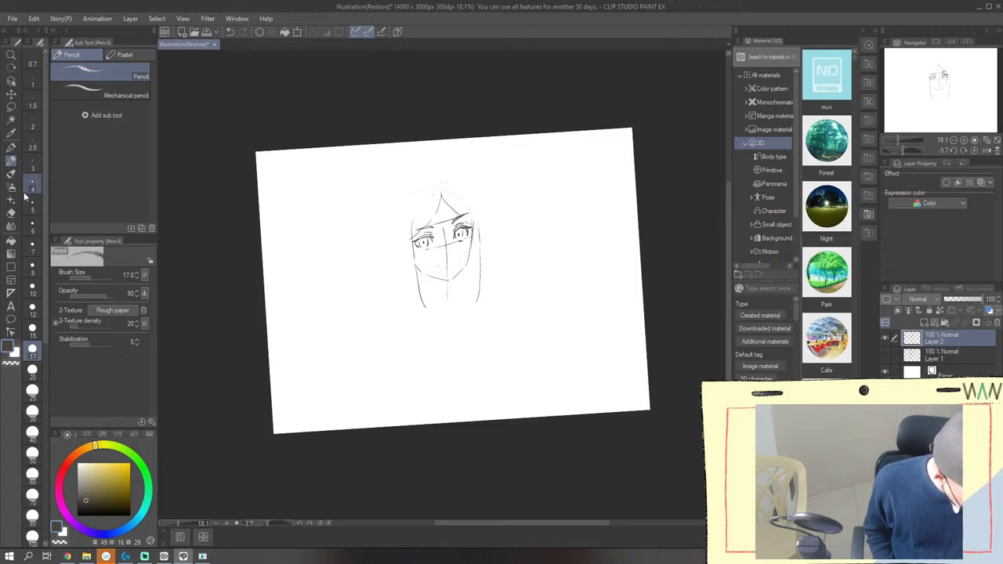
left_click(11, 174)
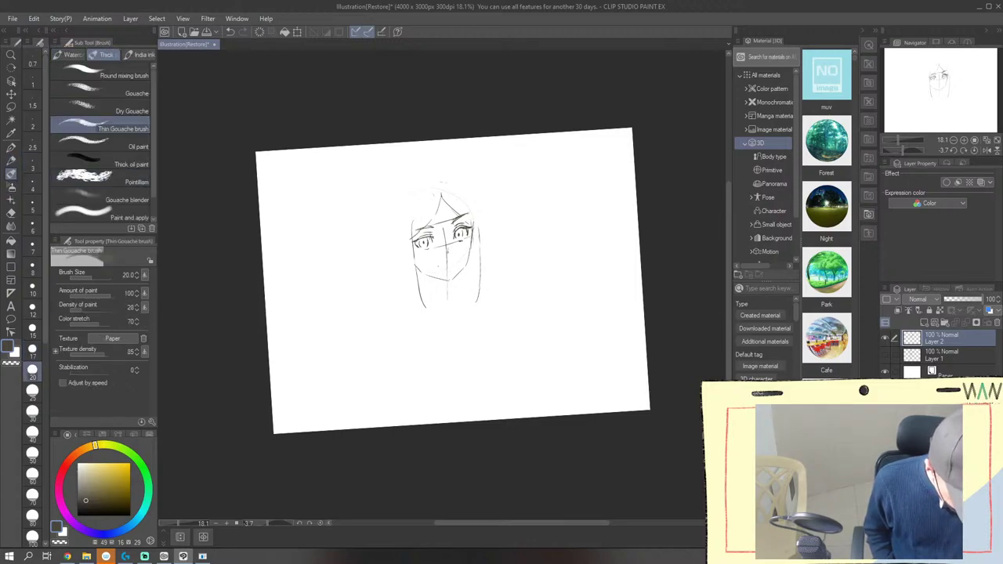
Redraw the jaw and chin line with the G-pen, retrying the strokes, and add a short mouth line beneath the nose
left_click(11, 147)
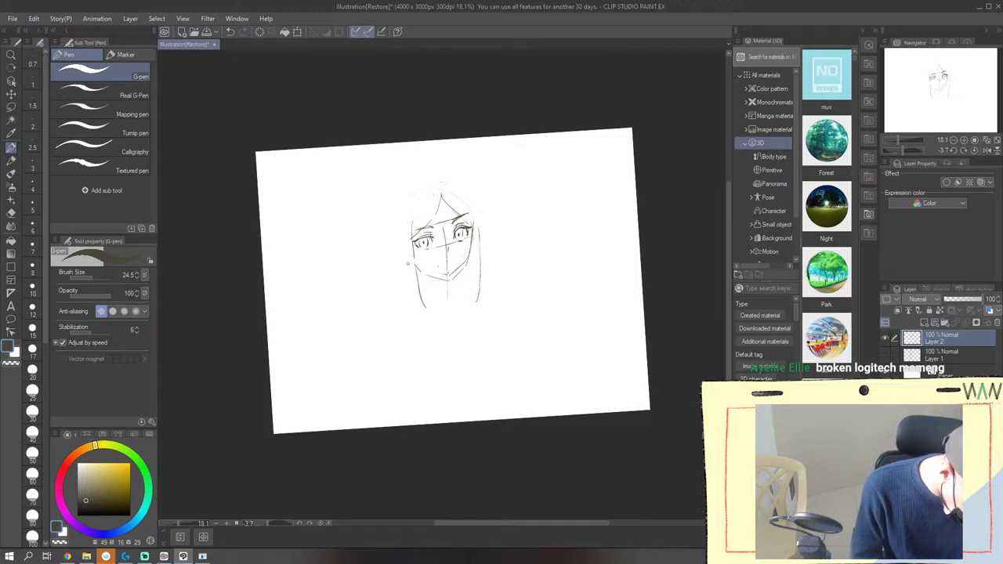
left_click_drag(423, 268, 450, 277)
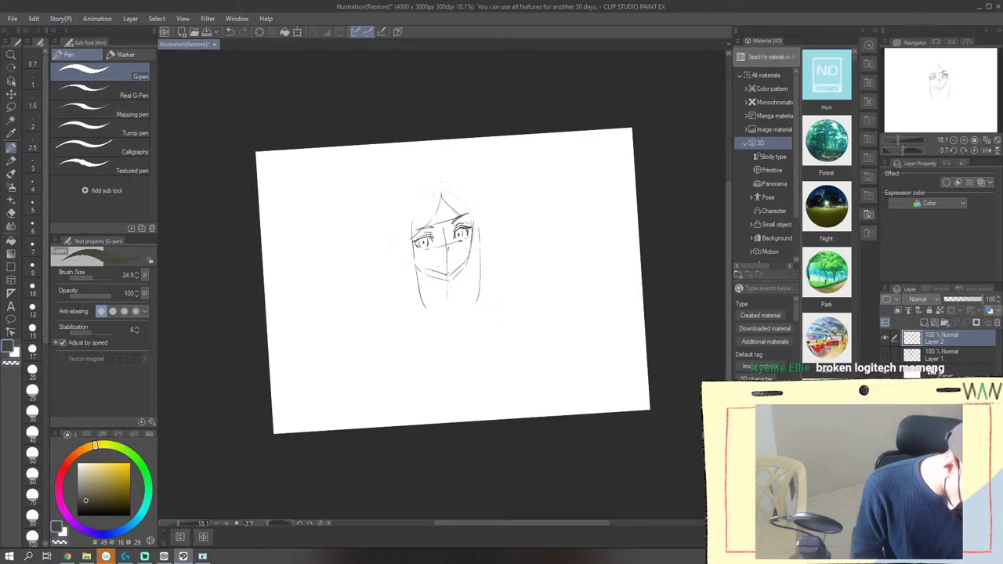
left_click(230, 32)
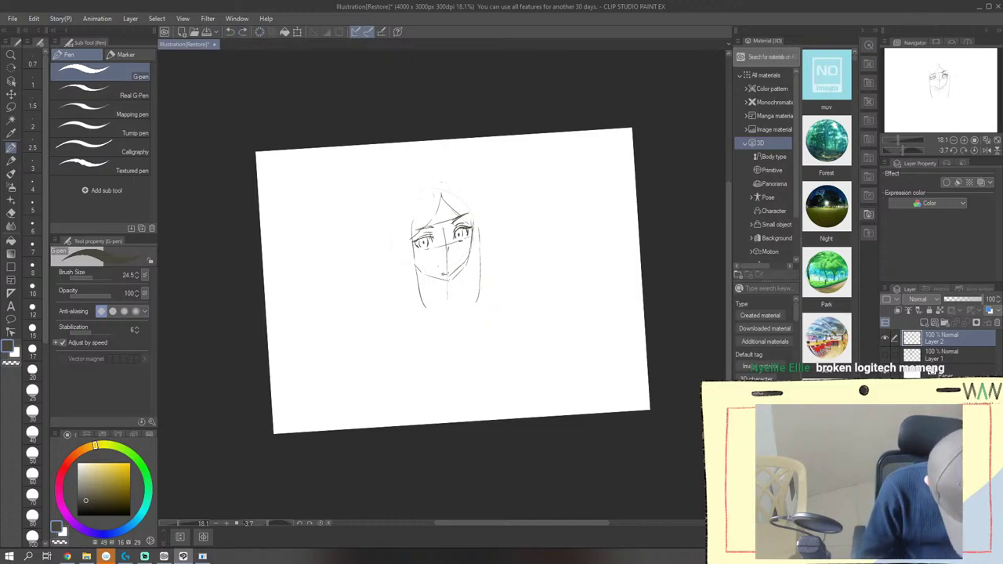
left_click_drag(429, 272, 443, 275)
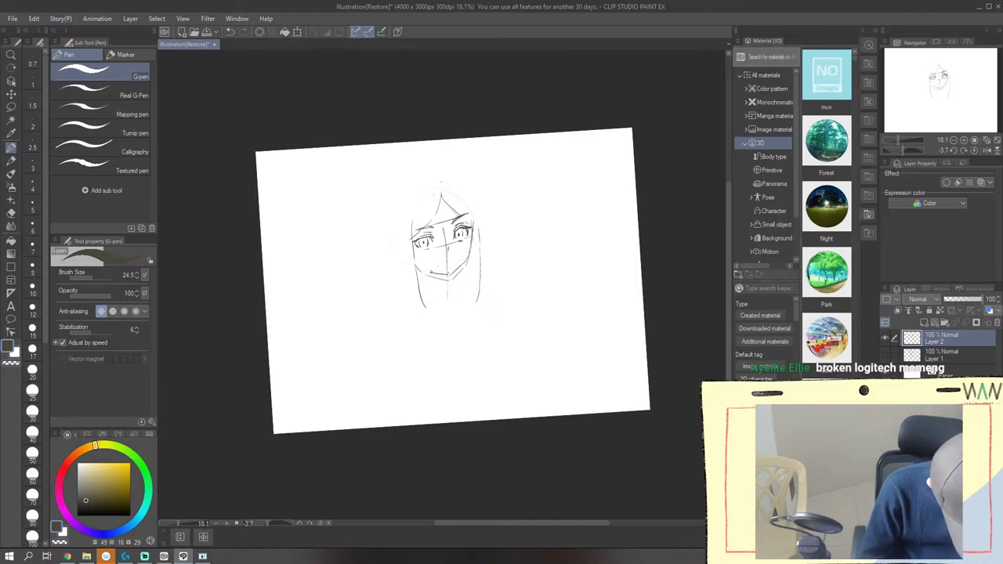
left_click(230, 32)
left_click(243, 32)
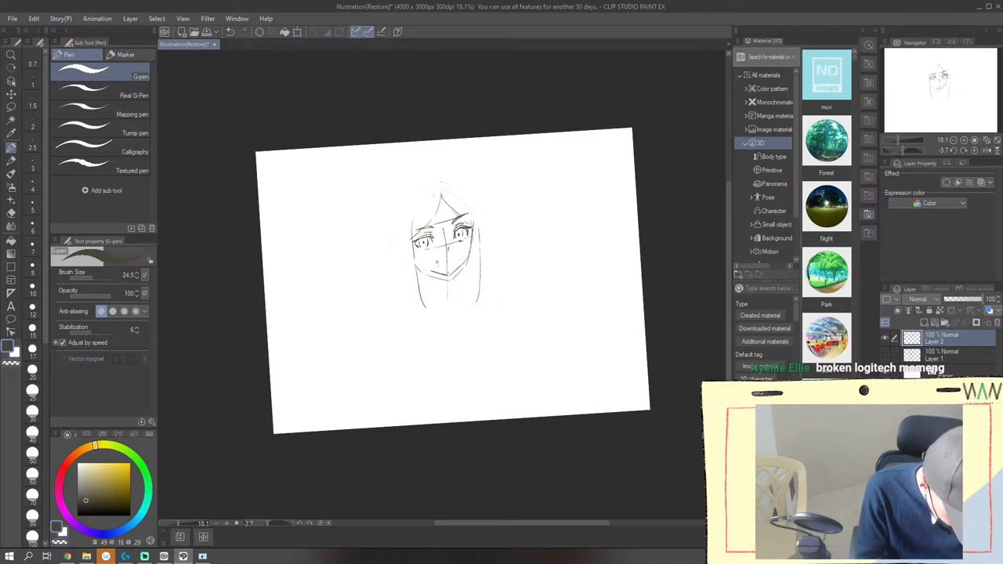
left_click_drag(440, 263, 453, 259)
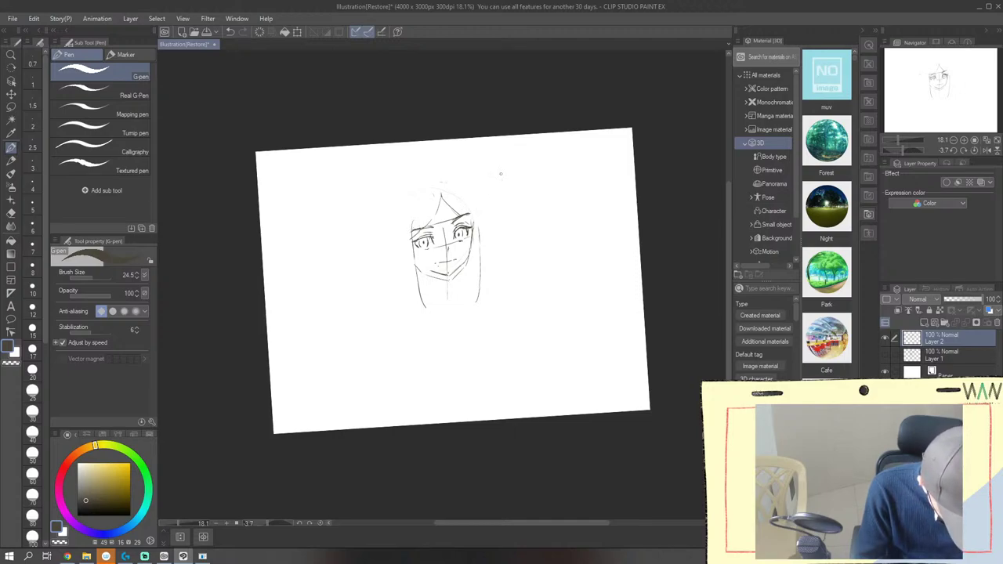
Sketch the hair outline from the right side lock up over the crown, undoing and redrawing strokes
left_click_drag(468, 198, 478, 233)
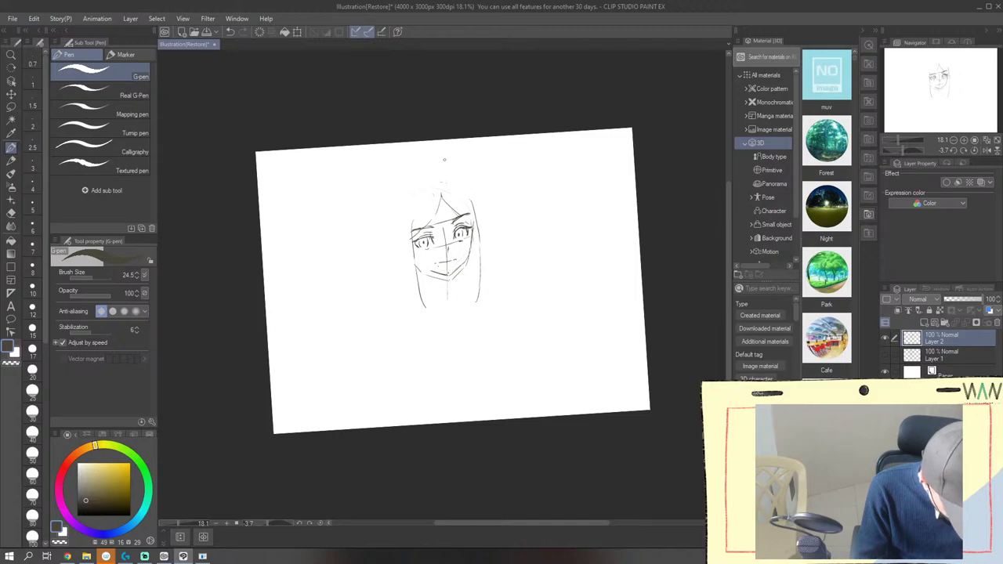
key("ctrl+z")
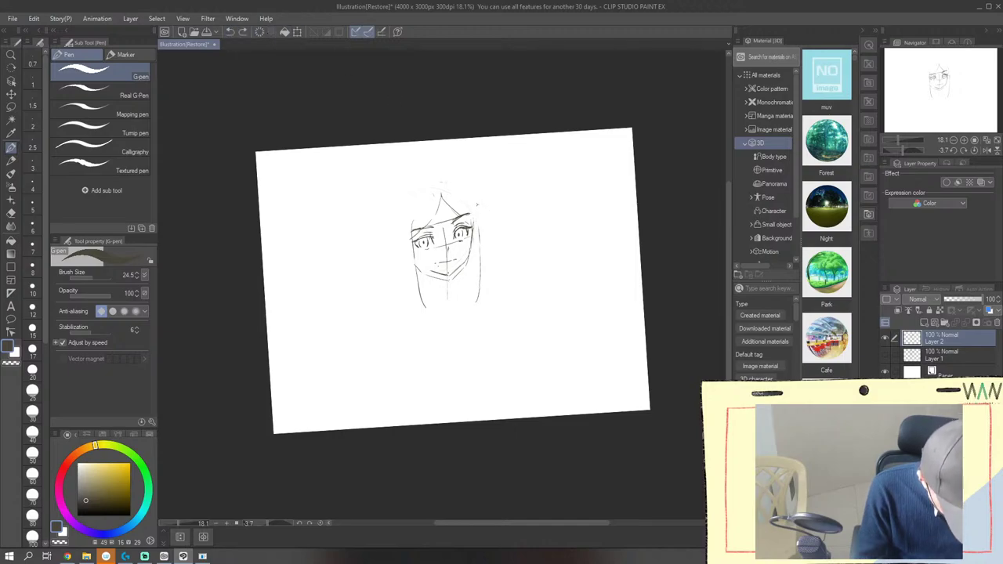
left_click_drag(477, 205, 479, 246)
left_click_drag(477, 210, 442, 179)
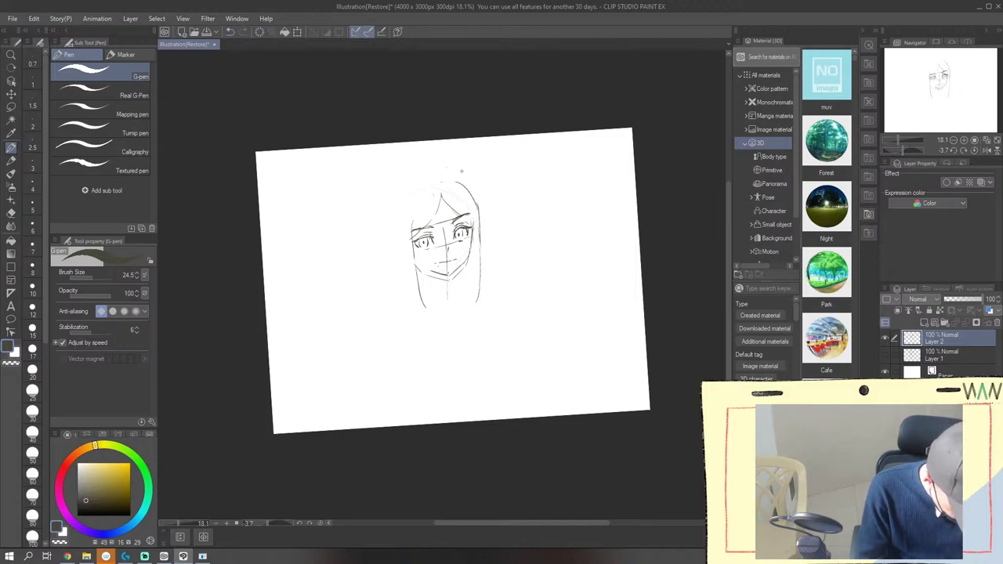
left_click(230, 31)
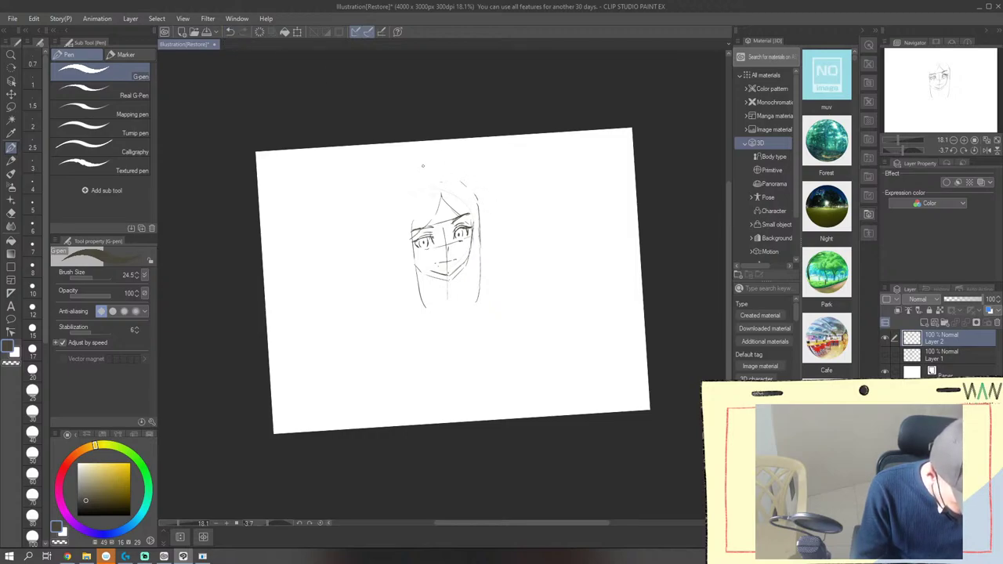
left_click_drag(436, 171, 421, 172)
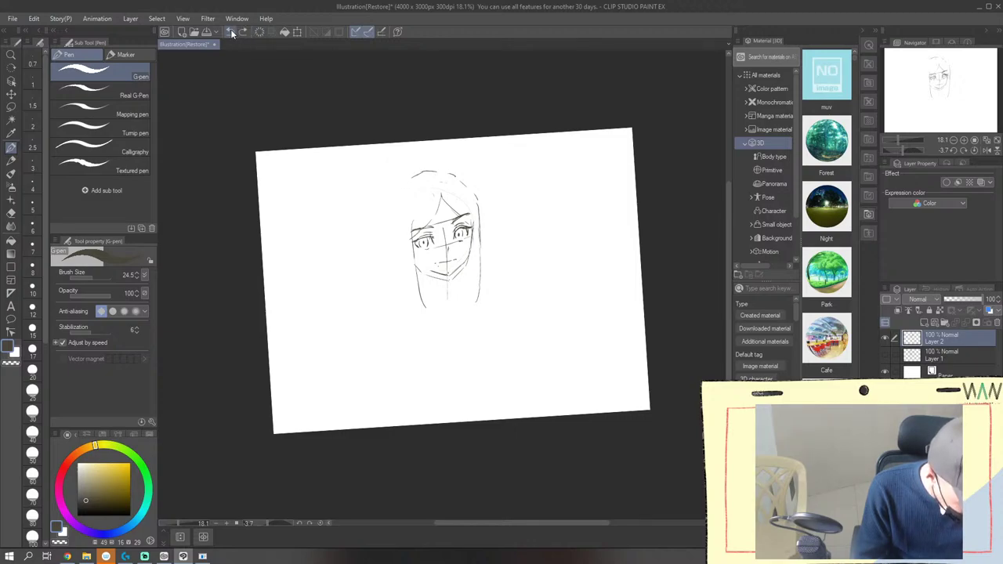
Extend the hair outline down the left side of the head and add long inner lock strands on both sides
left_click_drag(418, 172, 390, 205)
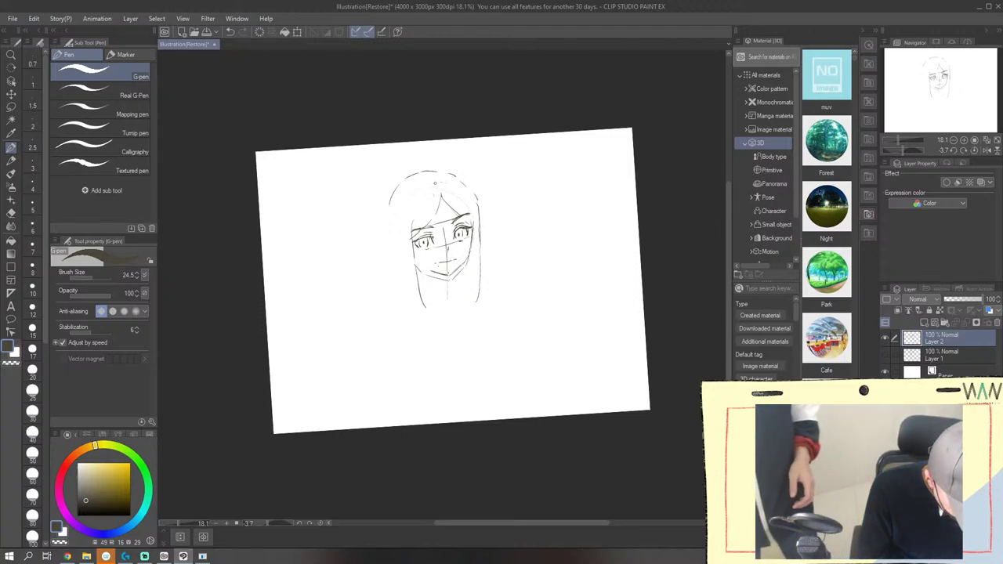
left_click_drag(390, 202, 391, 250)
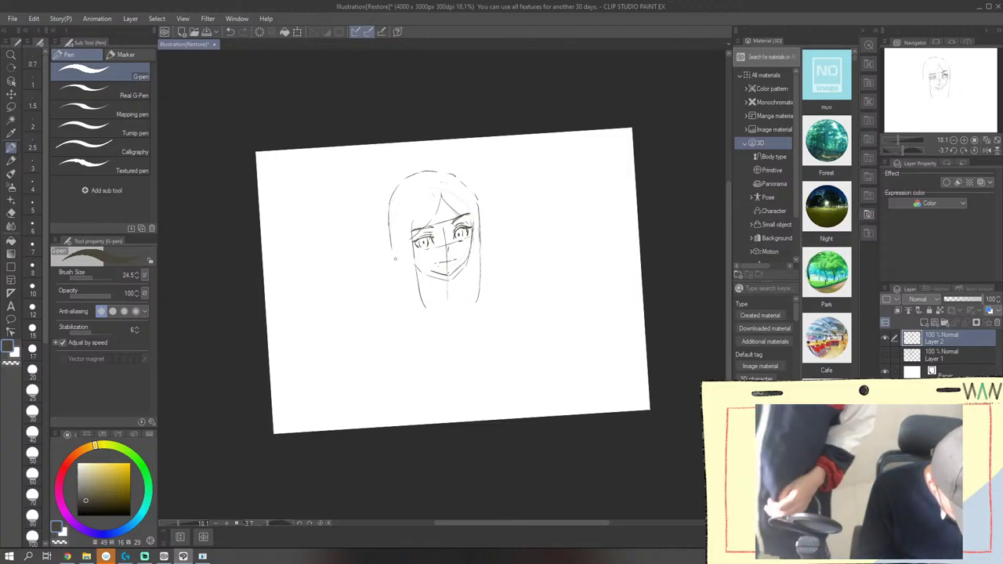
left_click_drag(395, 215, 412, 303)
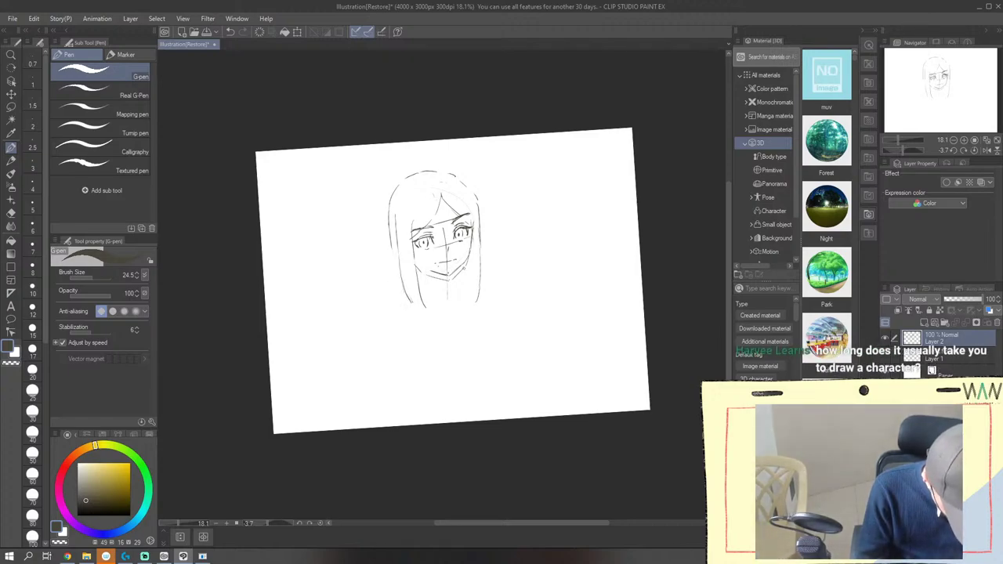
left_click_drag(466, 261, 466, 286)
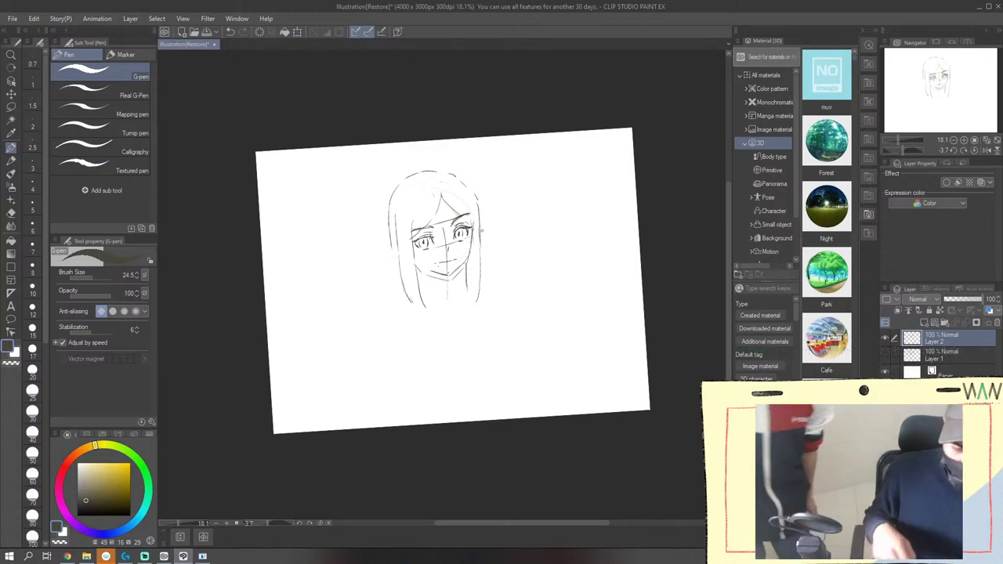
key("o")
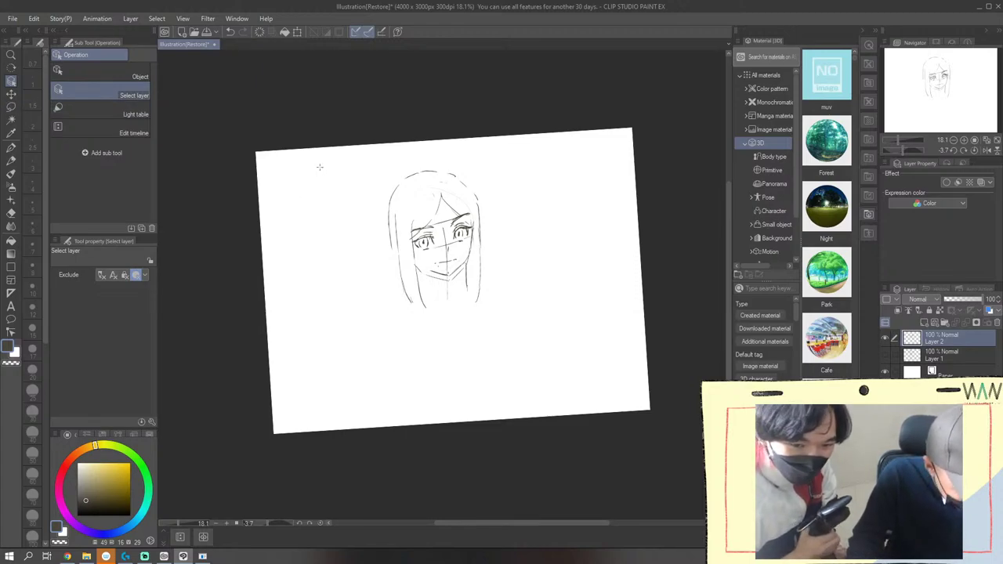
key("w")
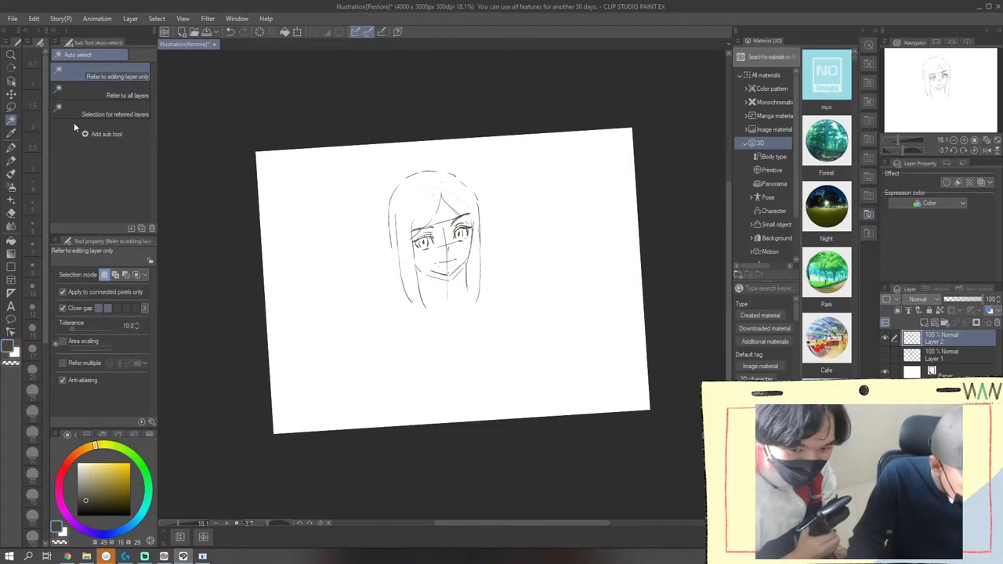
left_click(11, 174)
left_click(12, 160)
left_click(12, 148)
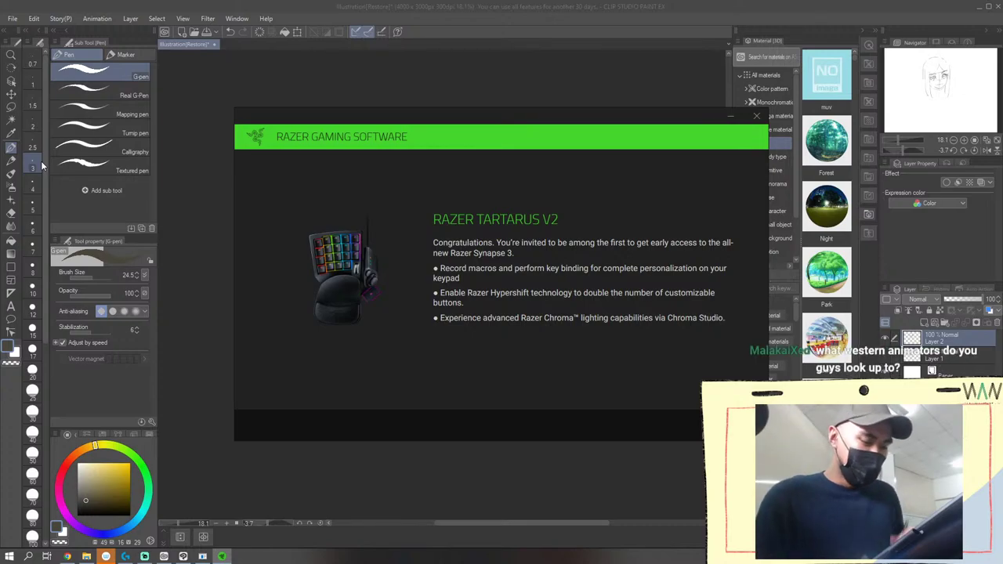
Cancel the Razer Tartarus V2 software installation and return to the drawing
left_click(756, 116)
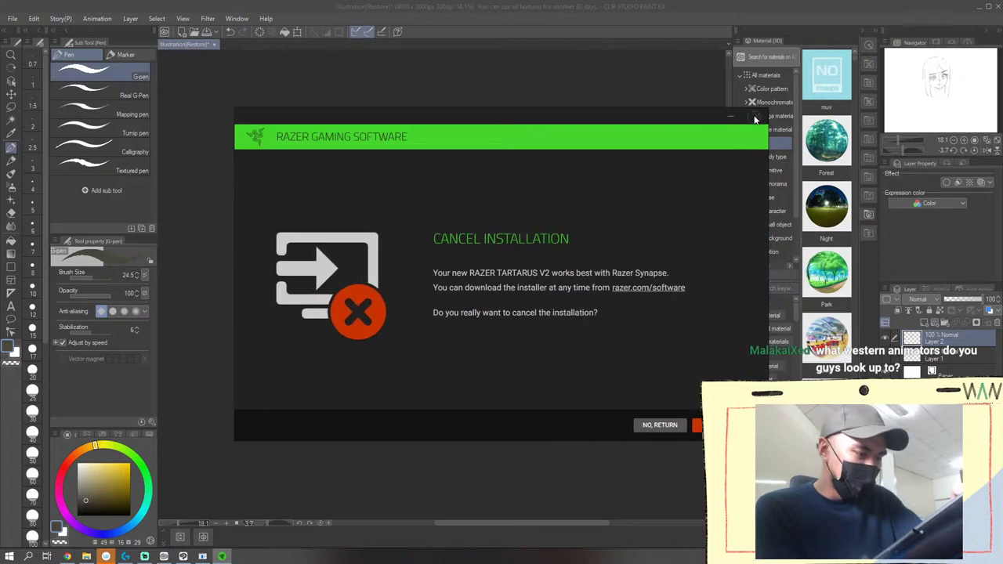
left_click(697, 429)
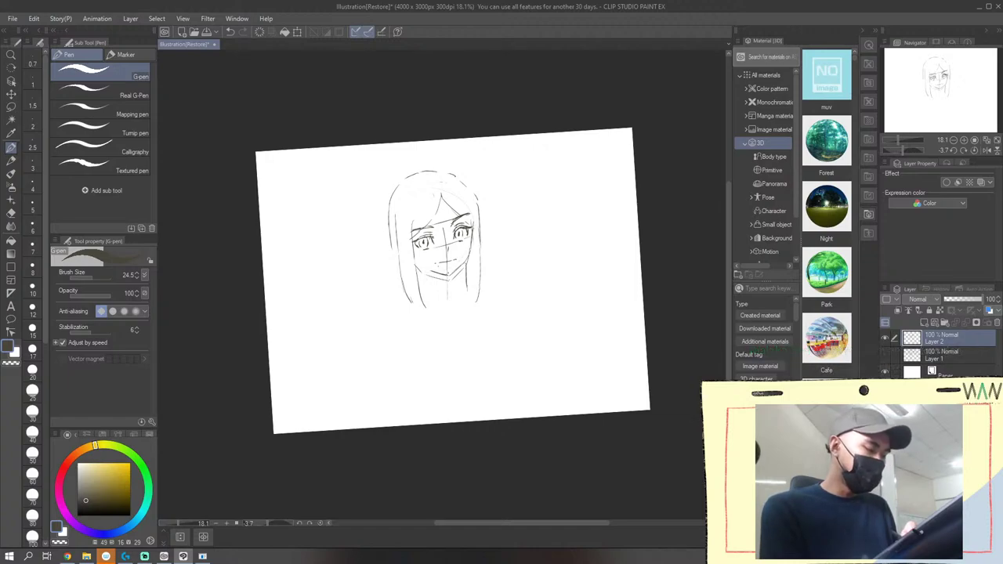
left_click(9, 557)
left_click(9, 557)
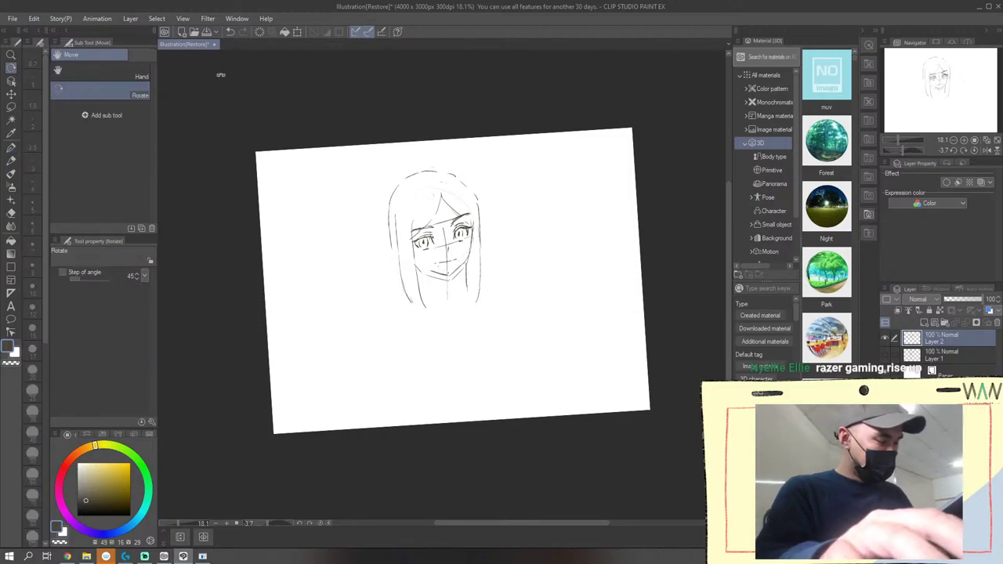
left_click(11, 212)
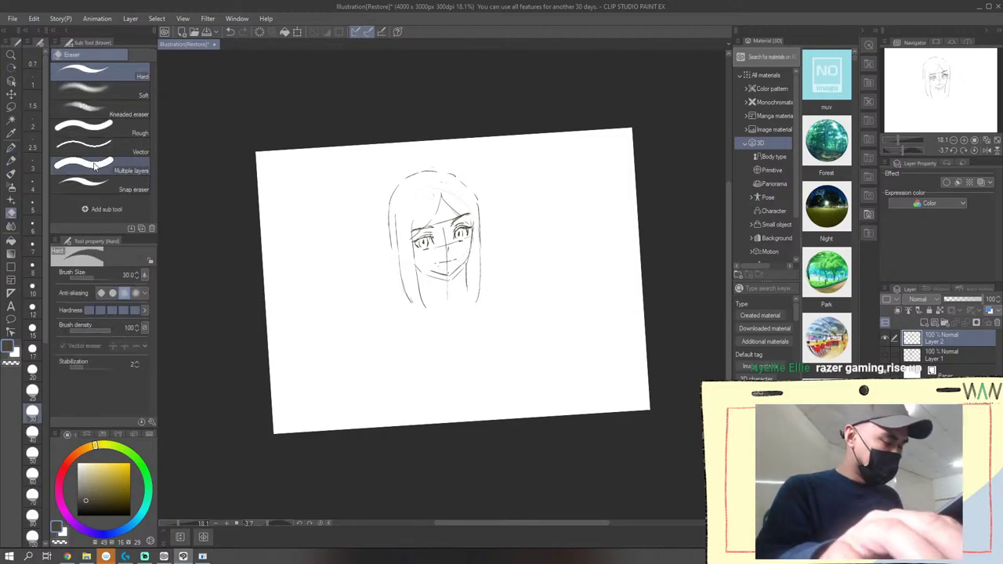
key("w")
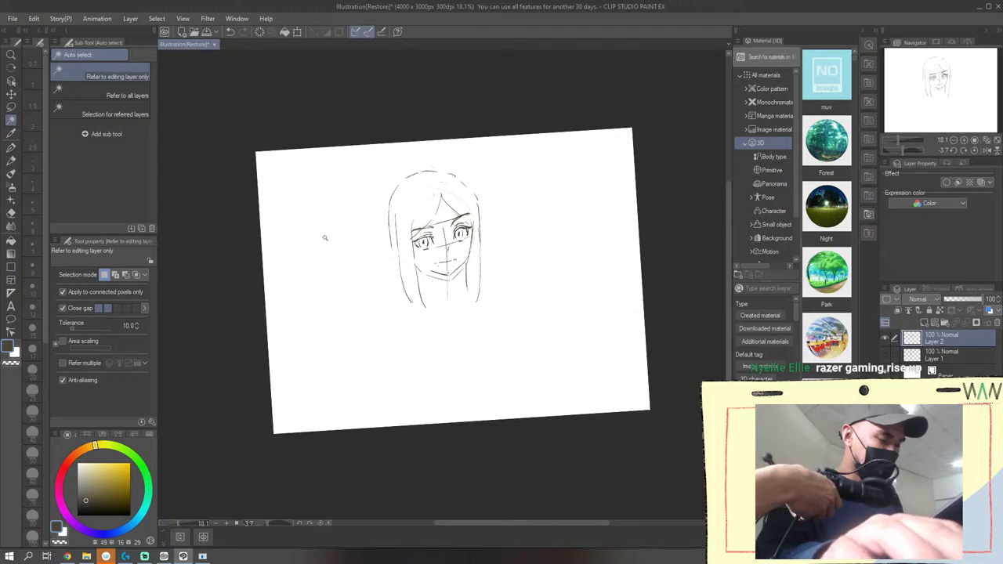
left_click(314, 197)
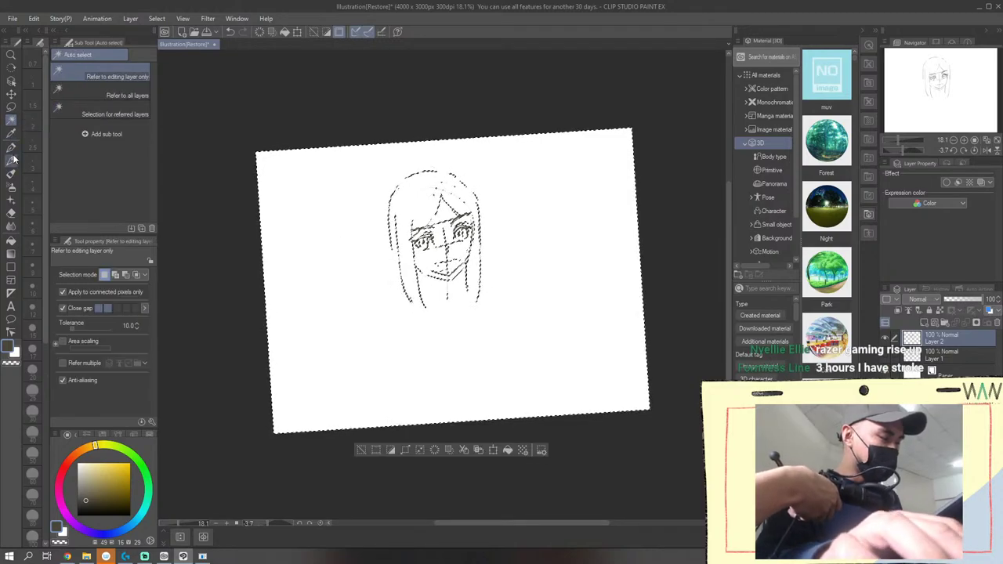
left_click(12, 147)
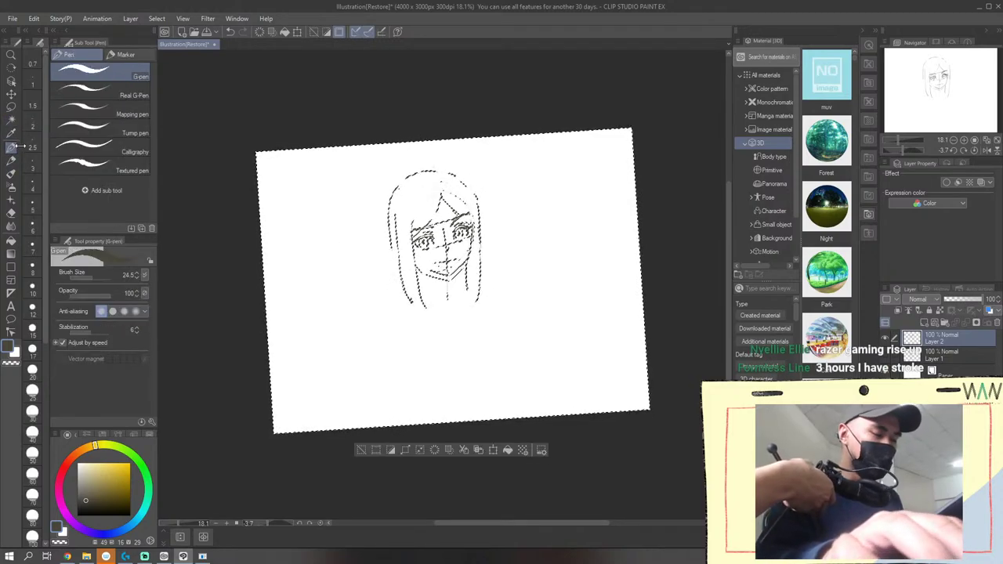
left_click(11, 123)
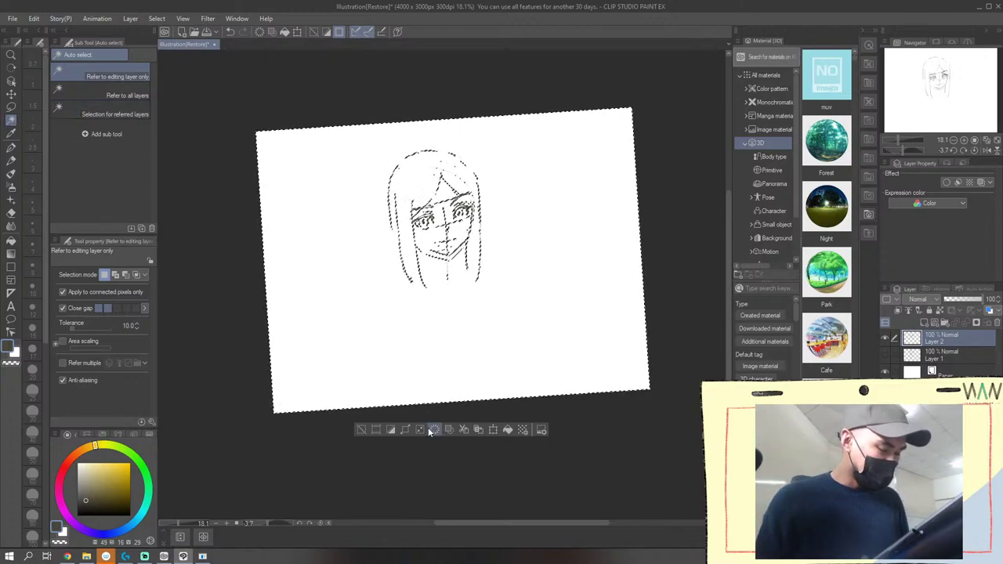
left_click(434, 429)
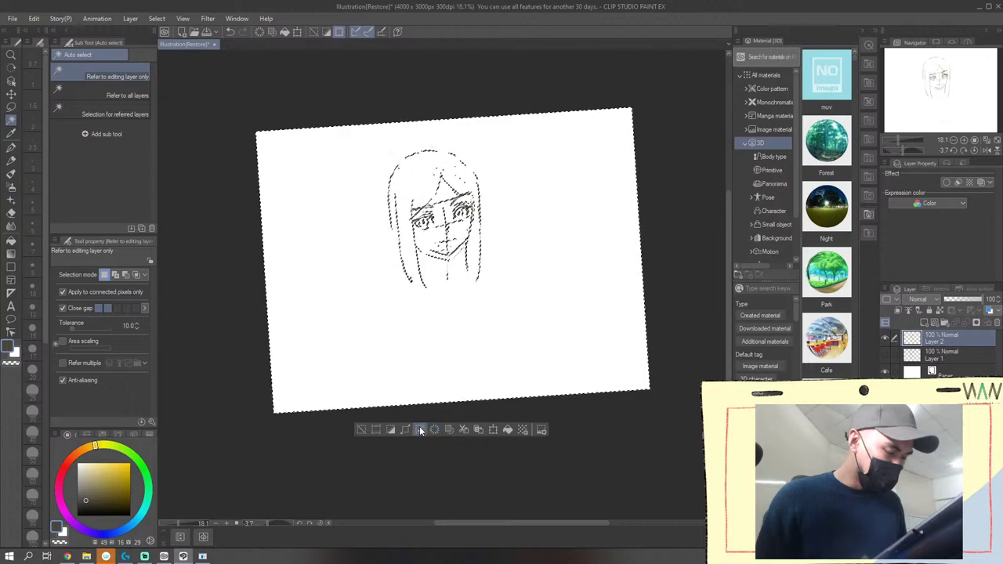
left_click(381, 423)
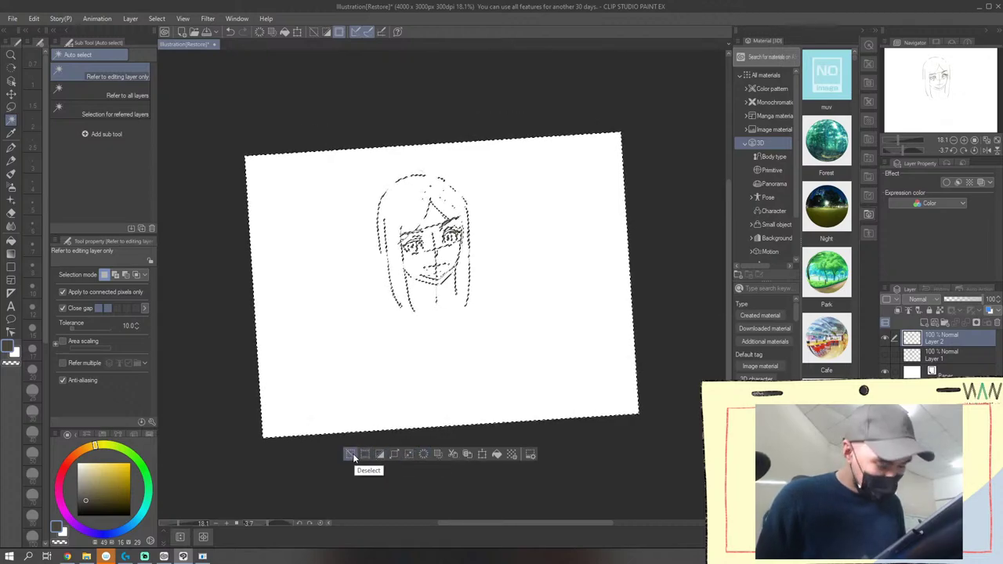
left_click(353, 453)
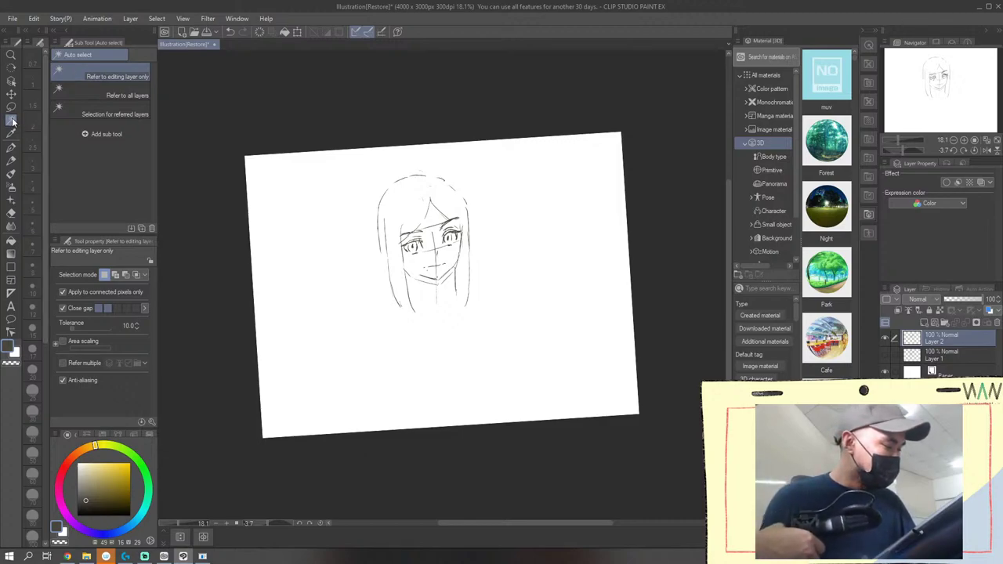
Draw a practice circle with the G-pen beside the face and darken its upper-right edge
left_click(11, 162)
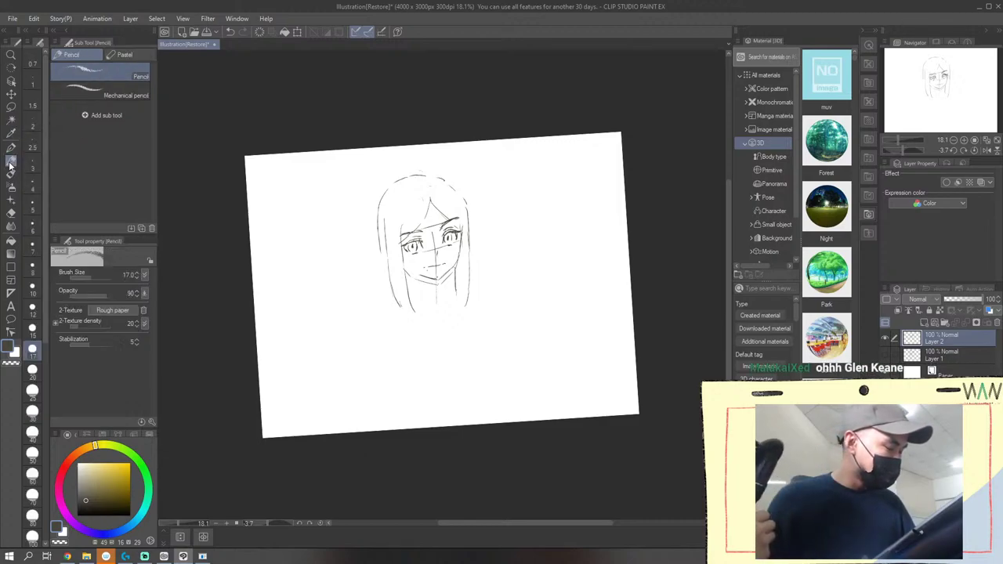
left_click(11, 148)
mouse_move(332, 212)
left_mouse_down()
mouse_move(325, 262)
mouse_move(335, 210)
mouse_move(308, 207)
mouse_move(344, 205)
left_mouse_up()
left_click(230, 33)
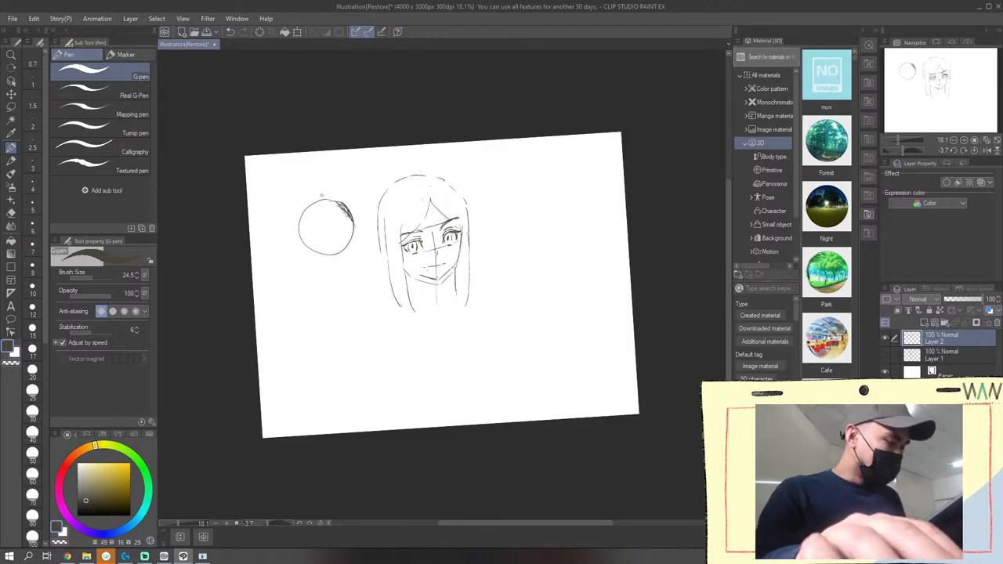
Auto-select the empty canvas around the drawings and sketch a small circle with the G-pen below the hair strands
key("w")
left_click(553, 193)
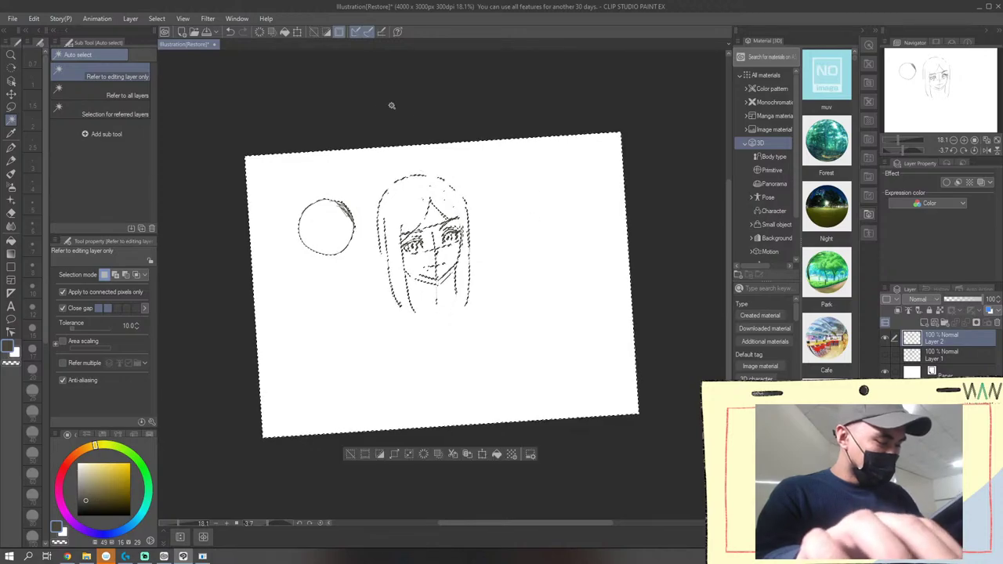
left_click(13, 149)
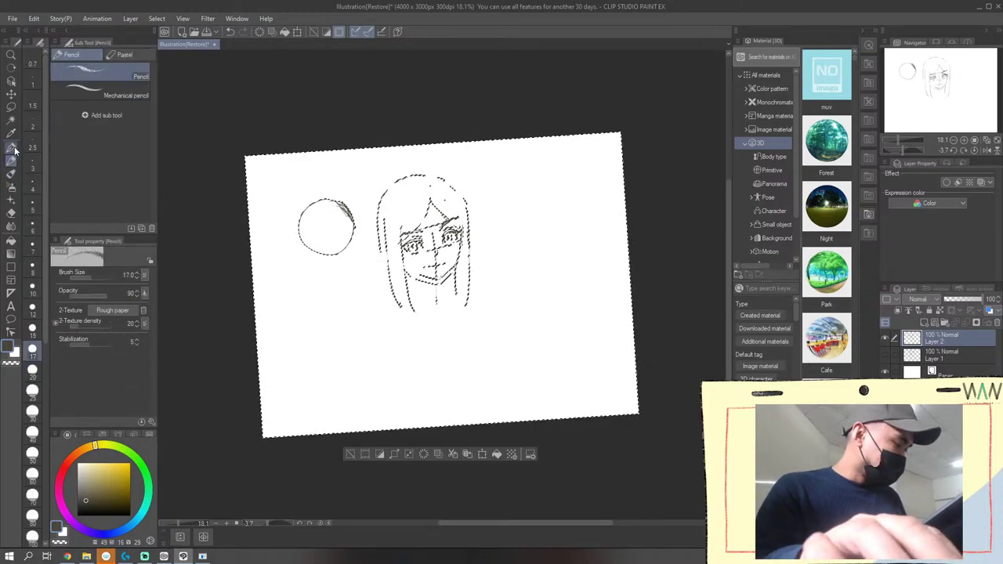
left_click(11, 146)
left_click_drag(400, 305, 401, 306)
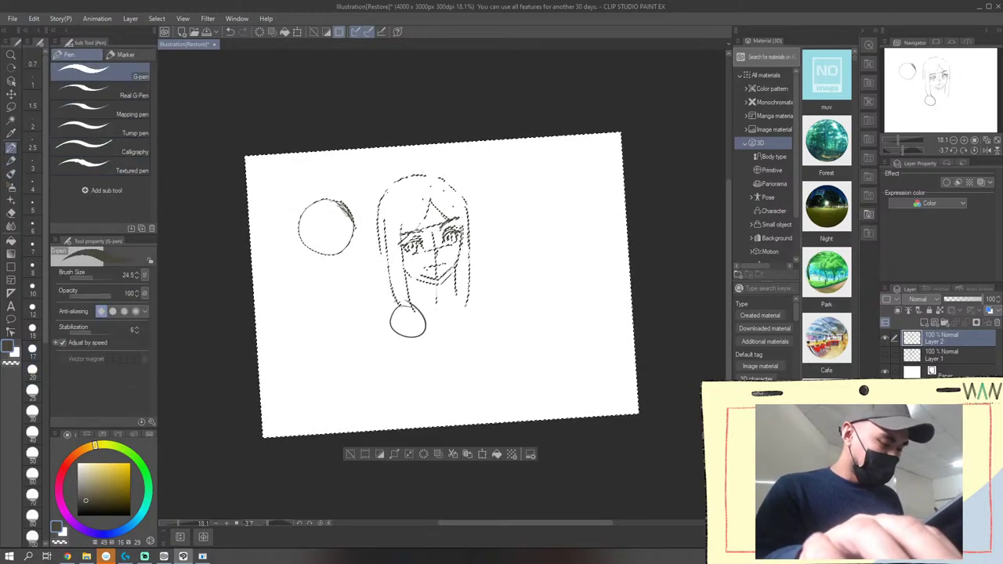
Clear the face and practice circles from Layer 2, then remove the selection
left_click(424, 454)
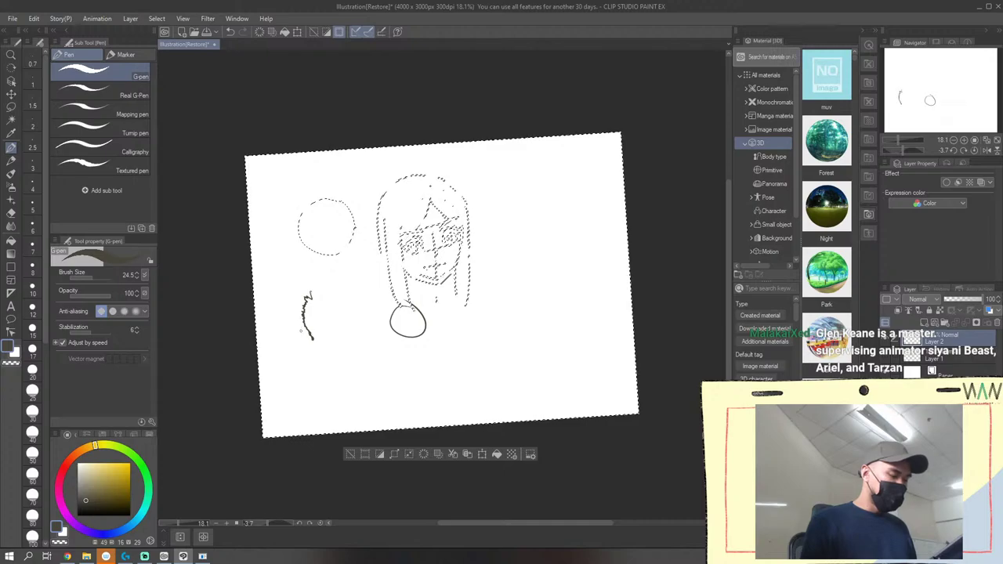
left_click(259, 33)
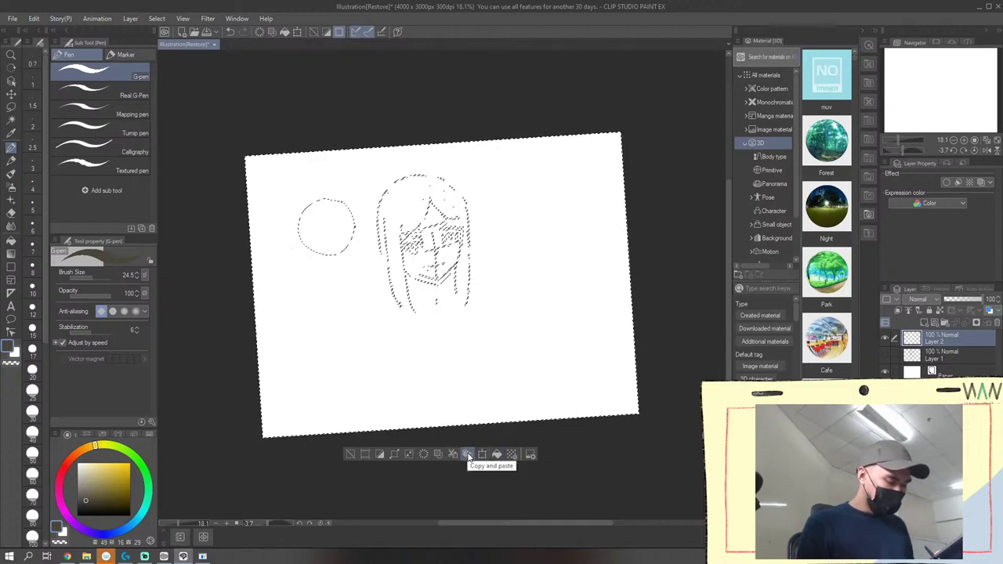
left_click(378, 455)
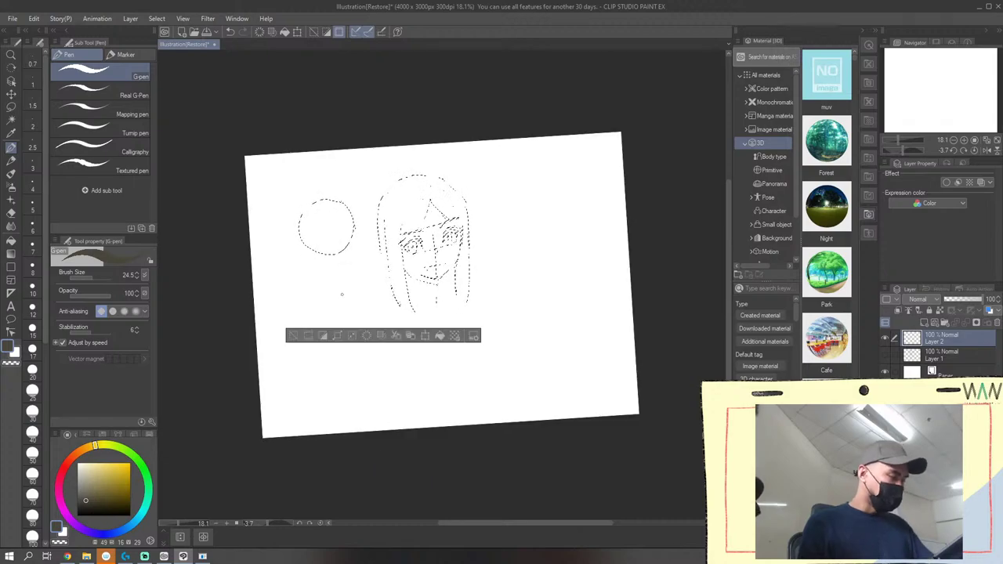
left_click(314, 32)
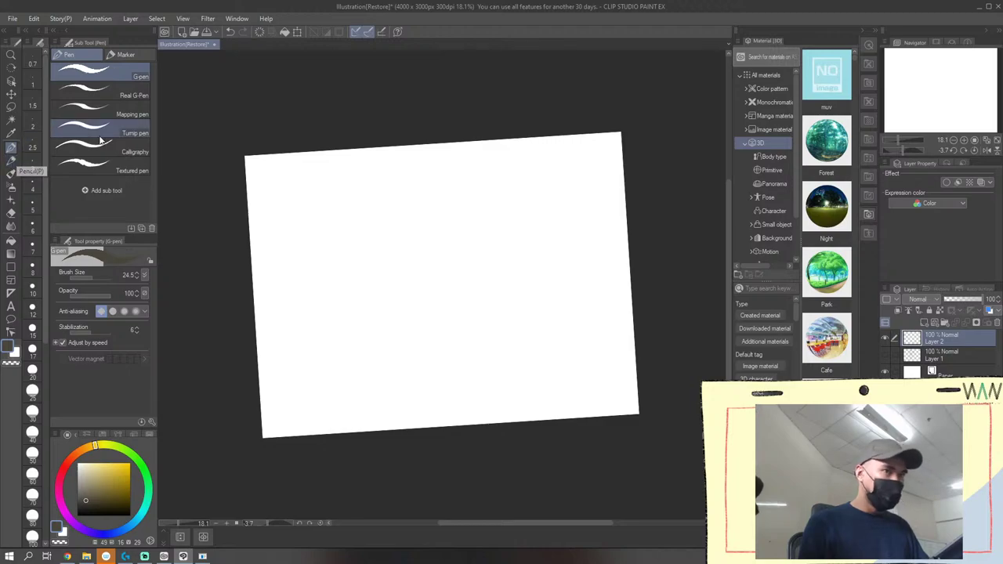
Try a G-pen circle in the upper middle of the empty canvas, then undo it
mouse_move(486, 188)
left_mouse_down()
mouse_move(425, 215)
mouse_move(500, 213)
mouse_move(424, 227)
mouse_move(479, 228)
mouse_move(429, 213)
mouse_move(470, 202)
left_mouse_up()
left_click(230, 32)
left_click(259, 32)
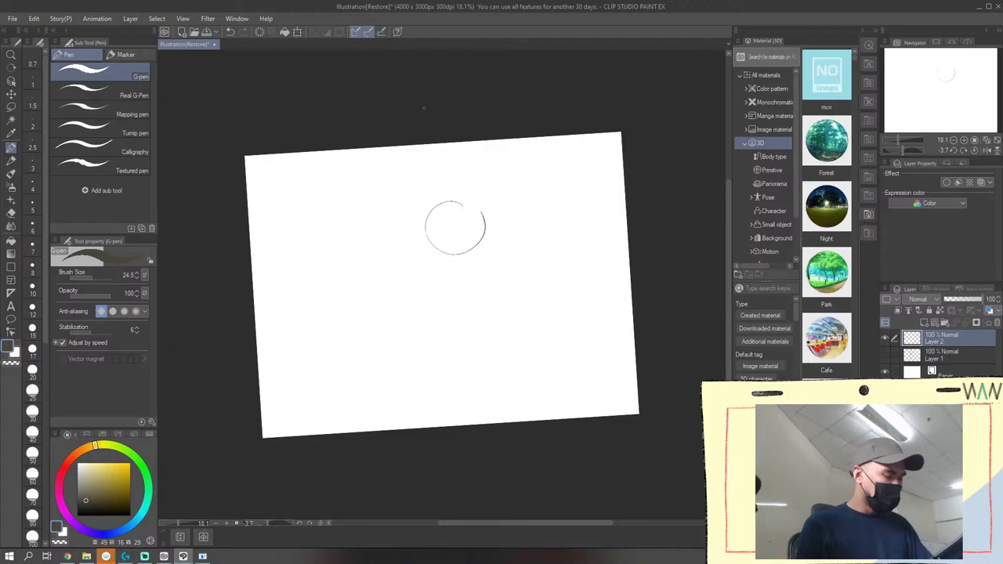
left_click(285, 32)
left_click(230, 33)
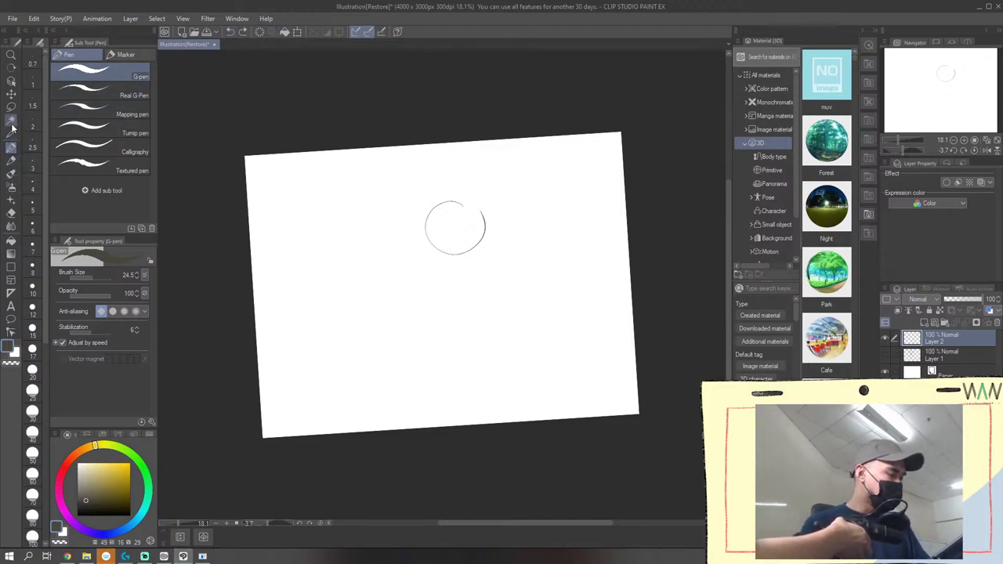
left_click(233, 35)
Sketch larger circles on Layer 2, clearing the layer after each attempt
mouse_move(449, 185)
left_mouse_down()
mouse_move(484, 193)
mouse_move(464, 198)
left_mouse_up()
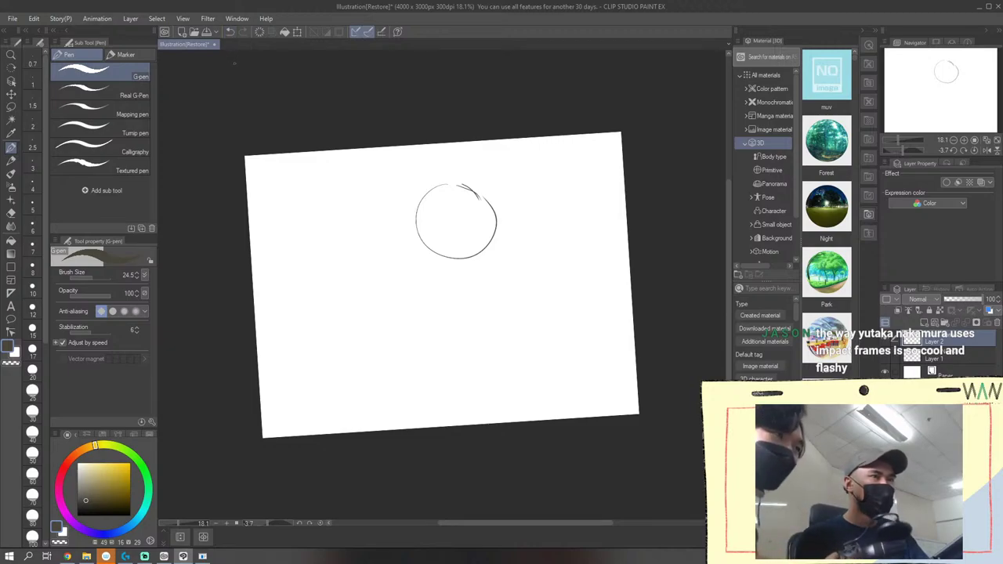
left_click(259, 32)
mouse_move(431, 200)
left_mouse_down()
mouse_move(462, 220)
mouse_move(464, 202)
mouse_move(385, 221)
mouse_move(438, 202)
left_mouse_up()
left_click(259, 32)
left_click(258, 32)
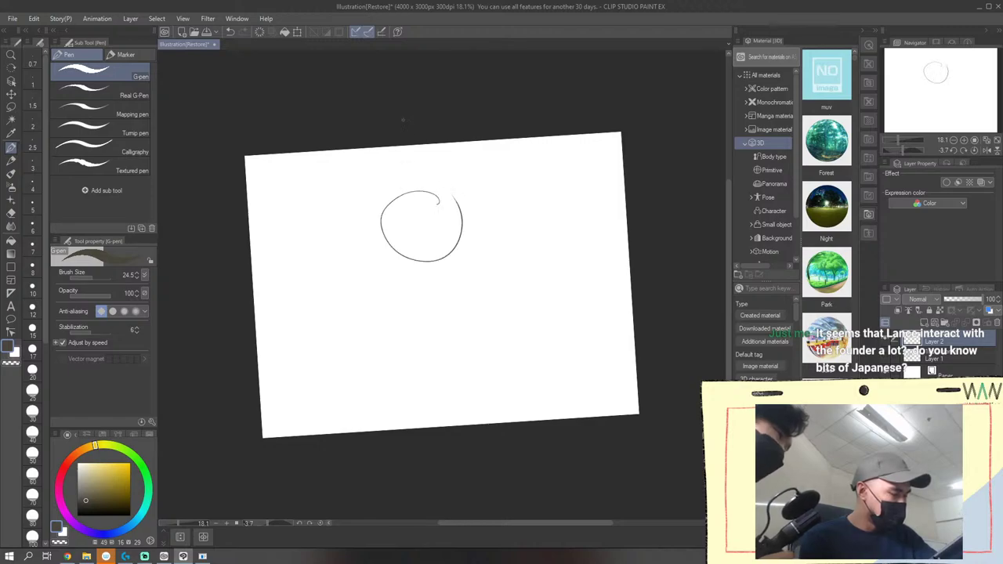
Retry the freehand head circle in the upper middle of the canvas, undoing each attempt
left_click(237, 34)
left_click_drag(434, 194, 454, 197)
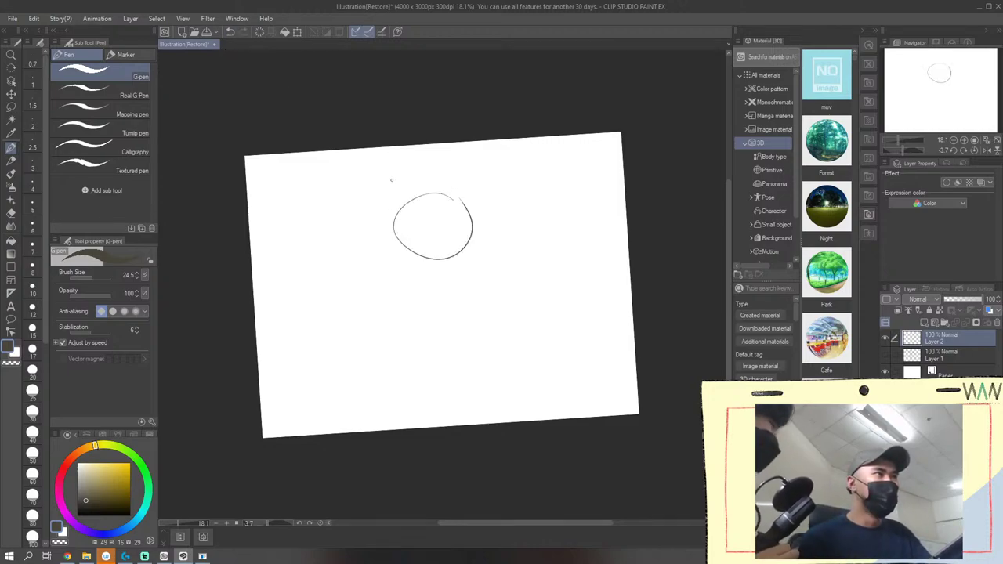
left_click(230, 32)
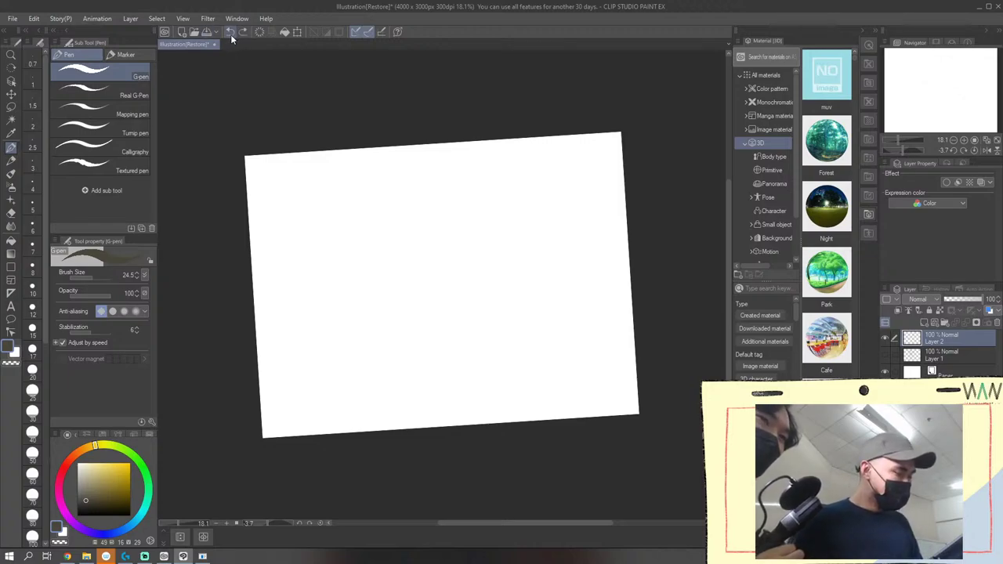
left_click_drag(385, 221, 384, 206)
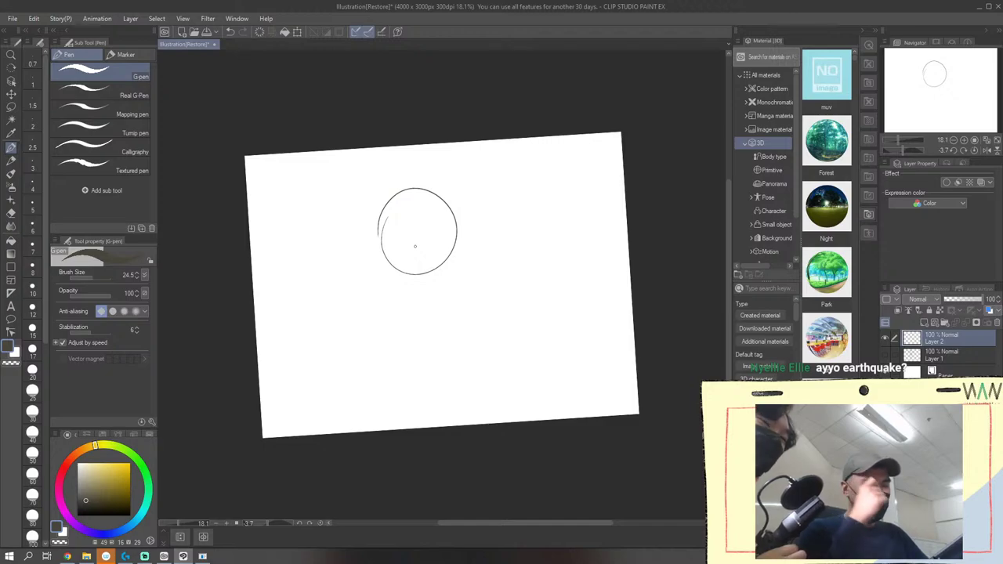
left_click(231, 33)
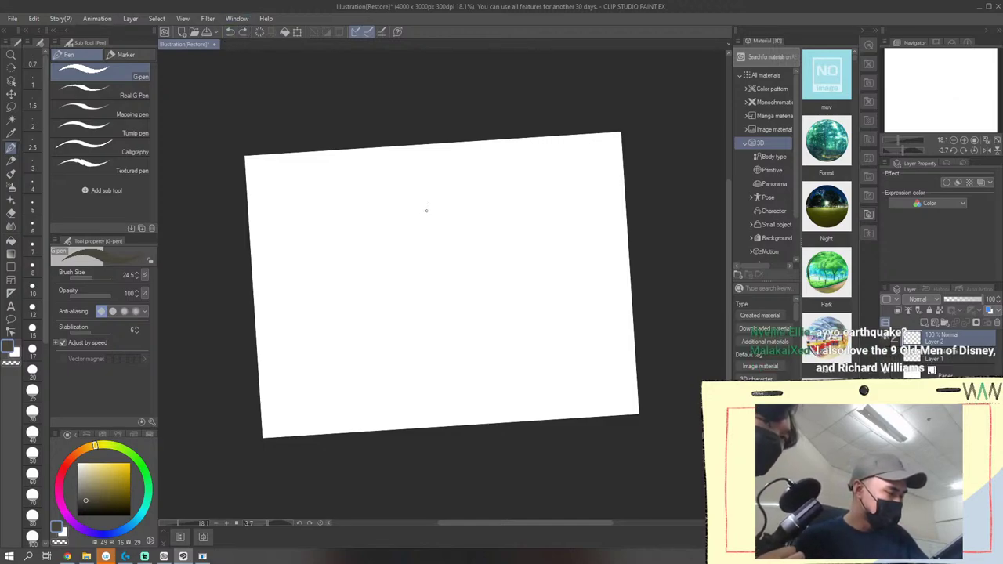
Draw a smaller circle in the canvas's upper middle, and undo the extra stroke along its left edge
mouse_move(415, 196)
left_mouse_down()
mouse_move(408, 265)
mouse_move(430, 200)
left_mouse_up()
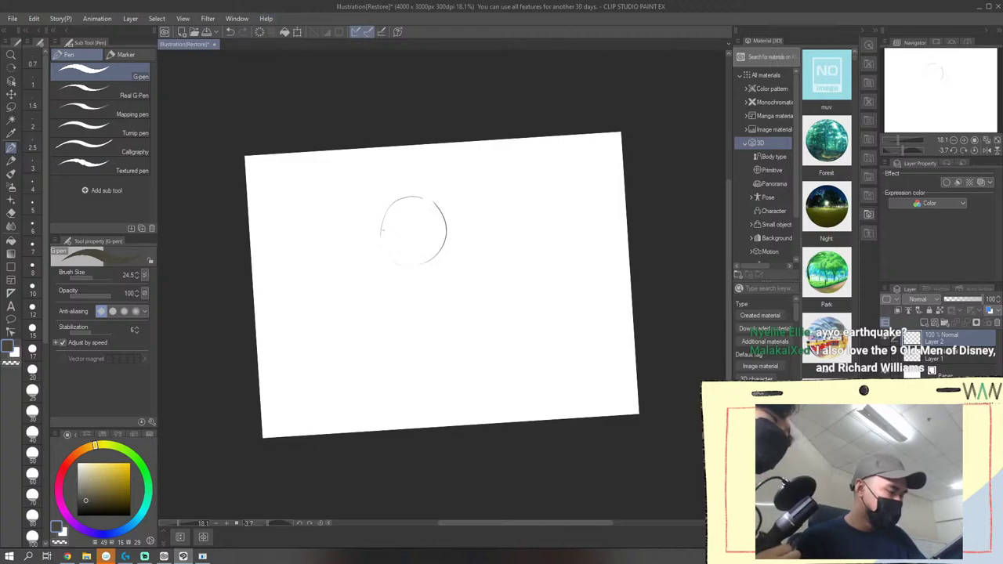
left_click(242, 32)
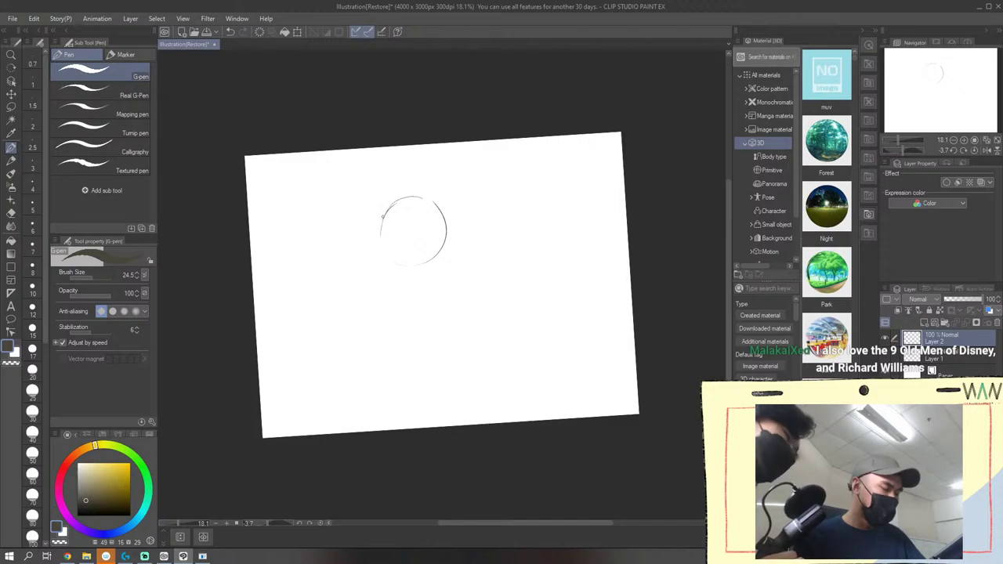
left_click_drag(383, 216, 386, 244)
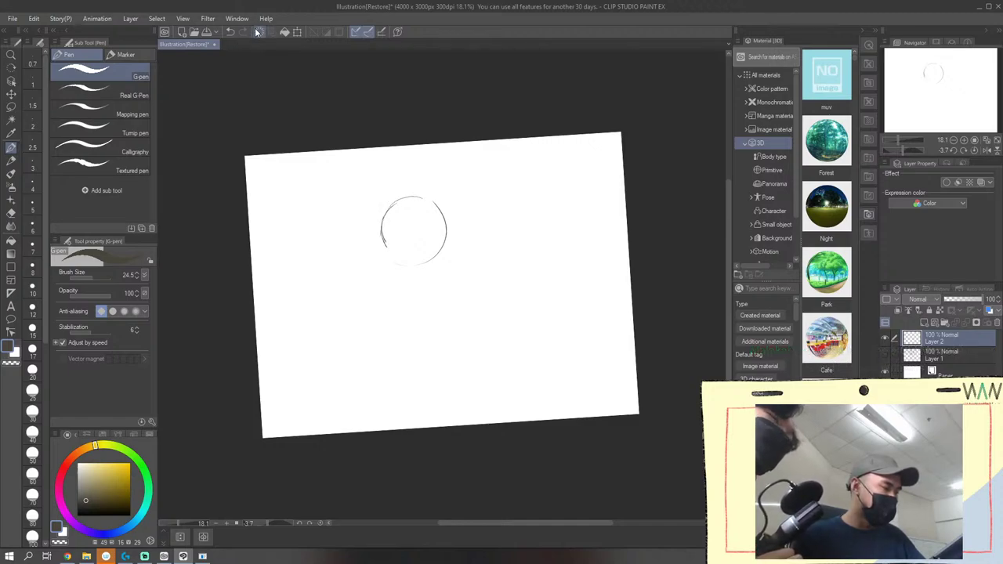
left_click(231, 32)
left_click(232, 33)
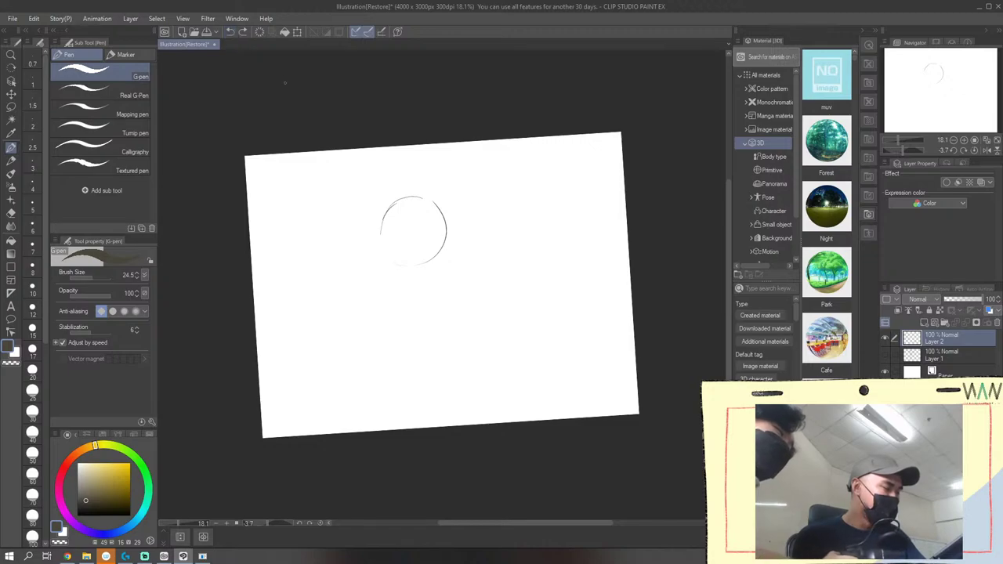
Finish the head circle's outline with the G-pen and rough in the curved brow line and both eyes
mouse_move(393, 205)
left_mouse_down()
mouse_move(382, 239)
mouse_move(382, 225)
mouse_move(416, 268)
left_mouse_up()
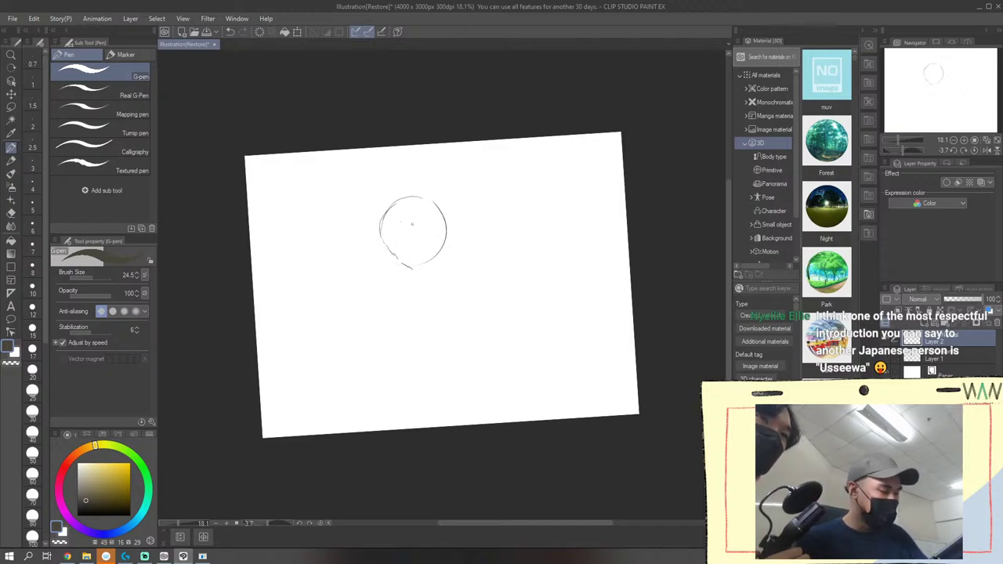
left_click_drag(400, 232, 443, 225)
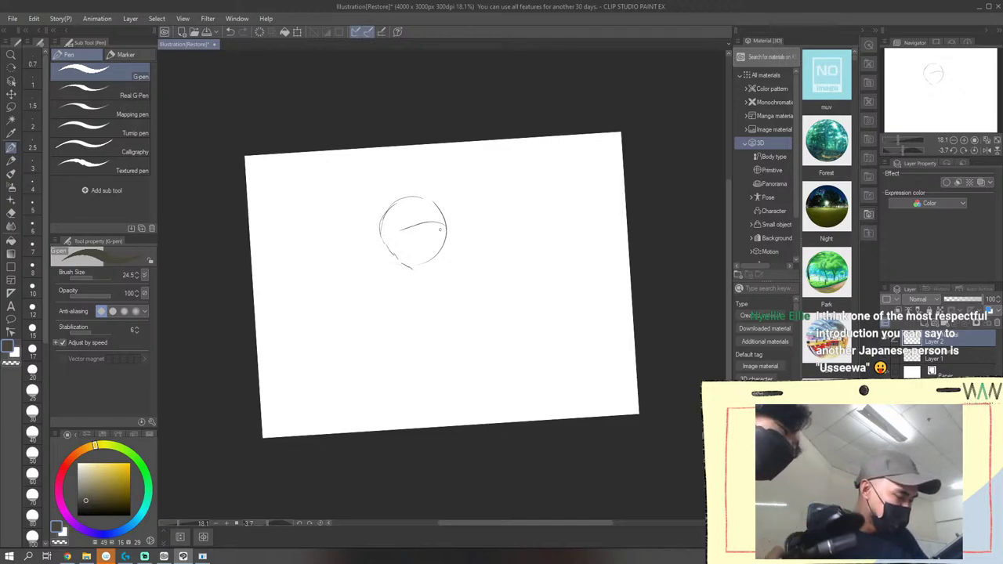
left_click_drag(441, 228, 442, 238)
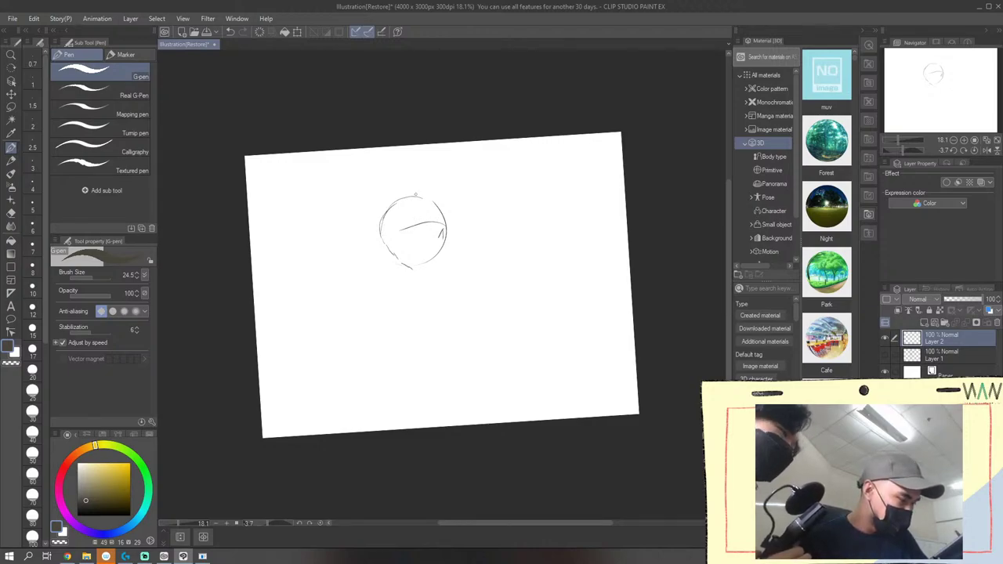
left_click(230, 31)
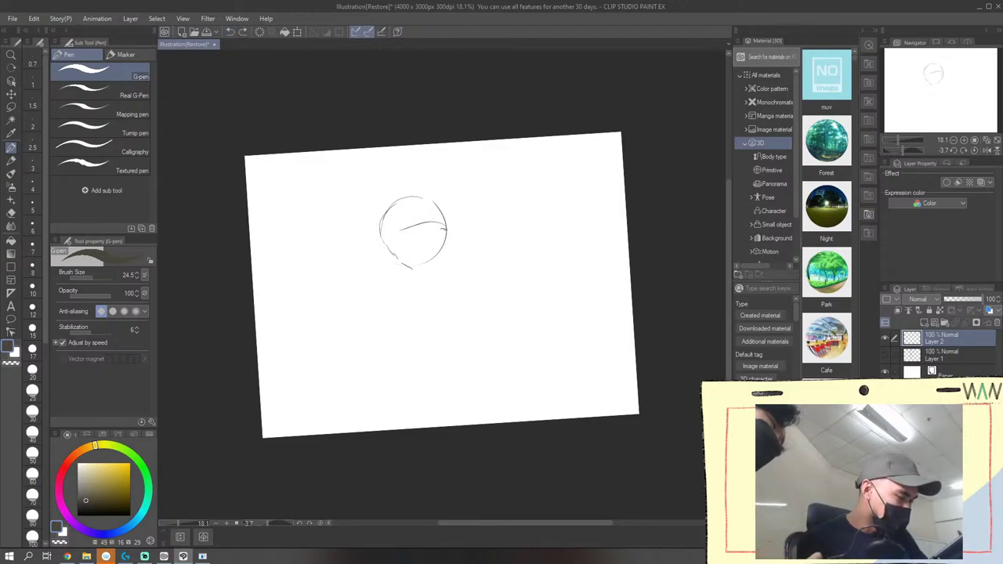
left_click(243, 31)
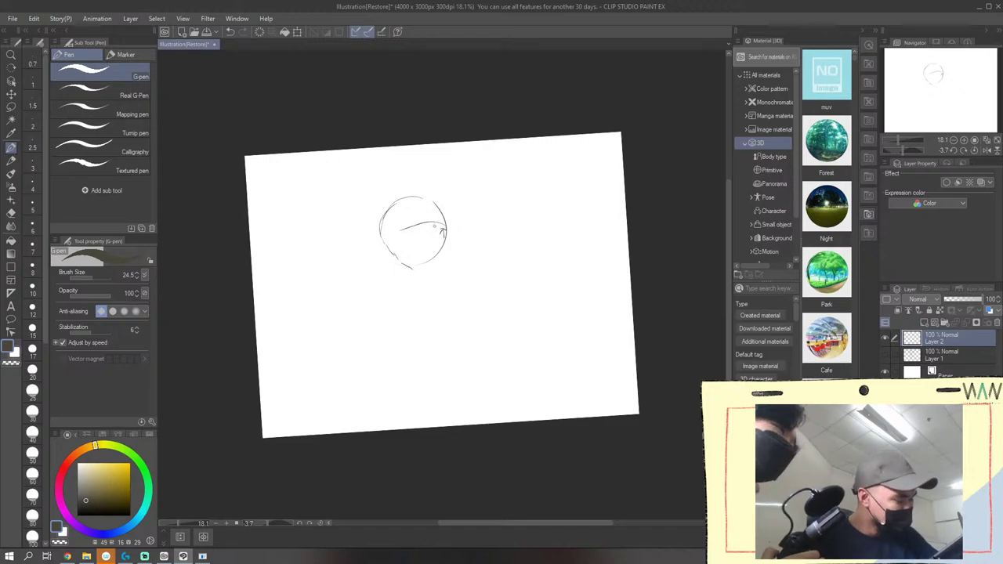
mouse_move(424, 229)
left_mouse_down()
mouse_move(415, 233)
mouse_move(427, 228)
mouse_move(426, 238)
left_mouse_up()
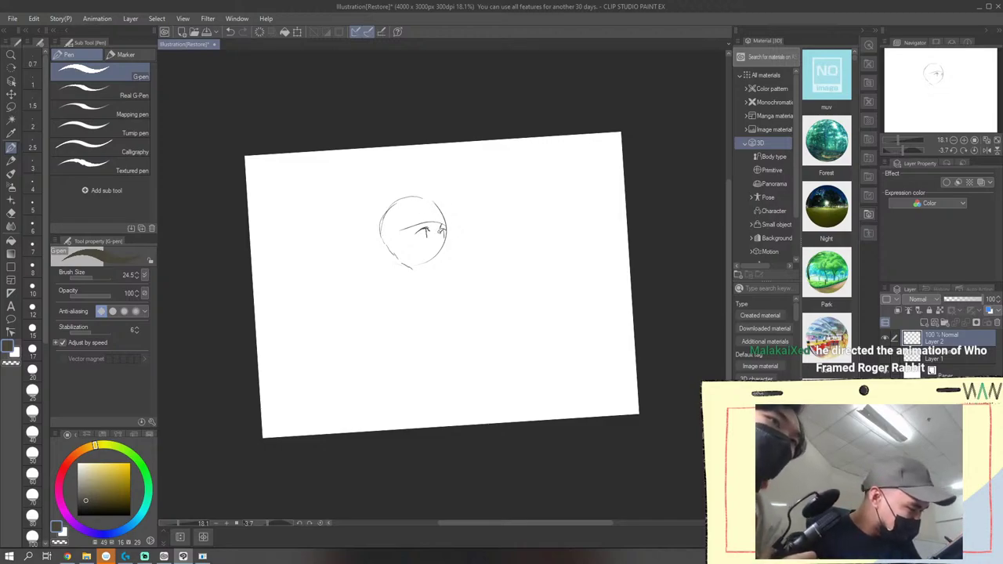
left_click_drag(440, 231, 448, 250)
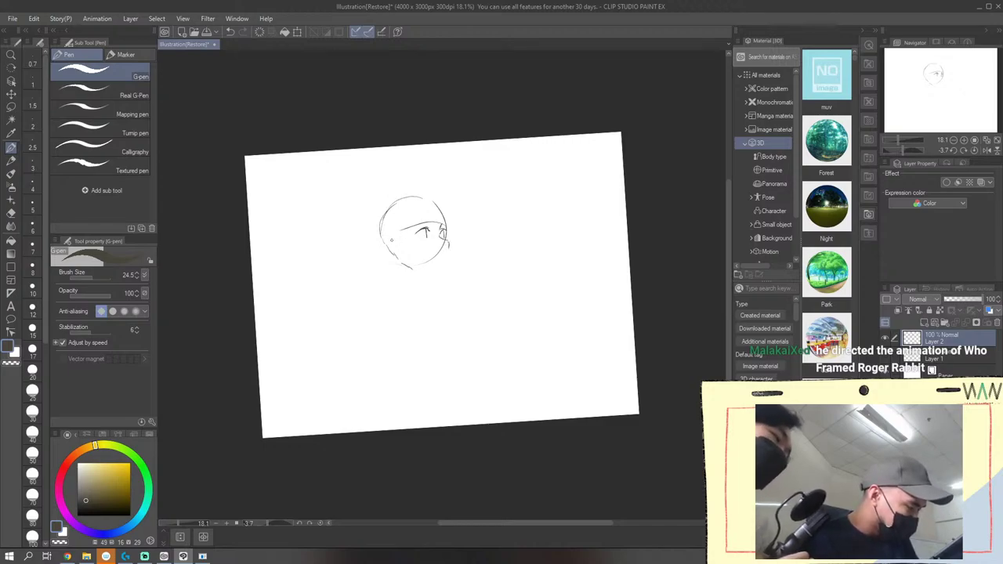
Draw a vertical line down the face from the forehead, reworking its lower part until it extends past the head circle
left_click_drag(412, 200, 421, 275)
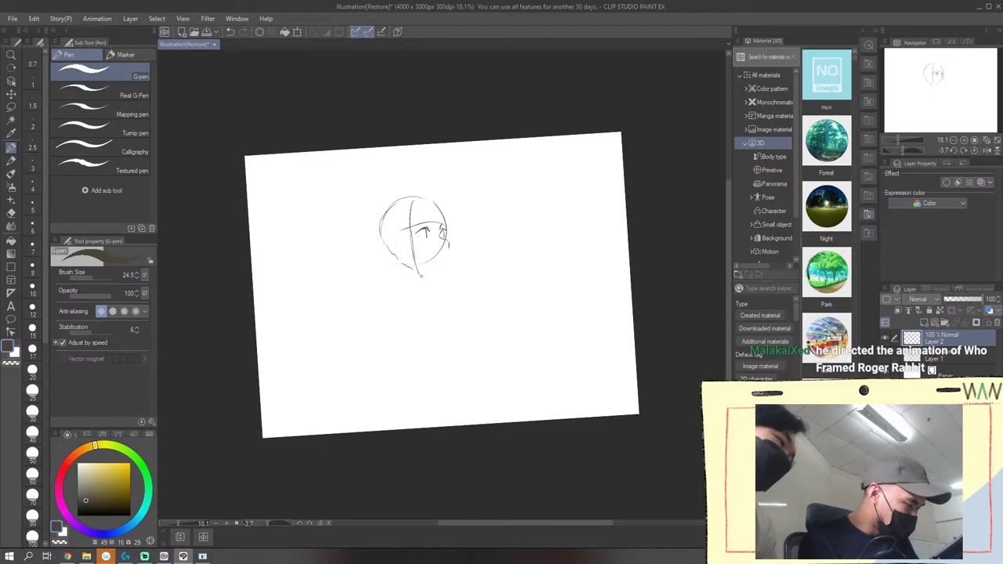
left_click(231, 32)
left_click_drag(411, 241, 420, 273)
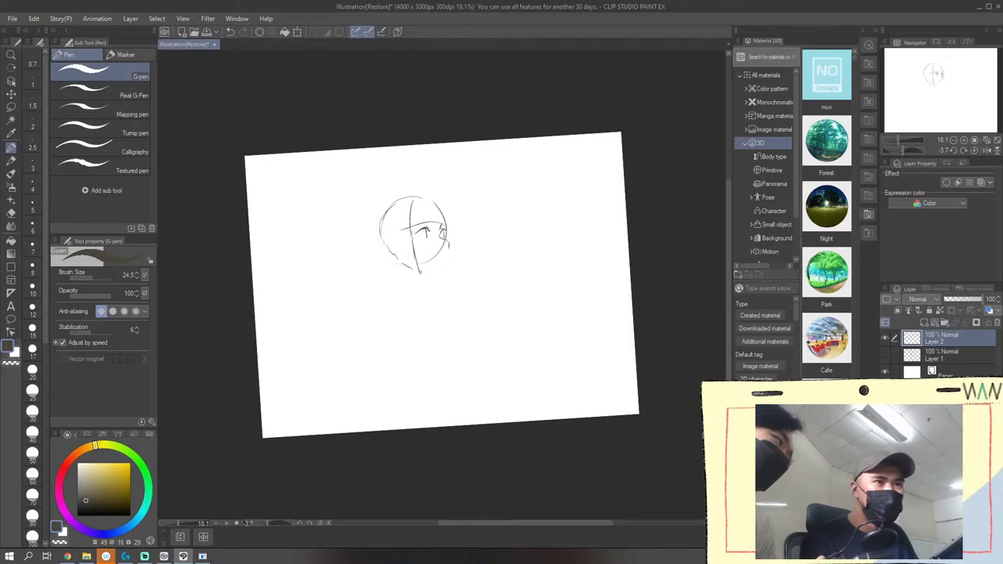
left_click(230, 31)
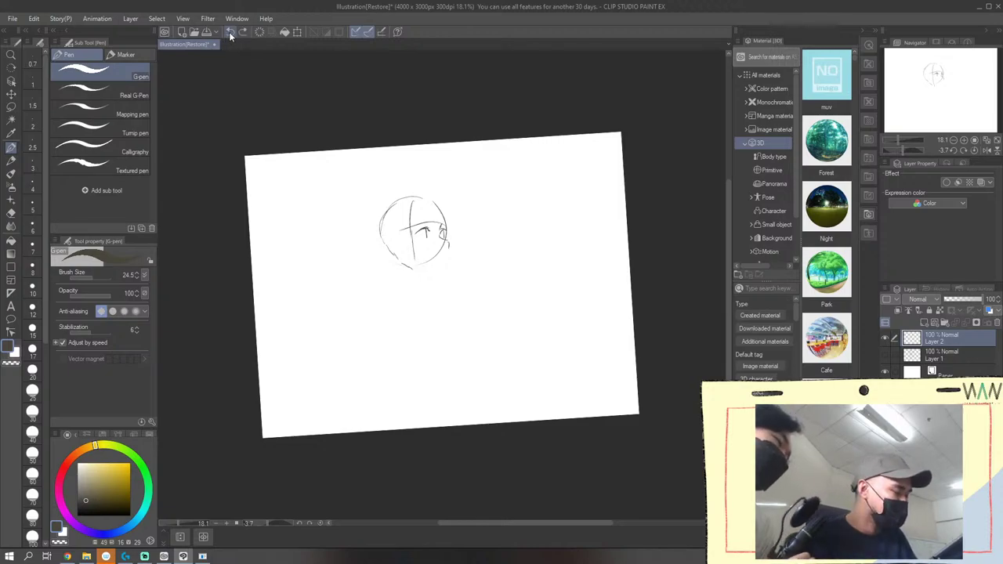
left_click(230, 32)
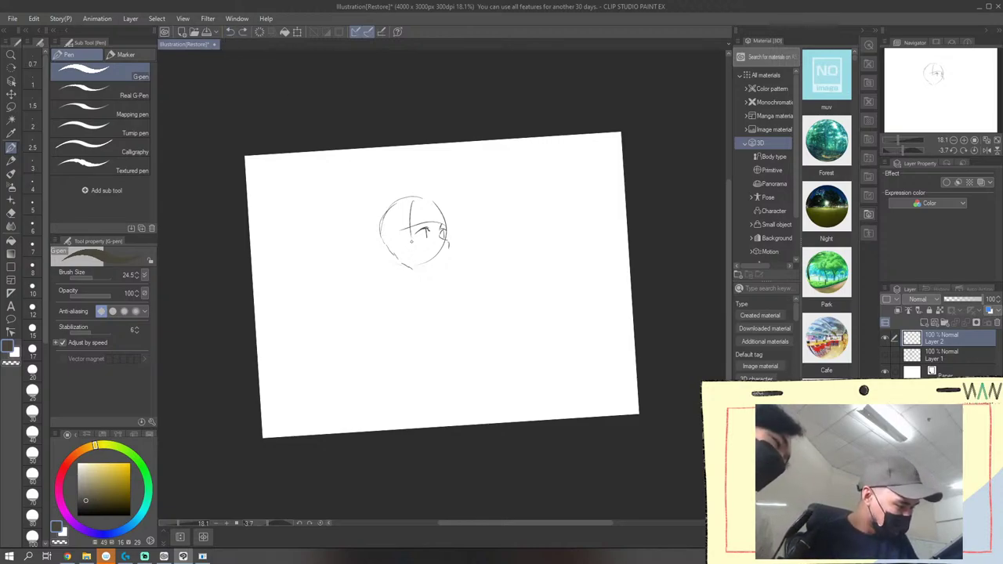
left_click_drag(412, 247, 422, 288)
Sketch the bangs and the side hair strands framing the face, and add the jawline and chin
mouse_move(412, 243)
left_mouse_down()
mouse_move(416, 208)
mouse_move(421, 235)
left_mouse_up()
mouse_move(429, 201)
left_mouse_down()
mouse_move(439, 235)
mouse_move(449, 236)
left_mouse_up()
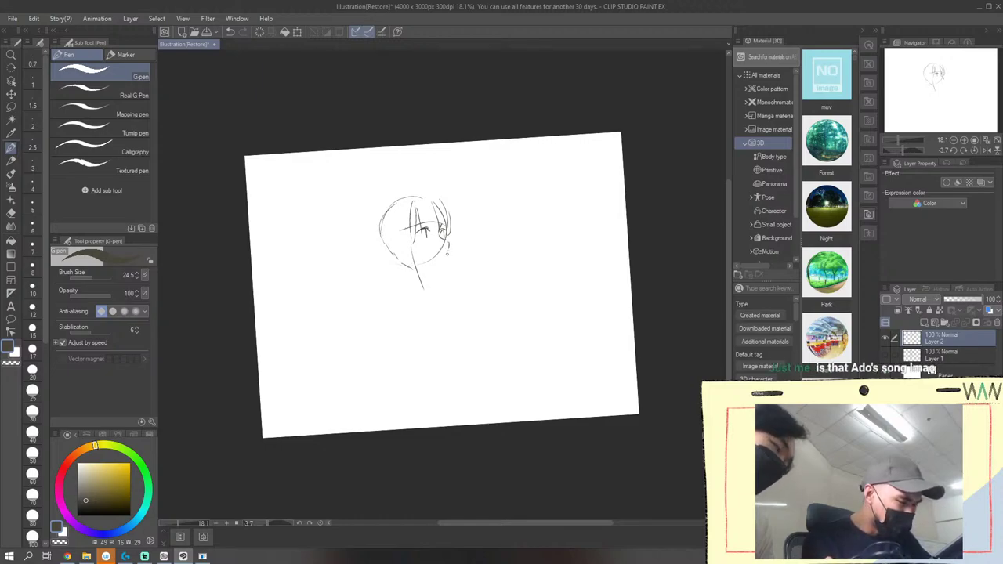
left_click_drag(449, 249, 423, 271)
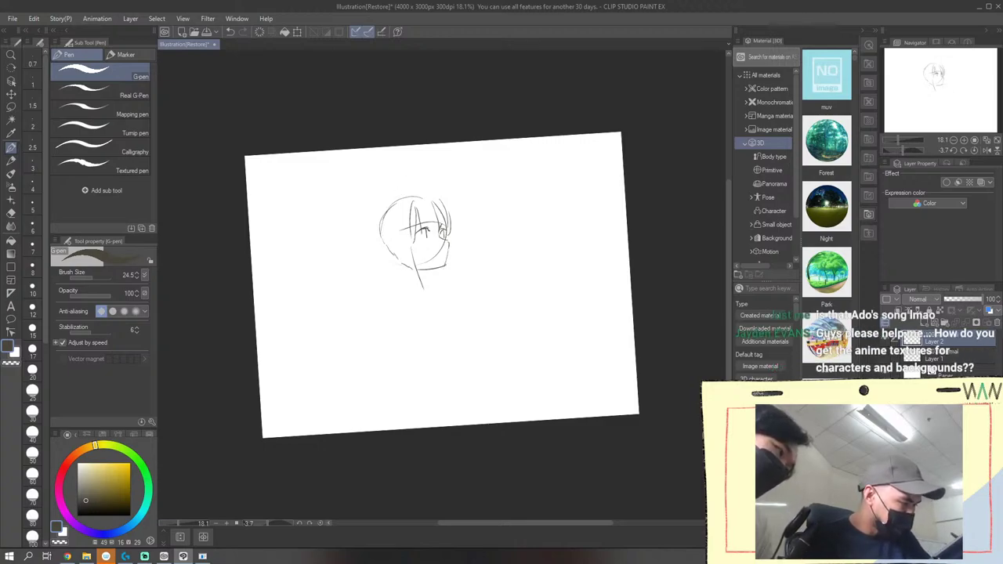
mouse_move(450, 233)
left_mouse_down()
mouse_move(460, 274)
mouse_move(418, 280)
left_mouse_up()
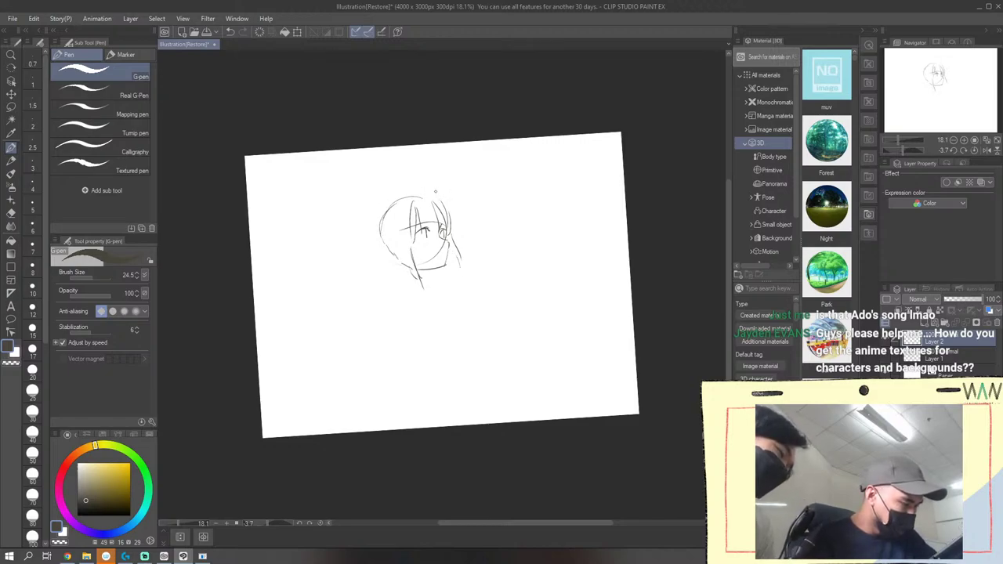
Sketch the outer hair contour over the crown and down the back of the head
mouse_move(419, 198)
left_mouse_down()
mouse_move(436, 191)
mouse_move(374, 206)
left_mouse_up()
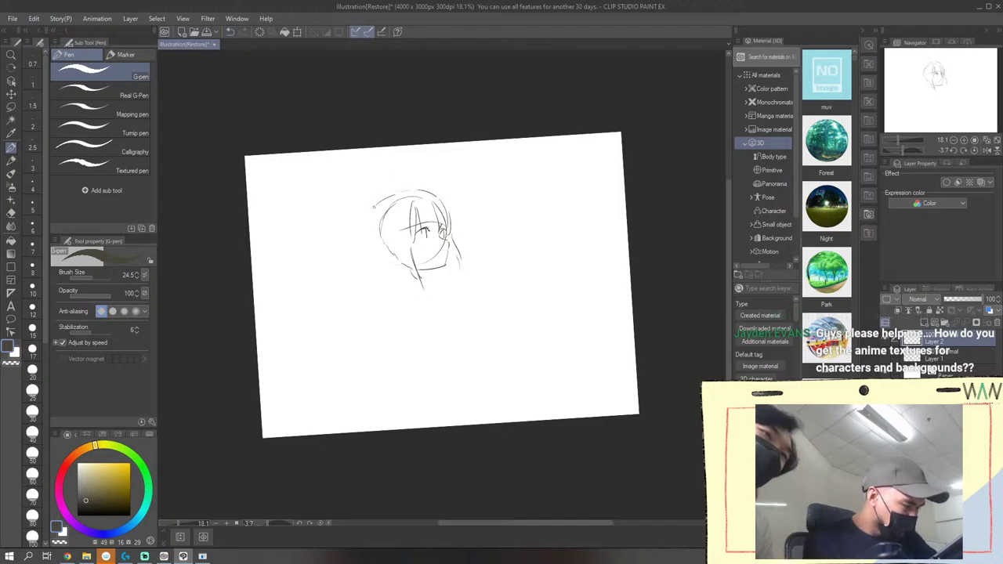
left_click(230, 31)
left_click(230, 32)
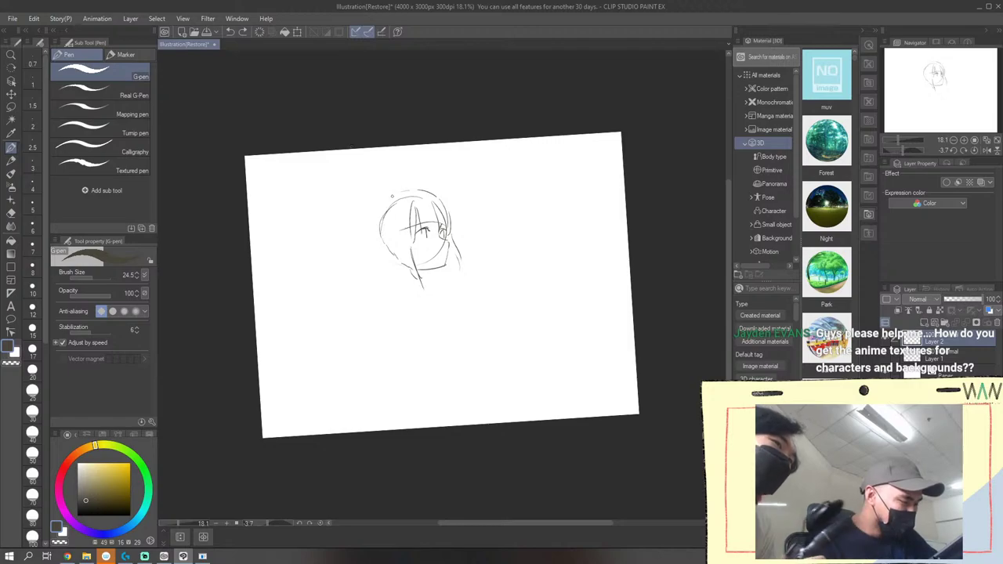
mouse_move(393, 195)
left_mouse_down()
mouse_move(369, 210)
mouse_move(373, 271)
left_mouse_up()
left_click(230, 32)
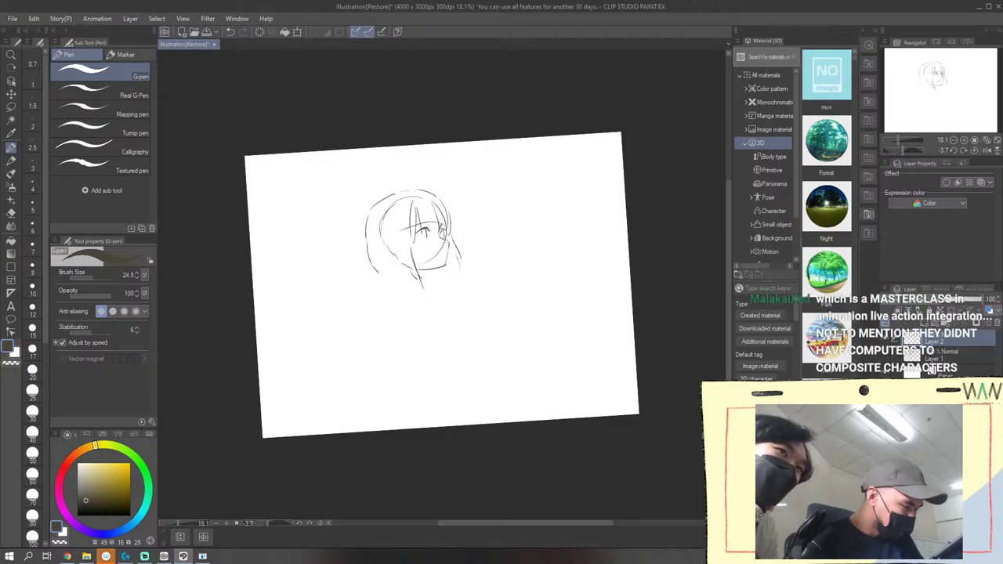
Add a long hair lock beside the face, a small mouth, and a short strand end near the chin
mouse_move(398, 201)
left_mouse_down()
mouse_move(391, 225)
mouse_move(407, 283)
mouse_move(442, 252)
left_mouse_up()
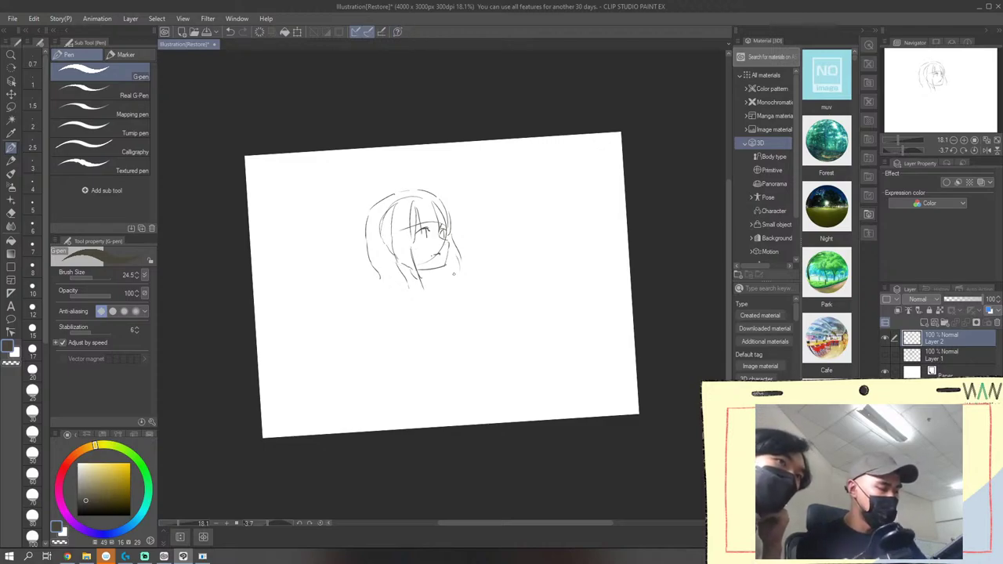
left_click_drag(454, 269, 456, 282)
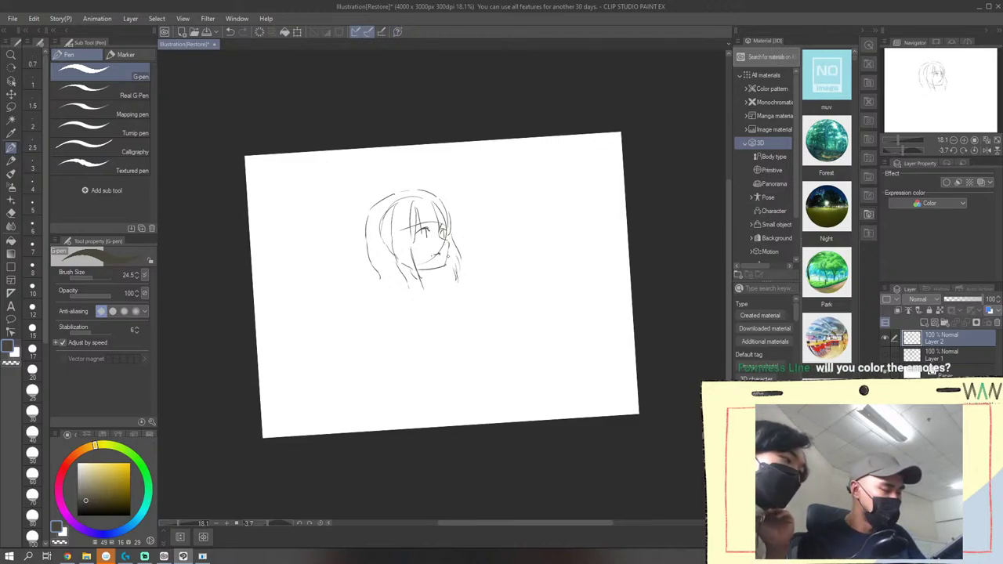
left_click(231, 31)
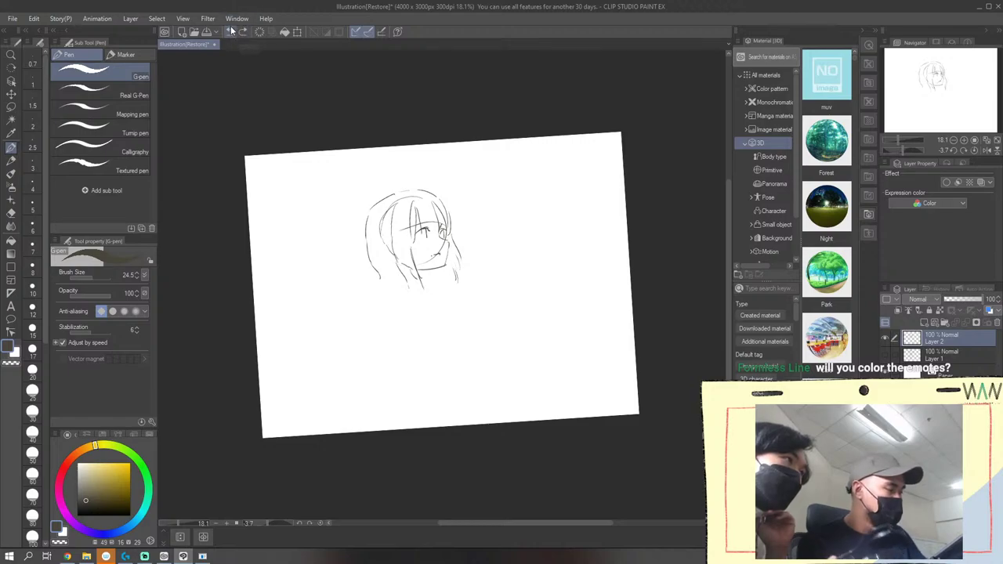
left_click(231, 32)
left_click(243, 31)
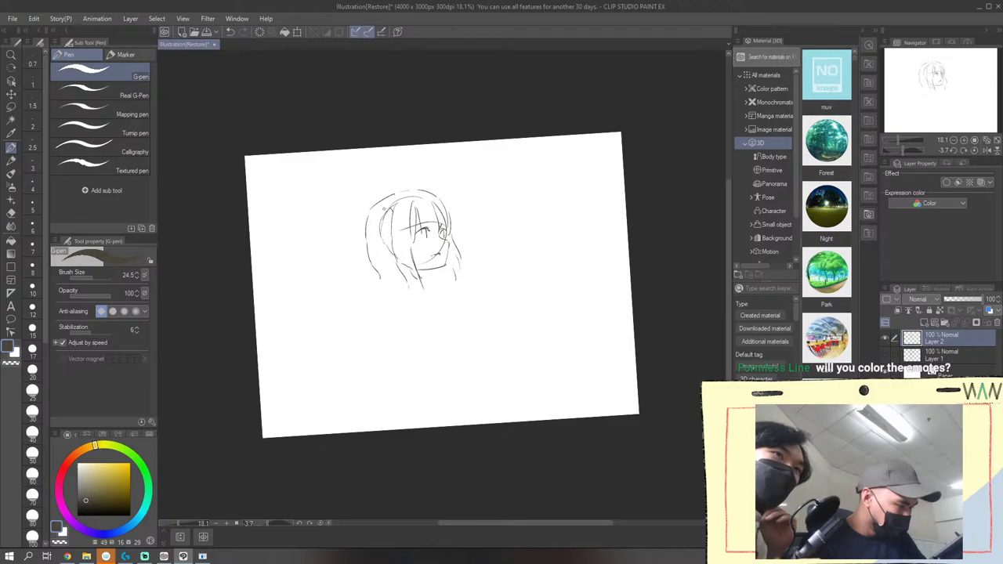
Sketch two pointed cat ears on top of the head, redrawing the rear ear larger
mouse_move(385, 207)
left_mouse_down()
mouse_move(355, 209)
mouse_move(371, 233)
left_mouse_up()
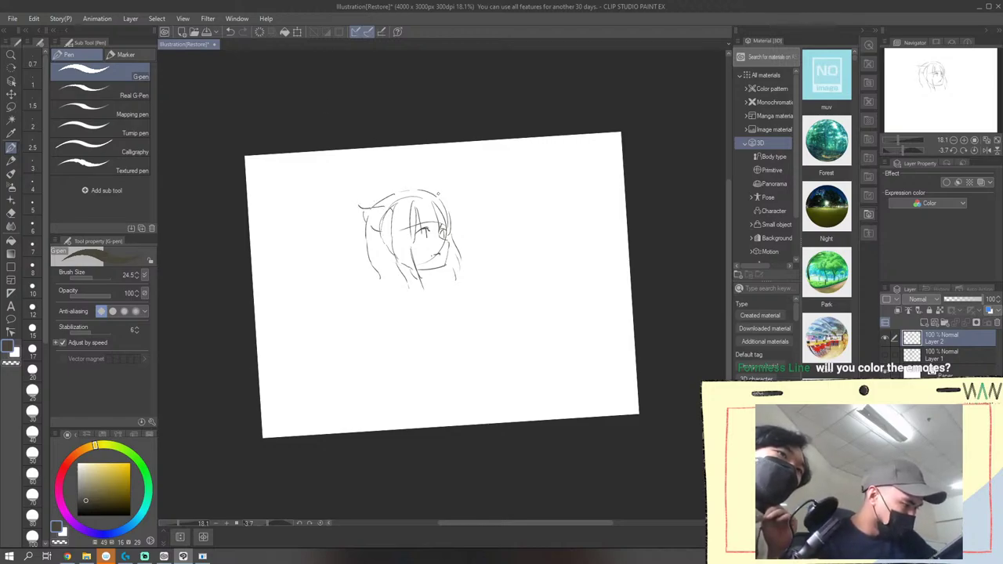
left_click(231, 31)
left_click(230, 31)
left_click(230, 31)
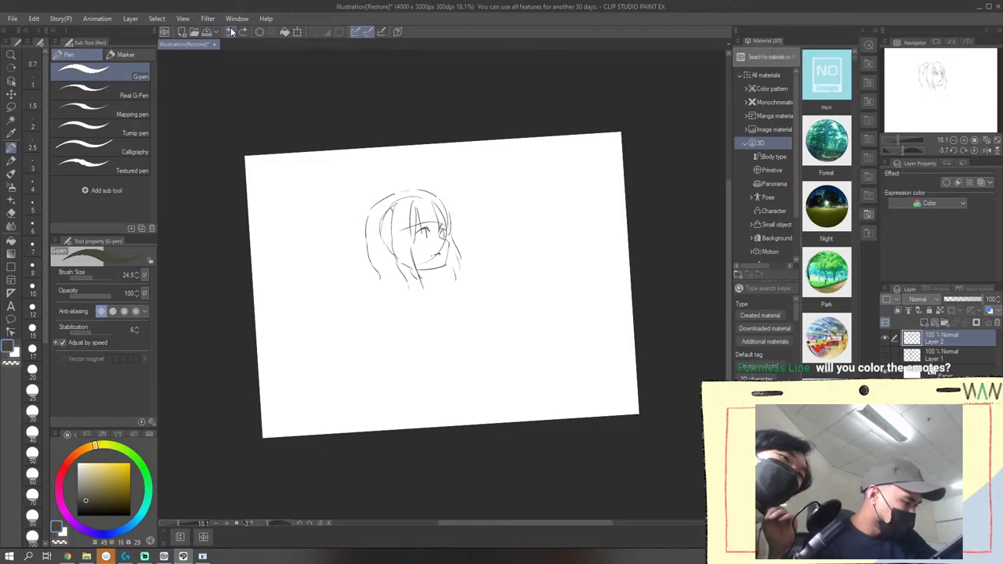
left_click(242, 32)
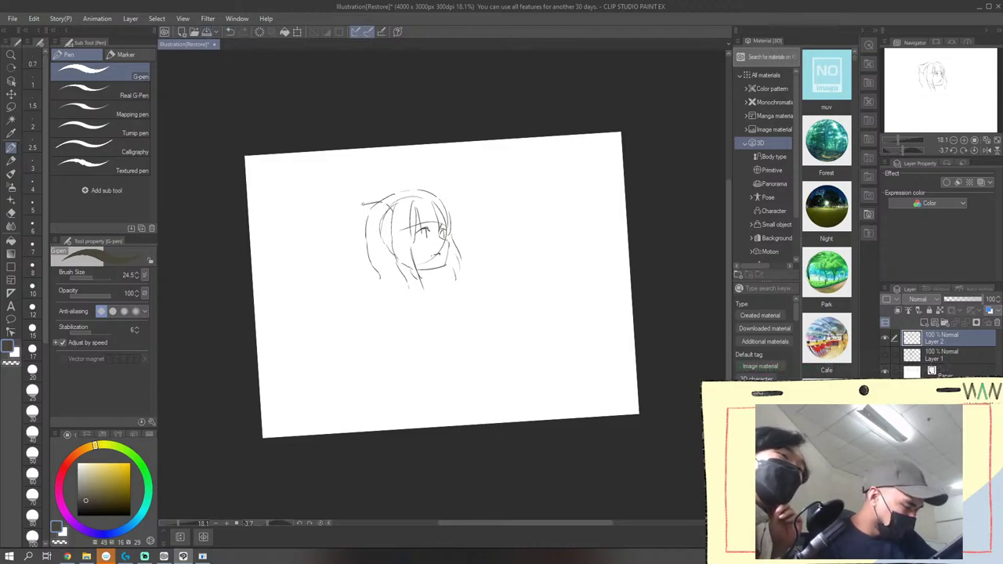
mouse_move(362, 203)
left_mouse_down()
mouse_move(347, 206)
mouse_move(391, 227)
mouse_move(366, 227)
mouse_move(382, 235)
left_mouse_up()
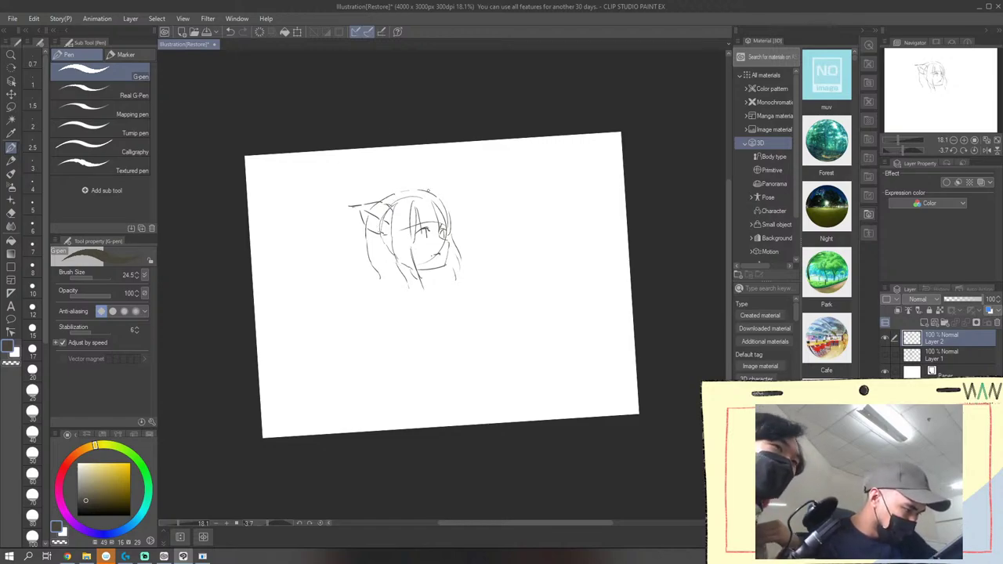
mouse_move(428, 191)
left_mouse_down()
mouse_move(446, 194)
mouse_move(444, 205)
left_mouse_up()
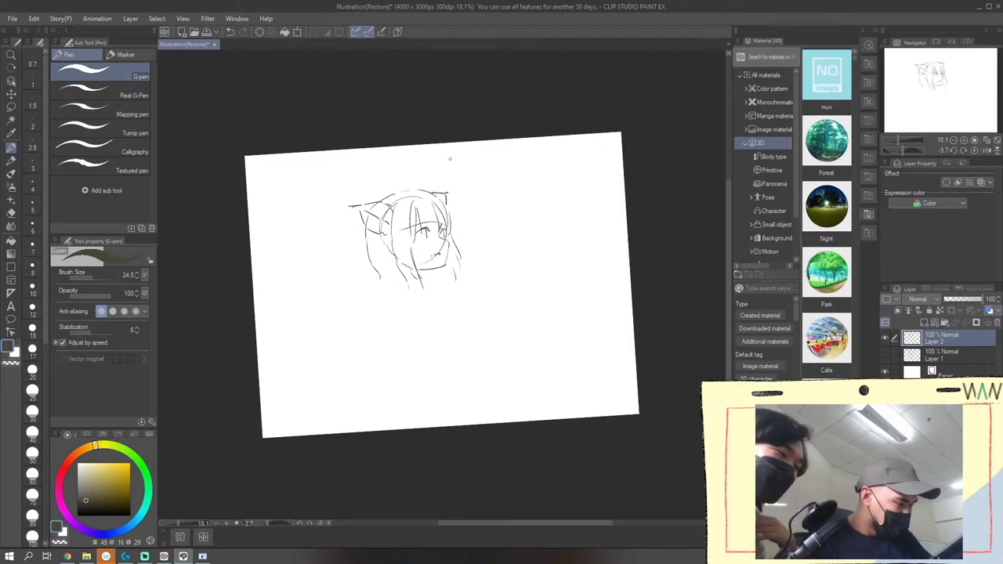
Add the neck below the chin and sketch the shoulder, upper arm and bent forearm of the extended arm
left_click_drag(428, 271, 425, 283)
left_click(231, 31)
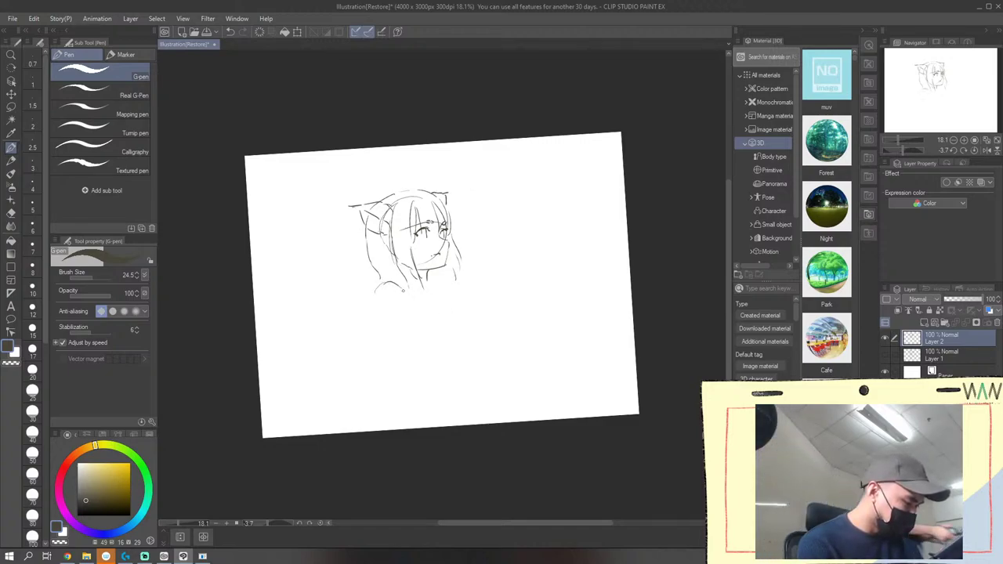
mouse_move(403, 289)
left_mouse_down()
mouse_move(474, 312)
mouse_move(474, 327)
mouse_move(491, 269)
mouse_move(500, 272)
left_mouse_up()
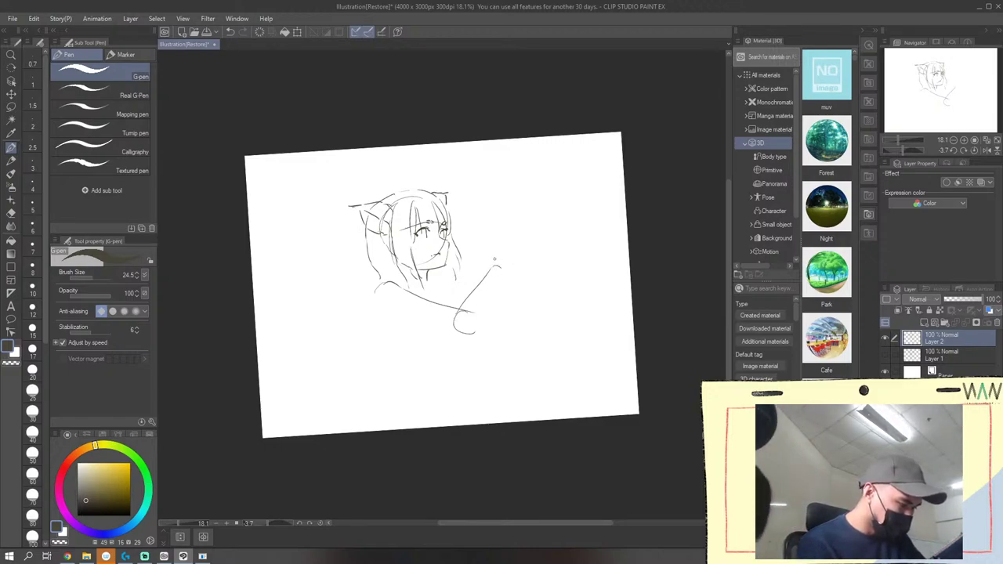
Rough in the raised hand with upright finger lines at the end of the forearm
left_click_drag(496, 239, 494, 263)
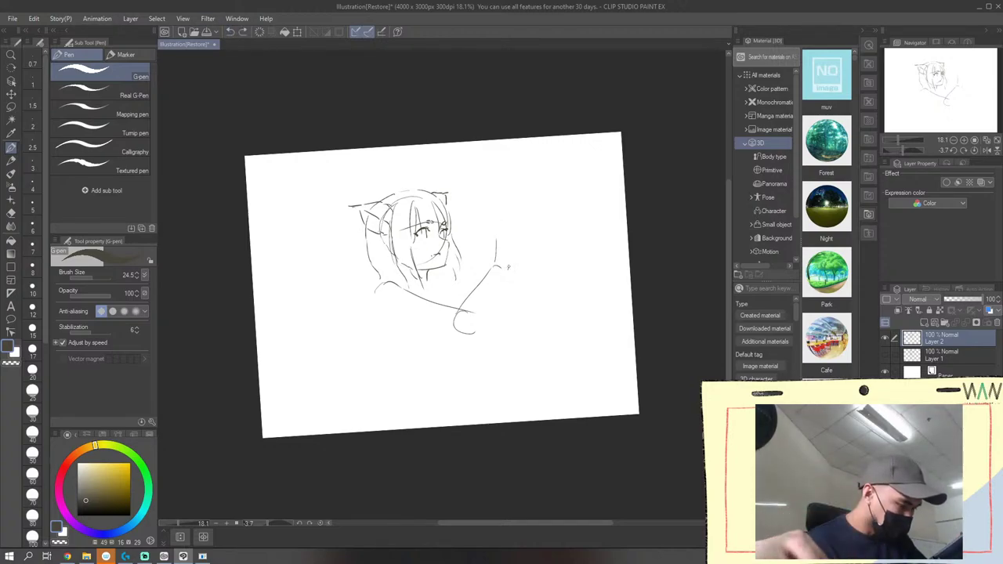
mouse_move(509, 268)
left_mouse_down()
mouse_move(503, 228)
mouse_move(505, 240)
left_mouse_up()
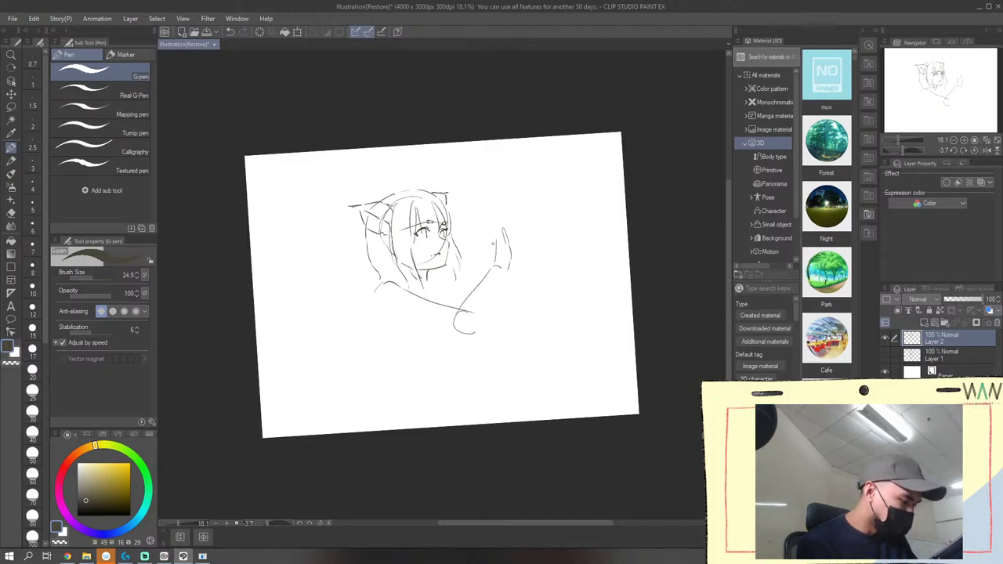
left_click_drag(496, 244, 493, 229)
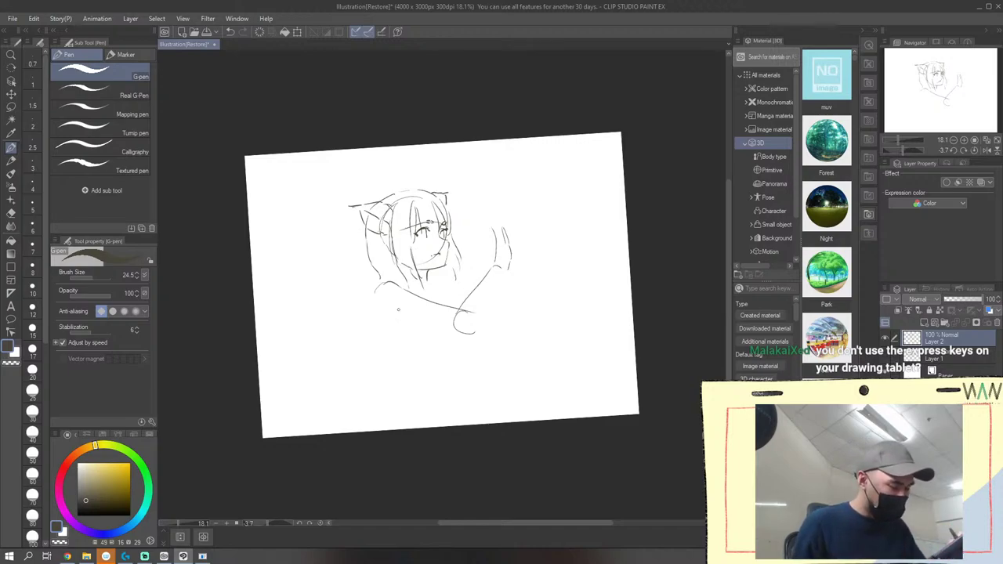
Close the undersides of the forearm and upper arm, and sketch the shoulder and chest contours beneath the neck
left_click_drag(508, 274, 475, 328)
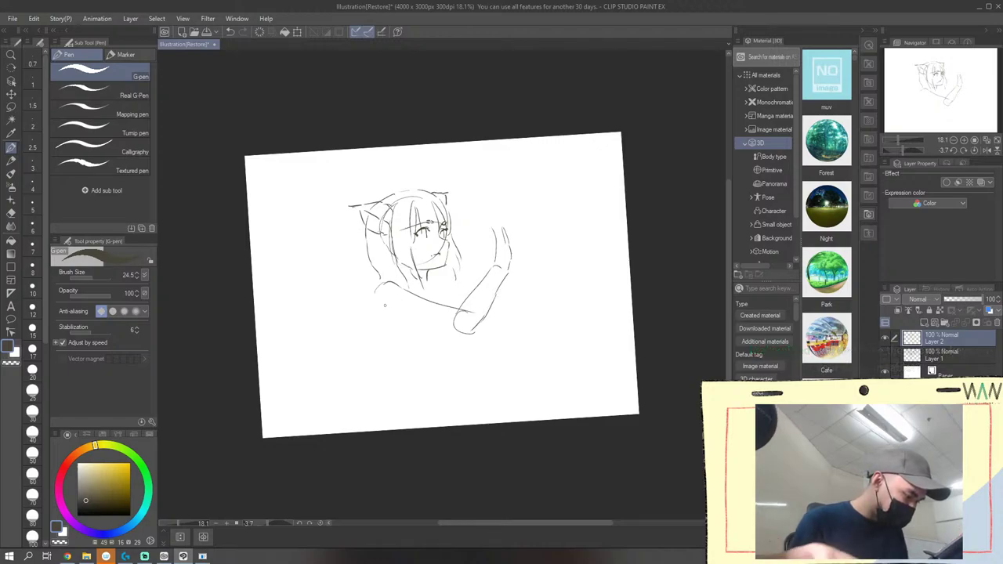
left_click_drag(384, 306, 465, 335)
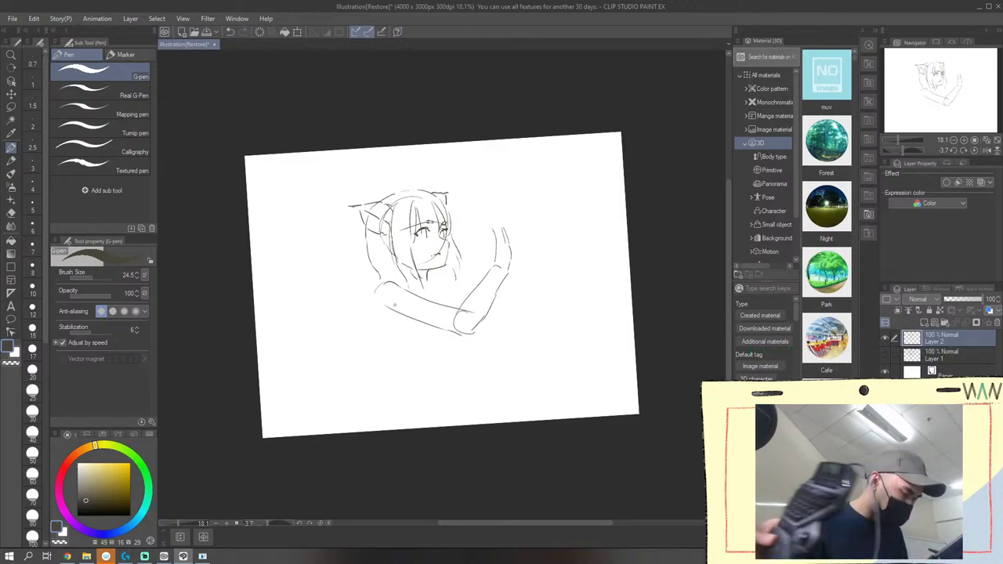
mouse_move(390, 292)
left_mouse_down()
mouse_move(399, 323)
mouse_move(423, 328)
left_mouse_up()
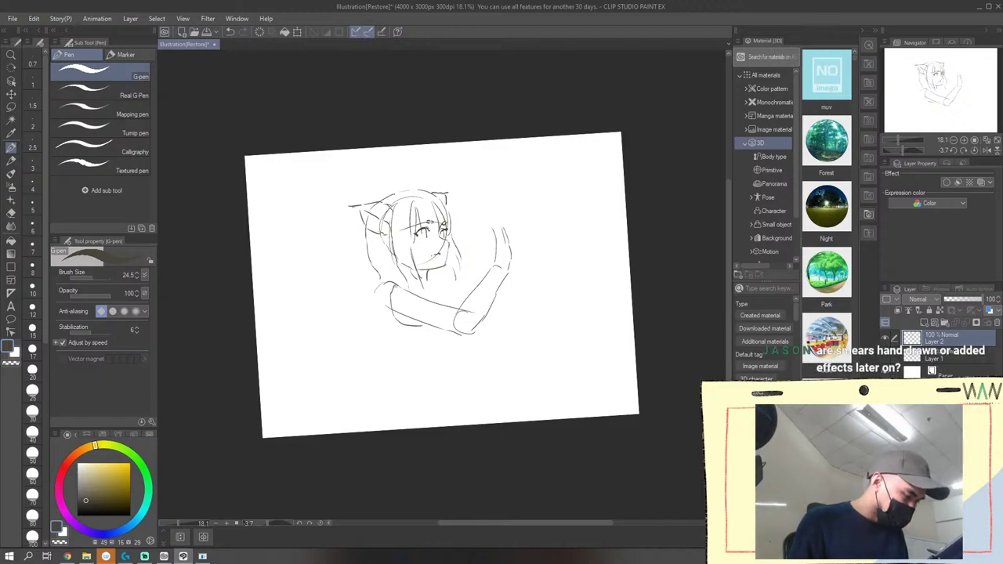
mouse_move(420, 291)
left_mouse_down()
mouse_move(432, 299)
mouse_move(421, 307)
mouse_move(425, 297)
left_mouse_up()
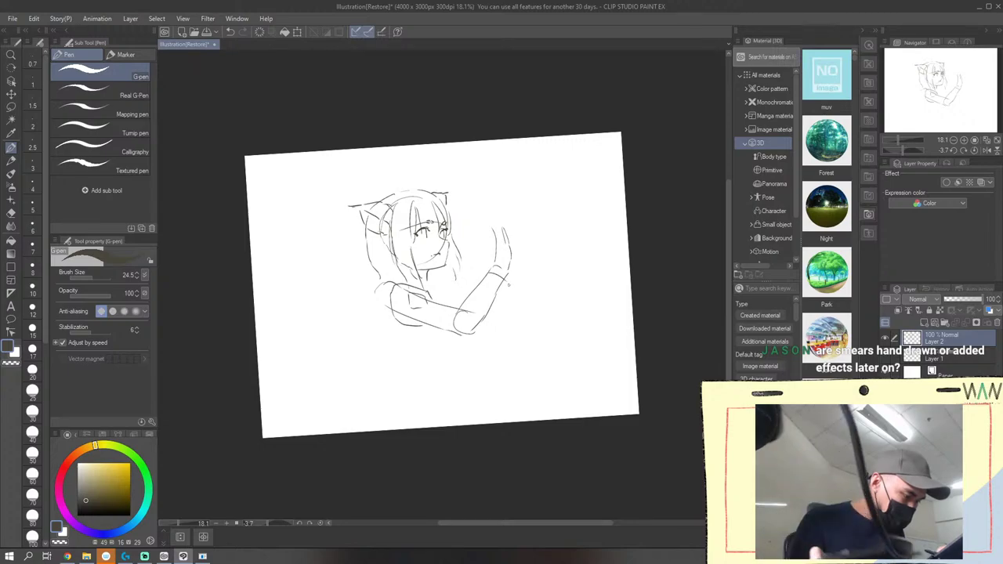
Add the outer finger edge of the raised hand and sketch the torso's back curve, waistline and front edge beneath the arm
mouse_move(509, 278)
left_mouse_down()
mouse_move(506, 287)
mouse_move(514, 246)
mouse_move(494, 242)
left_mouse_up()
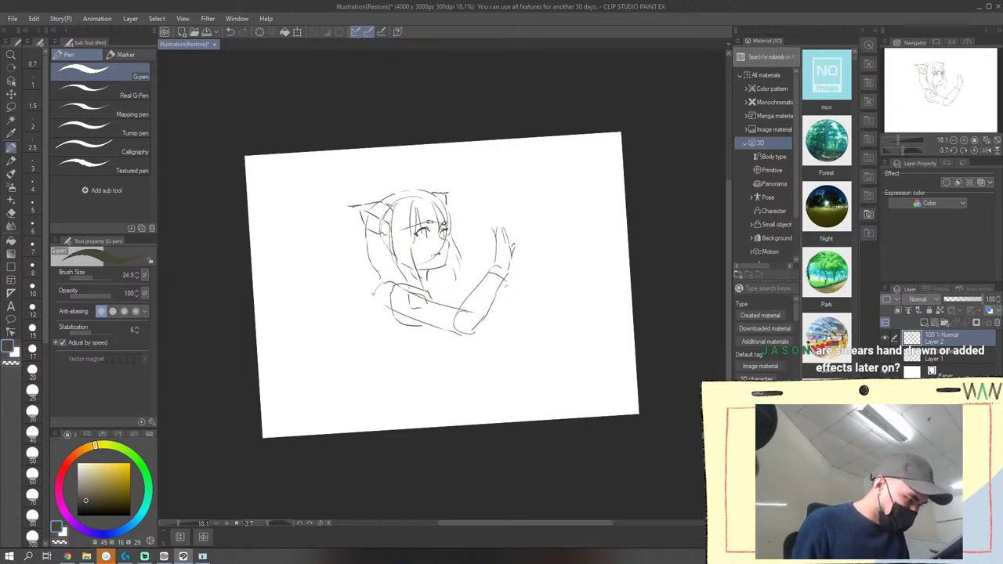
left_click_drag(383, 292, 378, 308)
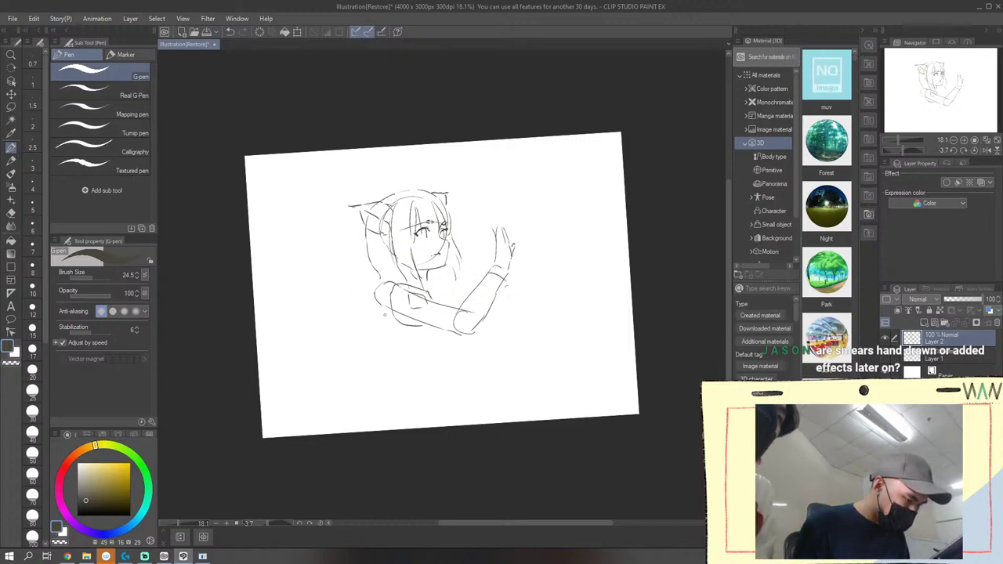
left_click_drag(382, 313, 402, 350)
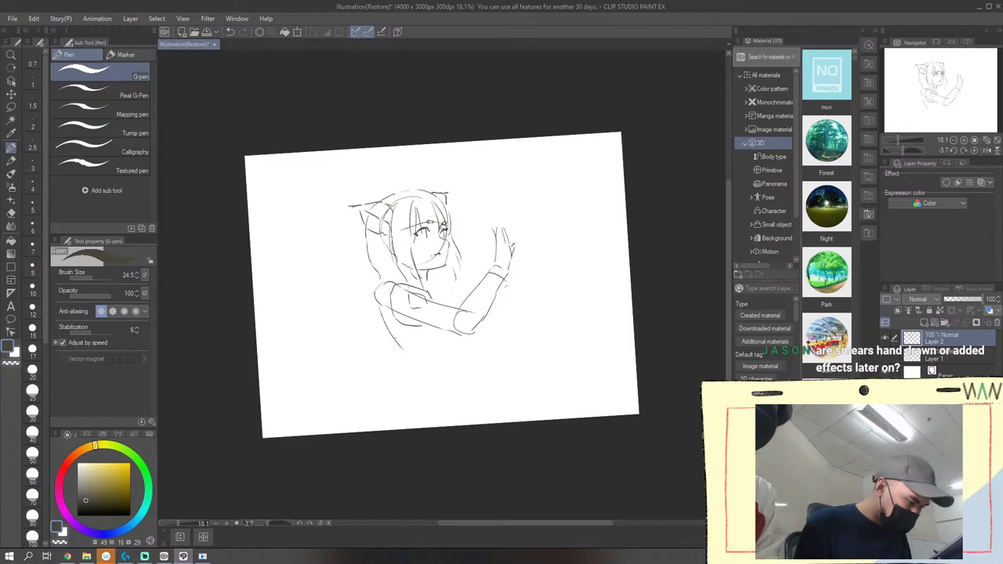
left_click(231, 31)
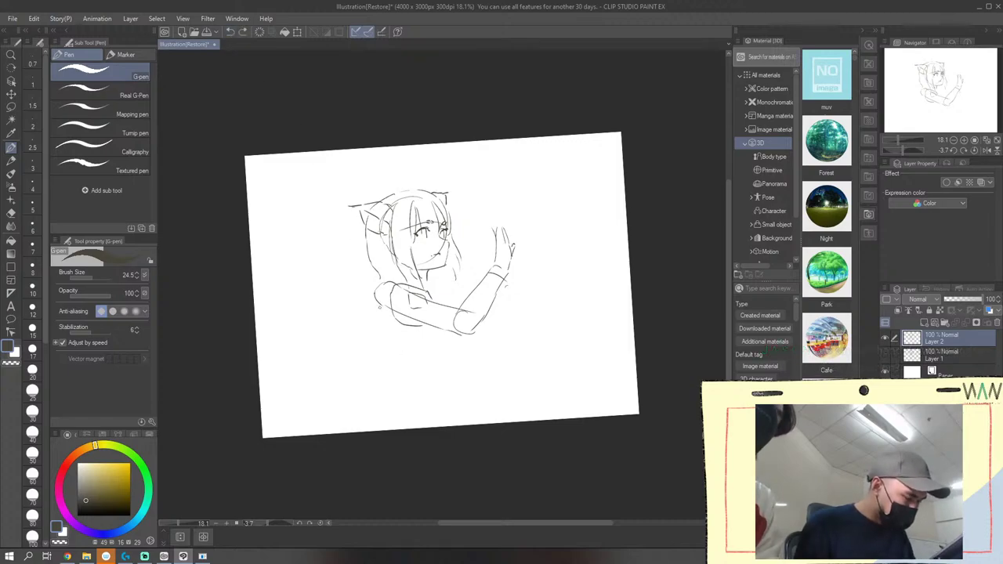
left_click_drag(381, 309, 400, 357)
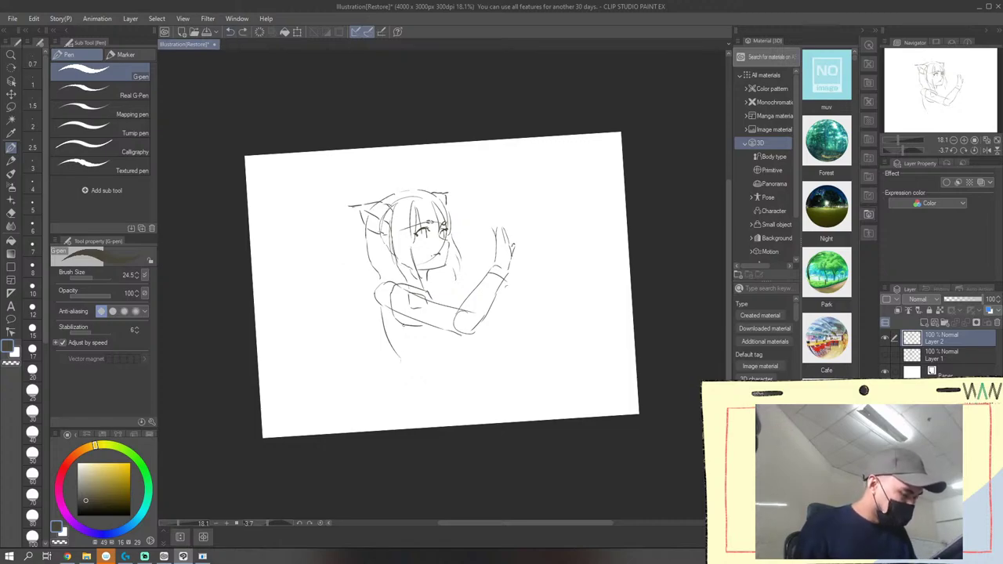
mouse_move(401, 357)
left_mouse_down()
mouse_move(396, 397)
mouse_move(409, 371)
mouse_move(450, 373)
left_mouse_up()
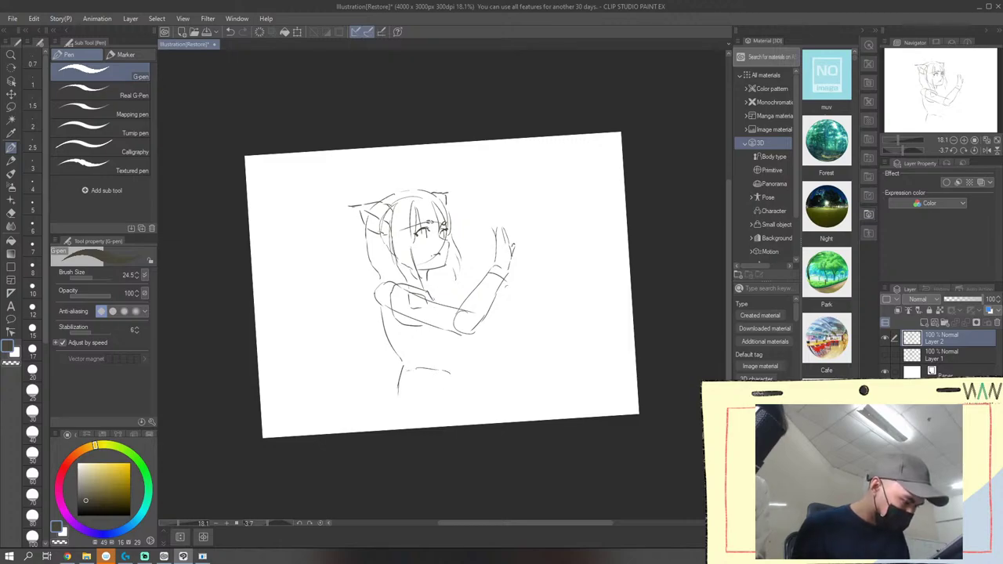
mouse_move(409, 280)
left_mouse_down()
mouse_move(440, 294)
mouse_move(400, 314)
mouse_move(453, 369)
left_mouse_up()
left_click(230, 32)
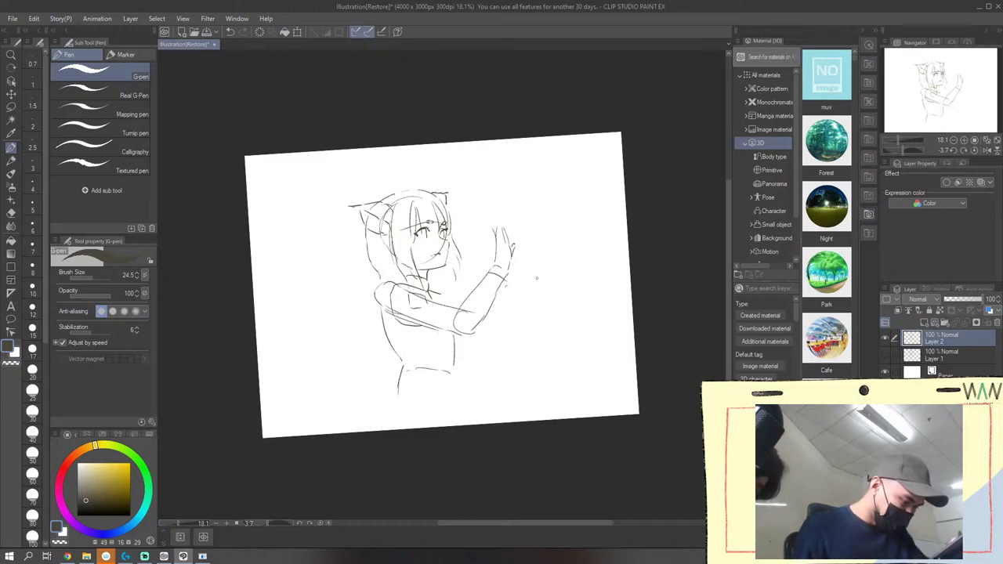
Sketch the second arm behind the first, with a bent elbow, forearm, thumb line and upper-arm edge across the chest
left_click_drag(515, 307, 510, 326)
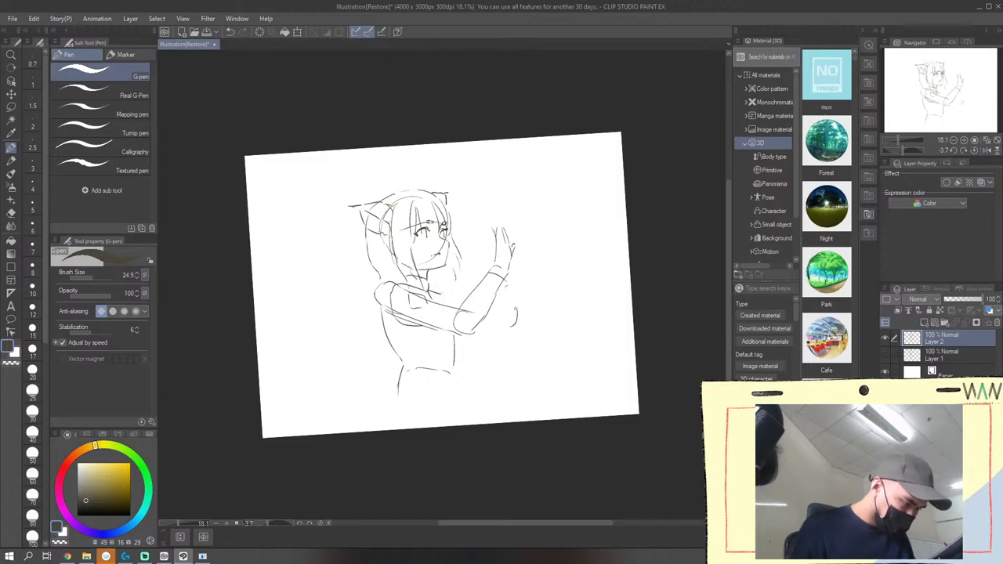
left_click_drag(508, 289, 517, 309)
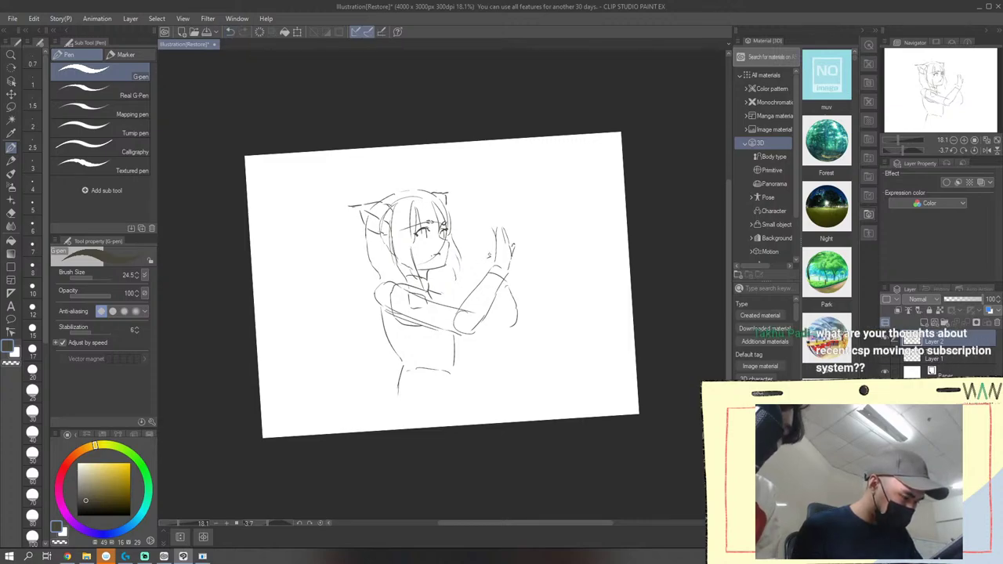
mouse_move(478, 257)
left_mouse_down()
mouse_move(494, 320)
mouse_move(477, 324)
mouse_move(448, 294)
left_mouse_up()
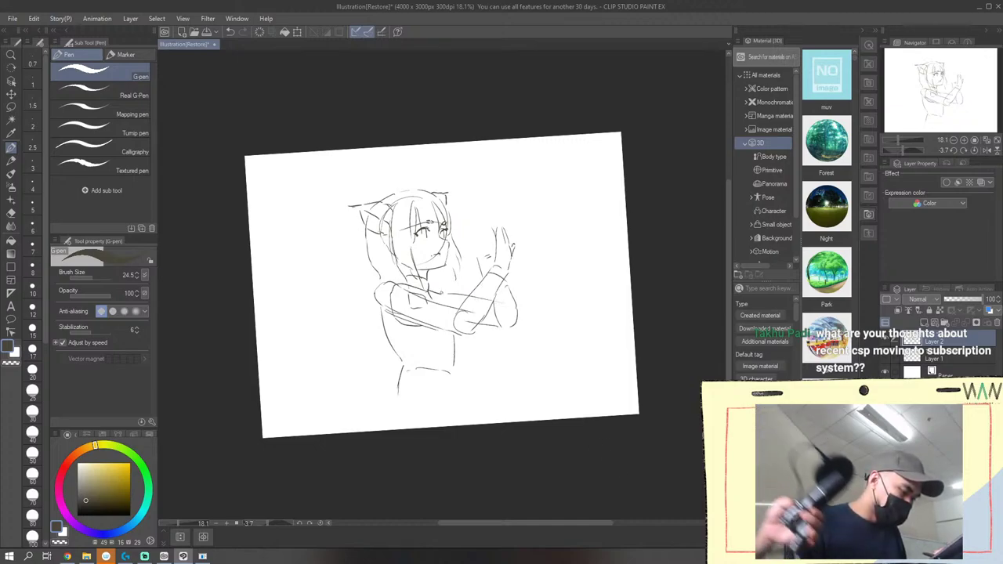
left_click(230, 32)
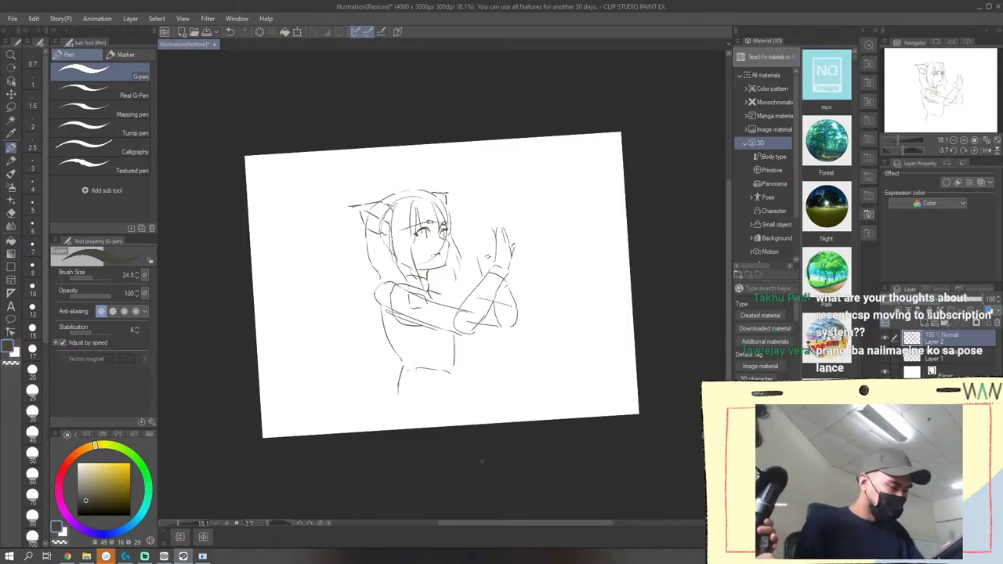
left_click(231, 32)
left_click_drag(457, 297, 466, 299)
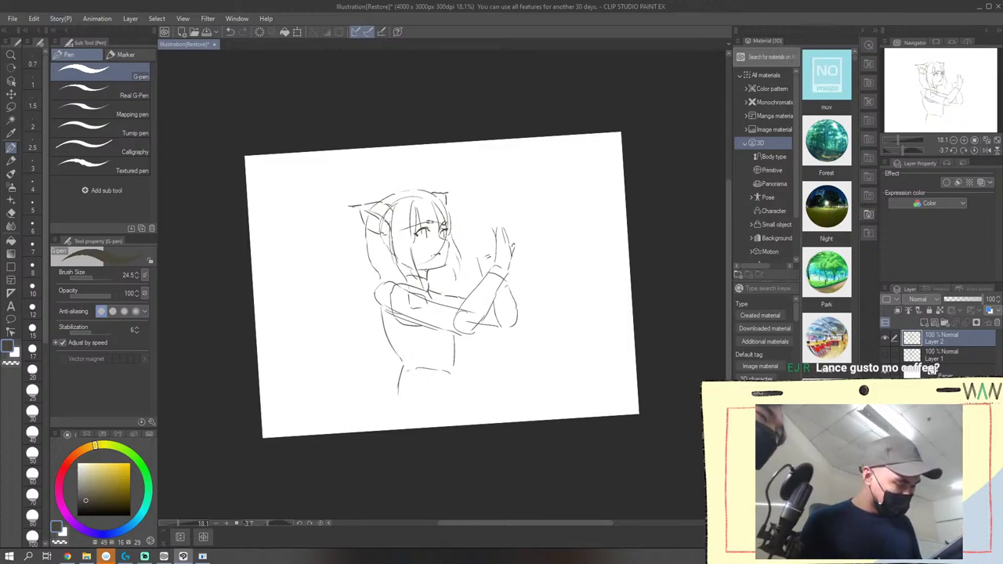
left_click_drag(433, 293, 447, 296)
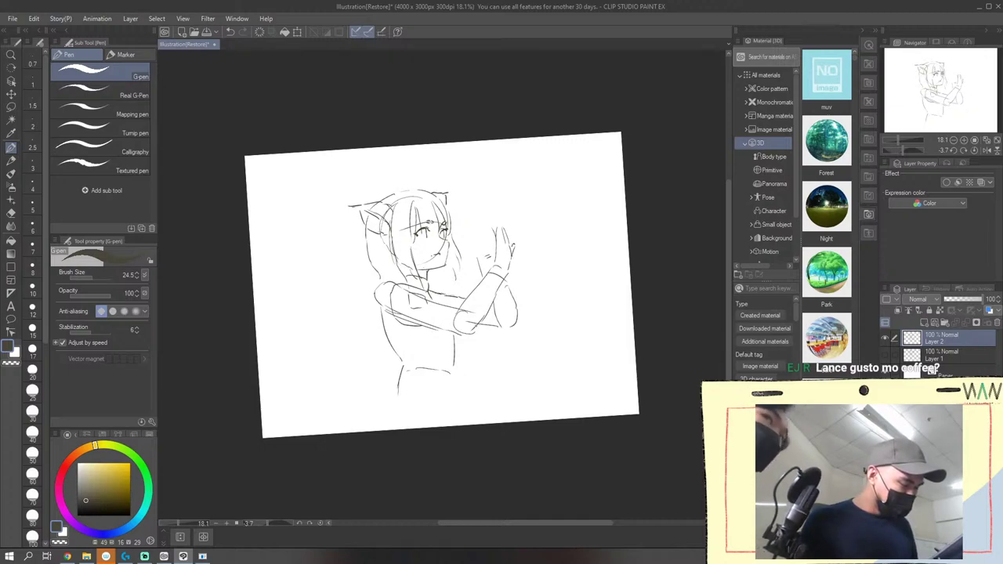
Sketch the flared skirt with fold lines below the waist, and outline the second hand beside the raised one
left_click_drag(453, 368, 481, 419)
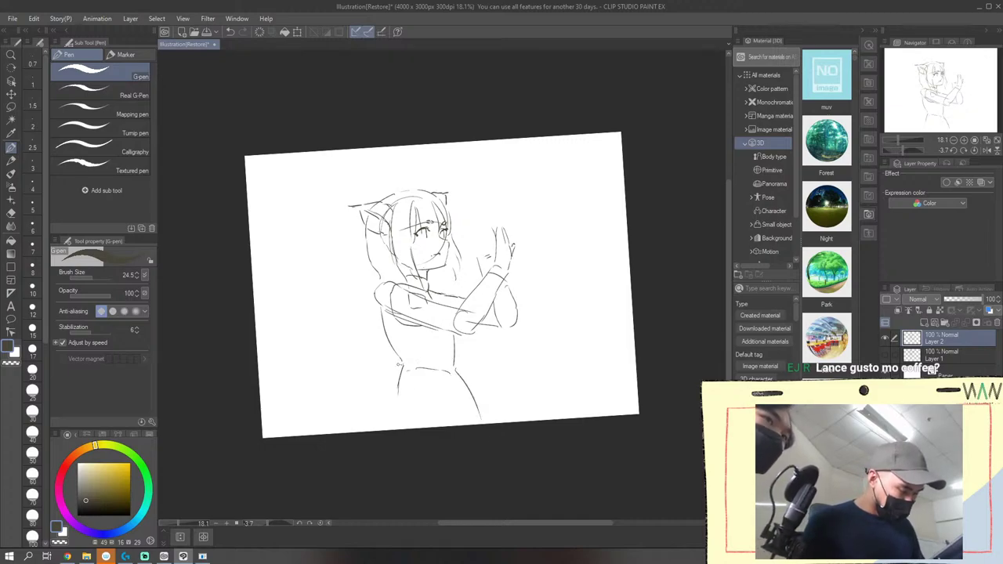
mouse_move(403, 364)
left_mouse_down()
mouse_move(350, 411)
mouse_move(413, 390)
mouse_move(434, 421)
mouse_move(447, 421)
left_mouse_up()
left_click_drag(476, 259, 490, 254)
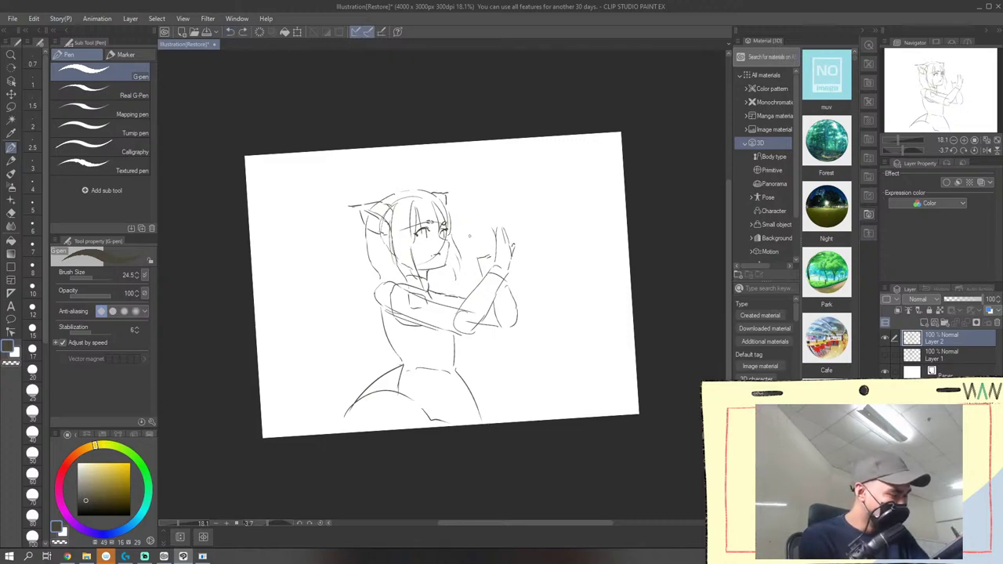
mouse_move(469, 239)
left_mouse_down()
mouse_move(475, 256)
mouse_move(484, 227)
mouse_move(492, 250)
left_mouse_up()
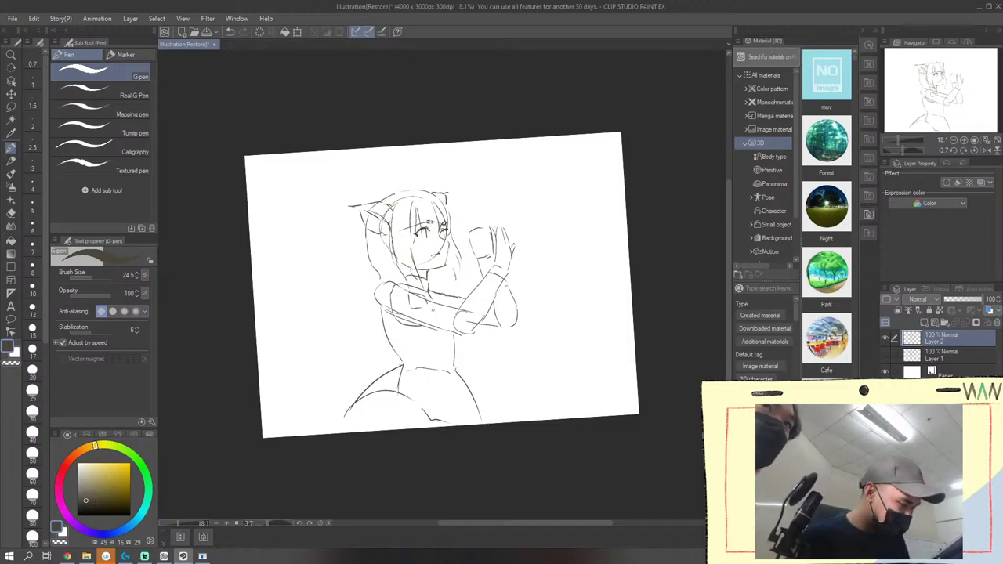
left_click_drag(440, 335, 444, 363)
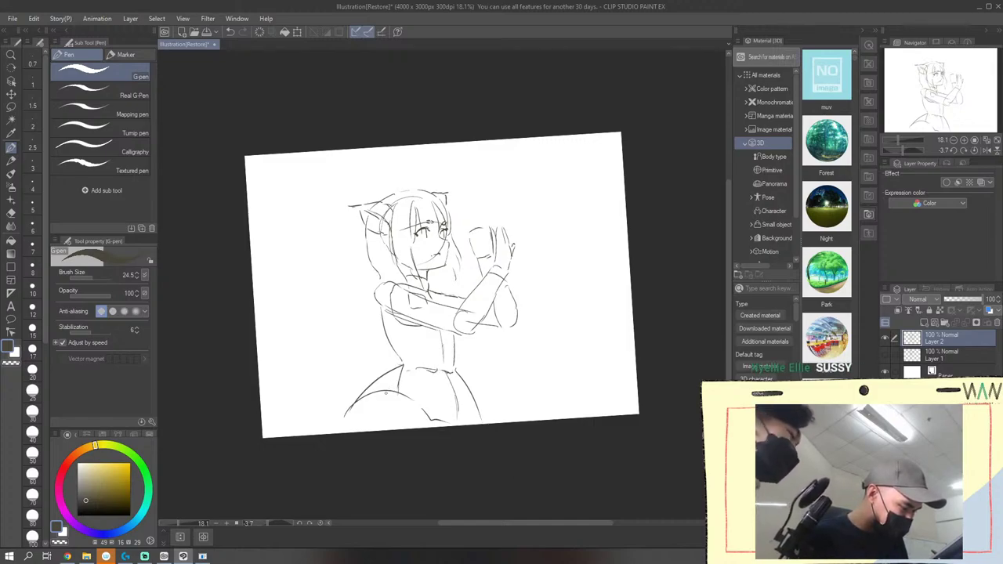
mouse_move(399, 384)
left_mouse_down()
mouse_move(377, 430)
mouse_move(354, 429)
left_mouse_up()
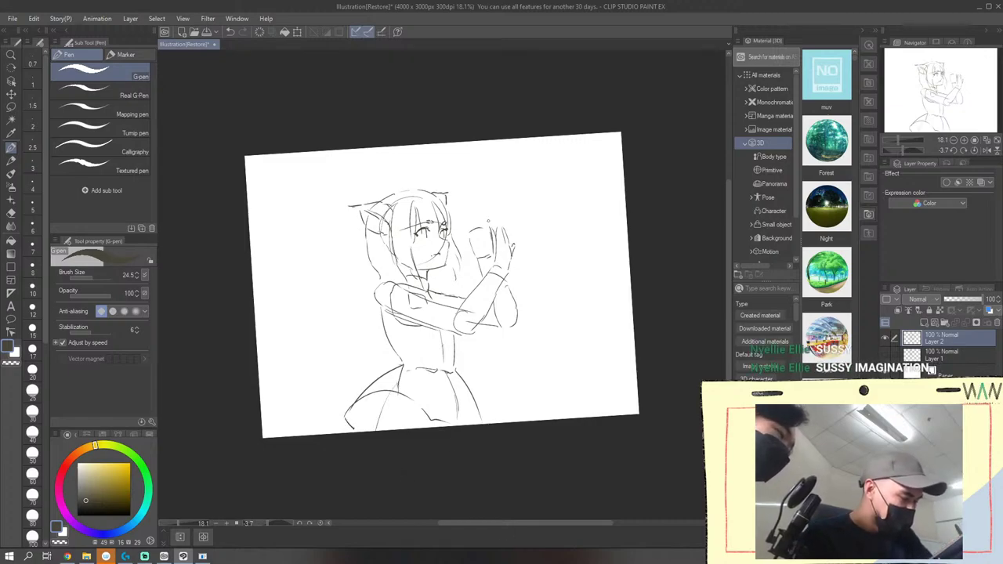
Refine the raised fingertips and eyes, and add jagged hair ends around the jaw and neck
mouse_move(506, 219)
left_mouse_down()
mouse_move(498, 235)
mouse_move(511, 228)
left_mouse_up()
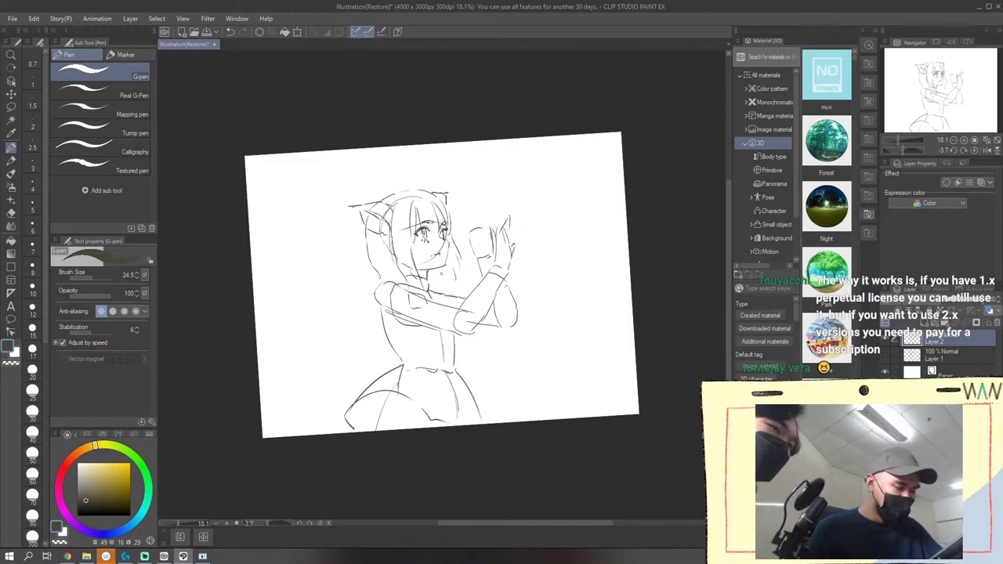
mouse_move(441, 267)
left_mouse_down()
mouse_move(435, 281)
mouse_move(446, 281)
mouse_move(372, 278)
mouse_move(386, 280)
left_mouse_up()
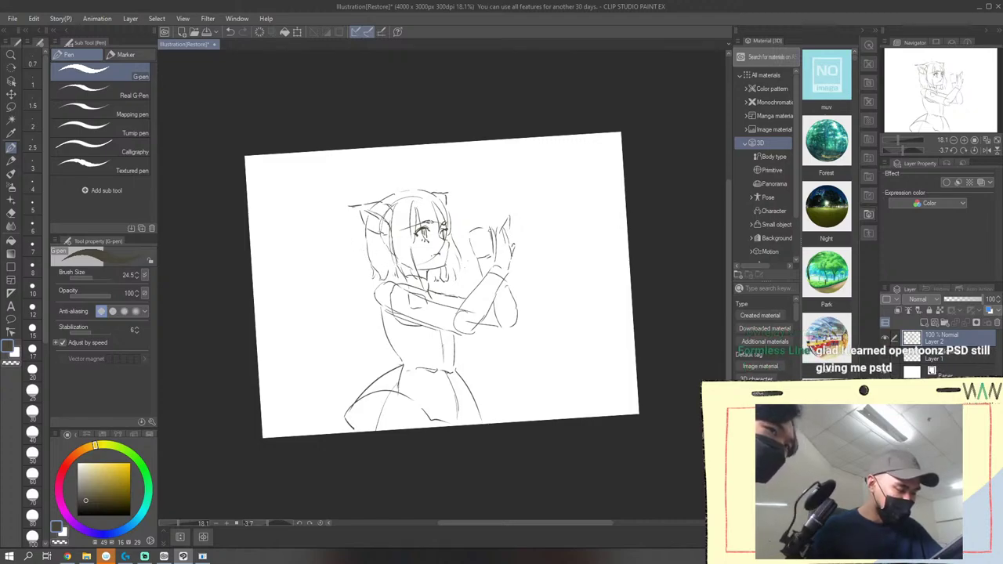
left_click_drag(463, 273, 417, 289)
key("ctrl+z")
left_click_drag(415, 248, 415, 275)
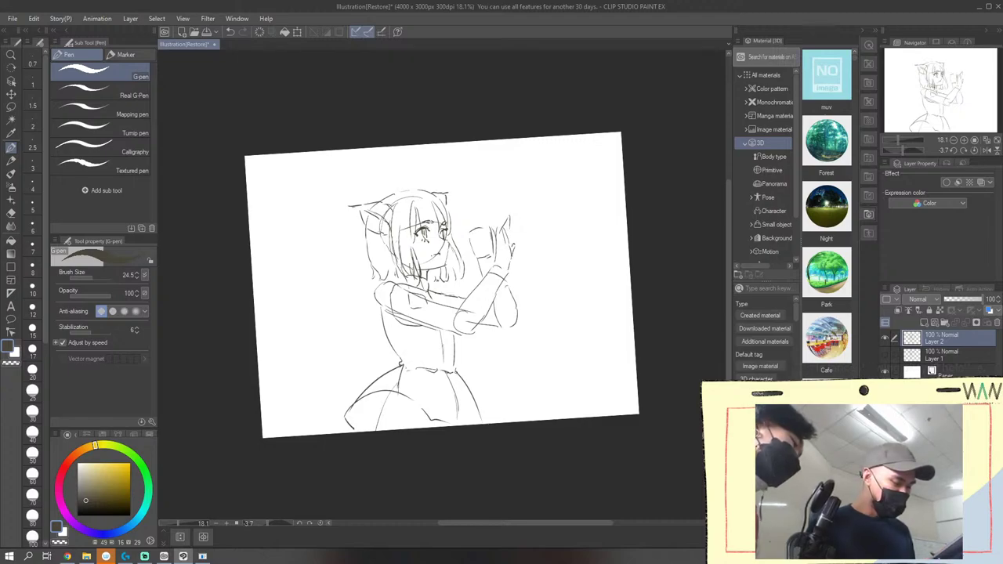
Accent the waist and underside of the chest with short strokes, and try detail strokes inside the second hand
left_click_drag(453, 367, 460, 373)
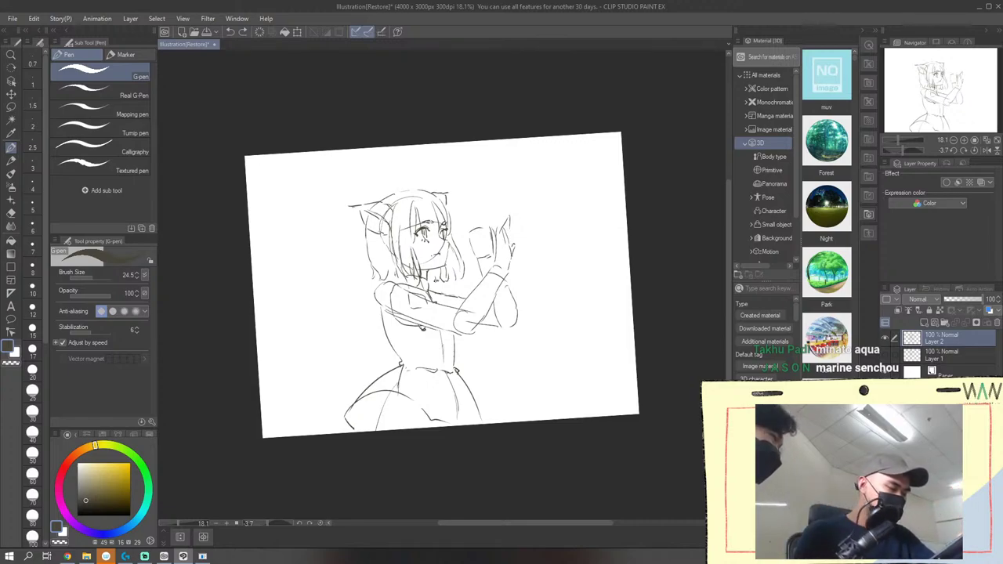
left_click_drag(472, 235, 481, 236)
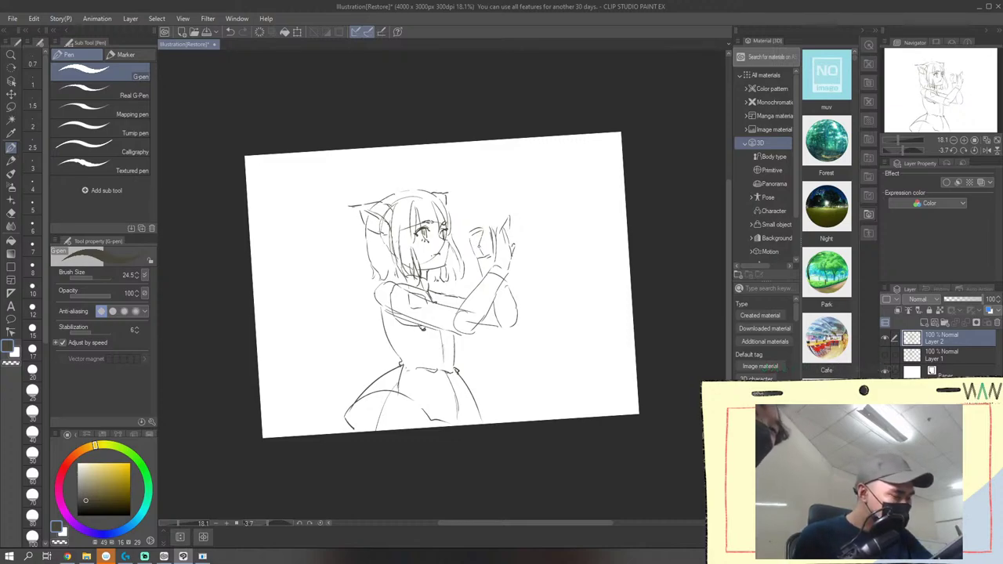
left_click_drag(480, 247, 473, 231)
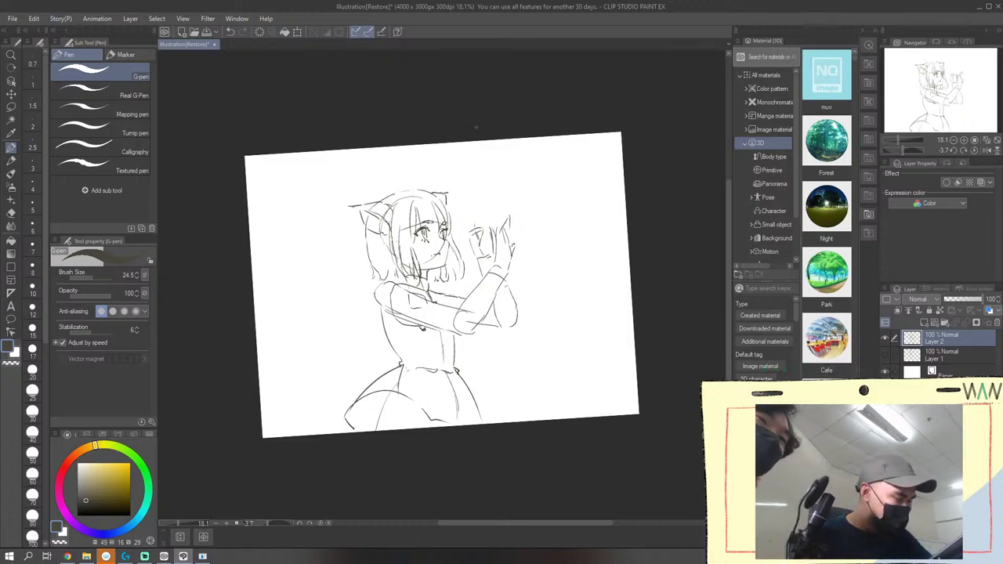
left_click(233, 33)
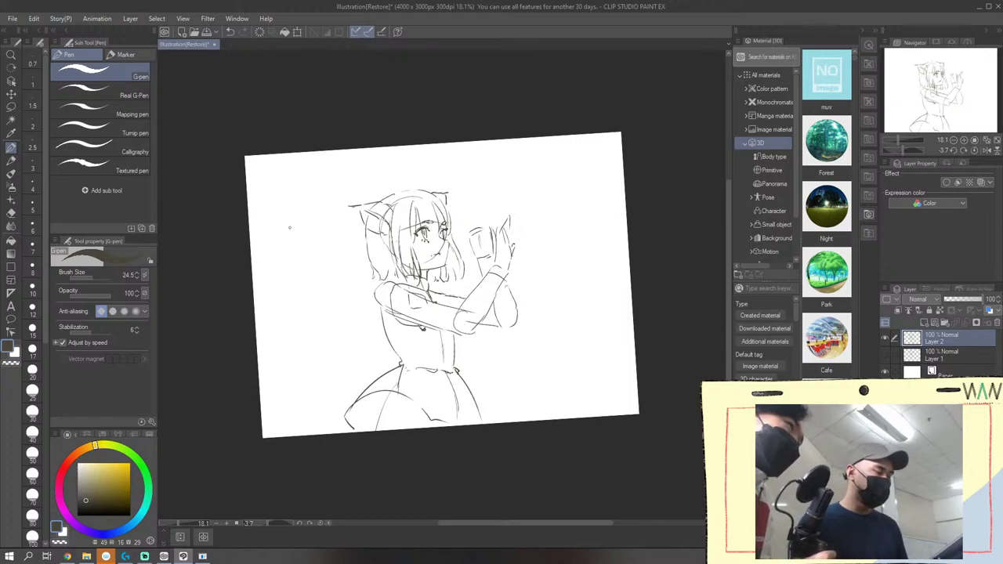
Clear the entire cat-eared character sketch from Layer 2
left_click(259, 32)
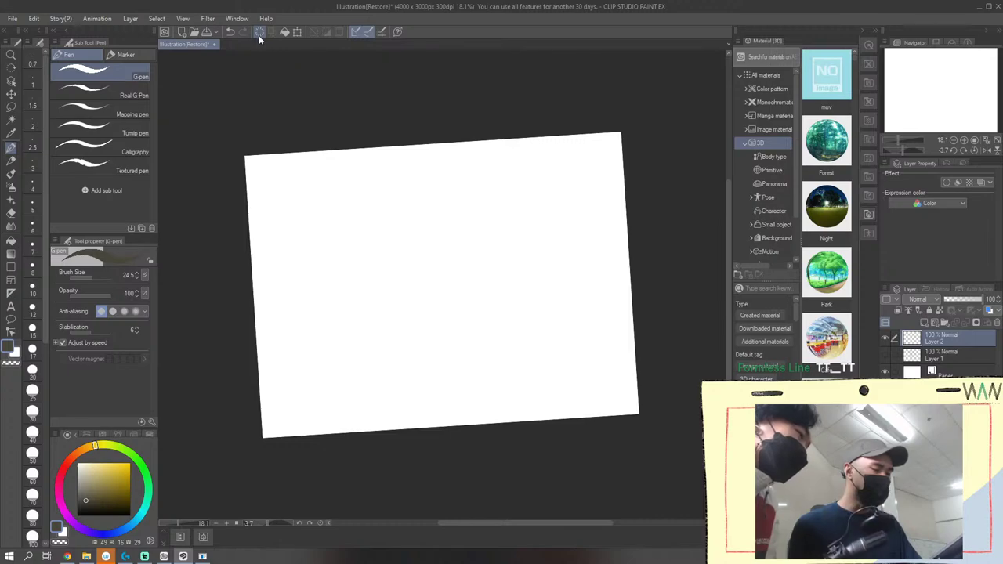
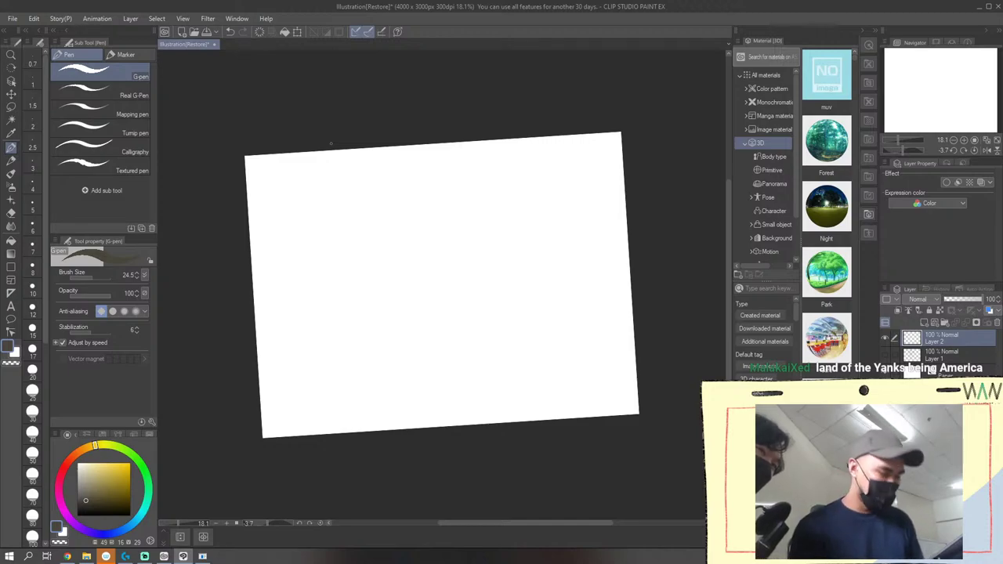
left_click(68, 556)
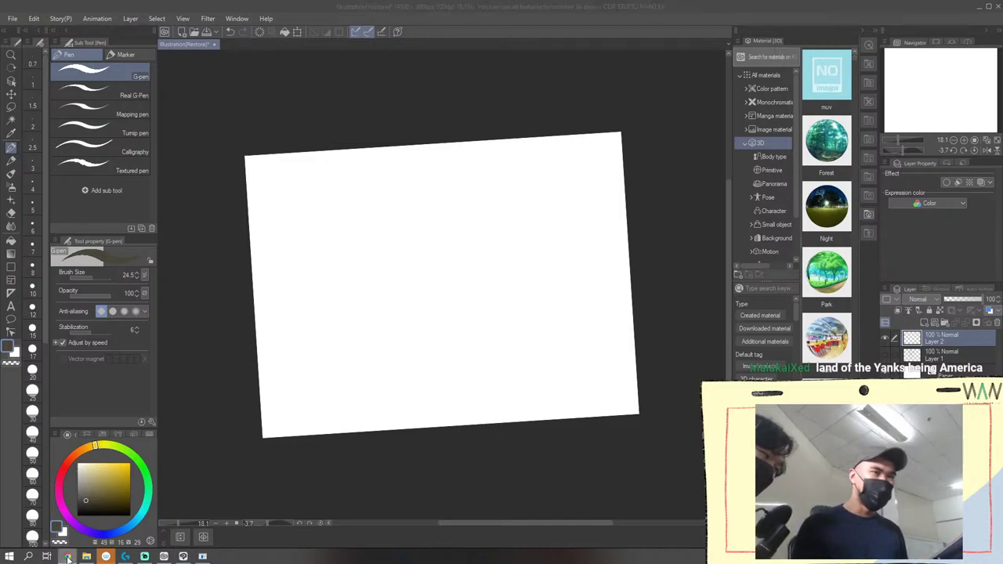
left_click(68, 556)
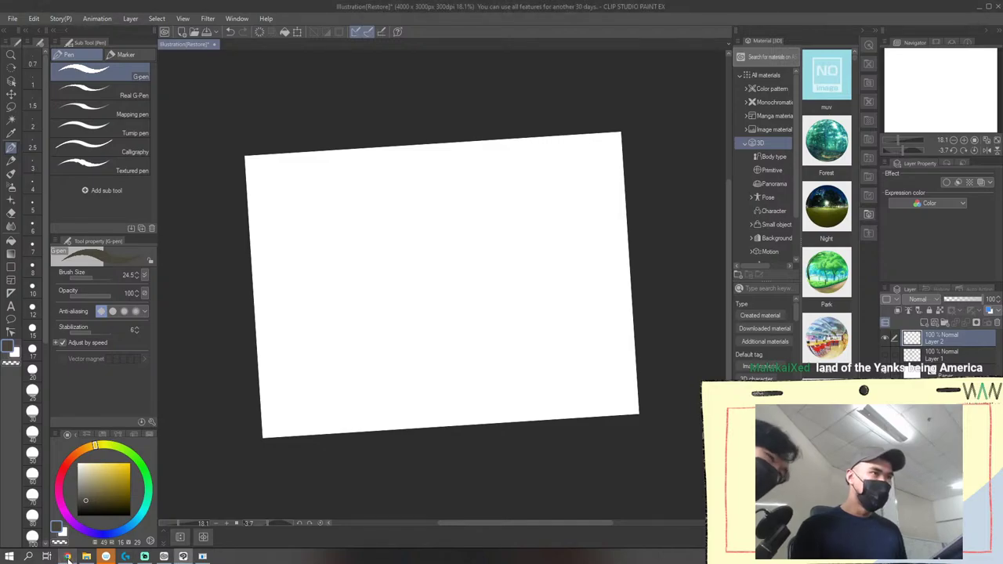
left_click(68, 557)
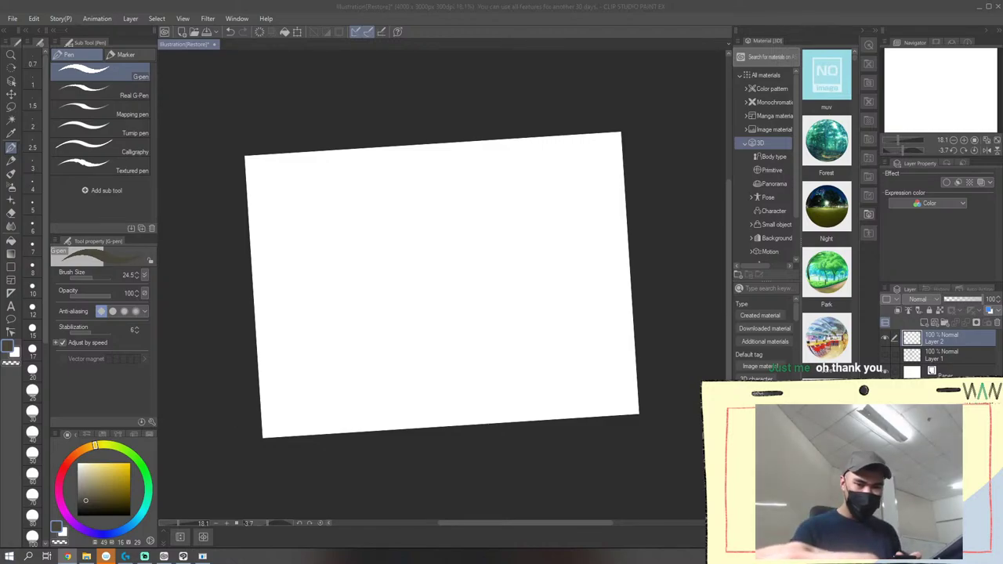
left_click(977, 7)
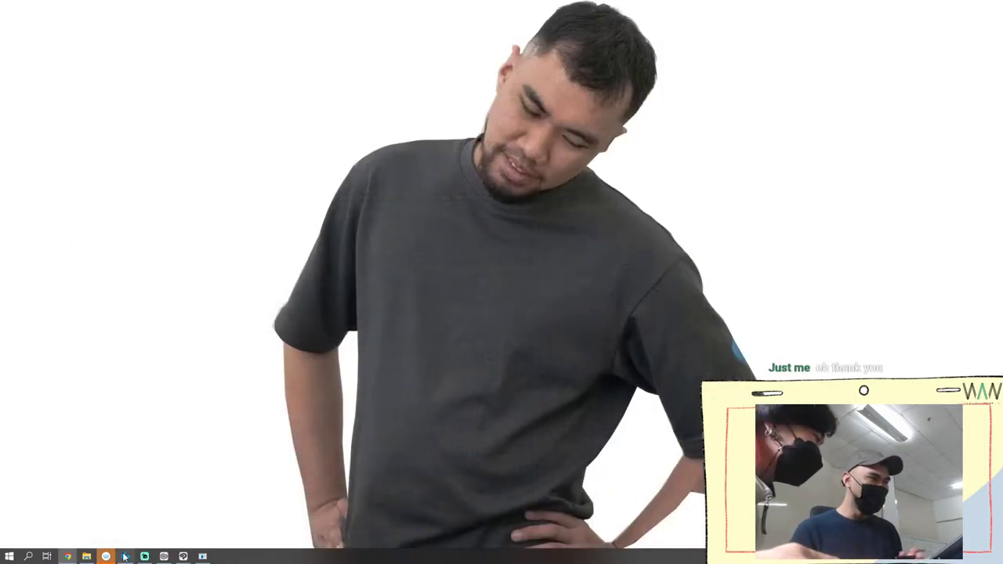
mouse_move(140, 556)
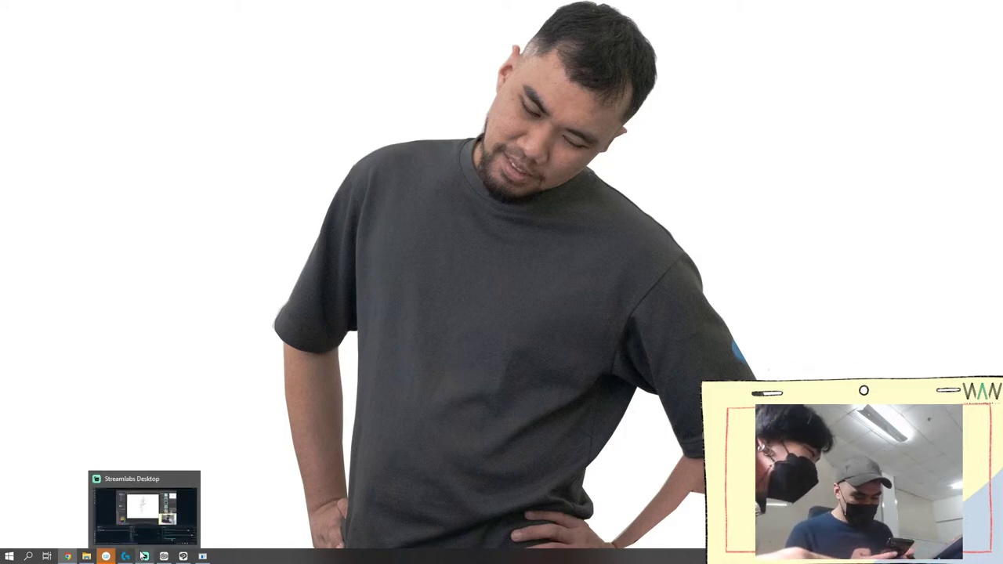
left_click(146, 555)
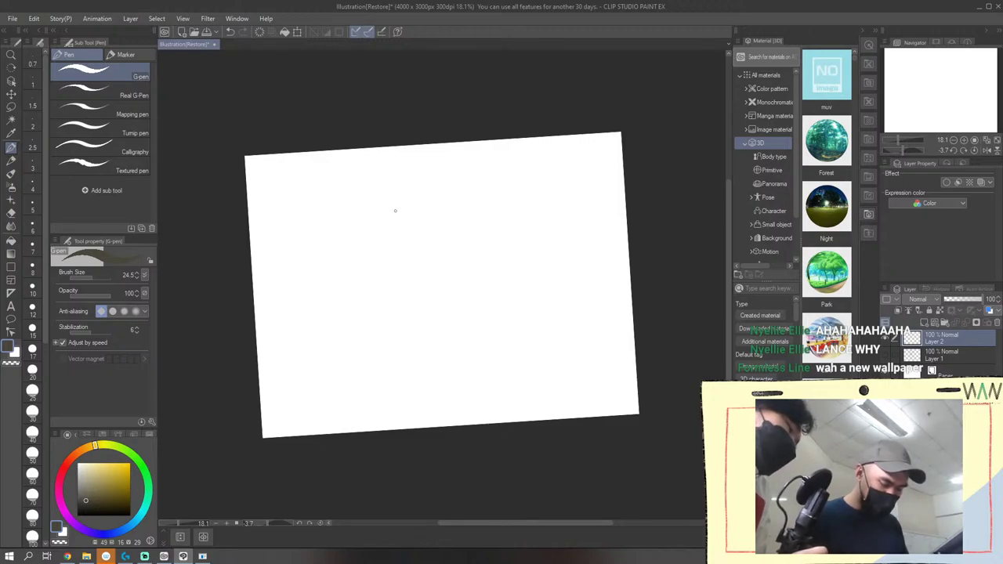
Try a short curved stroke in the upper middle of the blank canvas and undo it
left_click_drag(448, 230, 419, 225)
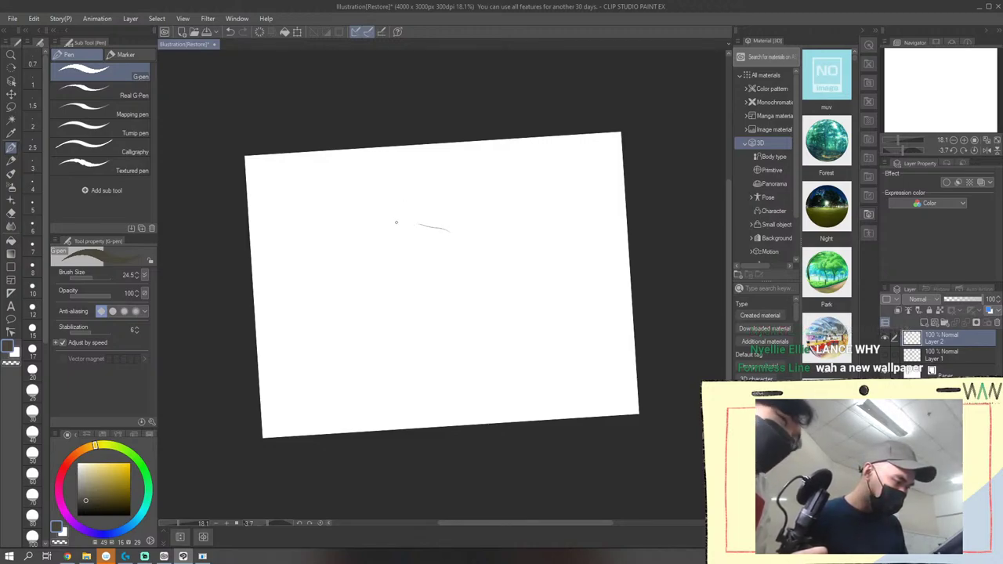
left_click(230, 31)
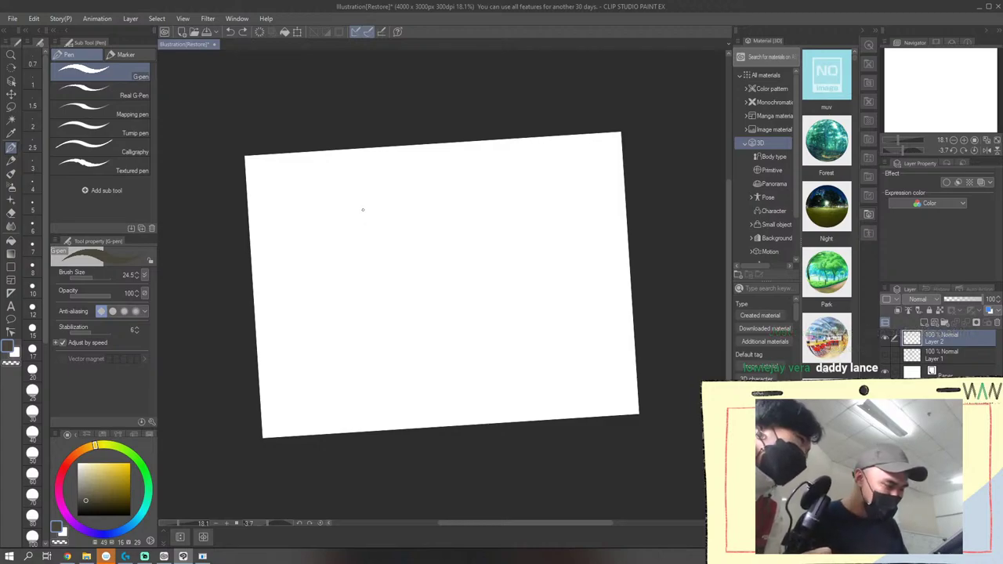
Sketch a small shoulder oval left of the canvas centre, trying a shoulder line and torso side and undoing both
mouse_move(374, 239)
left_mouse_down()
mouse_move(366, 259)
mouse_move(368, 234)
mouse_move(423, 236)
left_mouse_up()
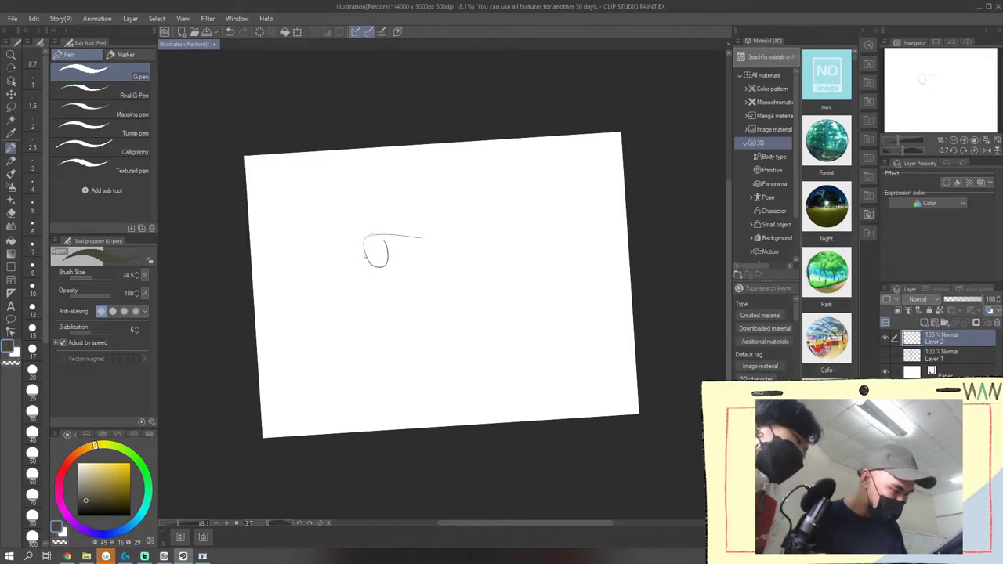
left_click_drag(364, 259, 404, 315)
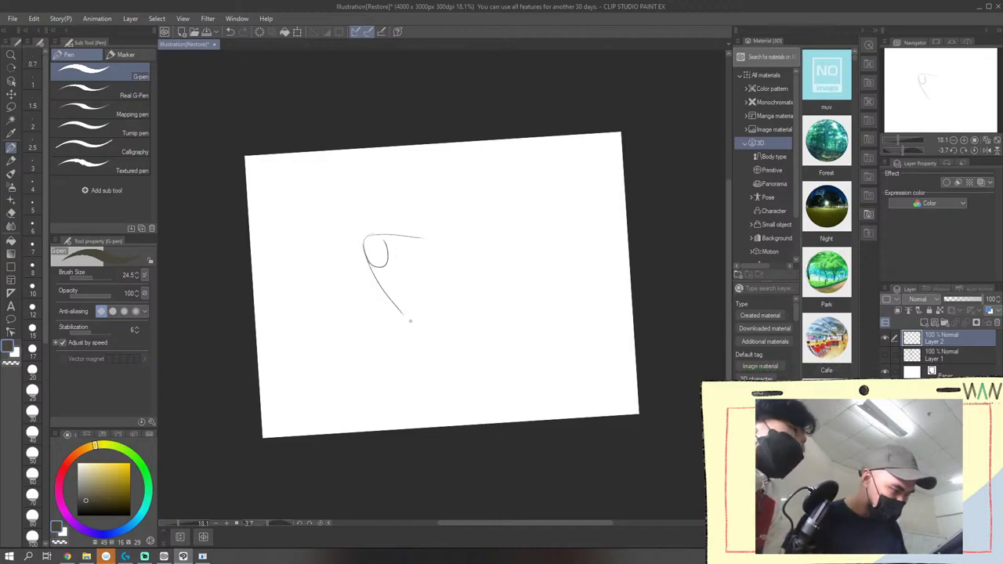
left_click(230, 32)
left_click(230, 31)
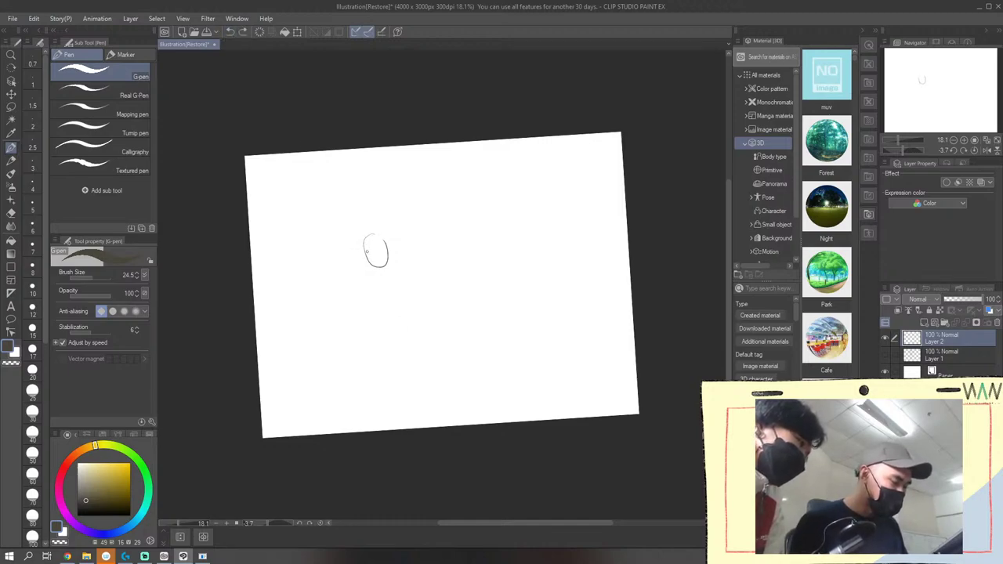
Sketch the torso's two sides and arched waist below the oval, and join the shoulders with curved lines
mouse_move(369, 261)
left_mouse_down()
mouse_move(391, 344)
mouse_move(415, 306)
mouse_move(445, 314)
left_mouse_up()
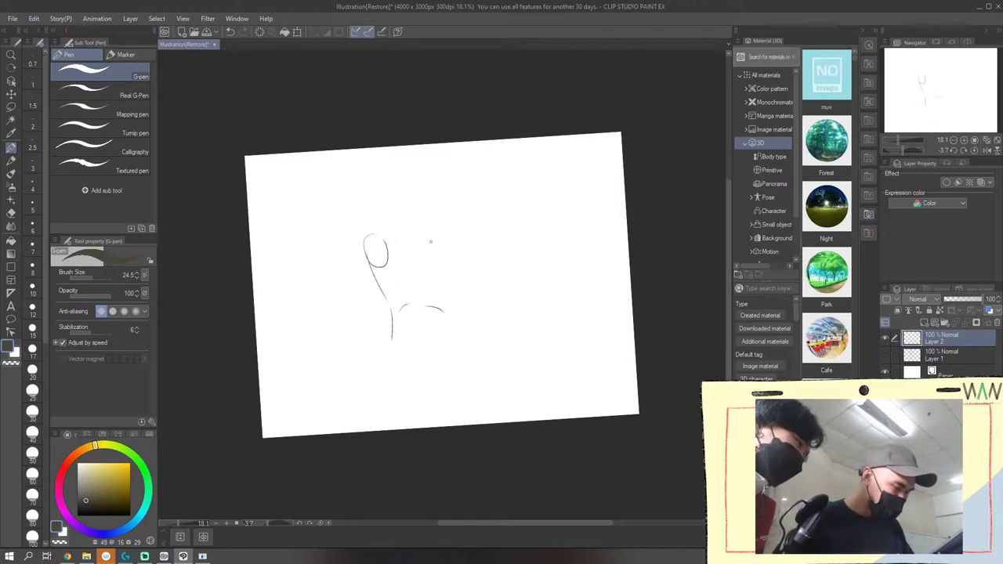
left_click_drag(430, 261, 443, 310)
left_click_drag(364, 236, 417, 246)
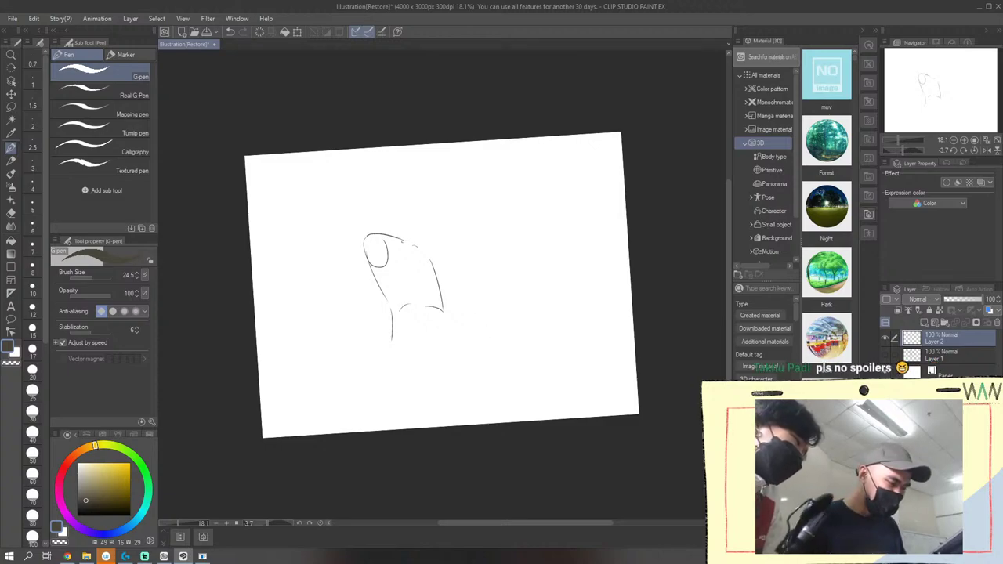
mouse_move(409, 242)
left_mouse_down()
mouse_move(439, 244)
mouse_move(422, 236)
mouse_move(453, 251)
left_mouse_up()
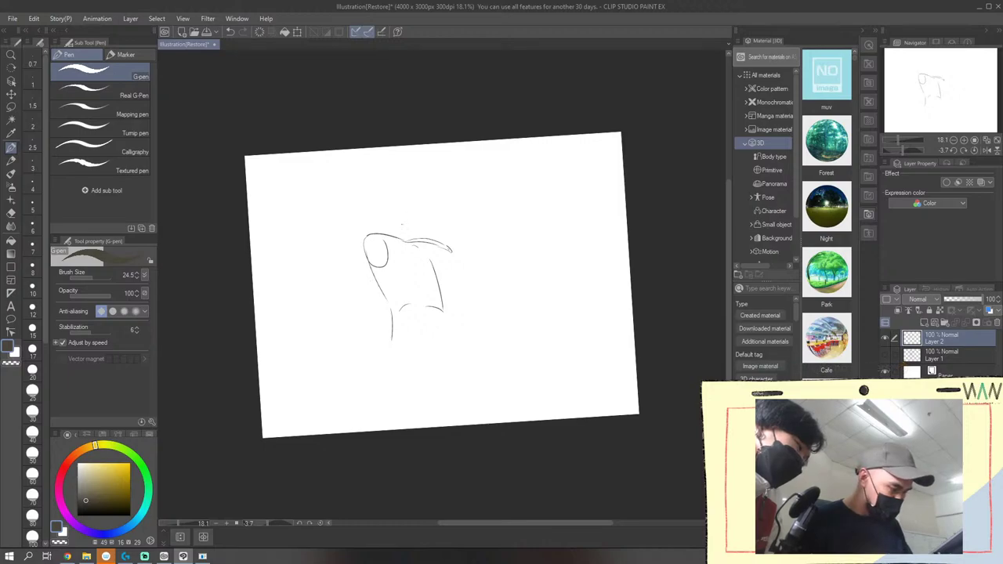
Draw a curve sweeping from the left shoulder past the waist and a short arm line, undoing the trial forearm strokes
mouse_move(393, 235)
left_mouse_down()
mouse_move(398, 264)
mouse_move(350, 362)
left_mouse_up()
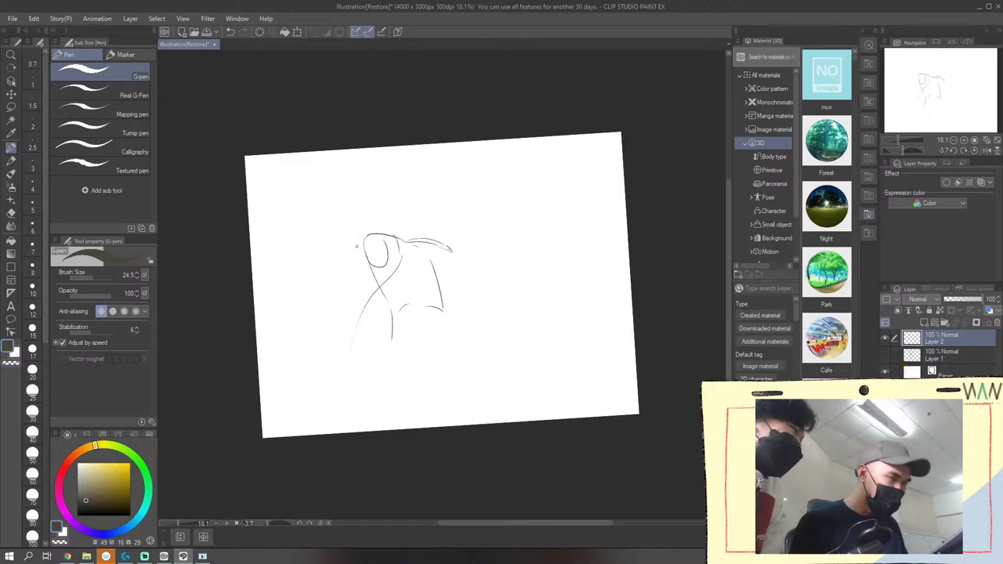
left_click_drag(328, 240, 359, 254)
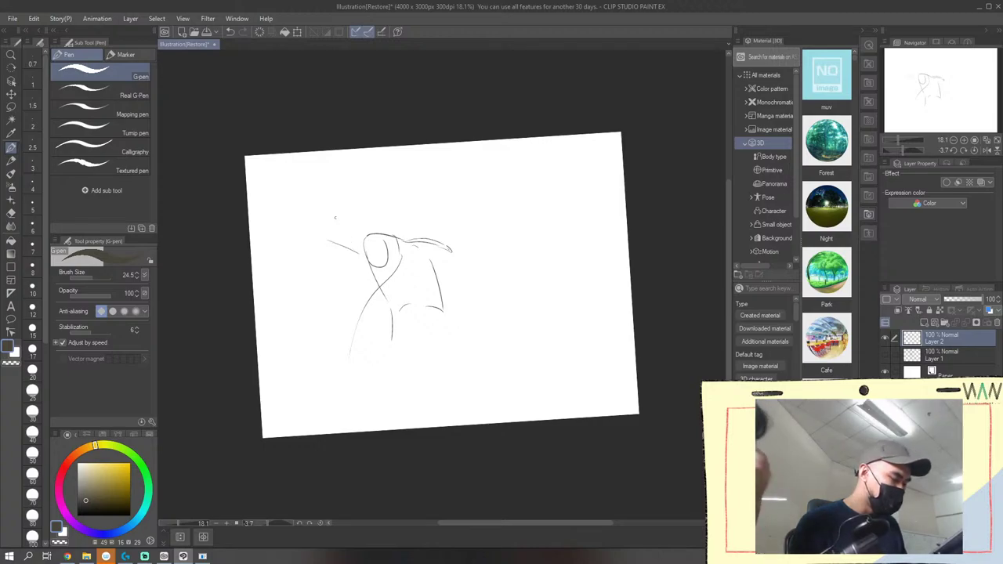
mouse_move(333, 217)
left_mouse_down()
mouse_move(382, 240)
mouse_move(318, 215)
left_mouse_up()
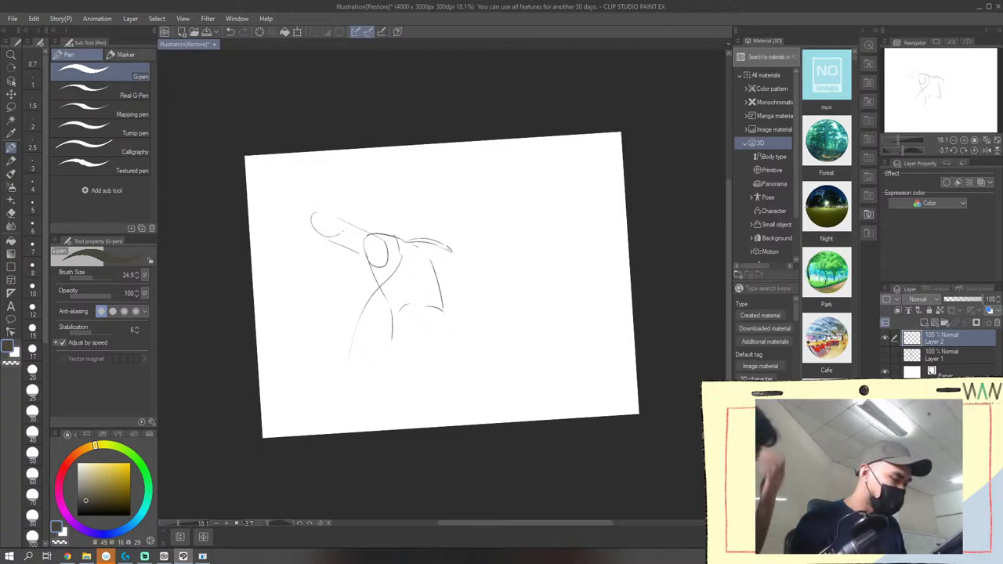
left_click(230, 31)
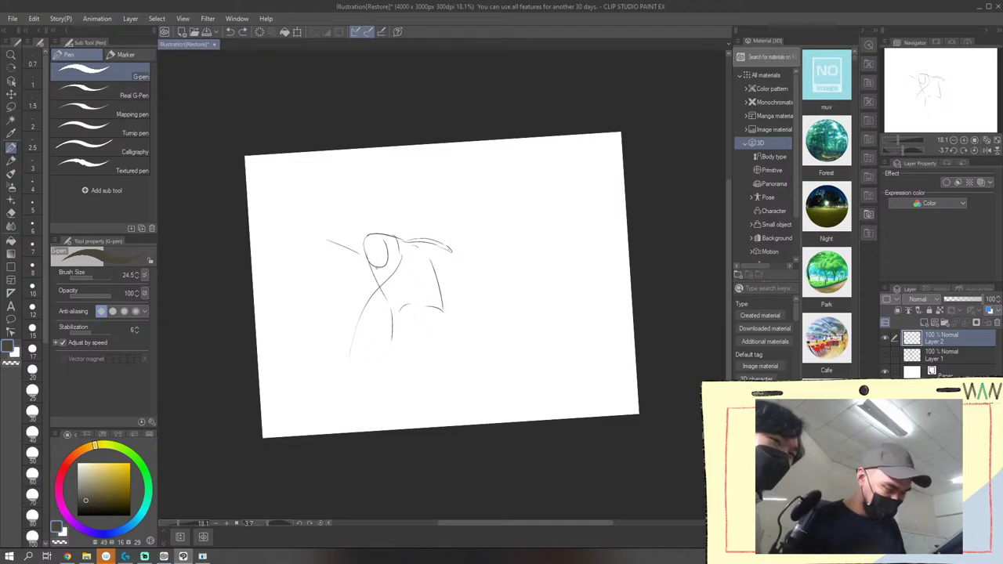
Draw a long outward curve from the right shoulder, and add short neck strokes, shoulder details and an arc under the chest
mouse_move(427, 252)
left_mouse_down()
mouse_move(511, 365)
mouse_move(505, 381)
left_mouse_up()
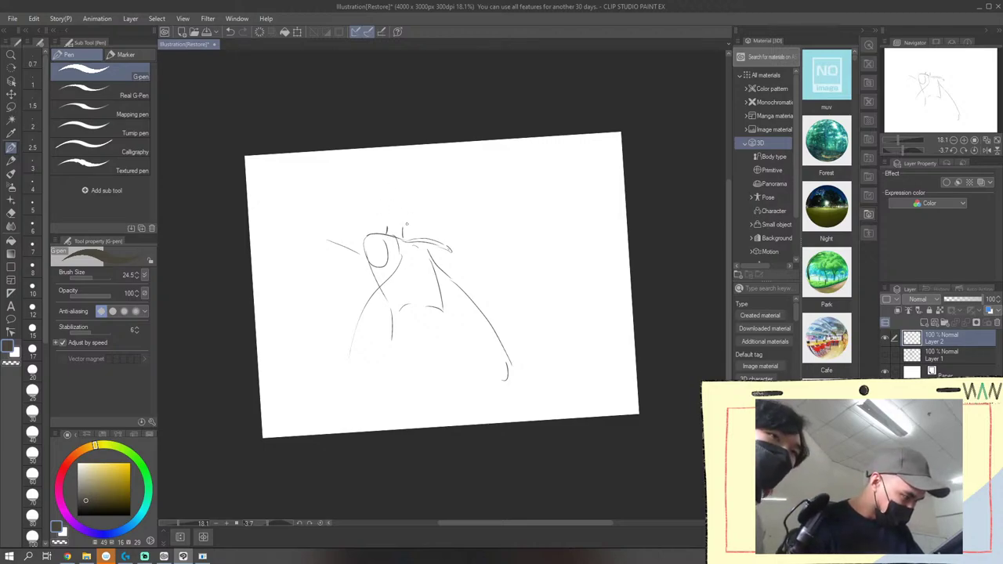
left_click_drag(405, 230, 411, 224)
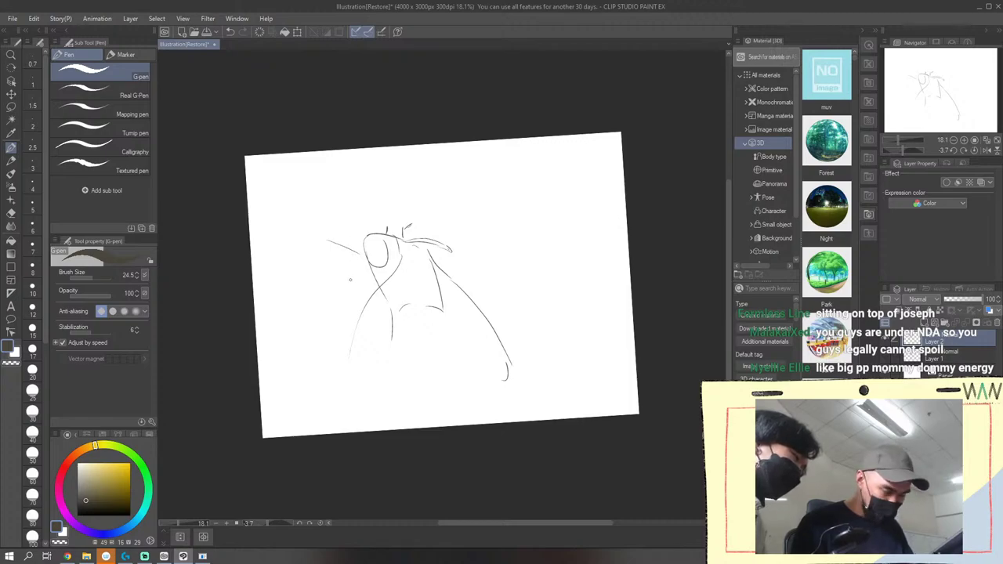
left_click_drag(384, 239, 383, 252)
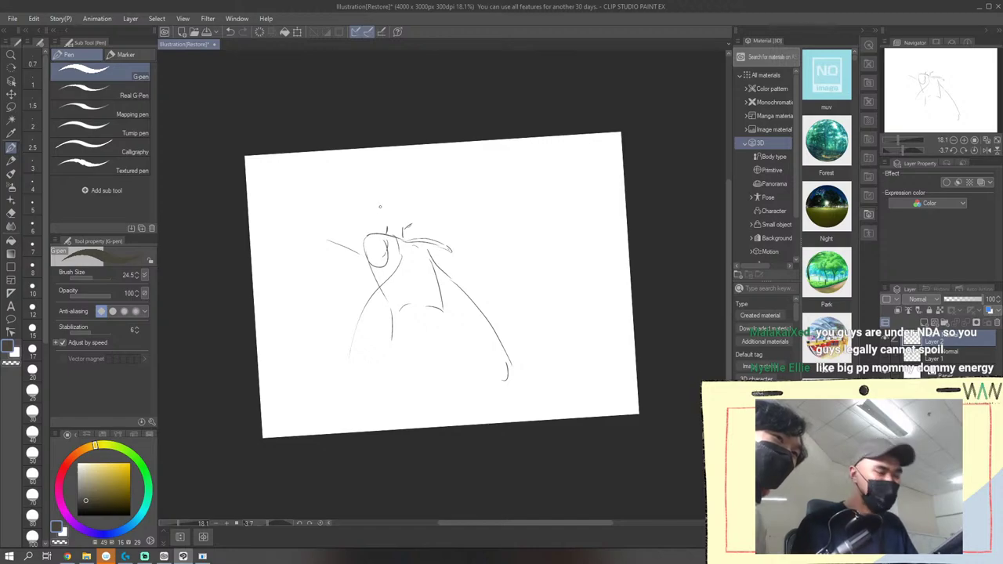
left_click_drag(417, 243, 431, 248)
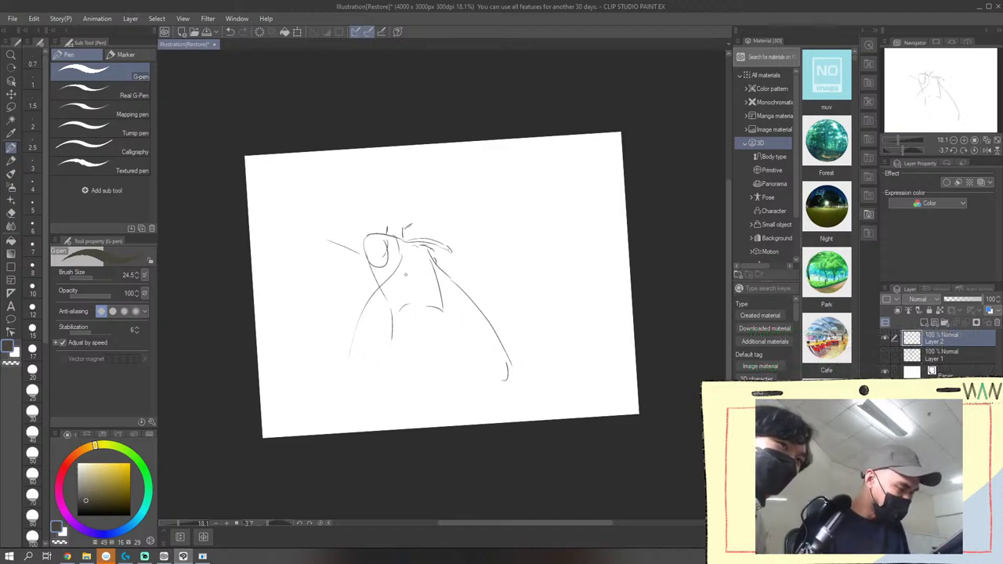
left_click_drag(399, 279, 432, 281)
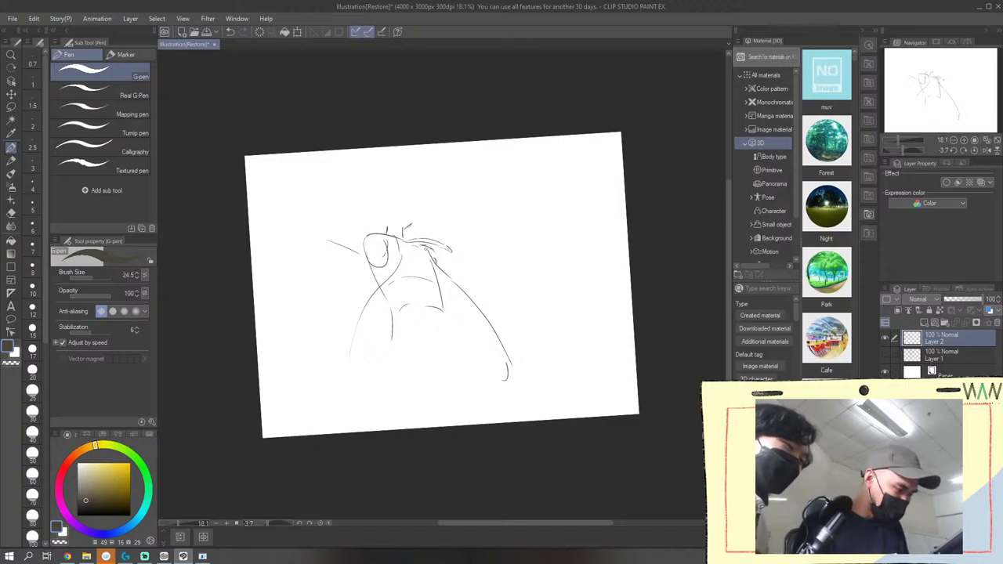
left_click_drag(434, 251, 450, 255)
left_click(229, 31)
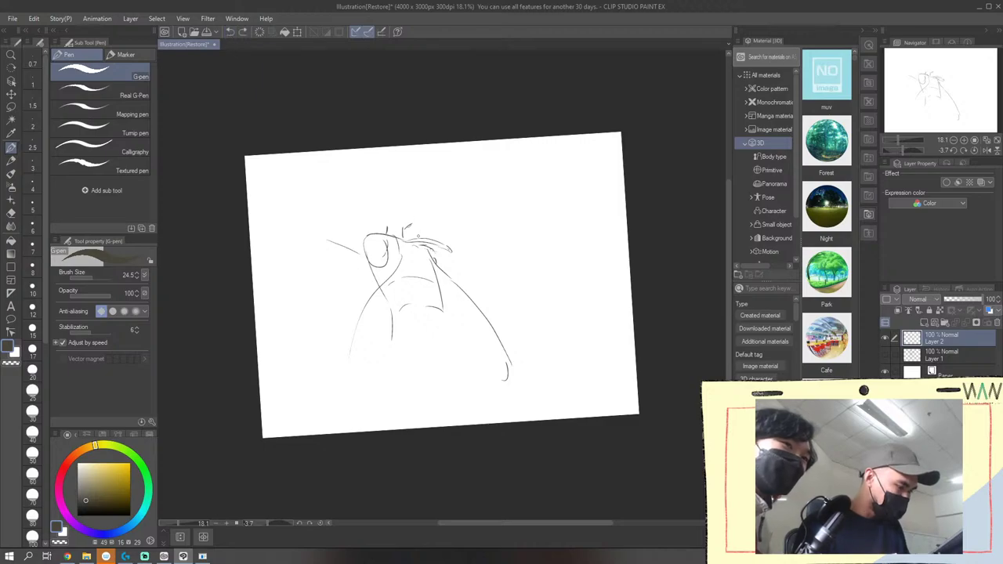
left_click(242, 32)
left_click_drag(446, 259, 454, 286)
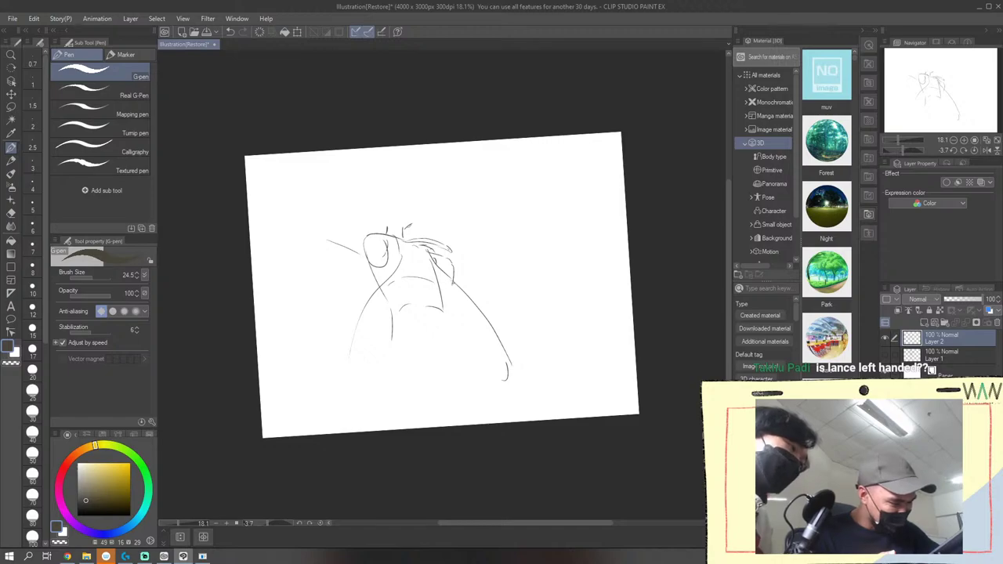
left_click(232, 35)
left_click(232, 34)
left_click(232, 34)
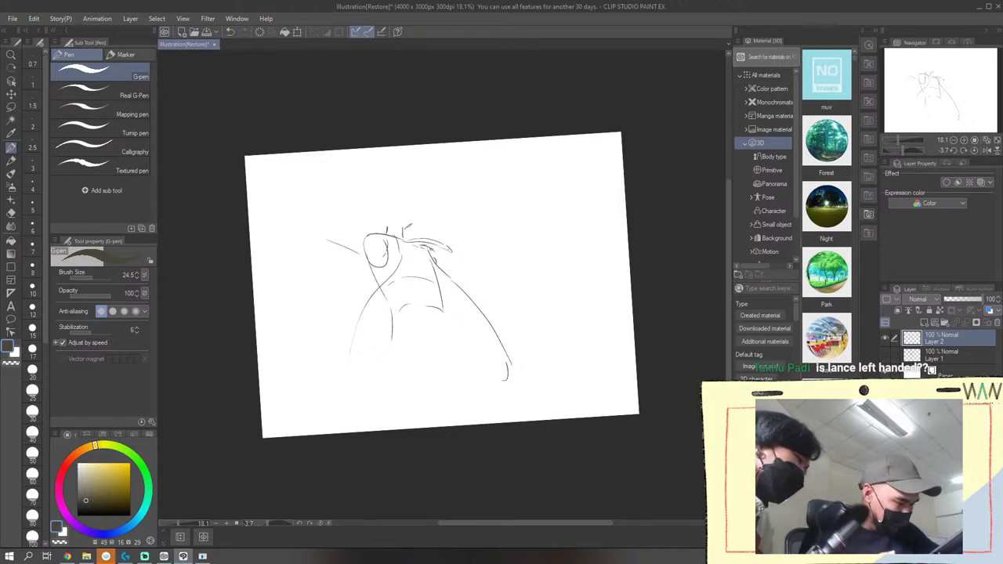
Draw the right contour of the torso down to the waist, a waistband arc and the left hip's outward curve
mouse_move(428, 249)
left_mouse_down()
mouse_move(449, 259)
mouse_move(447, 304)
left_mouse_up()
left_click(230, 31)
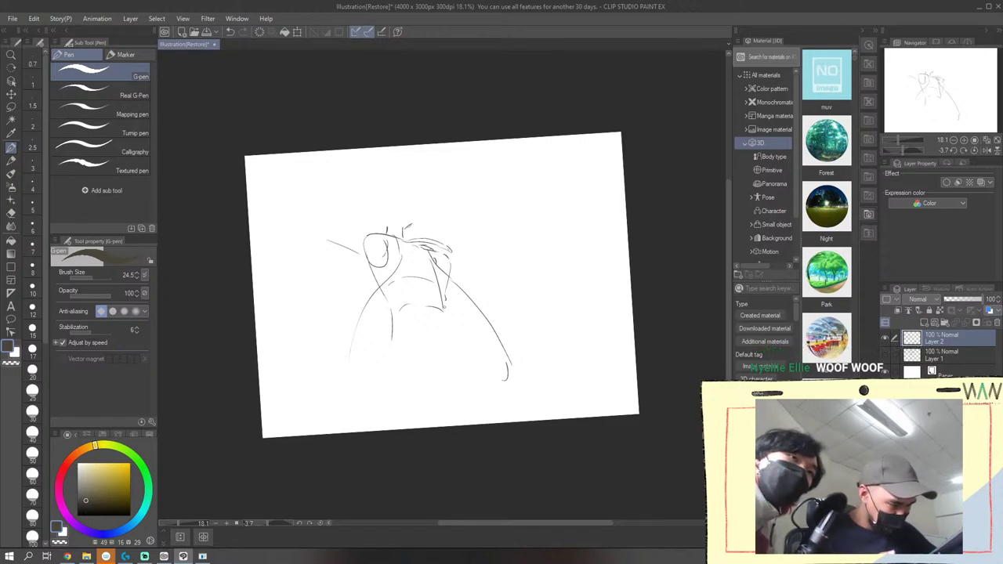
mouse_move(444, 293)
left_mouse_down()
mouse_move(392, 304)
mouse_move(378, 379)
left_mouse_up()
left_click(230, 34)
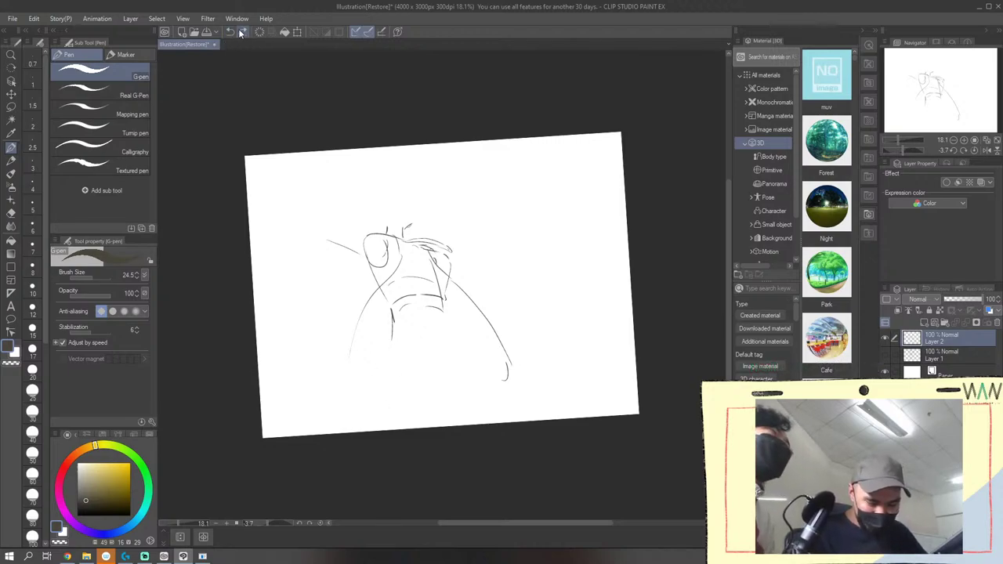
left_click(241, 35)
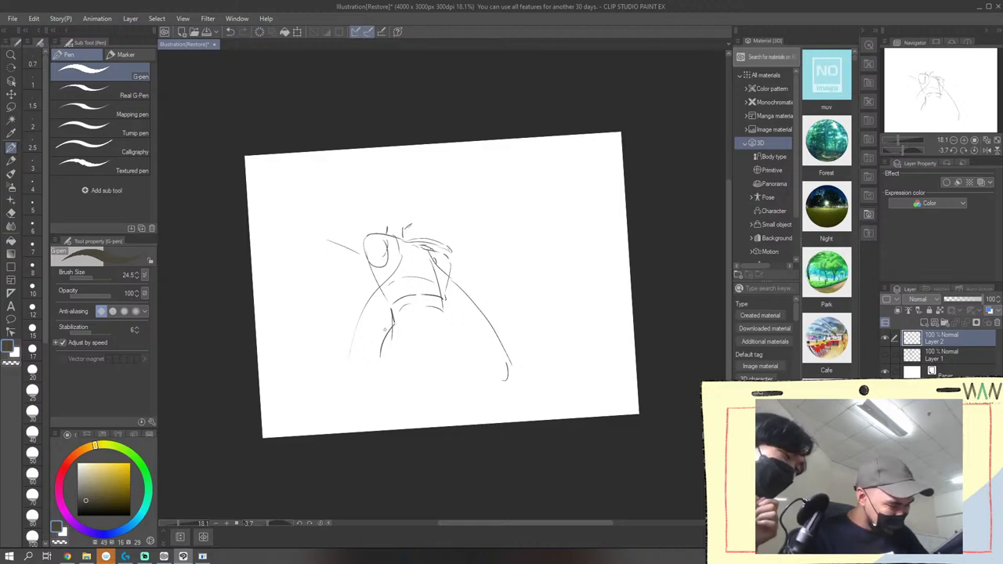
left_click(231, 34)
left_click_drag(394, 320, 378, 367)
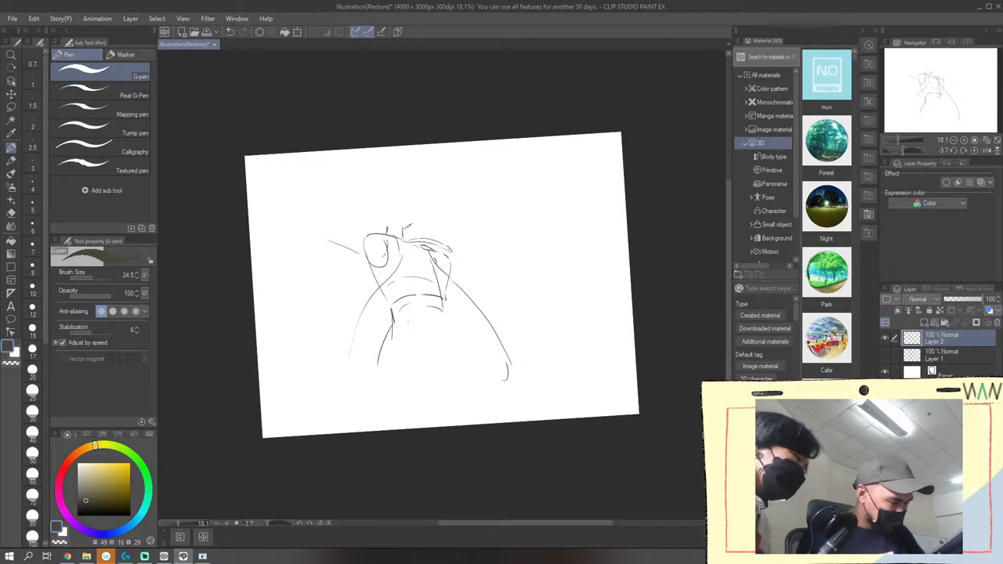
Complete the lower body with an inner hip arc, a nearly straight hem line and the right hip's side curve
left_click_drag(395, 321, 434, 353)
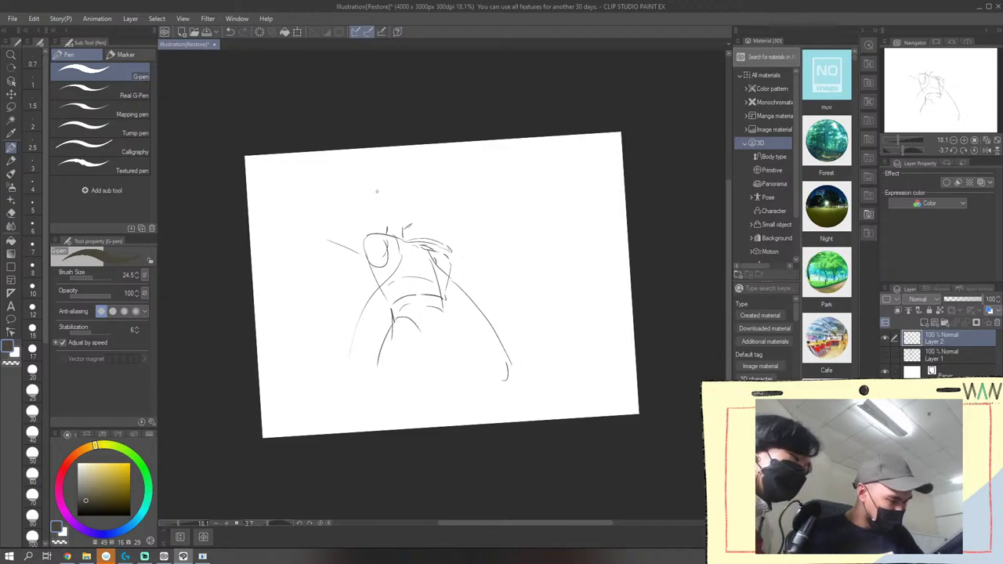
left_click_drag(382, 385, 437, 383)
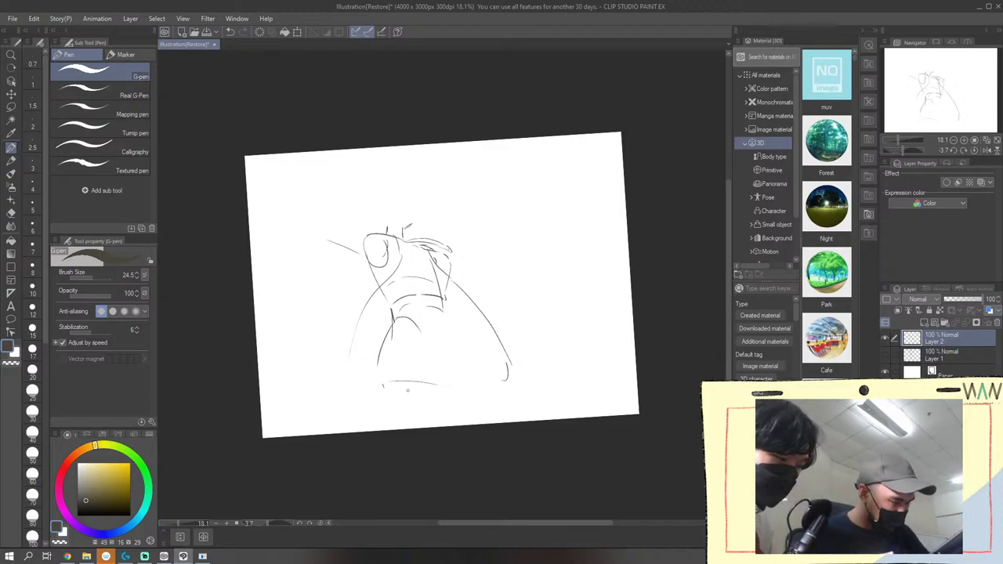
left_click_drag(444, 330, 452, 382)
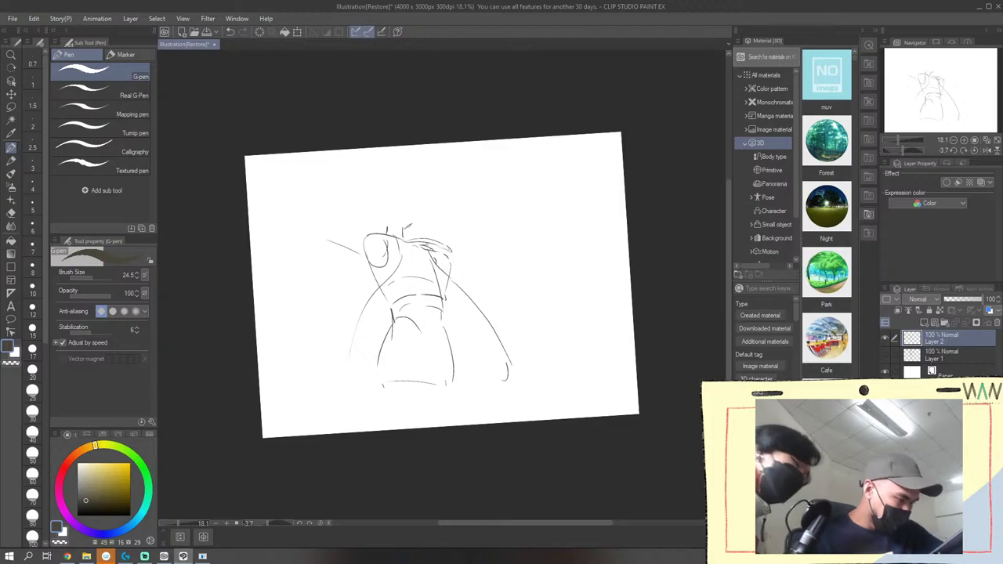
Sketch the raised right-hand arm with an elbow circle and tapering forearm, ending in a small hand with extended fingers
mouse_move(425, 244)
left_mouse_down()
mouse_move(455, 239)
mouse_move(437, 255)
mouse_move(487, 234)
mouse_move(514, 201)
left_mouse_up()
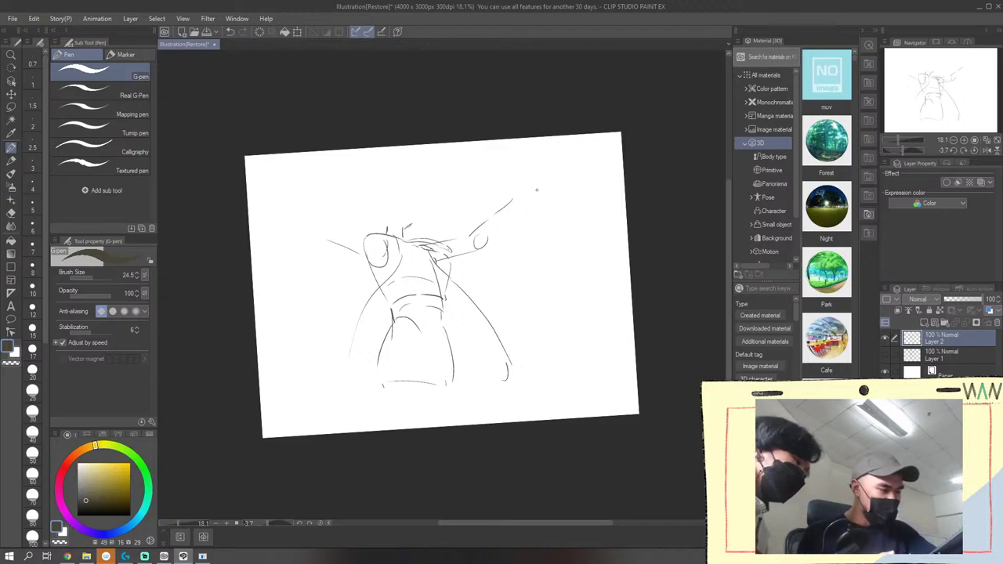
mouse_move(517, 199)
left_mouse_down()
mouse_move(519, 217)
mouse_move(495, 238)
left_mouse_up()
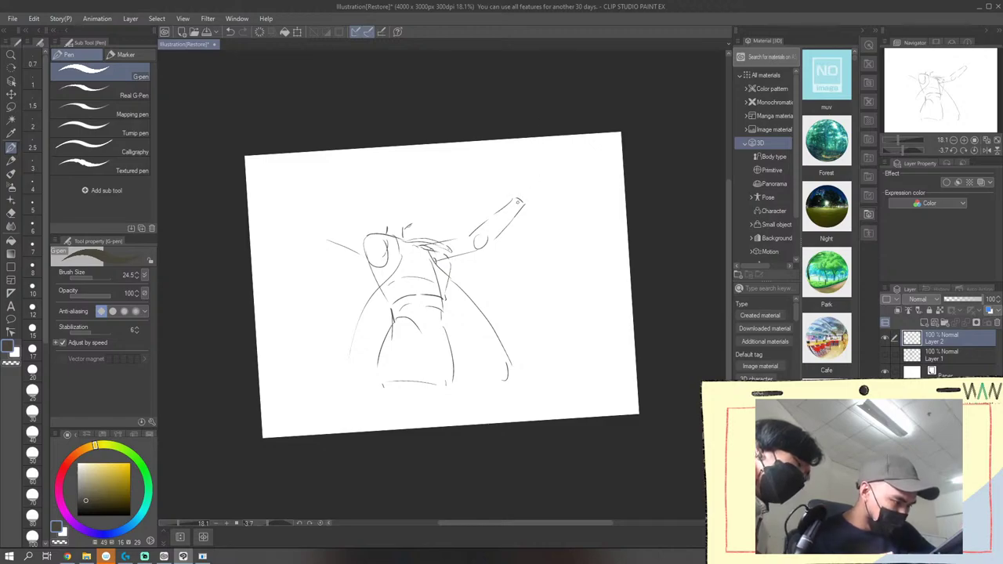
mouse_move(517, 191)
left_mouse_down()
mouse_move(521, 204)
mouse_move(511, 180)
mouse_move(530, 174)
left_mouse_up()
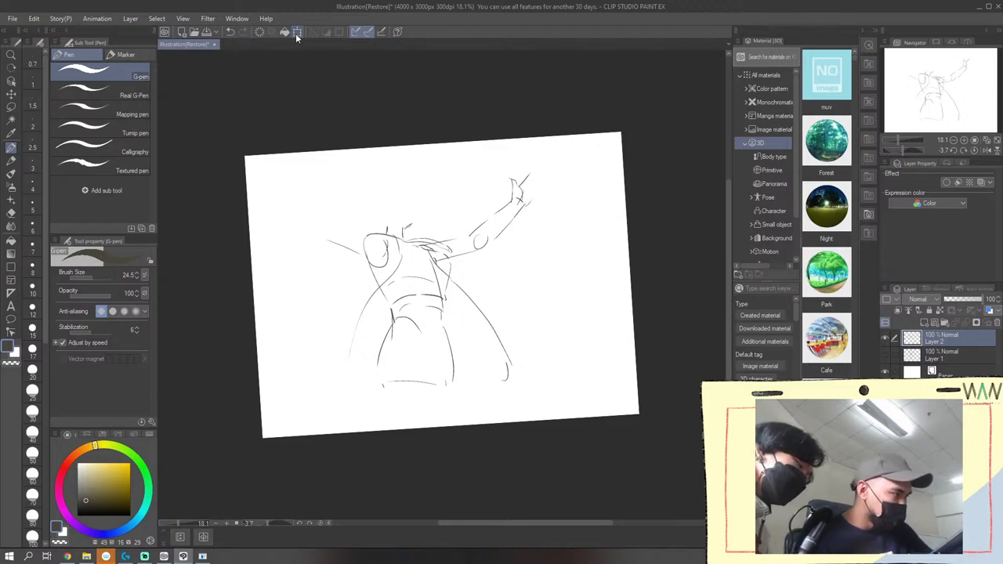
left_click_drag(532, 195, 525, 203)
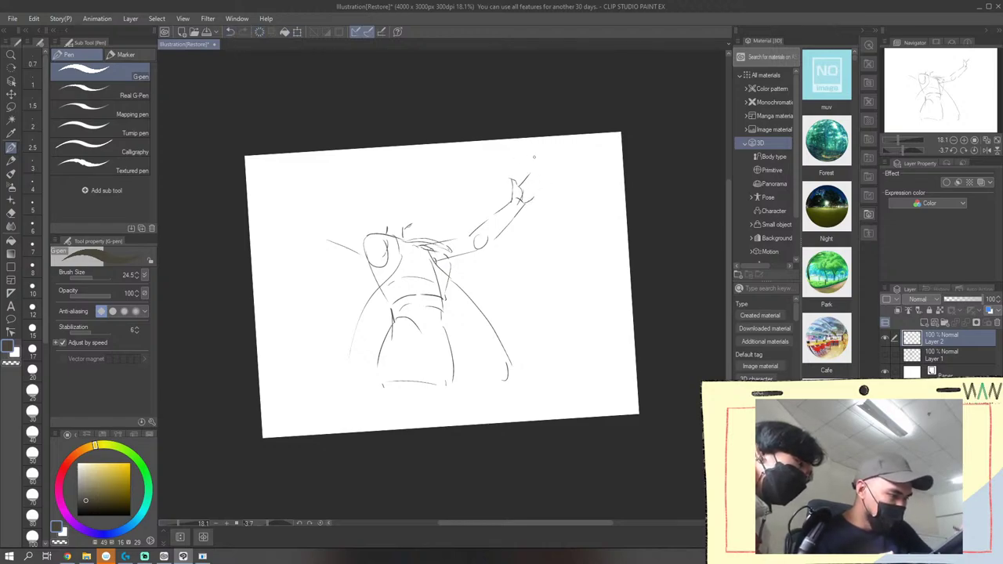
mouse_move(533, 185)
left_mouse_down()
mouse_move(528, 195)
mouse_move(527, 177)
left_mouse_up()
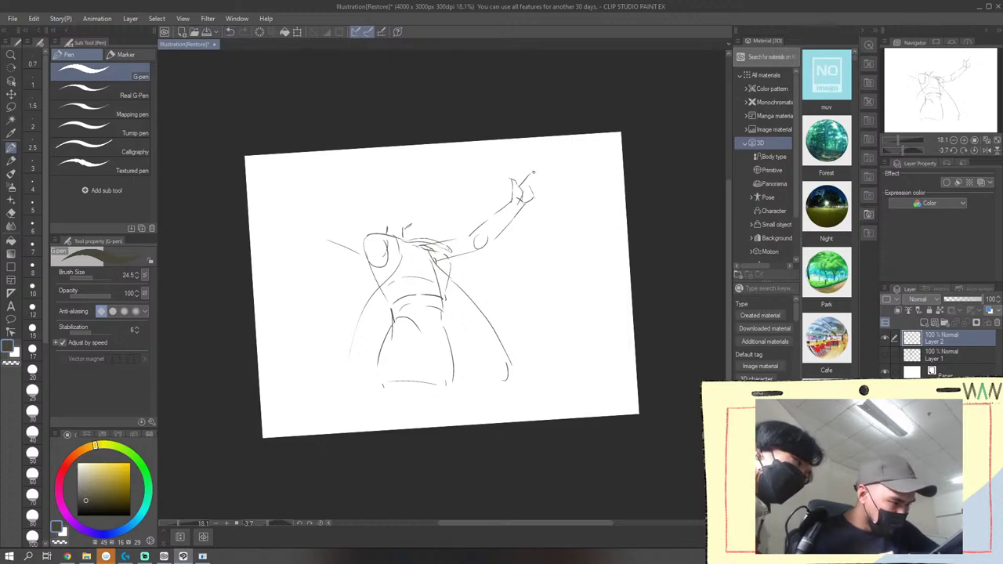
left_click_drag(535, 171, 528, 184)
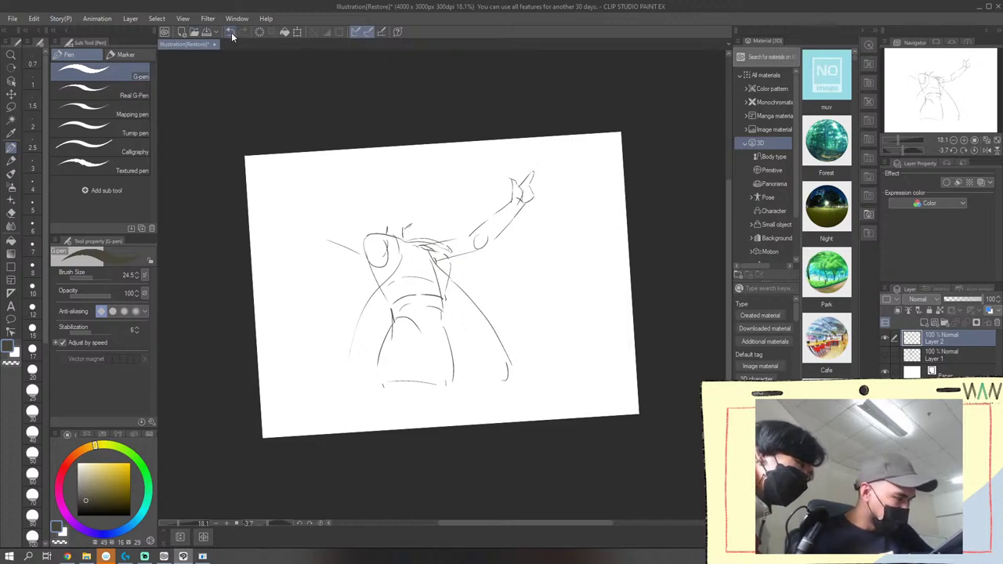
left_click_drag(533, 174, 528, 182)
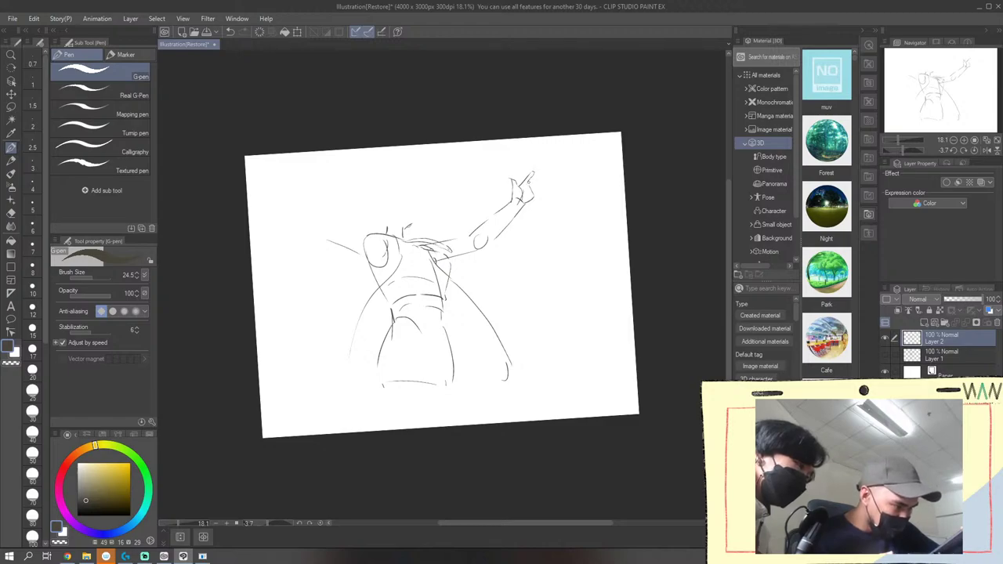
left_click_drag(533, 185, 534, 198)
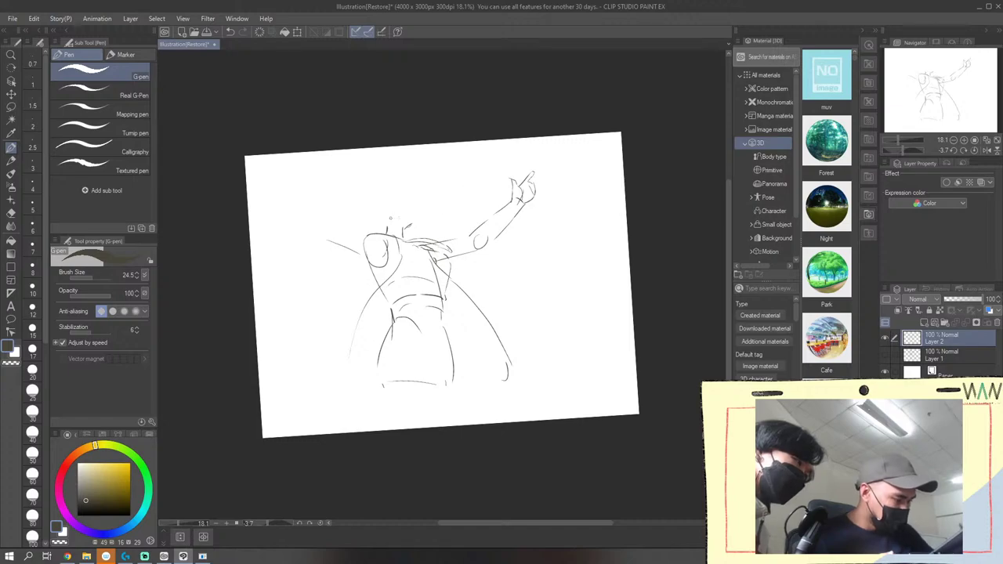
Try a wide curve falling from the left shoulder, undo it, and retrace the narrower existing curve slightly longer
left_click_drag(366, 267, 295, 390)
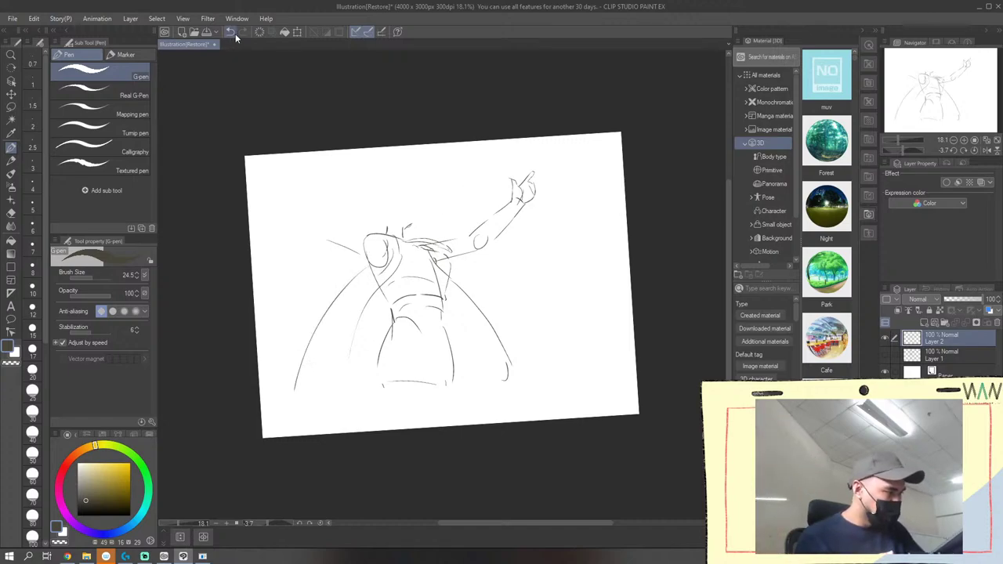
key("ctrl+z")
left_click_drag(375, 273, 345, 376)
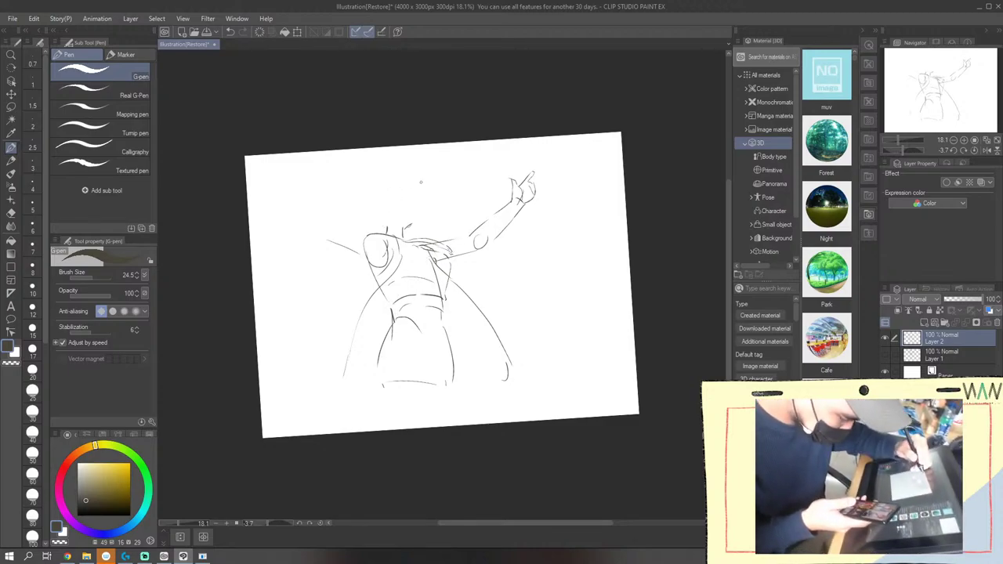
Sketch the head above the neck with a face edge and jaw, replacing the tight crown curve with a larger rounded hair outline
left_click_drag(390, 197, 392, 218)
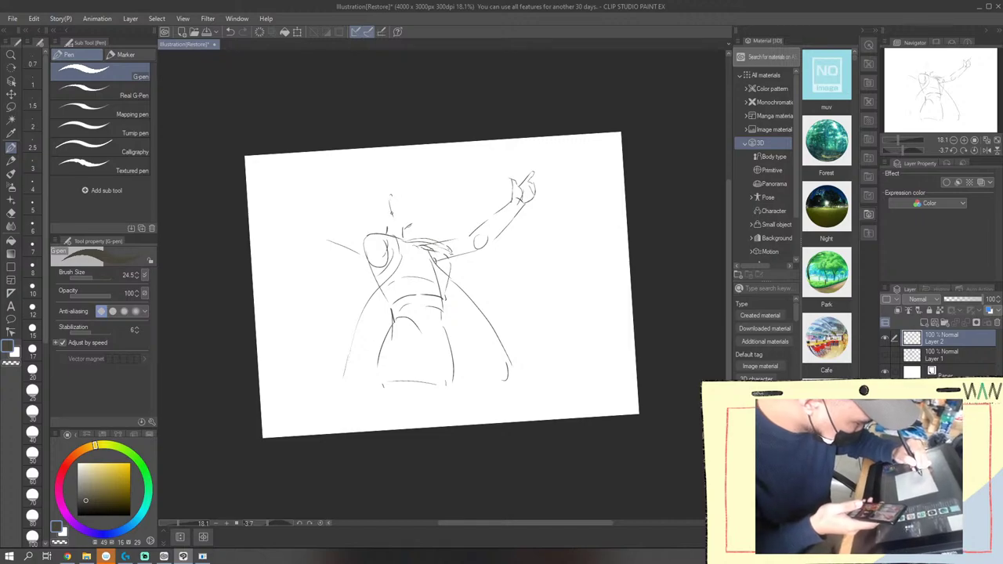
left_click_drag(391, 213, 403, 235)
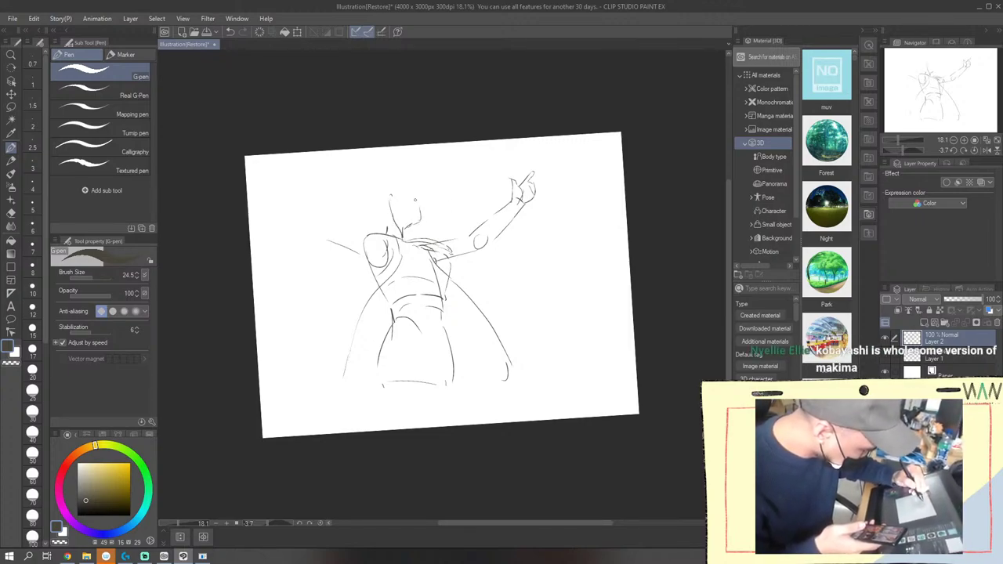
left_click_drag(415, 189, 420, 222)
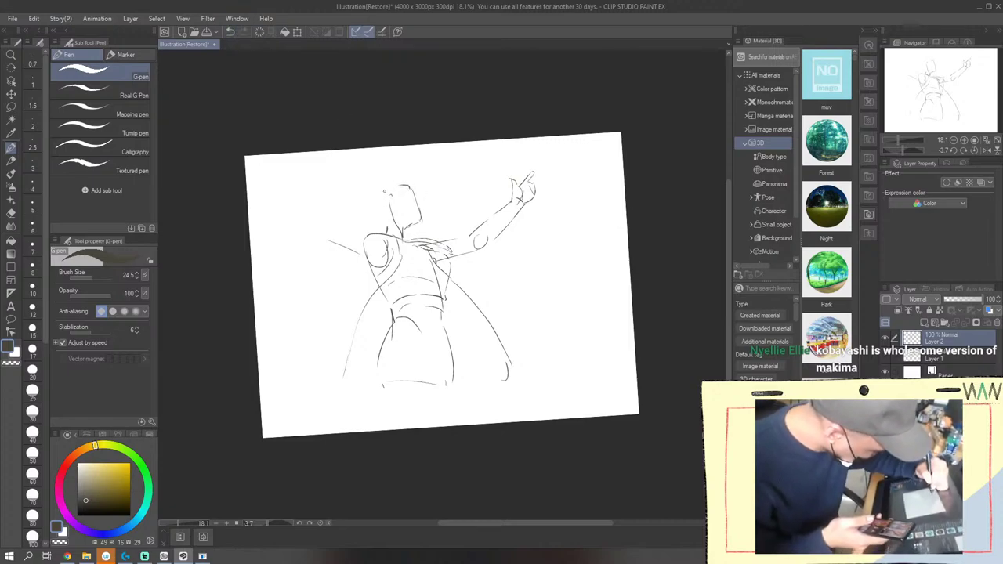
key("ctrl+z")
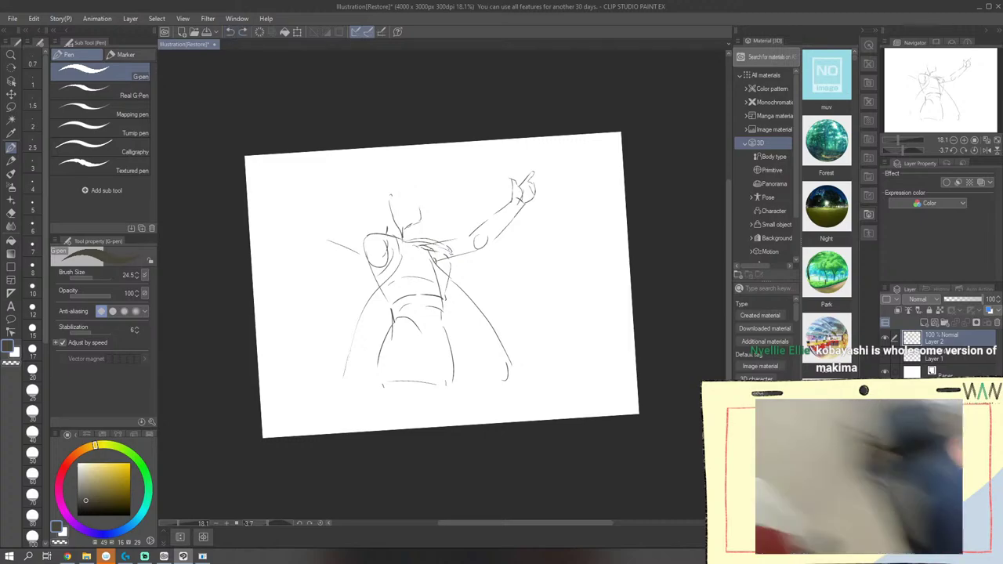
mouse_move(413, 182)
left_mouse_down()
mouse_move(373, 192)
mouse_move(370, 215)
mouse_move(382, 227)
left_mouse_up()
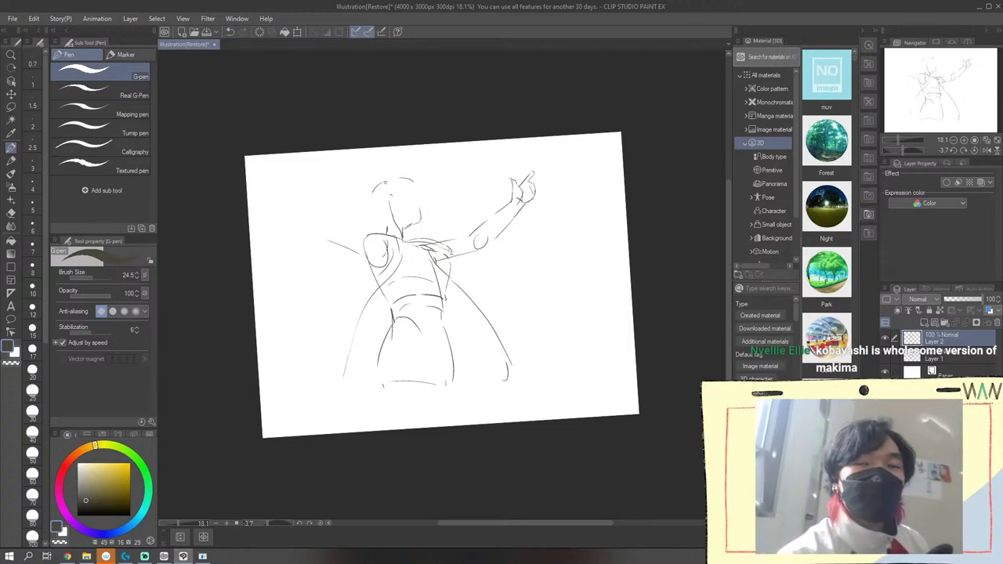
left_click_drag(416, 186, 421, 216)
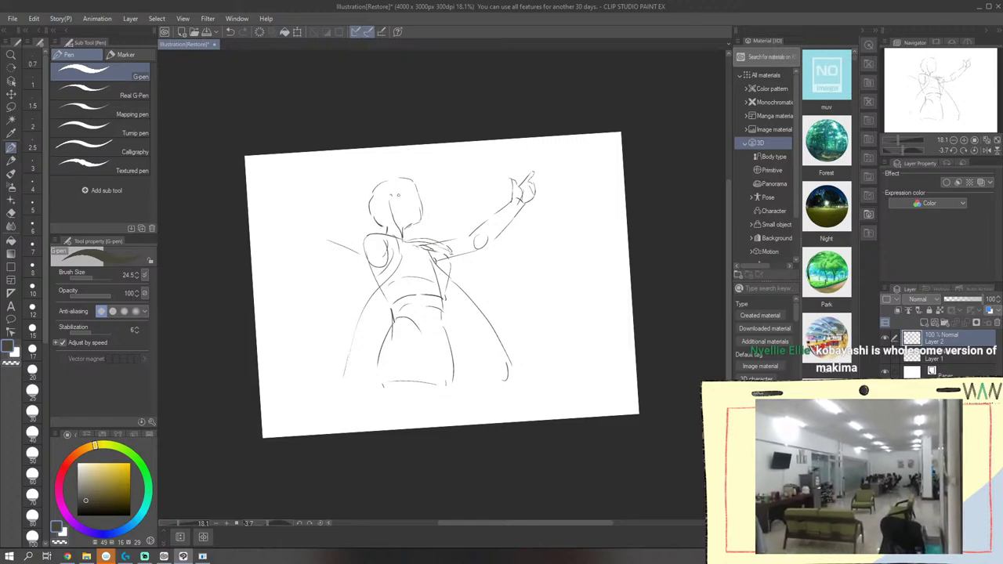
Try short fringe curves on the forehead, undo the rejected ones, and keep a hairline across the top of the face
left_click_drag(401, 189, 419, 198)
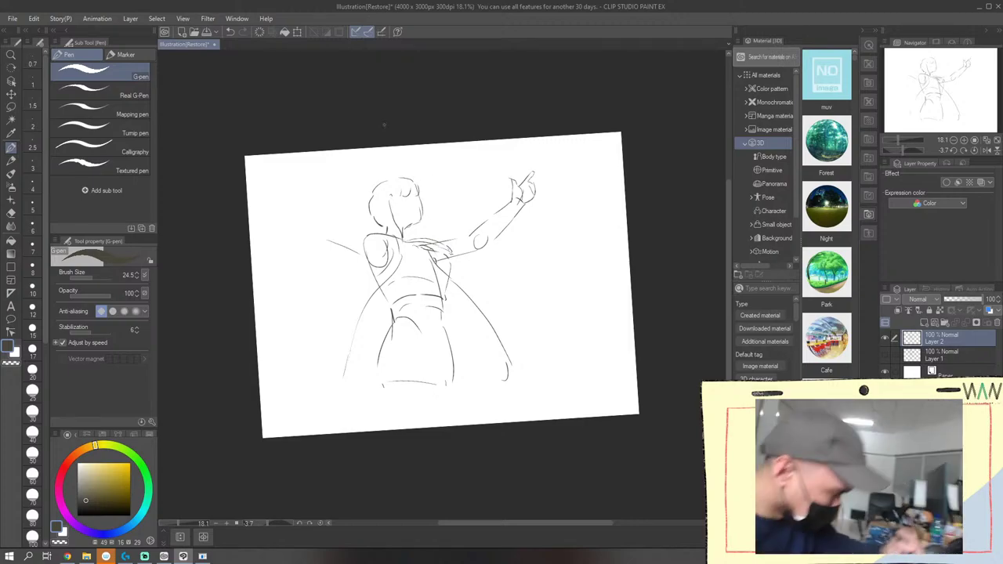
left_click(229, 31)
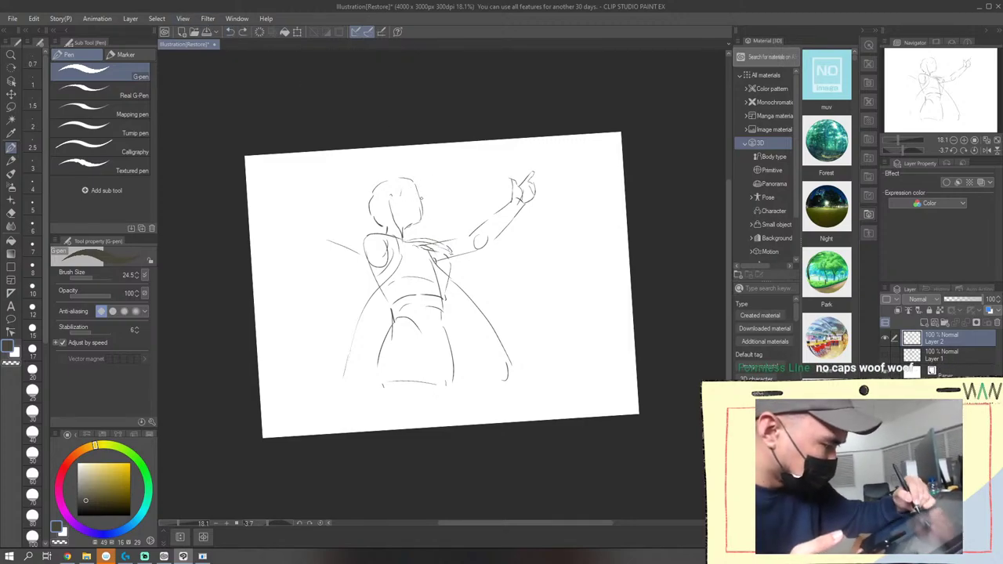
left_click(230, 32)
mouse_move(398, 195)
left_mouse_down()
mouse_move(418, 193)
mouse_move(415, 175)
mouse_move(422, 189)
mouse_move(410, 178)
left_mouse_up()
left_click(230, 32)
left_click(230, 32)
left_click(229, 31)
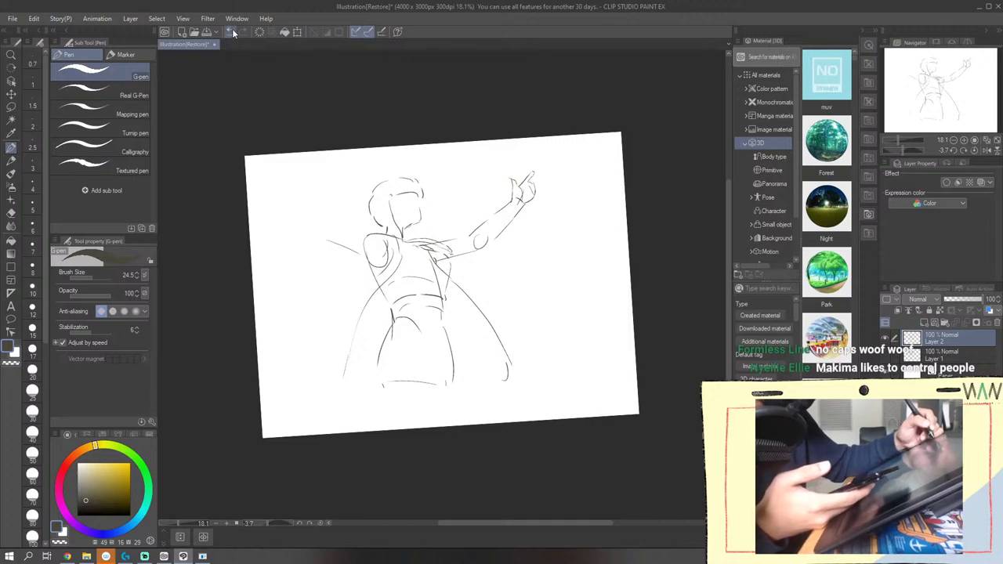
Draw a hair lock down the face's right side, a long parted strand and short inner hair curves near the ear
mouse_move(422, 187)
left_mouse_down()
mouse_move(415, 182)
mouse_move(434, 242)
left_mouse_up()
left_click_drag(391, 195, 404, 234)
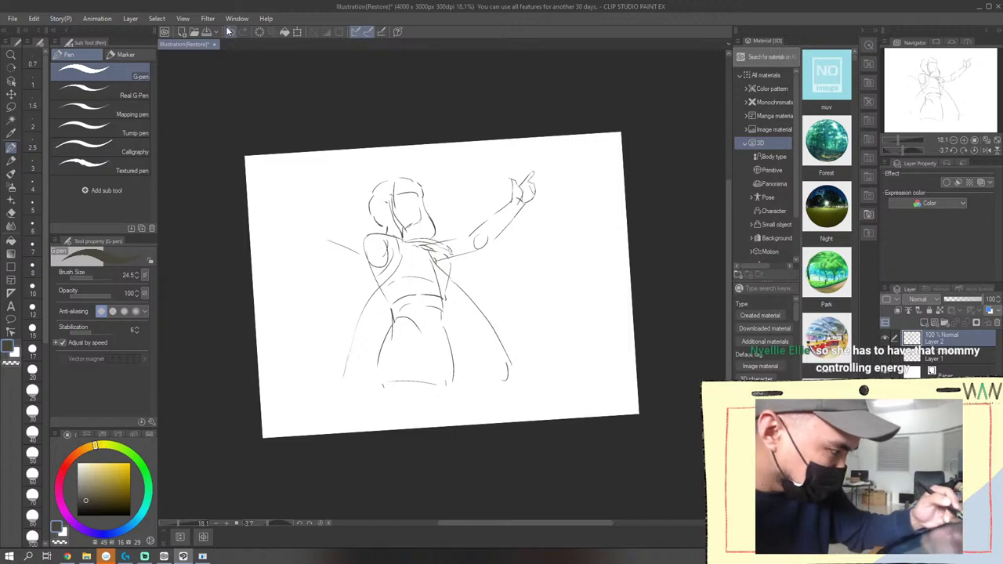
mouse_move(388, 200)
left_mouse_down()
mouse_move(378, 207)
mouse_move(389, 218)
left_mouse_up()
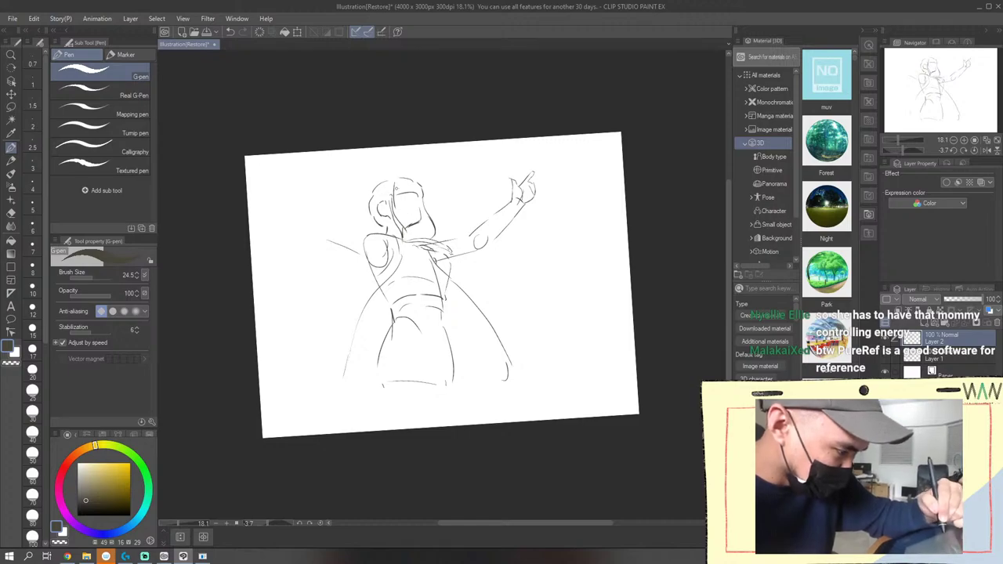
mouse_move(389, 220)
left_mouse_down()
mouse_move(407, 217)
mouse_move(375, 224)
mouse_move(386, 233)
left_mouse_up()
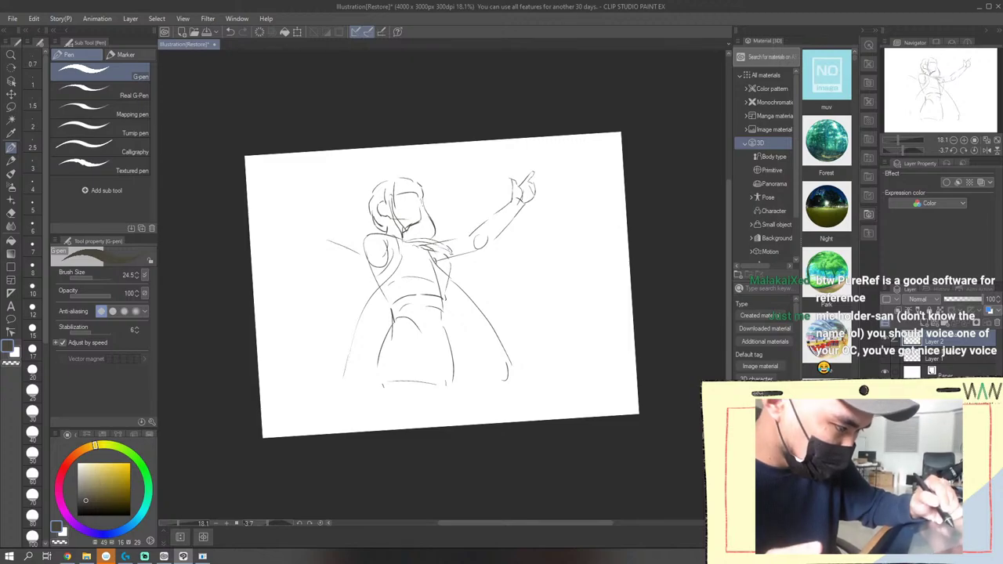
Rework the outer hair lock beside the right cheek with repeated trial strokes, and reinforce the hair outline on the left
left_click_drag(423, 206, 435, 240)
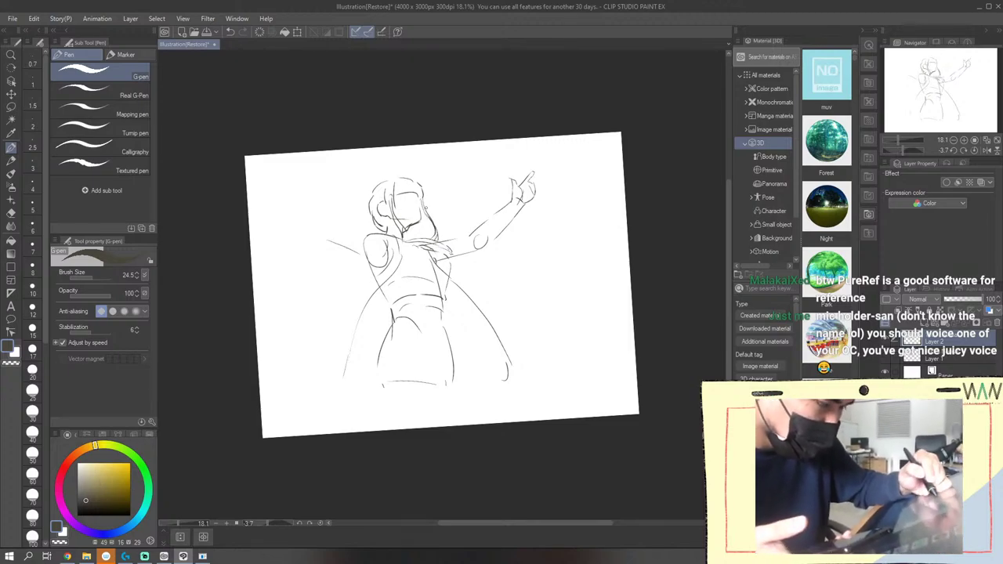
left_click(231, 33)
left_click_drag(428, 214, 436, 227)
left_click(232, 33)
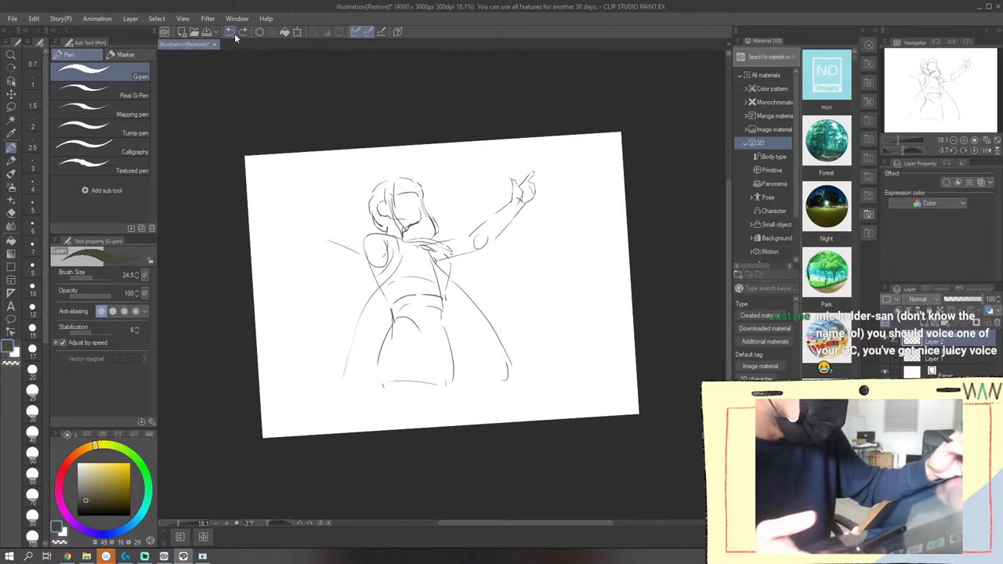
left_click(242, 31)
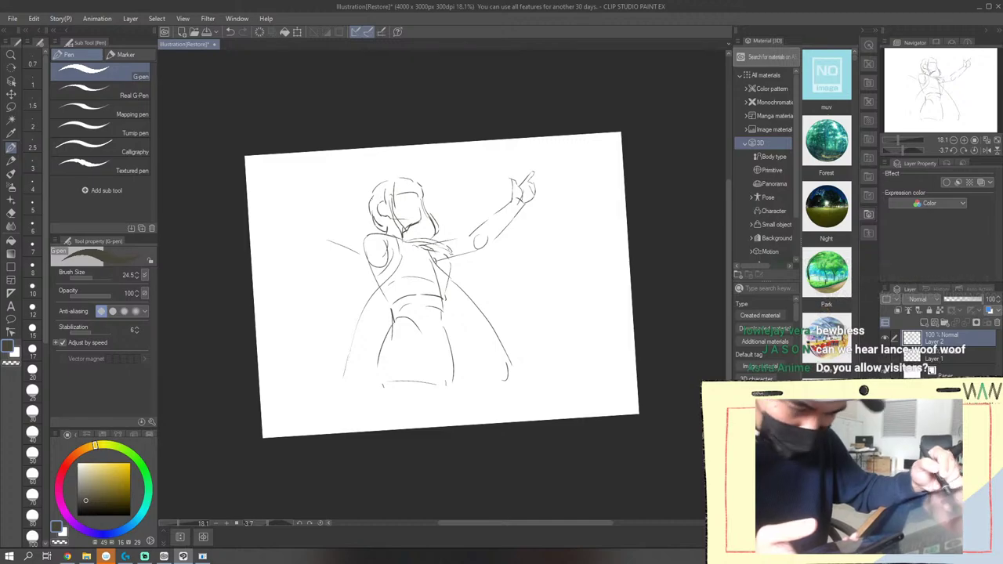
left_click_drag(373, 196, 375, 228)
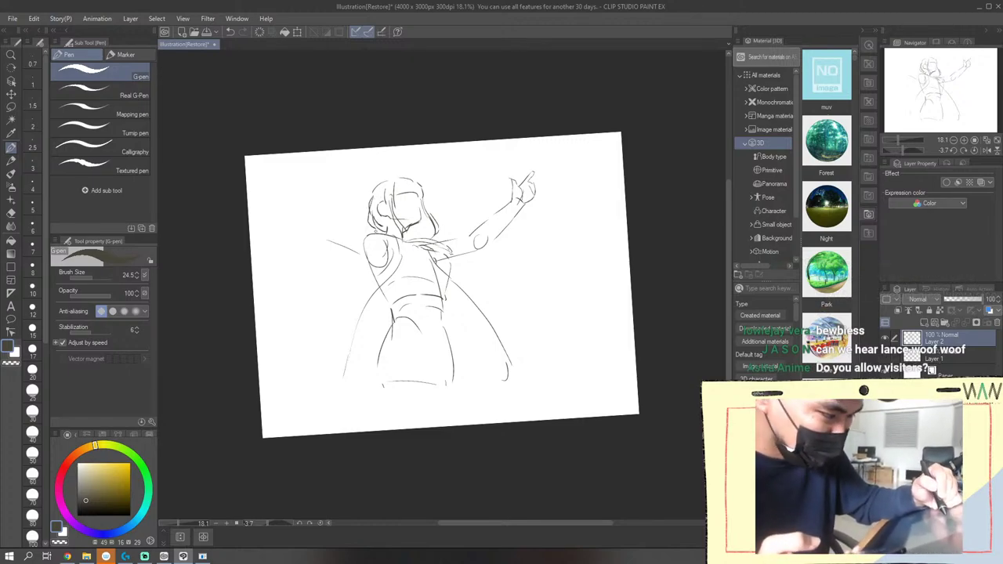
left_click_drag(365, 245, 347, 264)
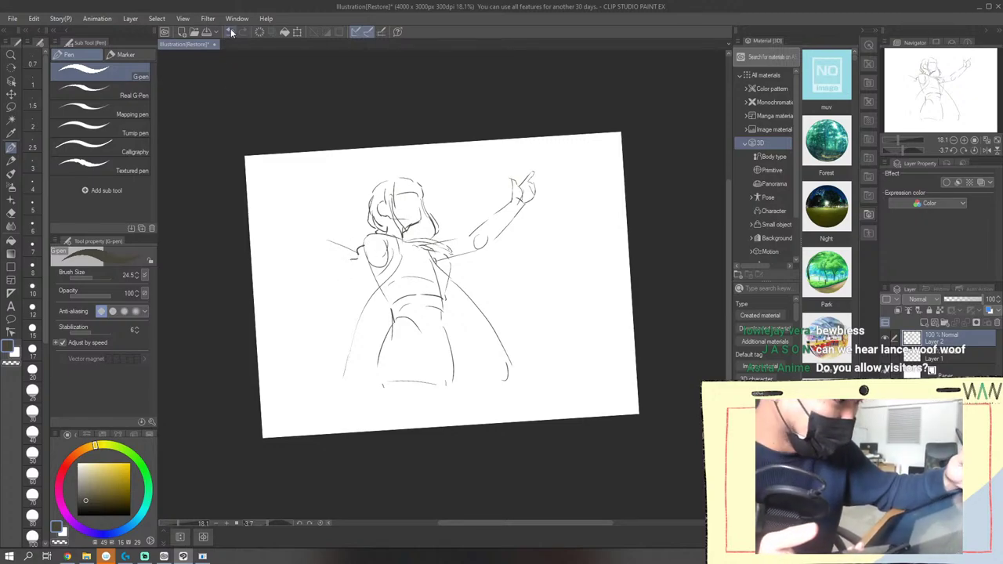
mouse_move(357, 257)
left_mouse_down()
mouse_move(354, 264)
mouse_move(360, 259)
left_mouse_up()
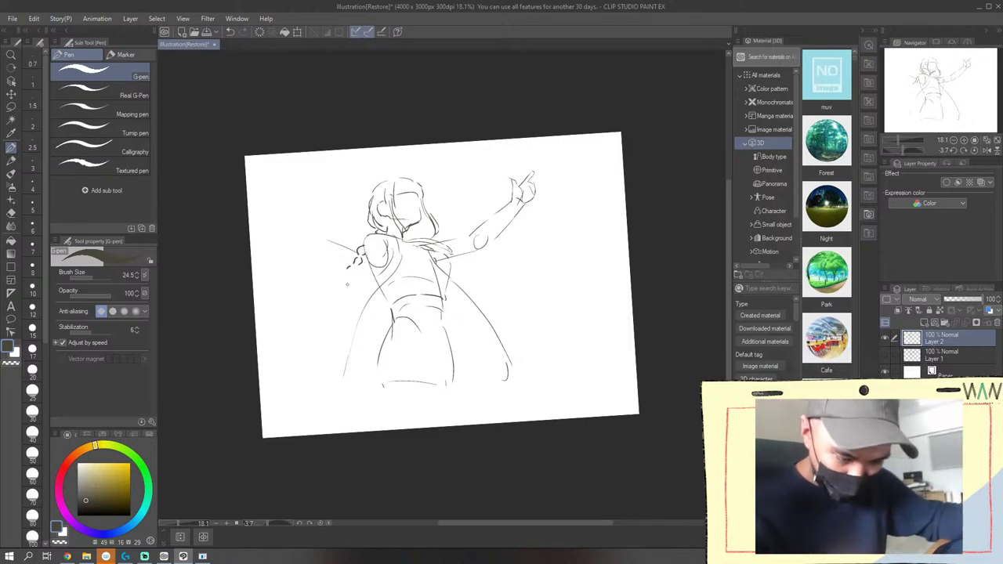
left_click(230, 31)
left_click(230, 33)
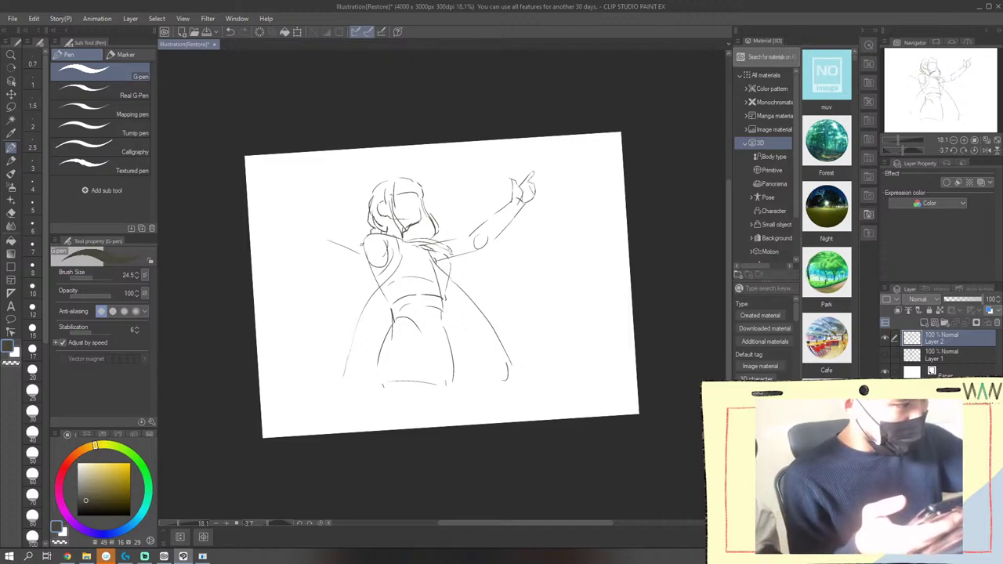
Sketch a small braid trailing outward from the left shoulder, and undo a trial stroke beside the neck
left_click_drag(362, 245, 356, 259)
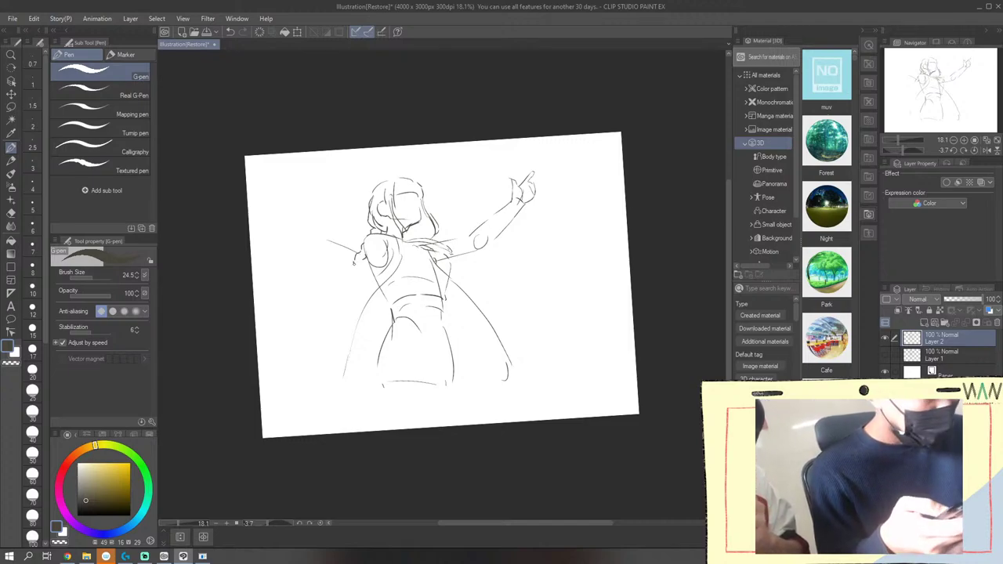
mouse_move(354, 264)
left_mouse_down()
mouse_move(345, 274)
mouse_move(353, 275)
left_mouse_up()
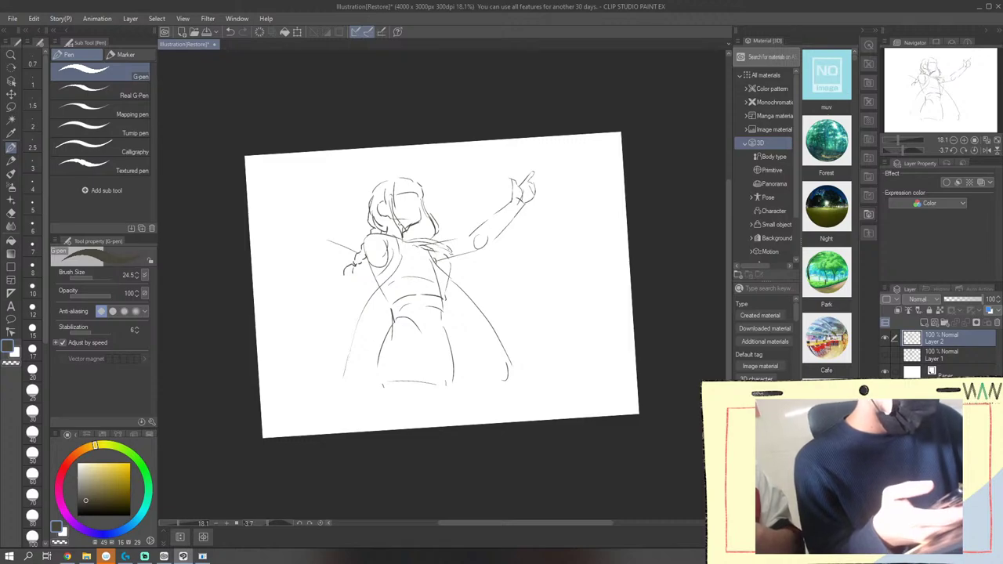
left_click_drag(387, 232, 385, 250)
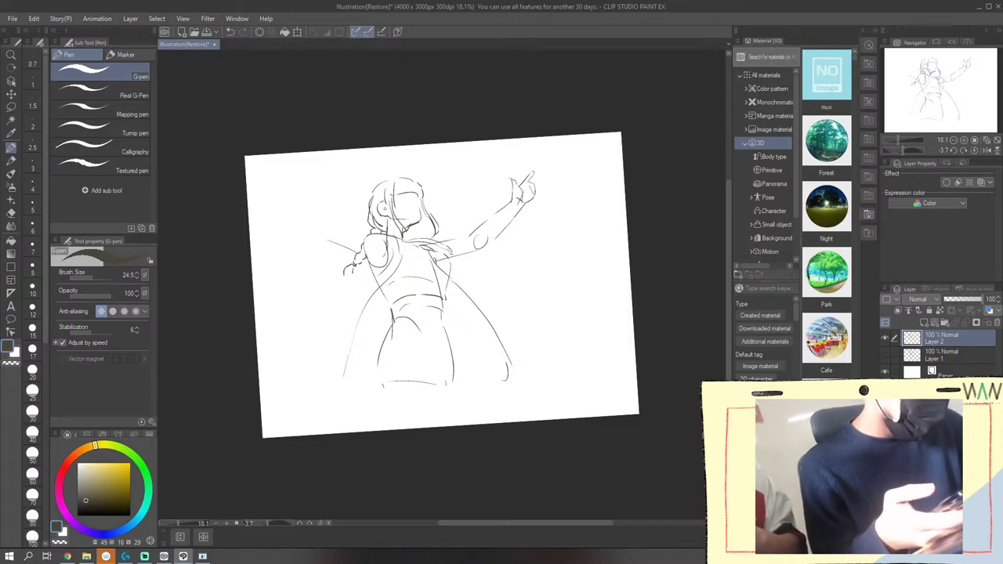
left_click(230, 32)
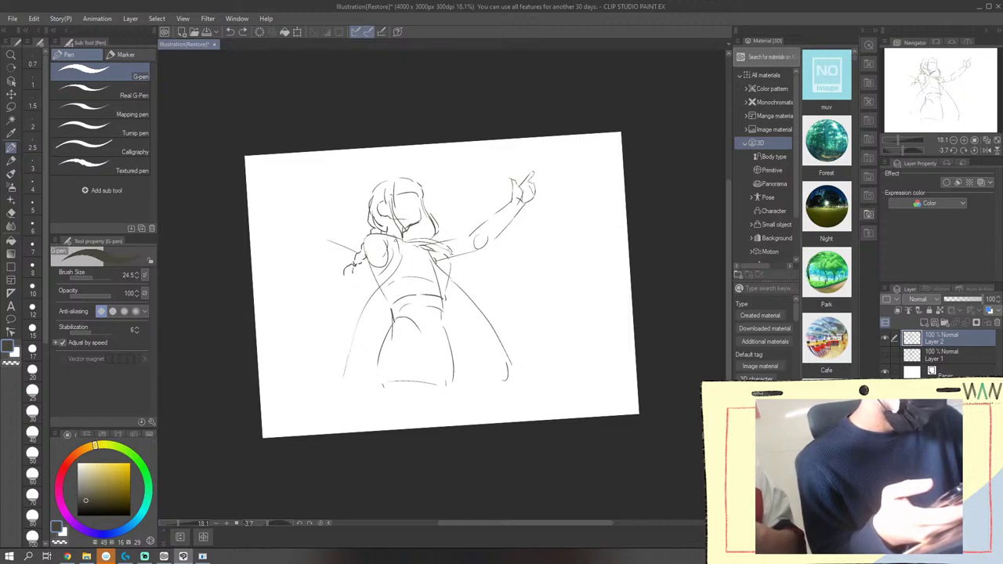
Draw the bent left arm from the shoulder, redoing the forearm so it crosses the waist and ends in a small hand
mouse_move(380, 236)
left_mouse_down()
mouse_move(384, 247)
mouse_move(362, 255)
mouse_move(356, 291)
left_mouse_up()
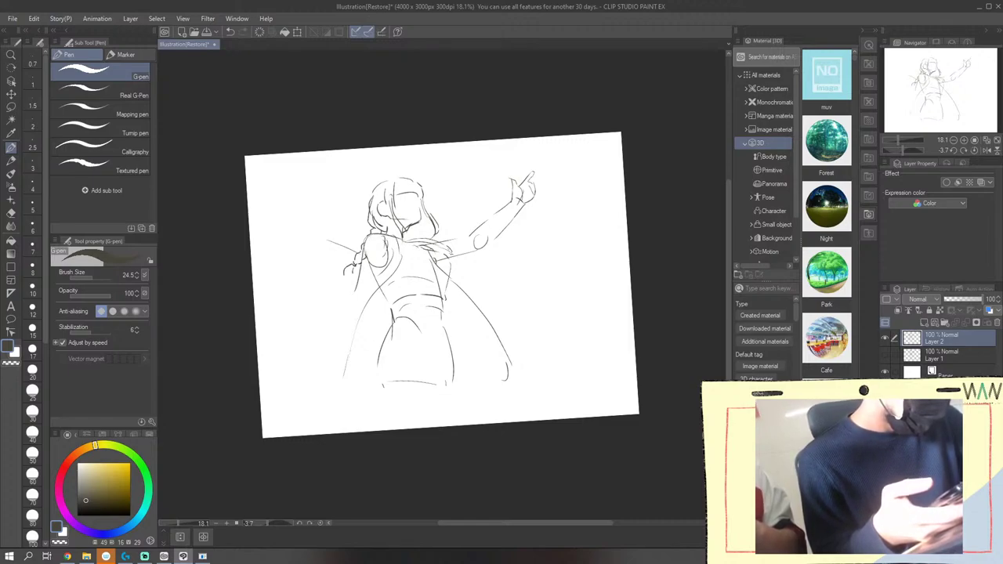
mouse_move(382, 257)
left_mouse_down()
mouse_move(373, 304)
mouse_move(380, 312)
left_mouse_up()
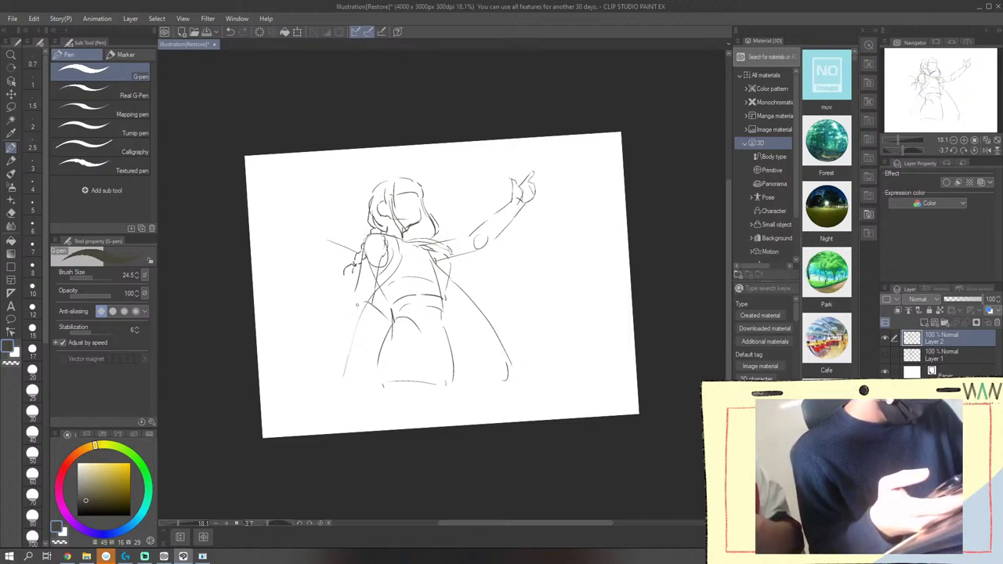
left_click(231, 33)
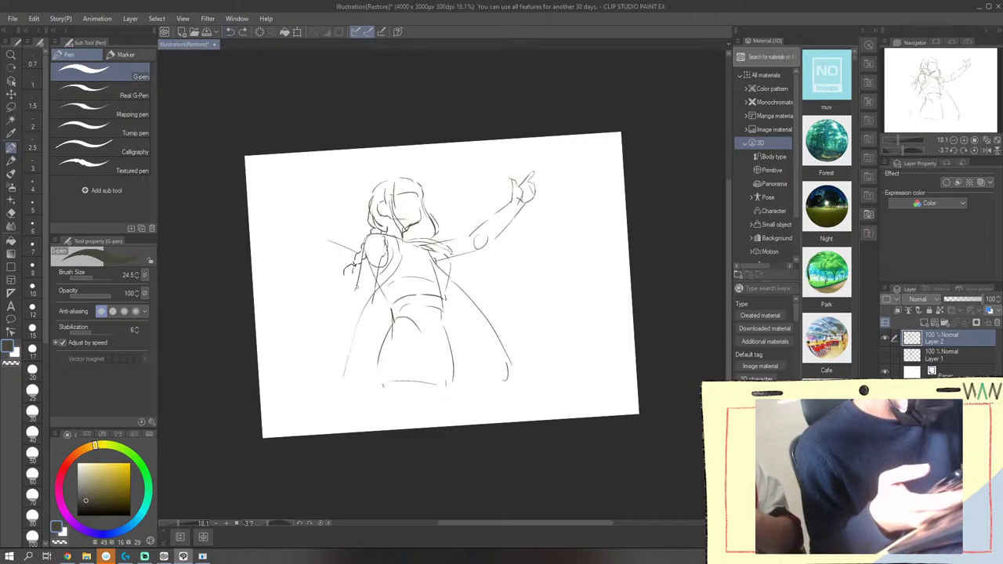
mouse_move(359, 286)
left_mouse_down()
mouse_move(355, 299)
mouse_move(412, 300)
mouse_move(416, 314)
mouse_move(423, 290)
mouse_move(436, 287)
mouse_move(428, 306)
left_mouse_up()
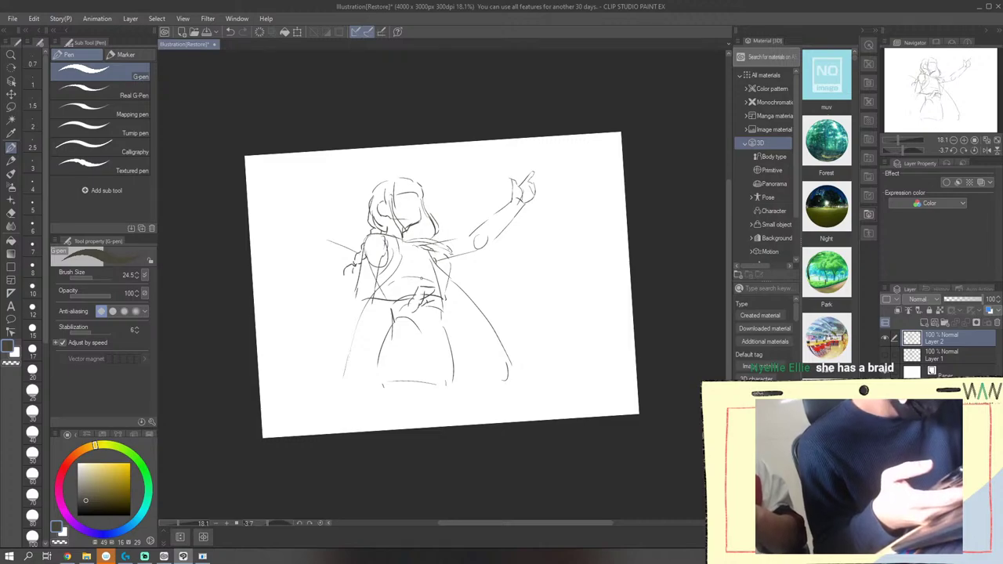
left_click_drag(427, 299, 434, 304)
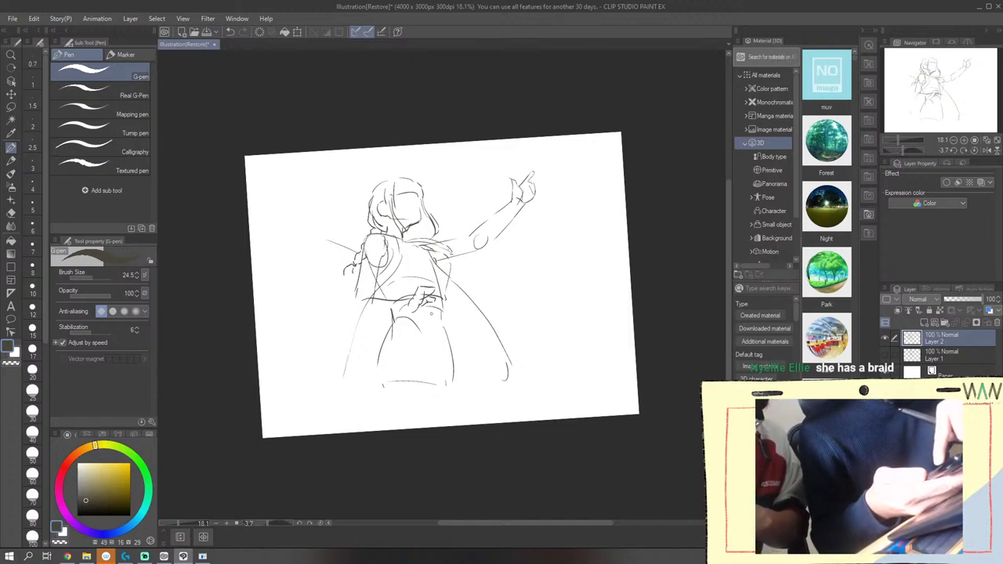
Add a short stroke at the braid's tip, a curve down the chest and a vertical guide line through the face
left_click_drag(349, 272, 347, 275)
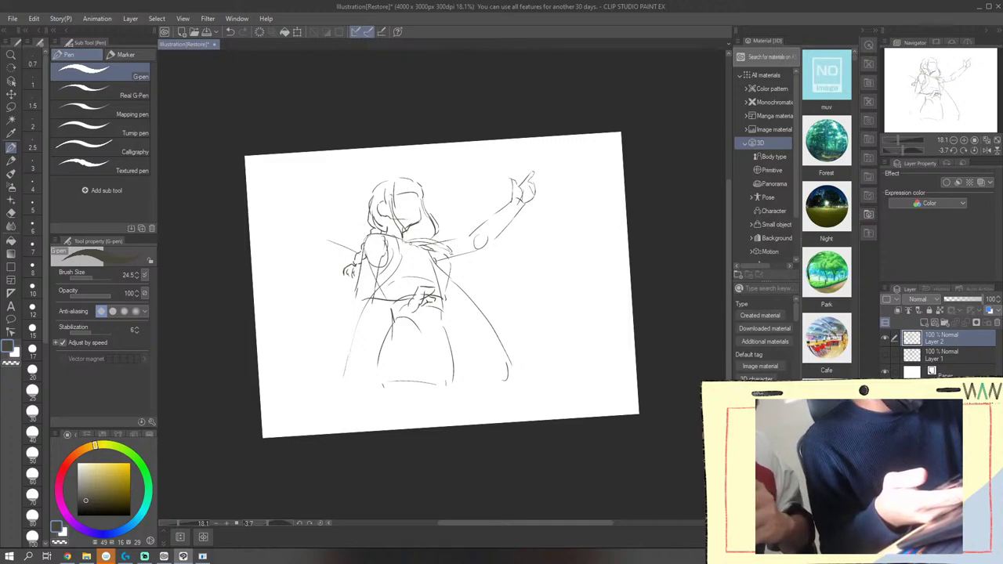
mouse_move(414, 247)
left_mouse_down()
mouse_move(427, 253)
mouse_move(423, 270)
left_mouse_up()
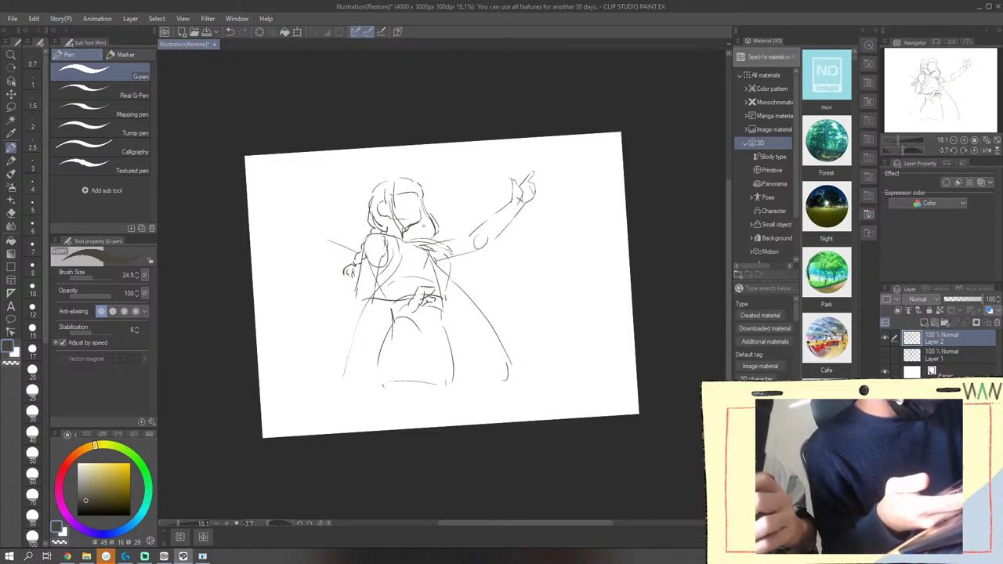
left_click_drag(405, 185, 414, 224)
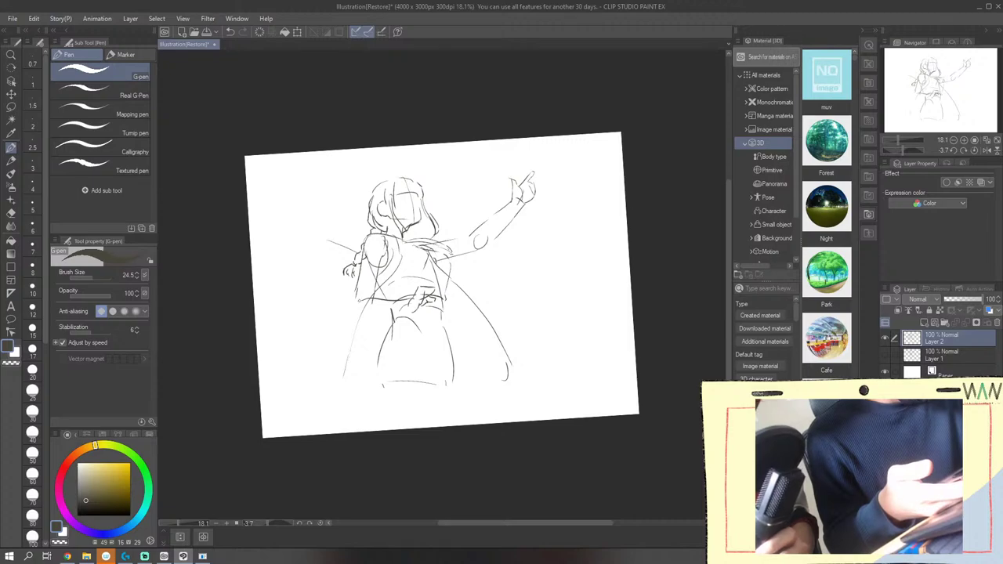
mouse_move(354, 290)
left_mouse_down()
mouse_move(319, 357)
mouse_move(317, 389)
left_mouse_up()
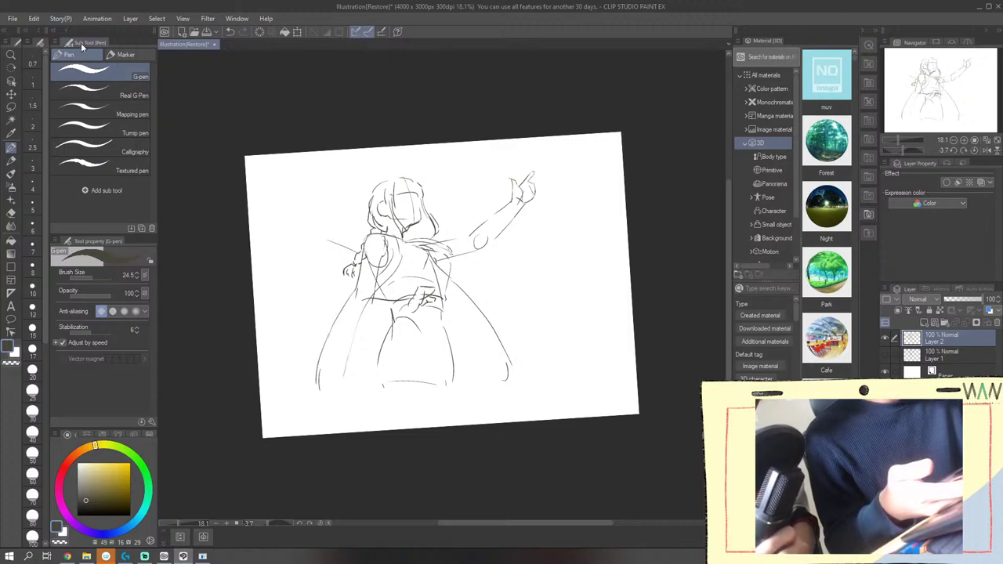
left_click(229, 33)
left_click(229, 33)
left_click(228, 32)
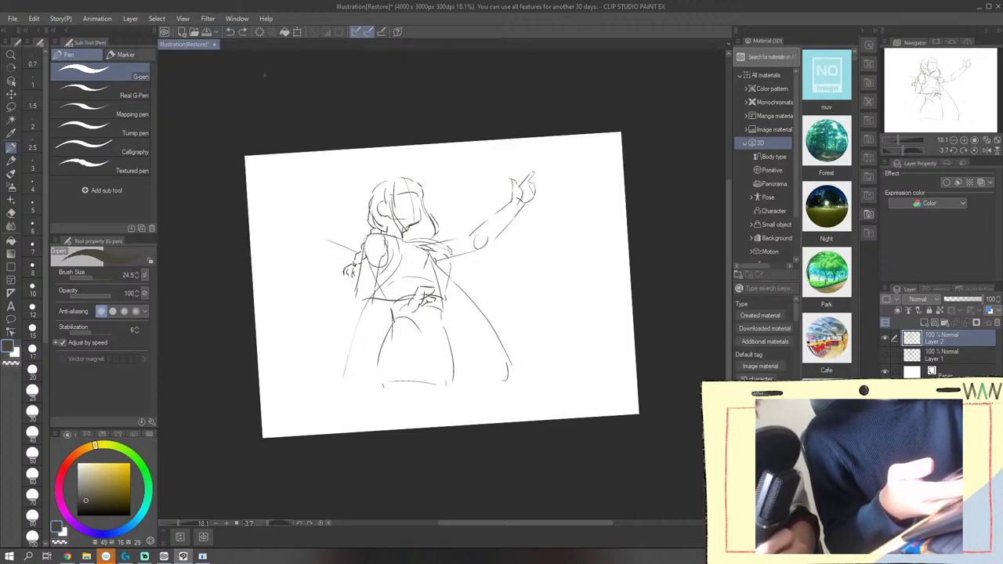
Add a long torso-to-leg line reaching the canvas's lower edge, and extend the right sweeping curve downward with a tapering stroke
mouse_move(404, 249)
left_mouse_down()
mouse_move(399, 351)
mouse_move(366, 432)
left_mouse_up()
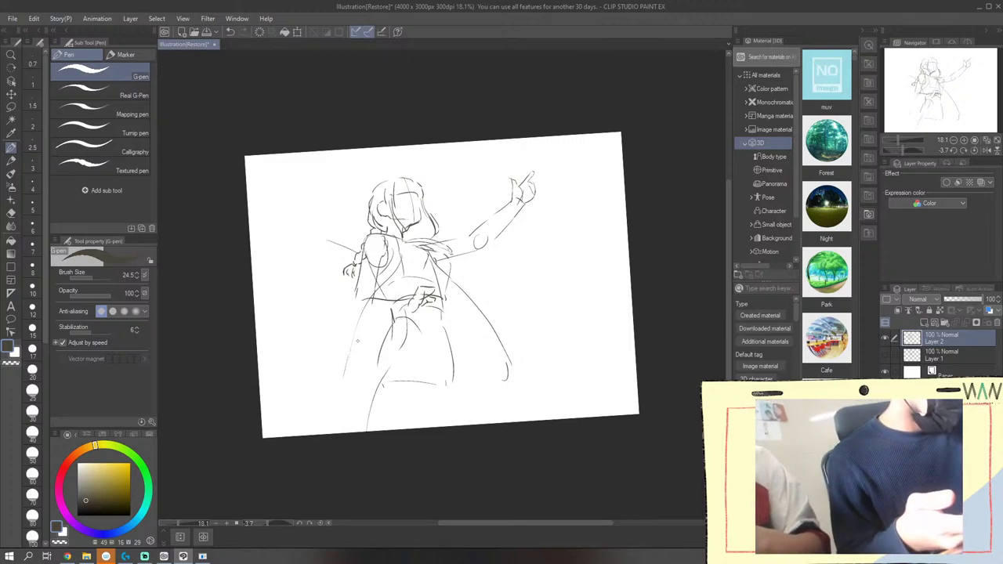
left_click_drag(363, 314, 358, 329)
left_click_drag(511, 358, 502, 415)
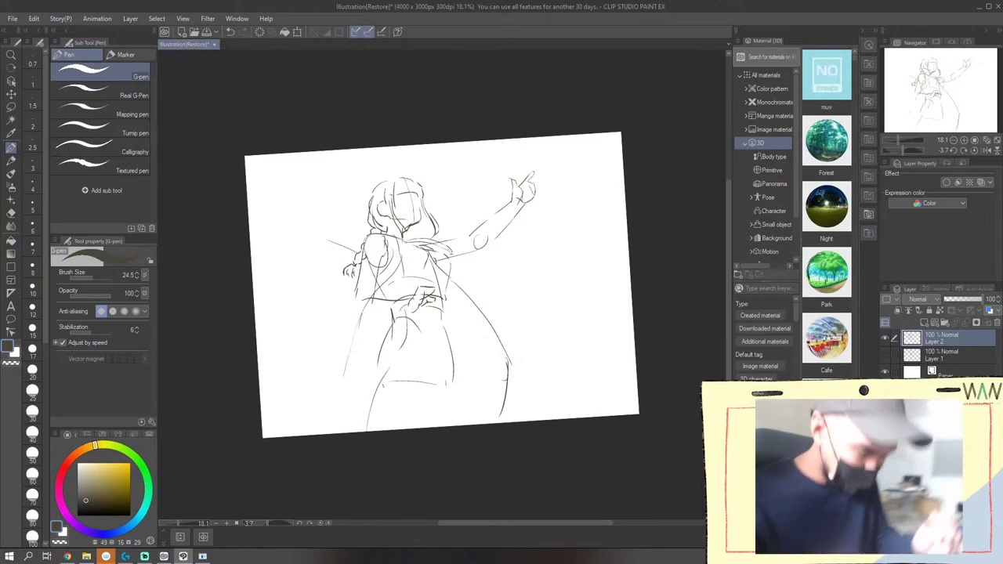
Draw the hip and leg contours from the waist to the canvas's lower edge, redoing the outer leg line on the pointing arm's side
left_click_drag(440, 318, 447, 370)
mouse_move(408, 342)
left_mouse_down()
mouse_move(420, 369)
mouse_move(453, 370)
mouse_move(481, 424)
left_mouse_up()
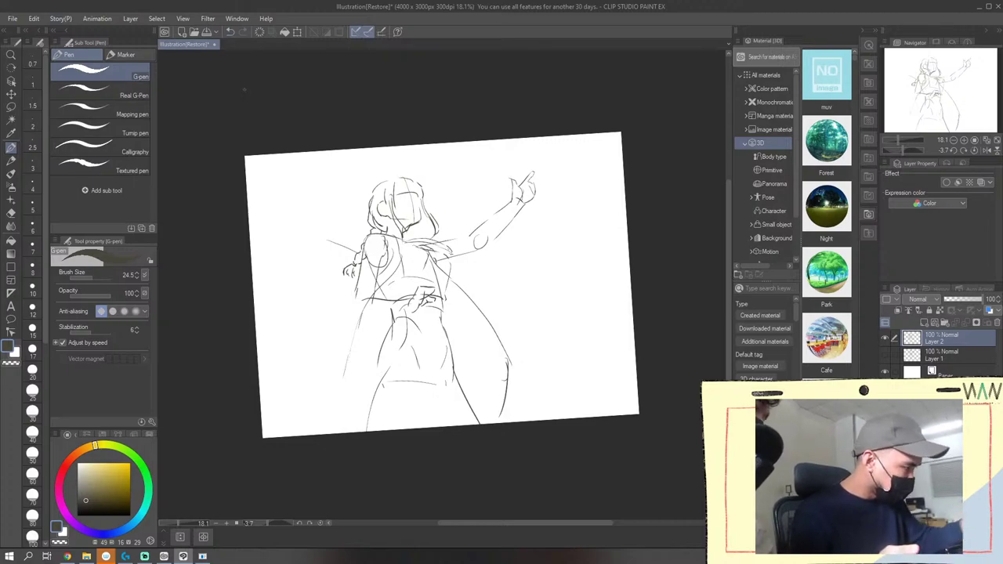
left_click(230, 32)
left_click_drag(453, 367, 473, 424)
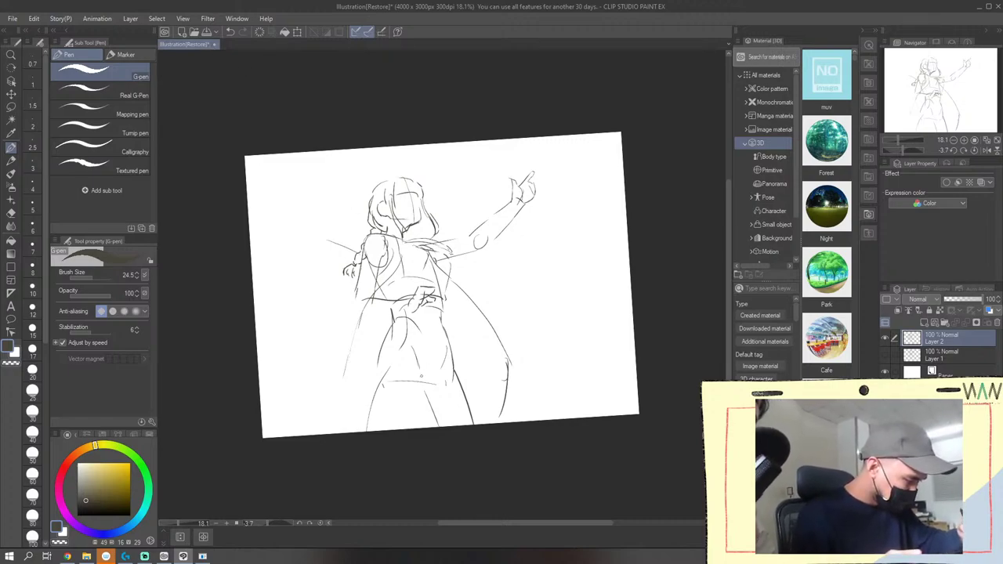
left_click_drag(425, 350, 407, 423)
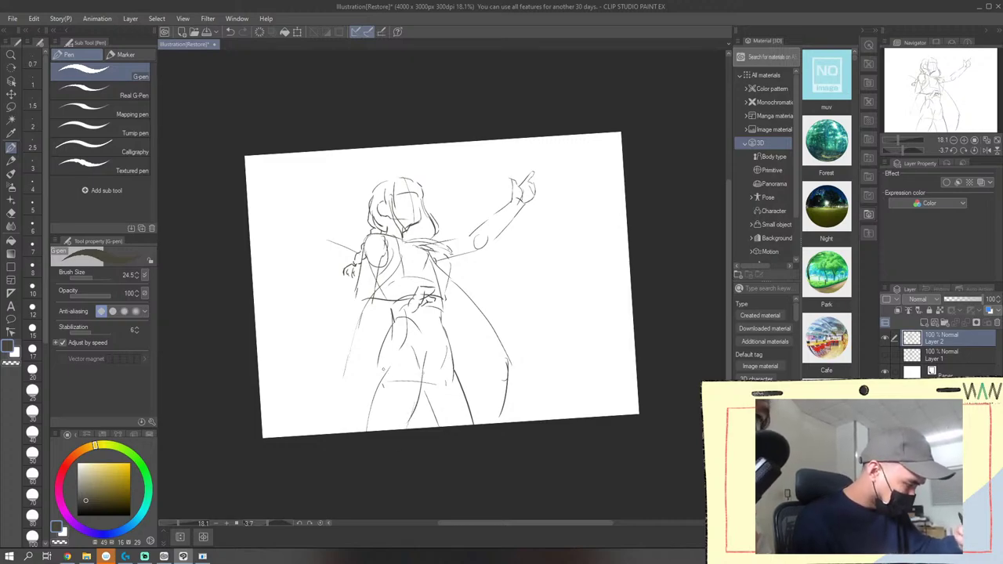
left_click_drag(394, 336, 372, 377)
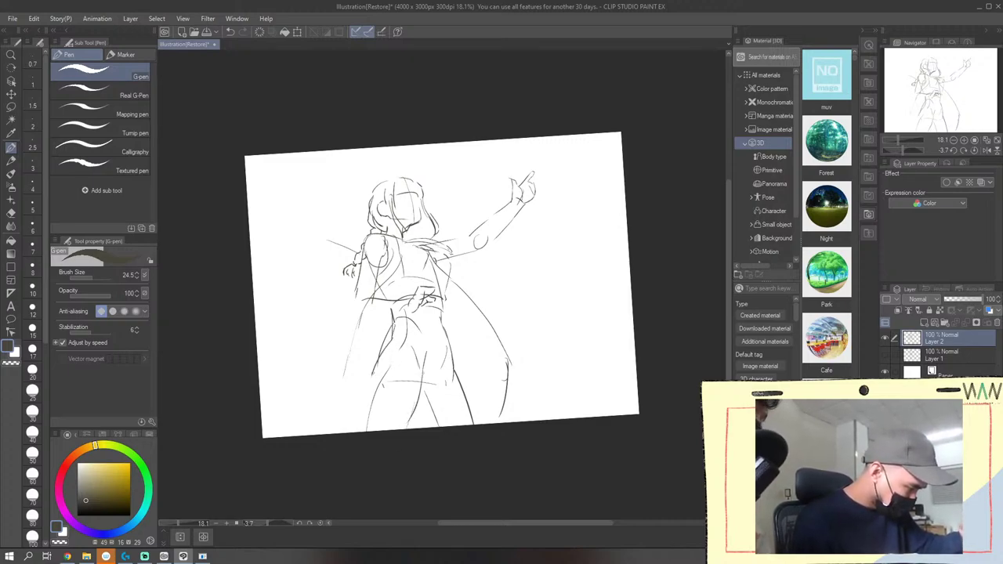
left_click(230, 31)
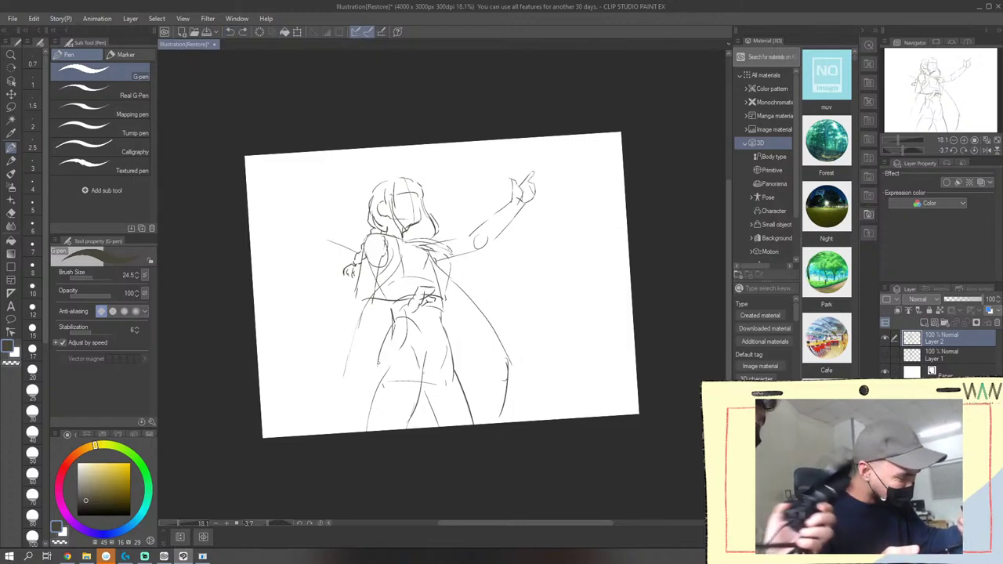
left_click_drag(379, 361, 362, 422)
left_click_drag(376, 382, 364, 424)
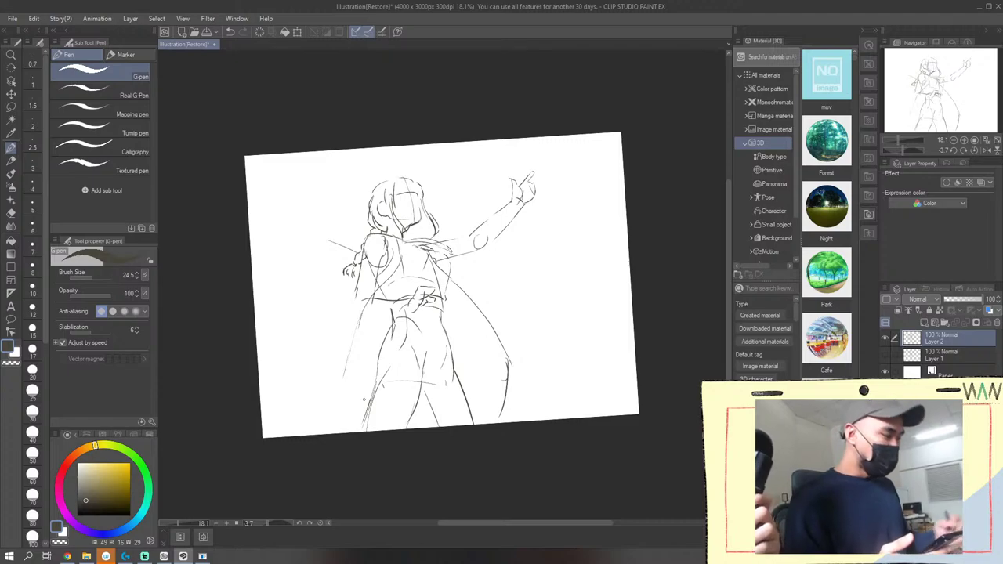
left_click(231, 34)
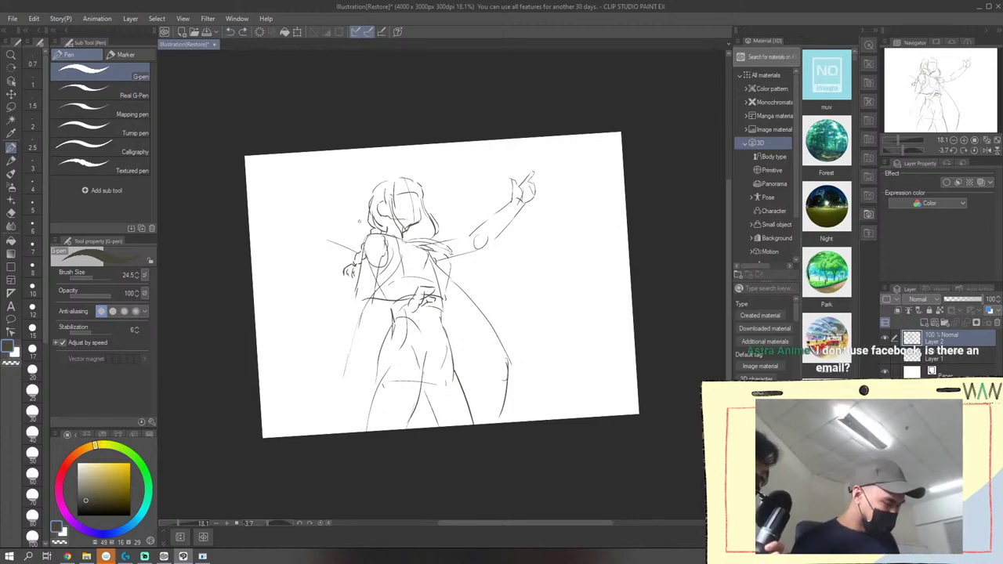
Outline the bent forearm's lower edge from elbow to hand, undoing trial strokes, and add a short collar stroke below the chin
mouse_move(357, 299)
left_mouse_down()
mouse_move(359, 314)
mouse_move(411, 313)
left_mouse_up()
key("ctrl+z")
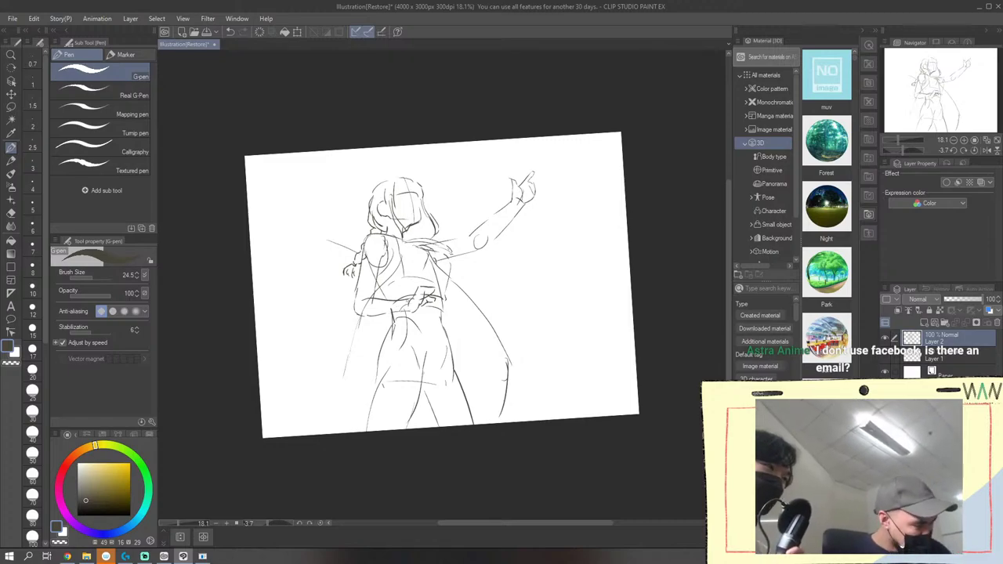
key("ctrl+z")
key("ctrl+z")
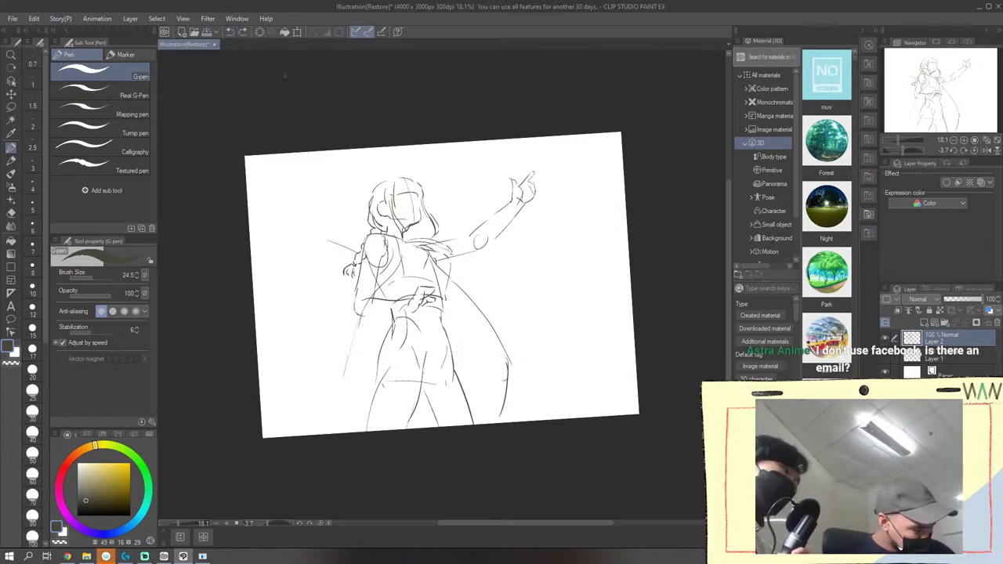
mouse_move(391, 312)
left_mouse_down()
mouse_move(409, 312)
mouse_move(395, 315)
left_mouse_up()
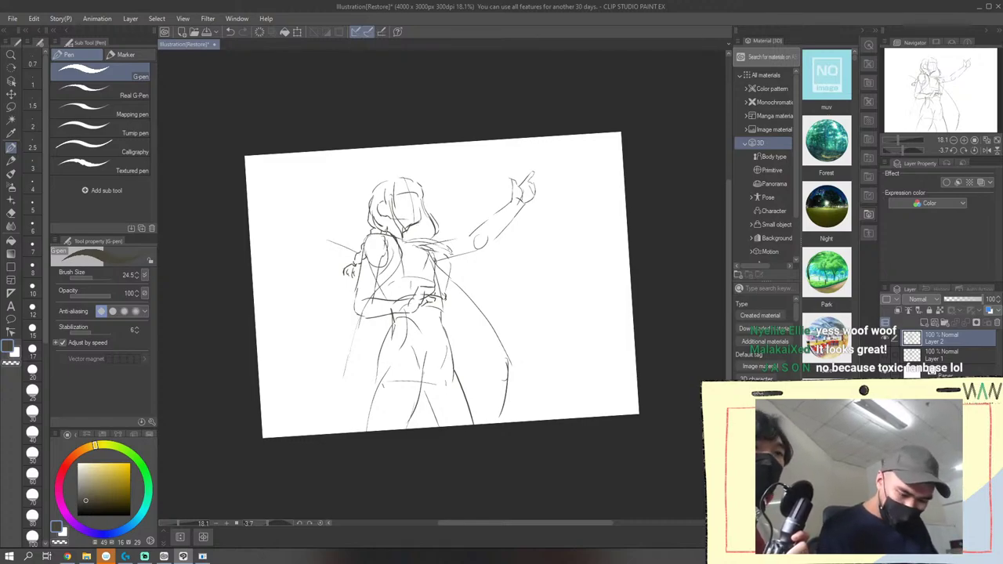
left_click_drag(385, 230, 407, 240)
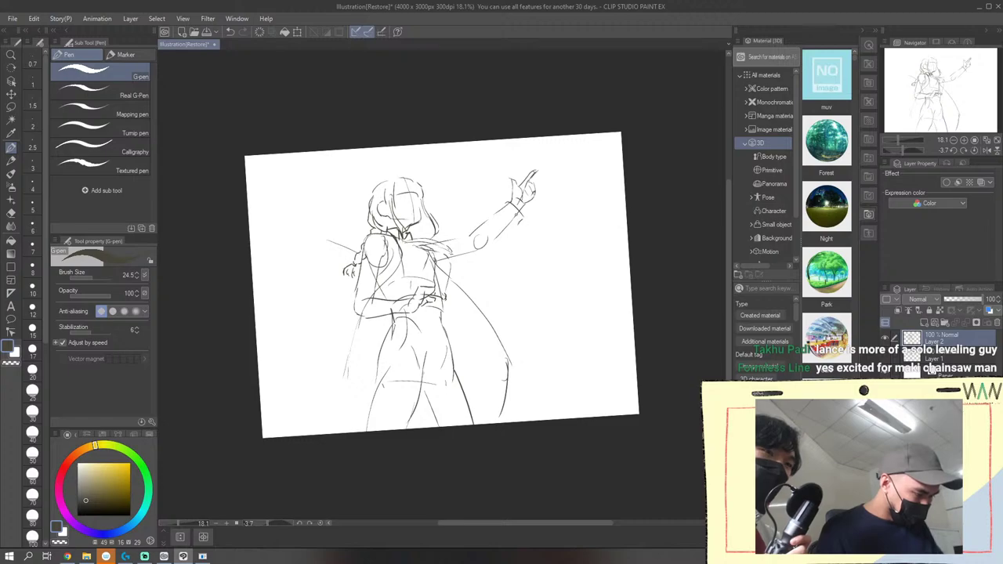
Draw the raised forearm's upper edge from wrist to elbow, comparing it with undo and redo, and add a short elbow curve
left_click_drag(505, 204, 476, 229)
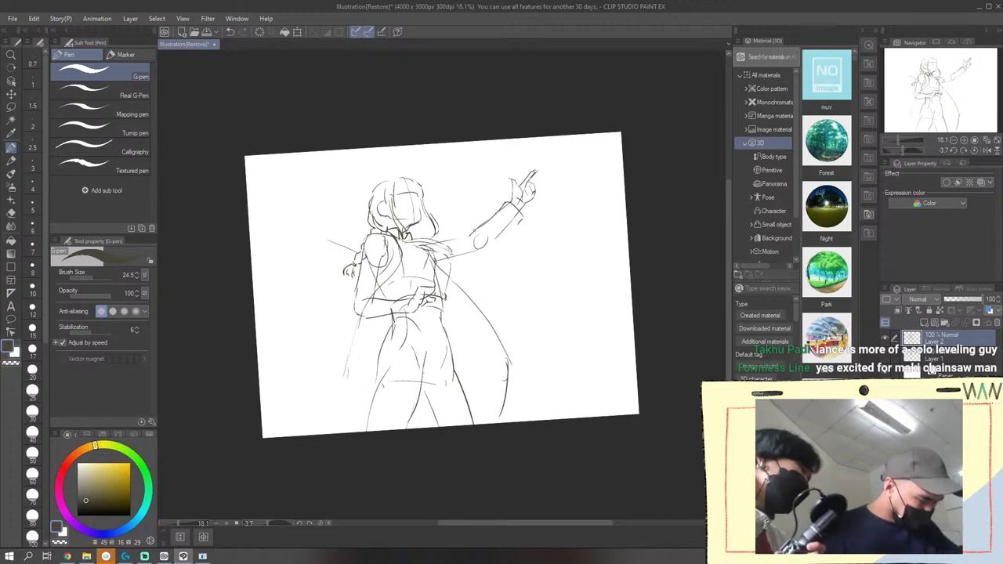
left_click(230, 33)
left_click(244, 33)
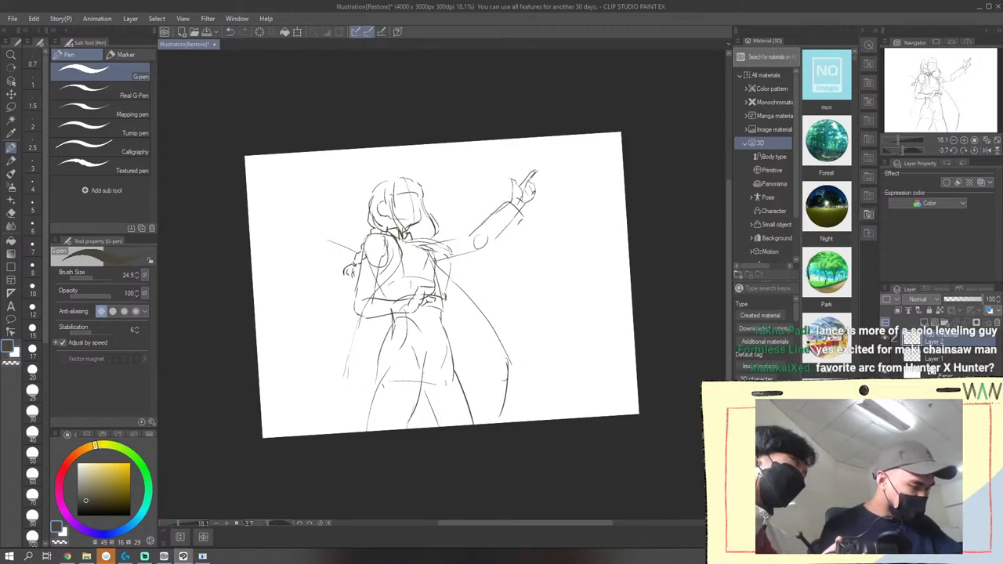
left_click(230, 32)
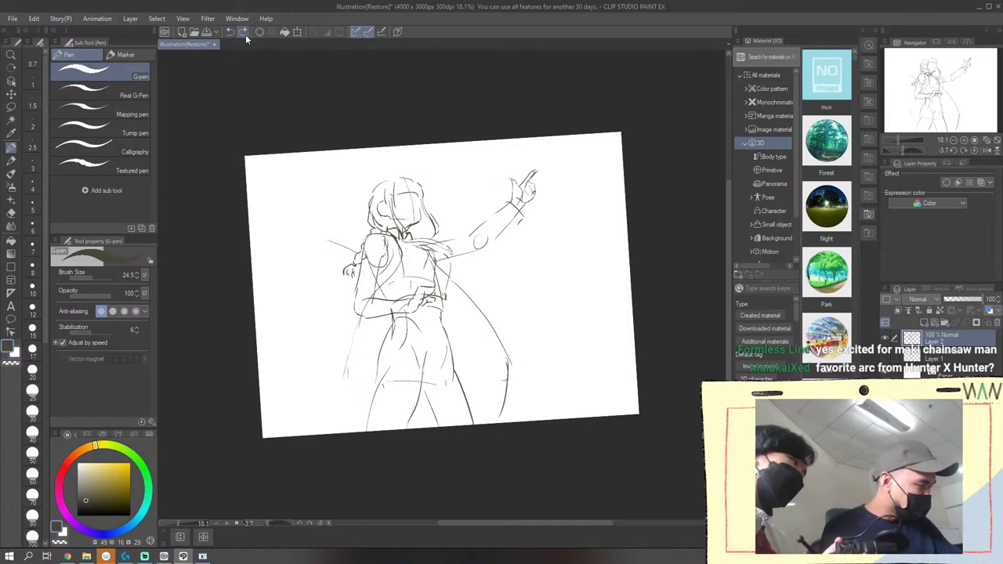
left_click(243, 32)
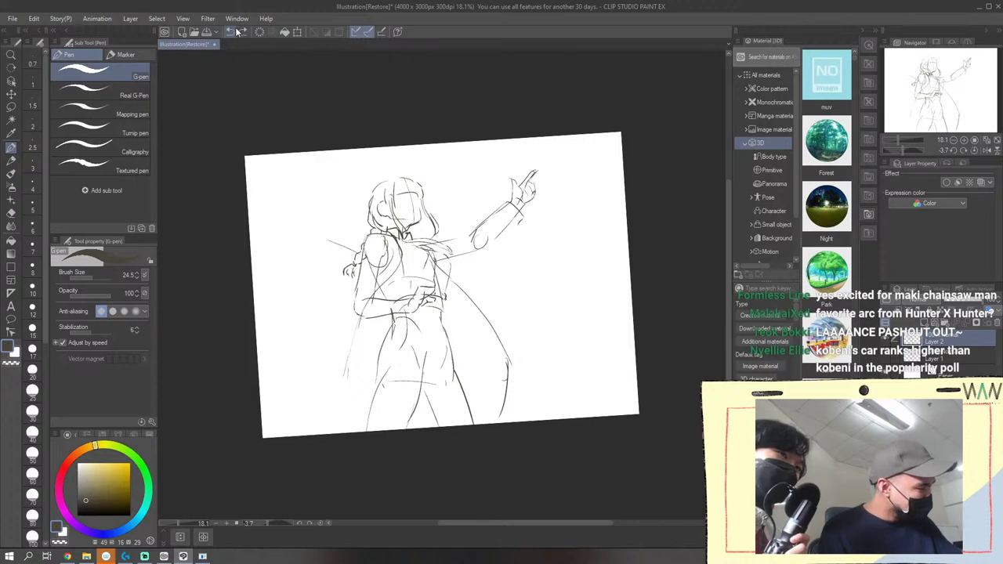
left_click_drag(470, 235, 473, 246)
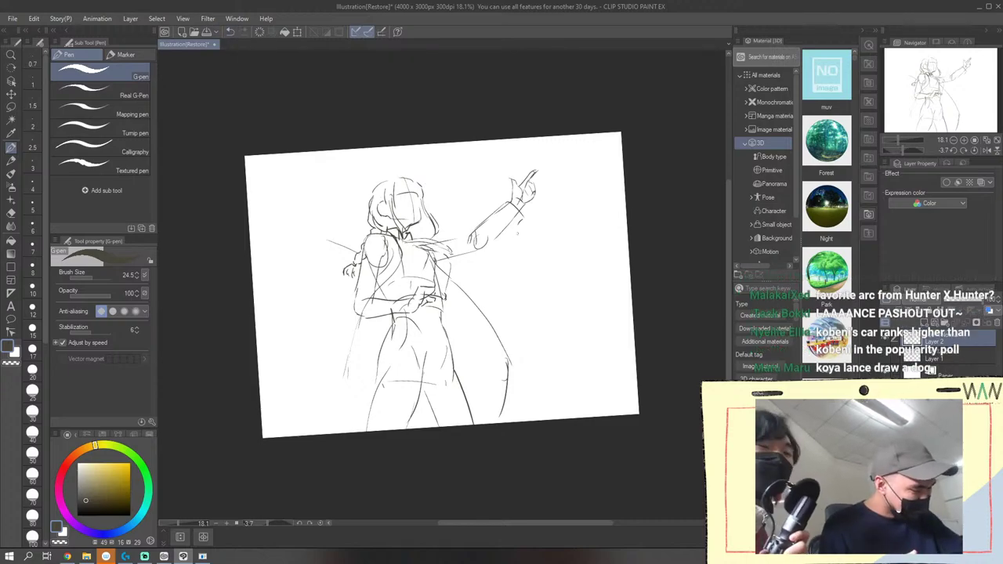
Outline the raised arm's underside from the wrist toward the elbow, undoing unwanted trial strokes
mouse_move(521, 214)
left_mouse_down()
mouse_move(503, 244)
mouse_move(449, 265)
mouse_move(458, 265)
mouse_move(436, 240)
mouse_move(472, 245)
left_mouse_up()
left_click(230, 33)
left_click(229, 33)
left_click(229, 32)
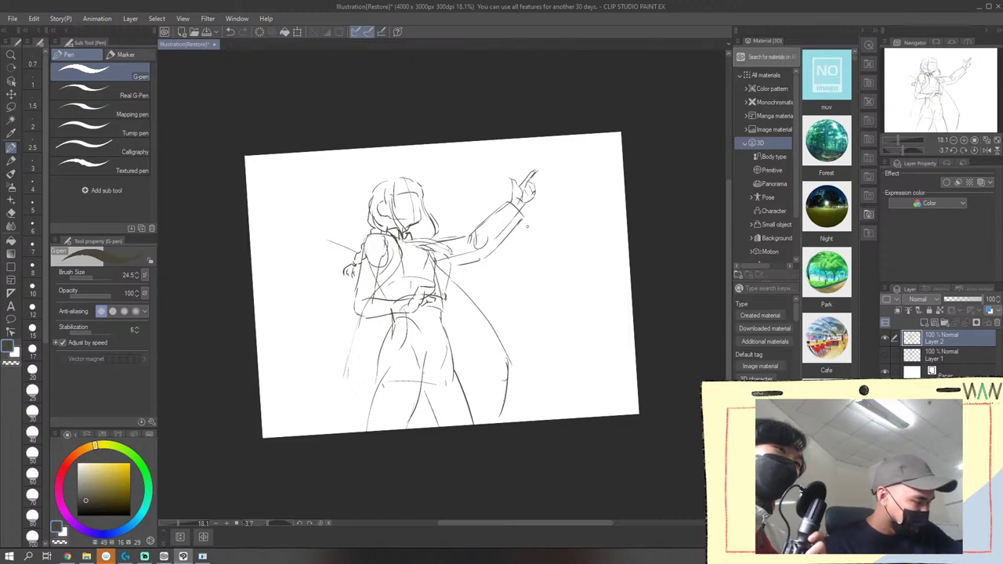
Add a cuff stroke at the bent arm's wrist, restate the forearm's upper edge and mark the upper arm's inner contour
left_click_drag(401, 308, 404, 319)
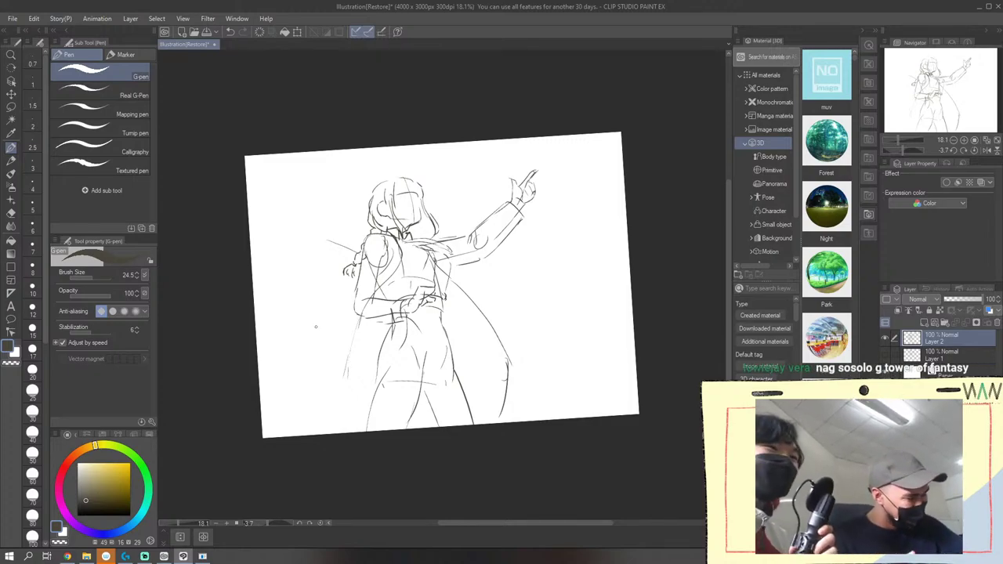
left_click_drag(363, 299, 407, 294)
left_click_drag(385, 261, 381, 291)
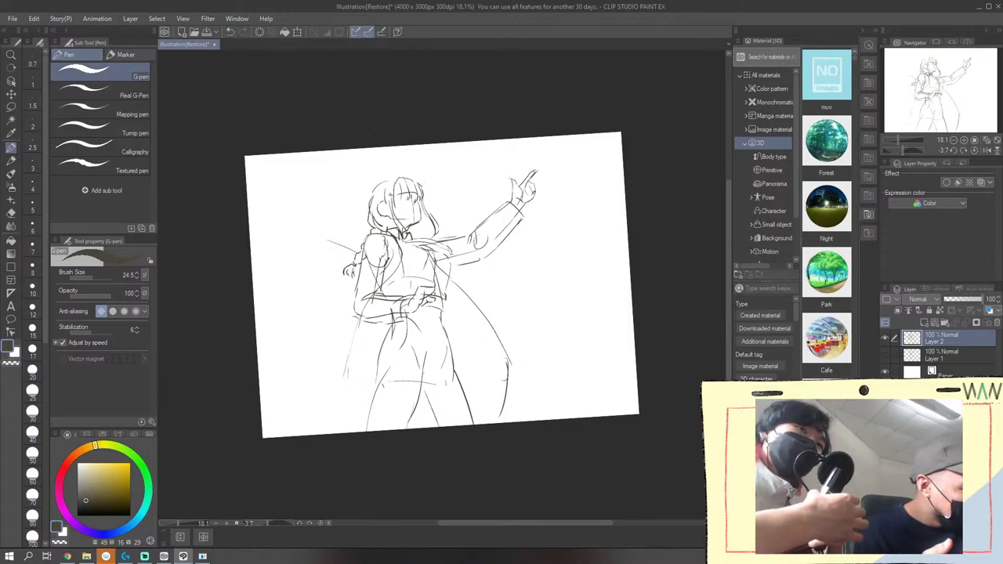
Sketch the brow line and short strokes under the fringe, and undo the last trial stroke
left_click_drag(396, 192, 417, 187)
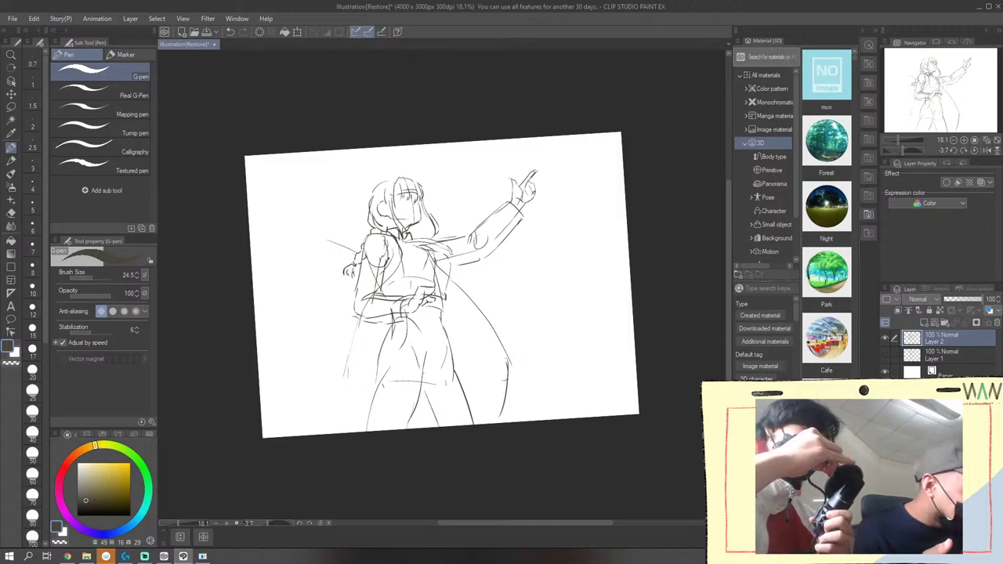
left_click_drag(400, 191, 402, 197)
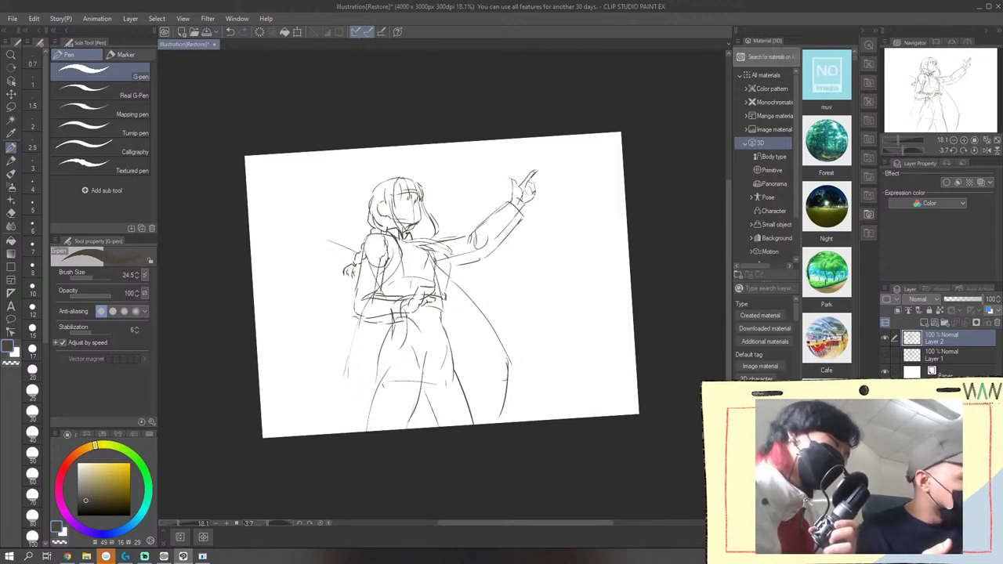
left_click(230, 32)
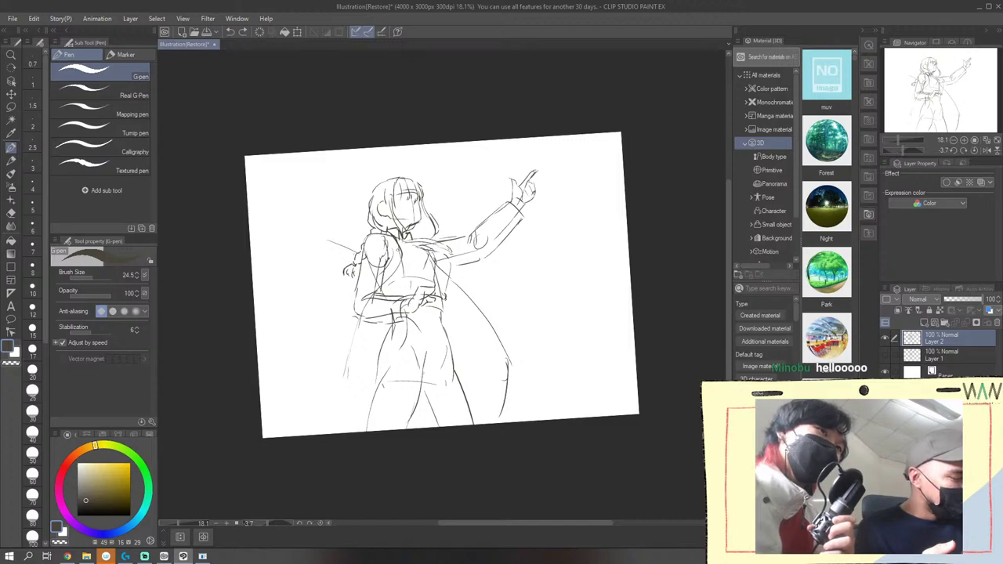
Draw the open coat's front edge and its flared outer edge down to the canvas's lower edge, and darken the opposite outer curve
mouse_move(397, 243)
left_mouse_down()
mouse_move(404, 292)
mouse_move(389, 364)
mouse_move(354, 408)
left_mouse_up()
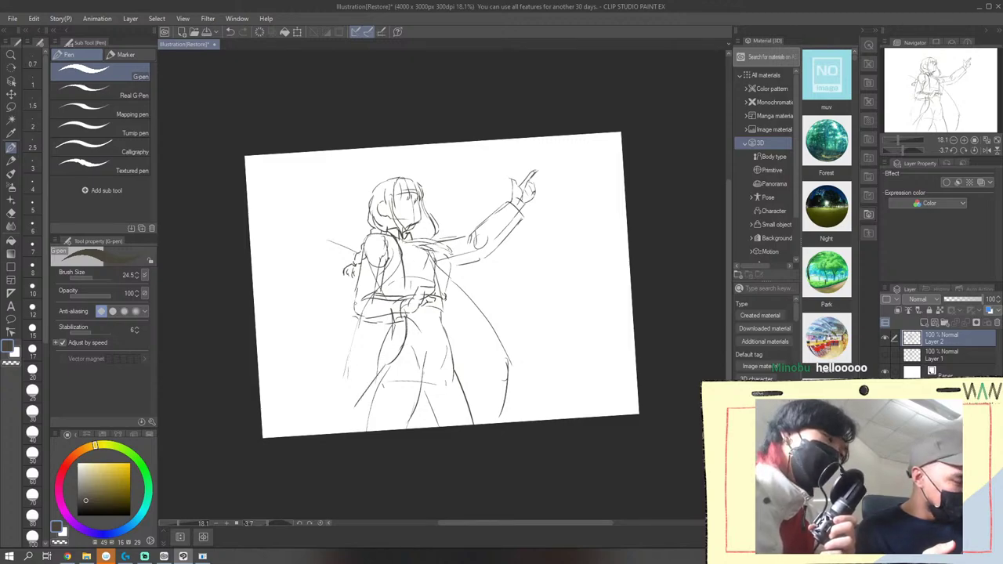
left_click_drag(356, 318, 311, 433)
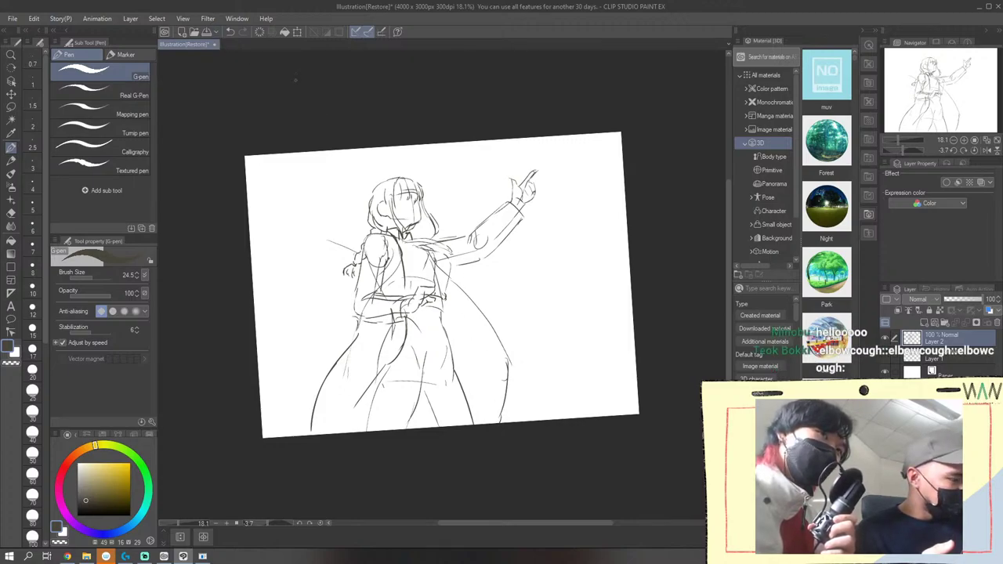
left_click_drag(502, 340, 508, 386)
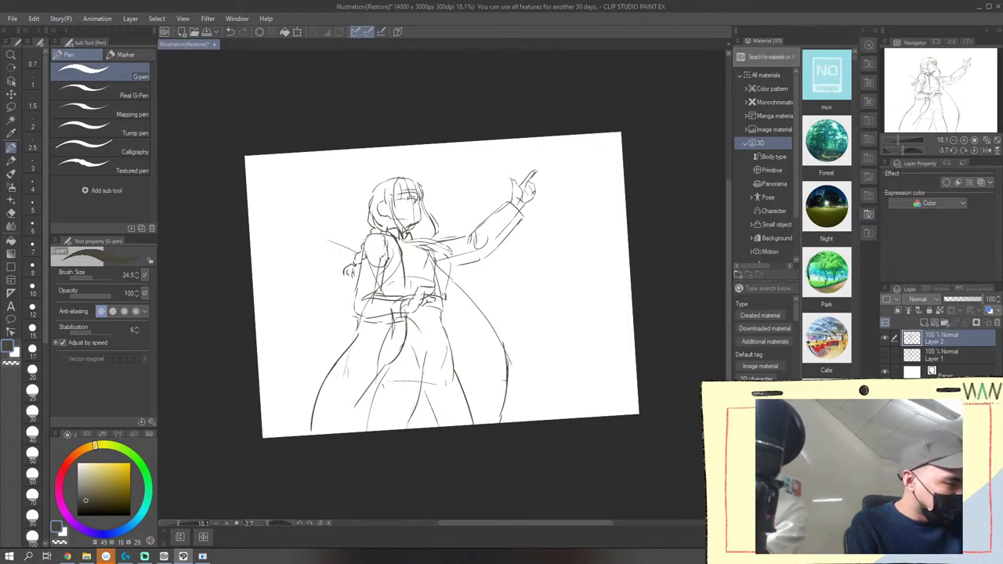
Sketch the eye details on the face and decline cutting the entire layer
left_click_drag(412, 196, 418, 200)
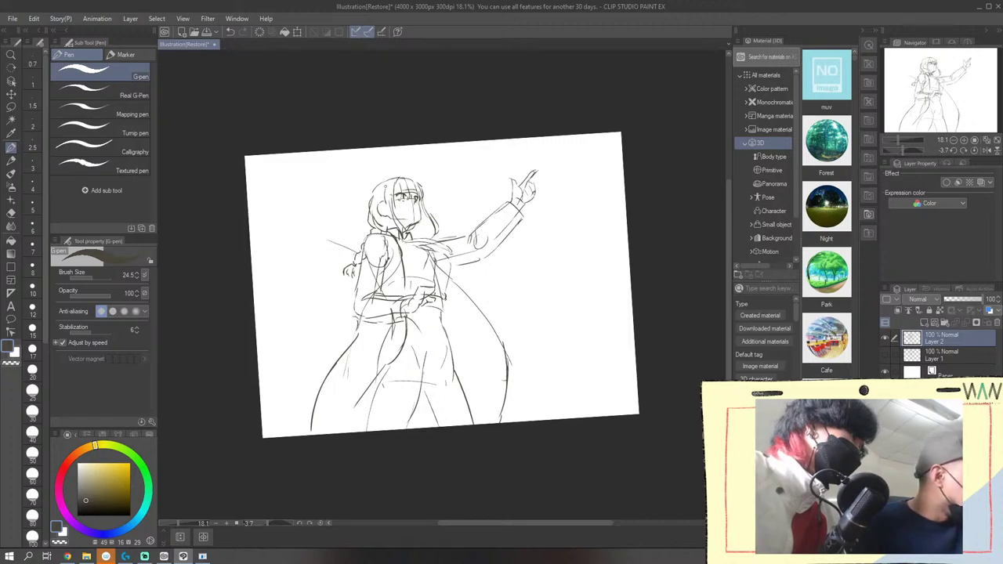
key("ctrl+x")
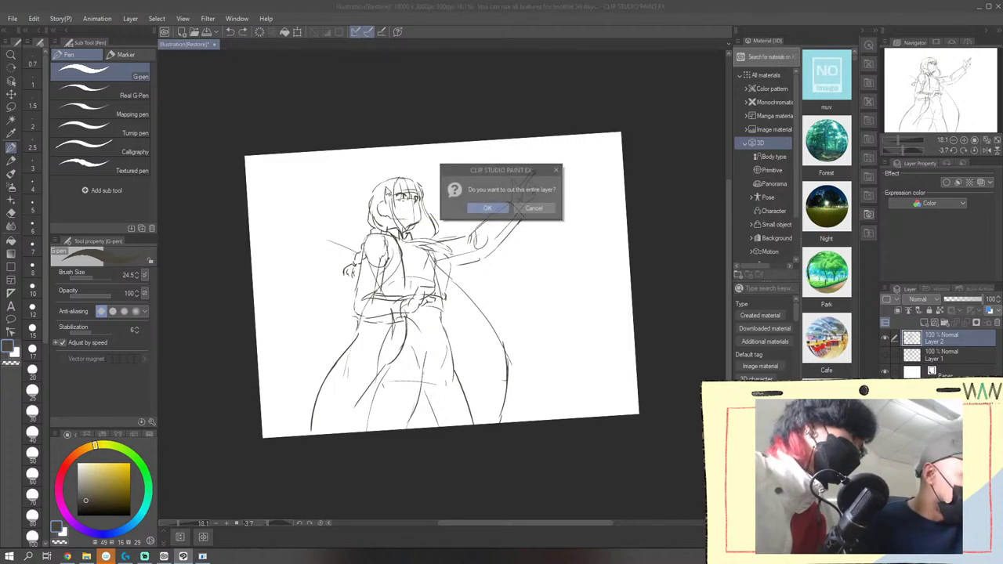
left_click(534, 210)
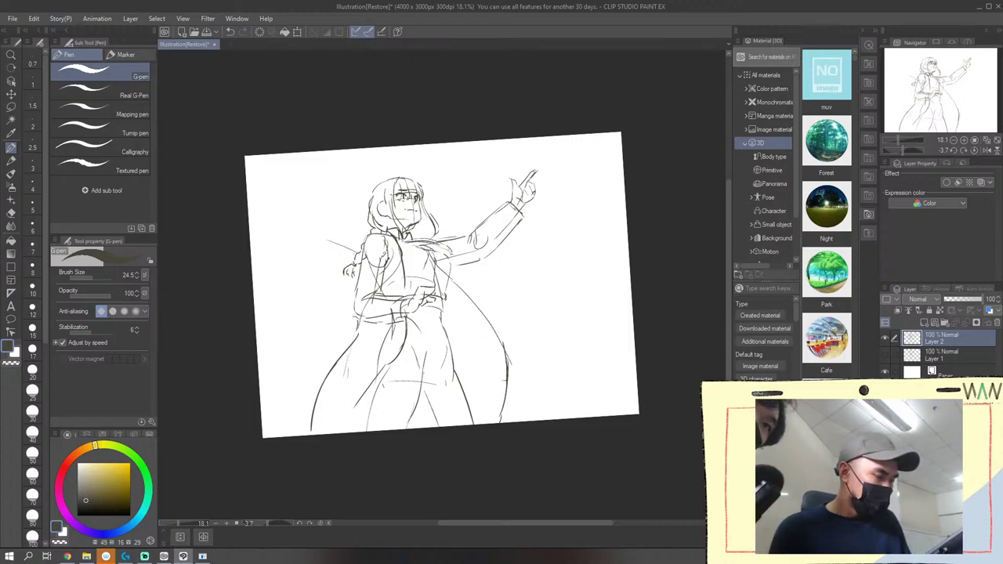
Lower Layer 2's opacity to 42% and restore it to 100%
left_click(962, 299)
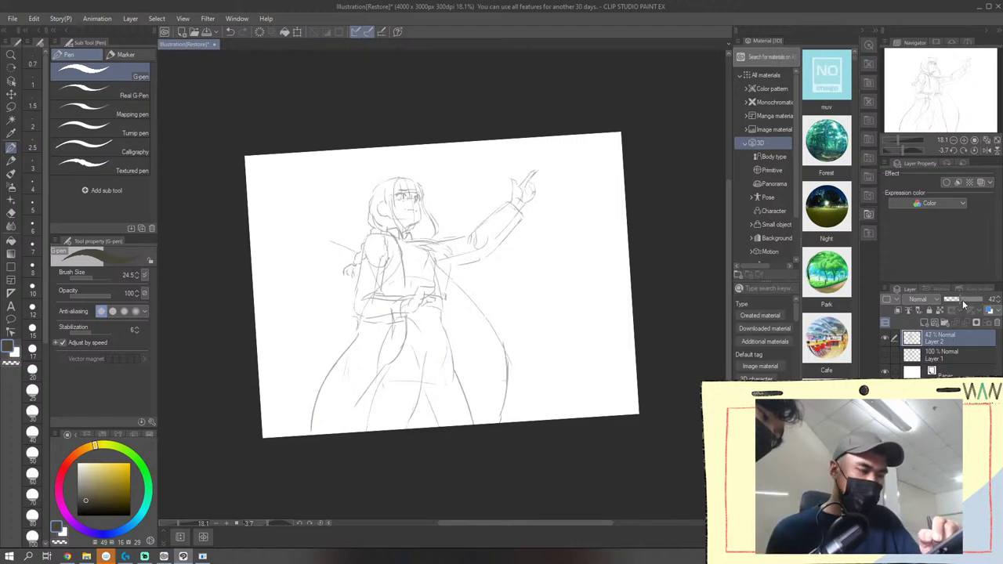
left_click_drag(961, 301, 992, 299)
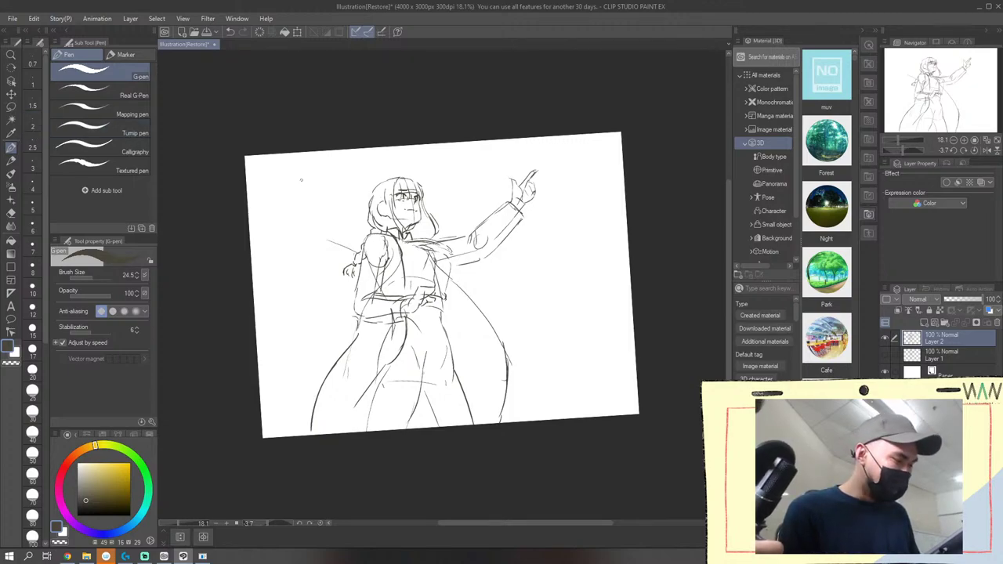
Switch to the Thin Gouache brush, test it with a small zigzag beside the figure and undo the scribble
left_click(14, 173)
mouse_move(271, 202)
left_mouse_down()
mouse_move(257, 235)
mouse_move(265, 247)
left_mouse_up()
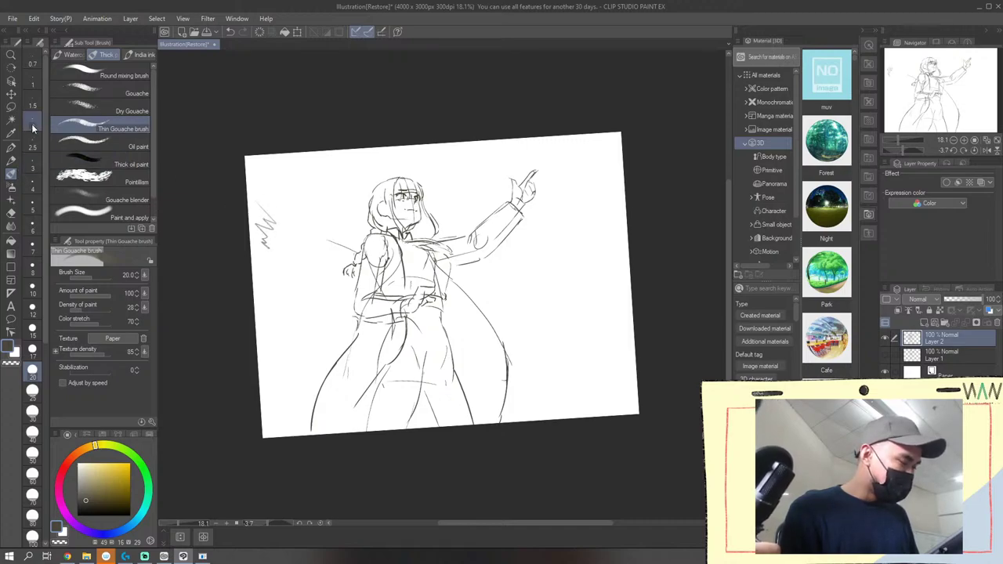
left_click(230, 32)
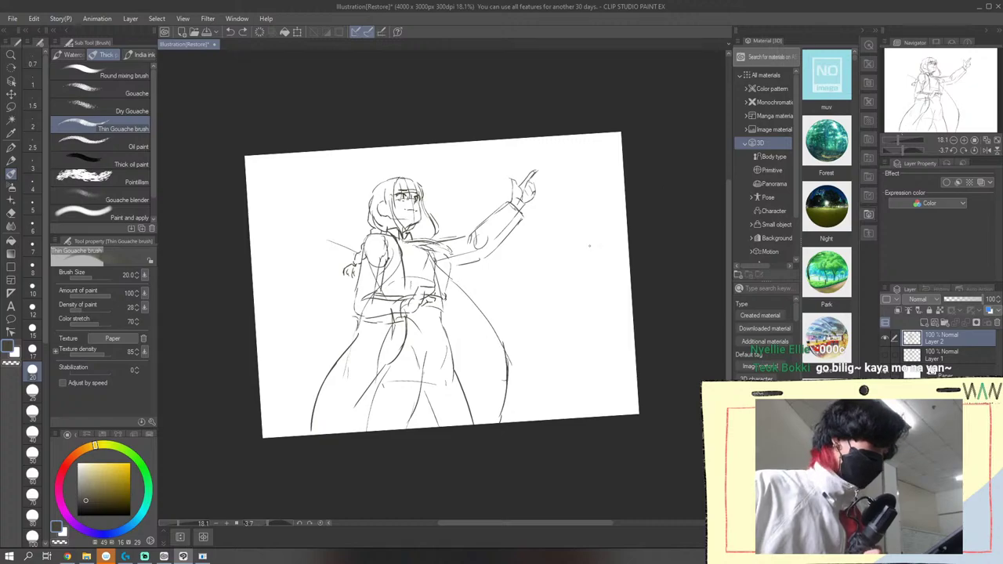
Hide the character sketch on Layer 2 and add a new raster layer above it
scroll(589, 246, "down", 2)
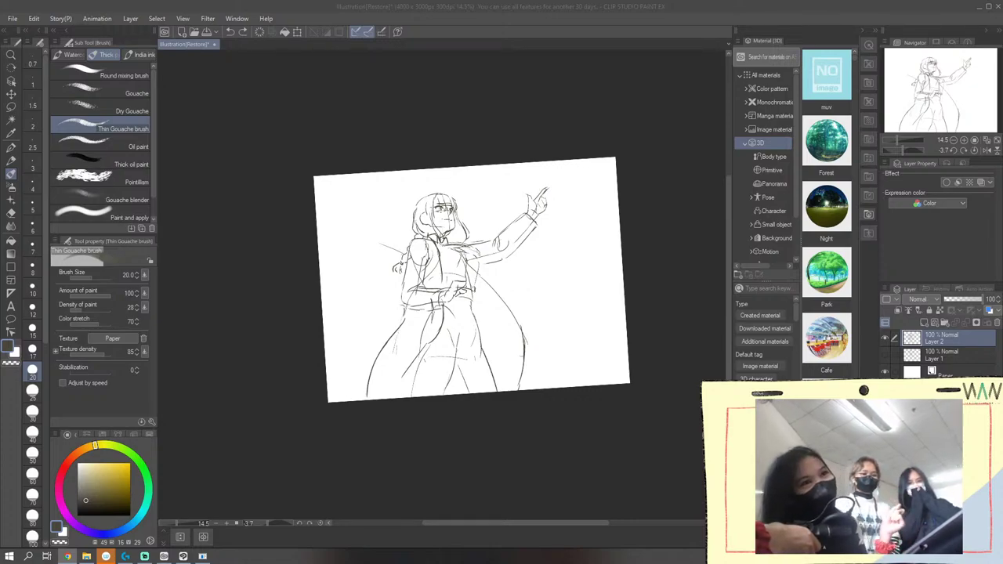
left_click(887, 338)
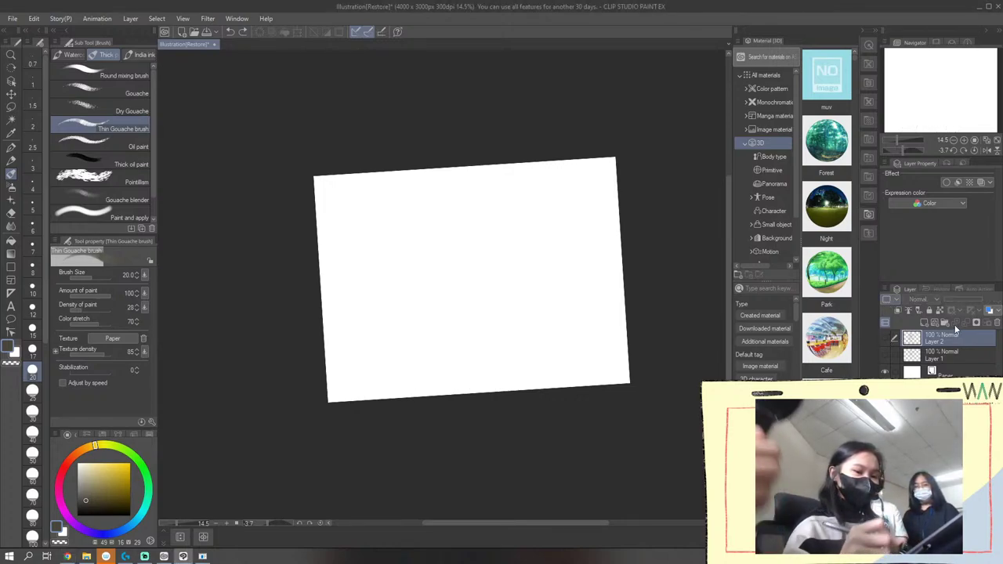
left_click(925, 322)
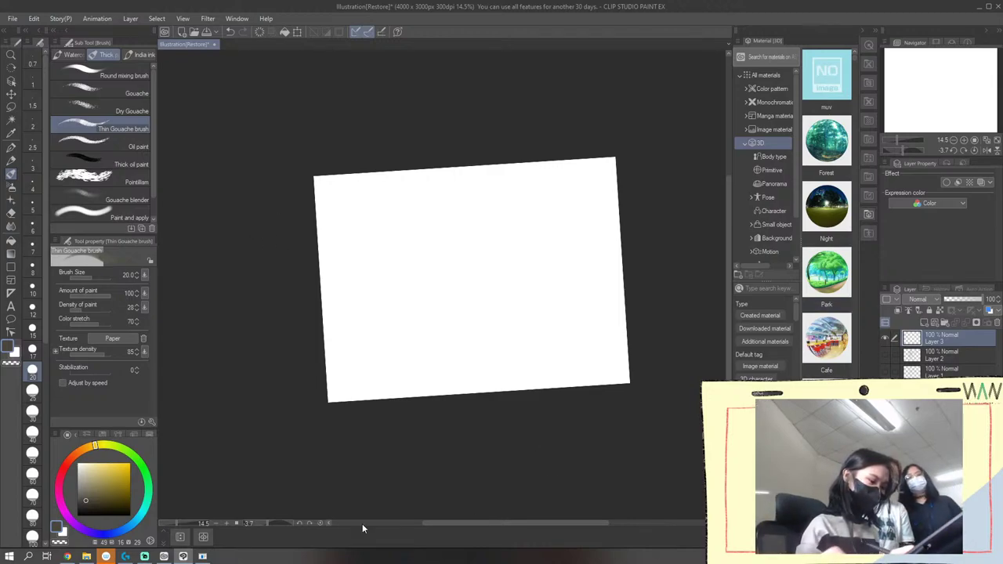
Reset the canvas rotation to 0 degrees
left_click(310, 523)
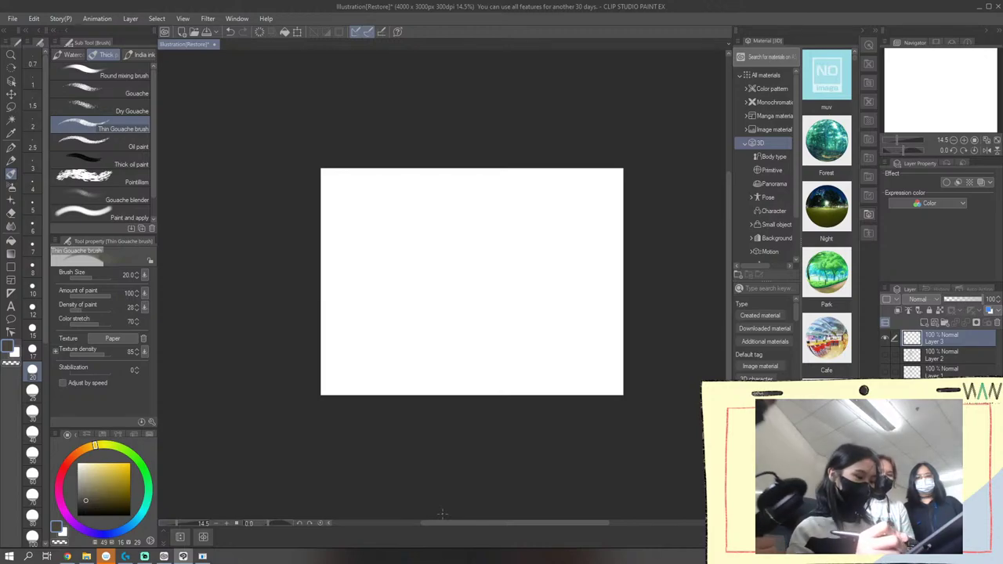
left_click(34, 18)
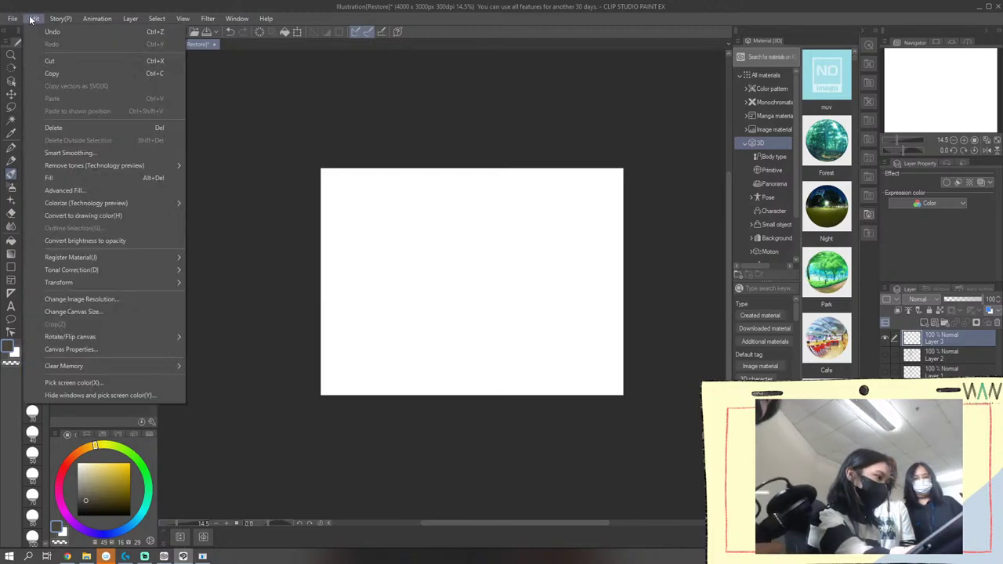
left_click(651, 226)
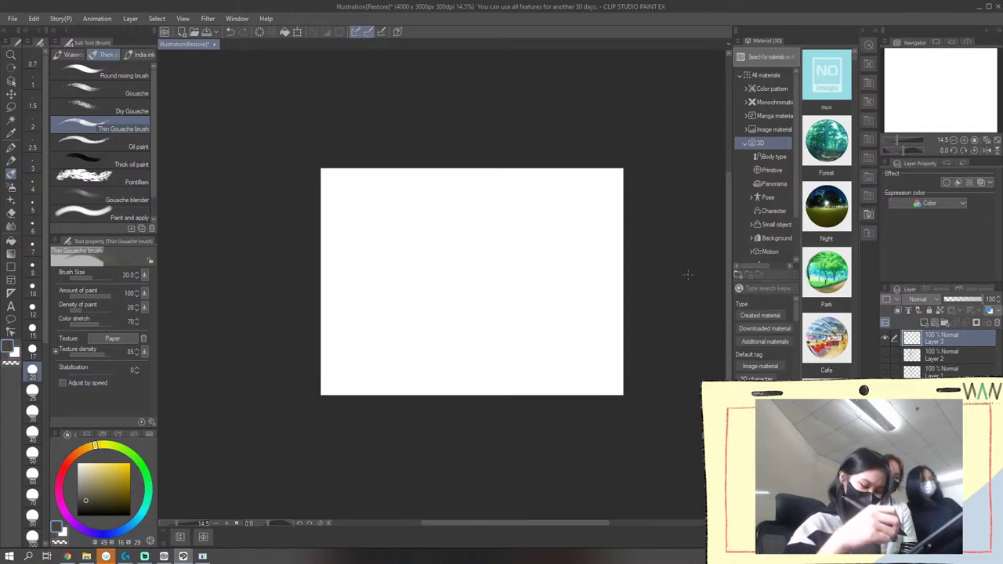
Switch to the G-pen, test it with a small oval in the upper part of the canvas and undo the stroke
key("b")
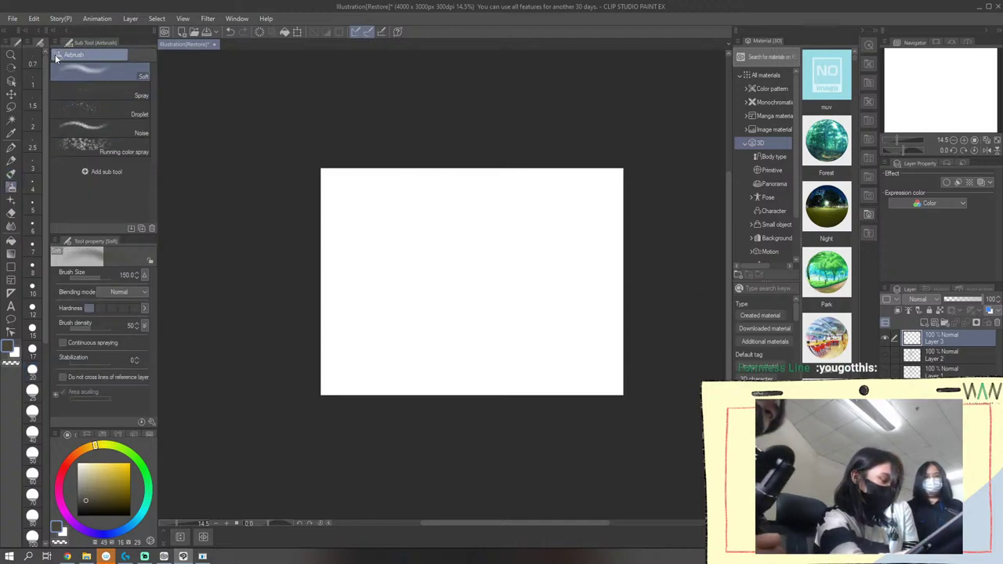
key("p")
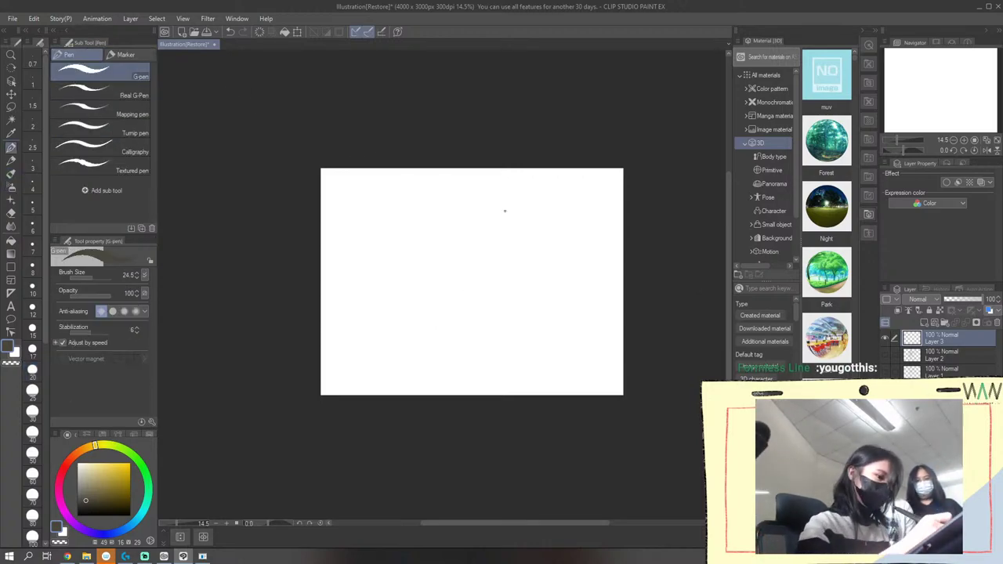
mouse_move(482, 232)
left_mouse_down()
mouse_move(508, 217)
mouse_move(470, 210)
left_mouse_up()
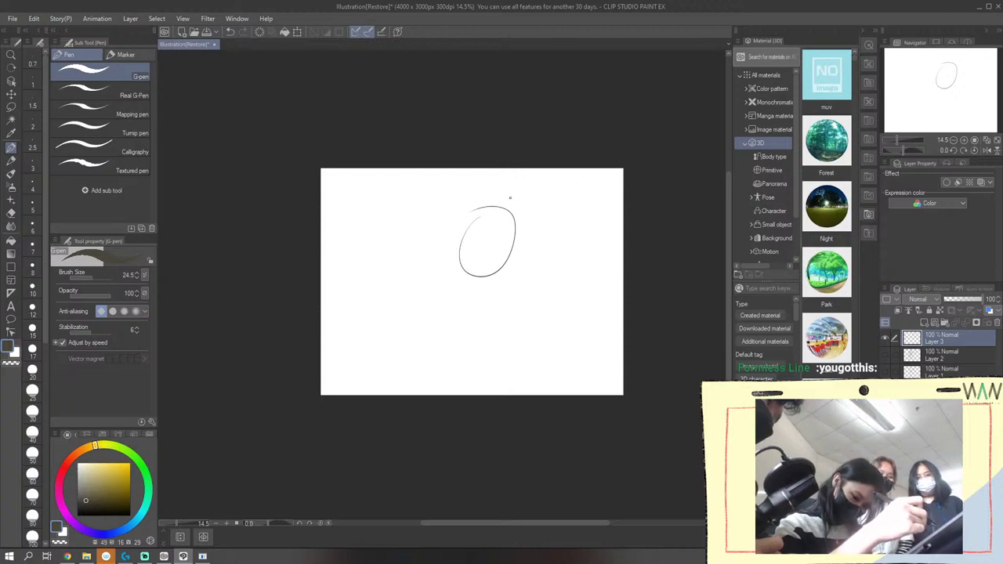
key("ctrl+z")
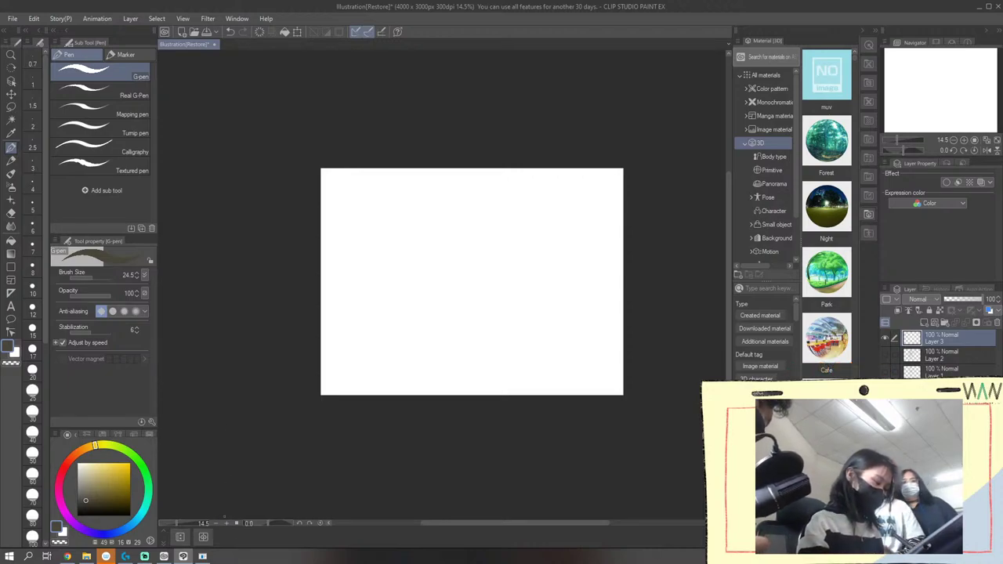
Set the drawing color to pure black
left_click(226, 523)
left_click(225, 524)
left_click(226, 524)
left_click(216, 523)
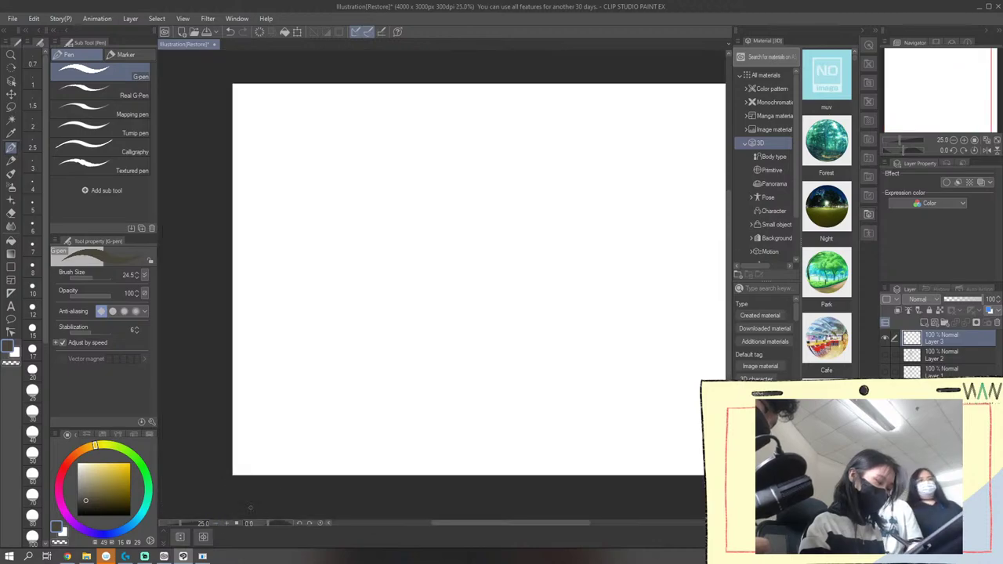
left_click_drag(510, 522, 523, 524)
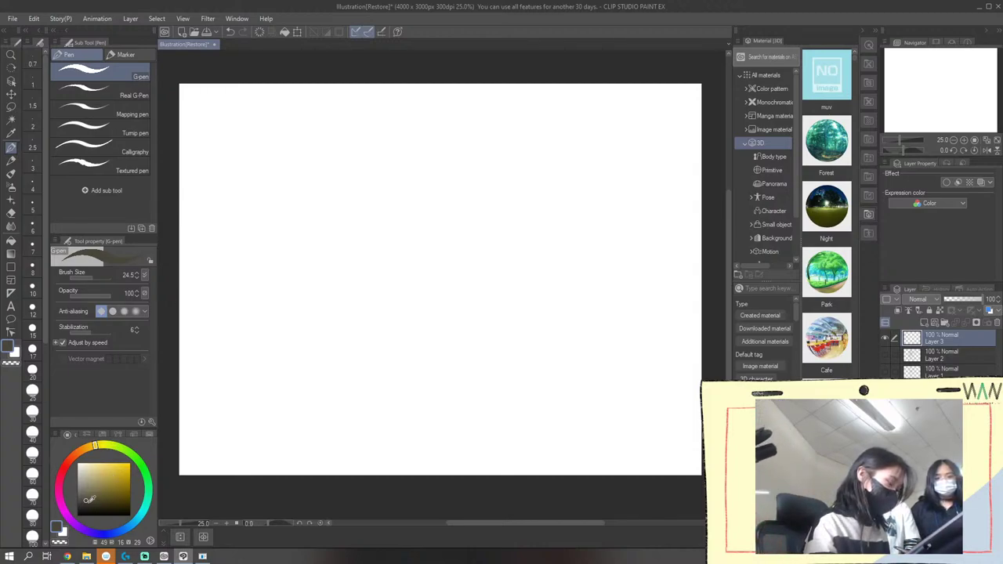
left_click_drag(89, 501, 77, 515)
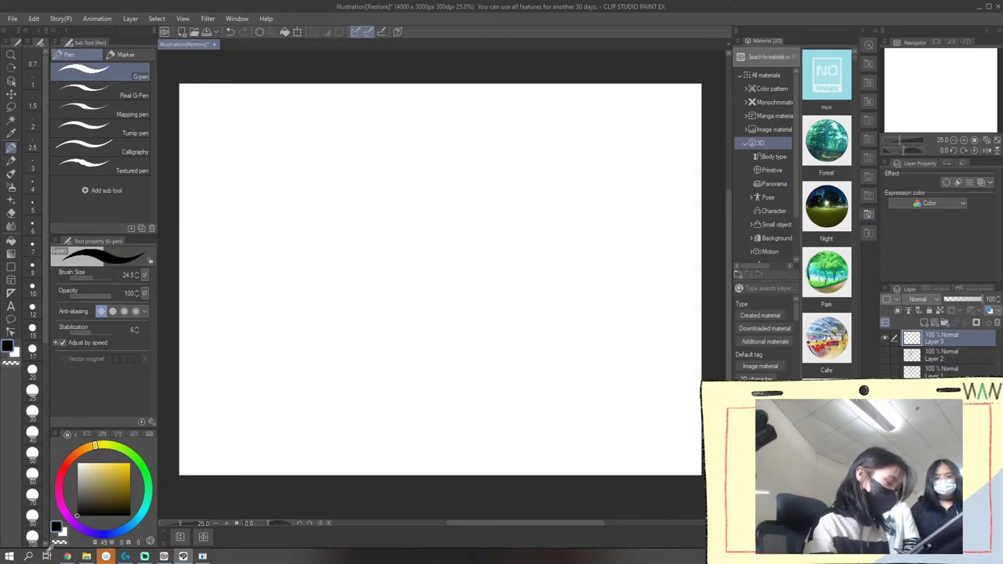
Turn on the layer color effect for Layer 3 and set it to a darker blue with H 213, S 81, V 81
left_click(999, 313)
left_click(984, 324)
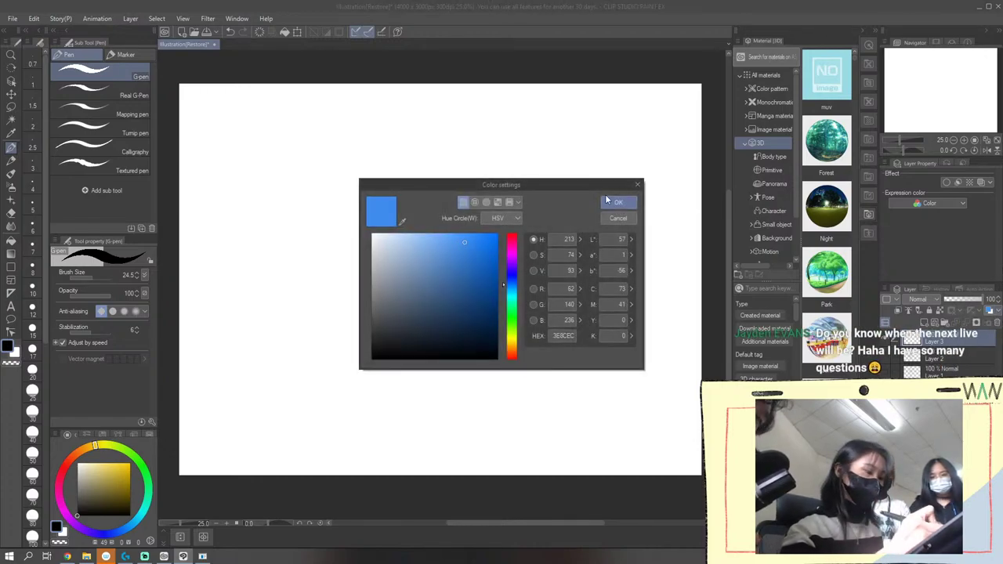
left_click(467, 273)
left_click(475, 256)
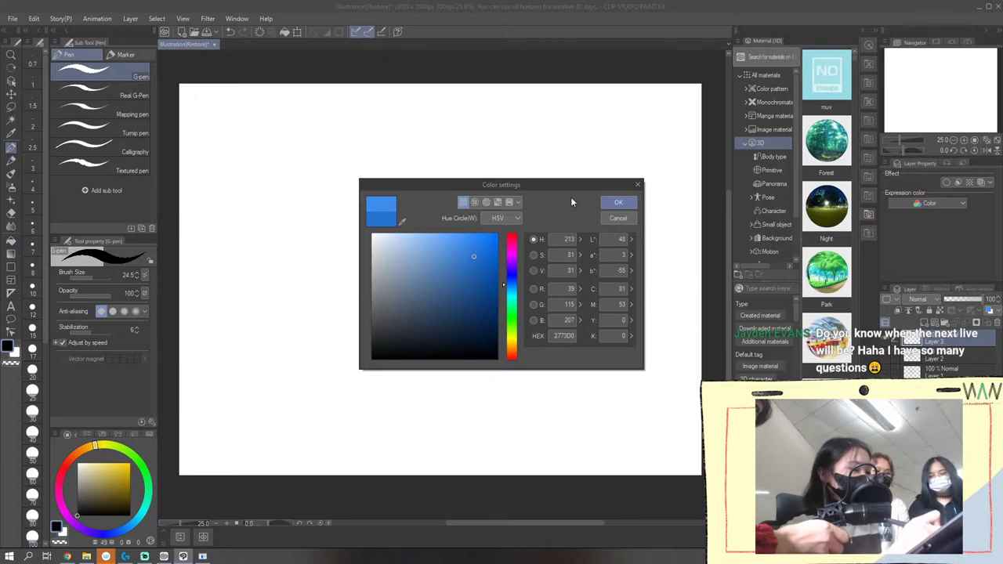
left_click(619, 202)
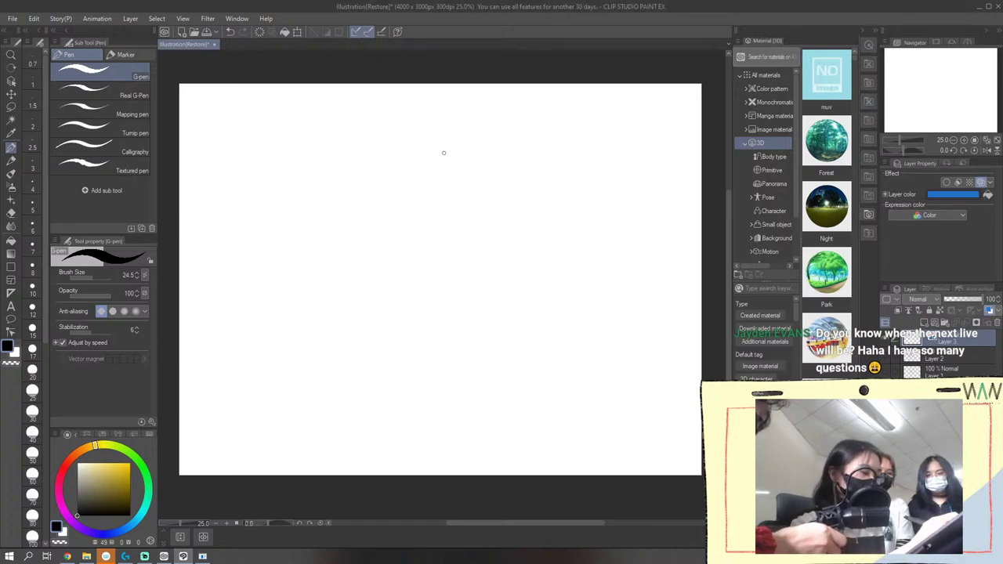
Draw a large tilted oval and a short trial stroke in the upper part of the canvas, undoing both
mouse_move(444, 152)
left_mouse_down()
mouse_move(425, 260)
mouse_move(493, 137)
mouse_move(425, 162)
left_mouse_up()
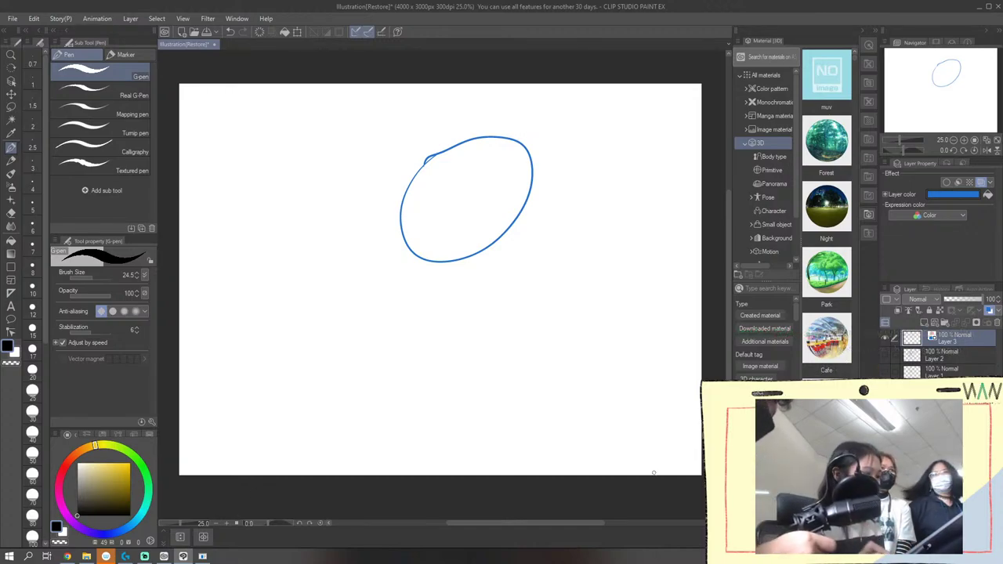
left_click(231, 31)
left_click(243, 32)
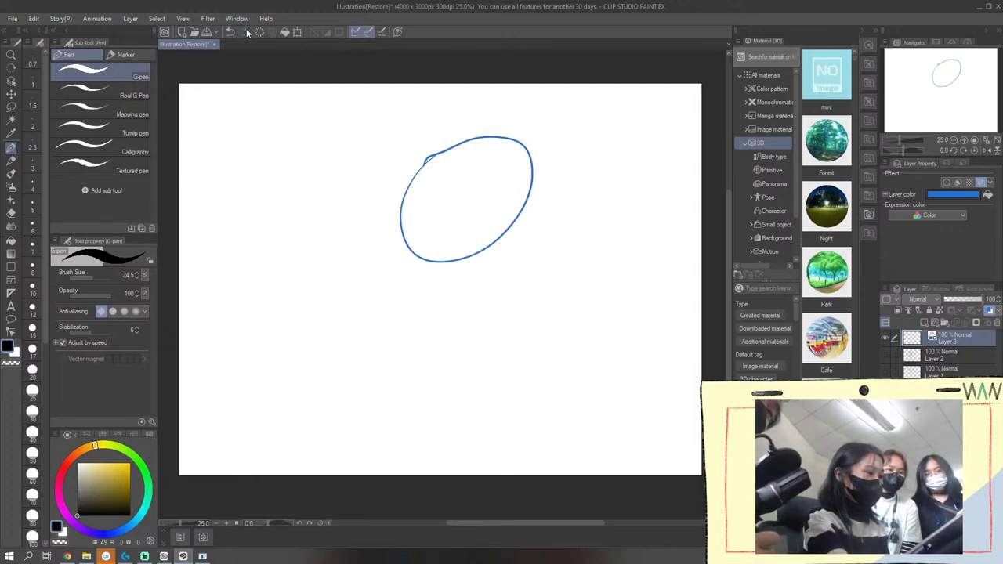
left_click(232, 32)
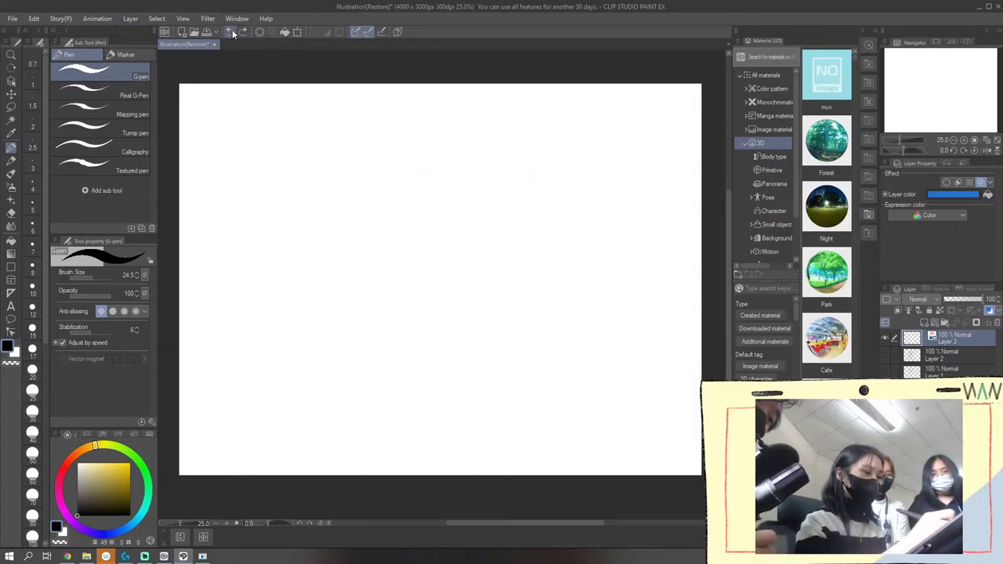
mouse_move(373, 162)
left_mouse_down()
mouse_move(436, 140)
mouse_move(418, 137)
left_mouse_up()
left_click(235, 32)
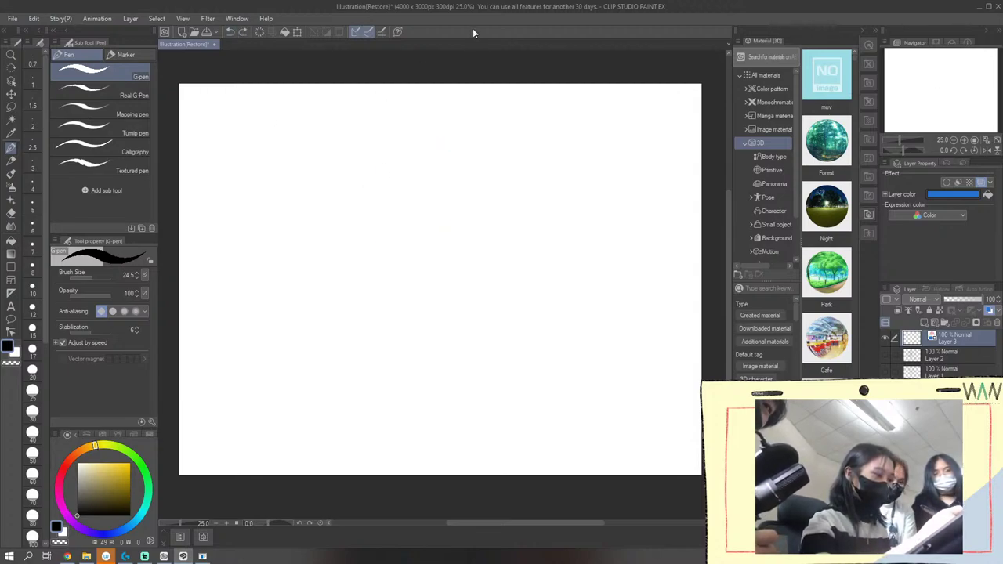
Set the G-pen's opacity to 59, test it with a short stroke and undo the stroke
left_click(93, 293)
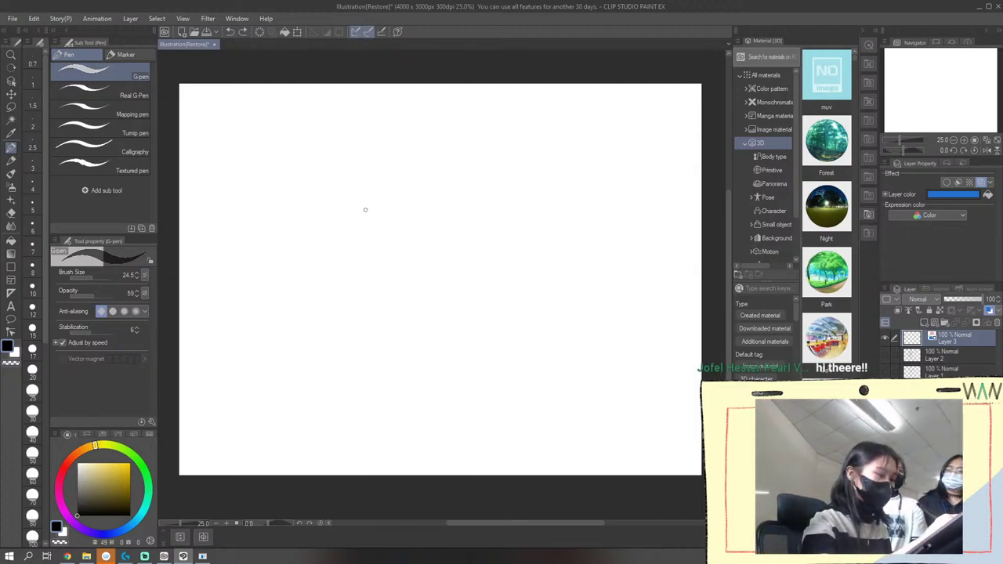
left_click_drag(358, 204, 363, 228)
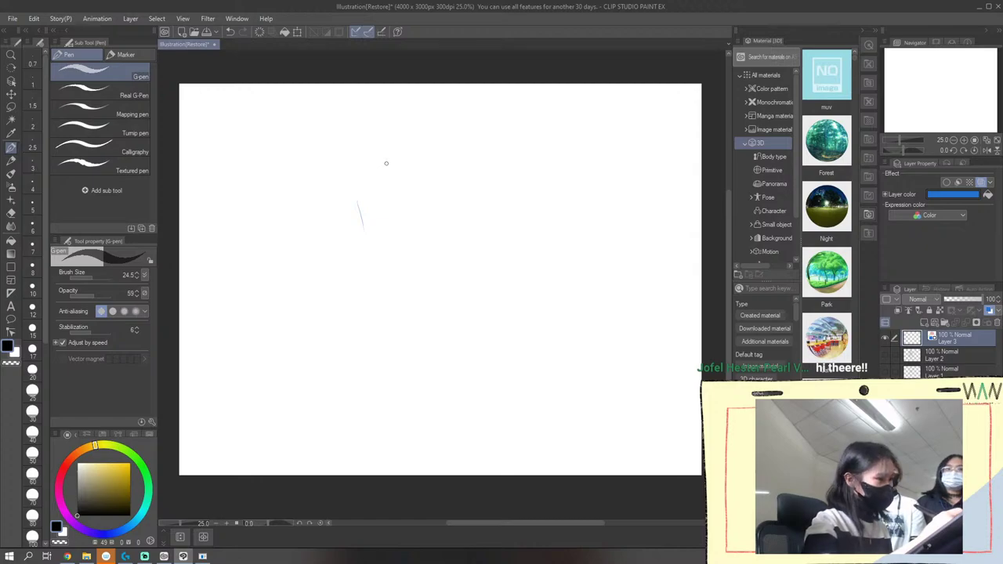
key("ctrl+z")
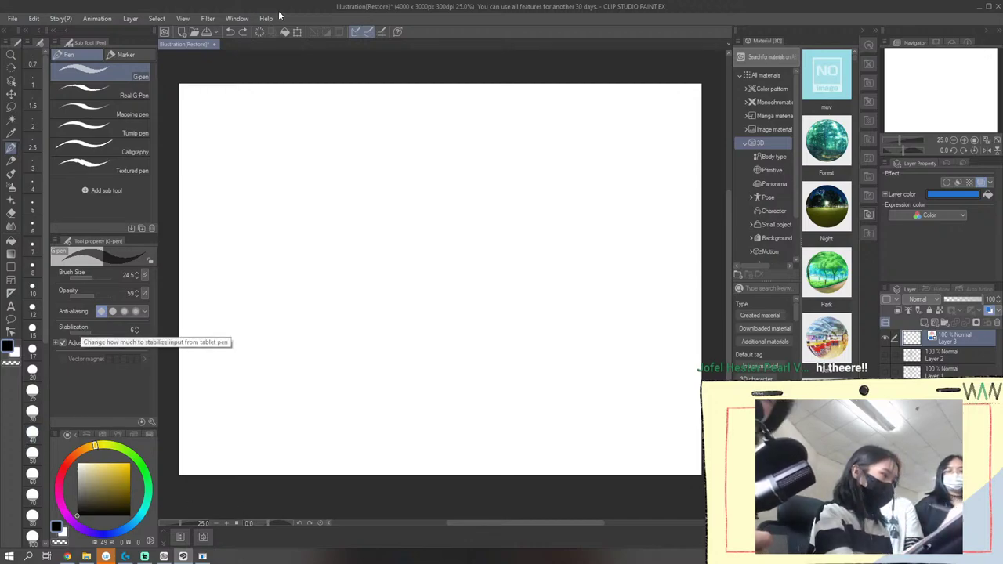
Show the Quick Access palette, float it over the canvas and set its view to Tile very small
left_click(237, 19)
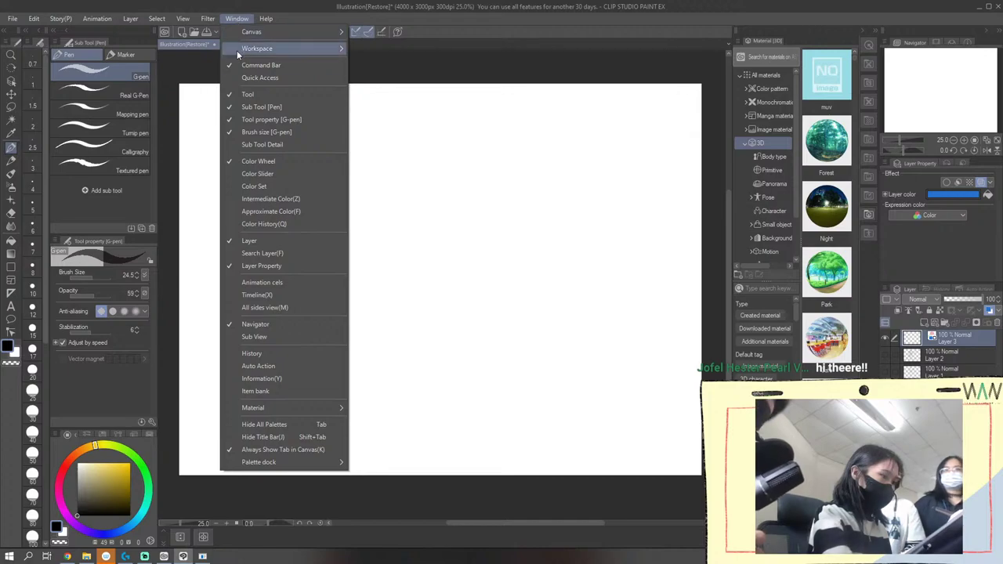
left_click(259, 77)
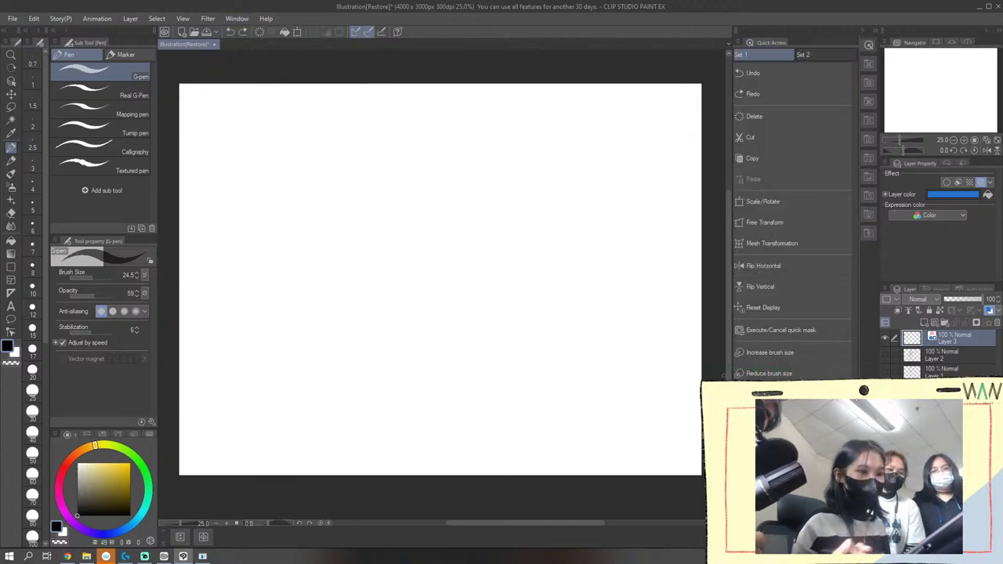
left_click_drag(757, 44, 404, 57)
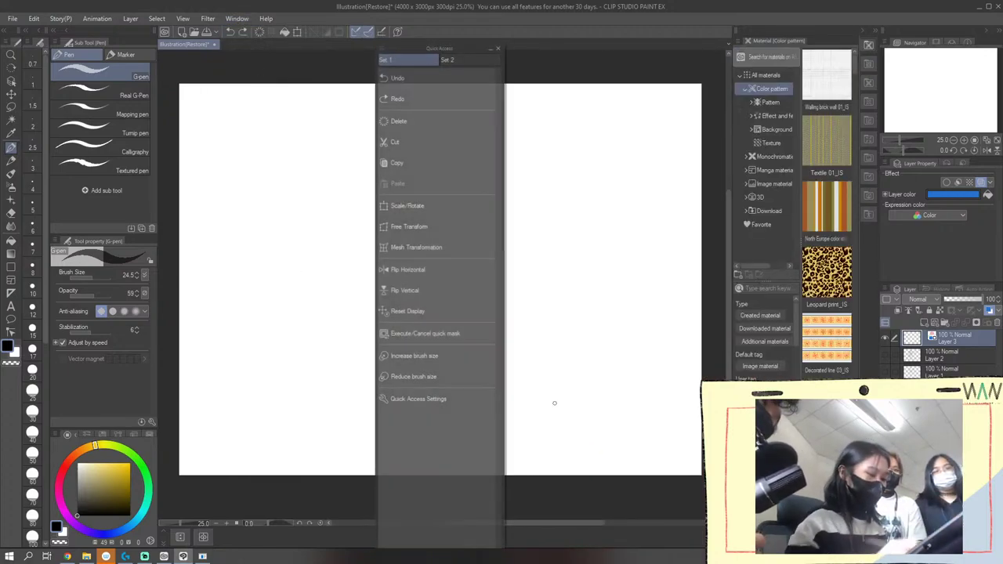
left_click(384, 48)
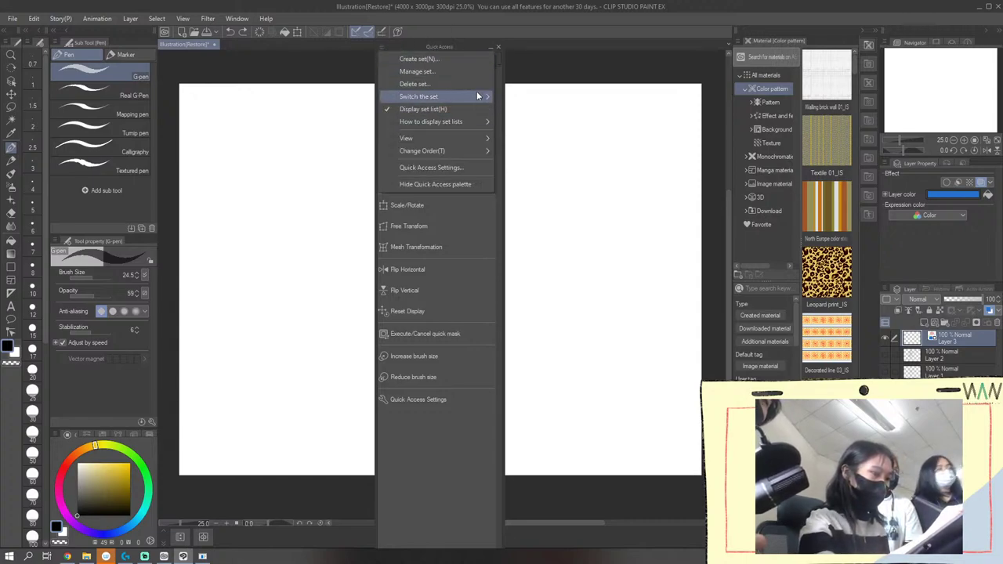
mouse_move(484, 122)
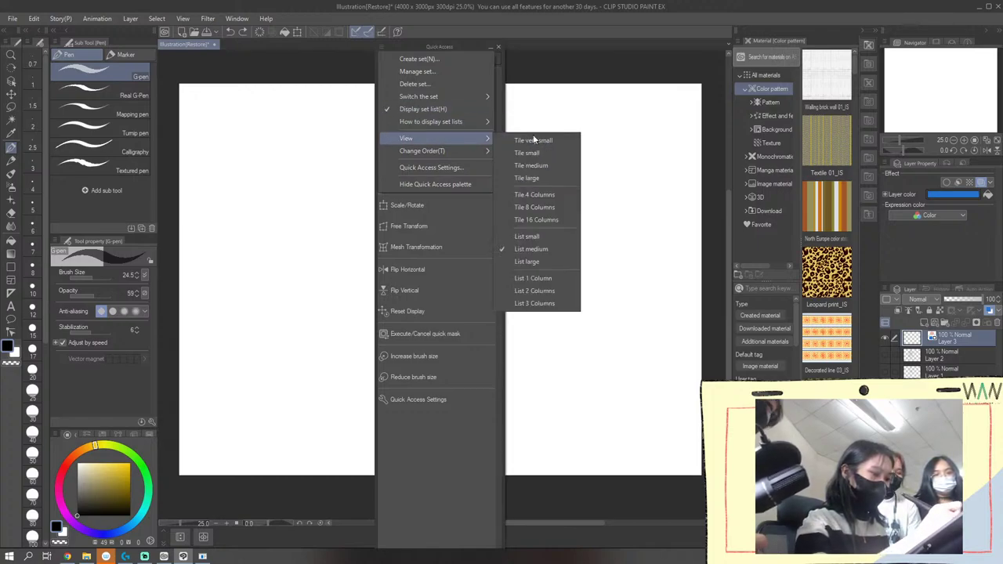
left_click(533, 140)
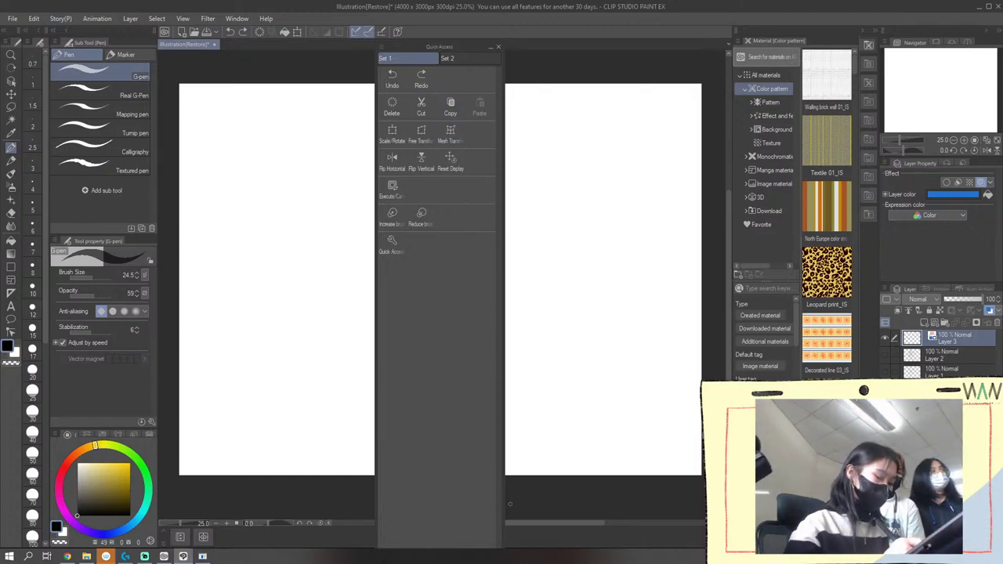
Shrink the floating Quick Access palette and place it over the canvas area's upper-left corner
left_click_drag(463, 44, 323, 147)
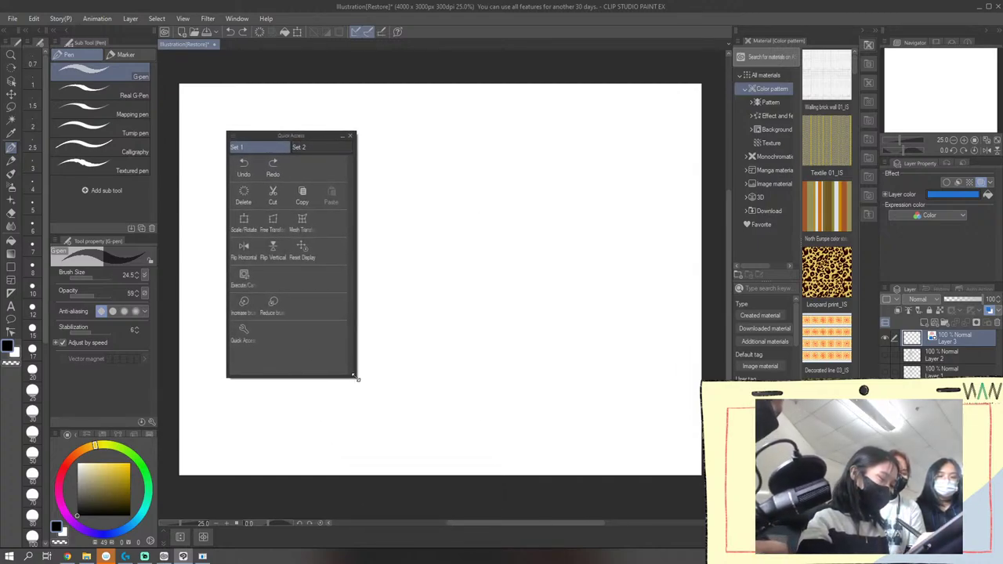
left_click_drag(356, 377, 340, 350)
left_click_drag(302, 138, 235, 51)
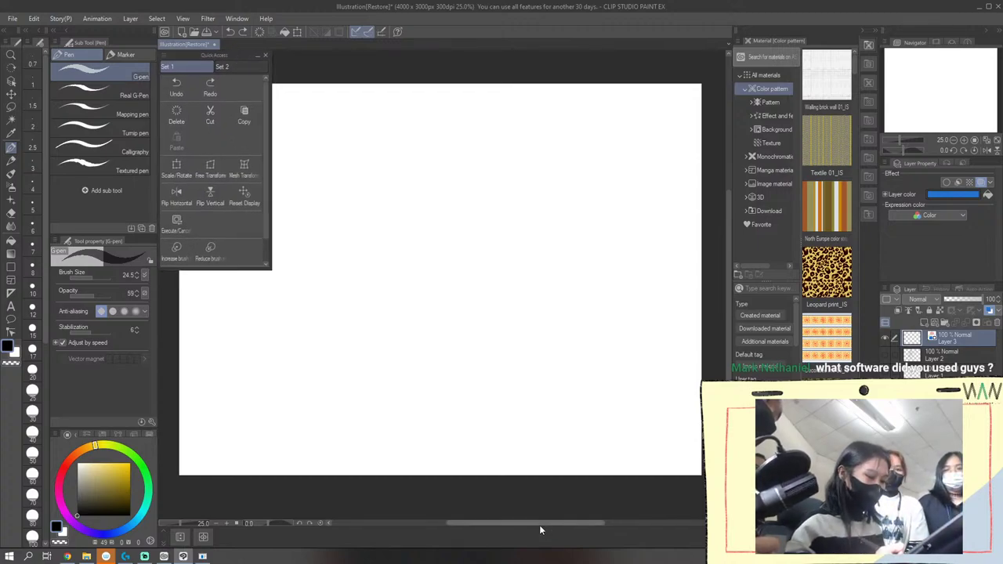
Flip the canvas display horizontally, test a curved stroke and undo it
left_click_drag(552, 523, 547, 523)
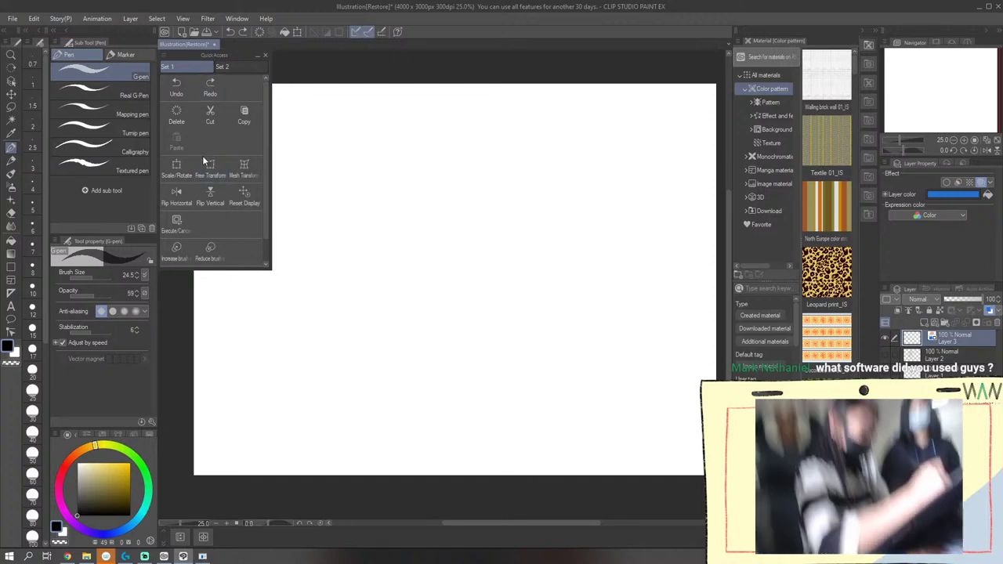
left_click(185, 189)
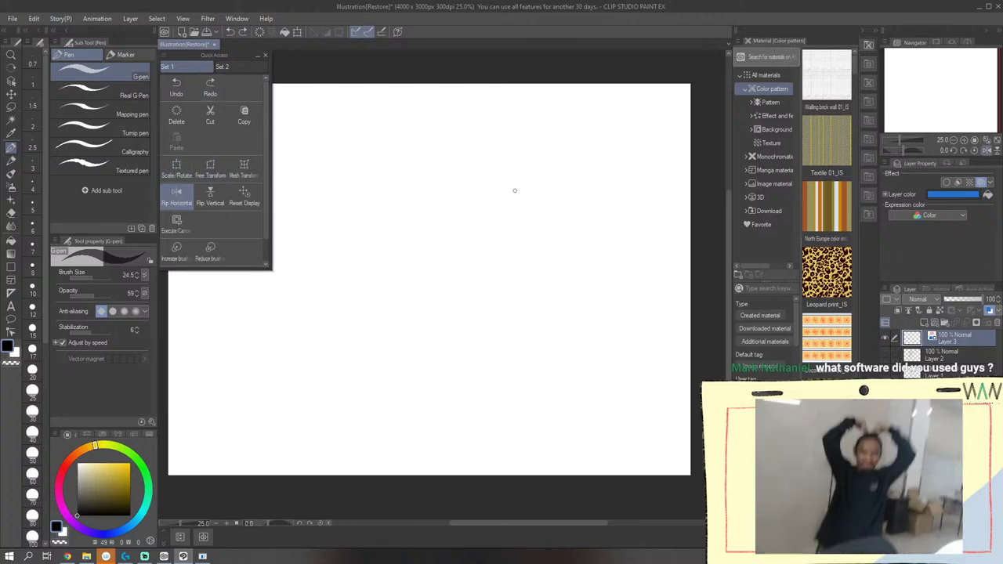
mouse_move(509, 191)
left_mouse_down()
mouse_move(470, 273)
mouse_move(455, 280)
left_mouse_up()
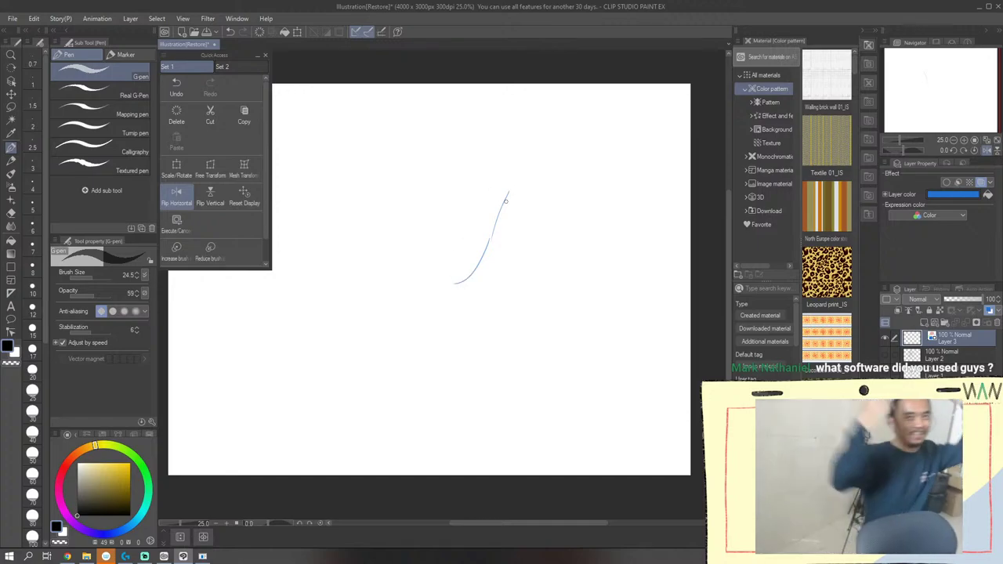
left_click(233, 29)
left_click(232, 29)
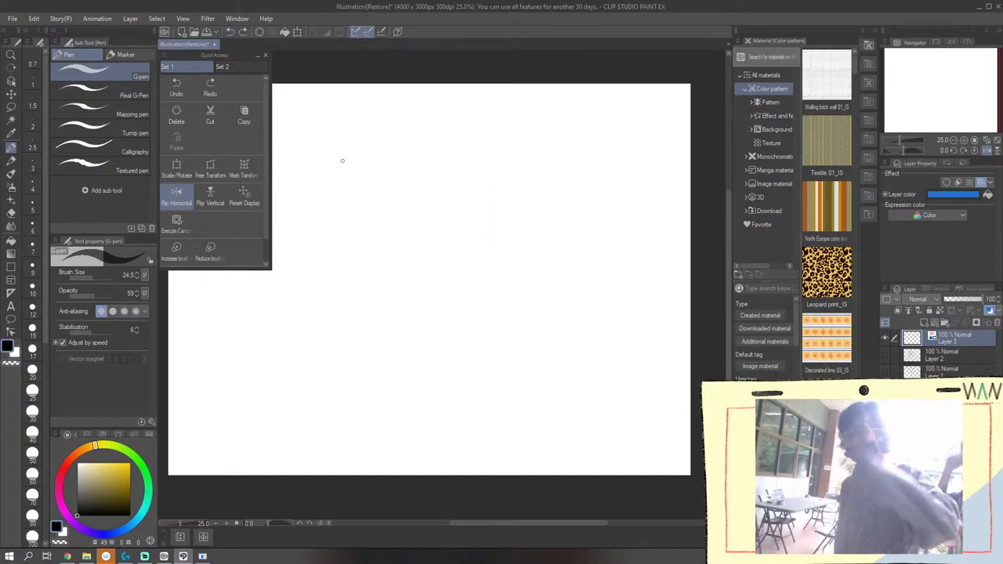
Sketch a wide V-shaped jawline curve near the middle of the canvas on Layer 3, undoing the stray stroke at its lowest point
mouse_move(344, 217)
left_mouse_down()
mouse_move(390, 296)
mouse_move(381, 294)
mouse_move(394, 304)
mouse_move(409, 291)
mouse_move(427, 322)
left_mouse_up()
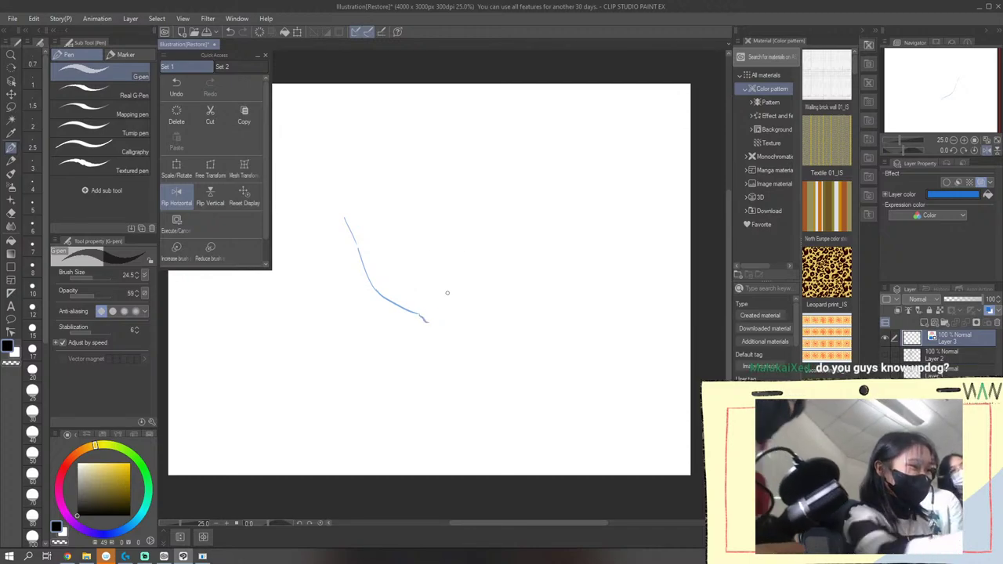
left_click(231, 33)
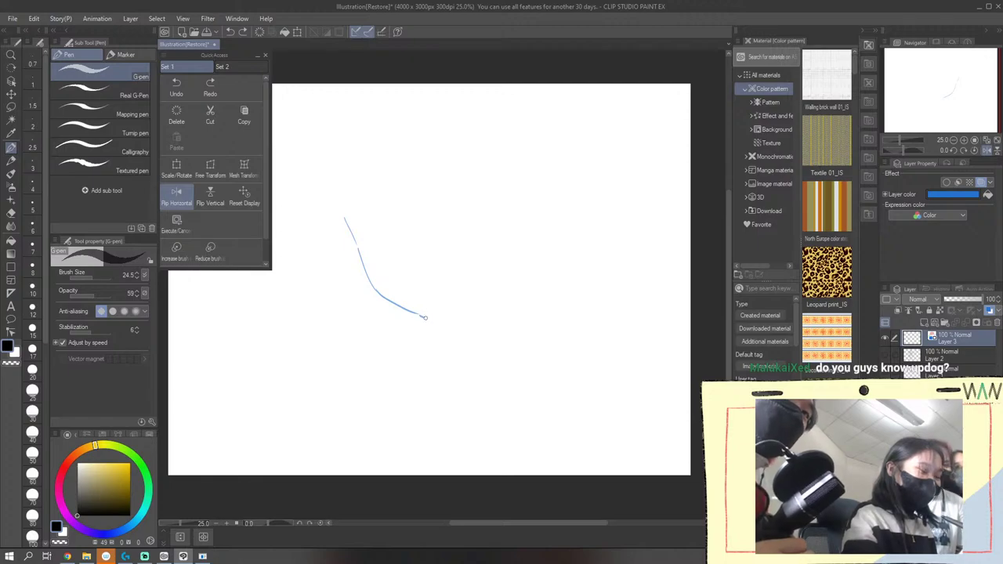
left_click_drag(424, 316, 476, 286)
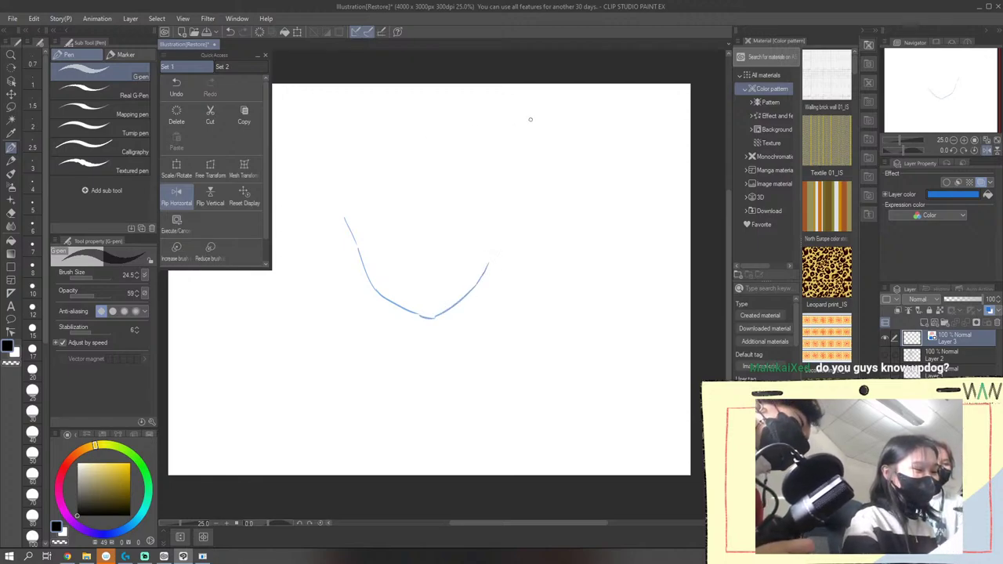
Sketch the ear outline from the jawline's right end, plus short strokes for the nose bridge and nose tip on Layer 3
left_click_drag(493, 215, 508, 233)
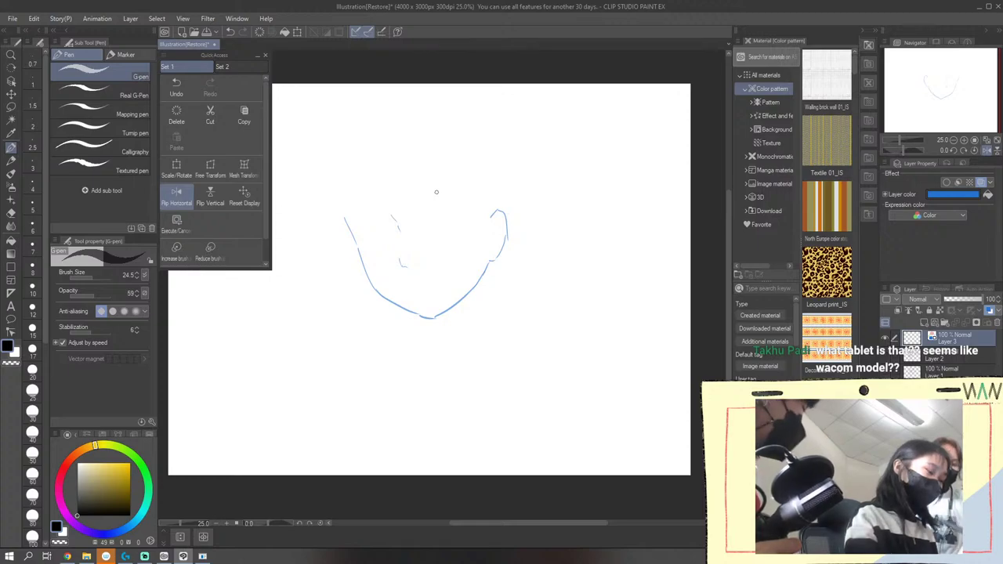
left_click(228, 521)
left_click(227, 522)
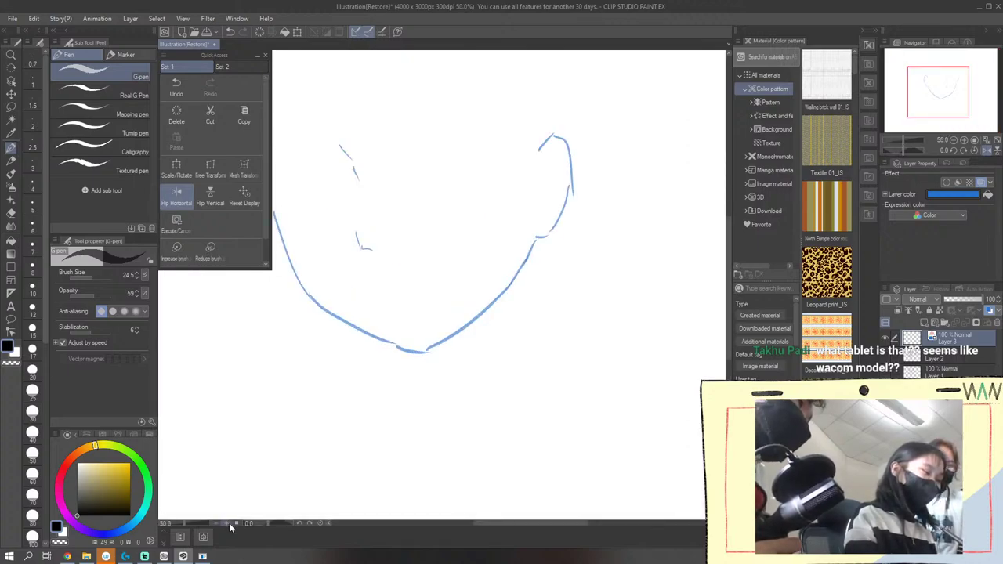
left_click(229, 523)
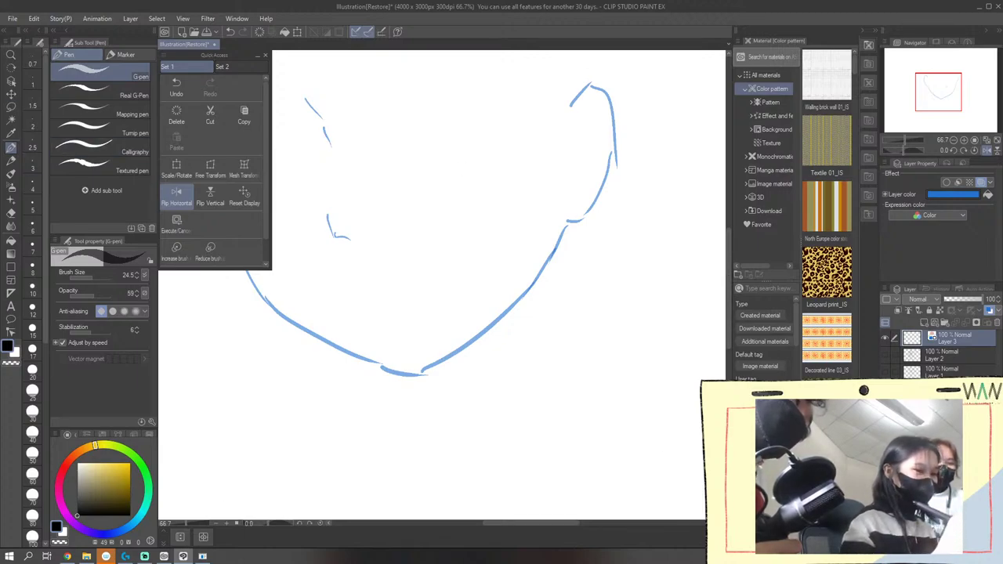
left_click_drag(727, 294, 723, 263)
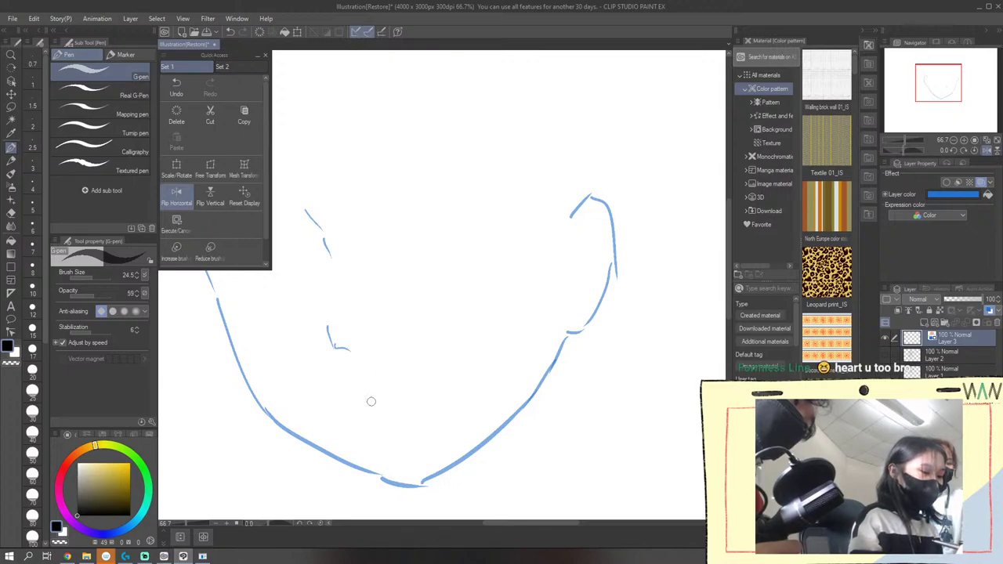
Try a slanted mouth line below the nose and angled eyebrow strokes above both eye areas
left_click_drag(351, 404, 375, 401)
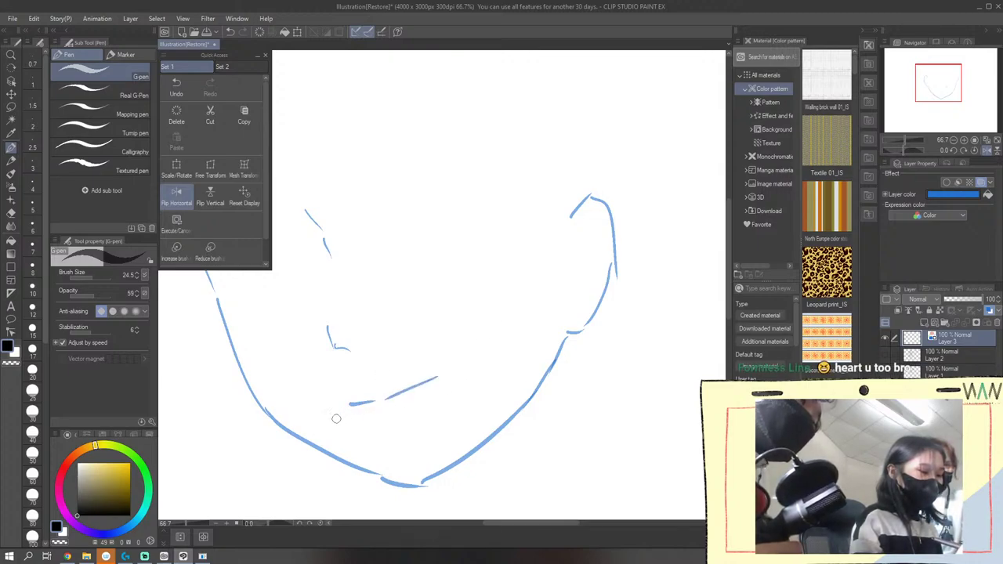
mouse_move(554, 521)
left_mouse_down()
mouse_move(516, 526)
mouse_move(537, 527)
left_mouse_up()
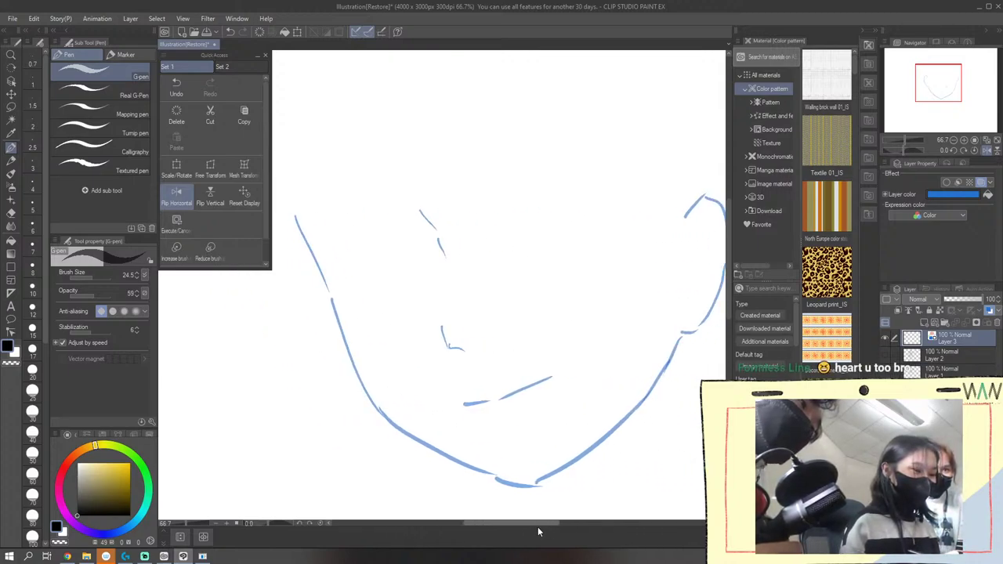
mouse_move(304, 195)
left_mouse_down()
mouse_move(359, 167)
mouse_move(290, 210)
left_mouse_up()
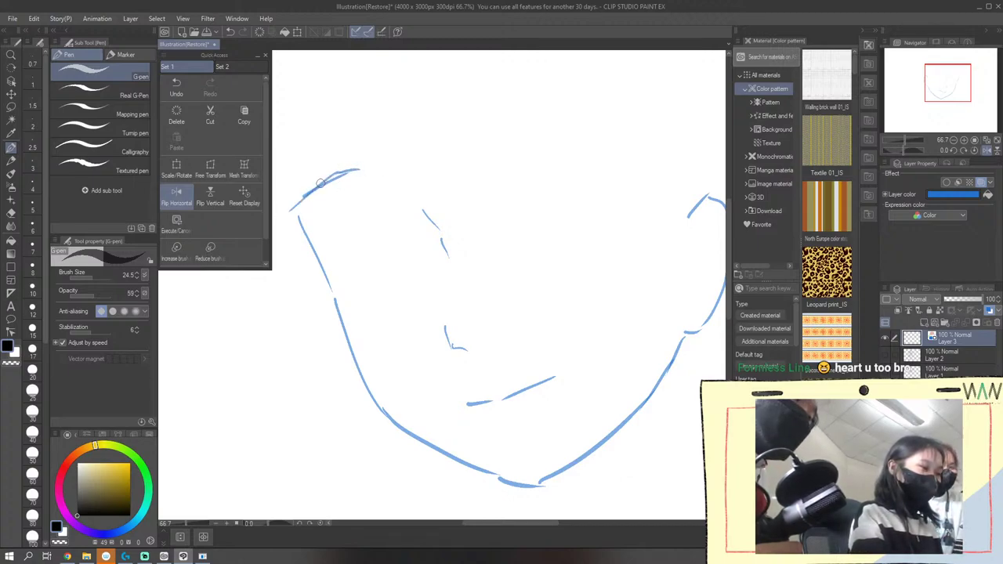
mouse_move(458, 144)
left_mouse_down()
mouse_move(521, 120)
mouse_move(496, 120)
mouse_move(539, 116)
left_mouse_up()
left_click_drag(468, 127, 448, 145)
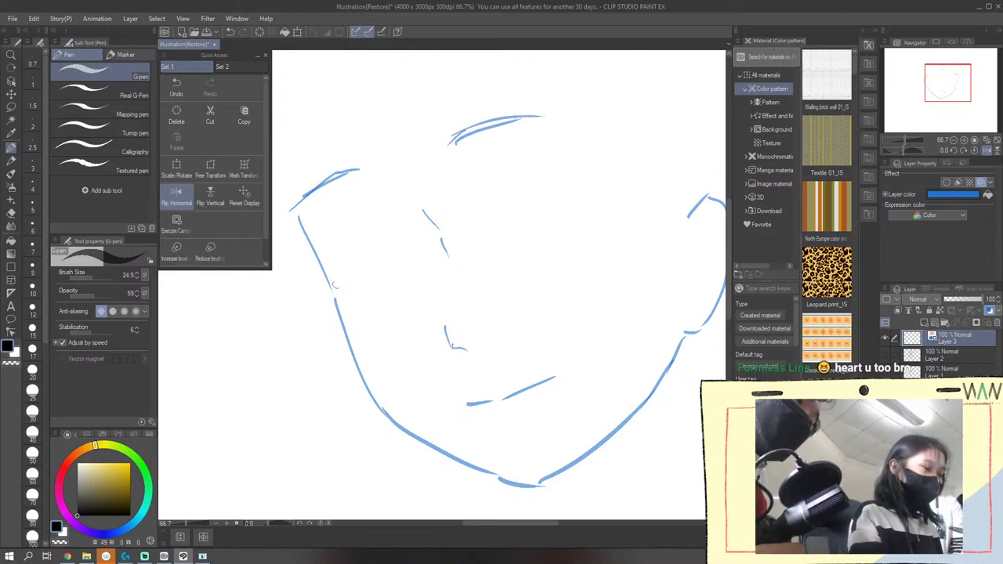
Undo the eyebrow strokes and the mouth line, keeping the jaw, ear and nose strokes
left_click(230, 31)
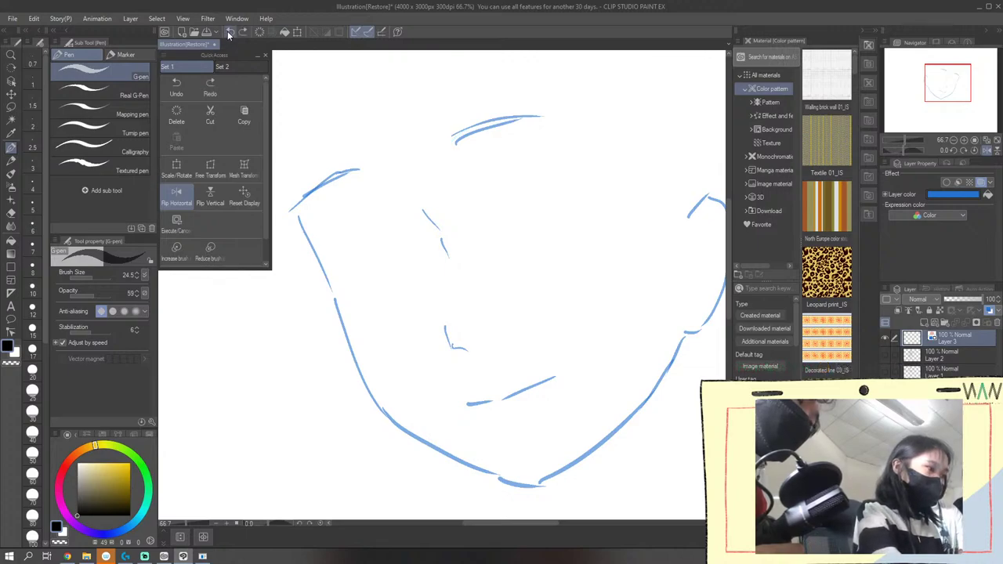
left_click(229, 33)
left_click(232, 33)
left_click(232, 33)
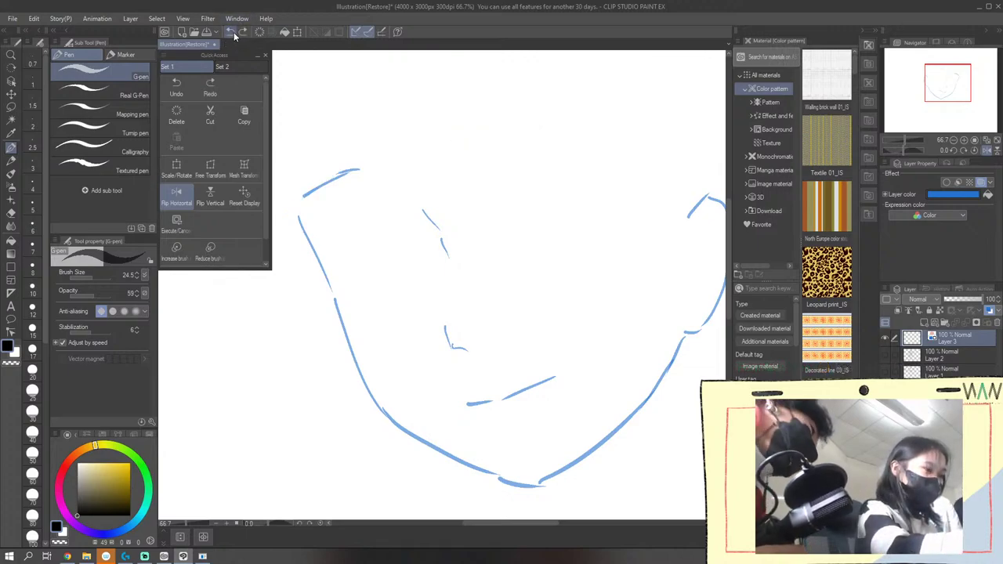
left_click(233, 34)
left_click(233, 33)
left_click(233, 34)
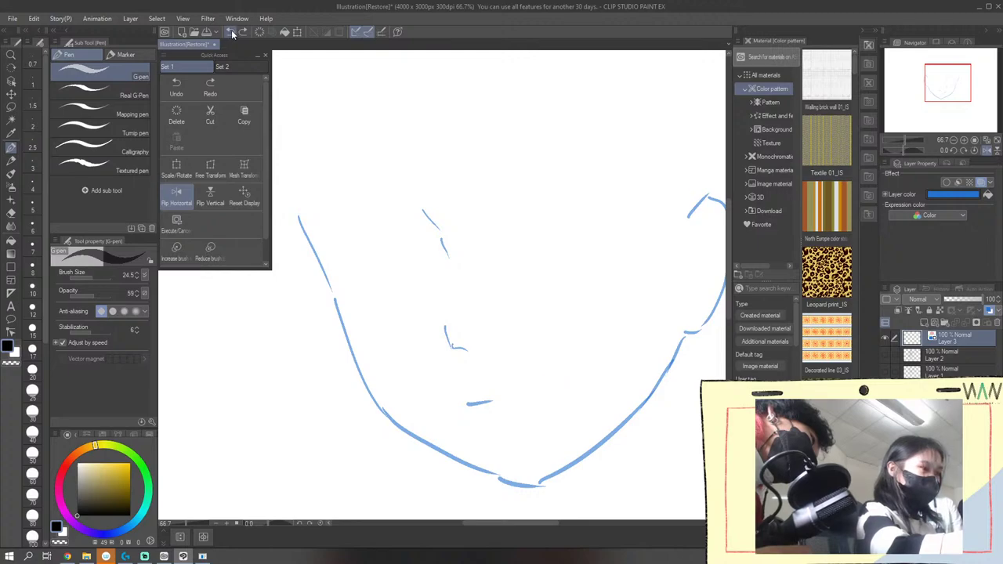
left_click(232, 33)
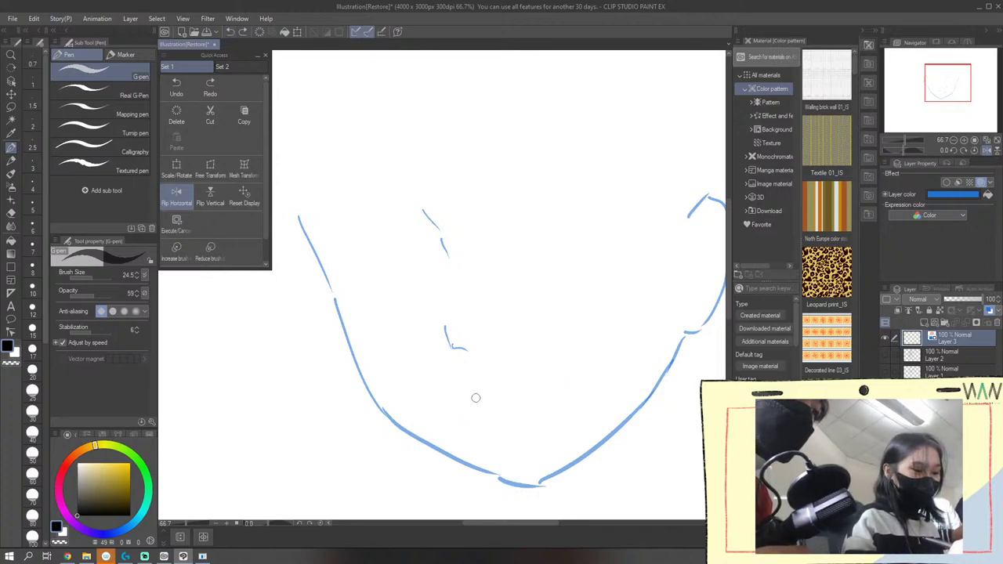
Sketch a tilted, leaf-shaped mouth below the nose, rising toward the ear side of the face
mouse_move(468, 398)
left_mouse_down()
mouse_move(566, 346)
mouse_move(565, 360)
left_mouse_up()
left_click_drag(468, 398, 520, 400)
left_click_drag(563, 363, 489, 397)
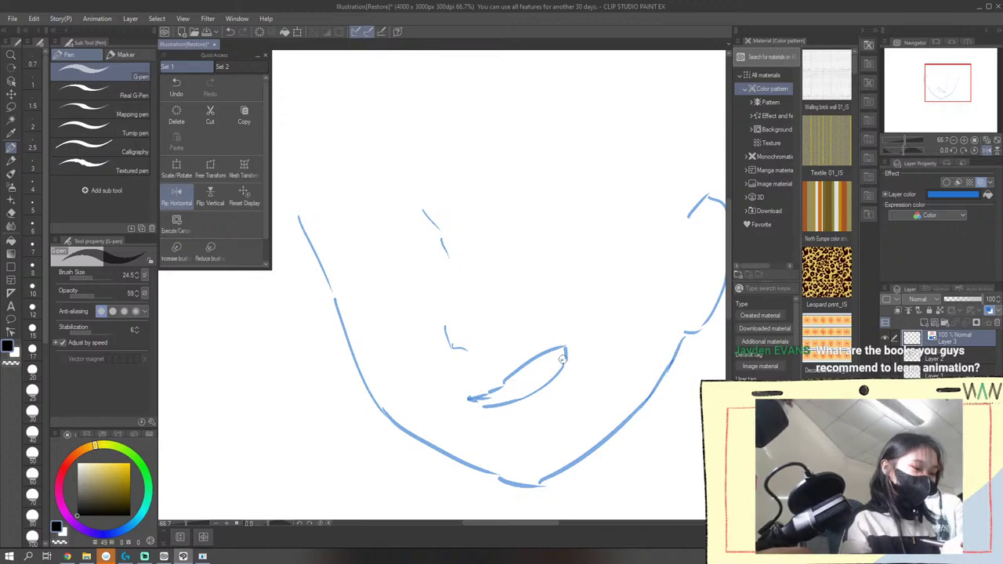
left_click_drag(563, 359, 550, 371)
Sketch a short slanted far eyebrow and a longer, flatter near eyebrow, undoing and redrawing the near brow's upper line
mouse_move(324, 197)
left_mouse_down()
mouse_move(362, 170)
mouse_move(325, 195)
left_mouse_up()
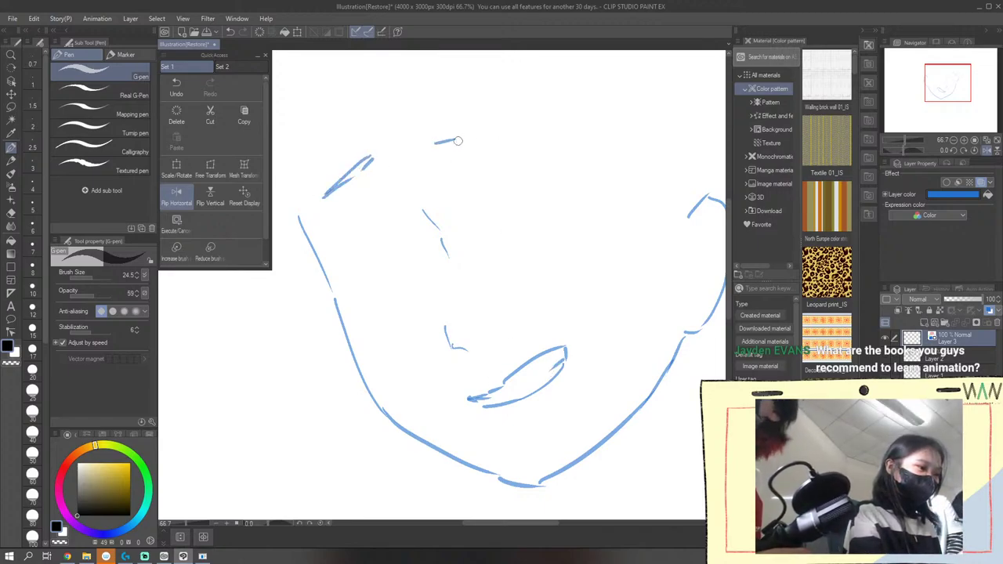
left_click_drag(435, 143, 561, 124)
mouse_move(429, 142)
left_mouse_down()
mouse_move(477, 119)
mouse_move(451, 131)
mouse_move(557, 120)
left_mouse_up()
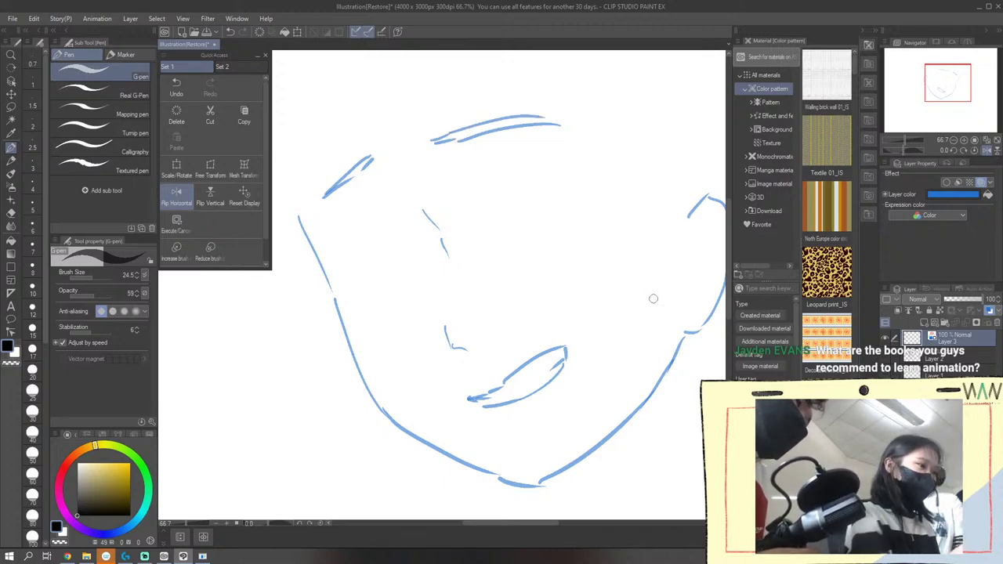
left_click(230, 32)
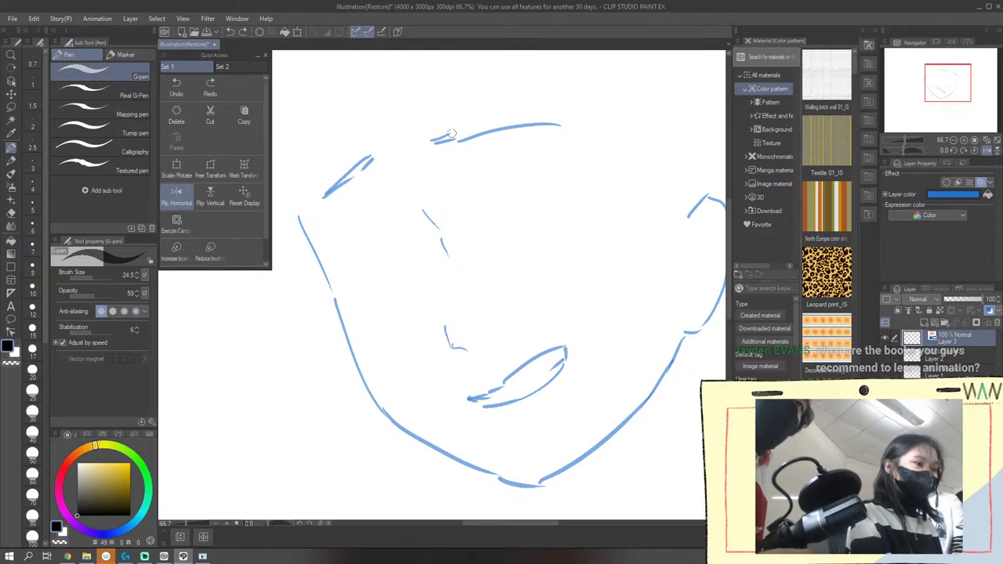
left_click_drag(445, 138, 576, 122)
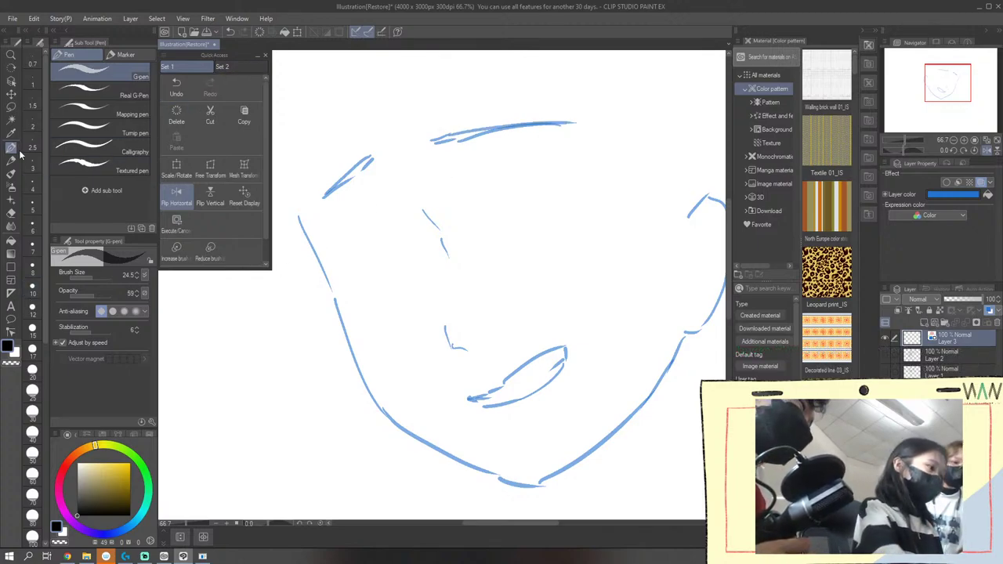
Lasso the short far eyebrow, move it slightly down and outward to meet the face contour, and deselect it
left_click(11, 105)
mouse_move(368, 138)
left_mouse_down()
mouse_move(381, 186)
mouse_move(386, 130)
left_mouse_up()
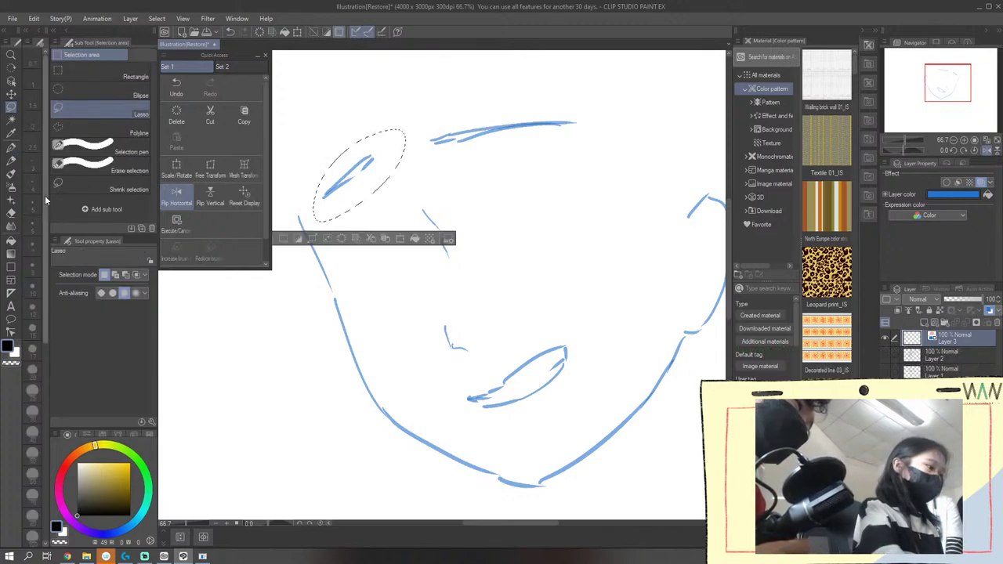
left_click(11, 93)
left_click_drag(369, 172, 341, 182)
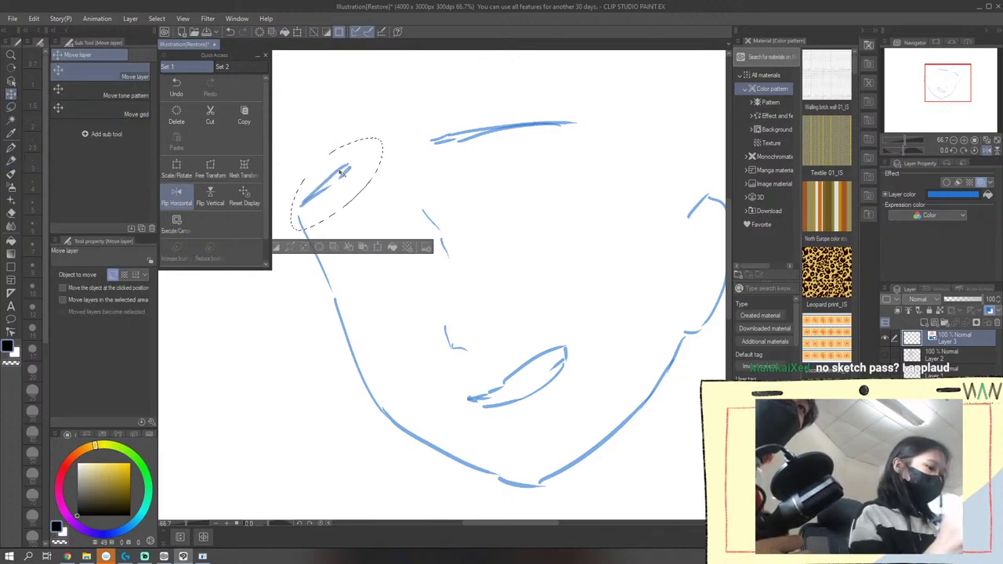
left_click(218, 524)
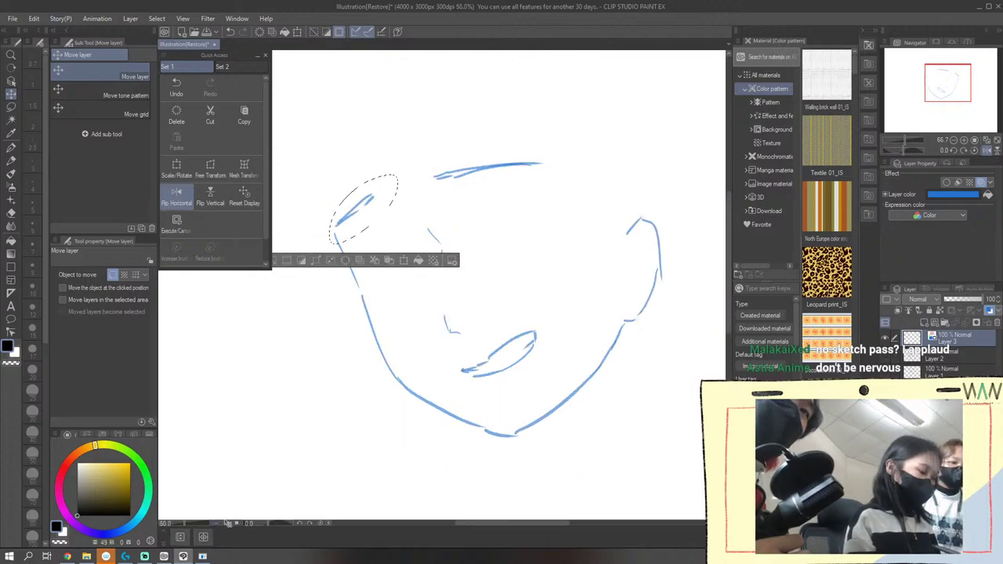
left_click_drag(725, 263, 719, 277)
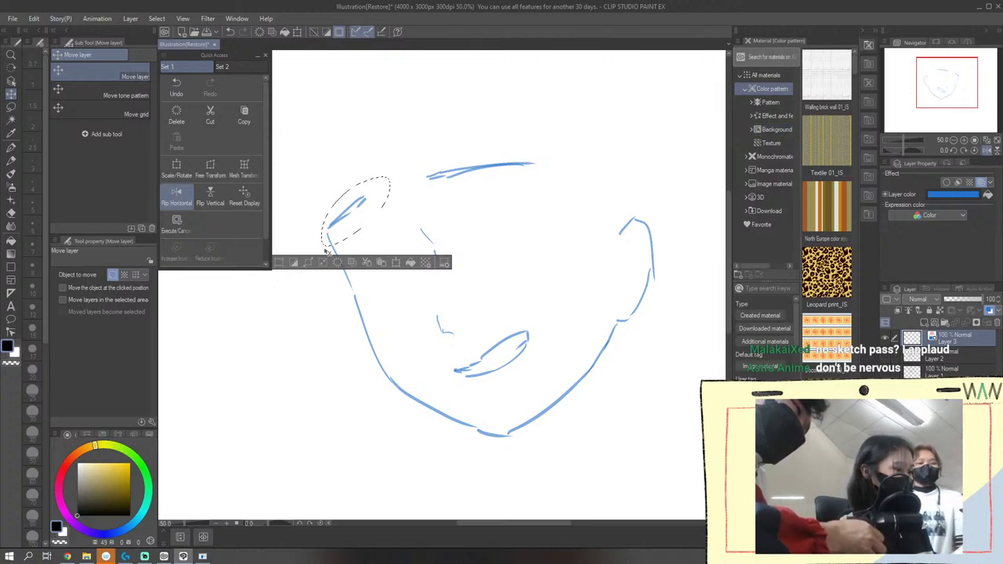
mouse_move(550, 523)
left_mouse_down()
mouse_move(522, 523)
mouse_move(559, 524)
left_mouse_up()
key("ctrl+d")
scroll(555, 520, "right", 3)
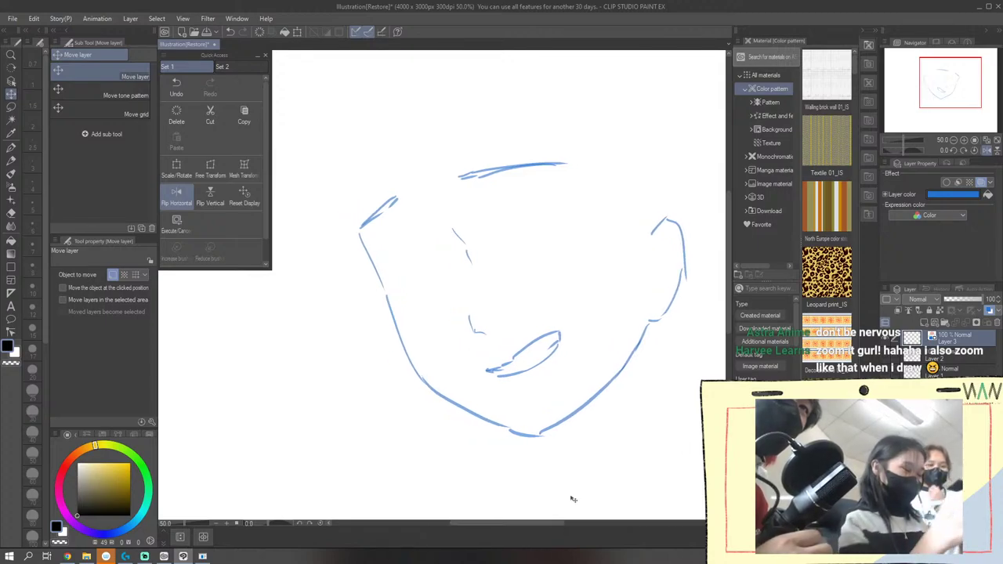
Switch back to the G-pen and sketch a short diagonal stroke beside the upper nose bridge
left_click(11, 146)
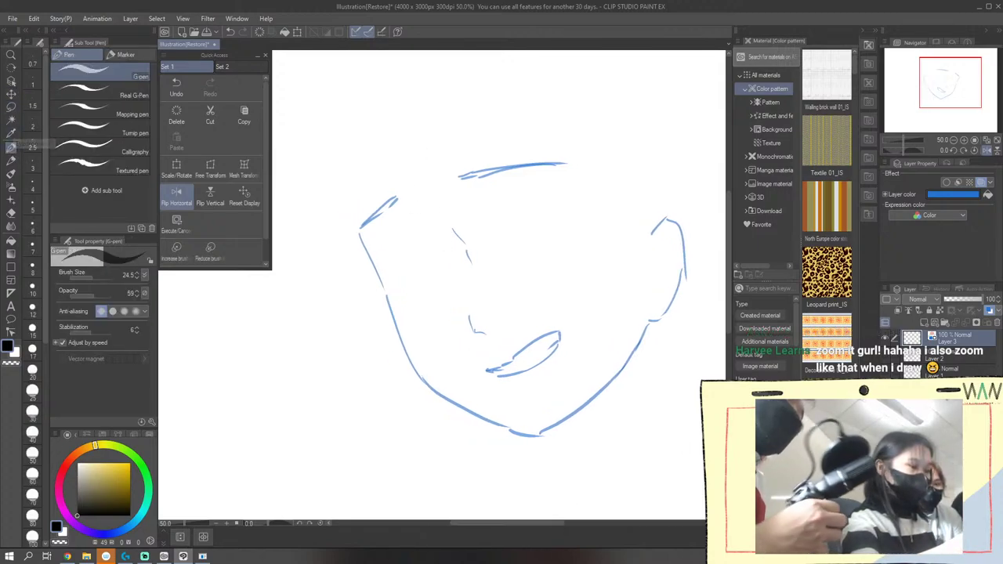
left_click_drag(431, 229, 467, 251)
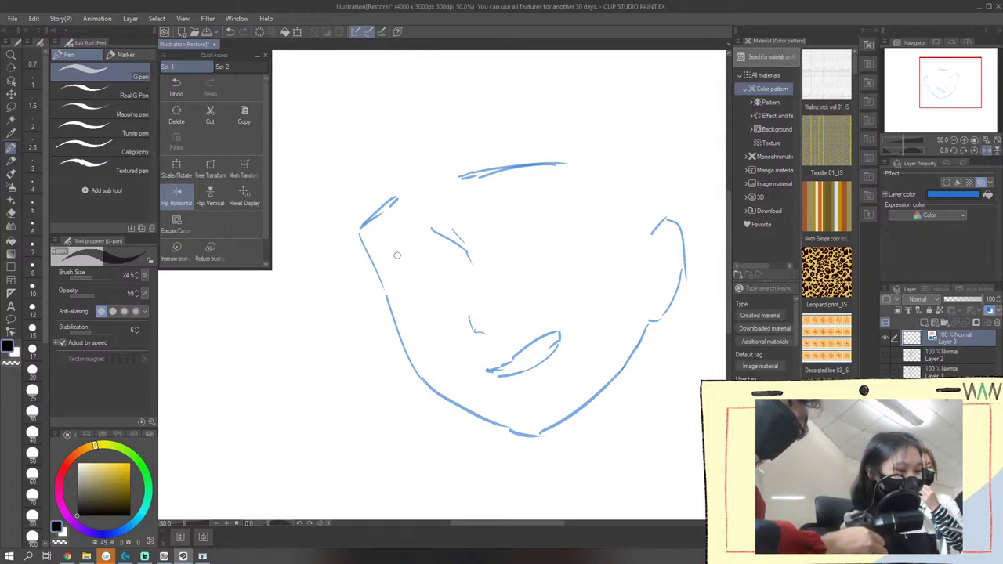
Try an arched upper eyelid for the far eye starting outside the face contour, and undo its strokes
mouse_move(396, 255)
left_mouse_down()
mouse_move(368, 289)
mouse_move(412, 246)
mouse_move(453, 249)
left_mouse_up()
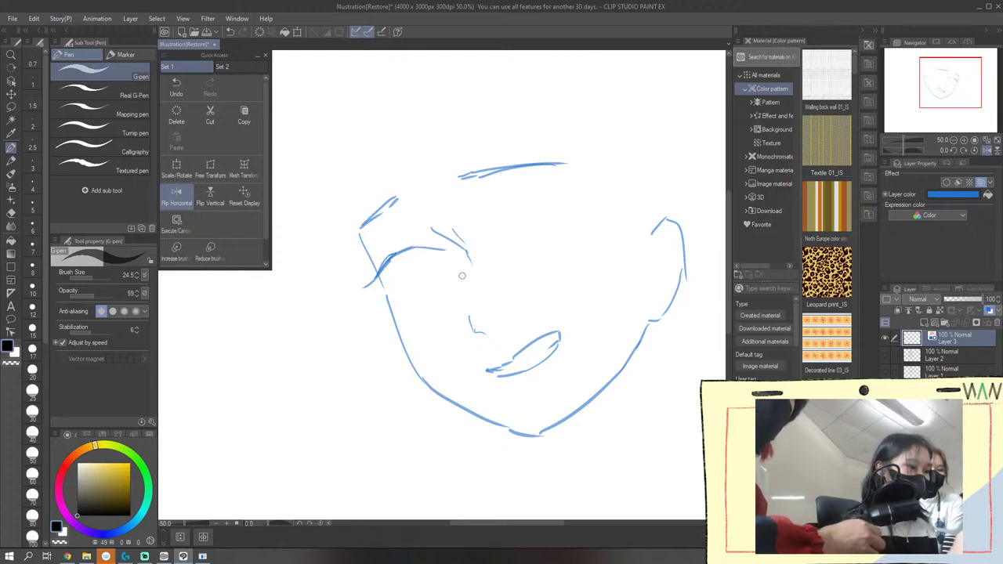
left_click(231, 32)
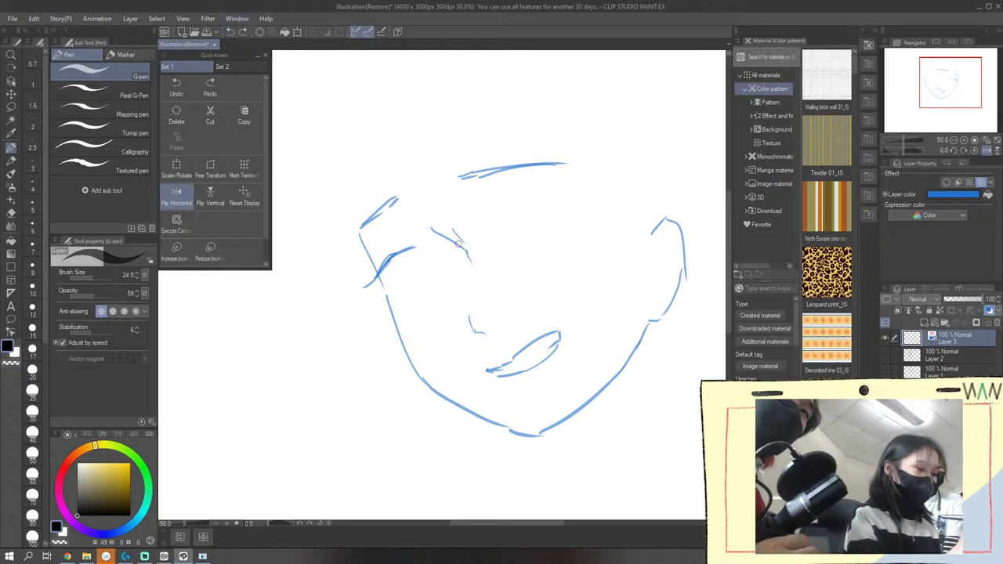
left_click(230, 31)
left_click(230, 31)
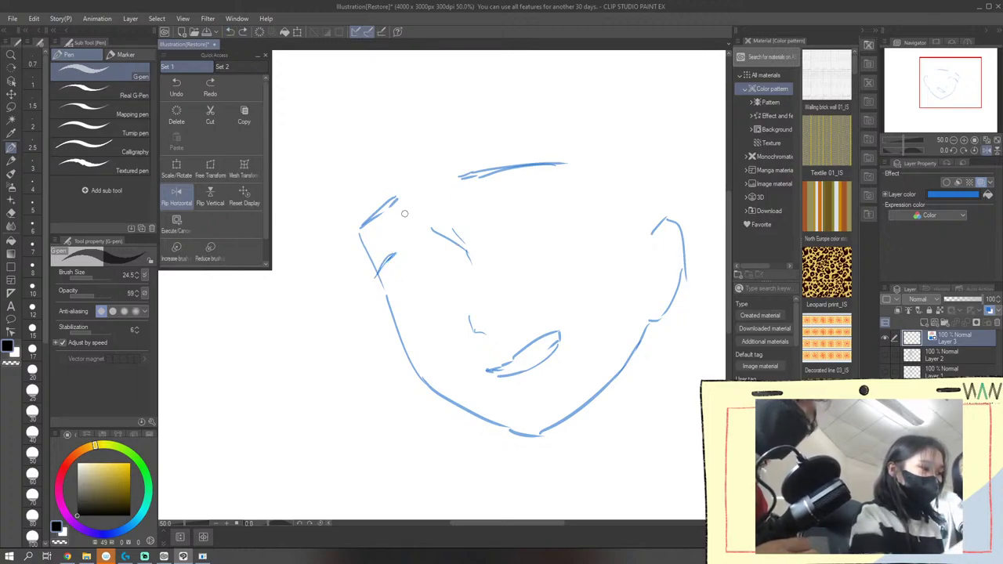
left_click(230, 32)
left_click(233, 34)
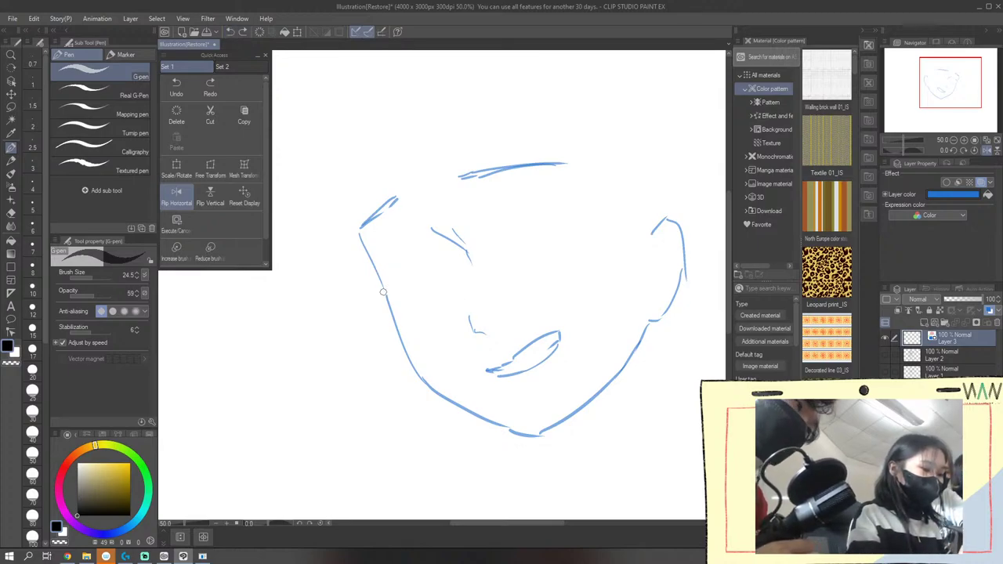
Sketch the far eye's arched upper lid and lower lid from the face contour toward the nose bridge, undoing the extra lid stroke
mouse_move(384, 292)
left_mouse_down()
mouse_move(422, 251)
mouse_move(455, 248)
left_mouse_up()
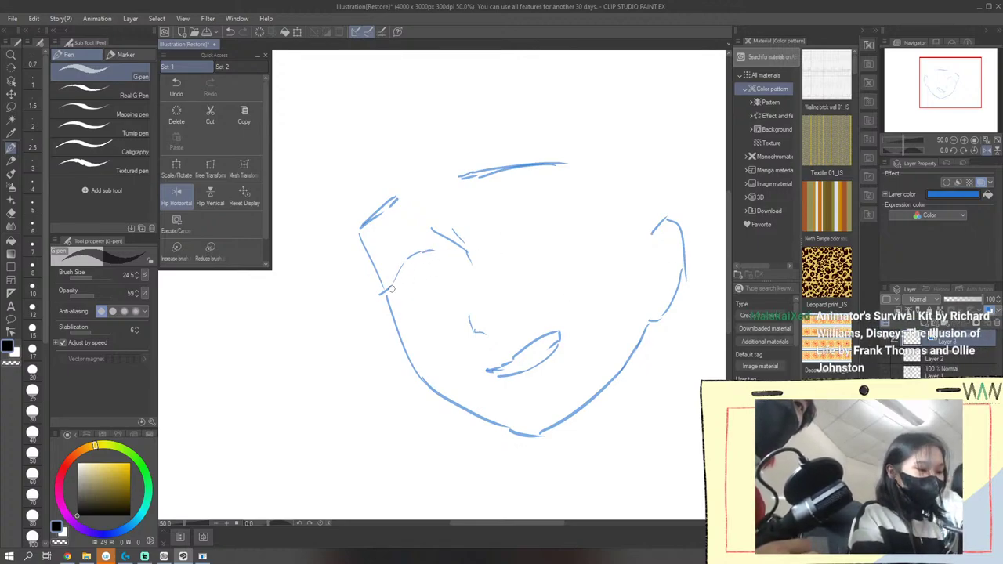
left_click_drag(398, 291, 423, 285)
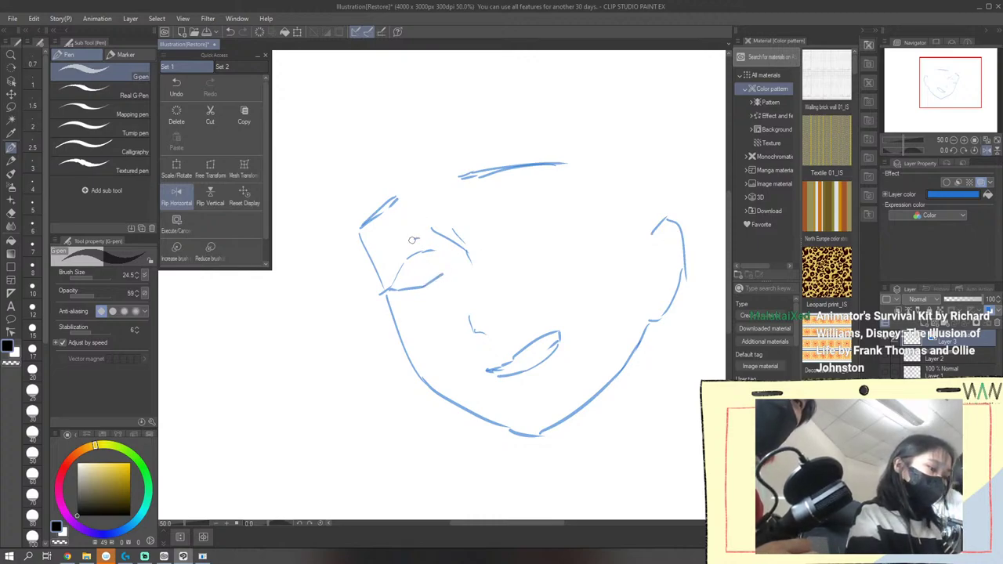
left_click_drag(413, 250, 394, 261)
left_click(232, 31)
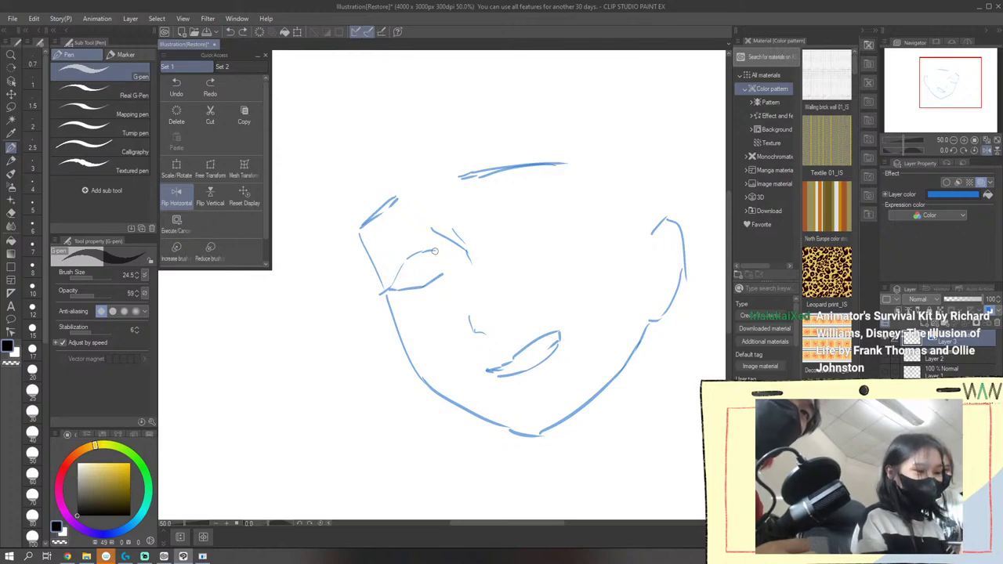
left_click_drag(435, 251, 466, 252)
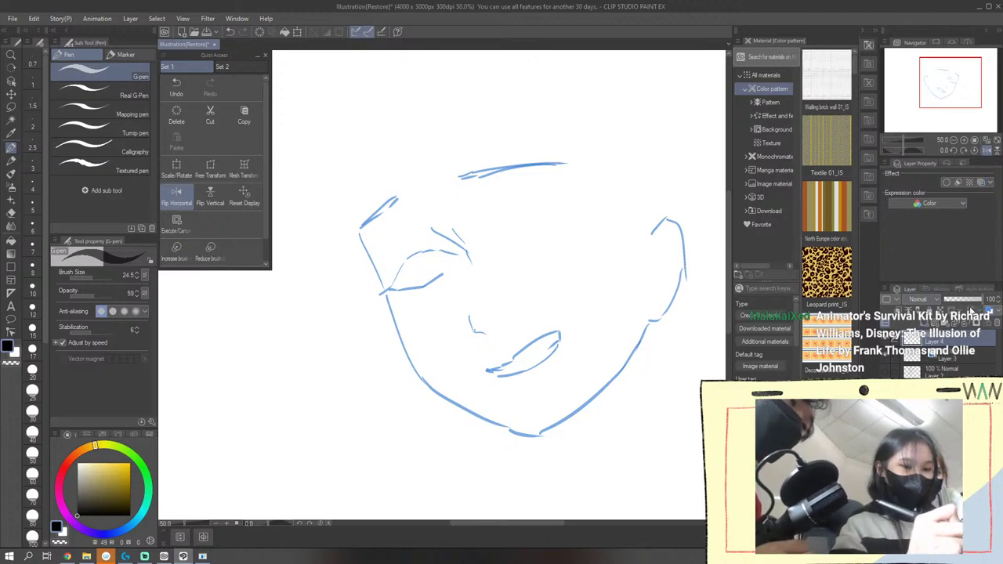
Add a new layer above Layer 3 and turn on its blue layer color
left_click(987, 311)
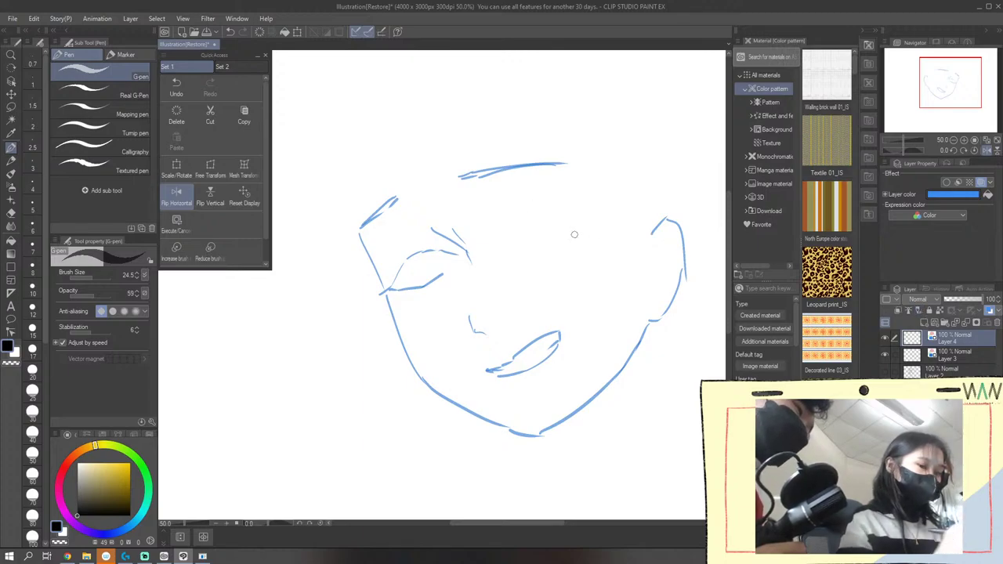
Sketch the near eye's curved upper lid below the longer eyebrow on Layer 3
left_click(945, 352)
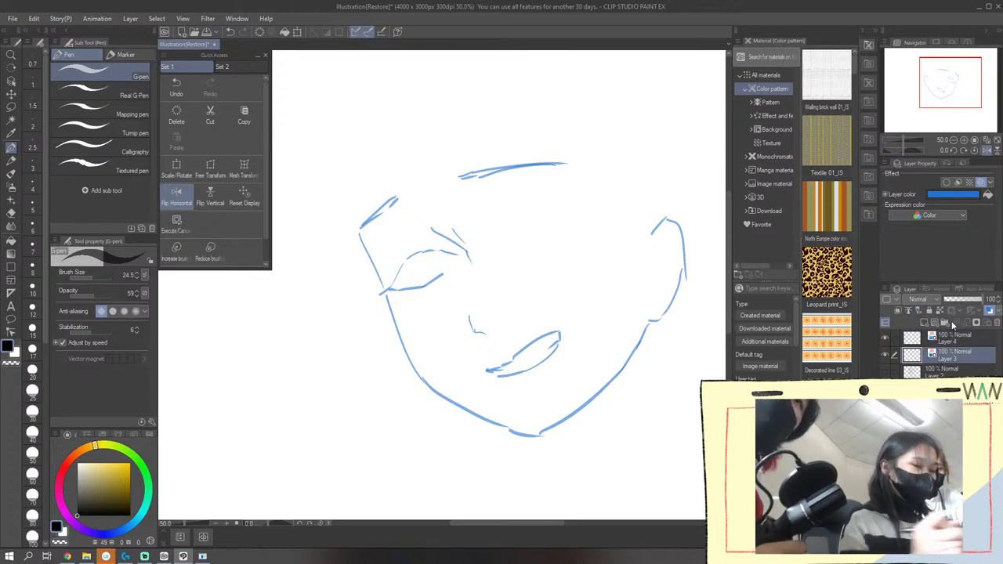
mouse_move(503, 233)
left_mouse_down()
mouse_move(554, 201)
mouse_move(507, 225)
mouse_move(515, 215)
mouse_move(568, 199)
left_mouse_up()
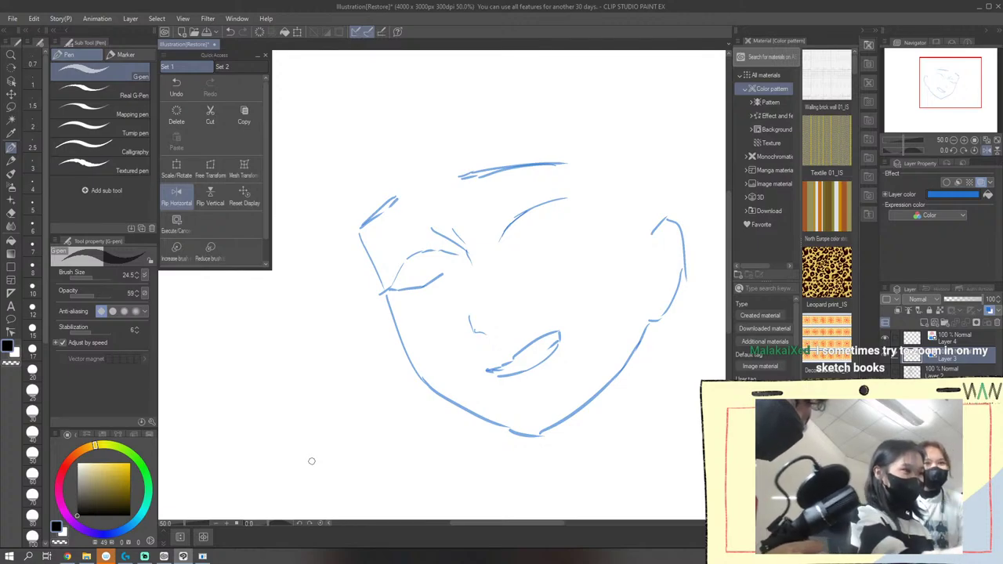
Redraw the near eye's upper lid with a flatter outer half and add its lower lid with short lashes on Layer 3
left_click(231, 32)
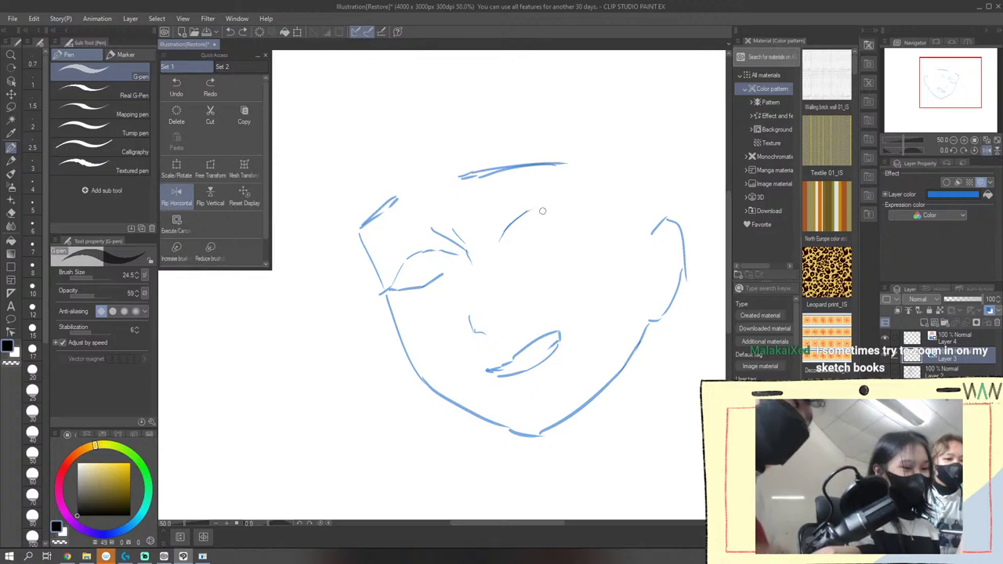
mouse_move(542, 211)
left_mouse_down()
mouse_move(611, 210)
mouse_move(571, 214)
mouse_move(594, 211)
left_mouse_up()
left_click(231, 33)
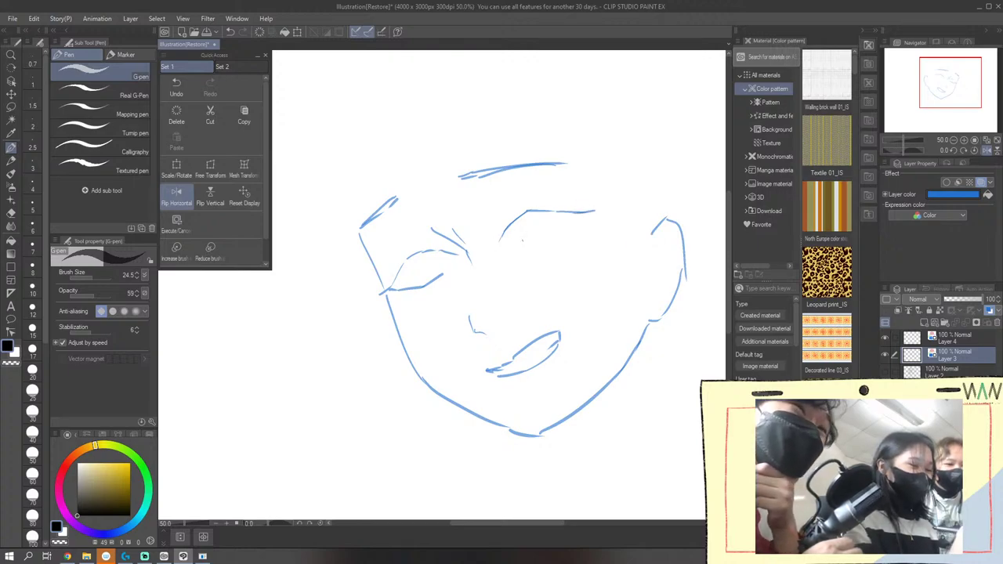
mouse_move(514, 249)
left_mouse_down()
mouse_move(562, 233)
mouse_move(593, 207)
mouse_move(575, 224)
left_mouse_up()
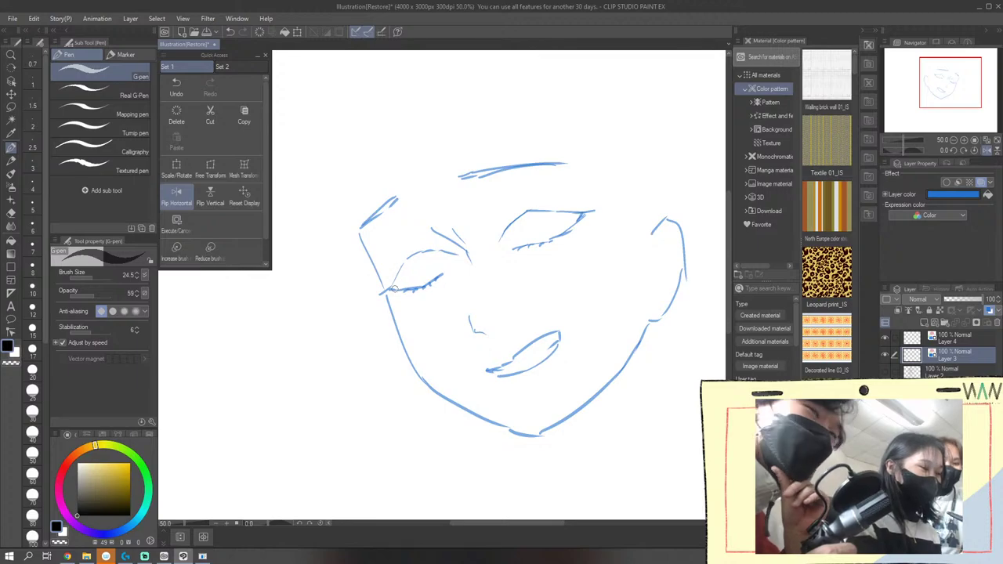
Darken the outer part of the far eye's upper lid and the near eye's upper lid line toward its outer corner
left_click_drag(394, 288, 410, 260)
left_click(233, 32)
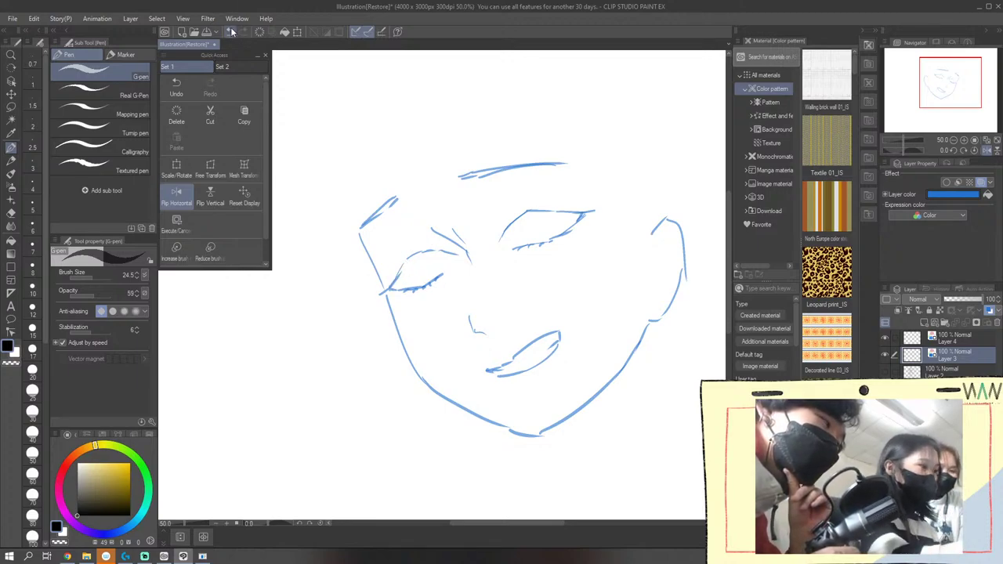
left_click(239, 32)
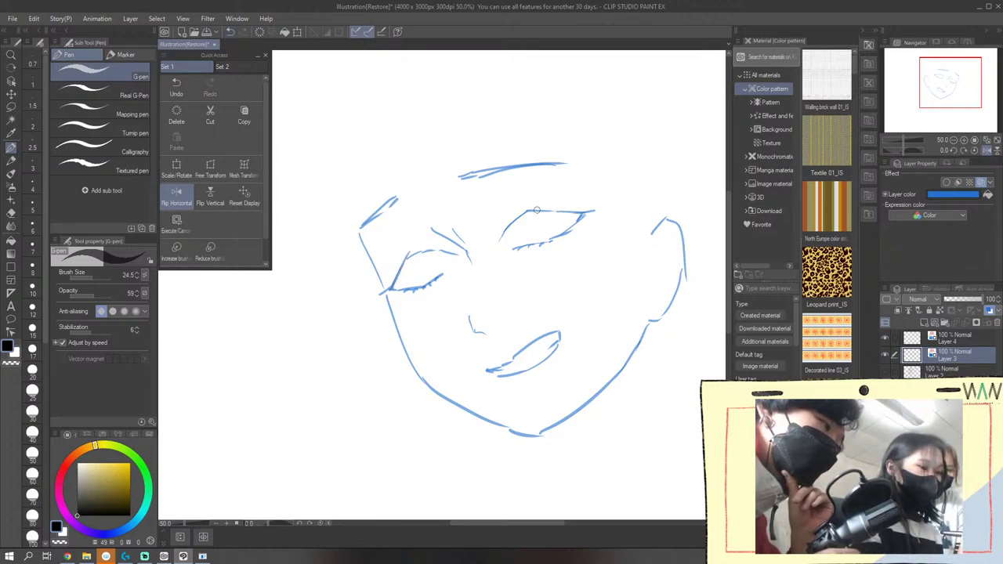
left_click_drag(537, 210, 600, 210)
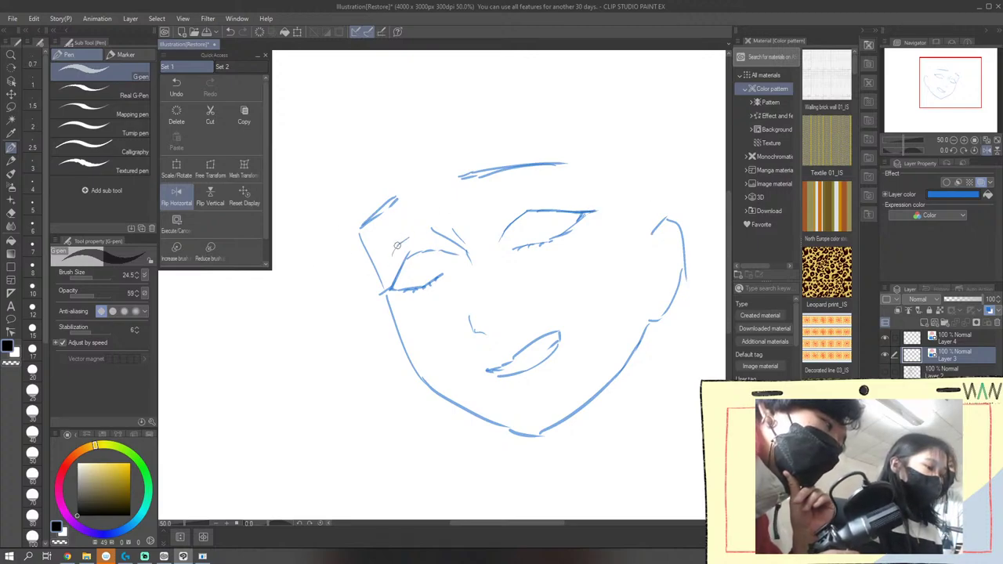
Sketch short eyelid creases above both eyes, undoing the far eye's extra crease stroke, and add a small line below the lower lip
left_click_drag(406, 240, 433, 230)
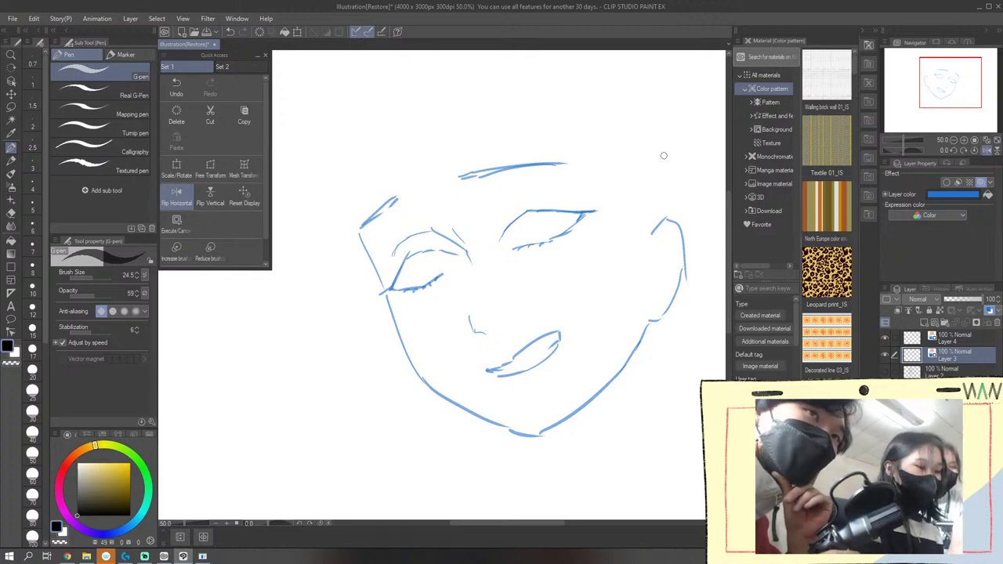
left_click(230, 31)
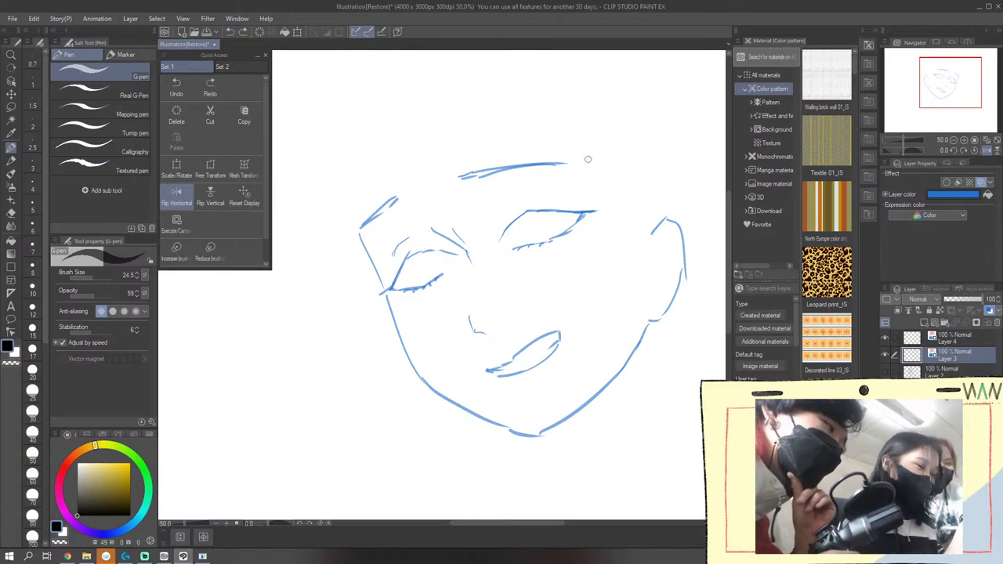
left_click_drag(496, 209, 525, 201)
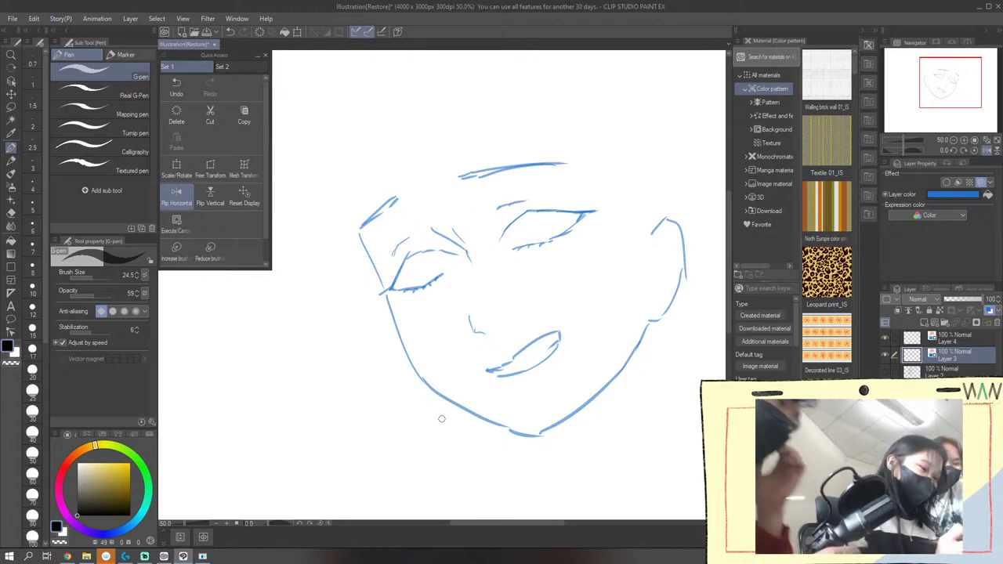
left_click_drag(519, 394, 533, 392)
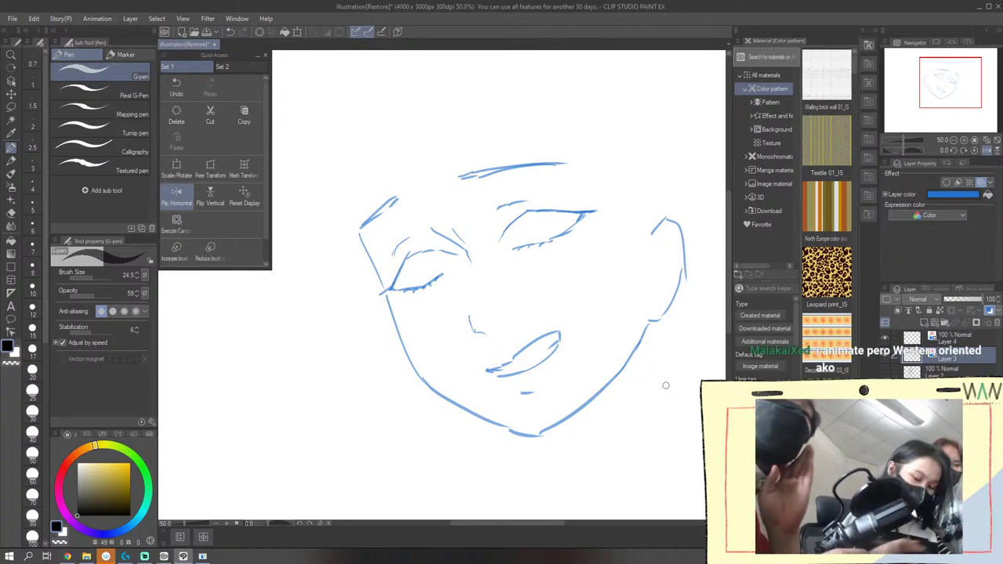
Add a new layer directly below Layer 3 and choose the Round mixing brush
key("b")
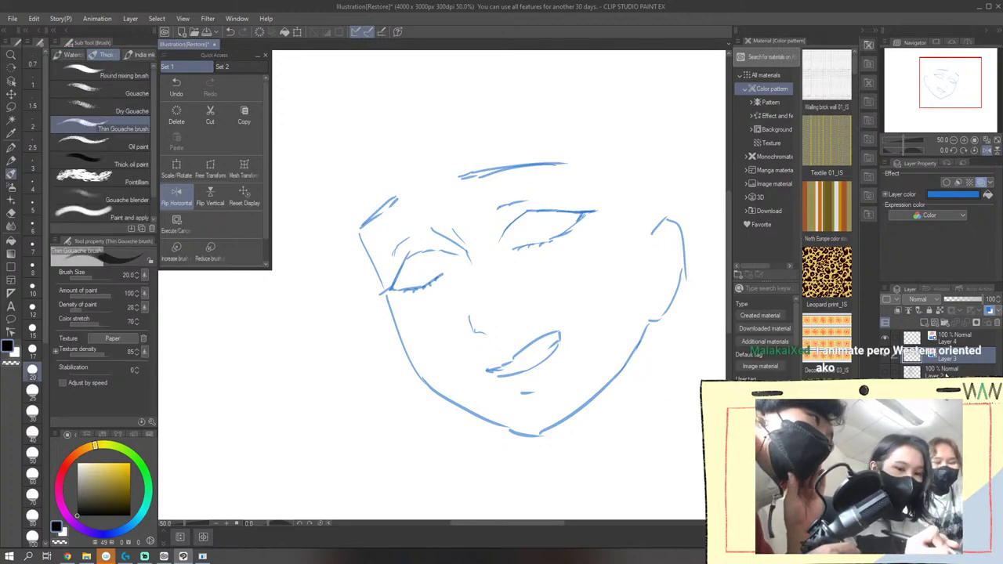
left_click(946, 373)
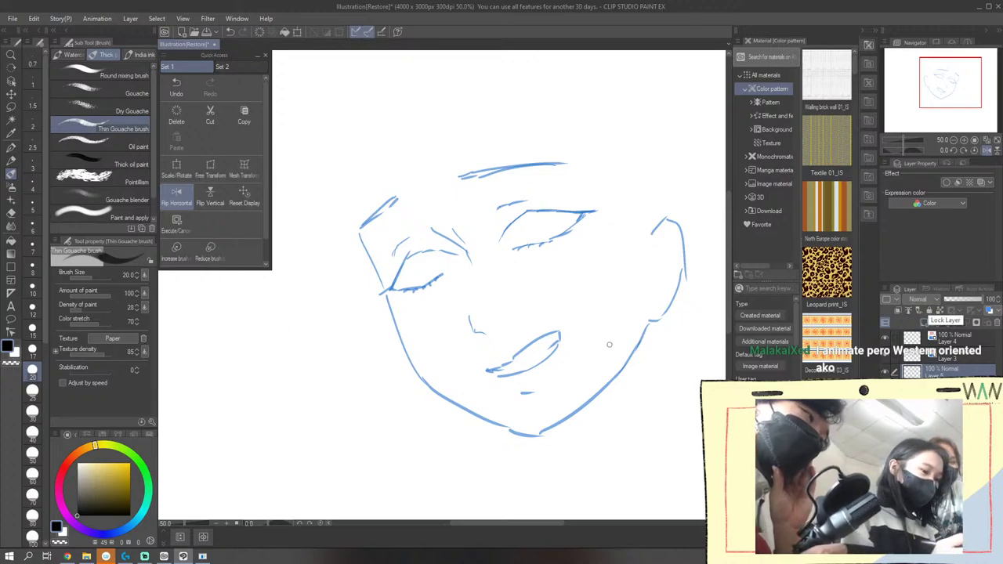
left_click(109, 199)
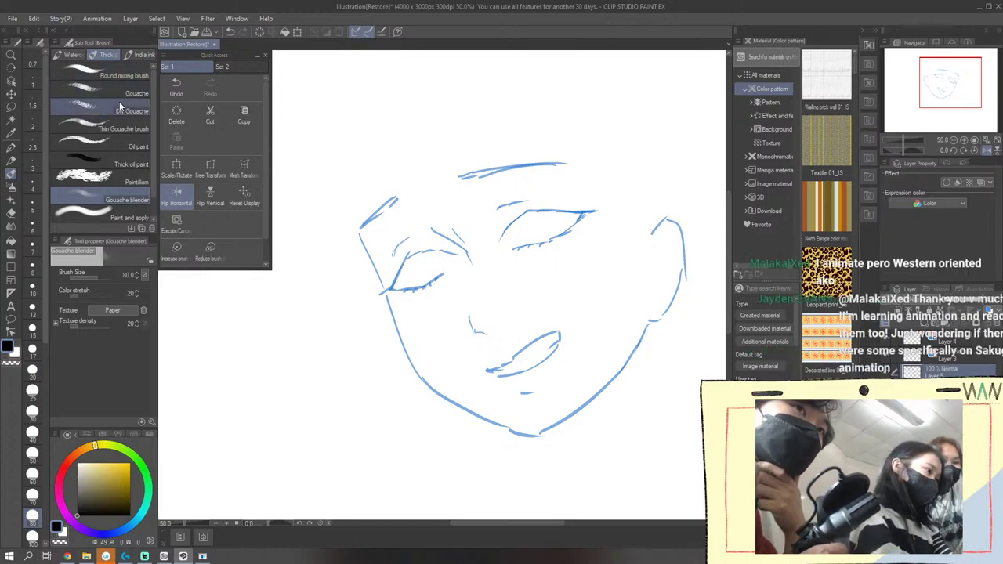
left_click(109, 75)
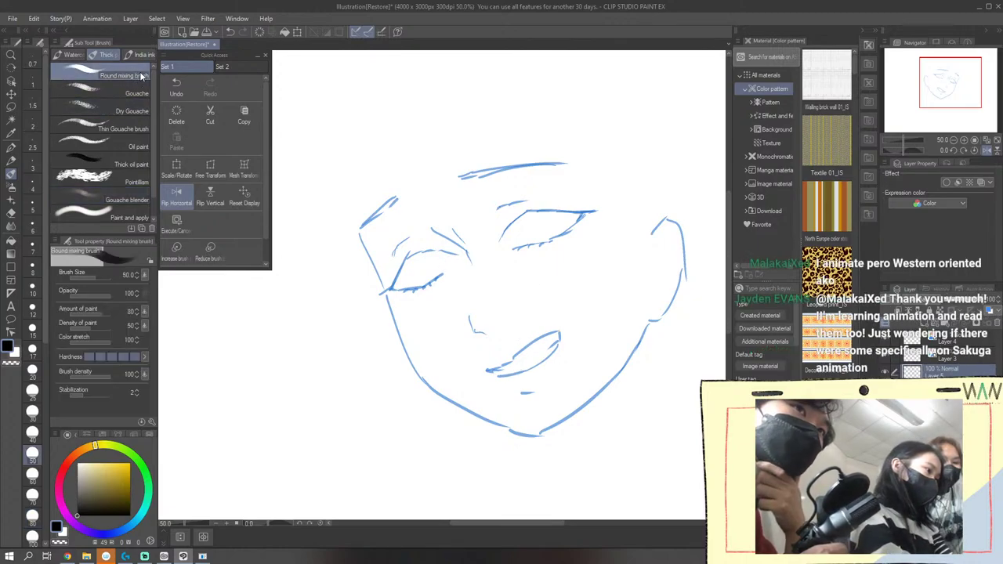
Choose a soft muted red and paint shading on the upper lip and below the lower lip under the mouth sketch
left_click(80, 452)
left_click(124, 468)
left_click(69, 461)
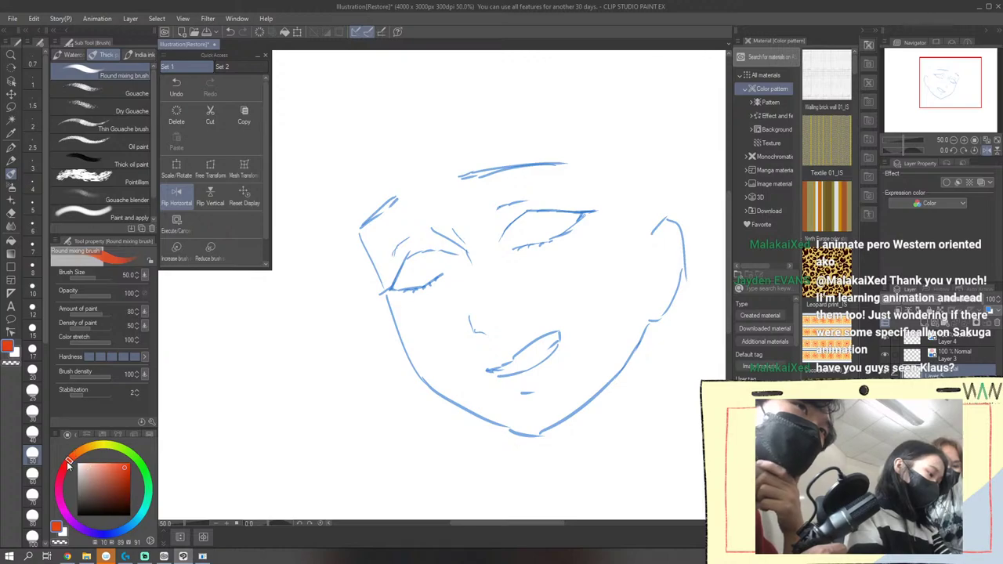
left_click(103, 467)
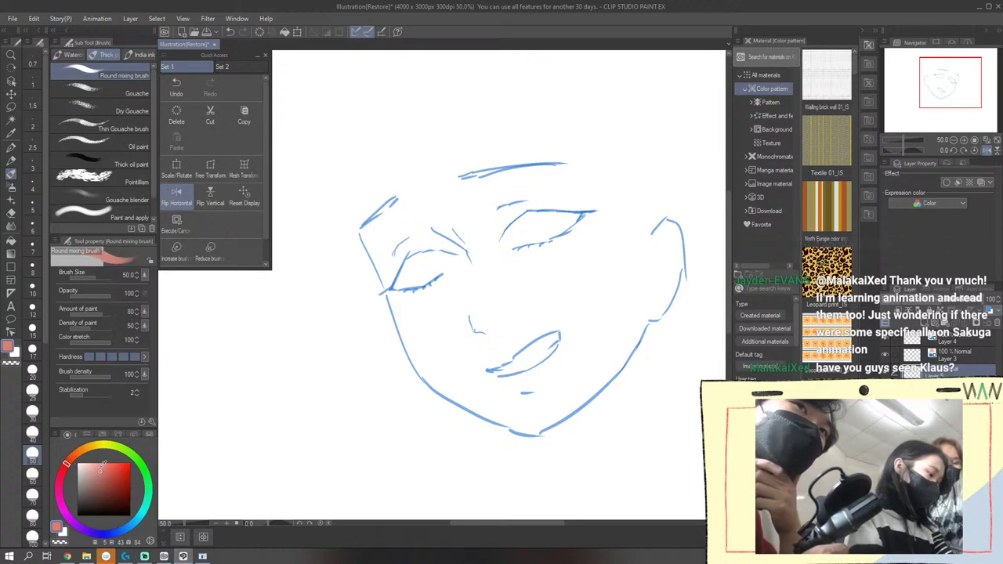
mouse_move(524, 347)
left_mouse_down()
mouse_move(498, 369)
mouse_move(537, 338)
mouse_move(523, 348)
mouse_move(563, 333)
mouse_move(530, 373)
mouse_move(517, 377)
mouse_move(547, 359)
mouse_move(507, 377)
mouse_move(534, 363)
left_mouse_up()
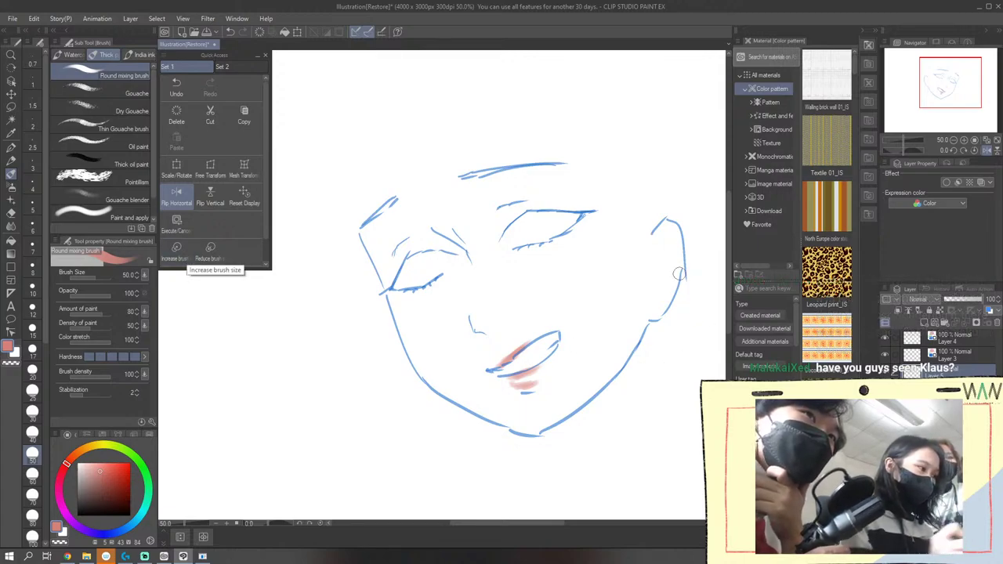
Smooth the red lip shading into a soft gradient with the Blend tool at brush size 80
left_click(102, 200)
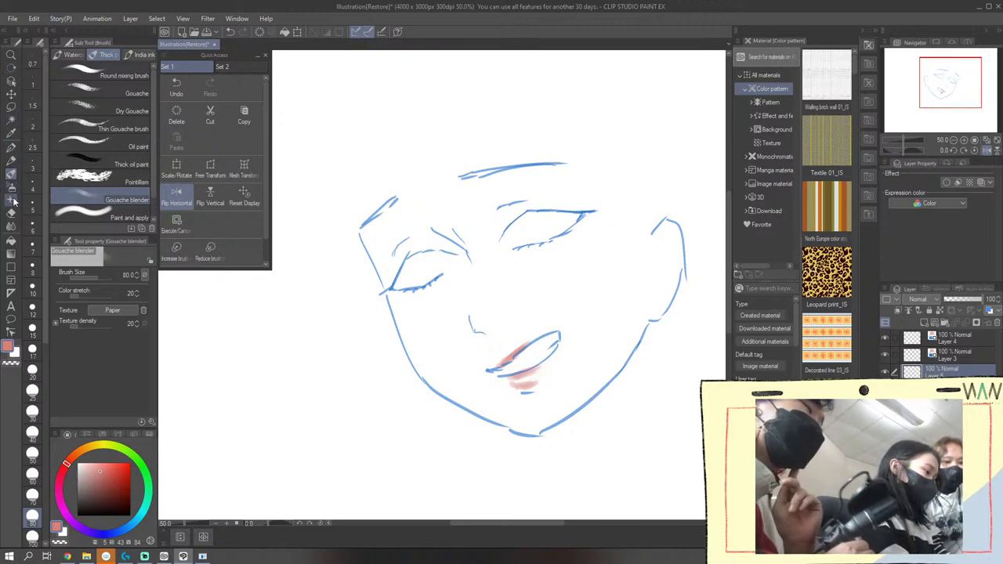
left_click(11, 225)
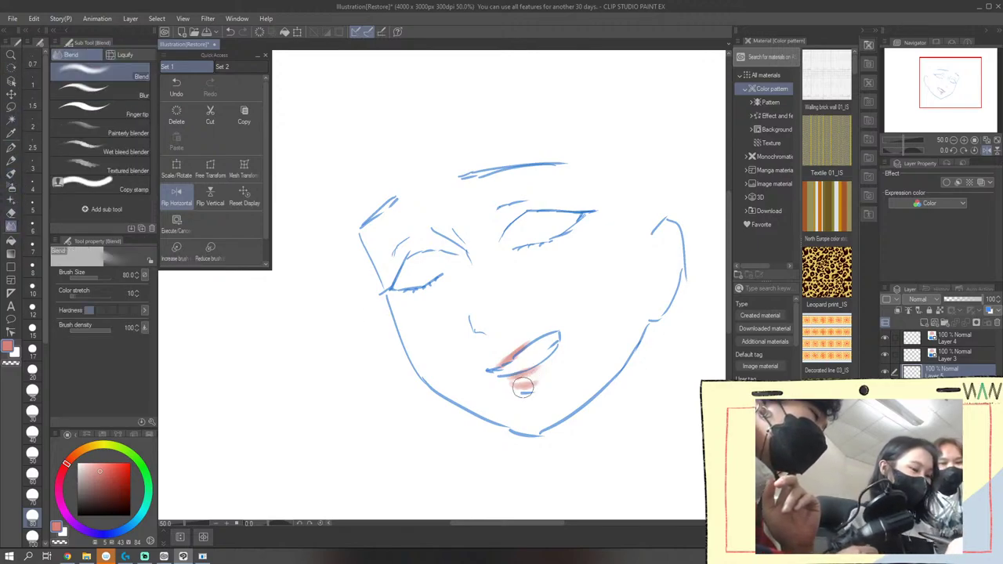
mouse_move(539, 370)
left_mouse_down()
mouse_move(569, 343)
mouse_move(520, 382)
mouse_move(546, 362)
mouse_move(494, 350)
mouse_move(508, 359)
mouse_move(548, 329)
left_mouse_up()
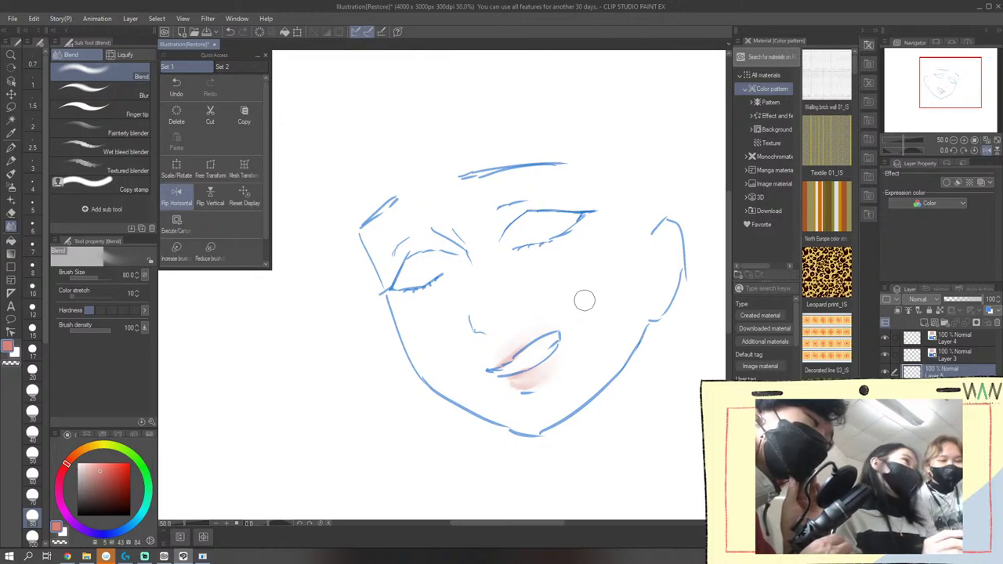
Thicken the upper lid lines of both eyes with the G-pen on Layer 3, using the soft red drawing color
left_click(11, 148)
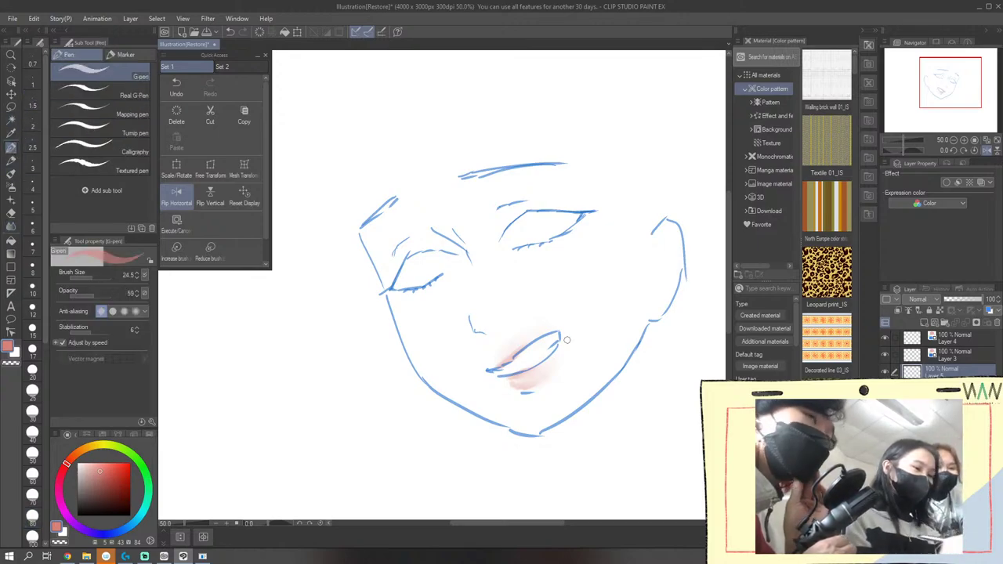
left_click(957, 357)
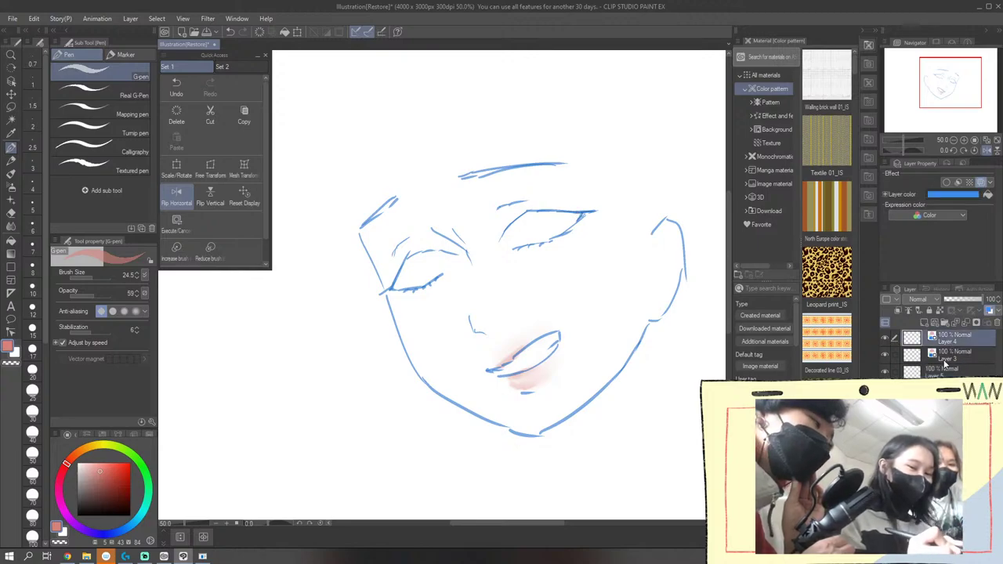
left_click_drag(417, 257, 380, 297)
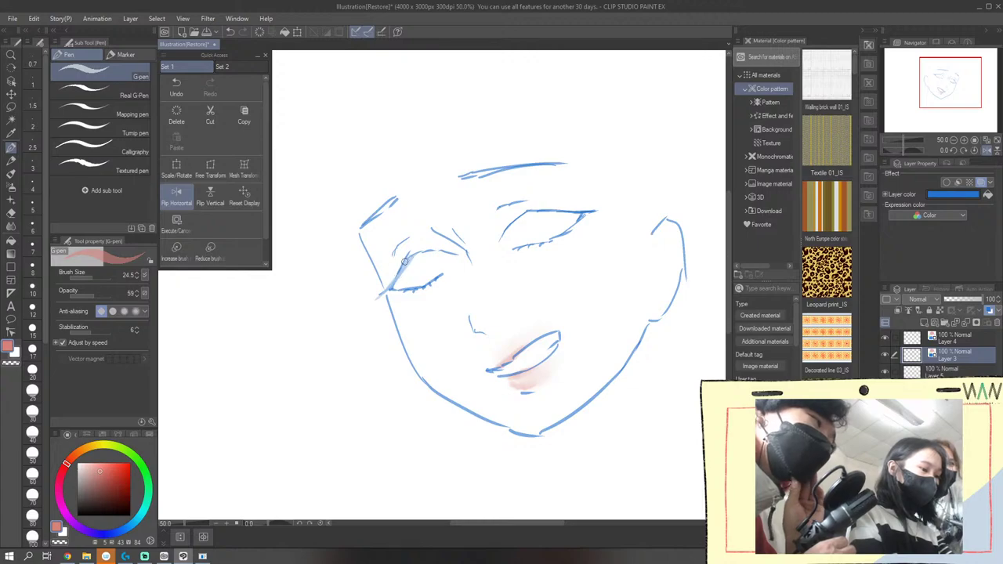
left_click_drag(443, 249, 429, 251)
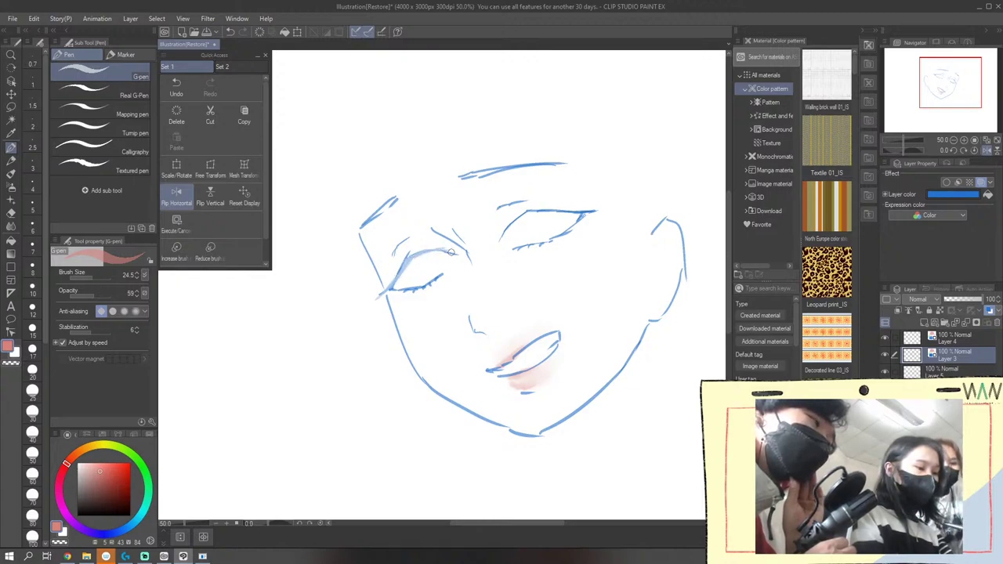
mouse_move(500, 236)
left_mouse_down()
mouse_move(542, 208)
mouse_move(520, 216)
mouse_move(581, 210)
mouse_move(570, 205)
mouse_move(532, 212)
mouse_move(575, 214)
left_mouse_up()
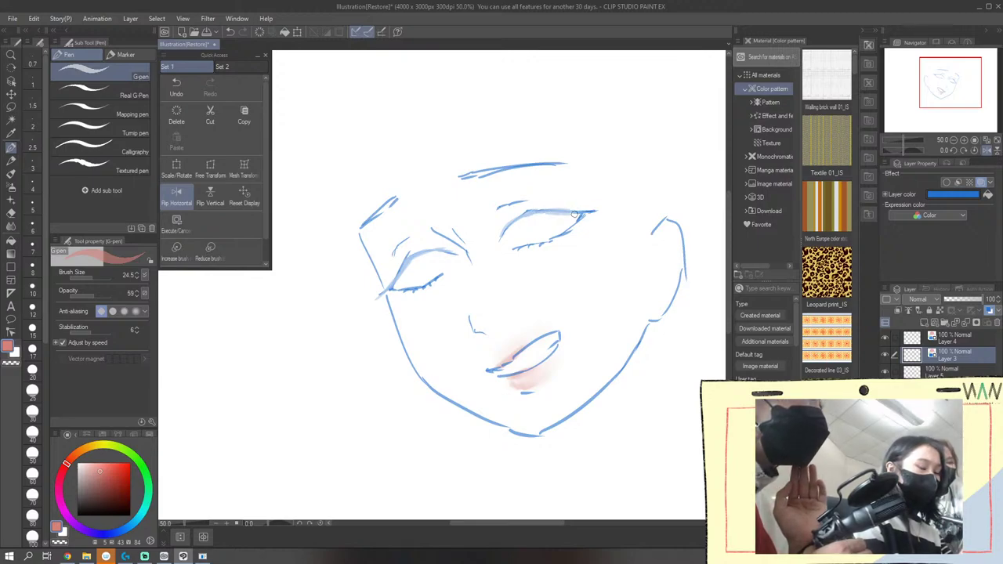
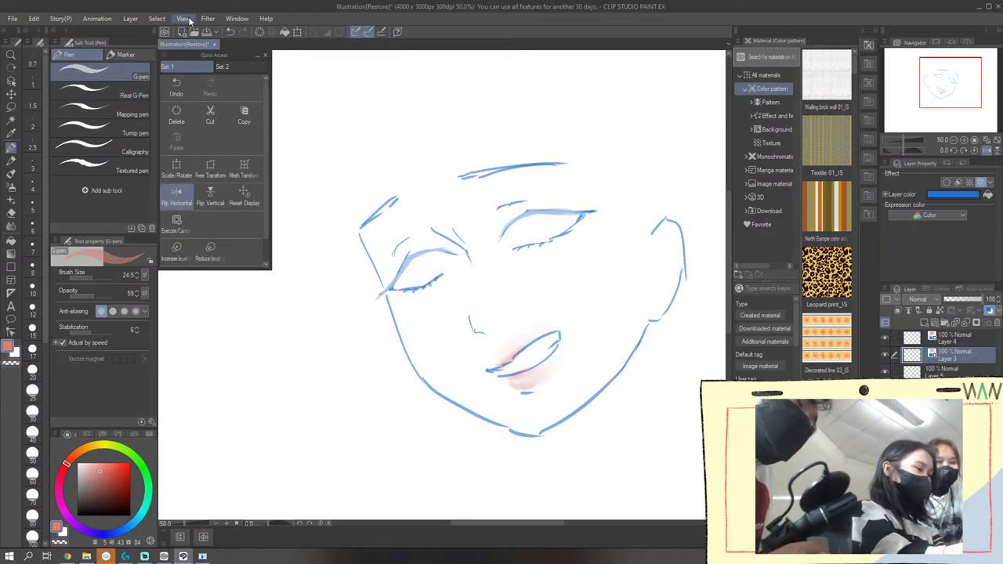
Change Layer 3's layer color from blue to black and rasterize the layer
left_click(987, 311)
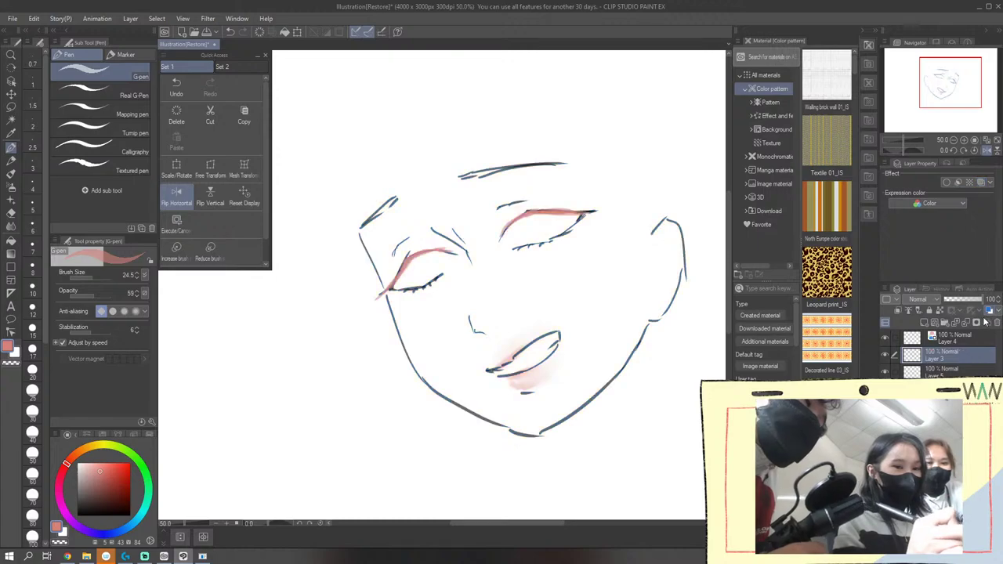
left_click(988, 311)
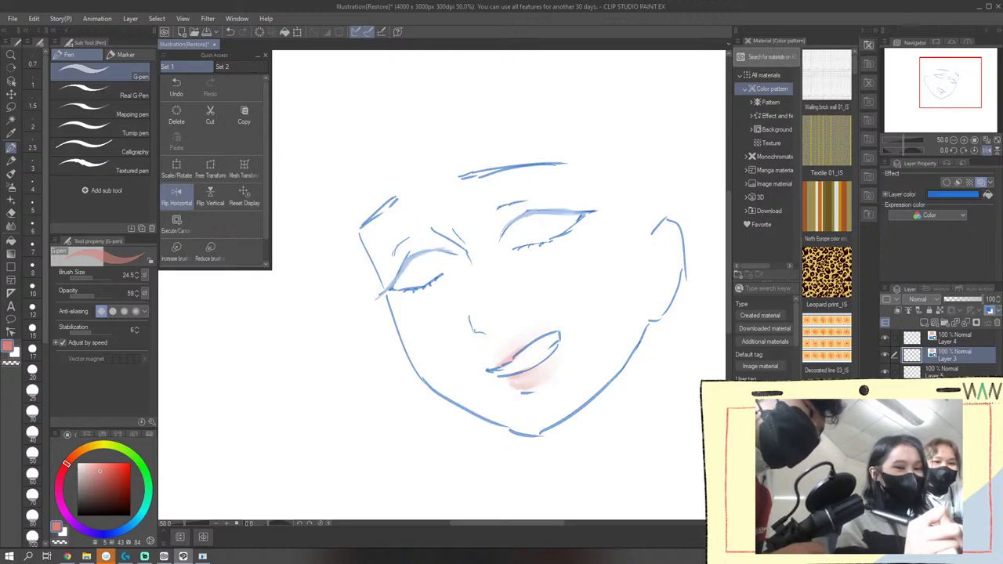
left_click(970, 195)
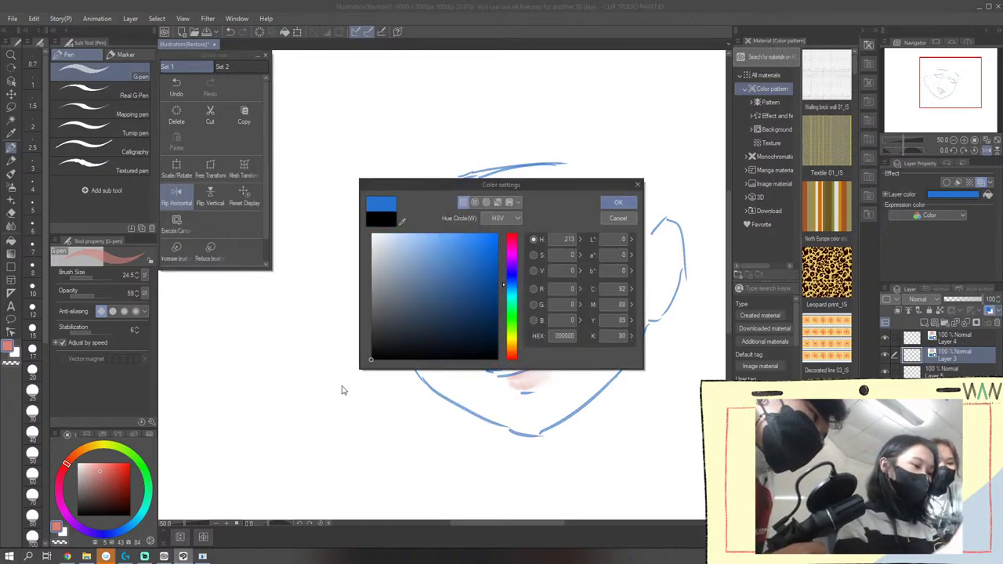
left_click(618, 202)
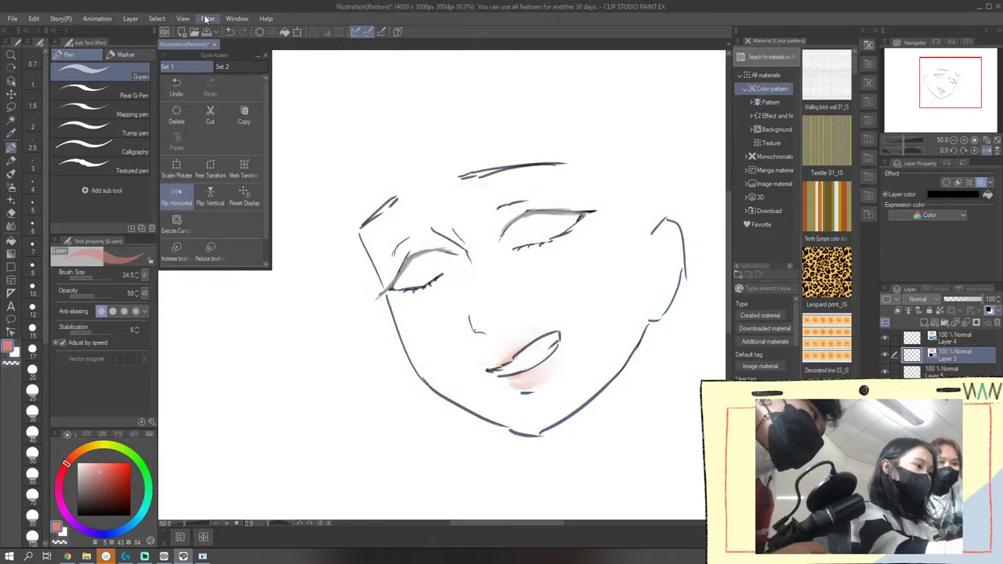
left_click(129, 19)
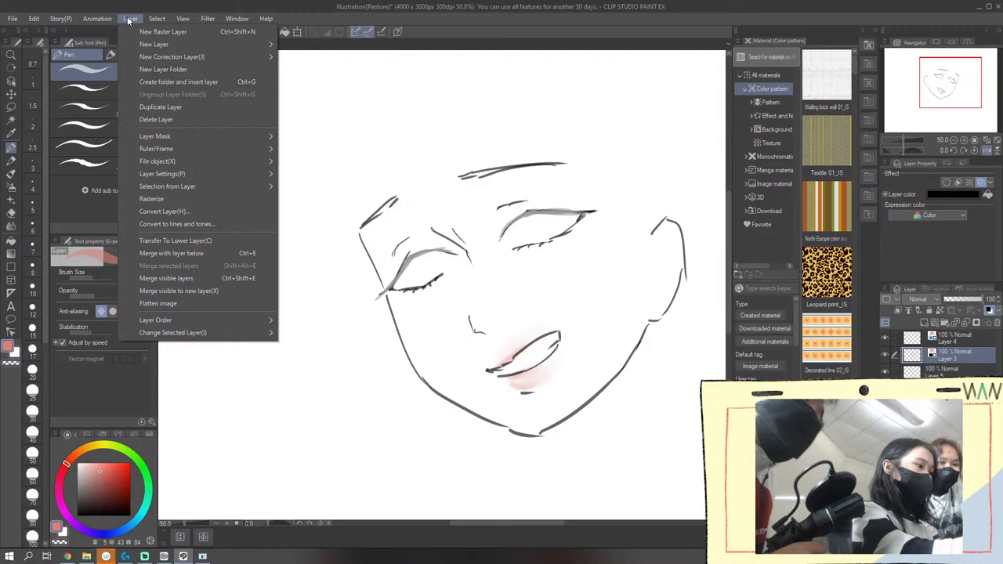
left_click(207, 198)
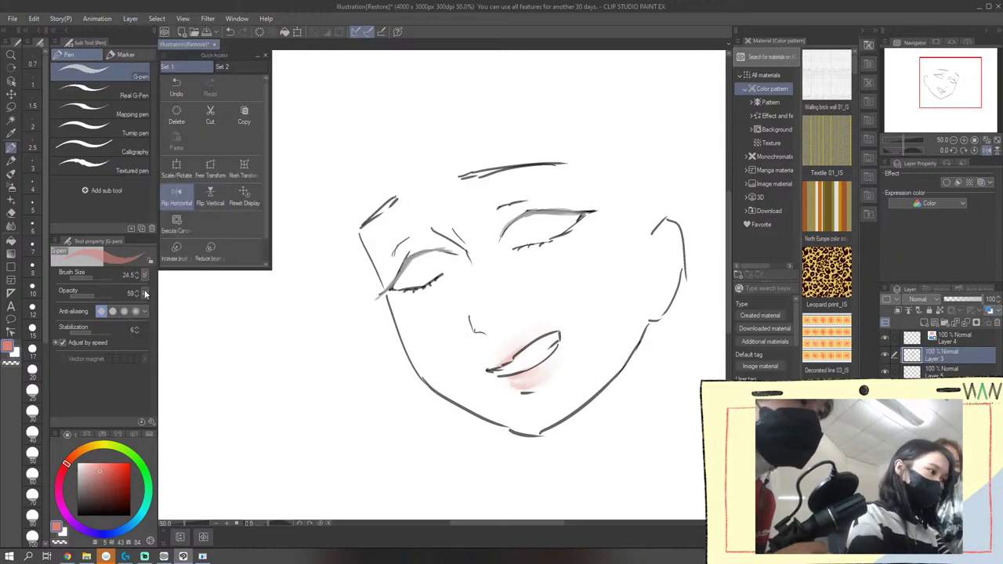
Darken both upper lid lines in black with the Thin Gouache brush and extend the inner end of the brow nearer the ear
left_click(11, 173)
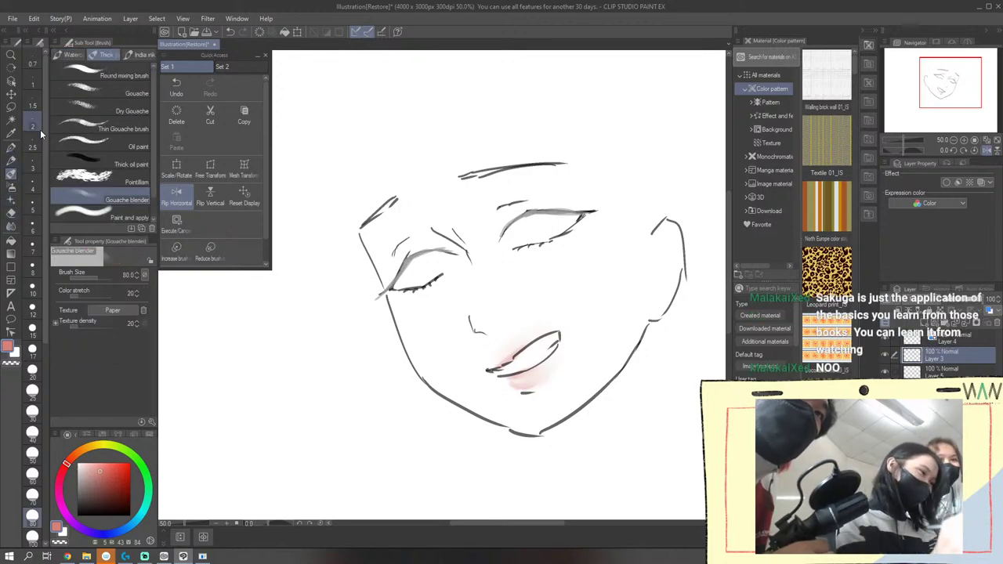
left_click(109, 73)
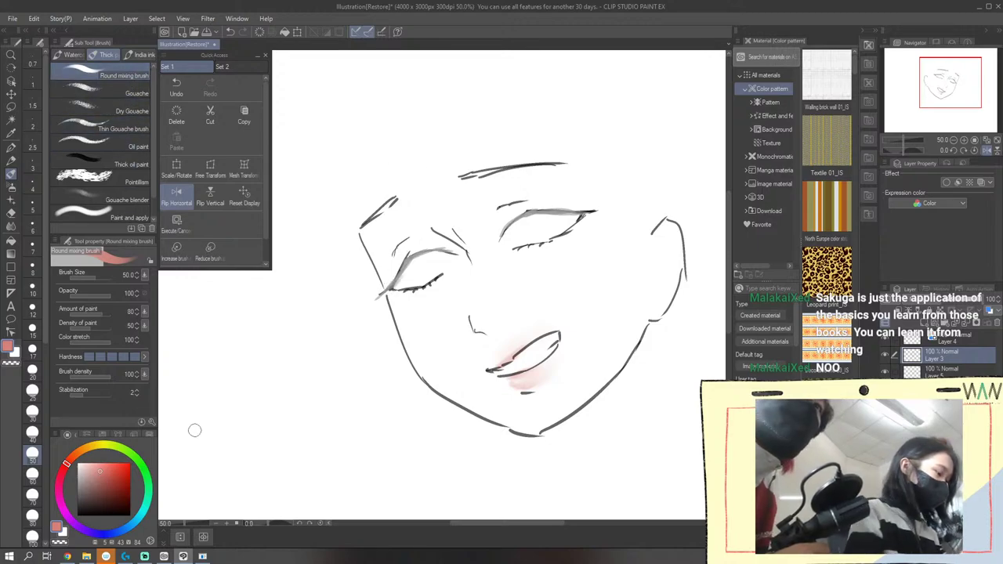
left_click(230, 32)
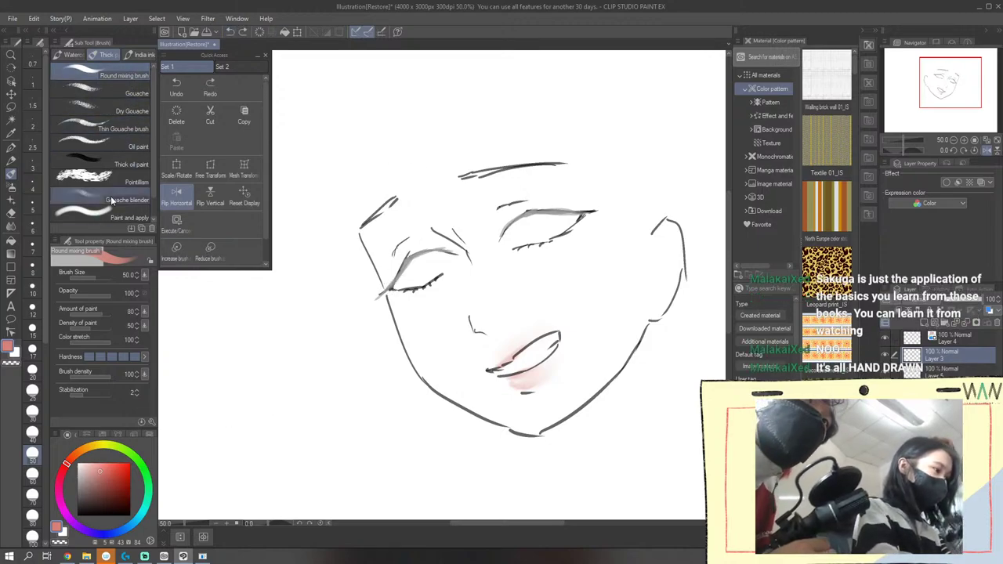
left_click(118, 127)
left_click_drag(102, 474, 77, 516)
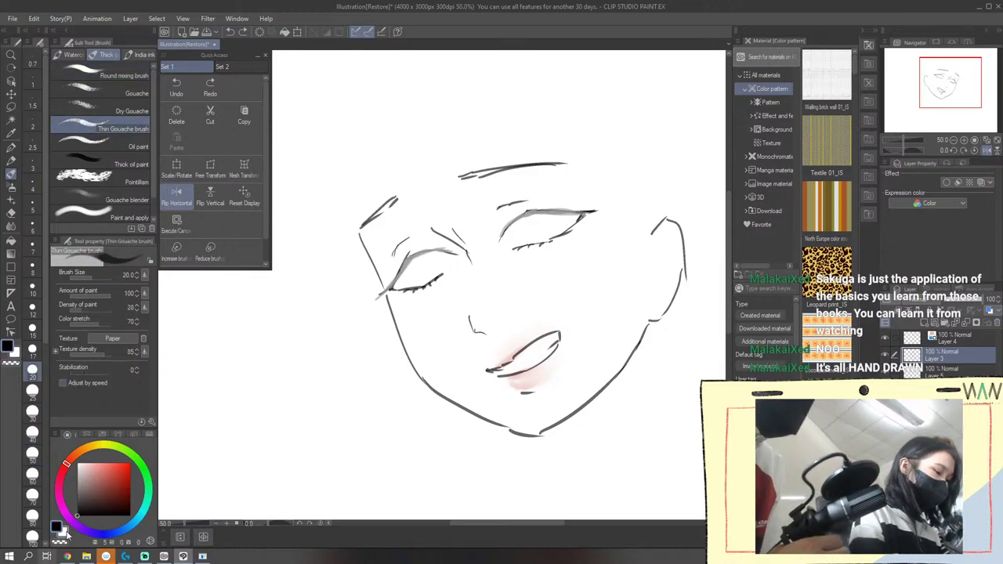
left_click_drag(390, 288, 407, 263)
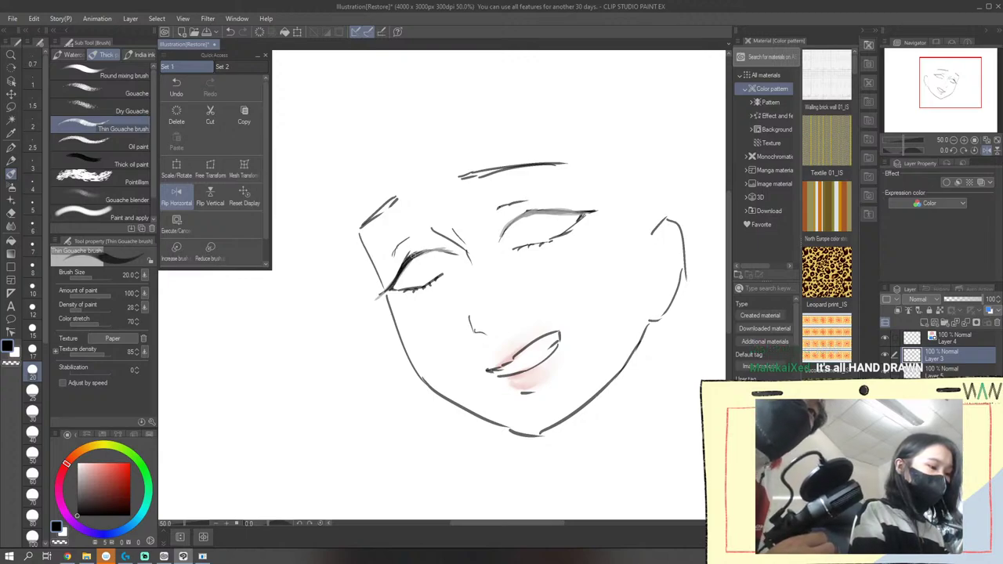
mouse_move(507, 223)
left_mouse_down()
mouse_move(498, 241)
mouse_move(525, 215)
mouse_move(586, 212)
left_mouse_up()
left_click_drag(517, 215, 604, 205)
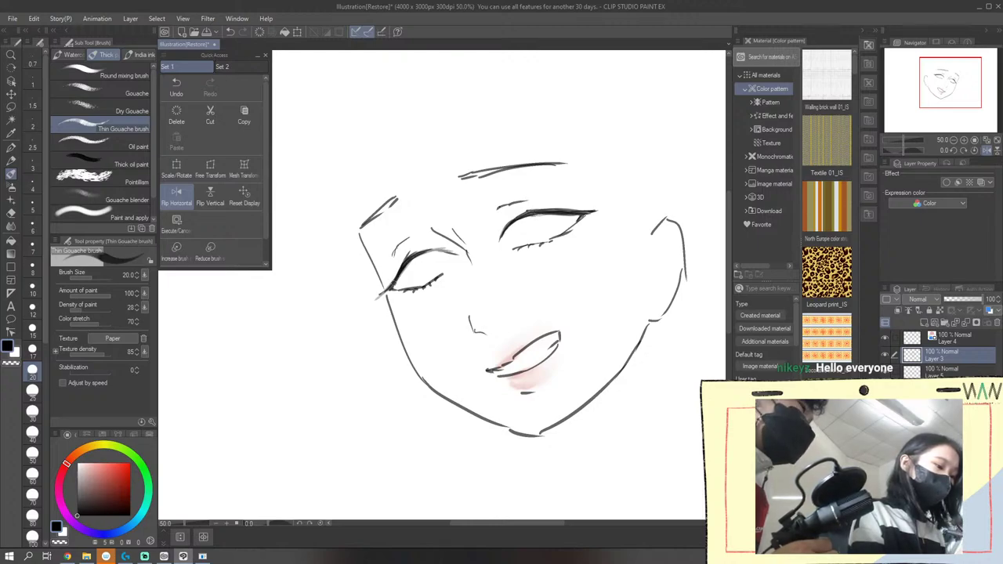
left_click_drag(451, 172, 464, 177)
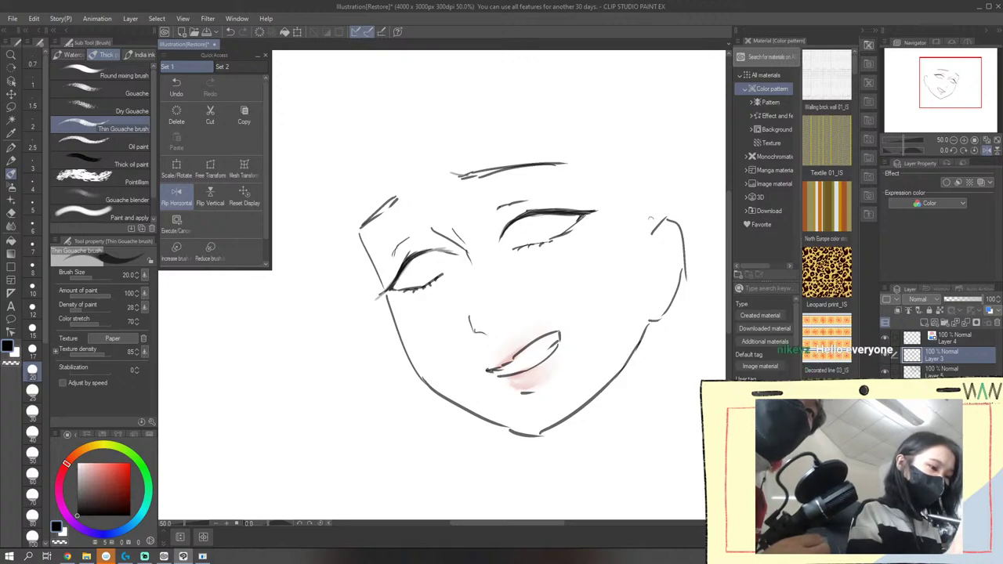
Lasso the eye nearer the ear, scale it to 114 by 115 percent, rotate it to -0.8 degrees, and shift it toward the ear
left_click(11, 106)
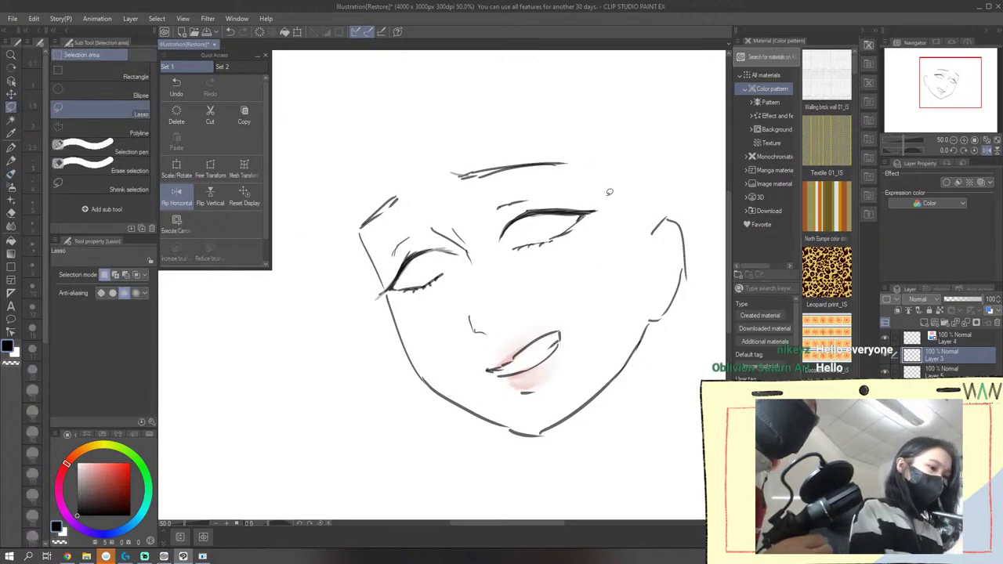
mouse_move(550, 182)
left_mouse_down()
mouse_move(506, 190)
mouse_move(485, 226)
mouse_move(523, 266)
mouse_move(615, 230)
mouse_move(617, 181)
left_mouse_up()
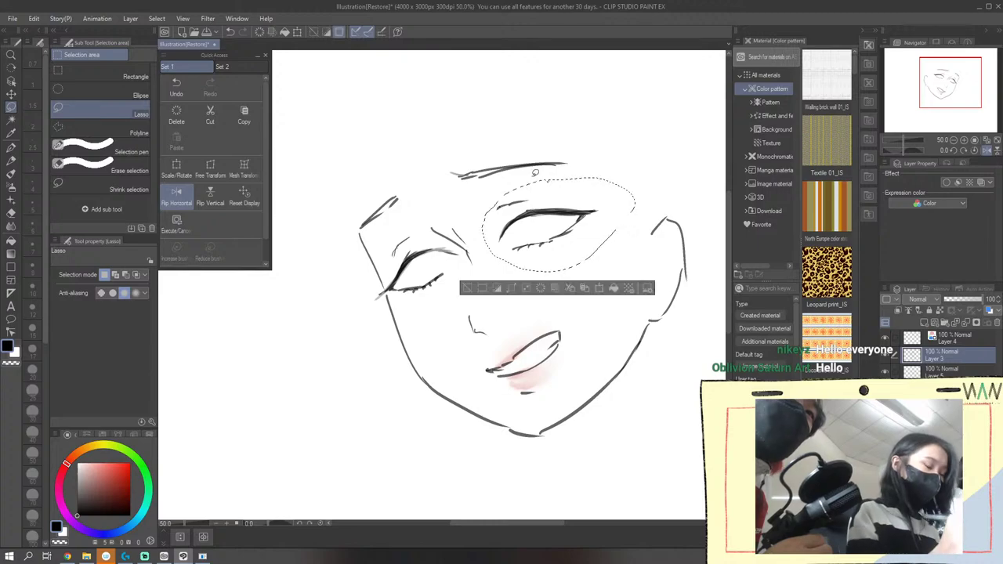
left_click(223, 171)
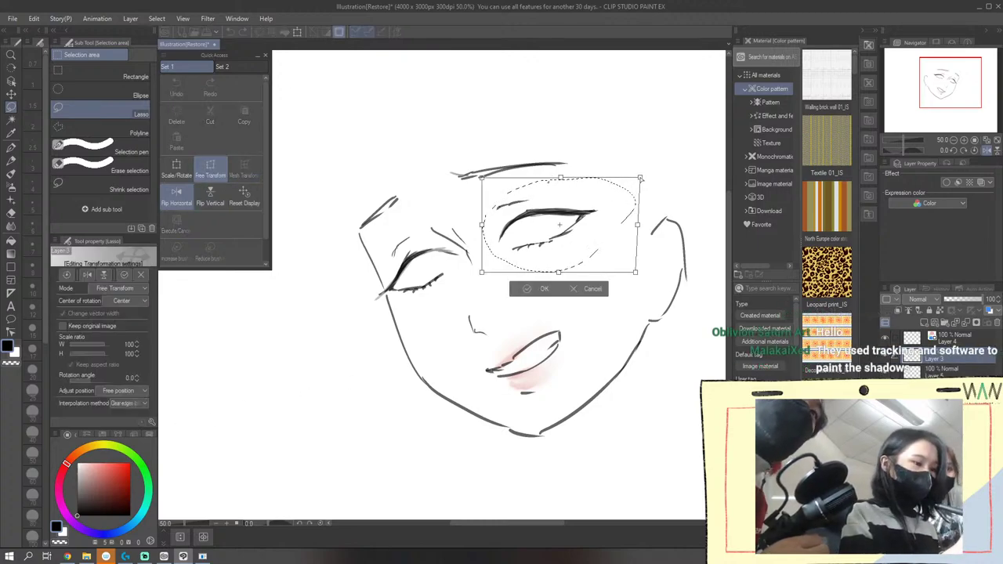
left_click_drag(634, 178, 642, 174)
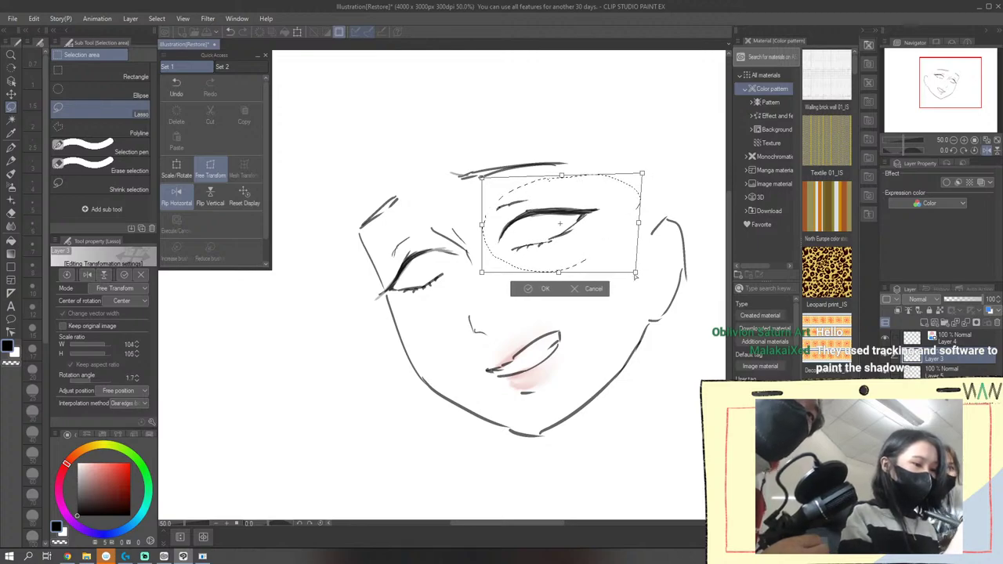
left_click(192, 166)
left_click_drag(641, 281, 647, 289)
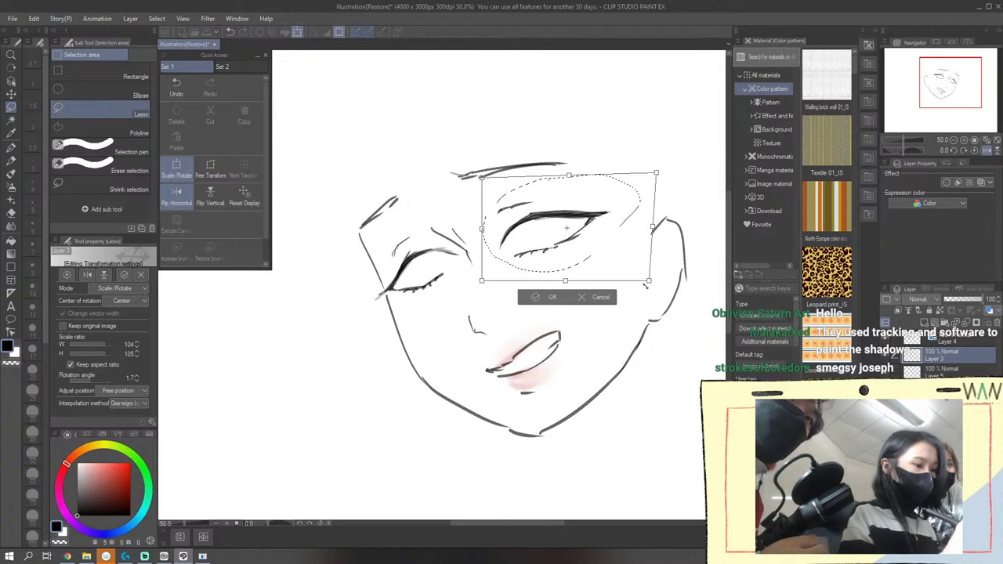
left_click_drag(579, 242, 586, 224)
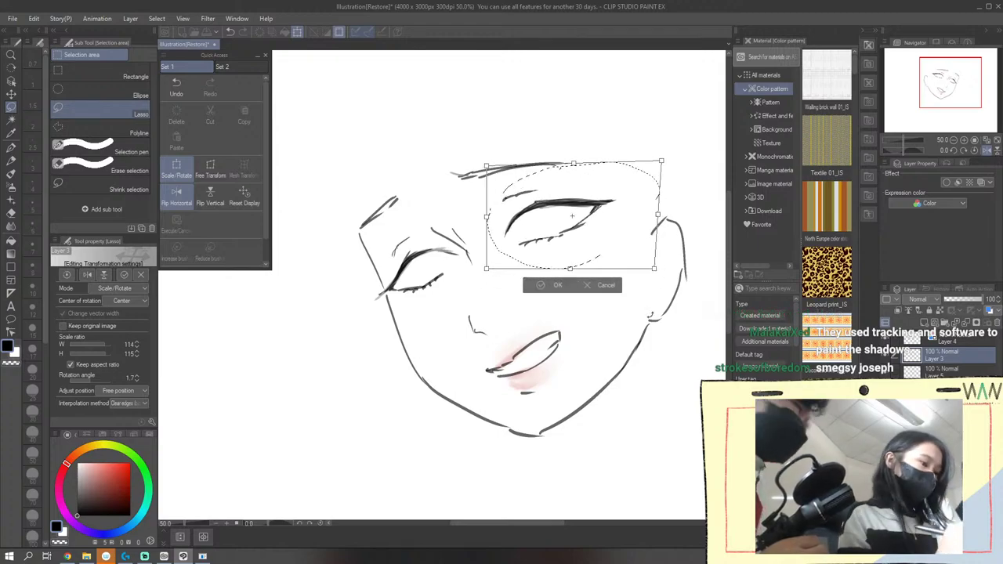
left_click_drag(663, 316, 675, 314)
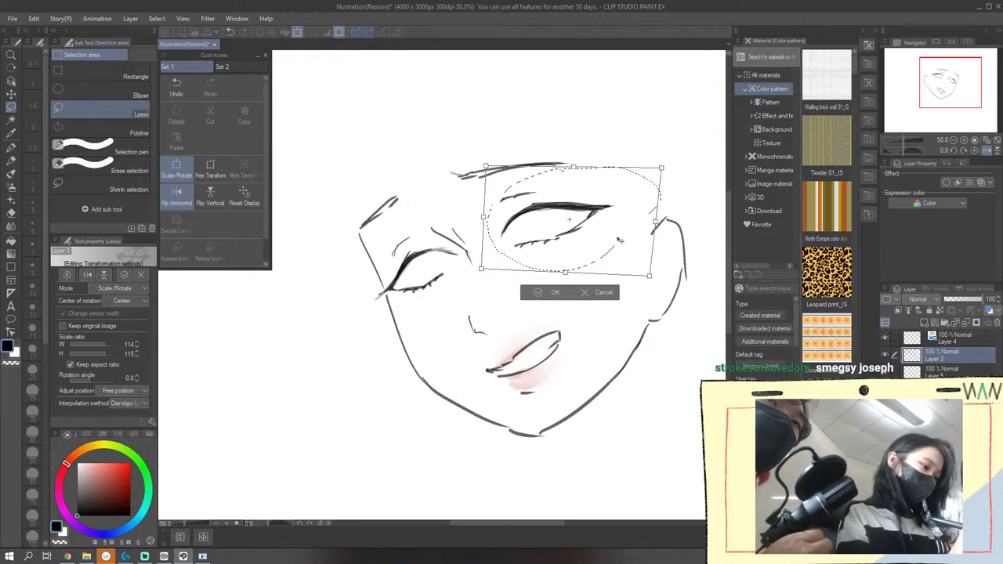
left_click_drag(586, 263, 593, 263)
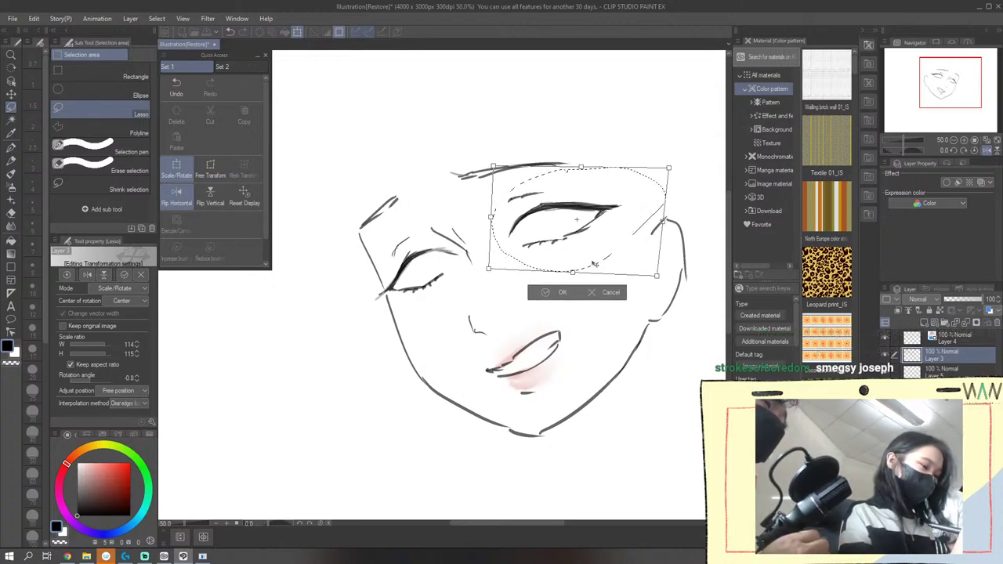
left_click(561, 293)
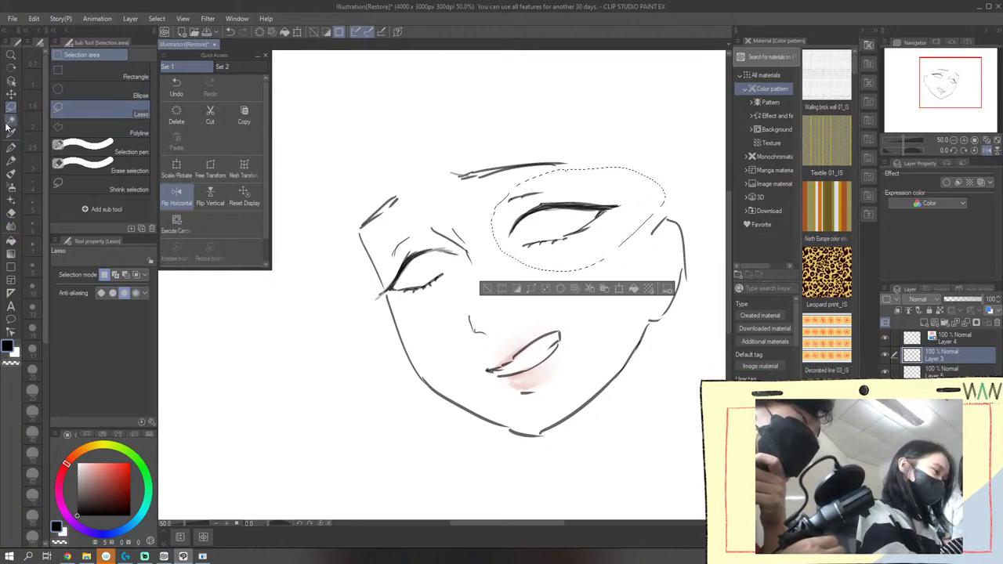
Clear the selection and touch up the lid line of the eye farther from the ear with the G-pen
left_click(11, 149)
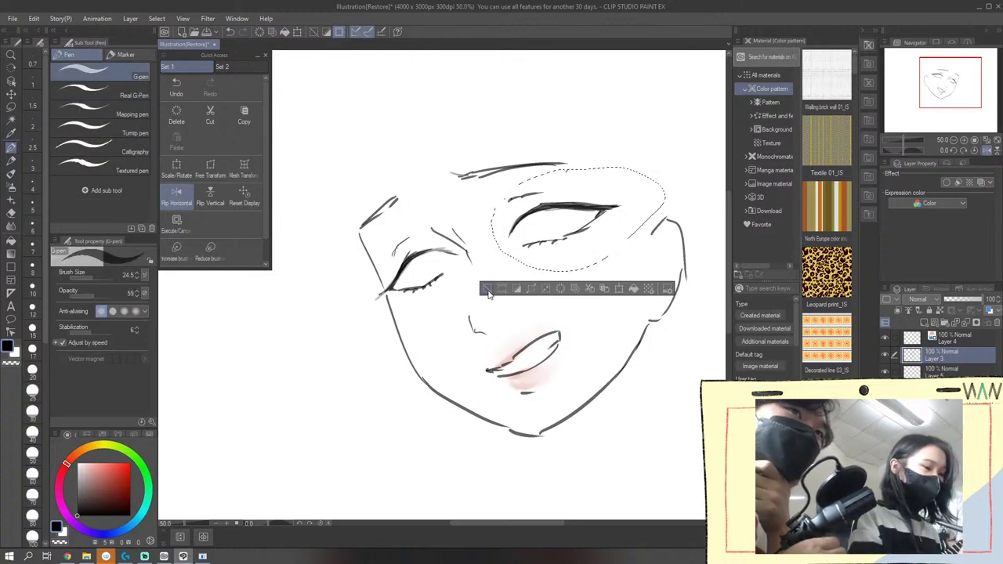
left_click(487, 290)
left_click_drag(423, 251, 452, 252)
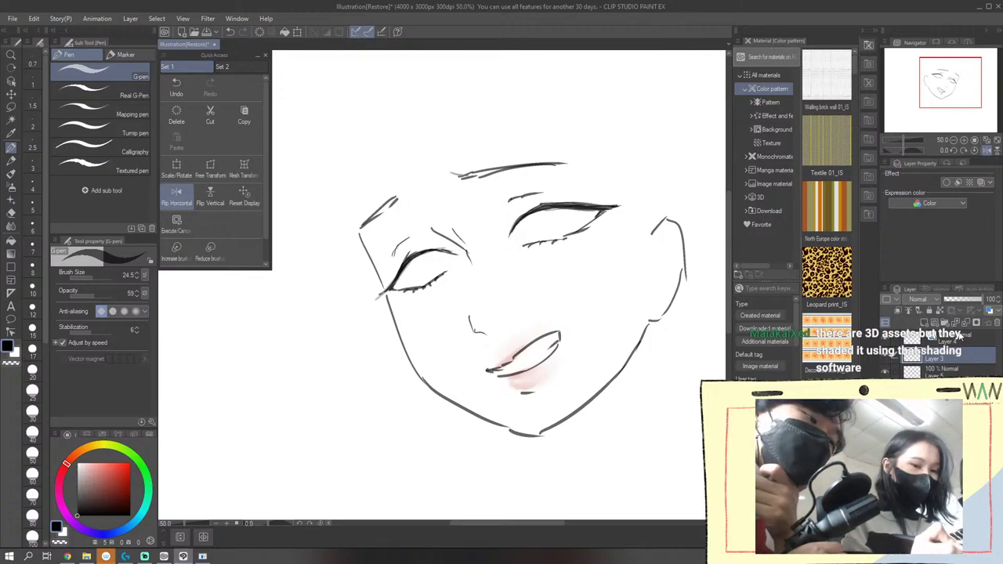
Turn off the layer color effect on Layer 4 and sketch a neck line down from the jaw
left_click(954, 339)
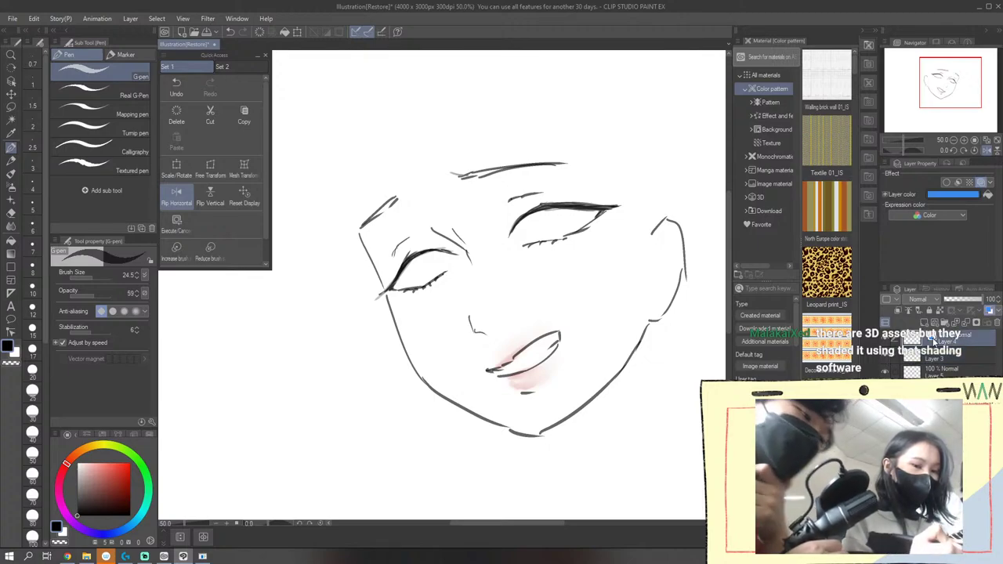
left_click(981, 182)
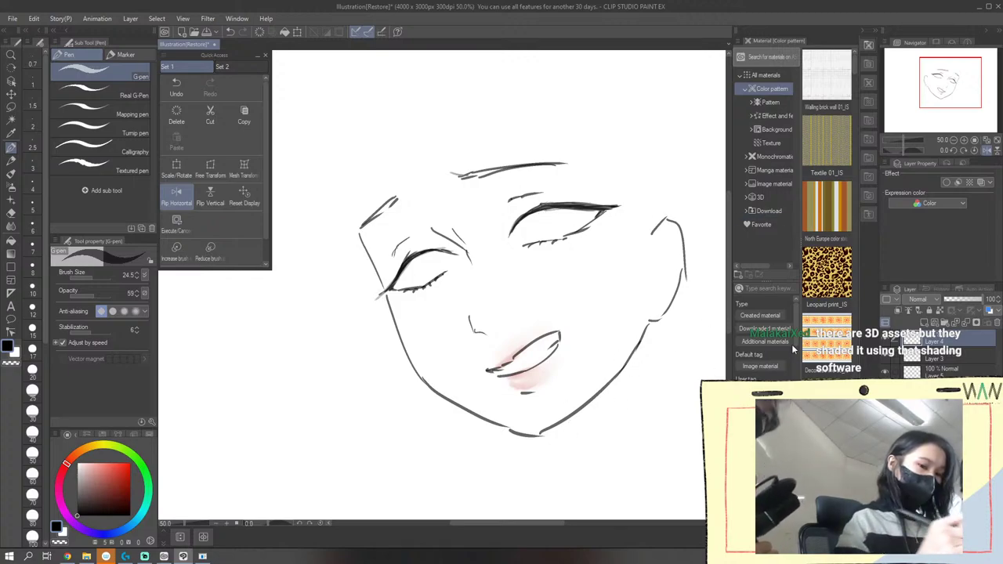
mouse_move(572, 418)
left_mouse_down()
mouse_move(585, 437)
mouse_move(583, 480)
left_mouse_up()
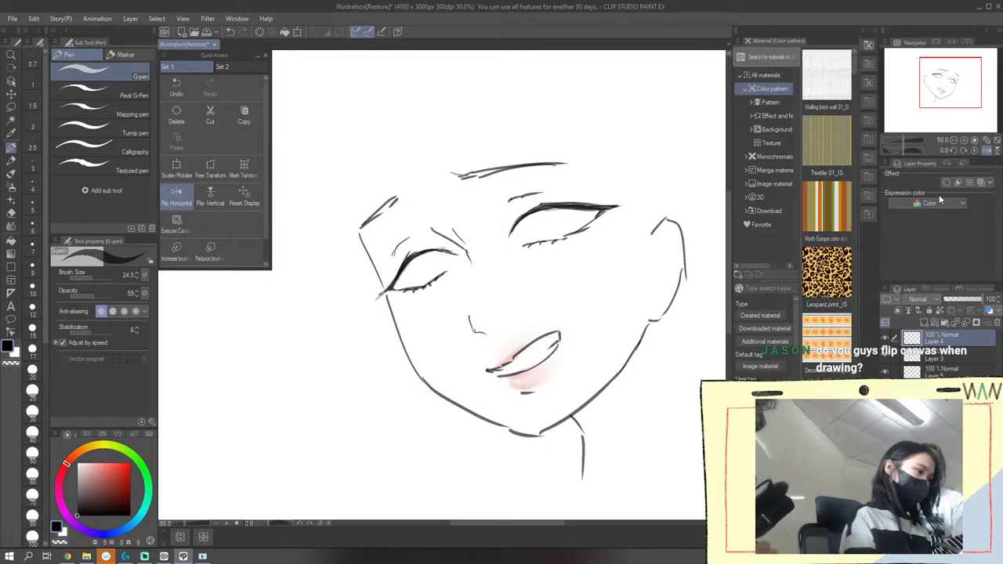
Flip the canvas view horizontally, then replace the neck strokes with a curved front line and a slanted line from the jaw
left_click(181, 197)
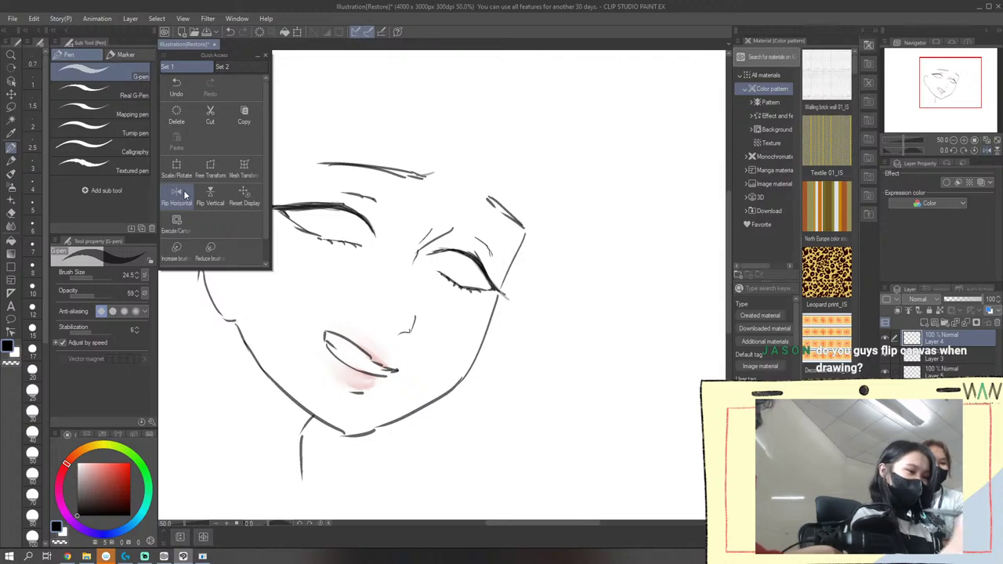
left_click_drag(594, 524, 569, 525)
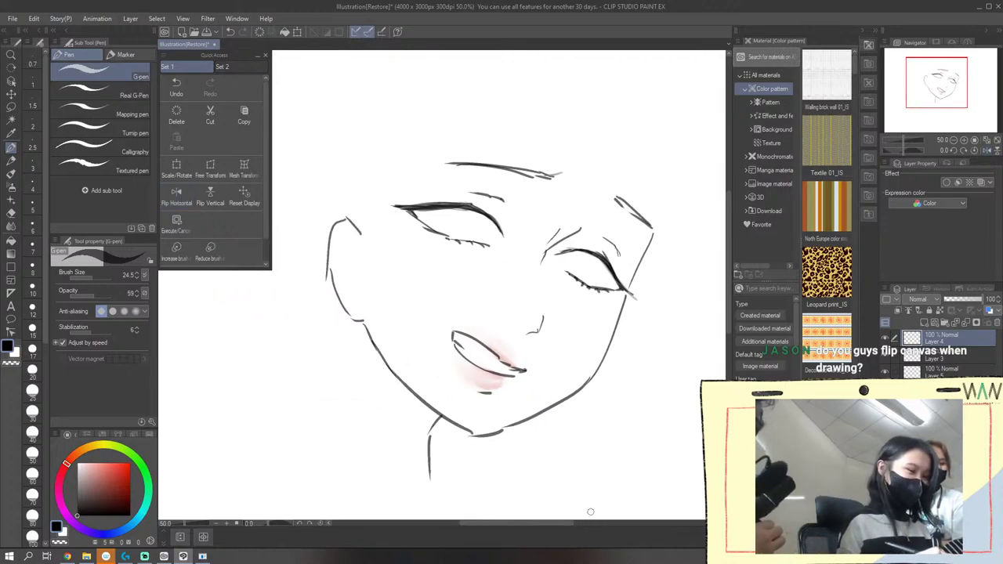
left_click(234, 35)
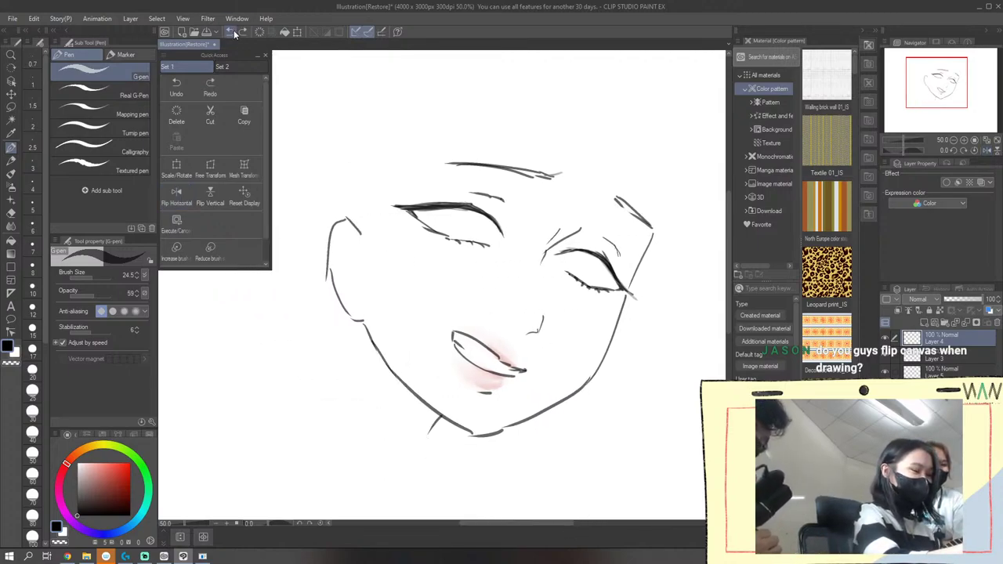
left_click(234, 34)
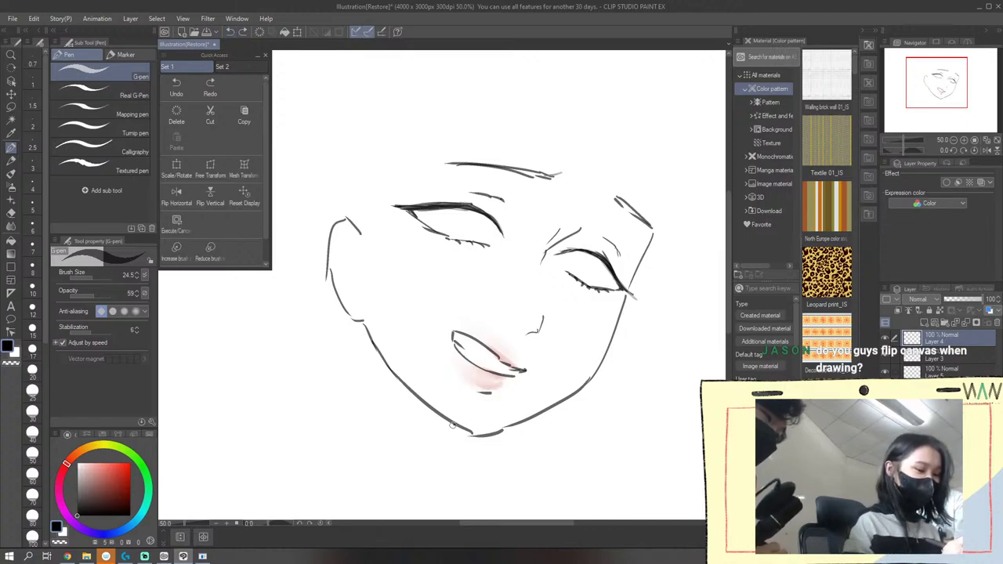
mouse_move(455, 424)
left_mouse_down()
mouse_move(437, 470)
mouse_move(452, 487)
left_mouse_up()
left_click_drag(386, 369, 433, 458)
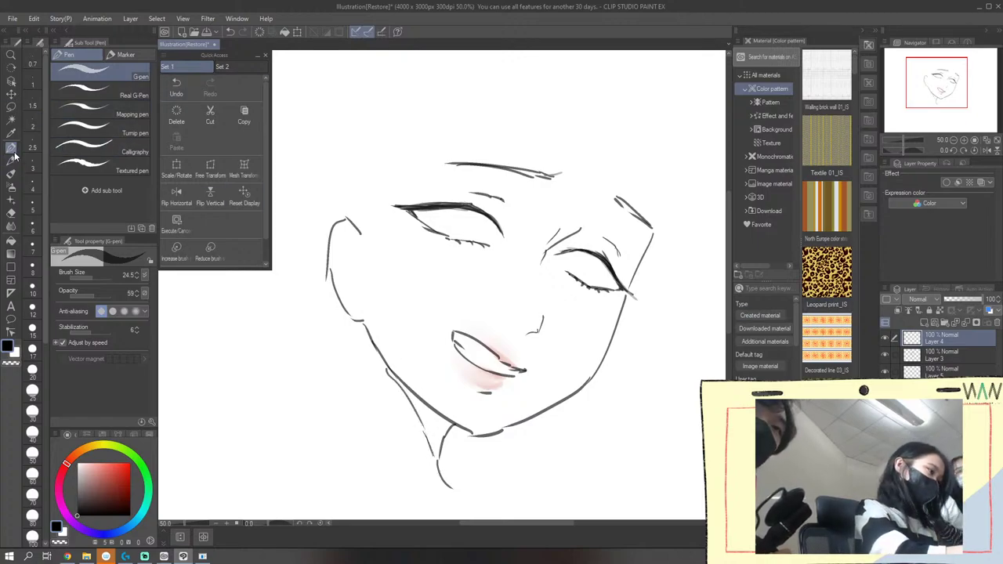
Erase the whole ear from Layer 3 with the Hard eraser at brush size 34
left_click(11, 179)
left_click(11, 212)
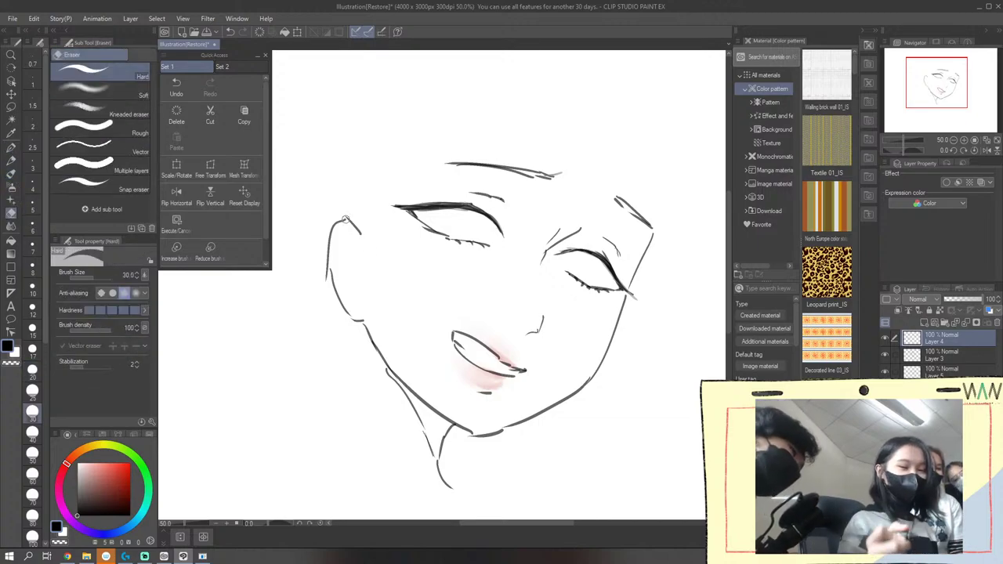
left_click(941, 357)
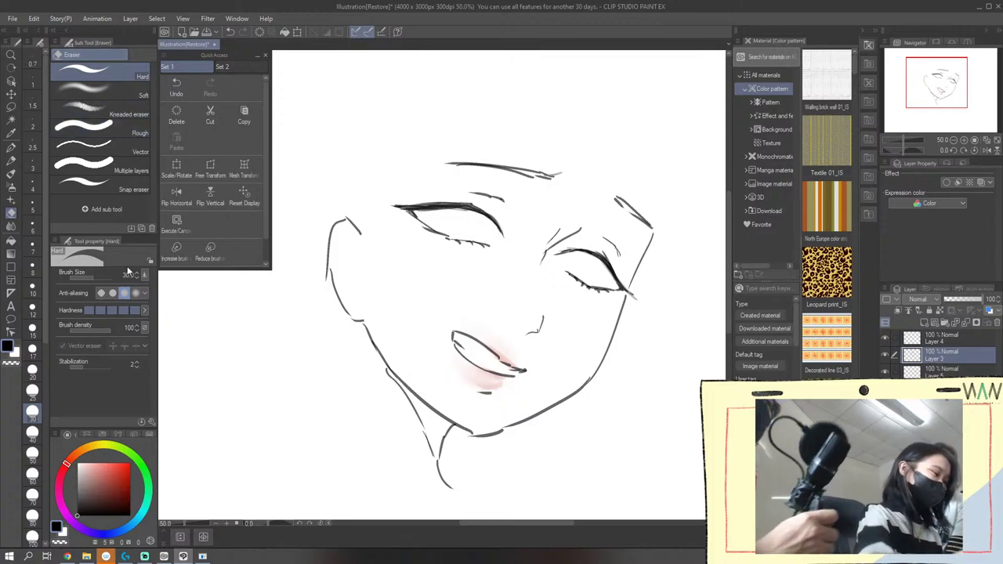
left_click(141, 275)
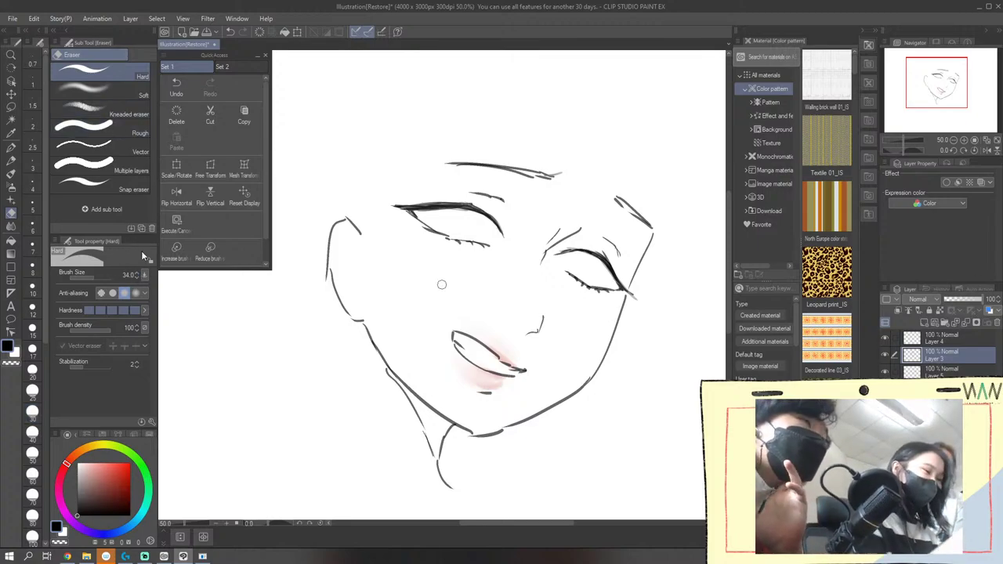
mouse_move(365, 236)
left_mouse_down()
mouse_move(349, 220)
mouse_move(319, 274)
left_mouse_up()
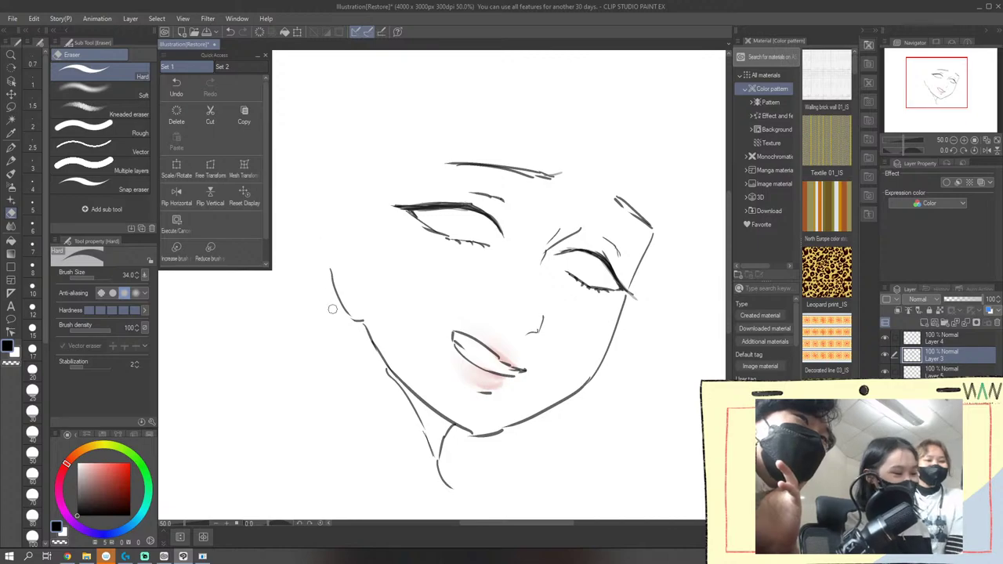
left_click_drag(333, 309, 332, 267)
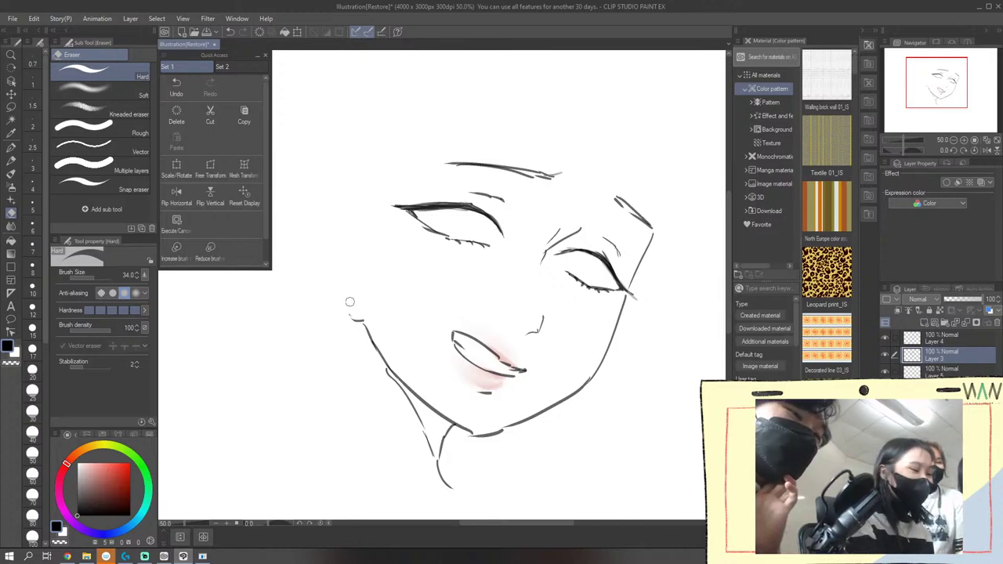
left_click_drag(358, 314, 358, 316)
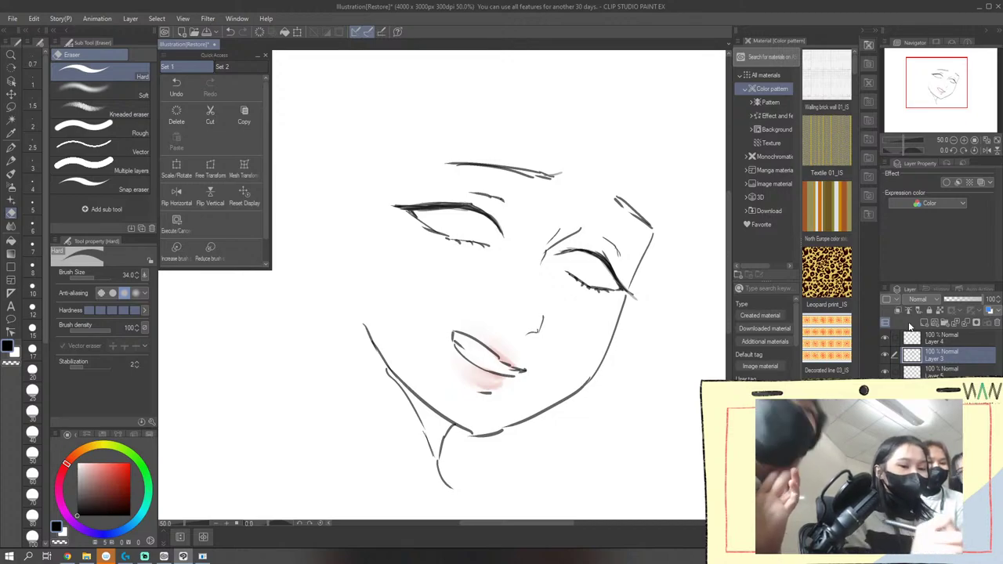
Add a new layer directly above Layer 3, switch to the G-pen, and flip the canvas view horizontally
left_click(924, 321)
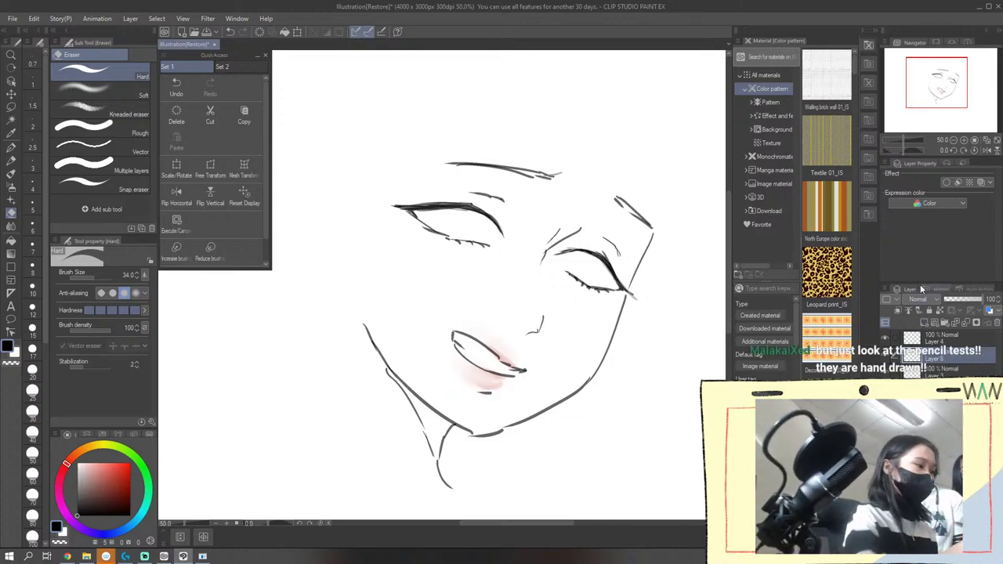
left_click(11, 147)
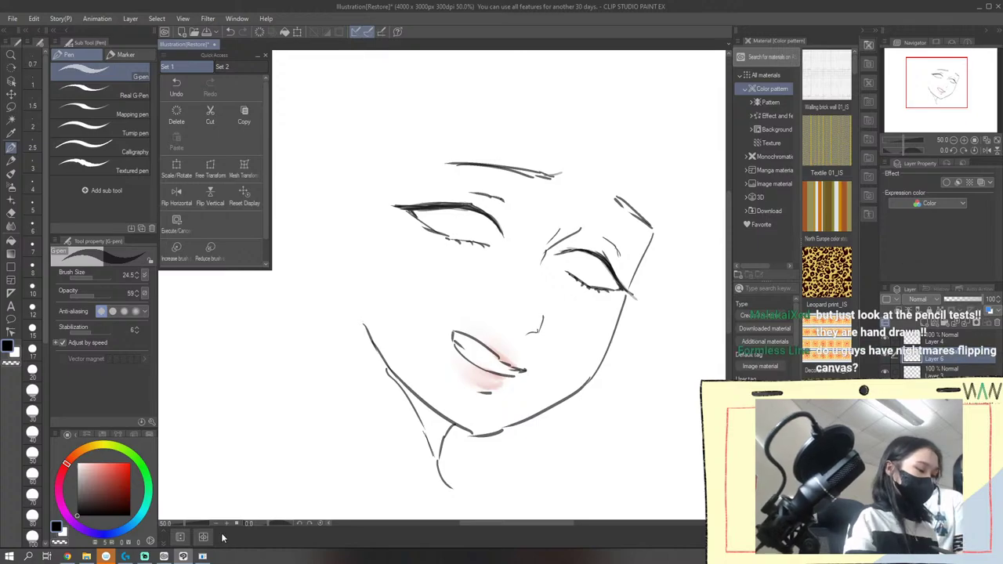
left_click(176, 195)
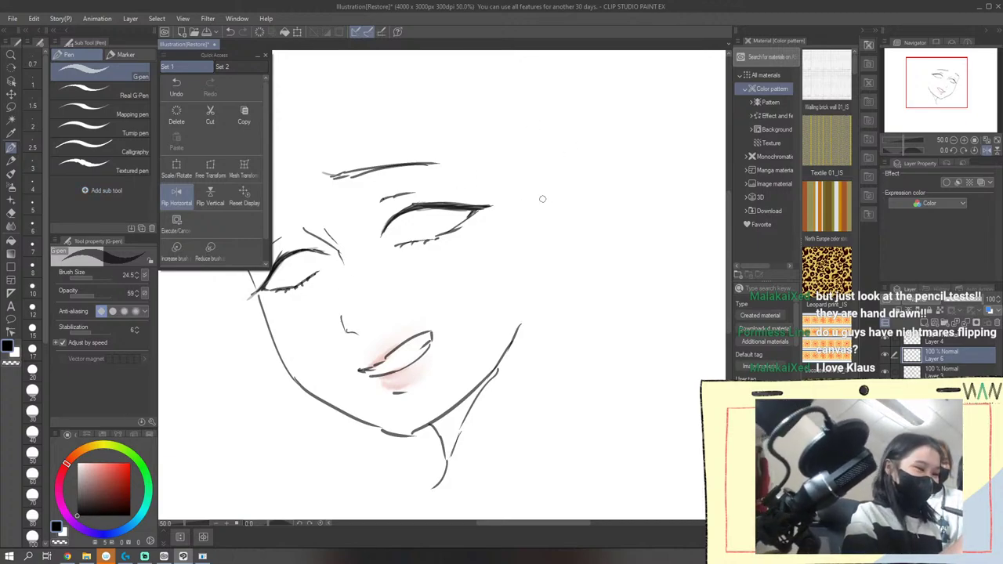
Sketch a new ear outline beside the face, redrawing its outer edge with an angular upper bend and a tapered lobe
mouse_move(550, 164)
left_mouse_down()
mouse_move(580, 143)
mouse_move(592, 191)
mouse_move(568, 245)
left_mouse_up()
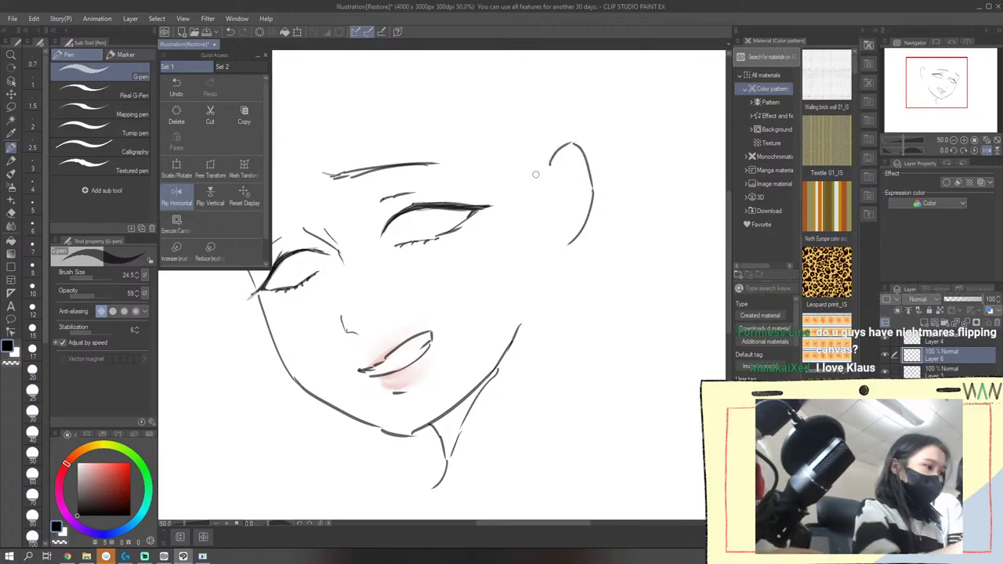
left_click(230, 32)
left_click(230, 32)
mouse_move(575, 144)
left_mouse_down()
mouse_move(611, 195)
mouse_move(553, 264)
mouse_move(589, 252)
mouse_move(544, 273)
left_mouse_up()
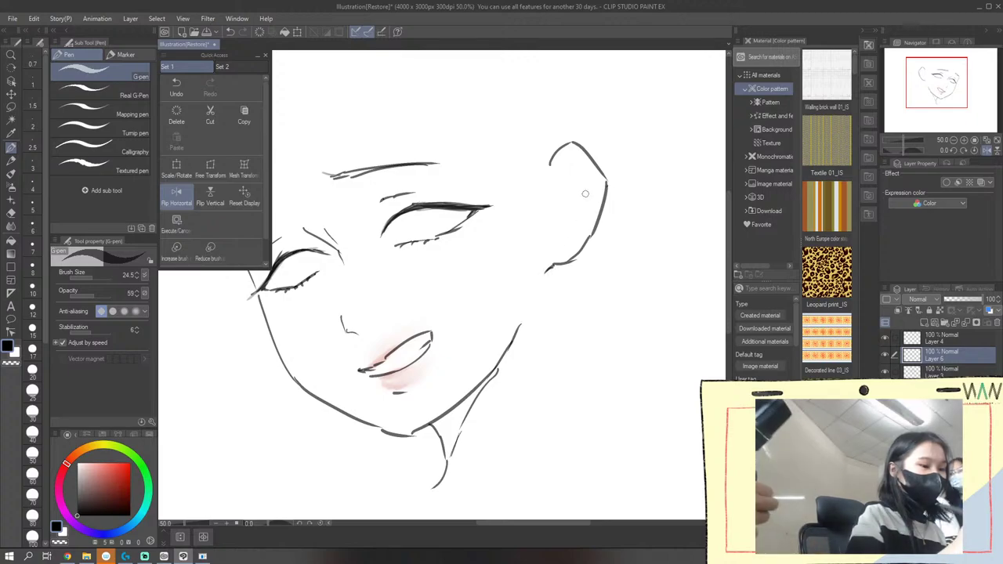
Draw the ear's inner details with an inner rim line, a small shaded mark near the canal, and curved inner folds
mouse_move(562, 161)
left_mouse_down()
mouse_move(555, 185)
mouse_move(586, 162)
mouse_move(597, 181)
mouse_move(579, 237)
left_mouse_up()
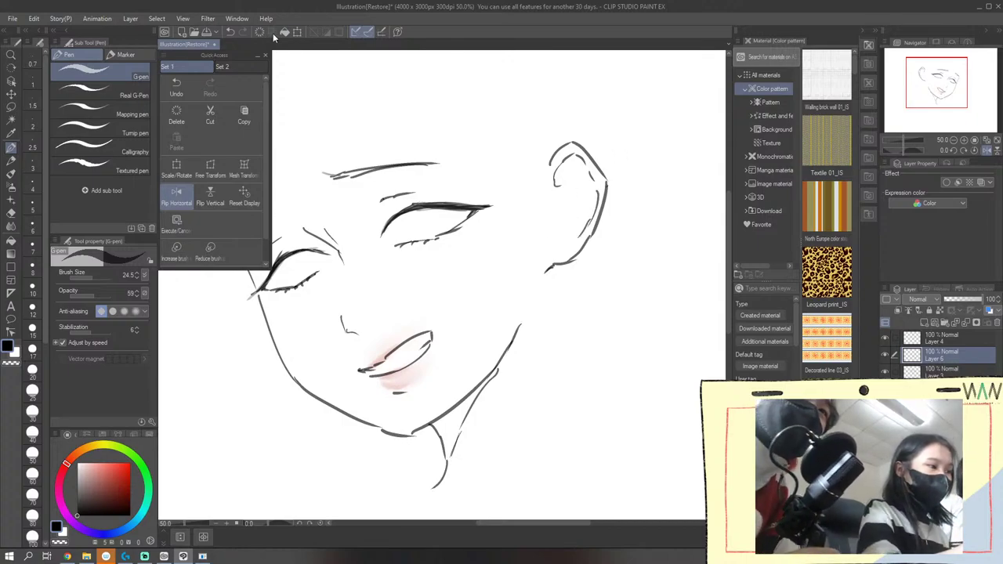
left_click(230, 31)
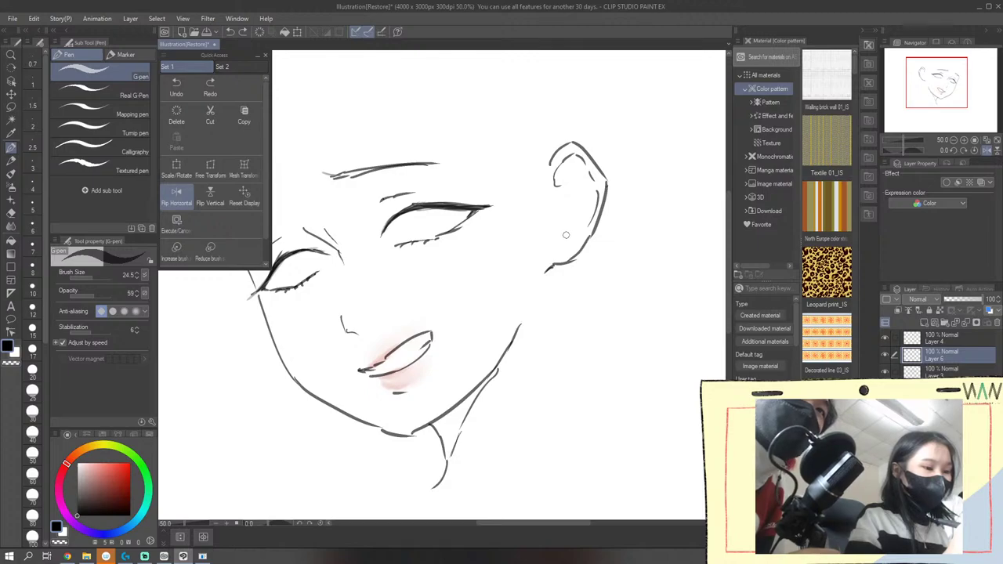
mouse_move(565, 234)
left_mouse_down()
mouse_move(592, 199)
mouse_move(561, 236)
mouse_move(562, 204)
mouse_move(558, 234)
left_mouse_up()
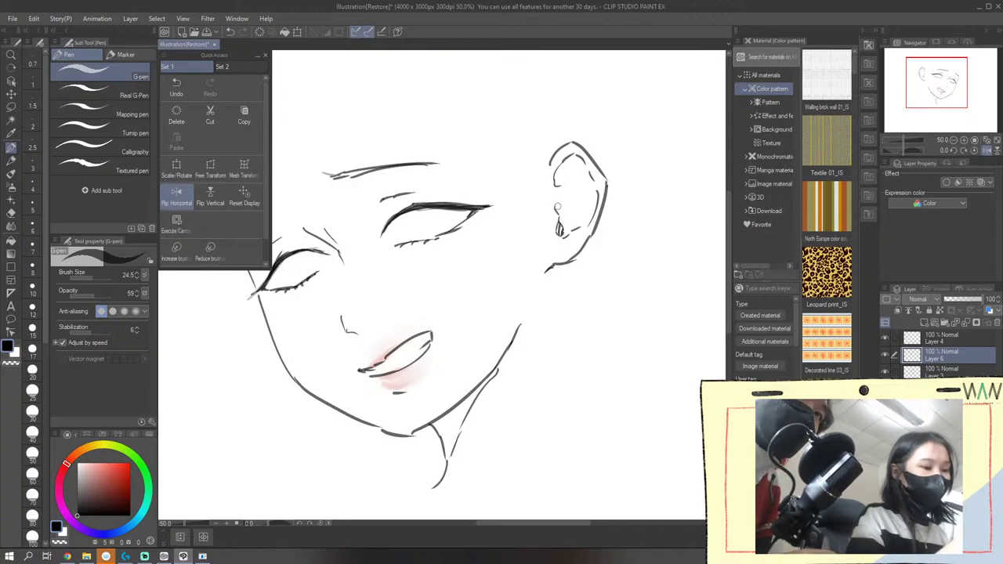
mouse_move(558, 193)
left_mouse_down()
mouse_move(589, 171)
mouse_move(575, 231)
left_mouse_up()
left_click(230, 31)
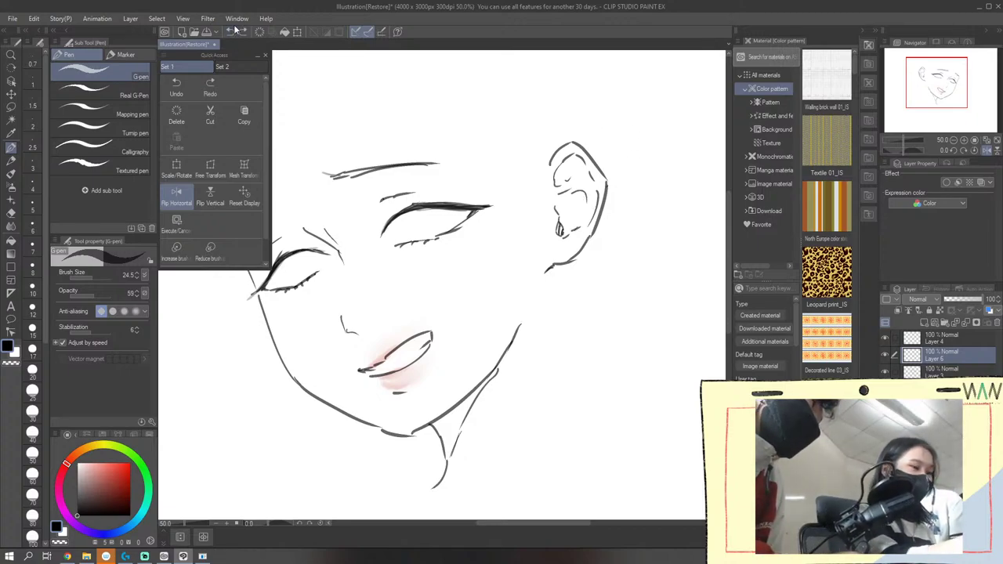
left_click_drag(586, 201, 577, 227)
left_click(230, 31)
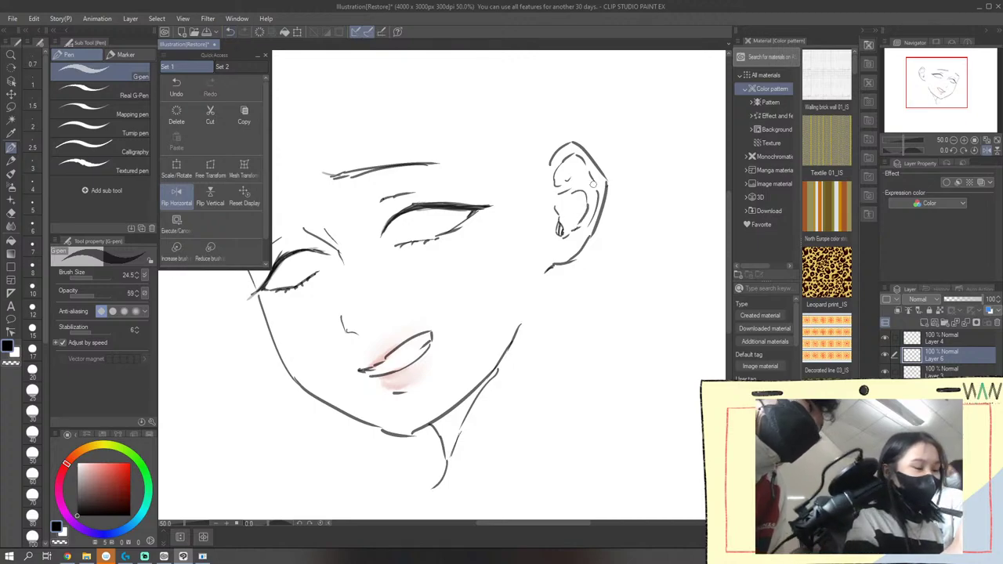
Undo the last ear stroke and redraw the inner ear folds with the G-pen, darkening the bottom of the earlobe
left_click(230, 30)
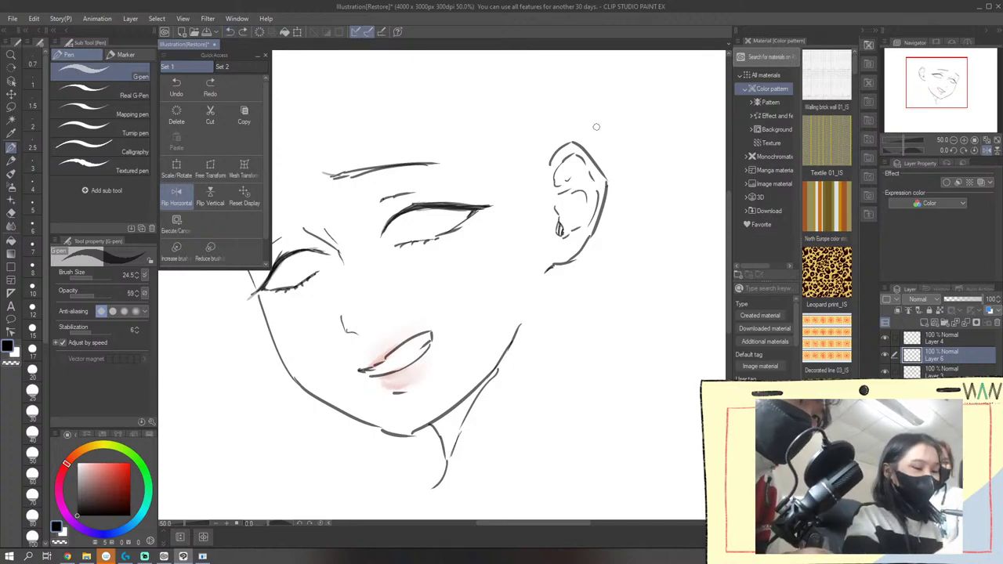
left_click_drag(586, 203, 577, 227)
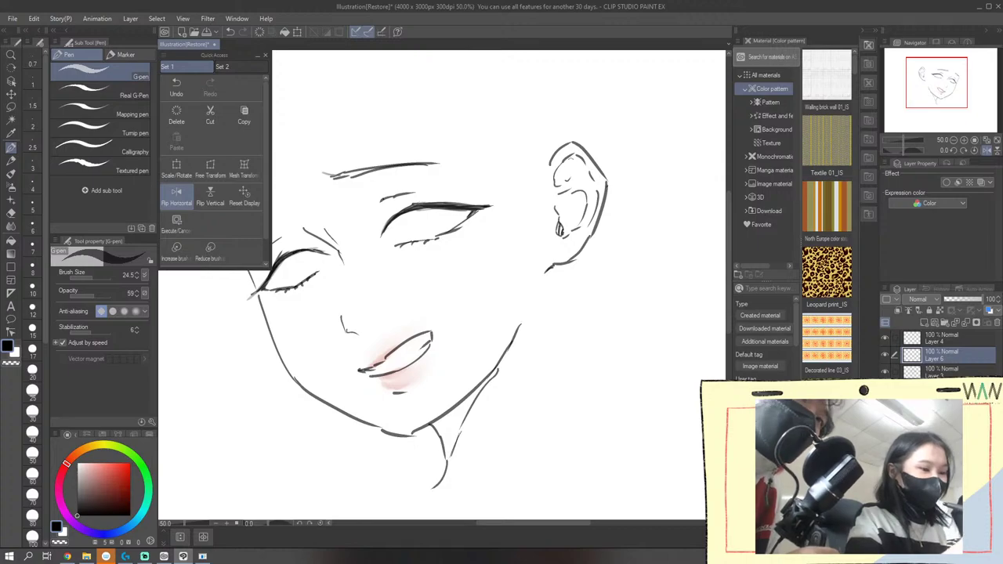
mouse_move(567, 167)
left_mouse_down()
mouse_move(561, 185)
mouse_move(596, 193)
left_mouse_up()
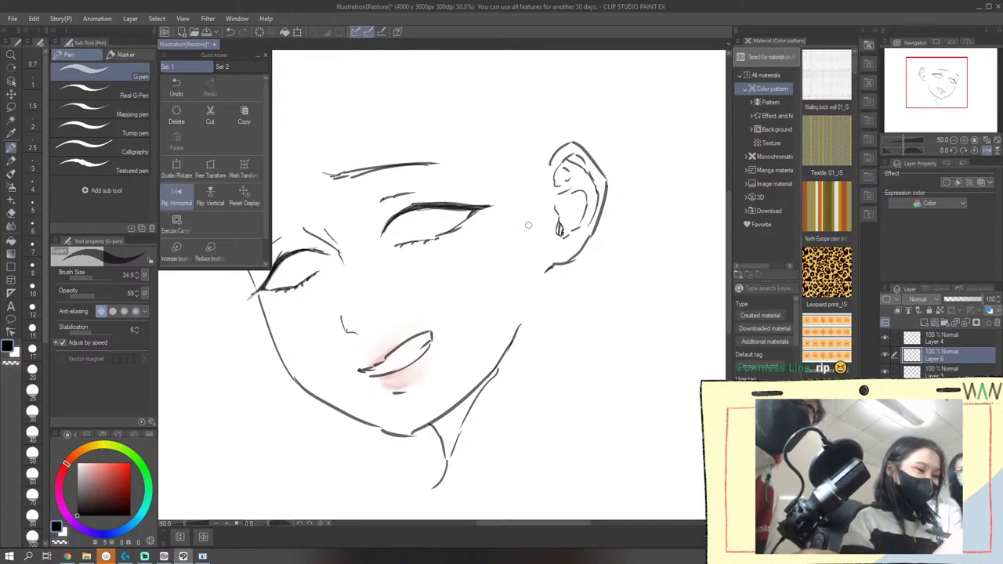
left_click_drag(728, 216, 728, 197)
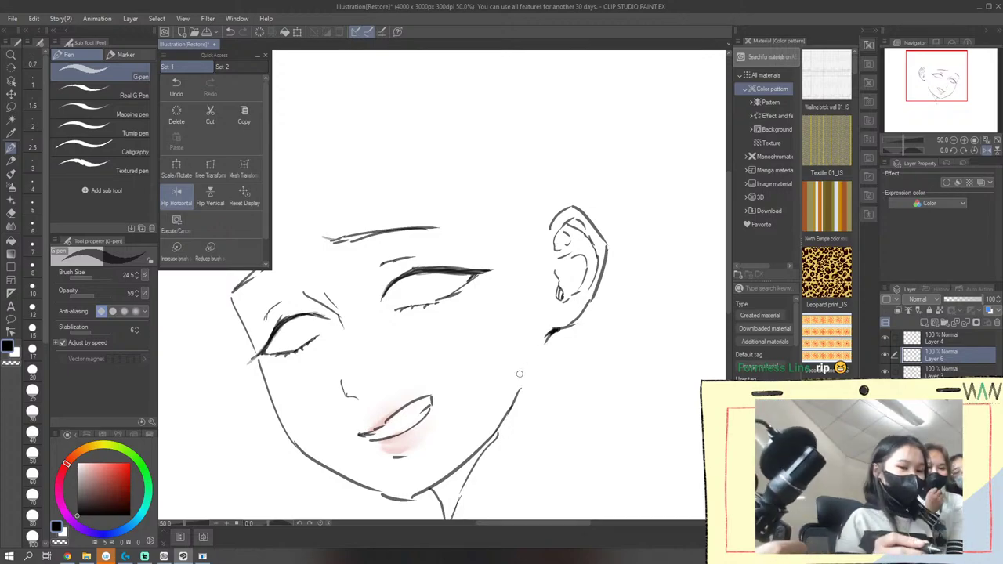
Lasso the whole ear, move it down and slightly inward toward the jaw, and clear the selection
left_click(11, 106)
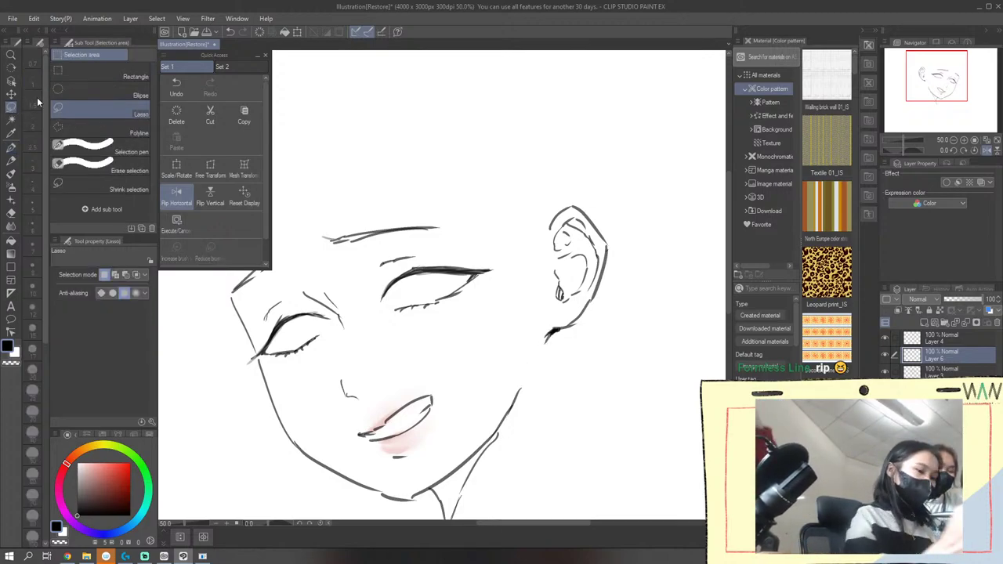
mouse_move(579, 171)
left_mouse_down()
mouse_move(632, 190)
mouse_move(586, 164)
left_mouse_up()
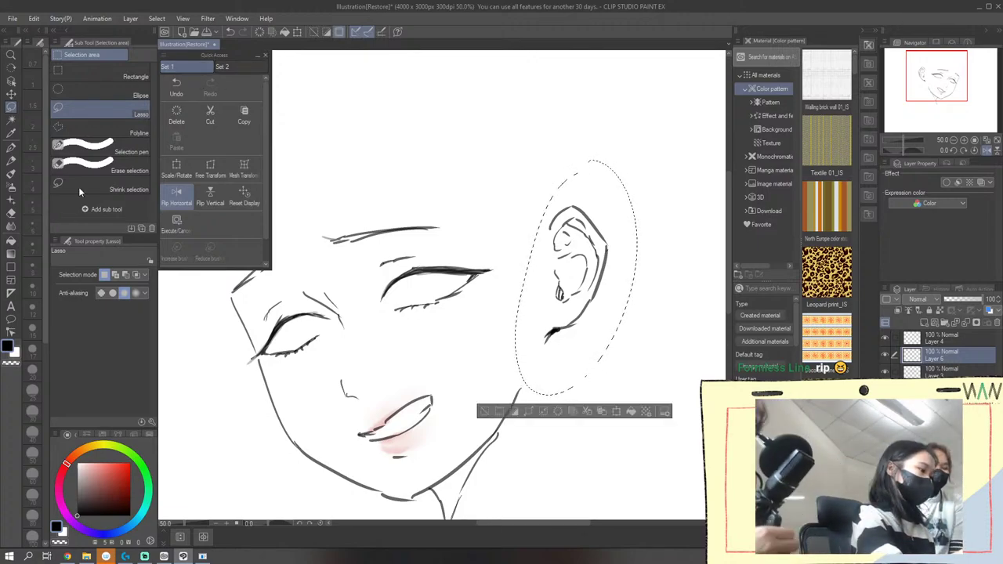
left_click(11, 93)
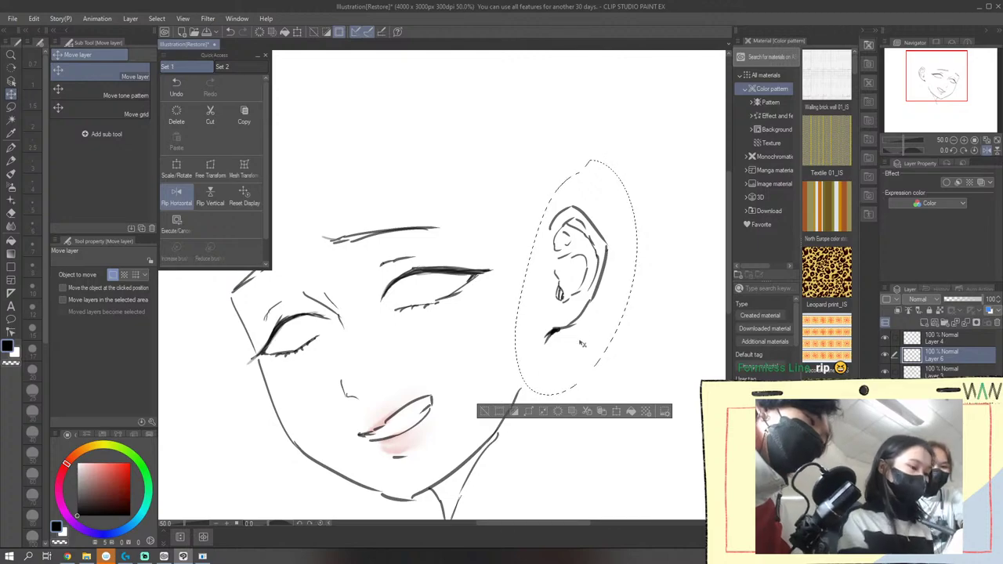
mouse_move(584, 342)
left_mouse_down()
mouse_move(571, 381)
mouse_move(557, 388)
left_mouse_up()
left_click(471, 438)
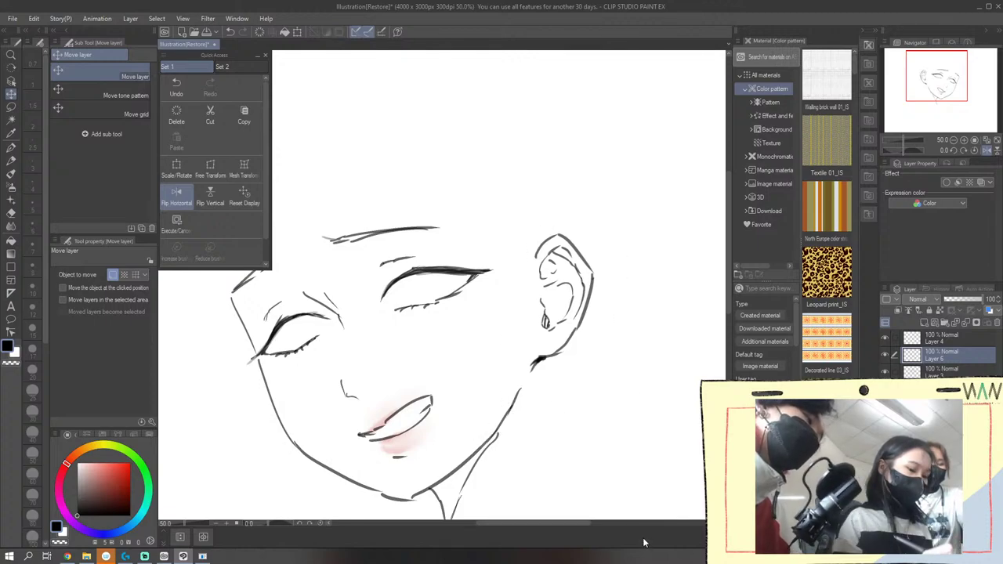
Try a curve from the jaw's end and a straight neck line below the earlobe with the G-pen, and undo both strokes
left_click_drag(587, 524, 572, 525)
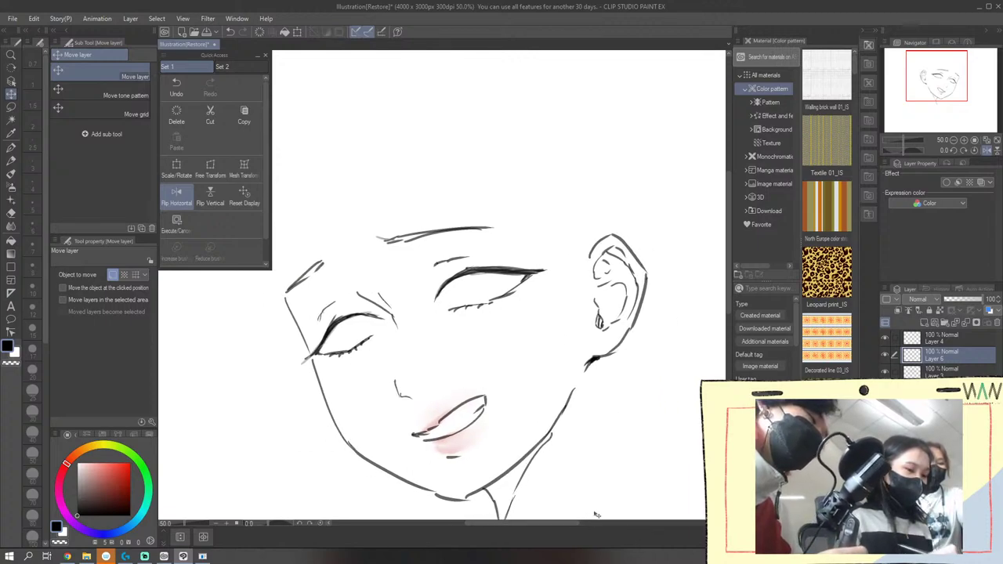
left_click_drag(727, 293, 728, 296)
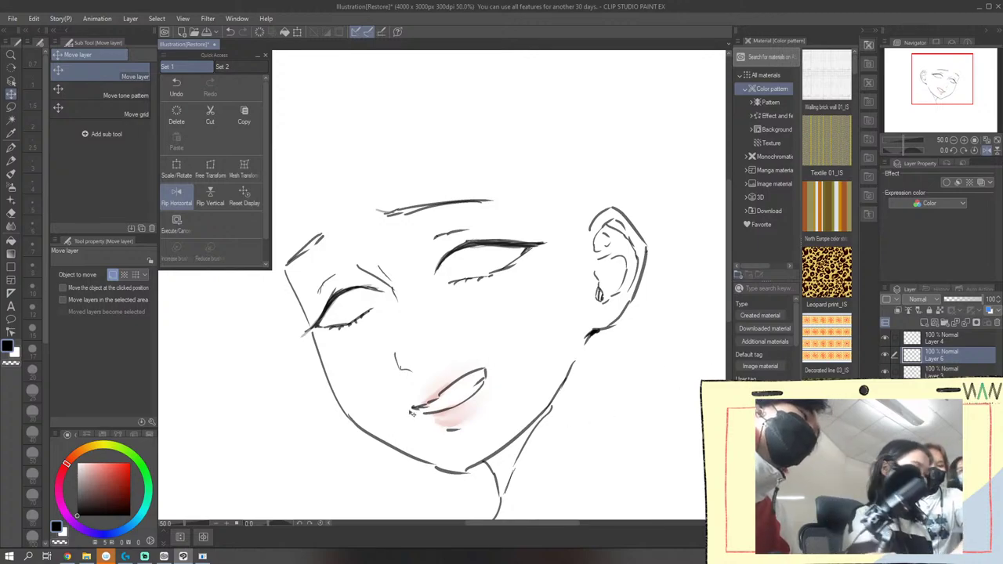
left_click(11, 146)
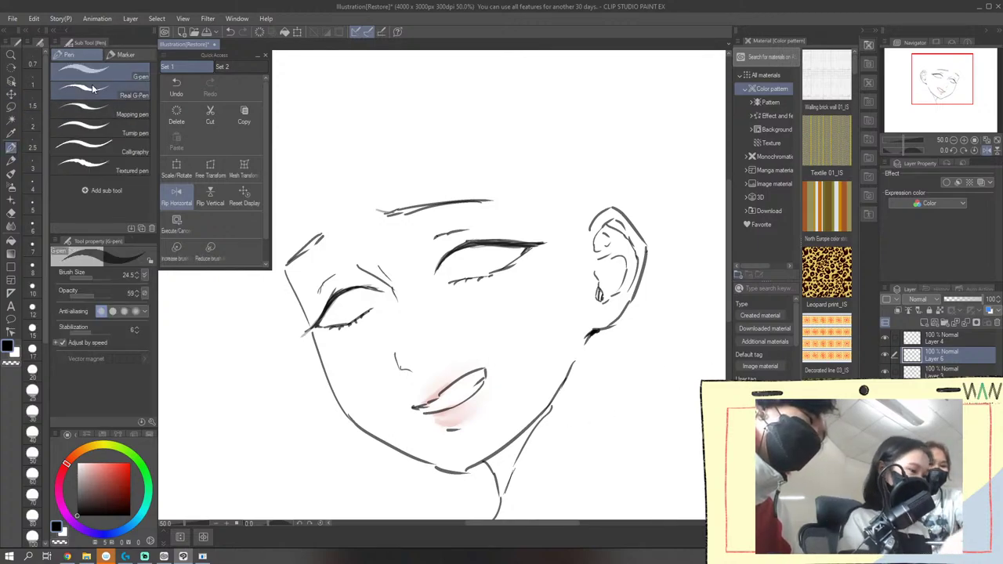
mouse_move(728, 306)
left_mouse_down()
mouse_move(728, 271)
mouse_move(728, 320)
left_mouse_up()
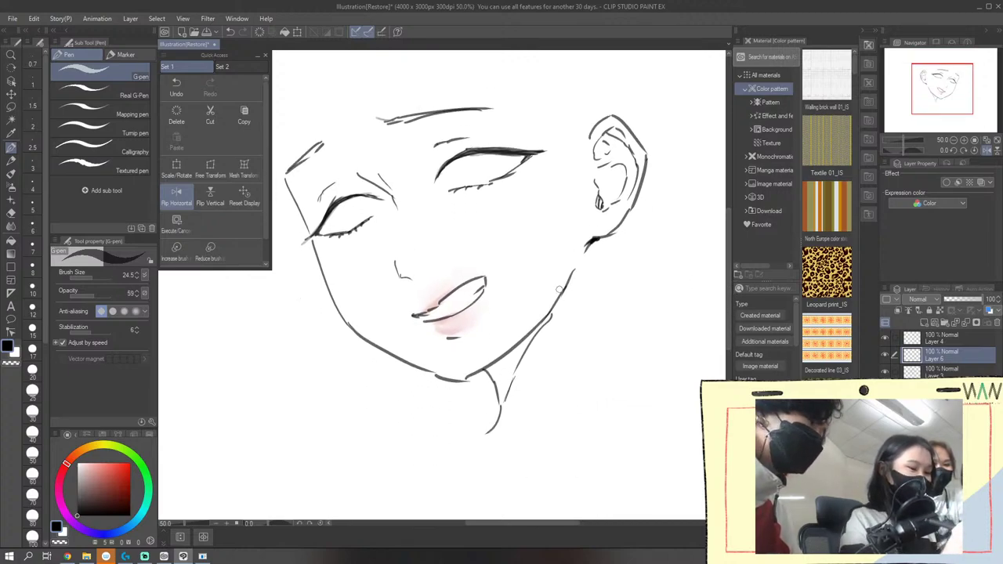
left_click_drag(610, 264, 566, 287)
left_click_drag(615, 229, 611, 300)
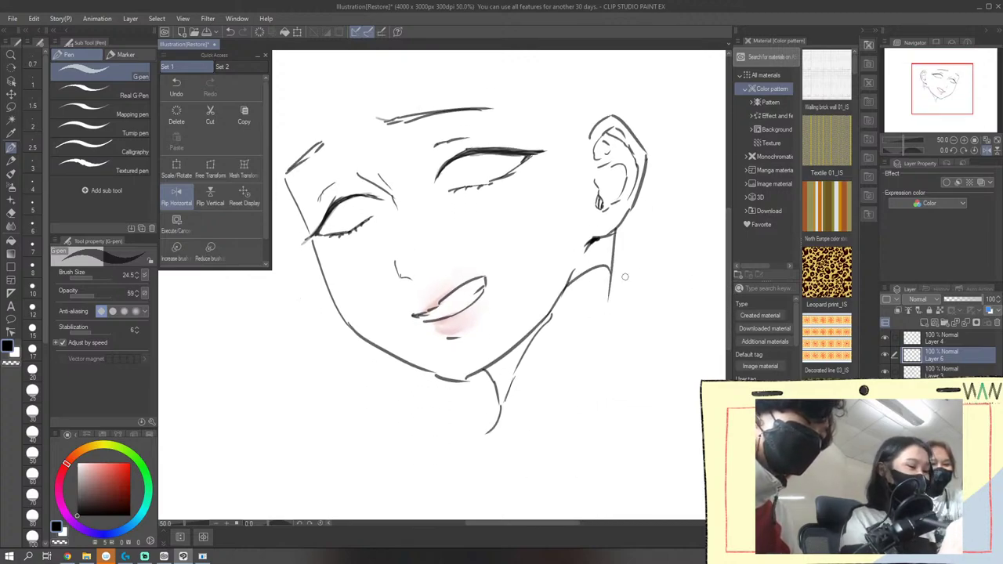
left_click_drag(728, 286, 727, 279)
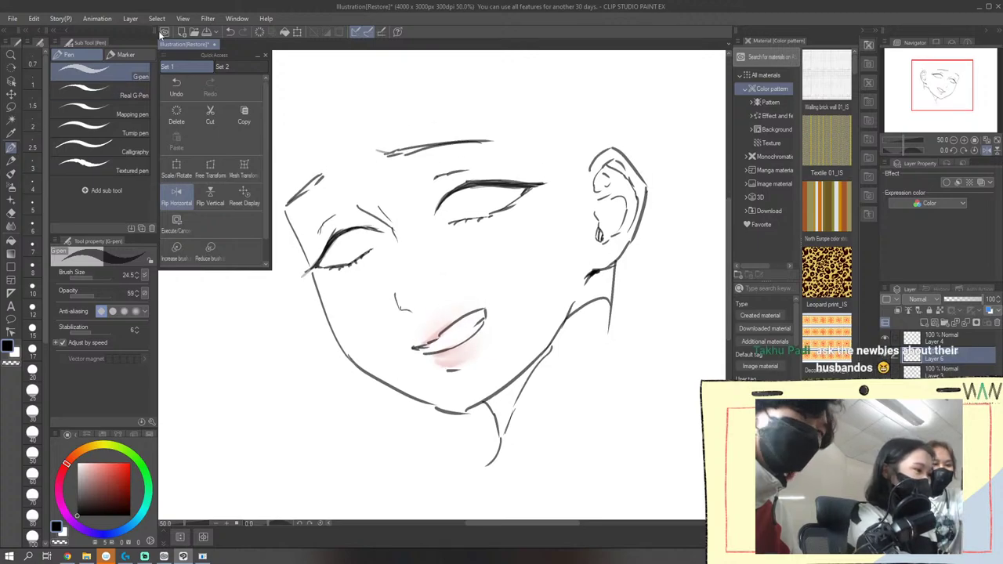
left_click(231, 33)
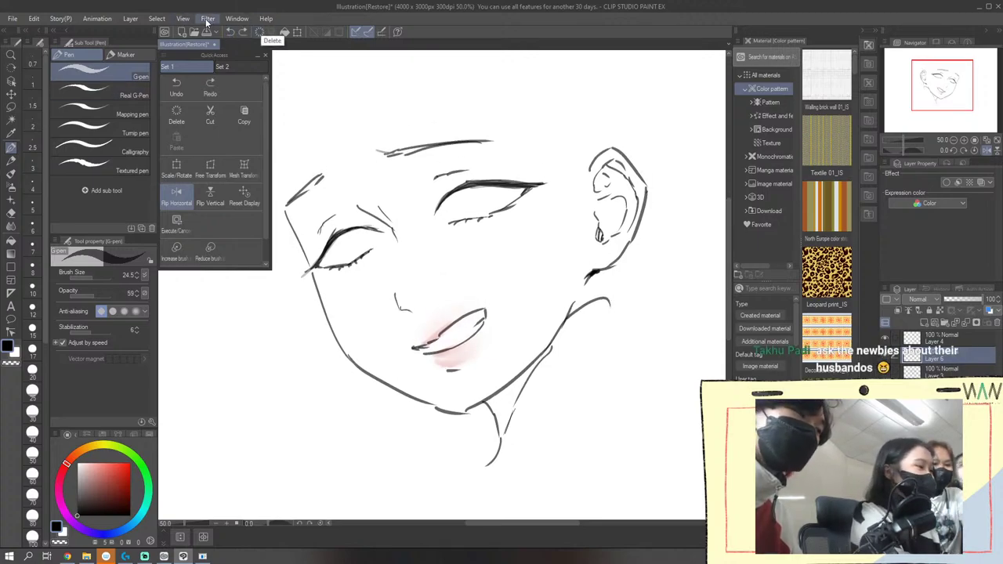
left_click(234, 32)
Sketch a slanted neck line with a short jaw curve below the ear, plus the collarbone and a long shoulder line
mouse_move(580, 300)
left_mouse_down()
mouse_move(607, 301)
mouse_move(591, 359)
left_mouse_up()
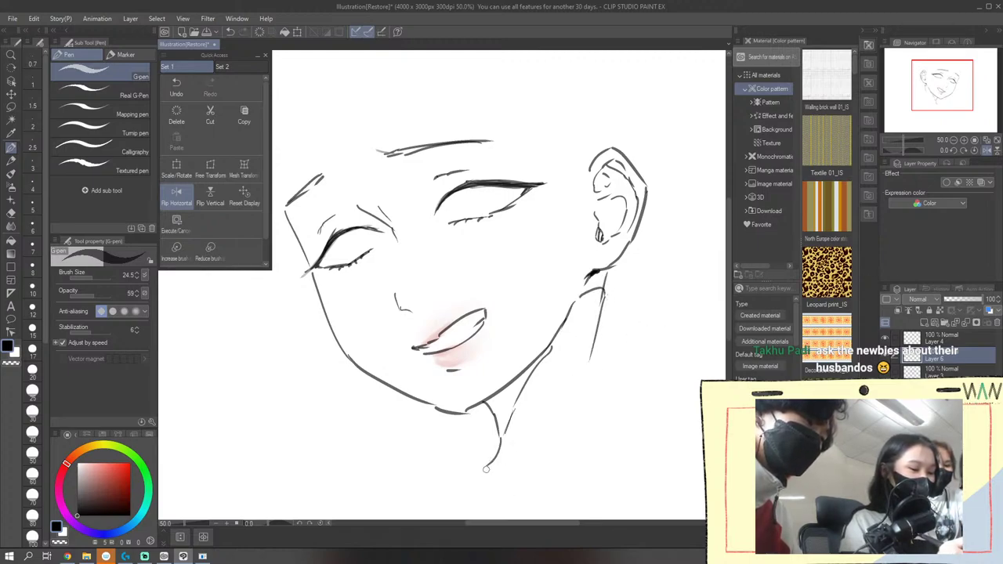
mouse_move(486, 469)
left_mouse_down()
mouse_move(487, 489)
mouse_move(533, 503)
mouse_move(656, 468)
left_mouse_up()
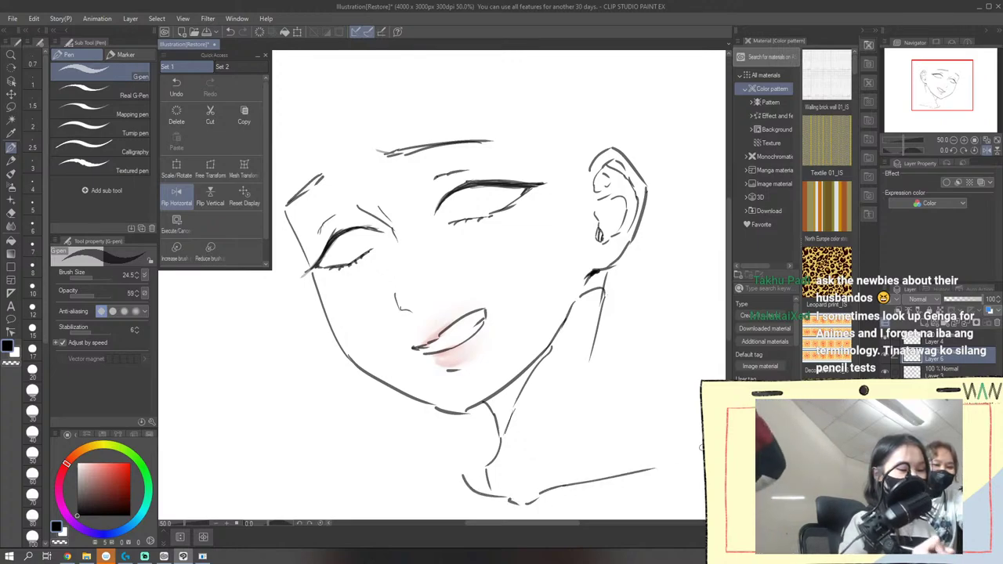
Try extending the back of the neck down to the shoulder line, and undo those strokes
left_click_drag(594, 480, 573, 441)
left_click_drag(590, 359, 576, 424)
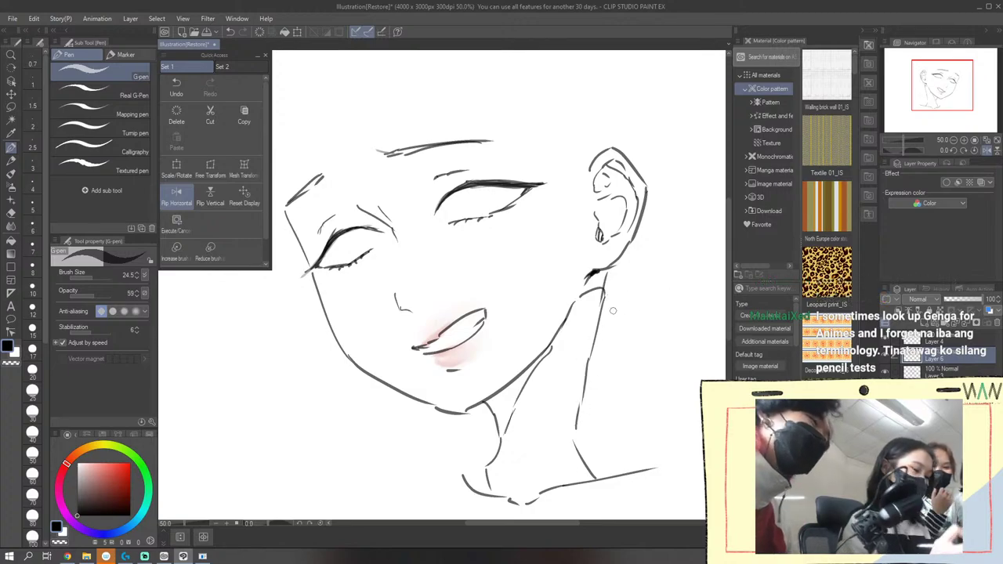
left_click(229, 32)
left_click(229, 32)
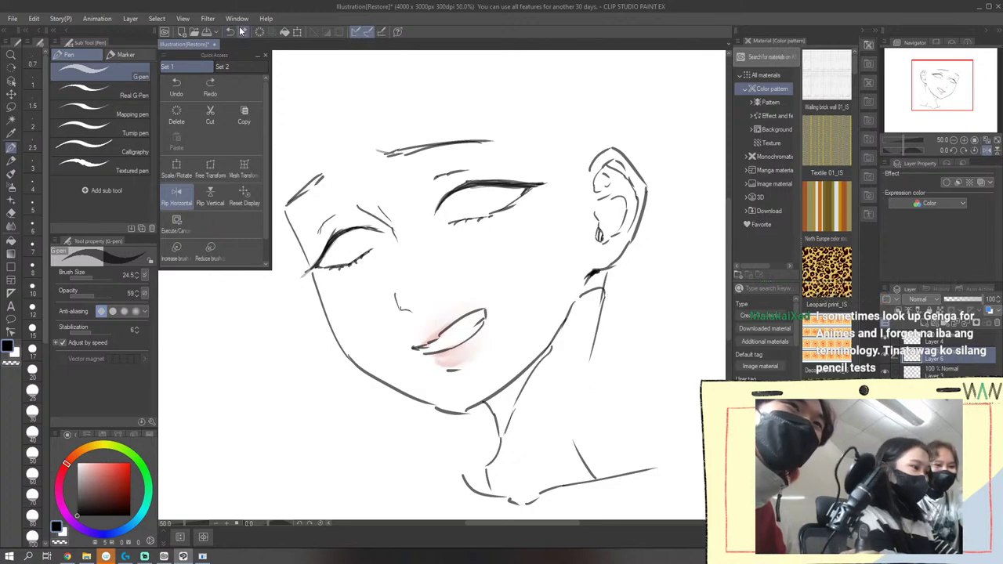
left_click(229, 32)
left_click(243, 32)
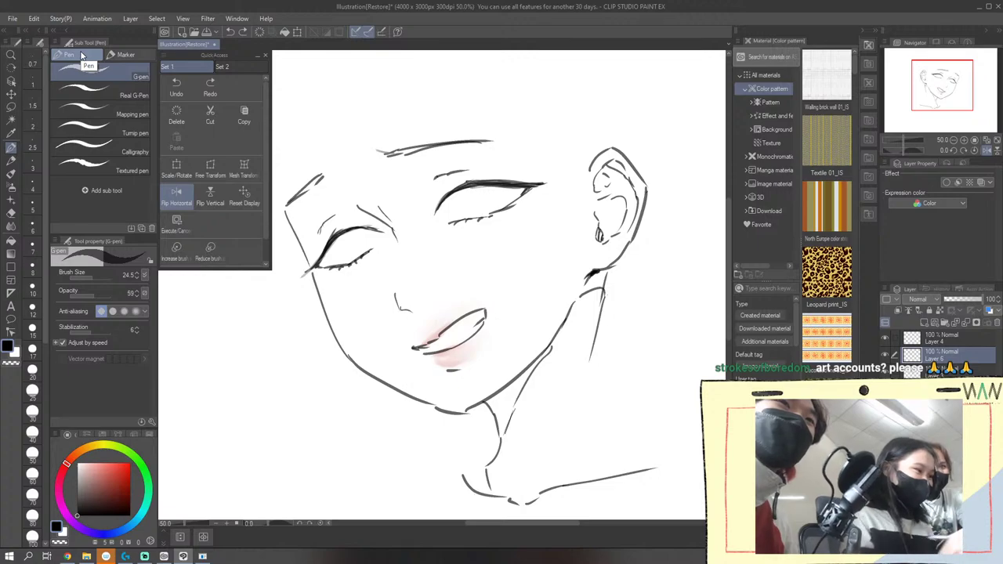
Erase the neck line and the small jaw curve below the ear with the Hard eraser
left_click(11, 188)
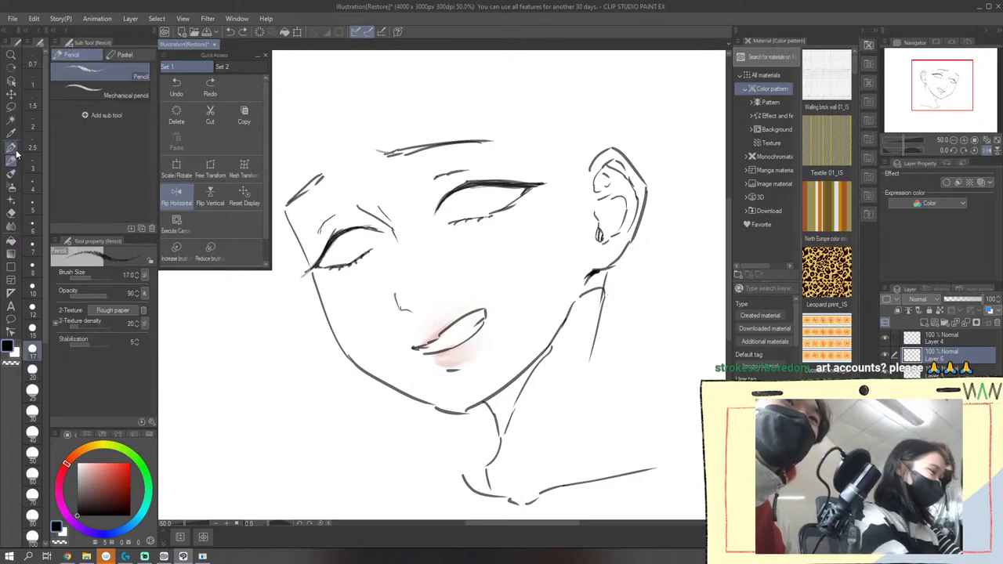
left_click(12, 214)
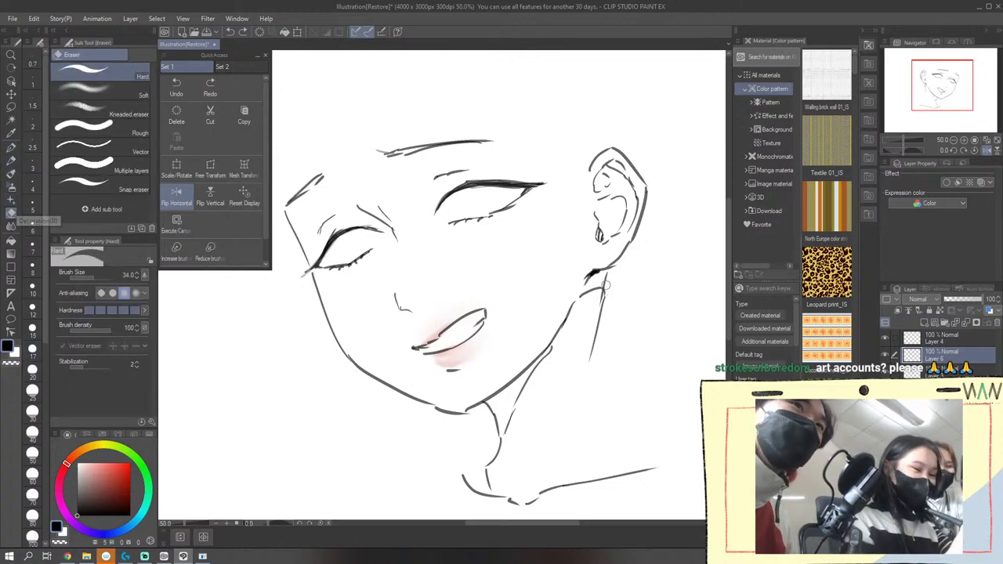
mouse_move(602, 295)
left_mouse_down()
mouse_move(585, 366)
mouse_move(596, 341)
left_mouse_up()
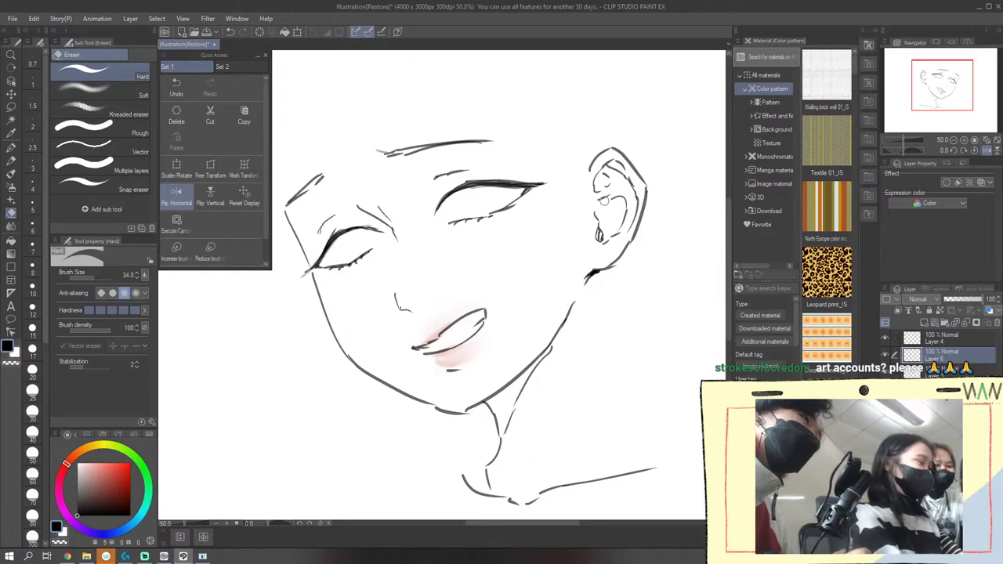
Redraw the neck with the G-pen as a slanted line from the earlobe to the collarbone, adding a small hooked curve behind the jaw
left_click(12, 146)
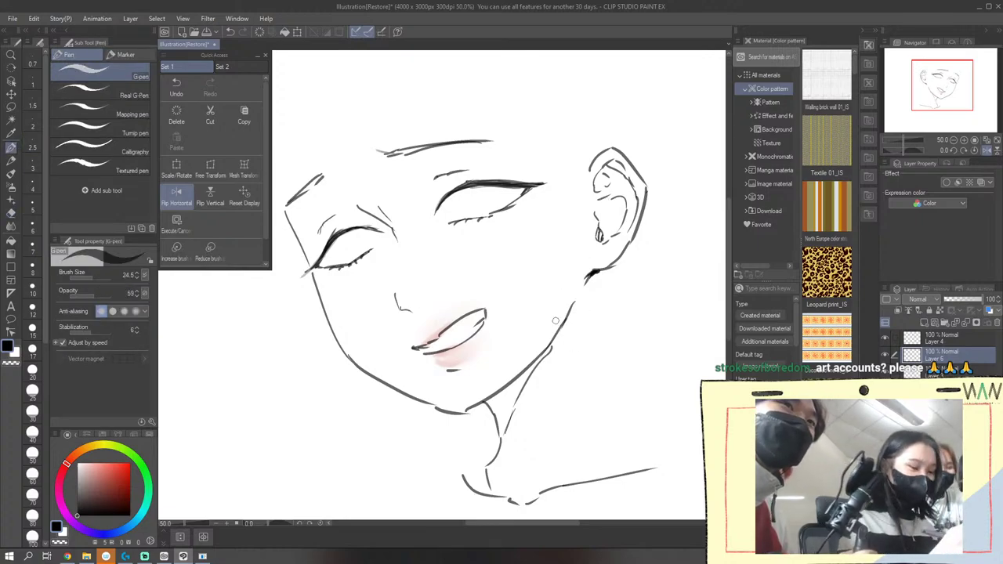
left_click_drag(546, 468, 582, 369)
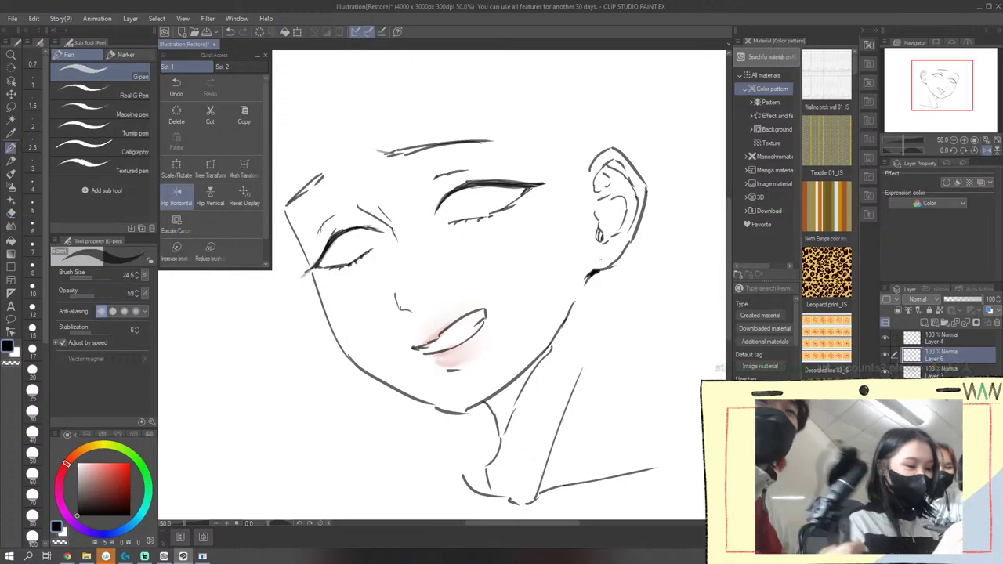
mouse_move(600, 273)
left_mouse_down()
mouse_move(570, 326)
mouse_move(575, 392)
left_mouse_up()
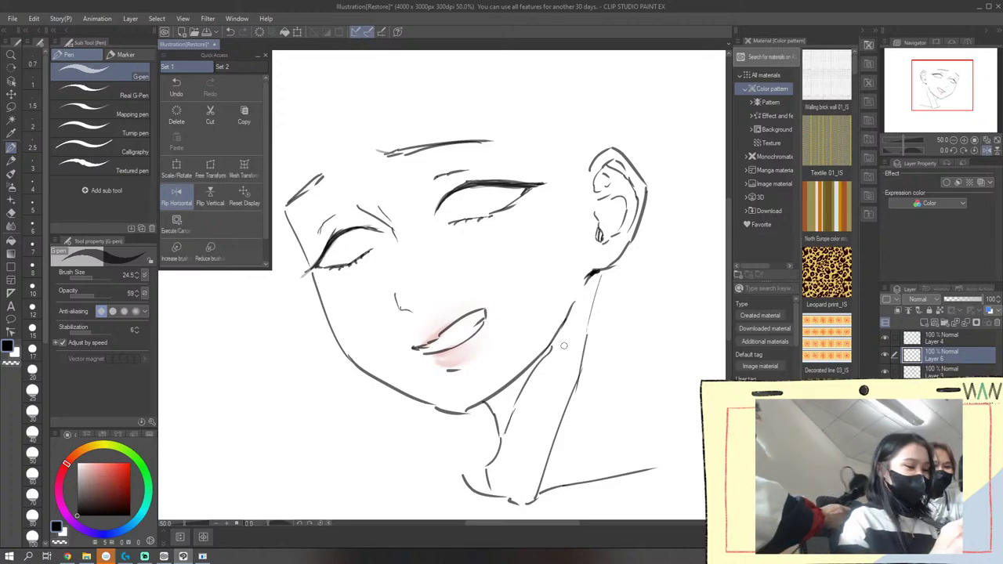
key("ctrl+z")
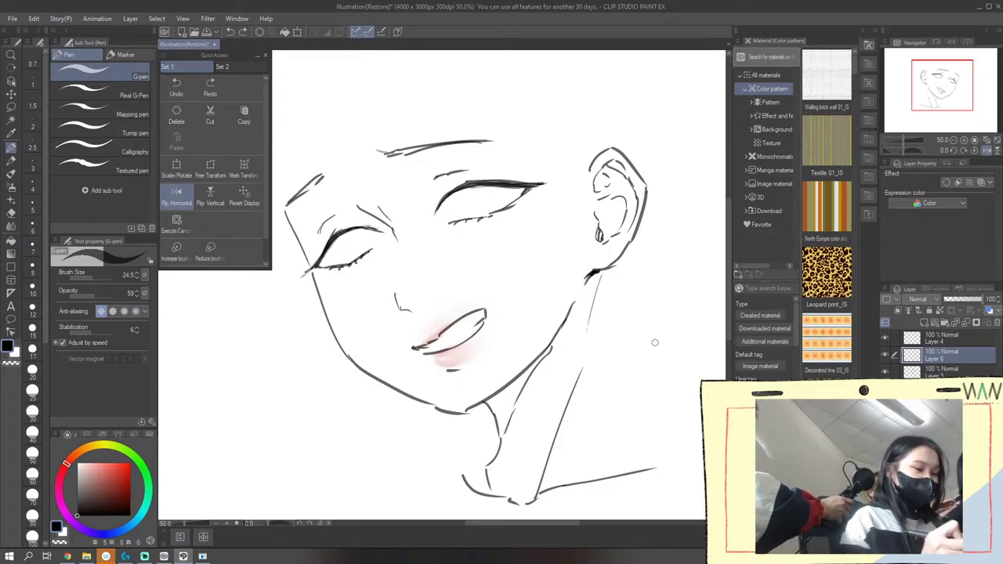
left_click_drag(587, 322, 552, 445)
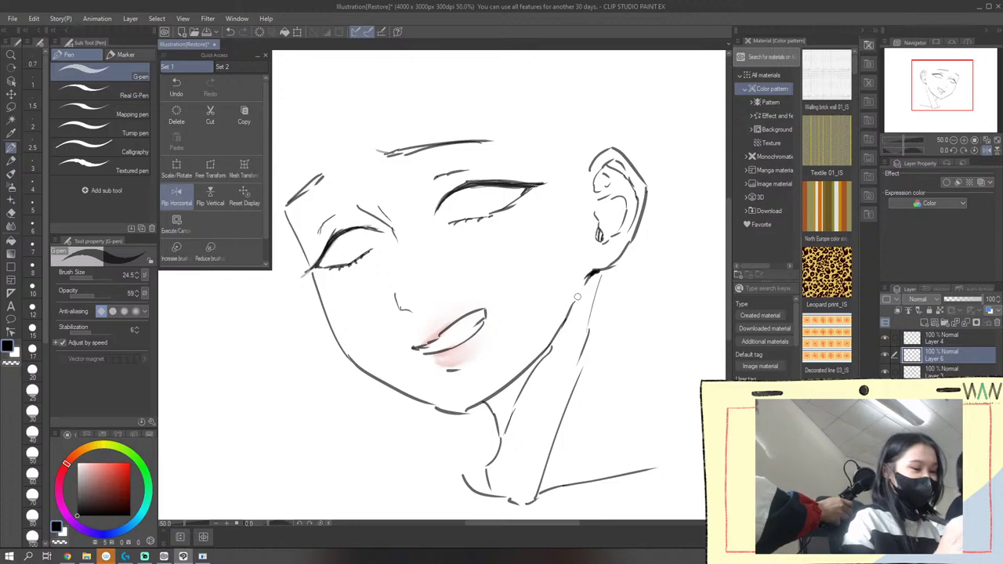
mouse_move(568, 326)
left_mouse_down()
mouse_move(557, 343)
mouse_move(575, 367)
left_mouse_up()
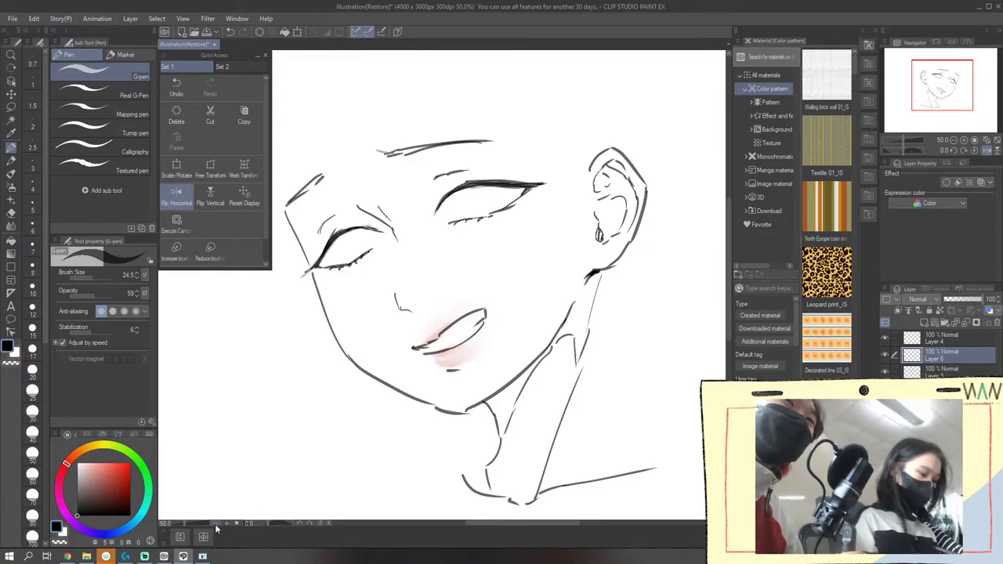
Erase the long shoulder line extending from the base of the neck, working at 25% zoom
left_click(218, 524)
left_click(231, 523)
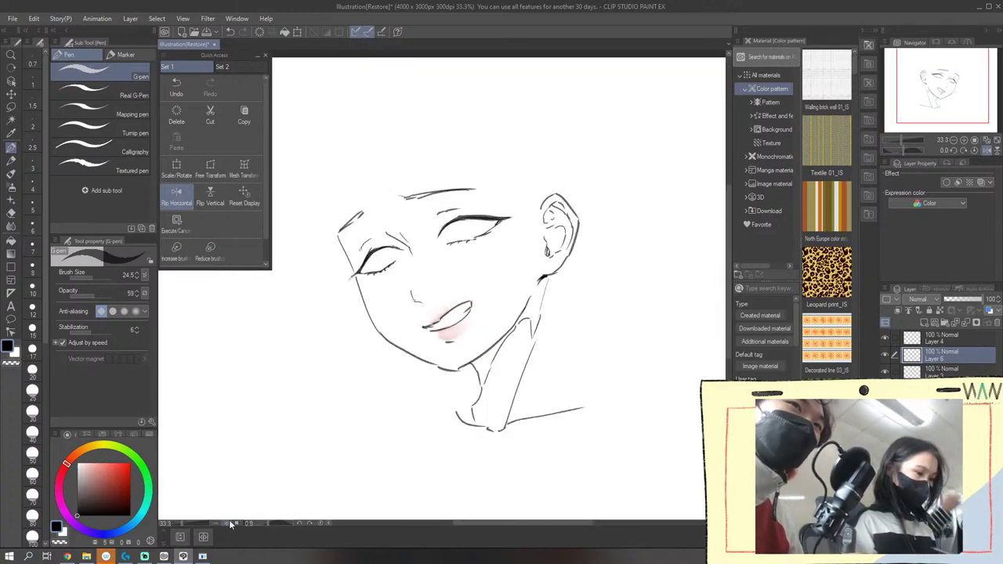
left_click(223, 524)
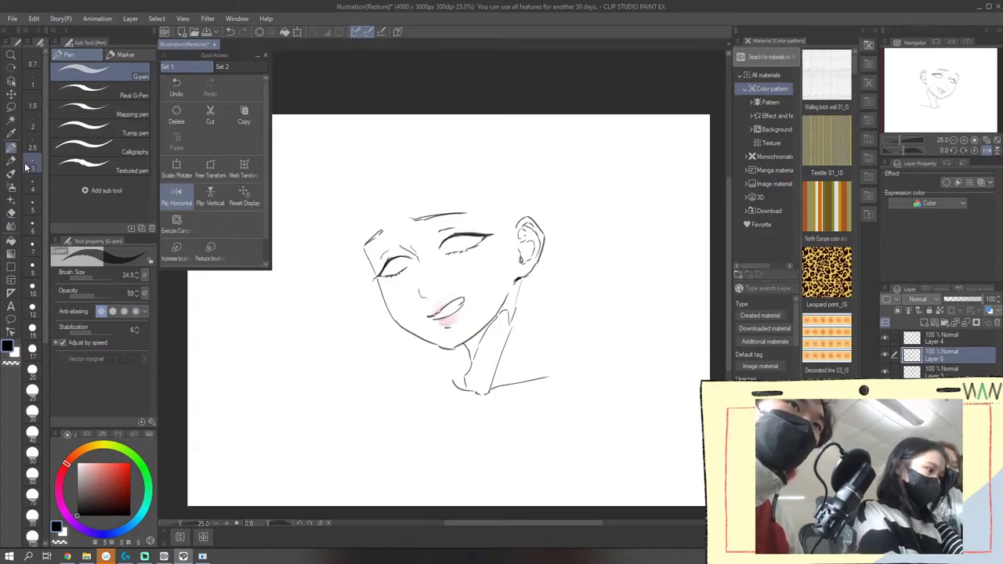
key("e")
left_click_drag(541, 379, 494, 389)
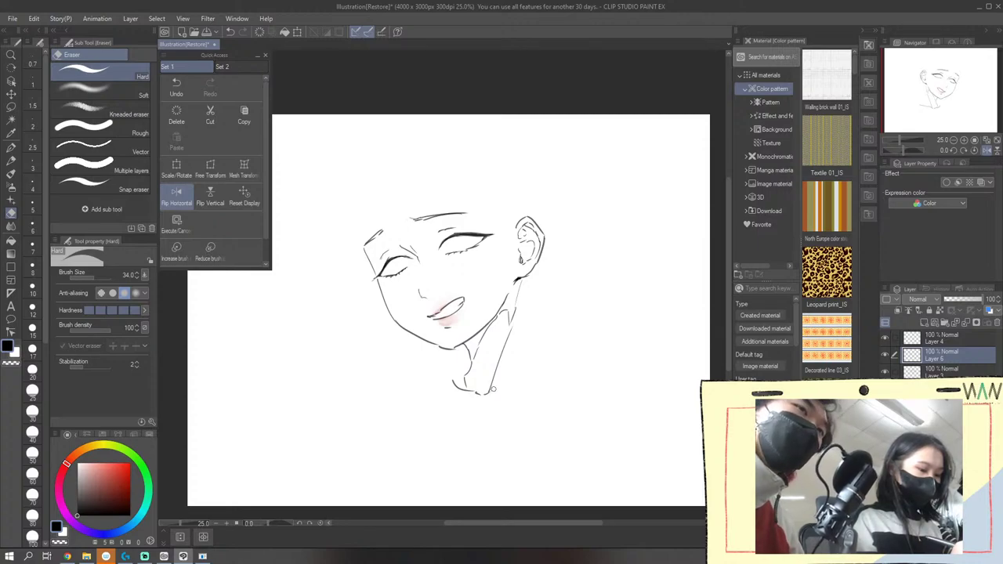
Sketch a short shoulder line at the front of the neck beside the collarbone with the G-pen, undoing unsatisfactory attempts
left_click(12, 148)
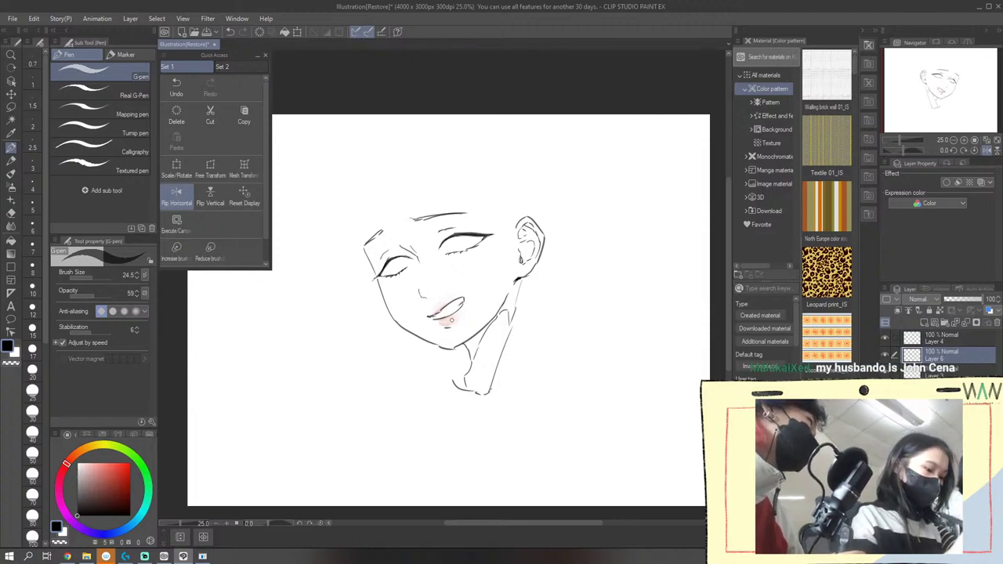
left_click_drag(445, 377, 462, 357)
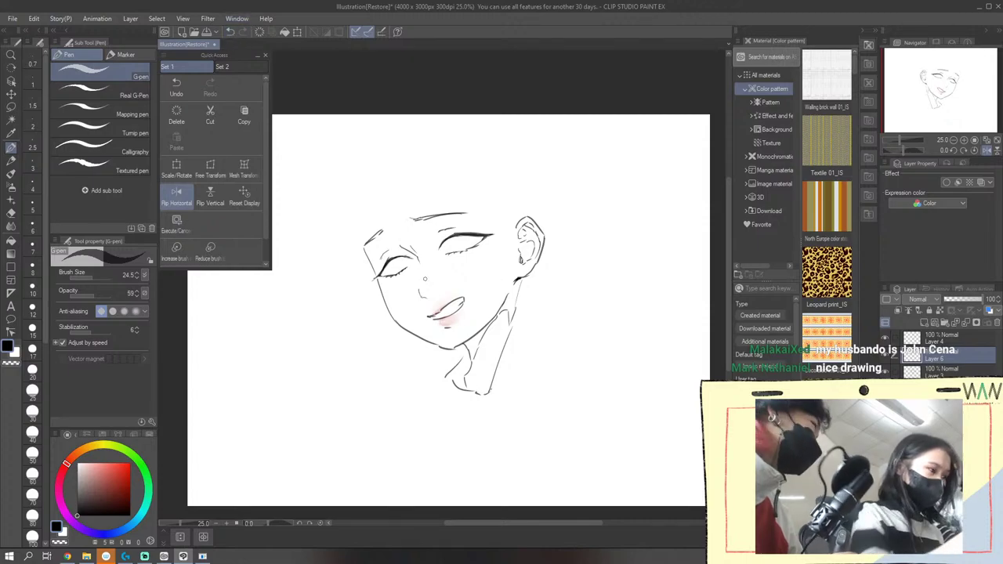
left_click(229, 31)
mouse_move(441, 375)
left_mouse_down()
mouse_move(453, 377)
mouse_move(466, 350)
left_mouse_up()
left_click(230, 31)
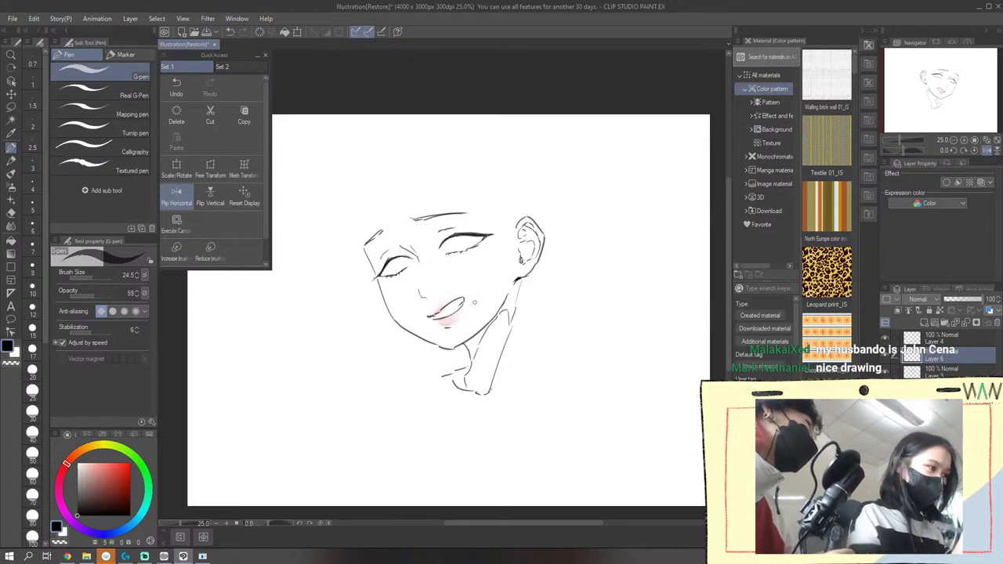
Replace the last small pen stroke on the neck below the chin, and move the floating Quick Access palette clear of the face
left_click(230, 32)
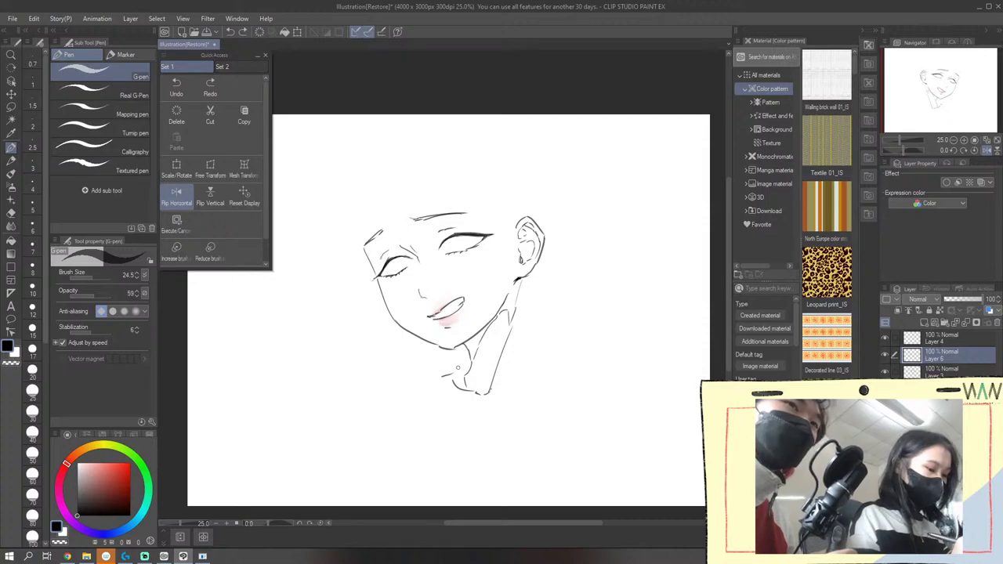
left_click_drag(458, 366, 456, 371)
left_click_drag(232, 55, 670, 306)
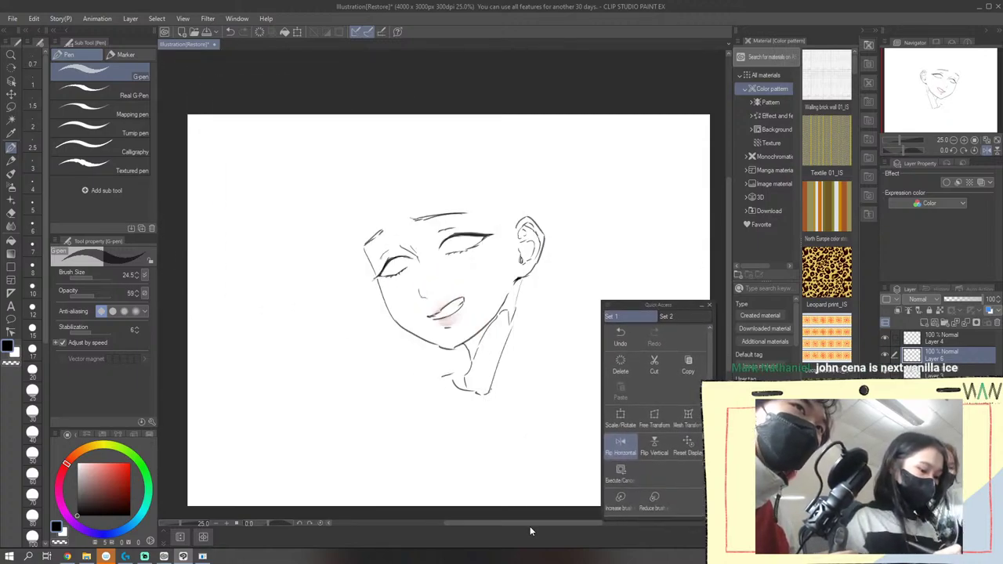
scroll(542, 523, "right", 3)
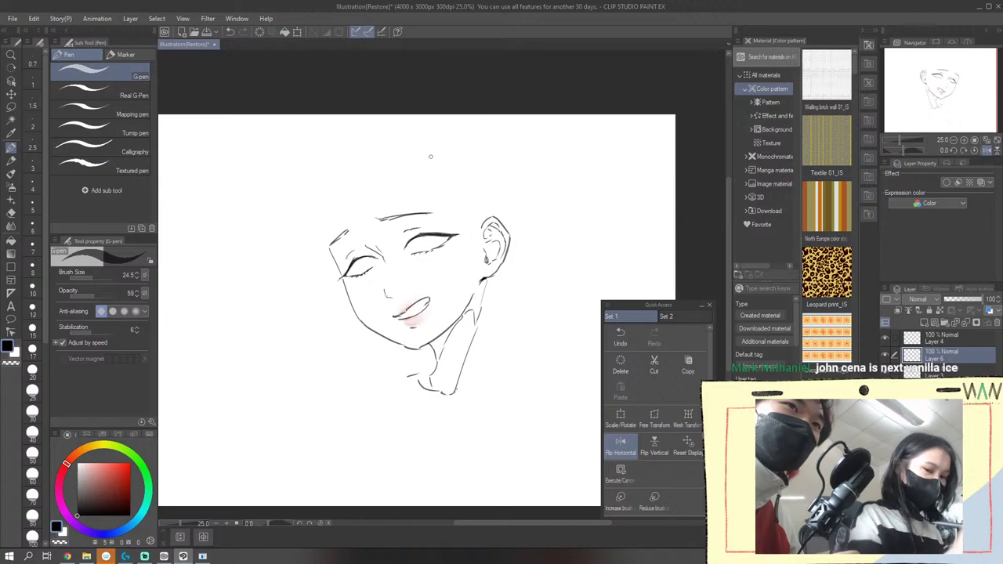
Toggle Layer 6's visibility off and on, and add a new layer above Layer 4
left_click(884, 355)
left_click(885, 356)
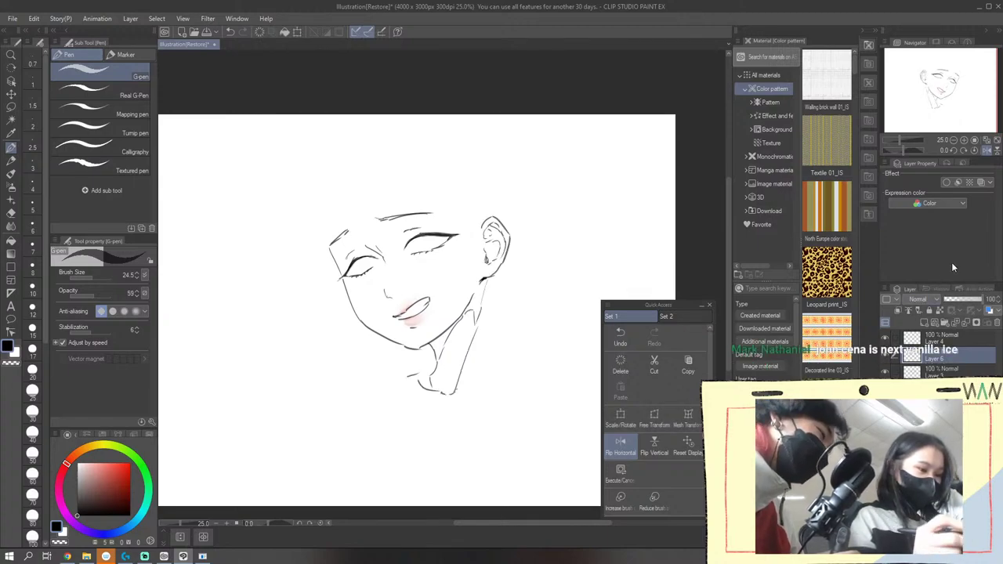
left_click(944, 339)
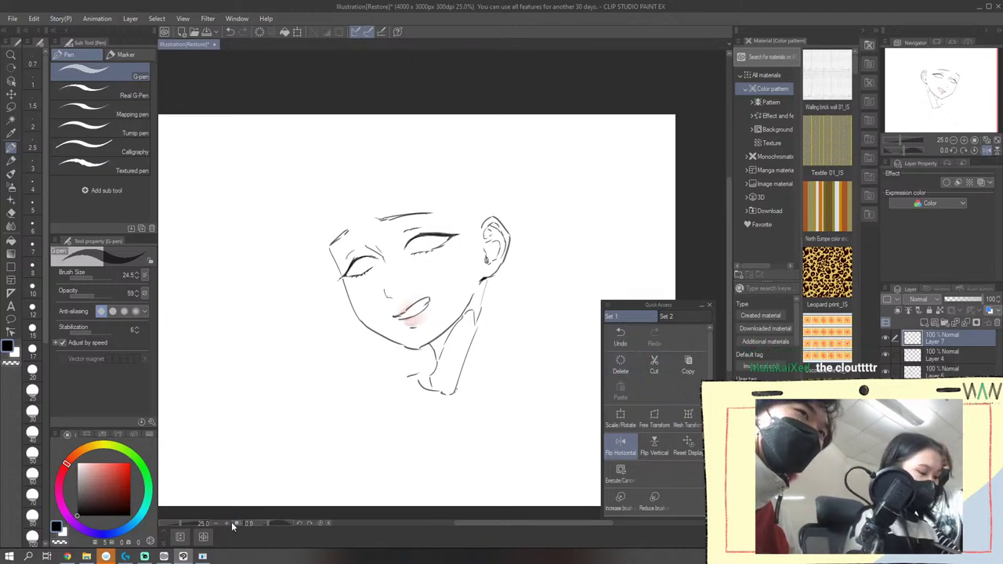
Draw round irises inside both eyes with the G-pen on the new layer at 33.3% zoom, adding a small mark on the cheek
left_click(232, 524)
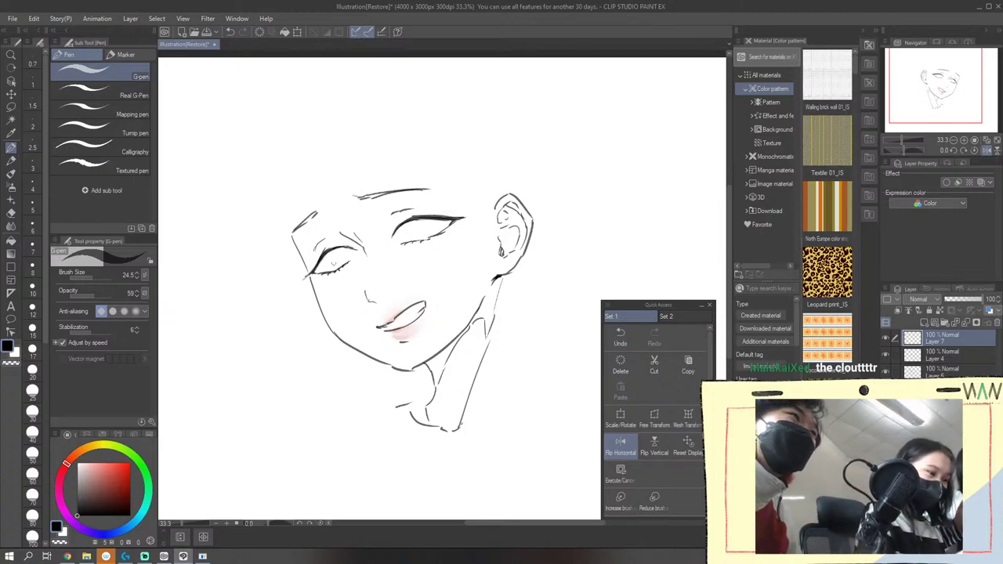
left_click_drag(322, 265, 338, 256)
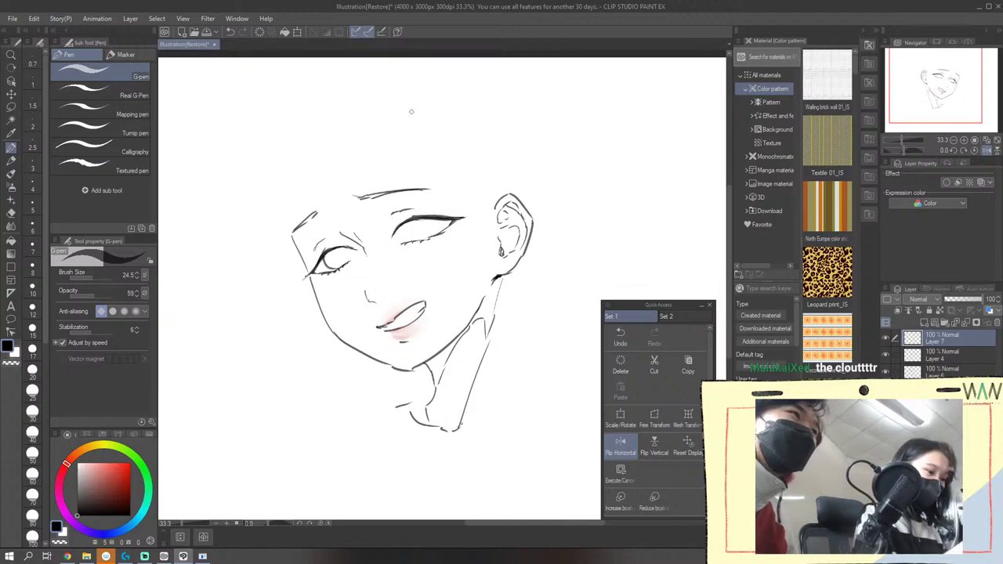
key("ctrl+z")
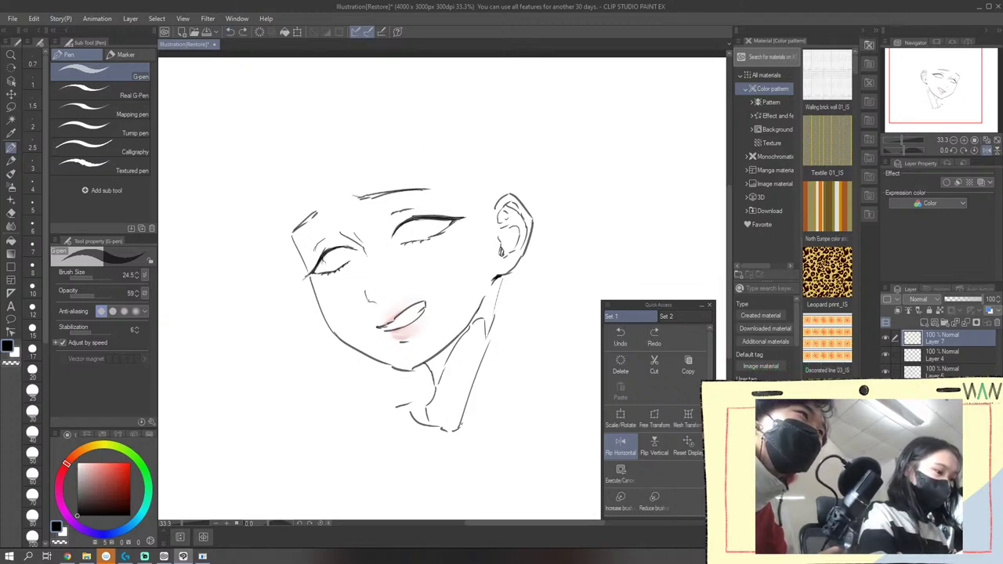
key("ctrl+y")
left_click_drag(341, 249, 341, 268)
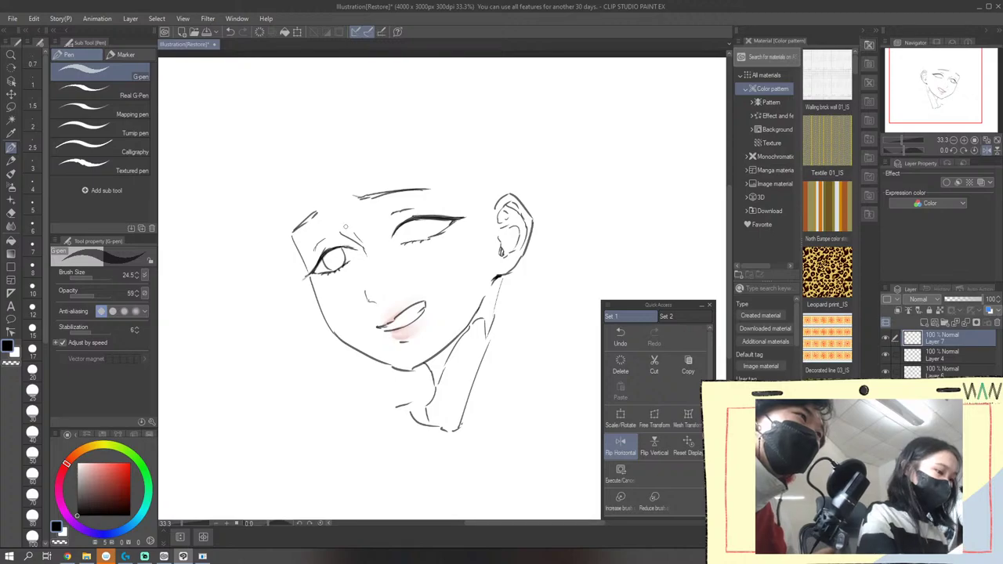
mouse_move(398, 223)
left_mouse_down()
mouse_move(402, 243)
mouse_move(420, 242)
mouse_move(425, 220)
left_mouse_up()
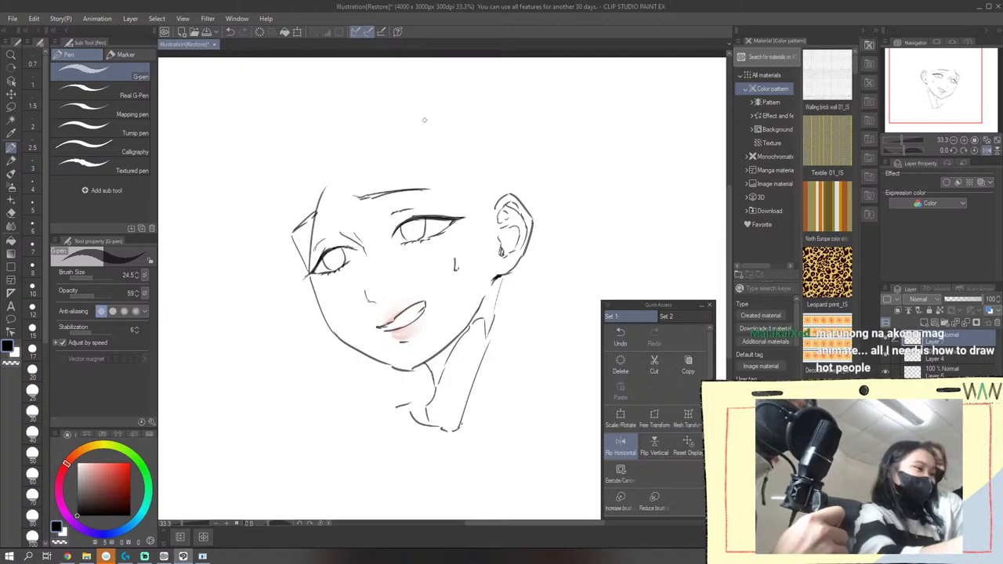
left_click(230, 31)
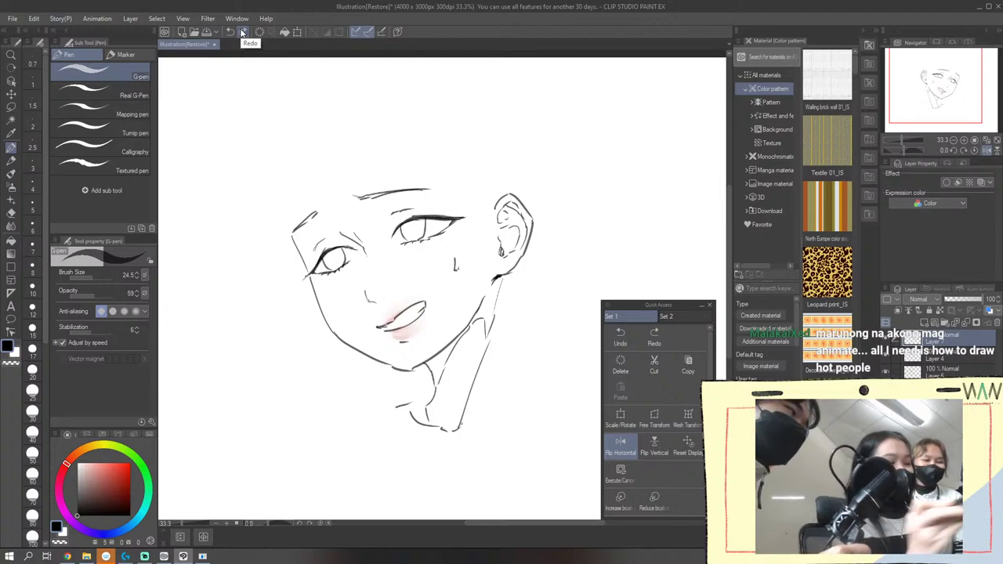
left_click(240, 30)
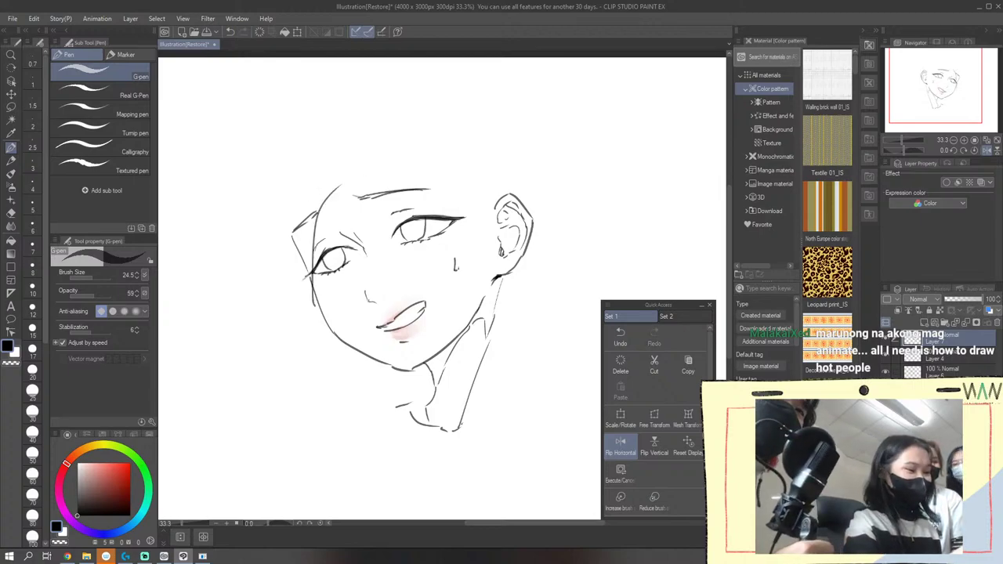
left_click(229, 32)
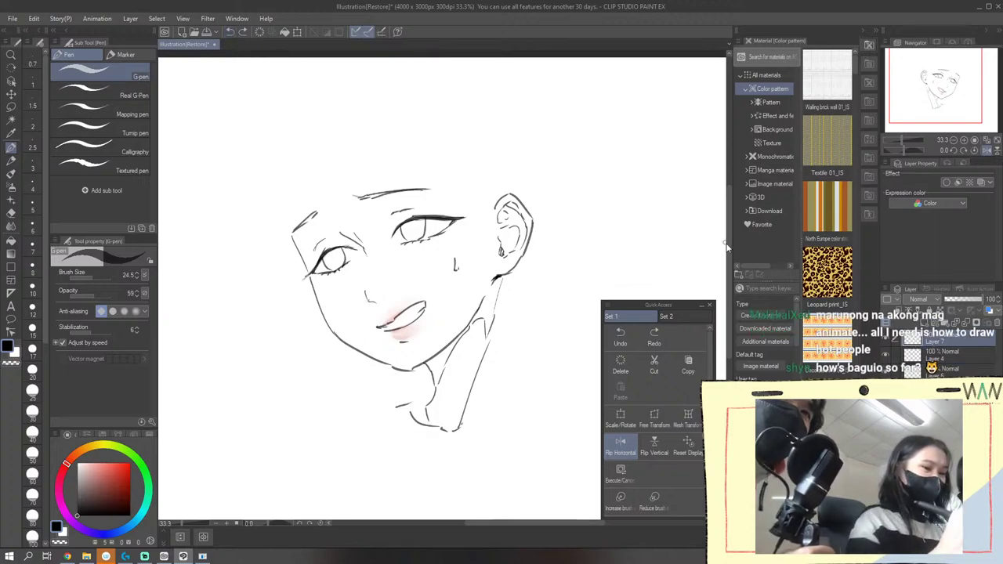
Flip the canvas view horizontally and thicken the upper lash line at the outer corner of the far eye
scroll(727, 228, "up", 4)
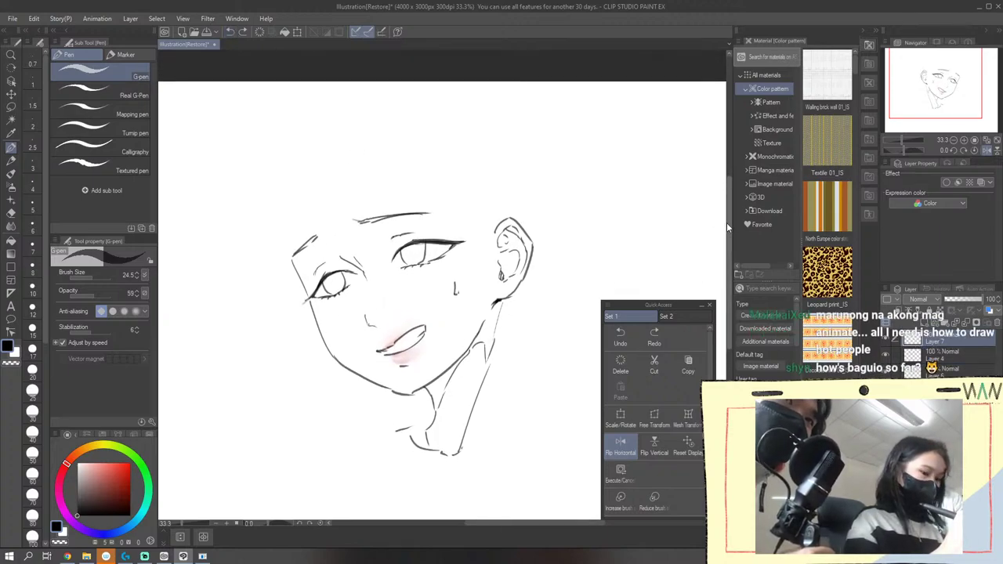
left_click(619, 443)
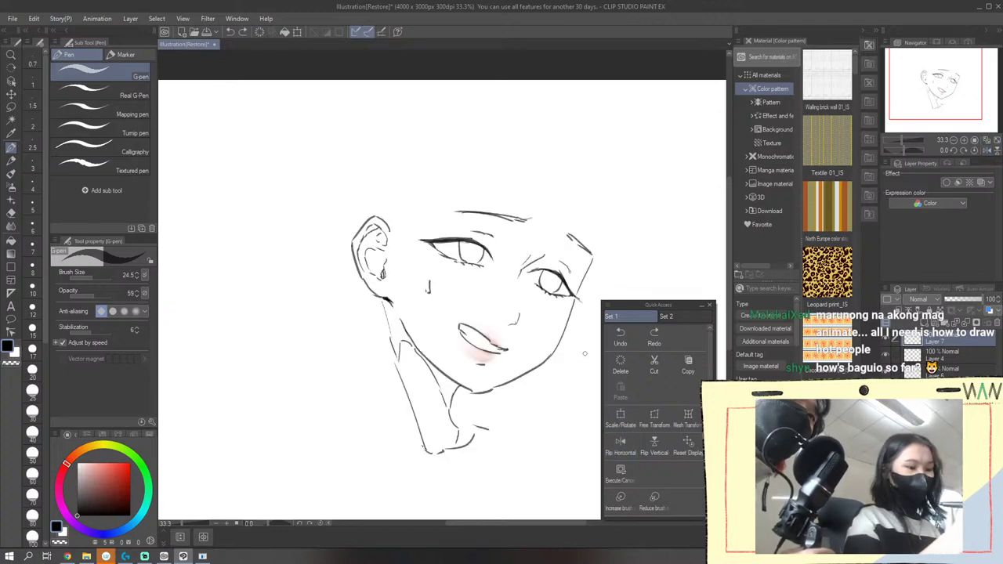
left_click_drag(565, 282, 572, 295)
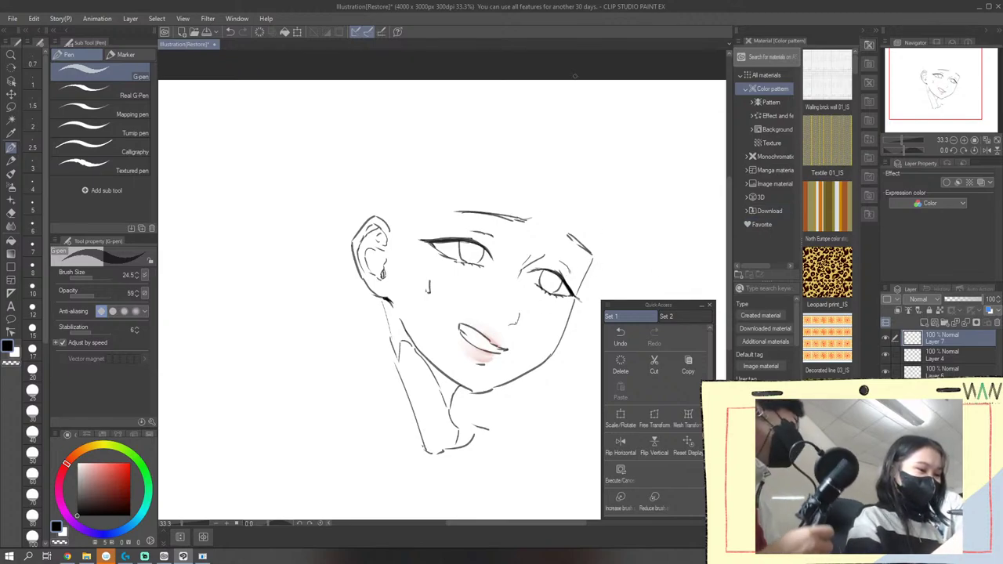
Draw several thin, curved hair strands between the ear and the near eye, replacing the first long attempt
left_click_drag(387, 201, 407, 289)
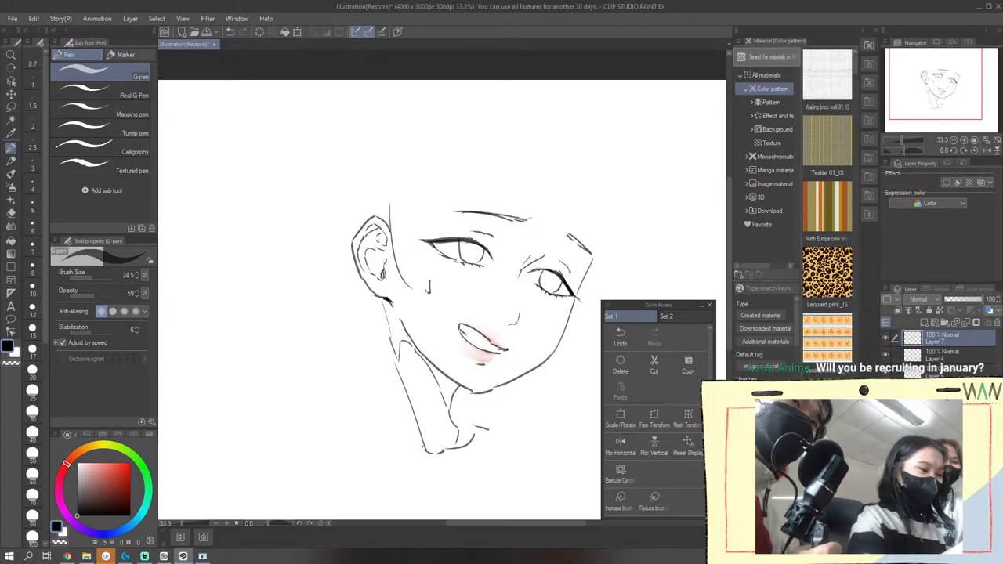
key("ctrl+z")
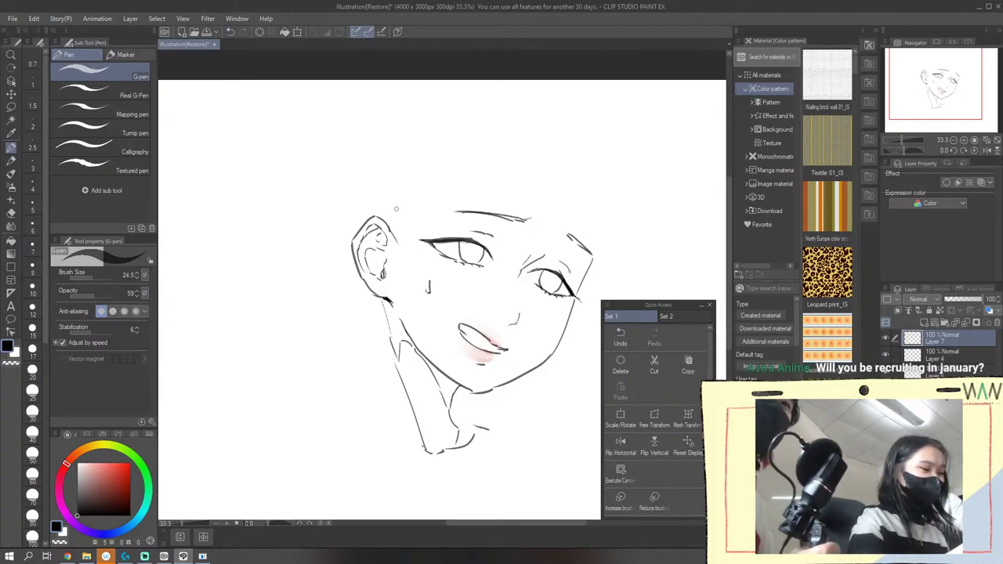
left_click_drag(401, 202, 407, 276)
left_click_drag(415, 216, 410, 275)
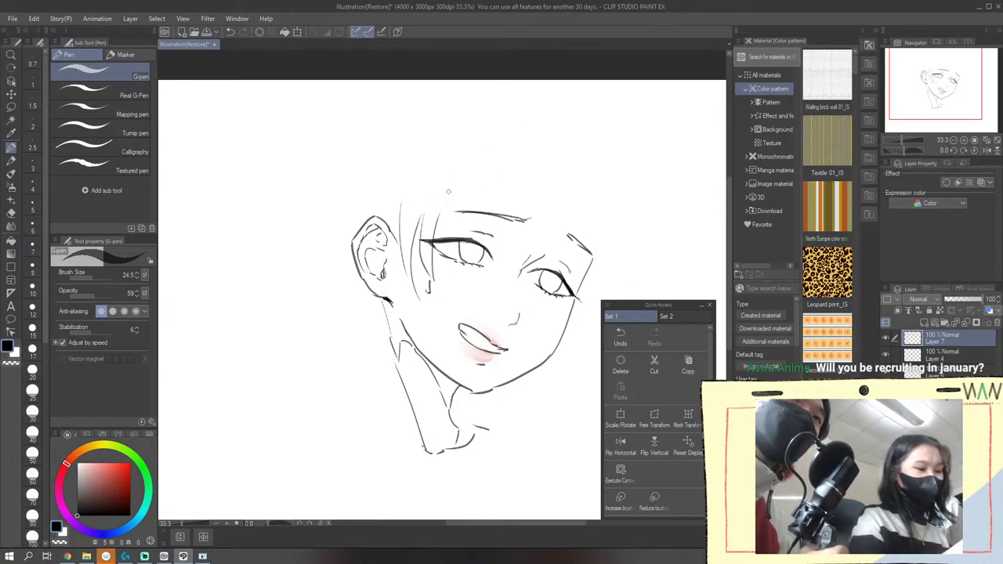
Draw the near-side fringe edge as a long curve from the temple up to the parting, with short strokes at its tip
left_click_drag(497, 150, 500, 156)
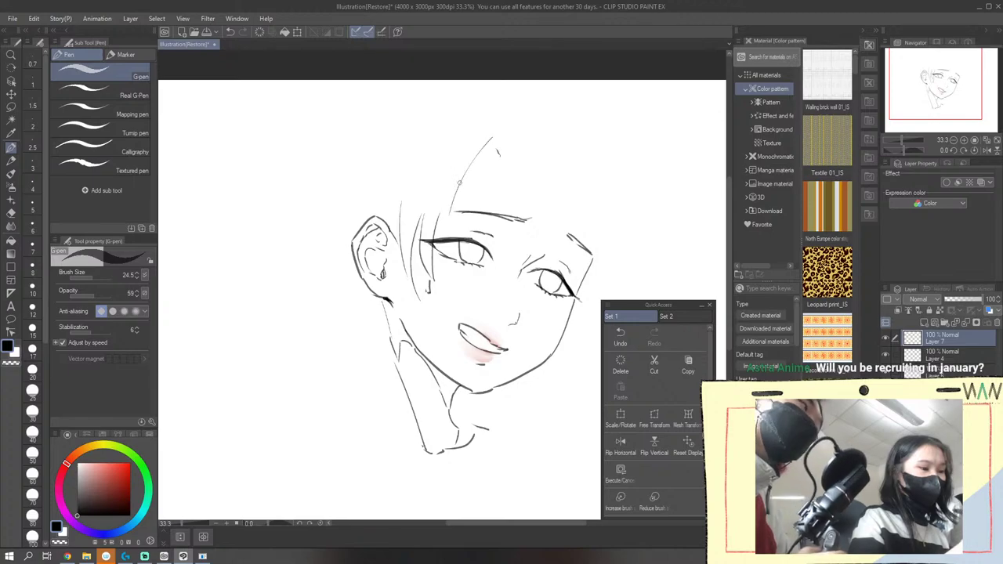
left_click(229, 32)
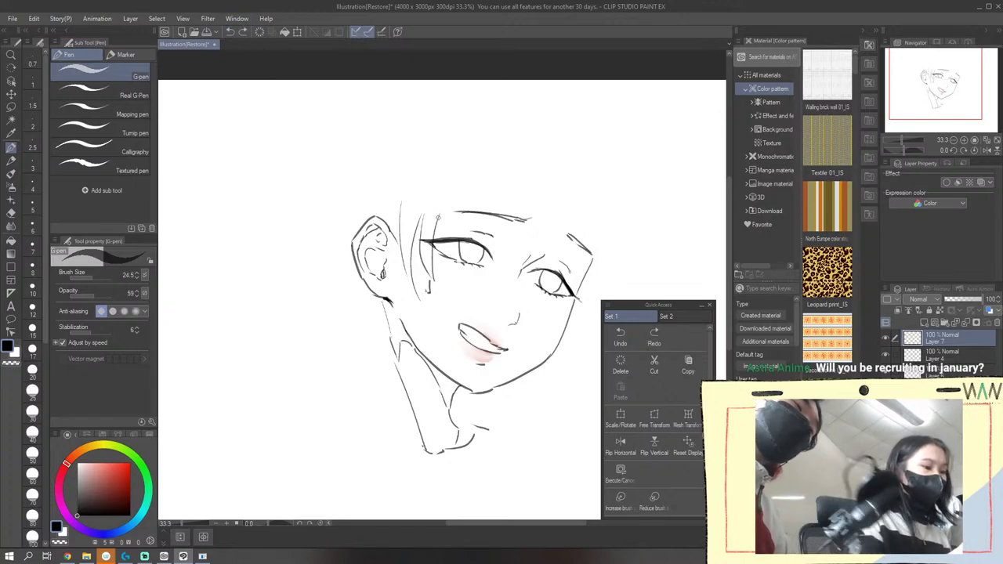
left_click_drag(437, 219, 499, 148)
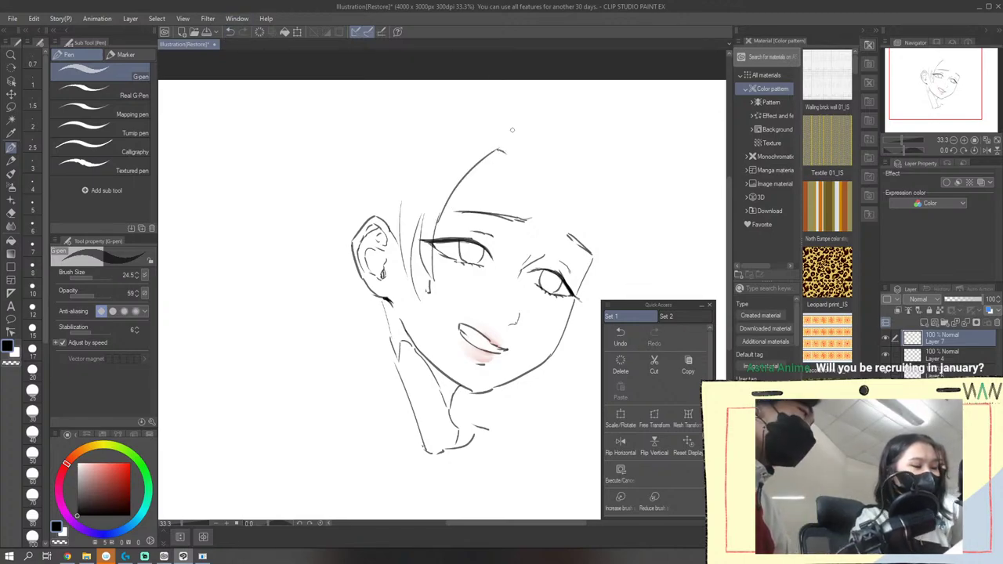
left_click_drag(498, 149, 514, 152)
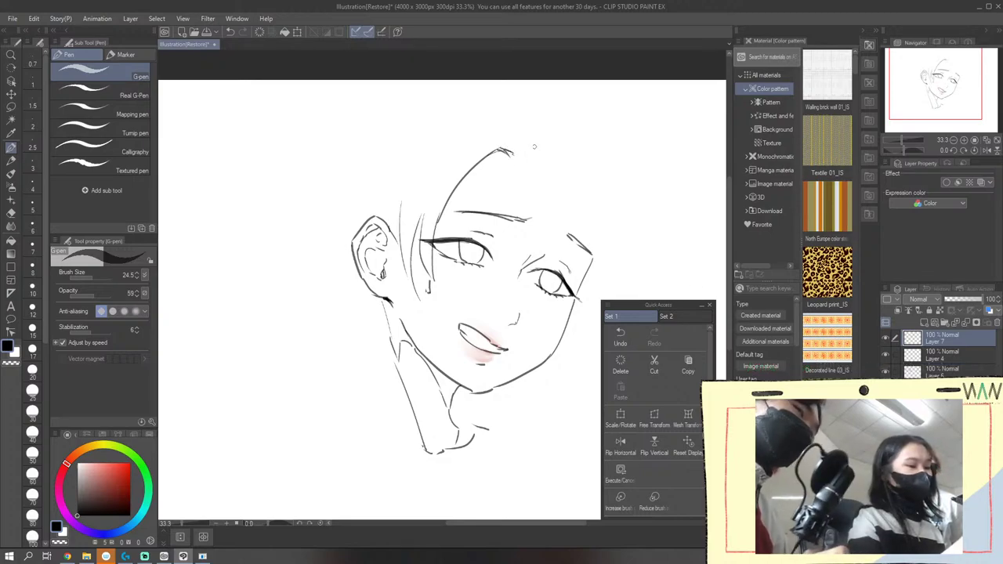
Draw a short arc starting the fringe on the far side of the parting, undoing the longer downward strands
left_click_drag(537, 151, 554, 183)
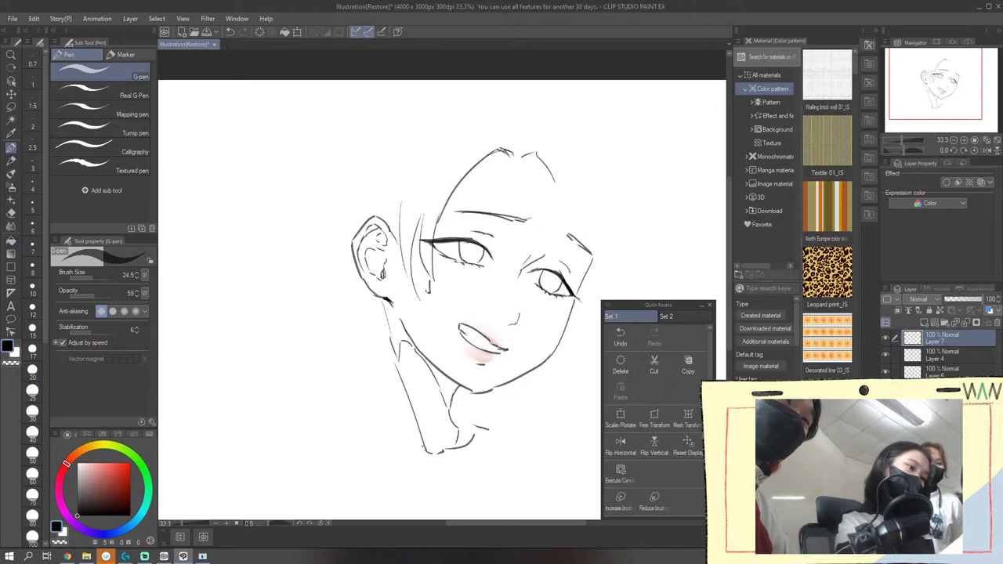
key("ctrl+z")
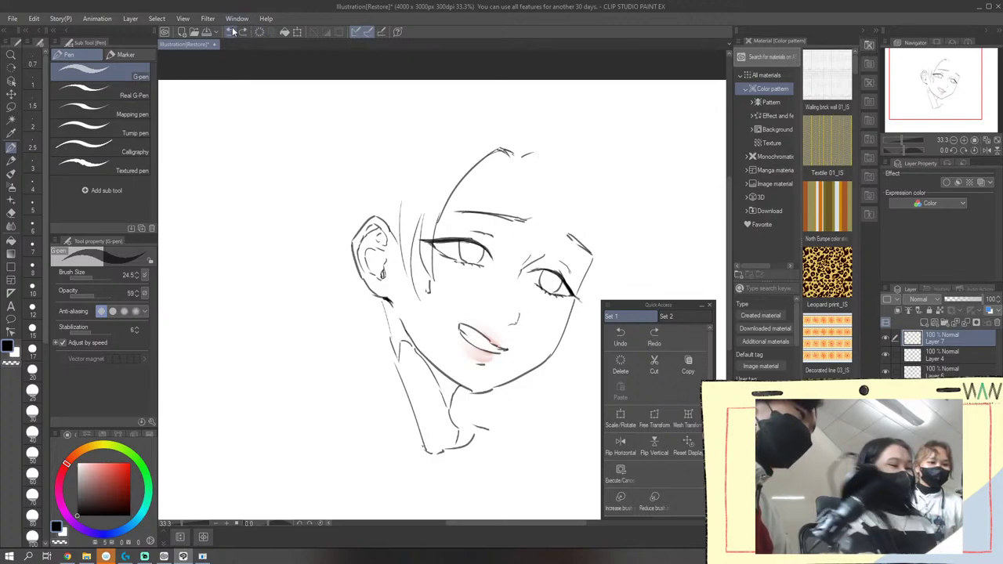
mouse_move(537, 151)
left_mouse_down()
mouse_move(563, 183)
mouse_move(583, 257)
left_mouse_up()
left_click(230, 31)
left_click(230, 32)
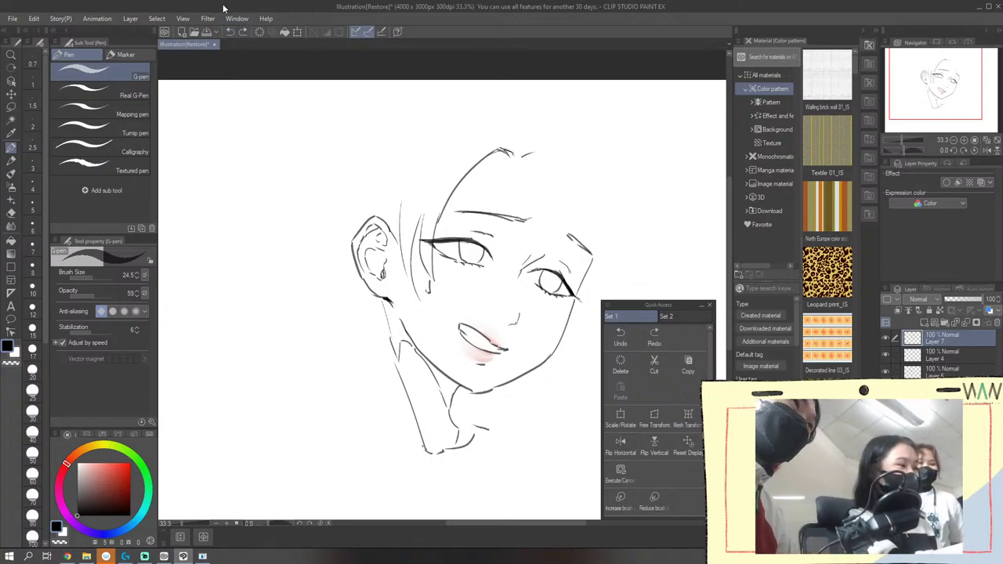
mouse_move(528, 147)
left_mouse_down()
mouse_move(546, 156)
mouse_move(568, 236)
left_mouse_up()
left_click(231, 32)
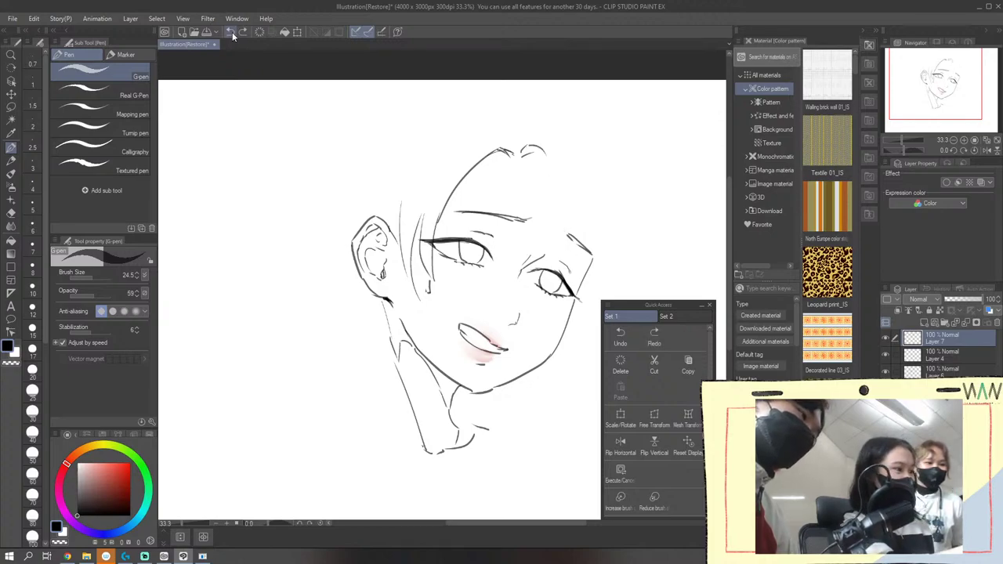
left_click_drag(546, 156, 595, 298)
left_click(231, 32)
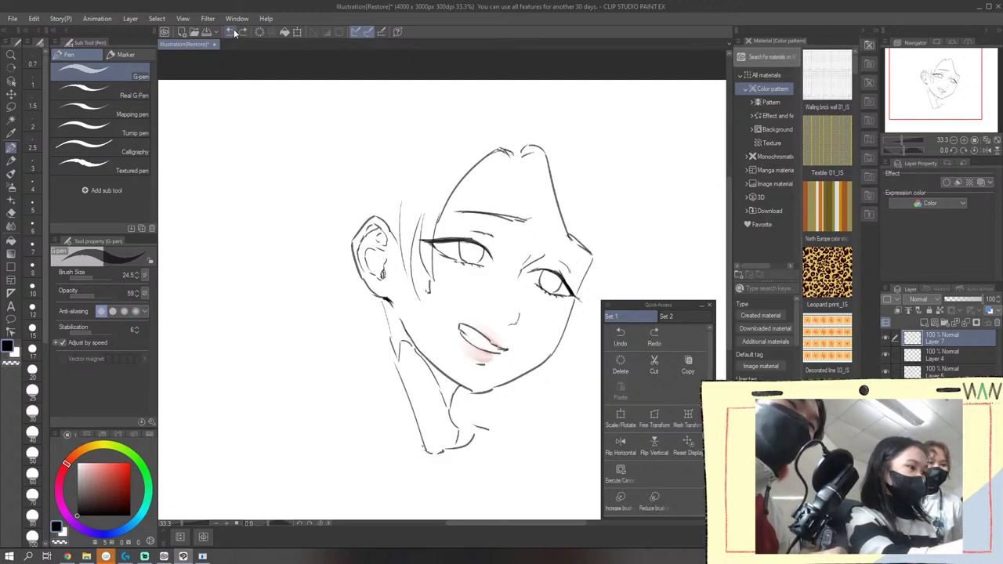
left_click(231, 32)
mouse_move(543, 157)
left_mouse_down()
mouse_move(555, 221)
mouse_move(522, 277)
mouse_move(578, 207)
mouse_move(566, 249)
left_mouse_up()
left_click_drag(585, 215, 570, 281)
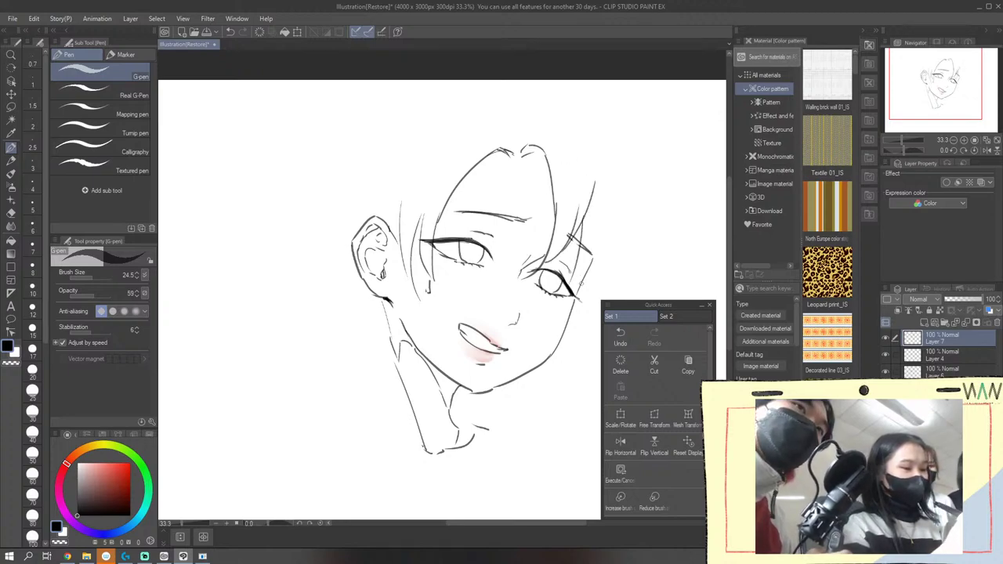
key("ctrl+z")
key("ctrl+z")
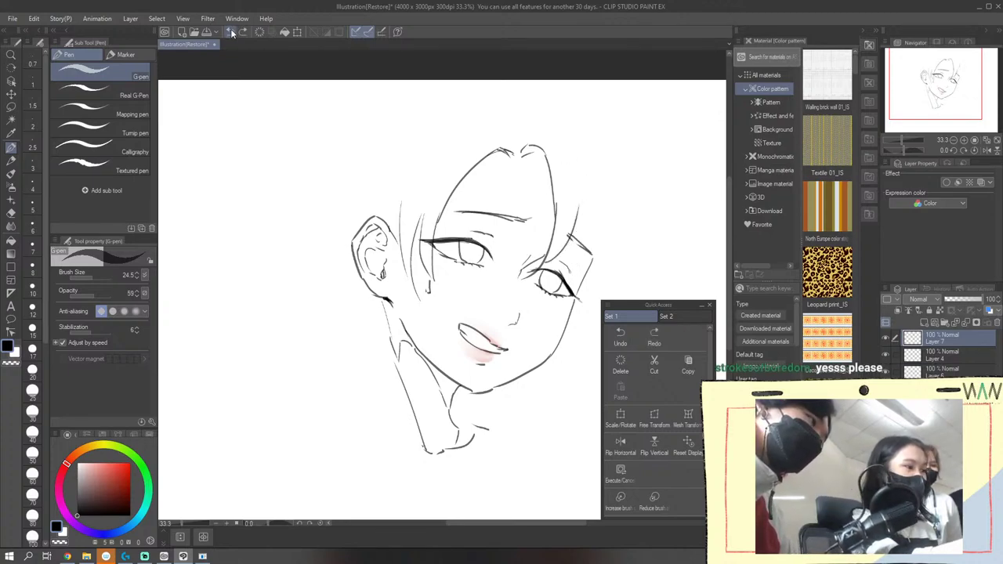
mouse_move(574, 235)
left_mouse_down()
mouse_move(584, 205)
mouse_move(576, 286)
left_mouse_up()
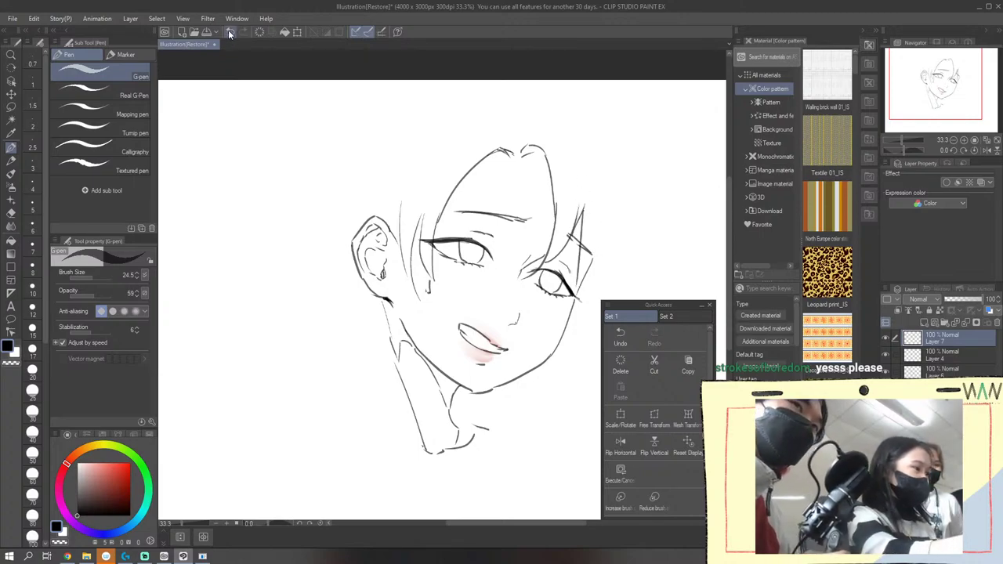
key("ctrl+z")
left_click_drag(583, 217, 578, 247)
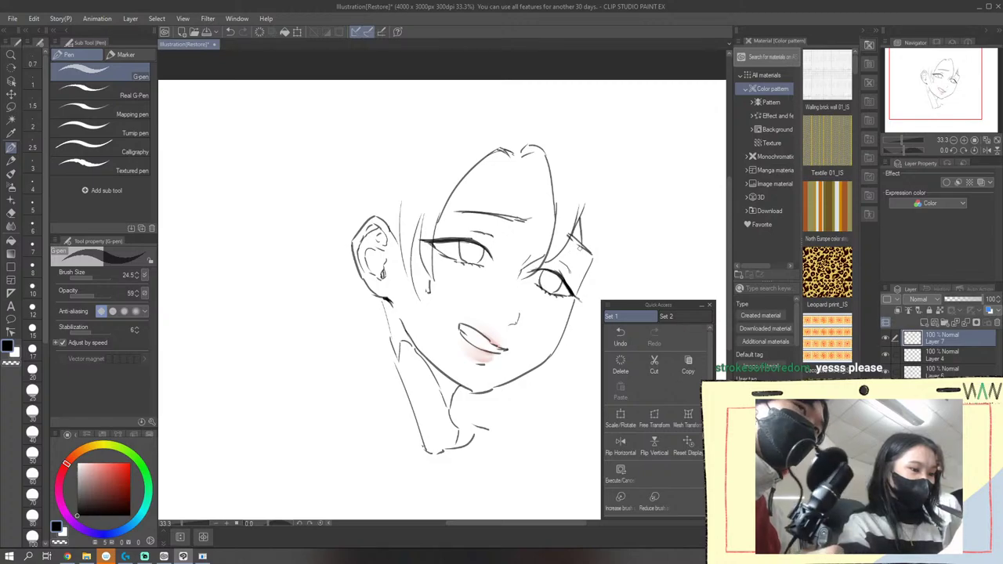
left_click_drag(584, 246, 580, 314)
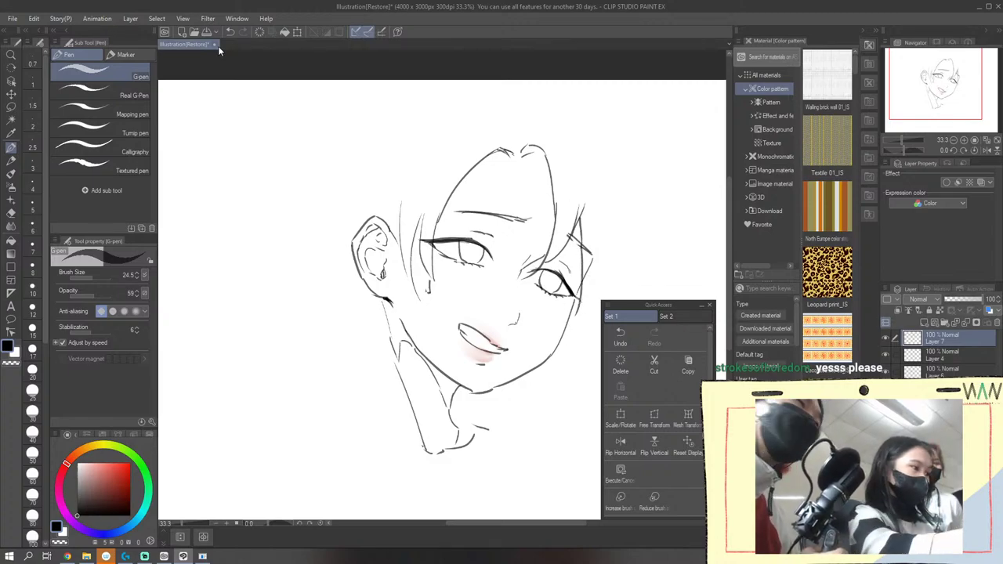
left_click(230, 31)
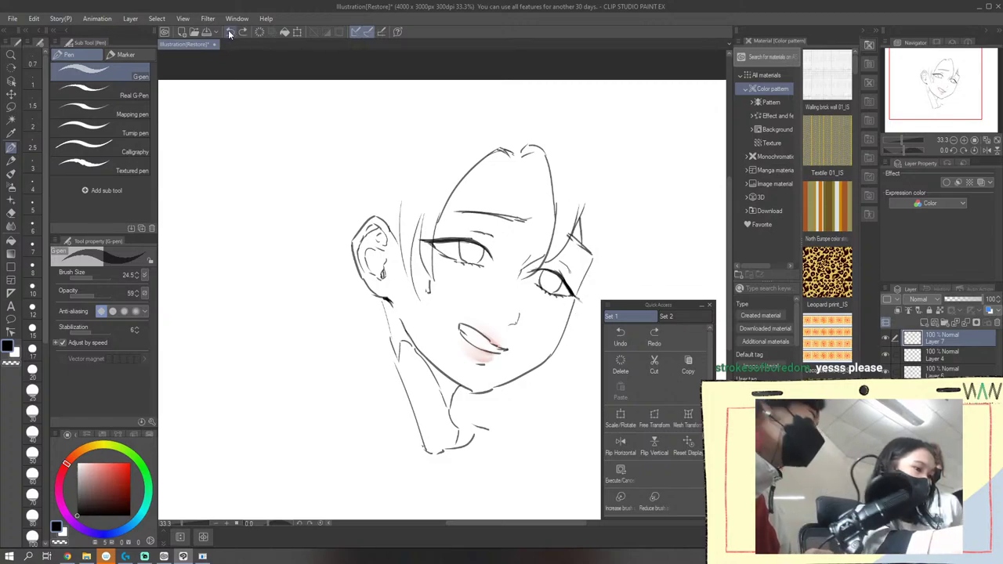
left_click(230, 31)
left_click(229, 31)
left_click(230, 31)
left_click(230, 31)
left_click(230, 31)
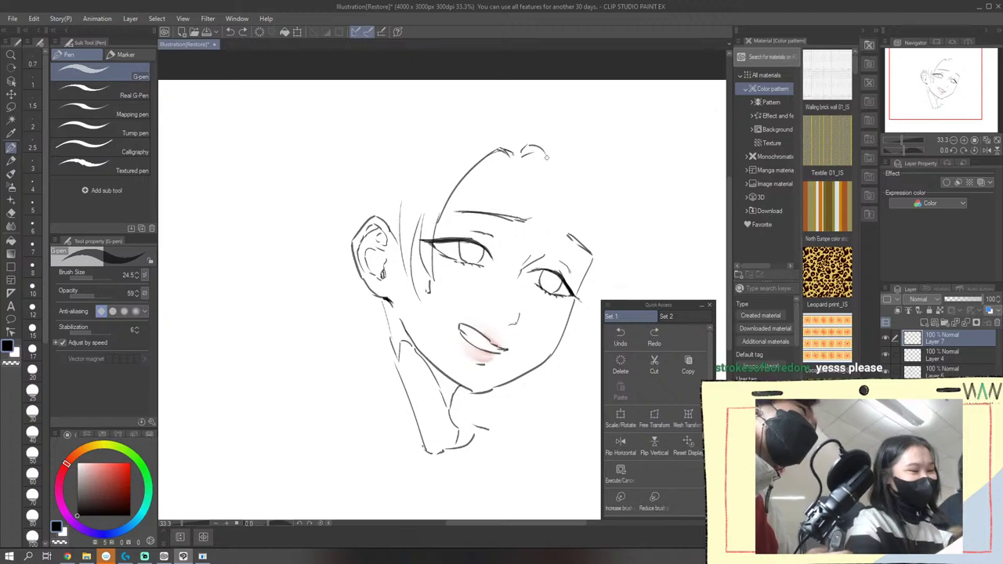
left_click_drag(546, 157, 556, 249)
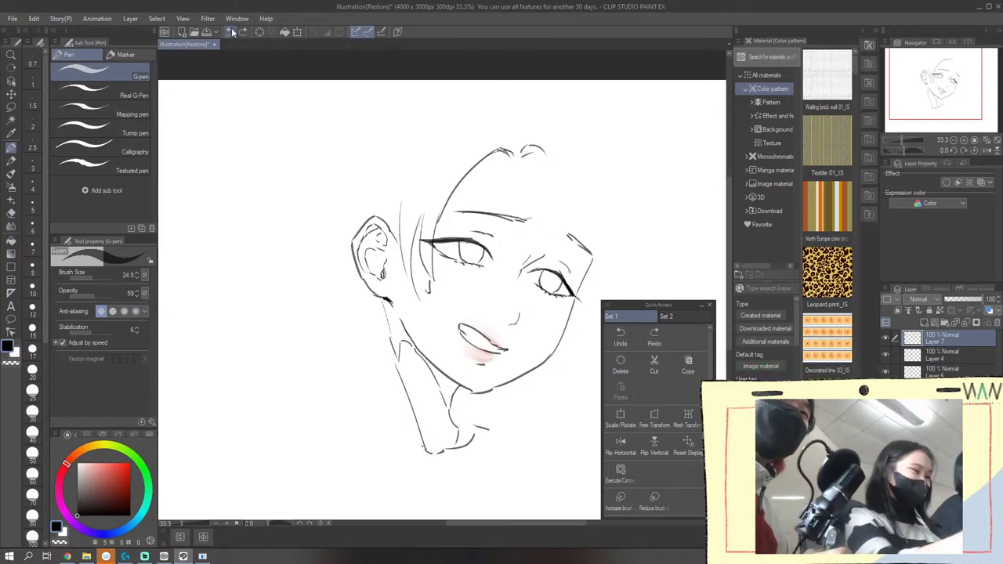
left_click(230, 31)
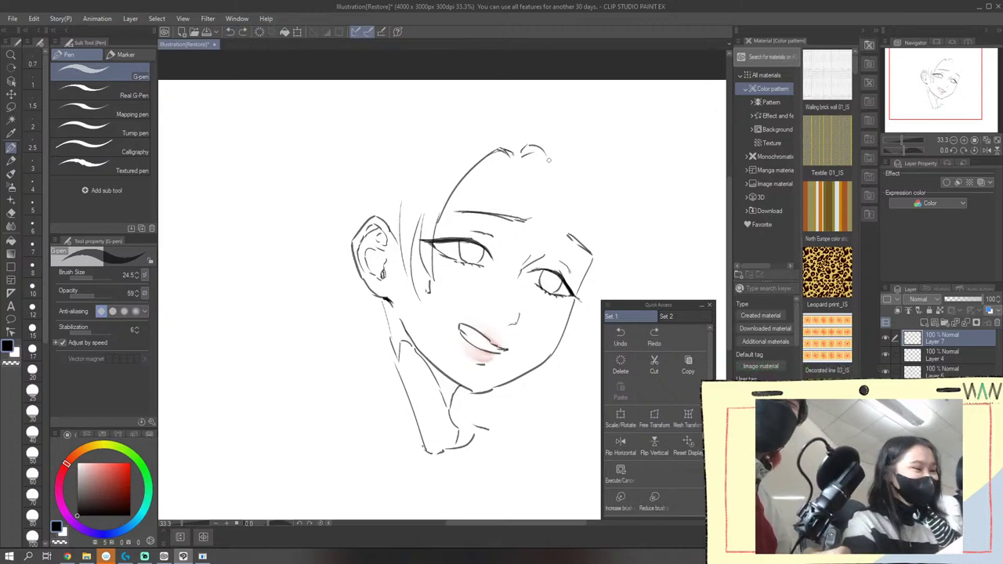
left_click_drag(549, 160, 556, 223)
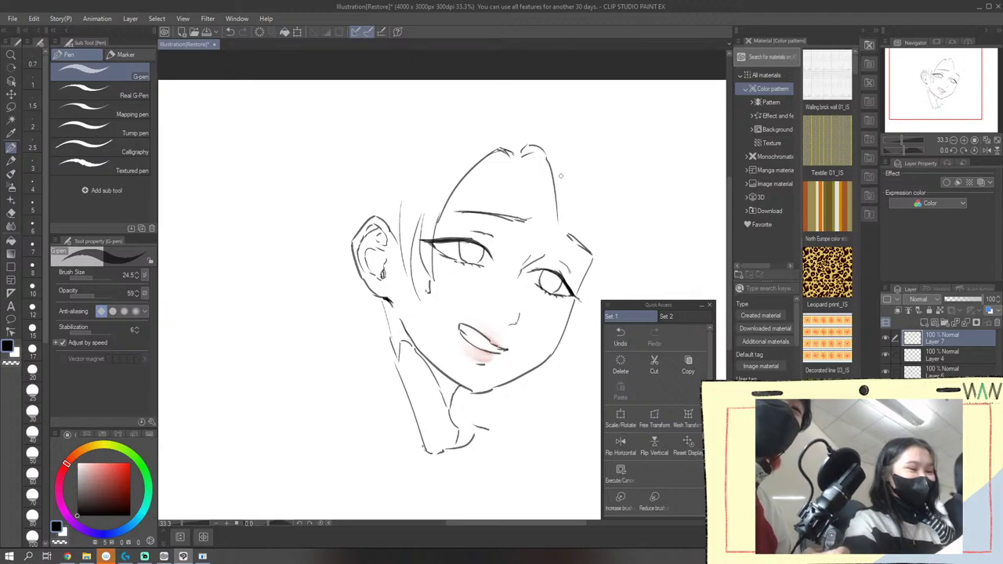
left_click_drag(566, 163, 569, 259)
left_click(229, 31)
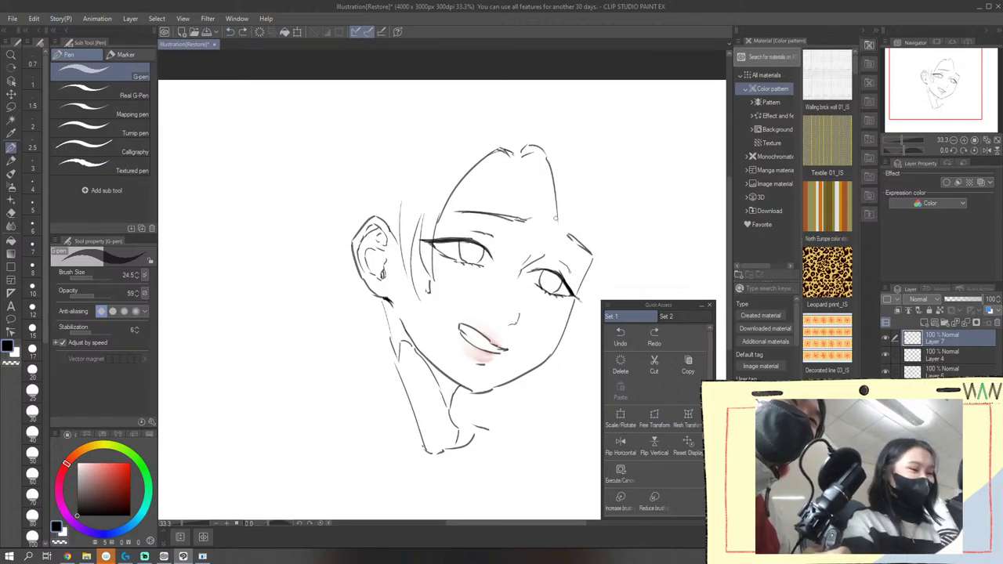
left_click_drag(551, 161, 558, 235)
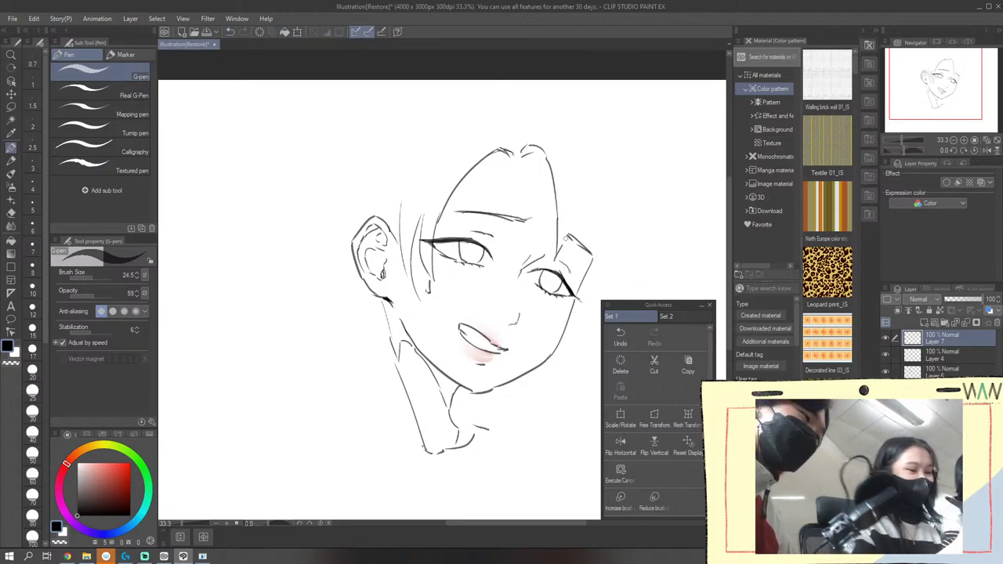
left_click_drag(578, 191, 568, 244)
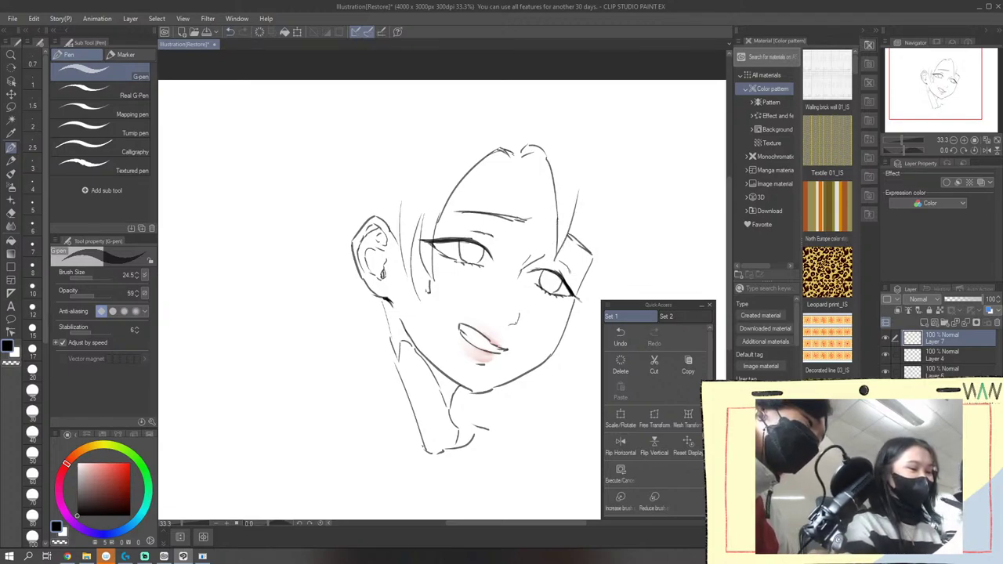
left_click_drag(571, 235, 582, 274)
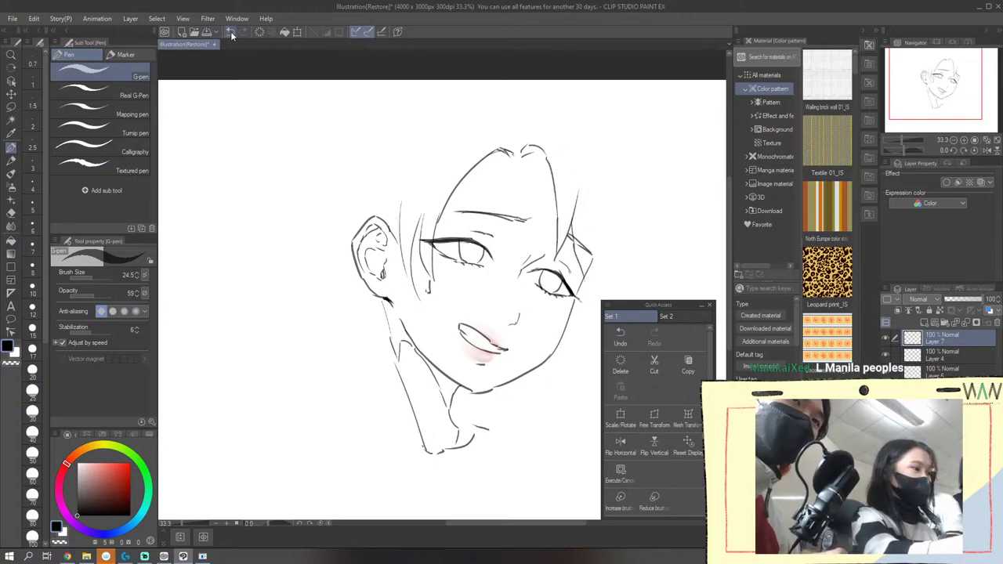
left_click(230, 32)
left_click(230, 32)
left_click(230, 31)
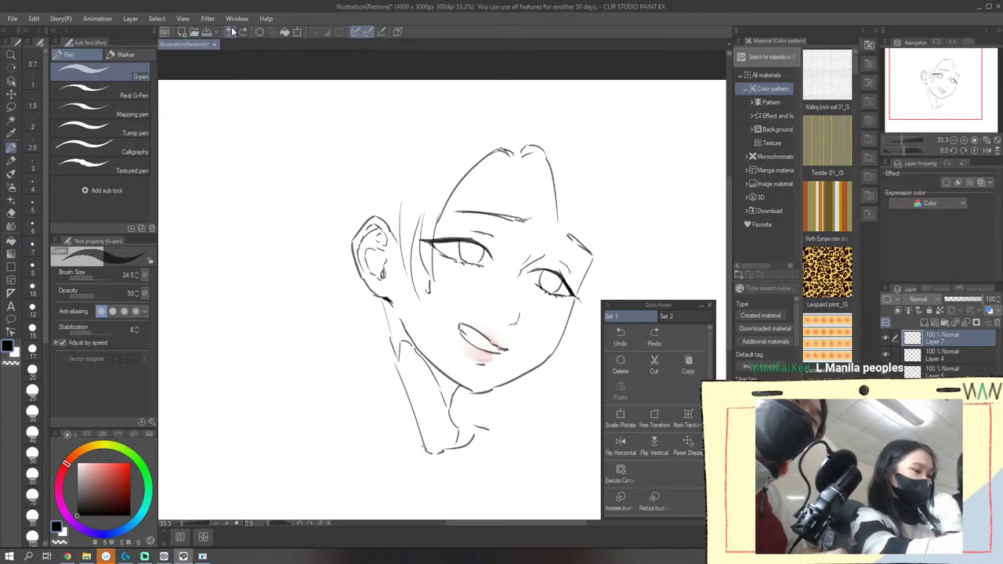
left_click(230, 32)
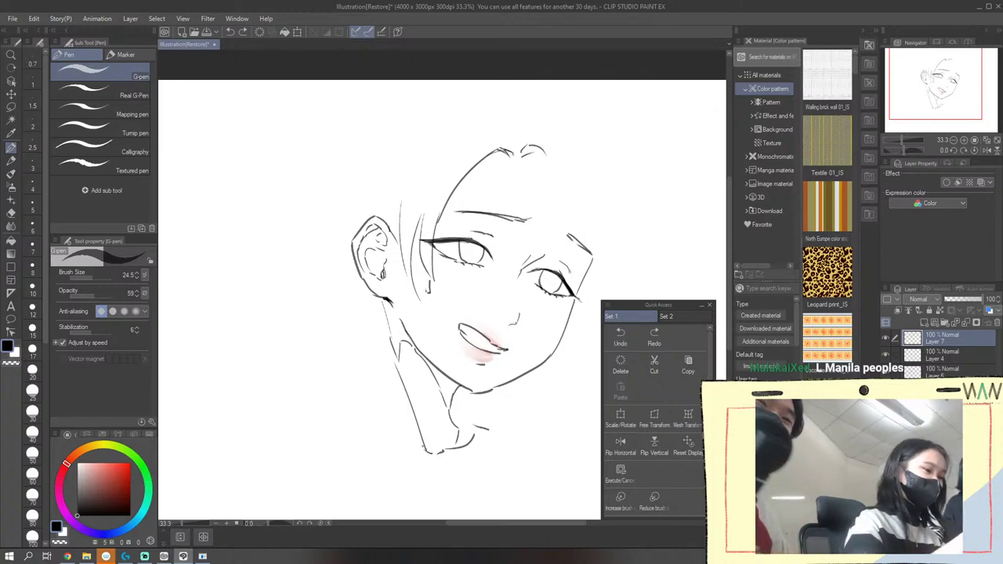
Draw two long curved strands down over the near-side fringe and erase the old fringe edge between them
left_click_drag(450, 158, 444, 210)
left_click_drag(481, 138, 464, 262)
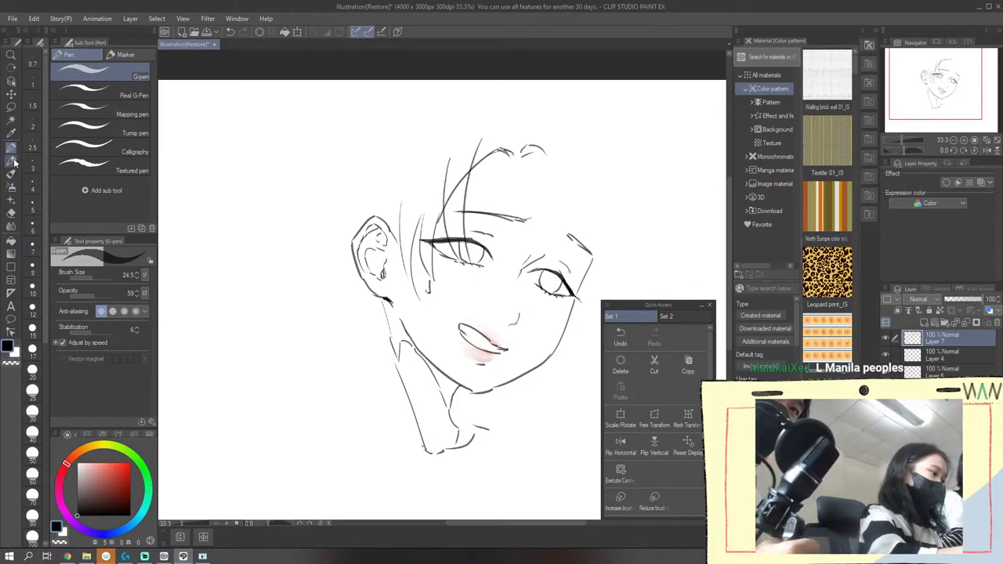
left_click(11, 212)
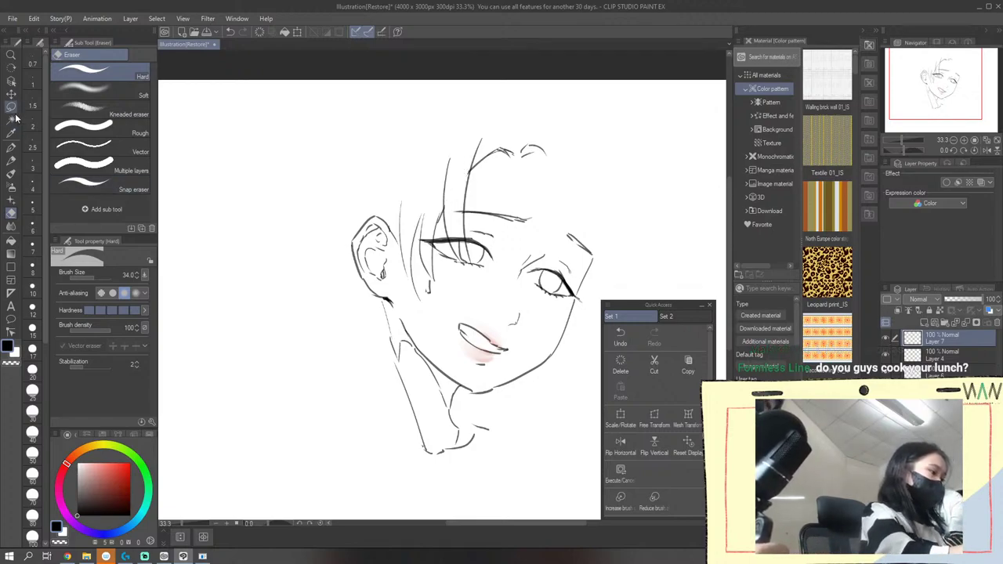
Draw a thin curved strand with the G-pen from the near temple down across the near eye, redoing it until it fits
left_click(14, 147)
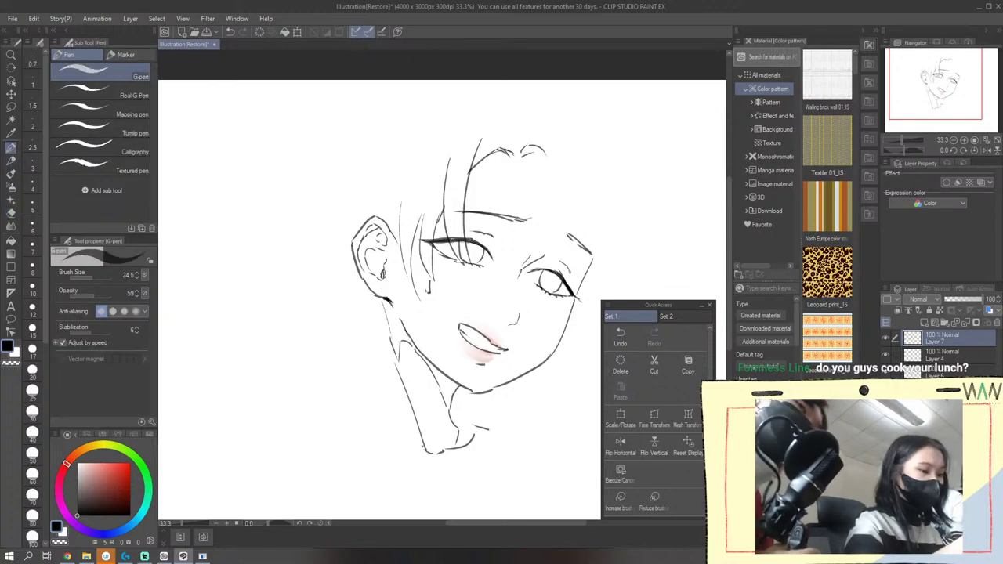
left_click_drag(448, 212, 472, 265)
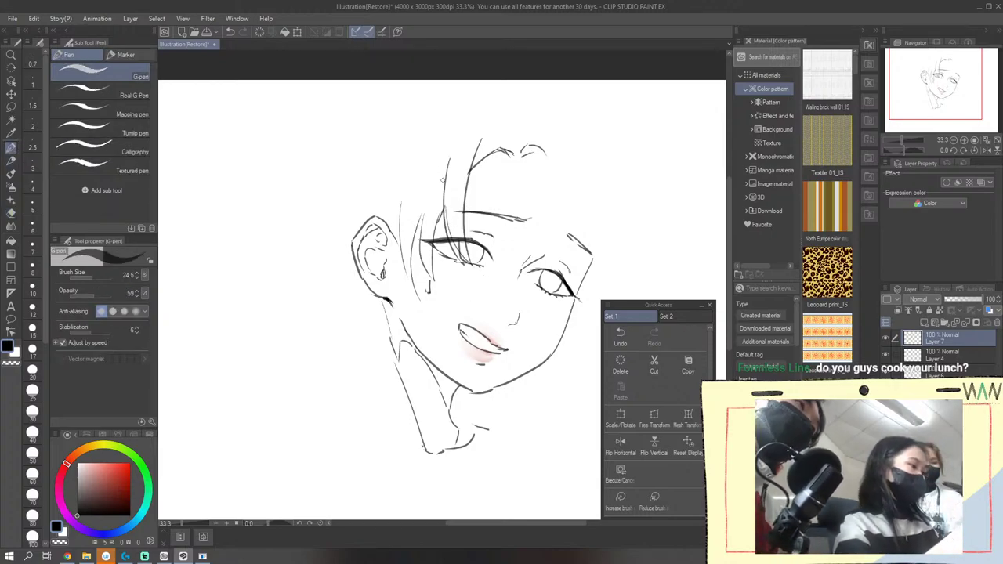
left_click(231, 32)
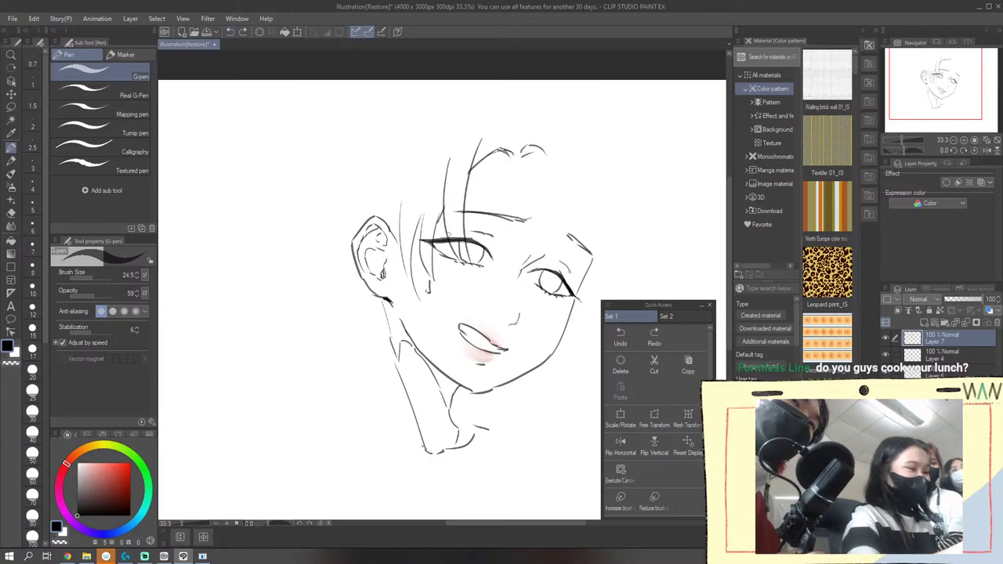
left_click_drag(444, 218, 478, 265)
left_click(231, 32)
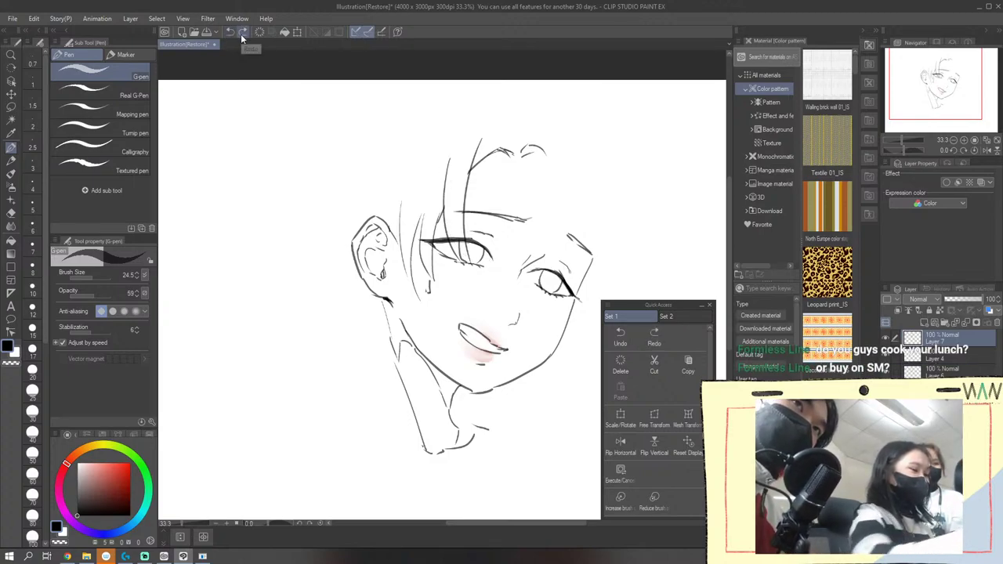
left_click_drag(443, 220, 486, 267)
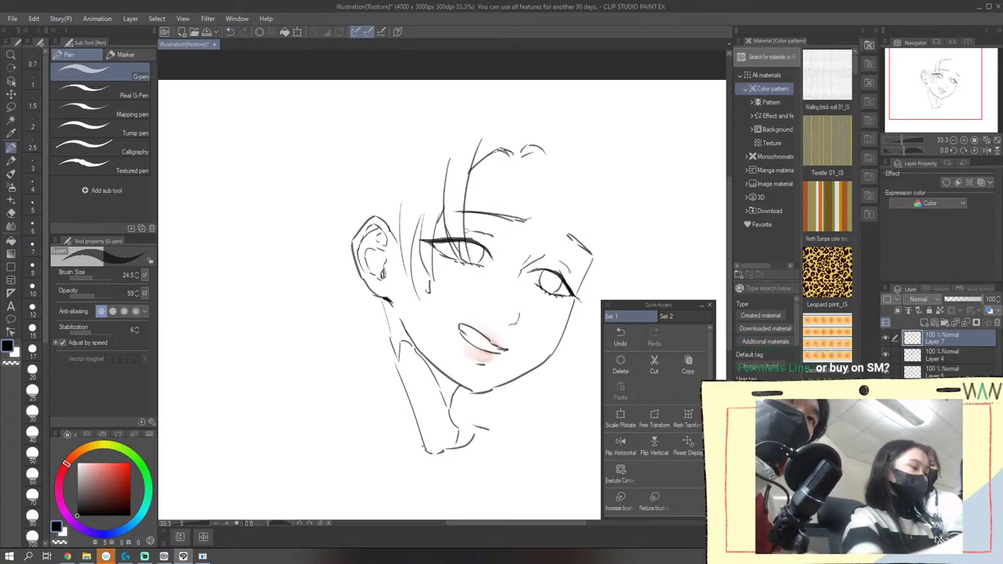
left_click(229, 32)
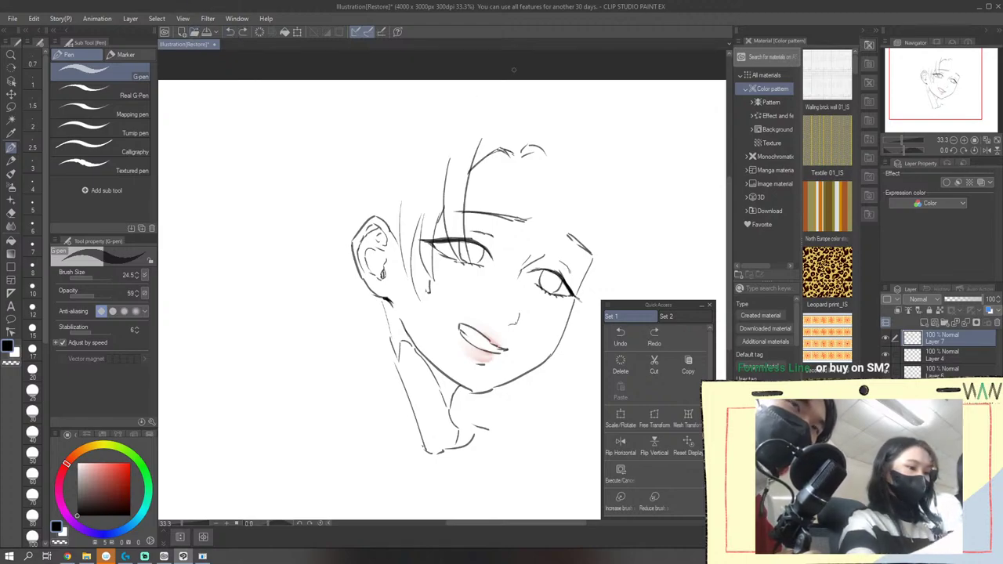
left_click_drag(445, 213, 466, 262)
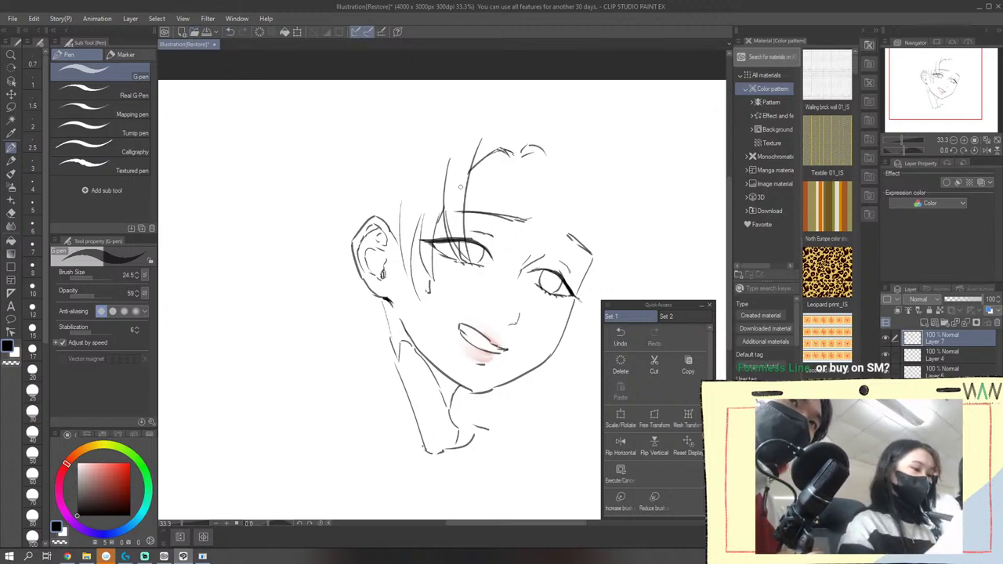
left_click(231, 33)
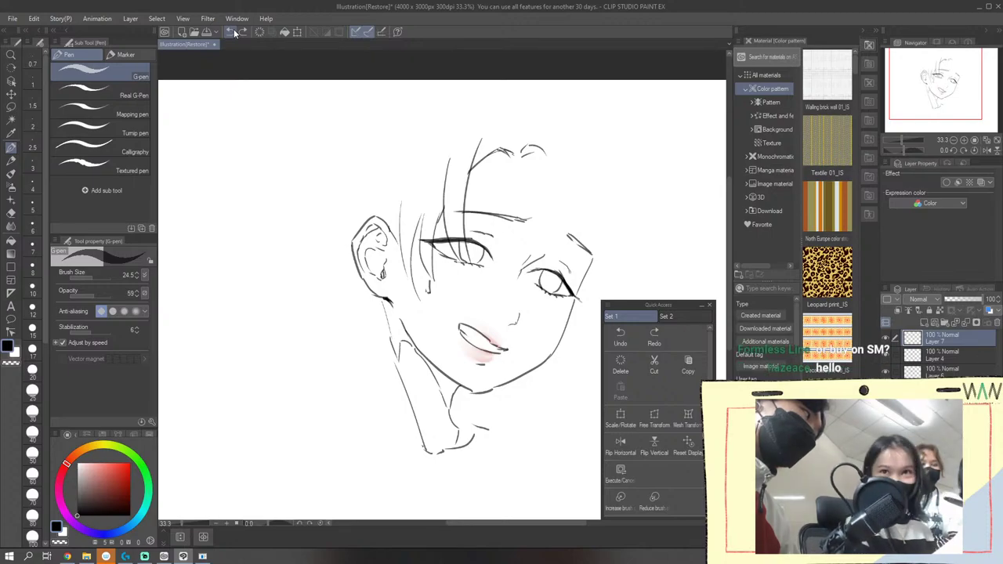
left_click_drag(443, 213, 472, 270)
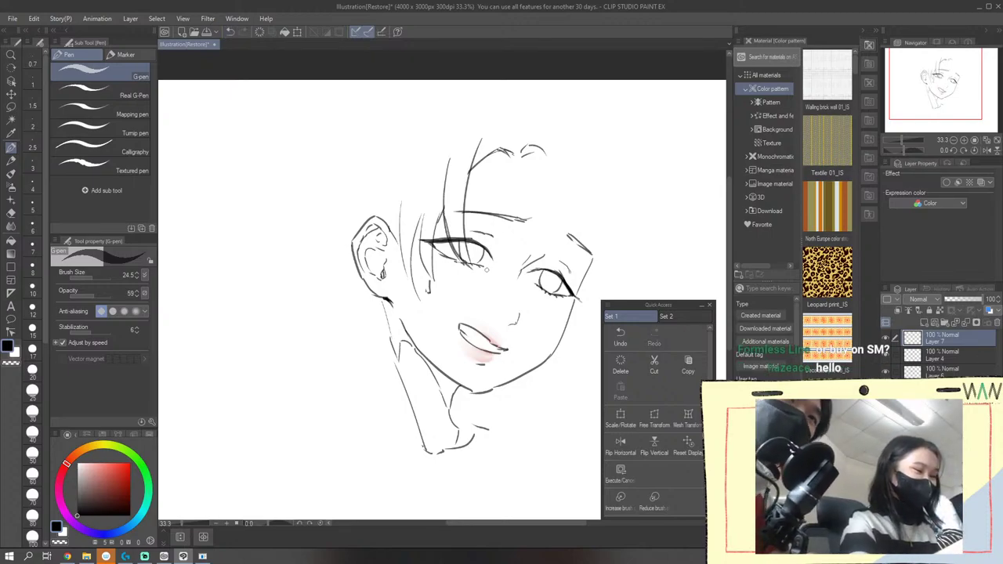
left_click(231, 33)
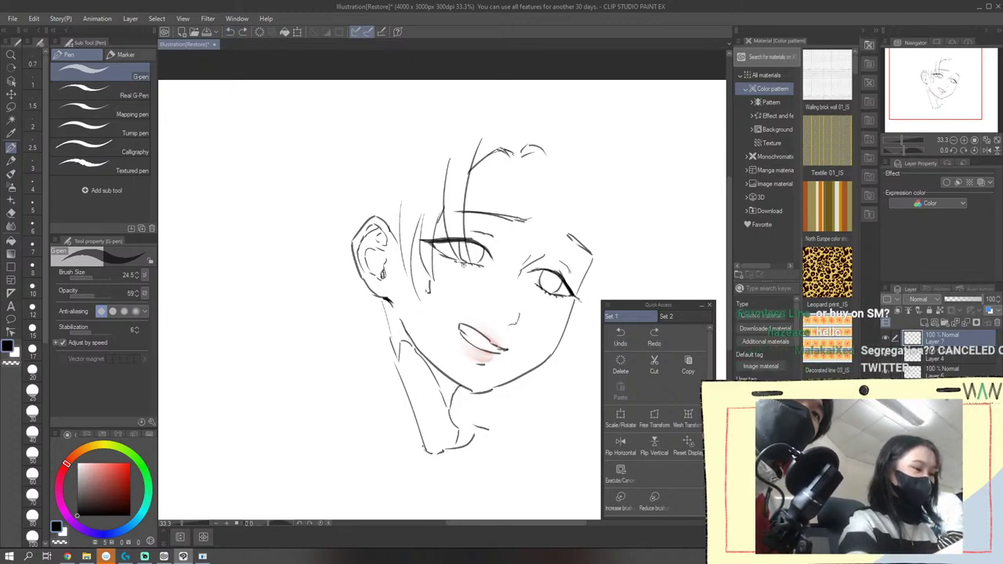
left_click_drag(468, 257, 480, 278)
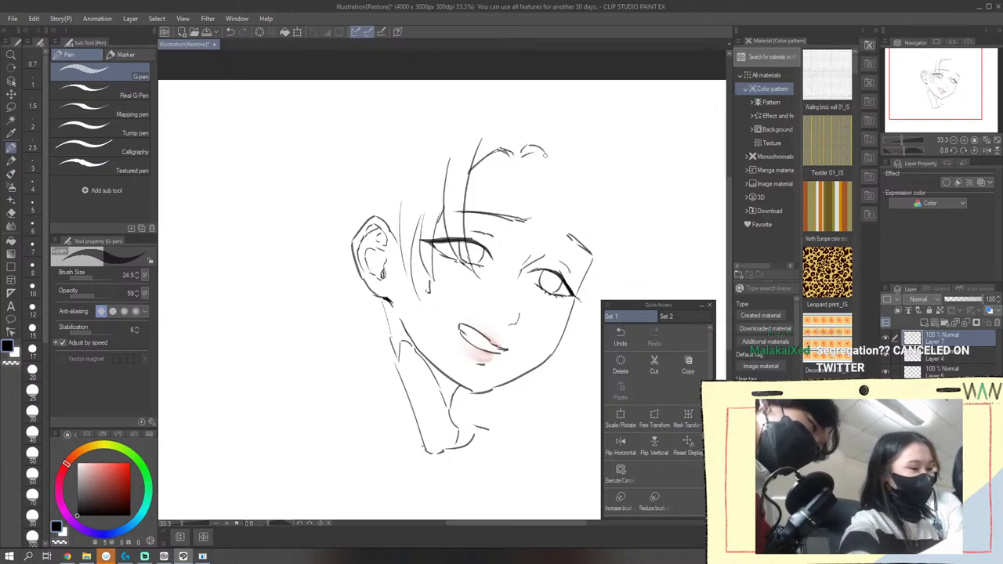
Draw the far-side fringe edge from the parting down to the far brow, with overlapping strands crossing at its tip
mouse_move(546, 154)
left_mouse_down()
mouse_move(560, 208)
mouse_move(567, 157)
left_mouse_up()
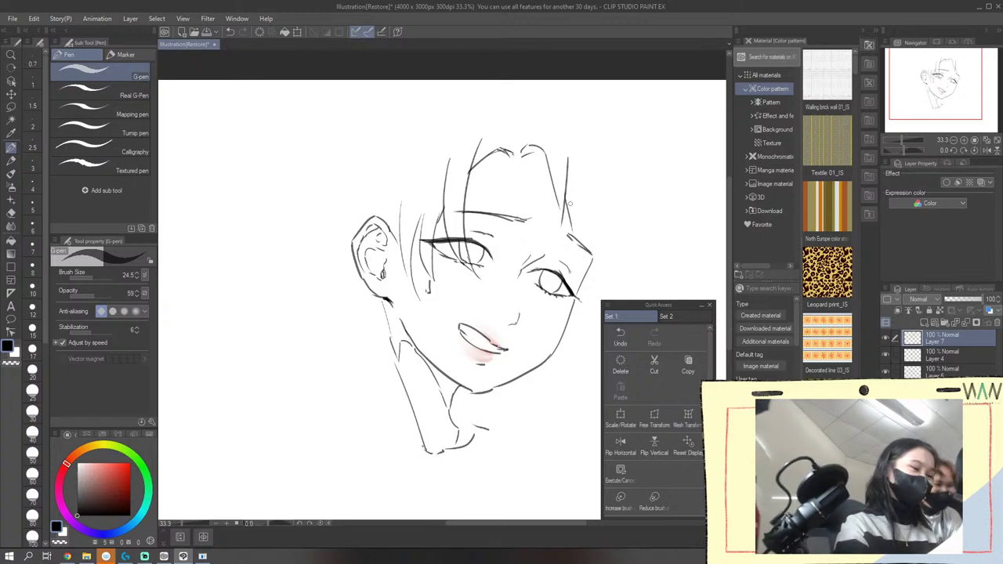
left_click_drag(569, 220, 588, 275)
left_click_drag(592, 185, 589, 279)
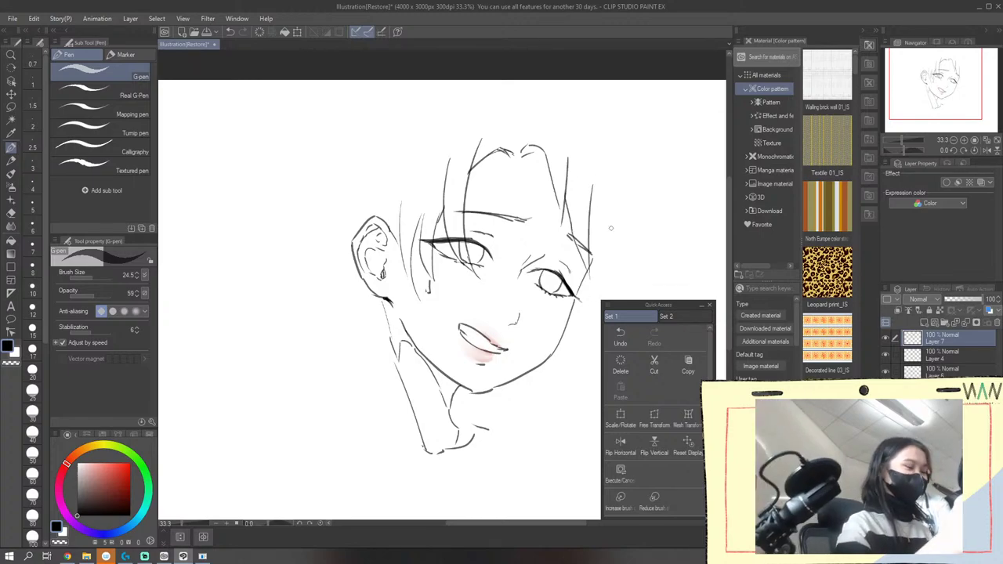
left_click_drag(587, 236, 597, 289)
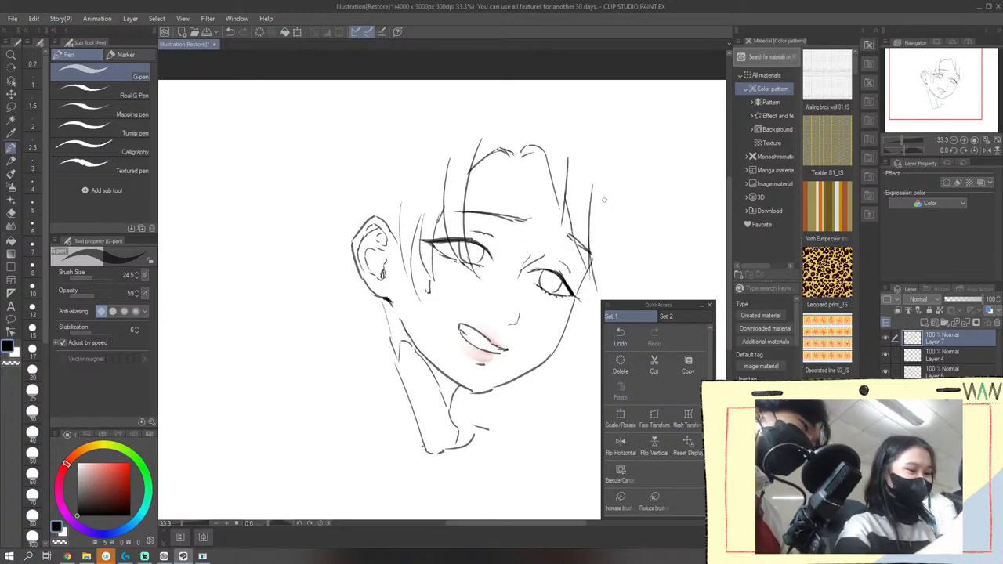
left_click_drag(531, 523, 555, 524)
left_click(230, 31)
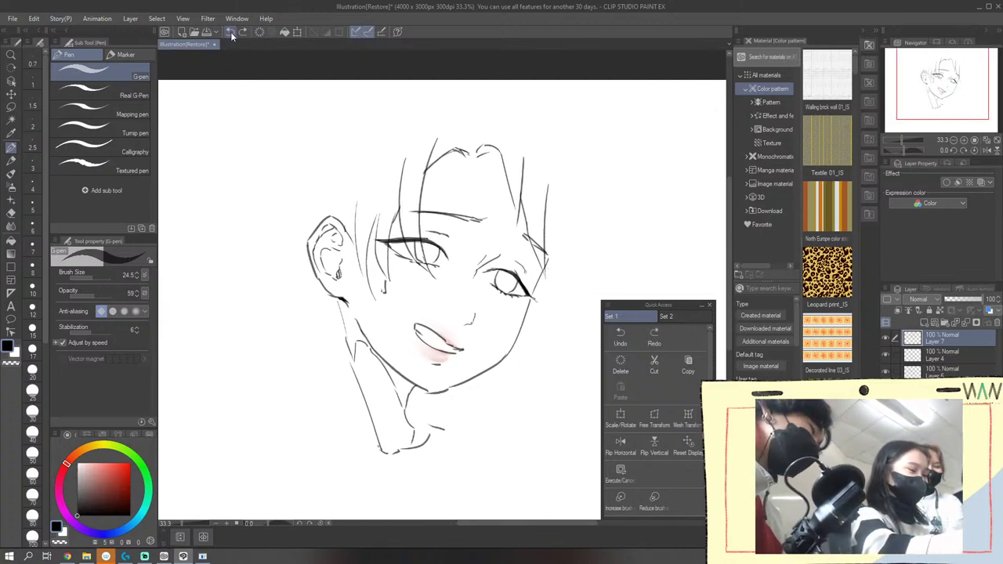
left_click(232, 33)
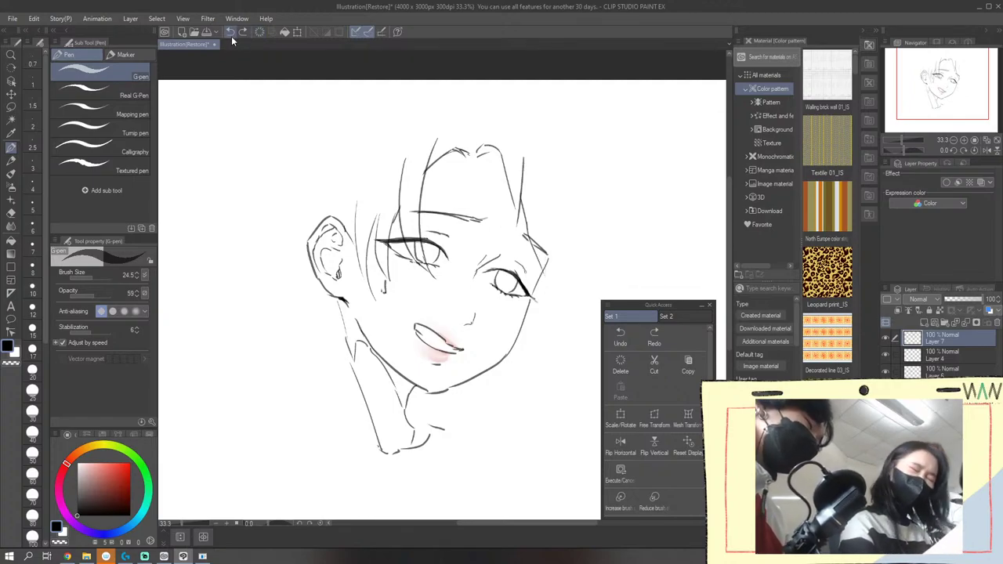
left_click_drag(539, 177, 554, 296)
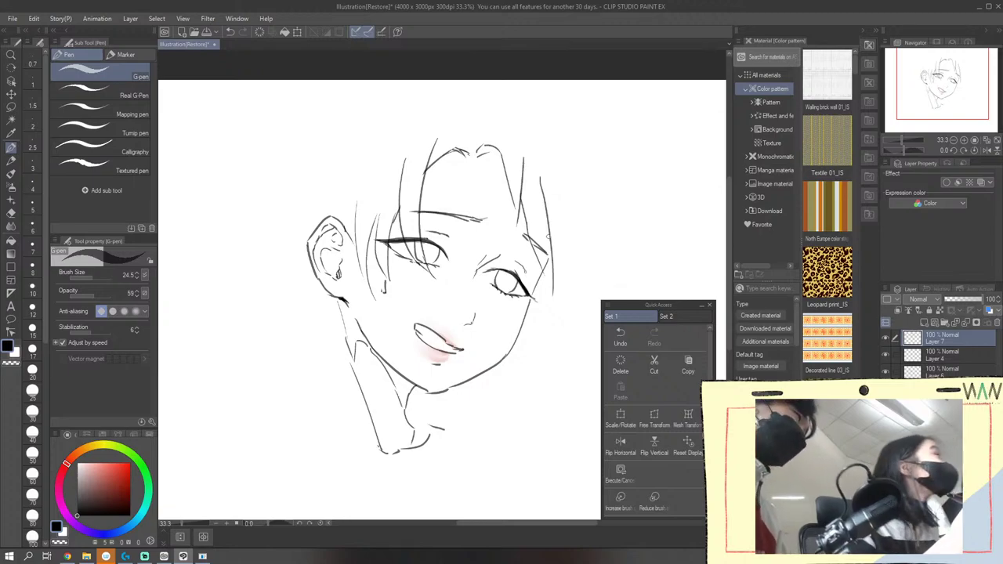
left_click(229, 31)
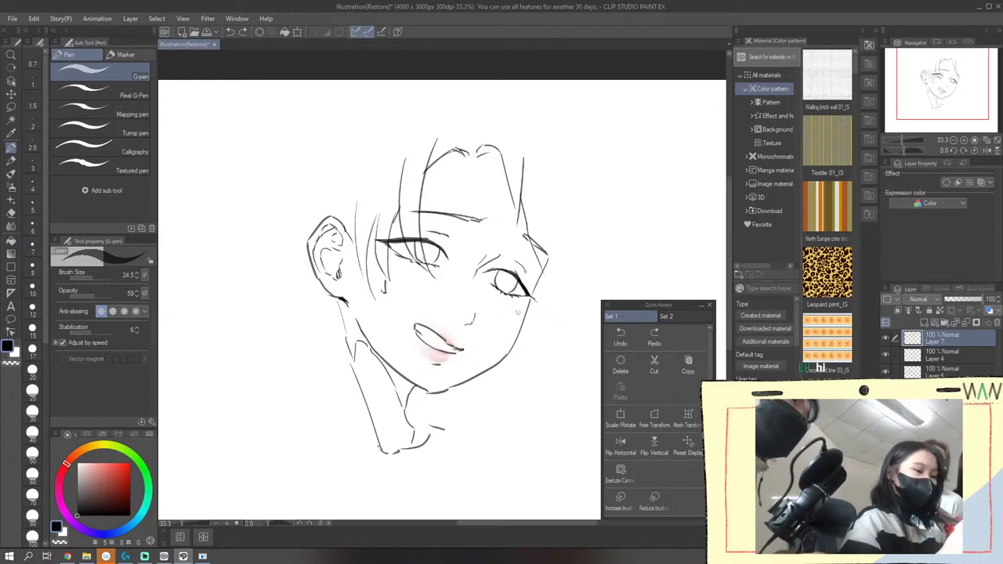
Draw thin, pointed hair strands in a zigzag hanging beside the far cheek, below the outer corner of the far eye
mouse_move(519, 330)
left_mouse_down()
mouse_move(531, 379)
mouse_move(540, 320)
mouse_move(552, 362)
mouse_move(553, 286)
left_mouse_up()
left_click(230, 32)
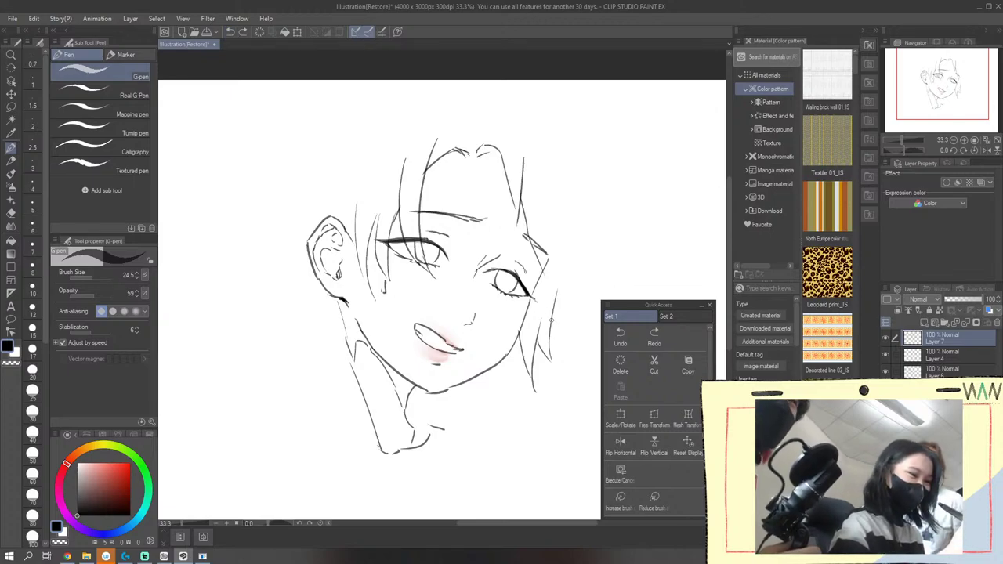
mouse_move(555, 315)
left_mouse_down()
mouse_move(569, 278)
mouse_move(568, 301)
left_mouse_up()
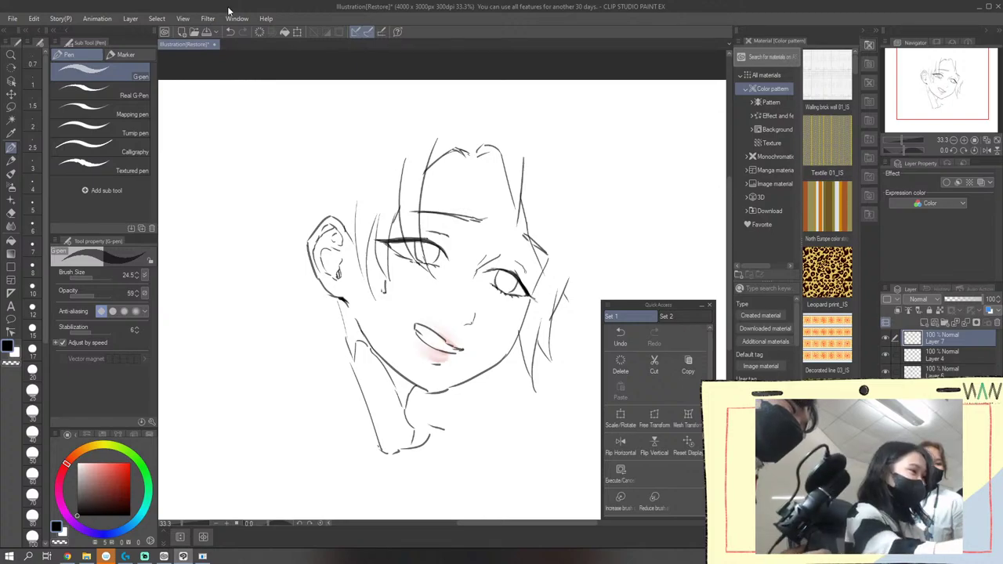
left_click(230, 33)
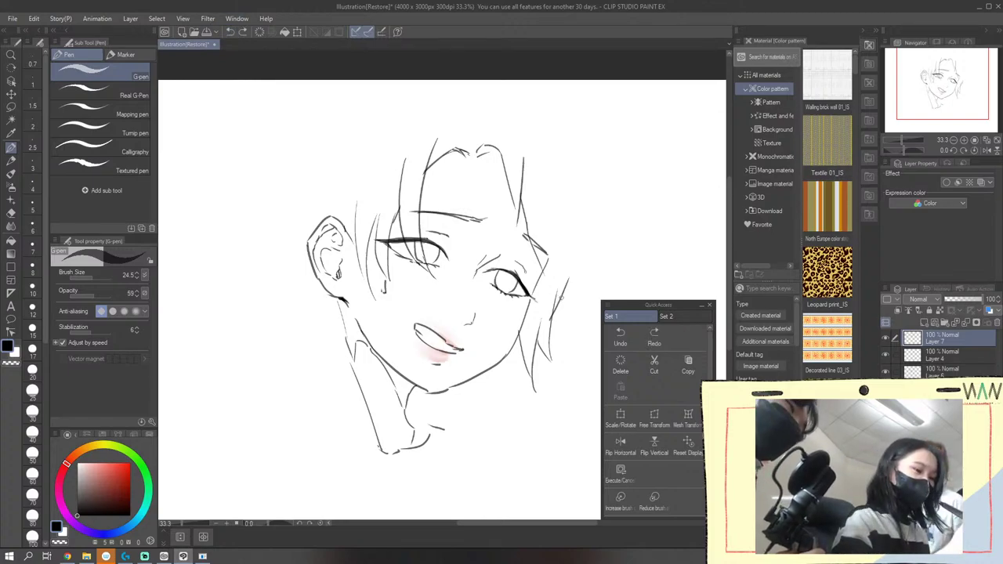
mouse_move(559, 299)
left_mouse_down()
mouse_move(581, 315)
mouse_move(566, 316)
mouse_move(578, 277)
left_mouse_up()
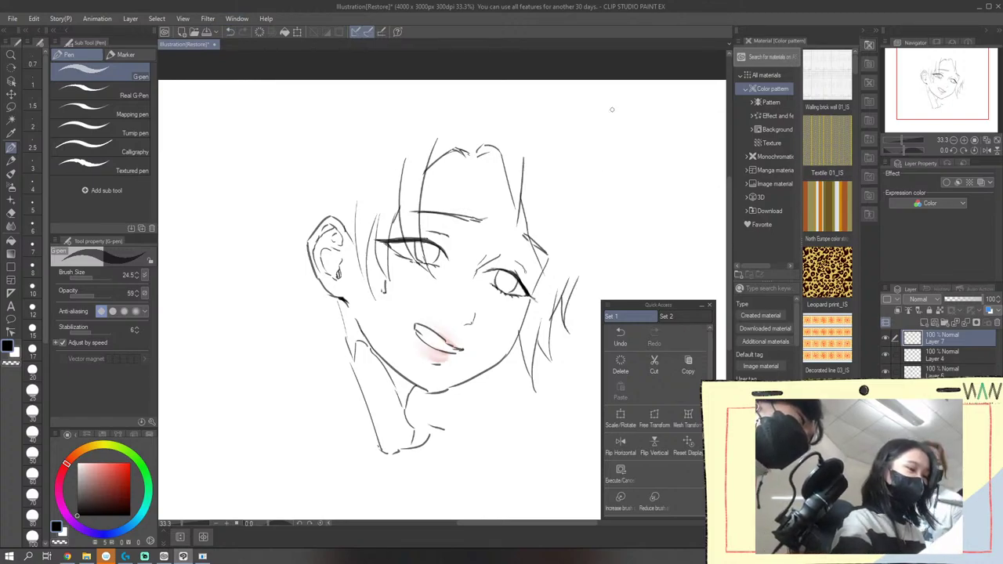
key("ctrl+z")
key("ctrl+z")
key("ctrl+z")
key("ctrl+z")
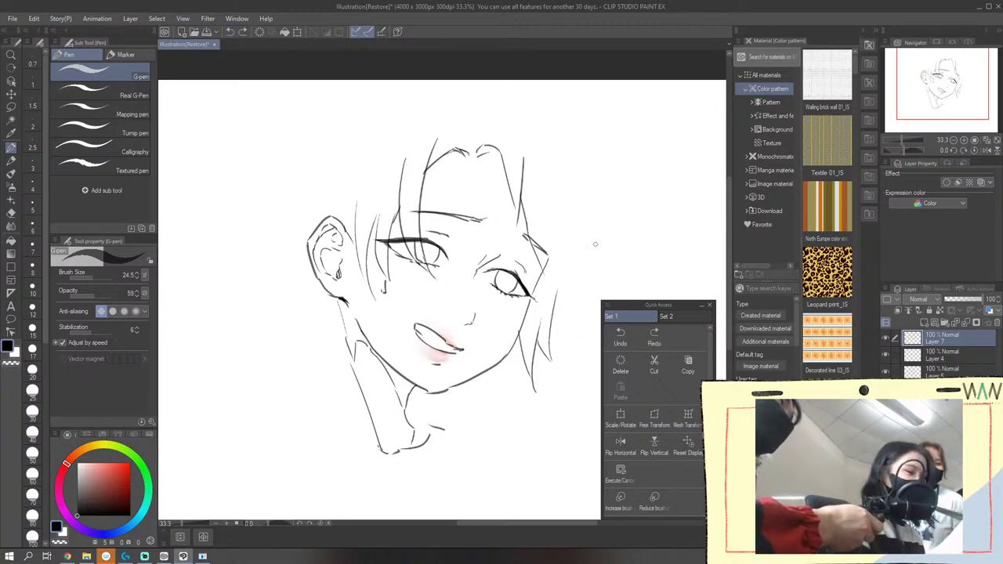
left_click_drag(557, 312, 551, 326)
left_click_drag(574, 274, 554, 316)
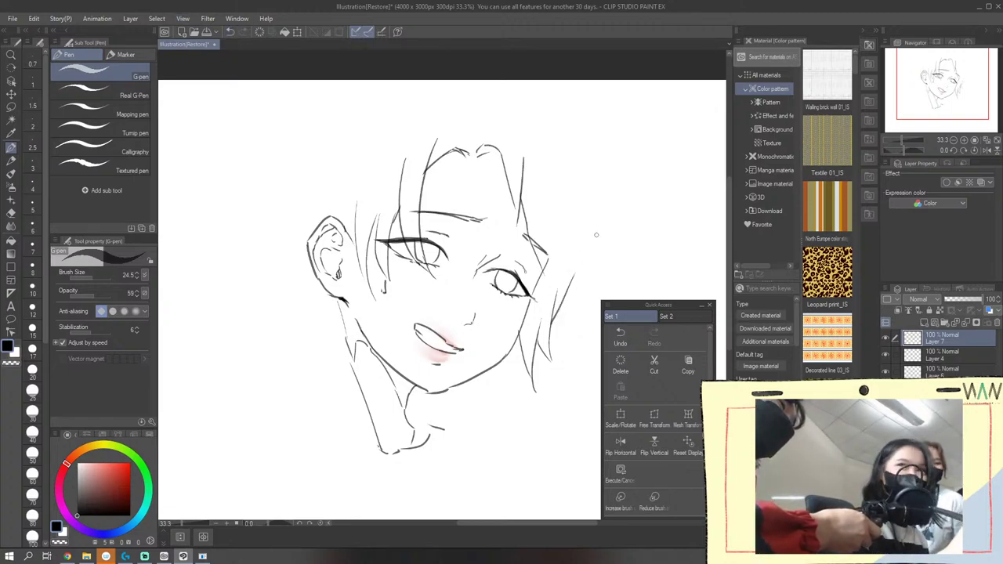
key("ctrl+z")
key("ctrl+z")
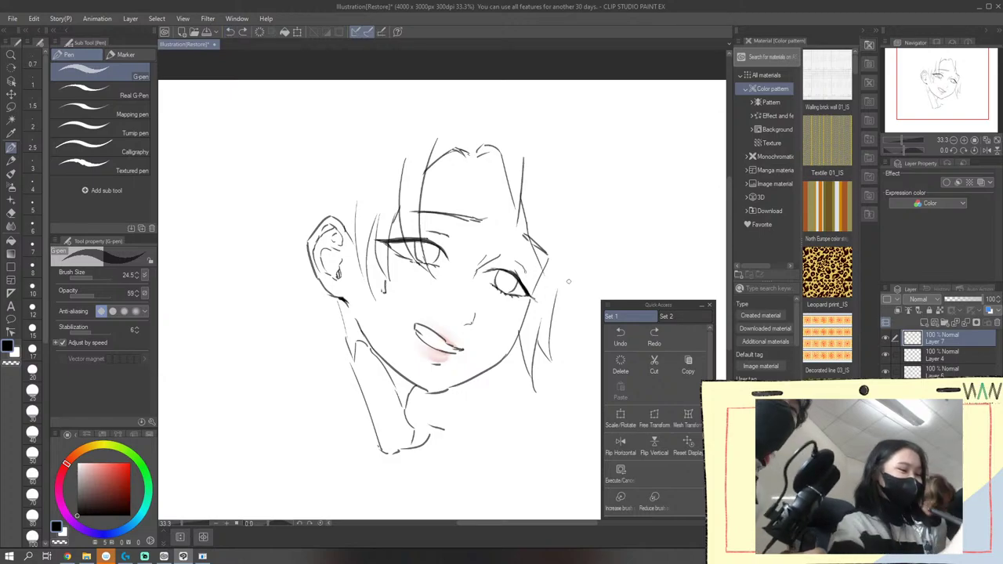
left_click_drag(551, 317, 575, 343)
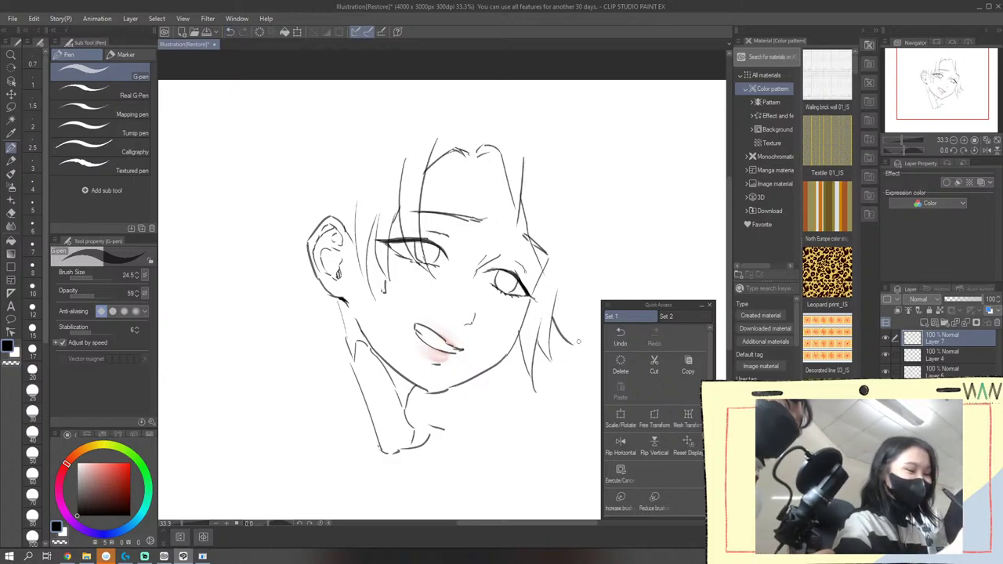
left_click(231, 32)
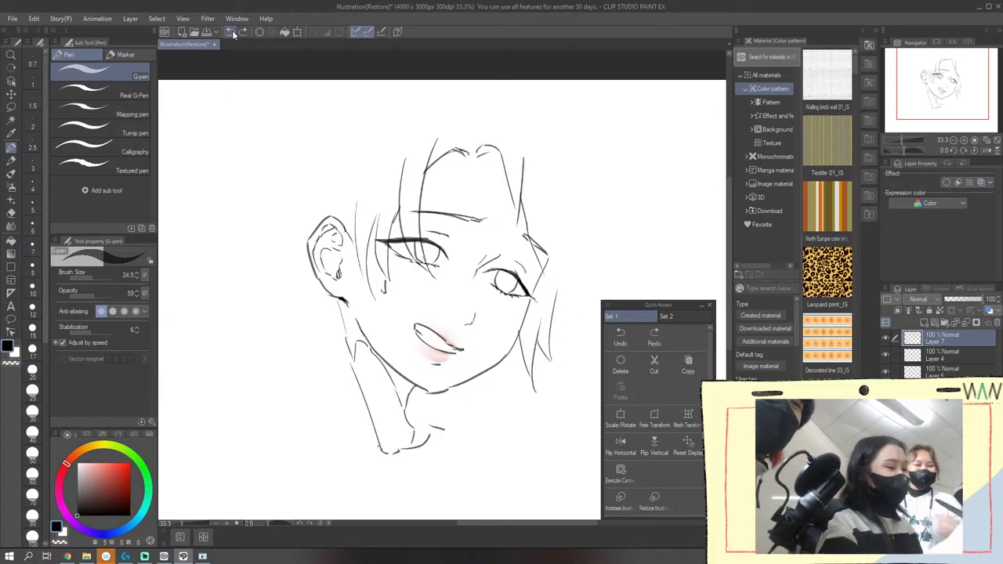
Add a short stroke at the far jawline, then erase the outermost strand beside the far cheek and redraw its pointed tip with the G-pen
left_click_drag(513, 347, 511, 353)
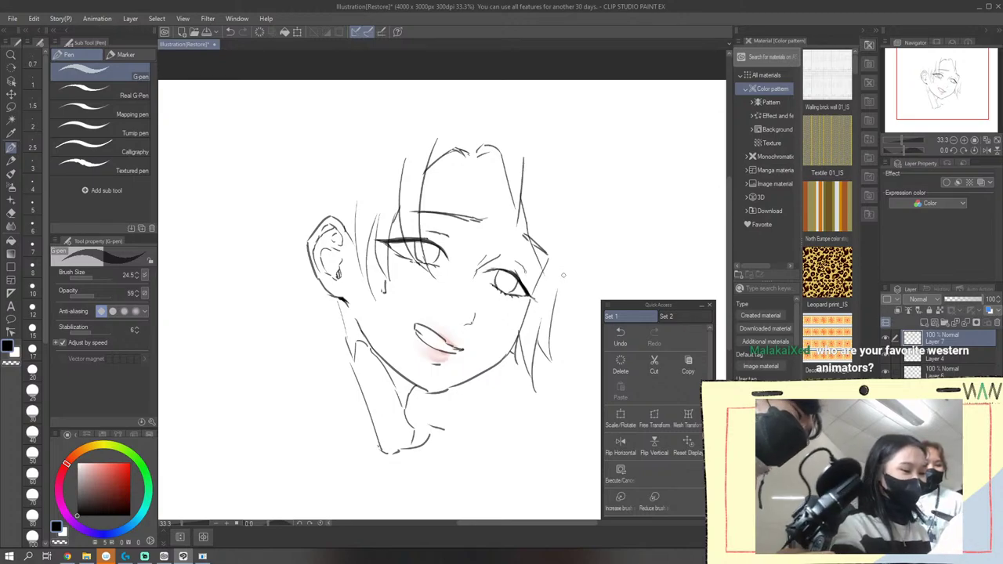
left_click_drag(553, 313, 567, 344)
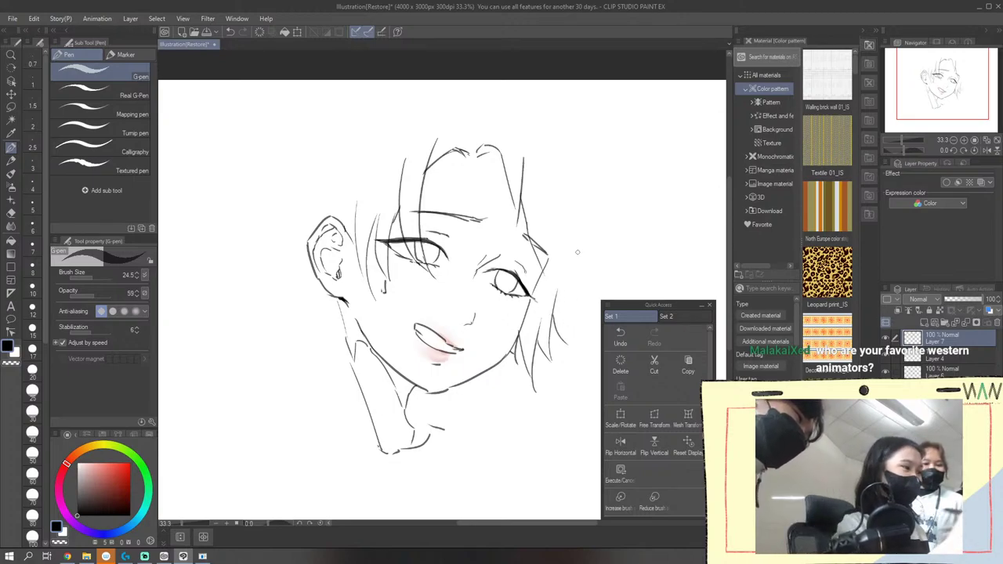
left_click(227, 31)
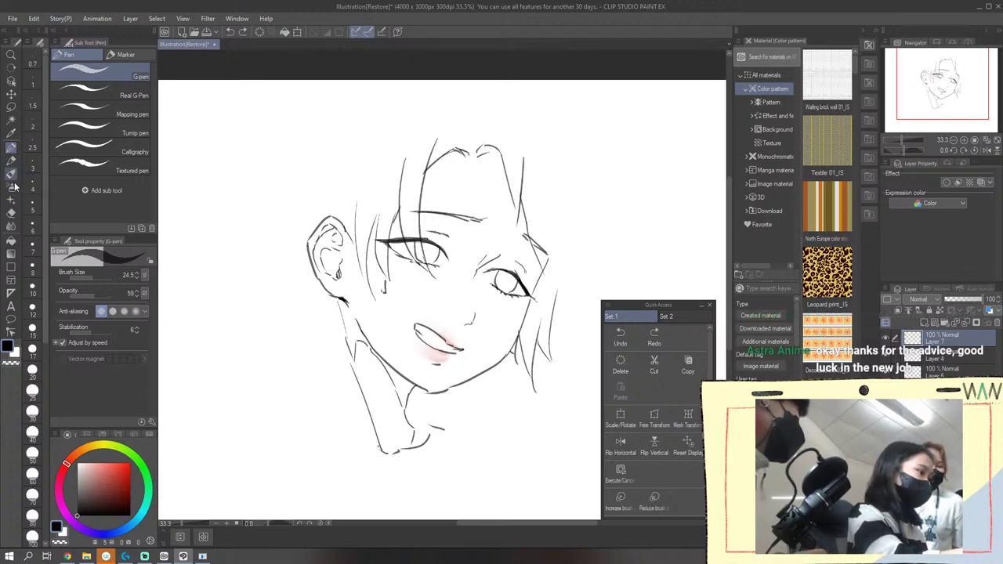
left_click(11, 212)
left_click_drag(558, 284, 554, 358)
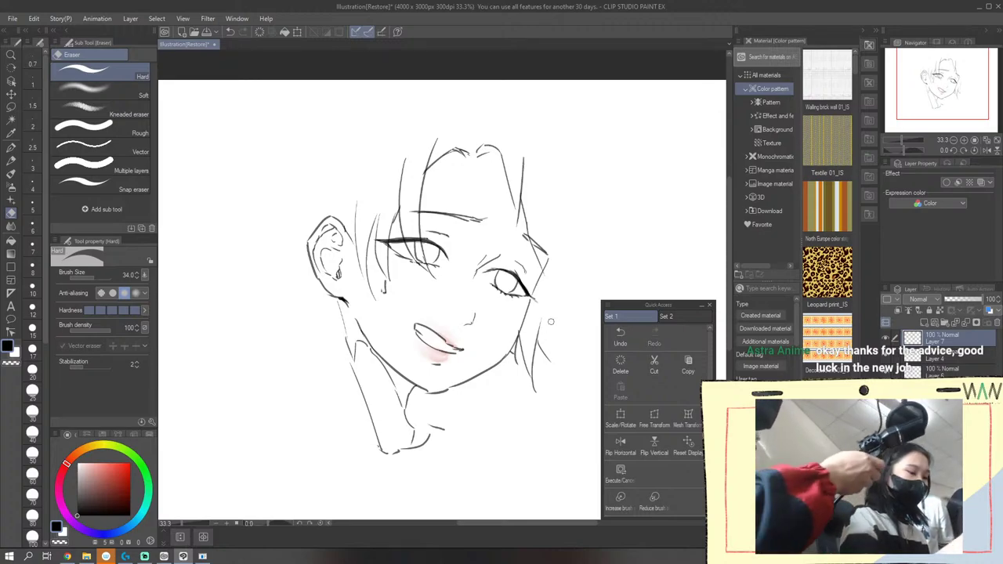
left_click(11, 146)
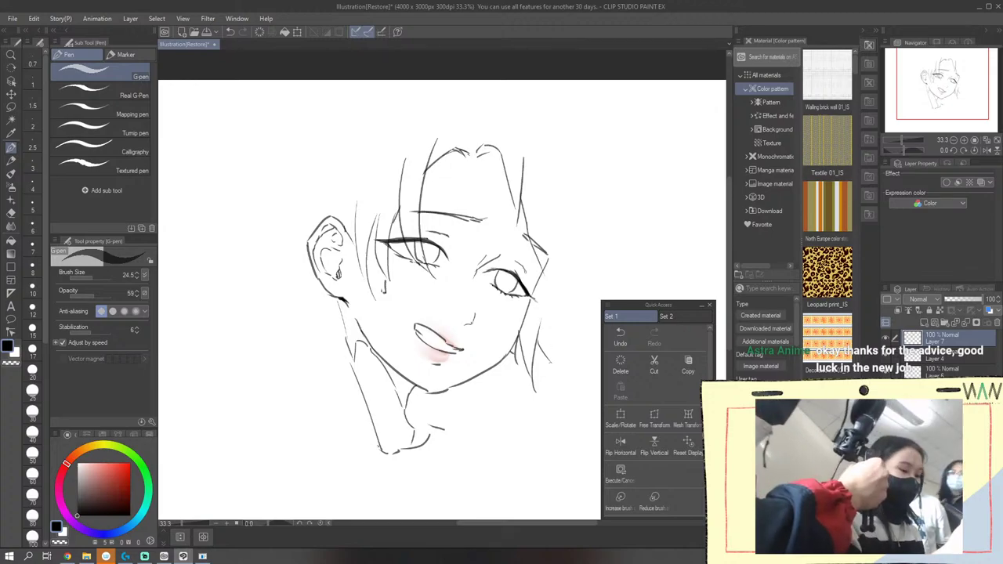
left_click_drag(546, 313, 555, 369)
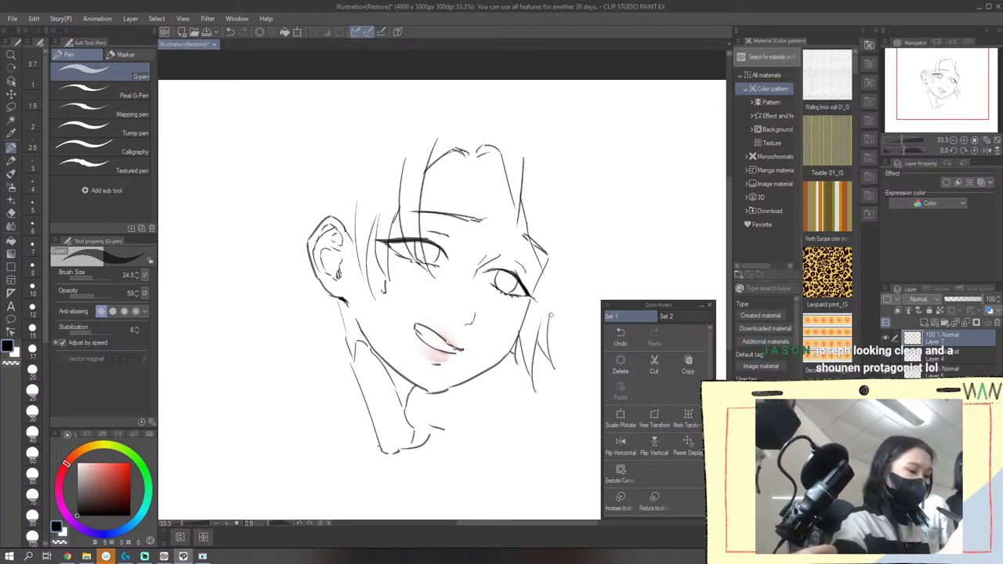
Draw a short pointed strand rising outward from the outermost hair tip beside the far cheek, redoing it until it fits
left_click_drag(550, 320, 572, 243)
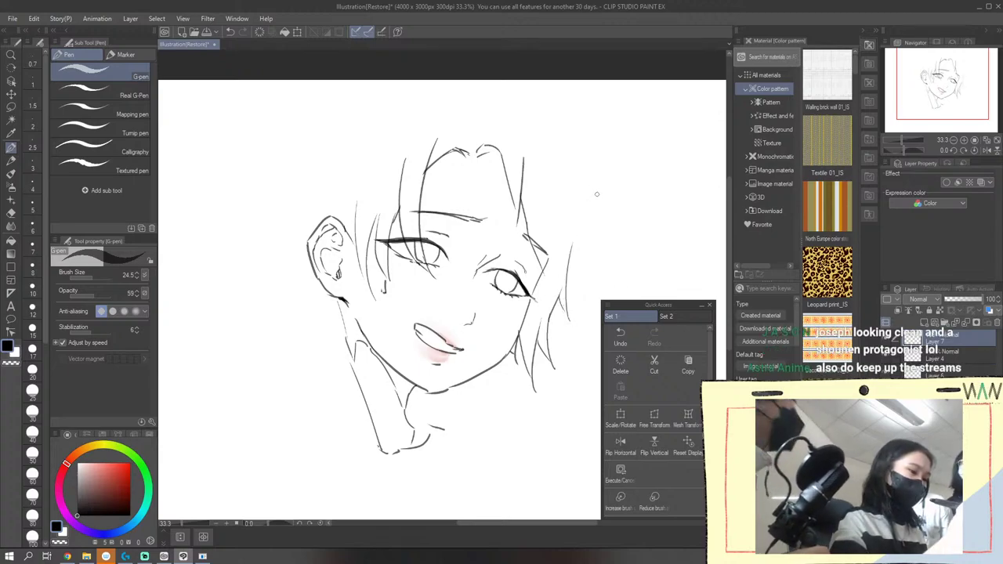
left_click(231, 32)
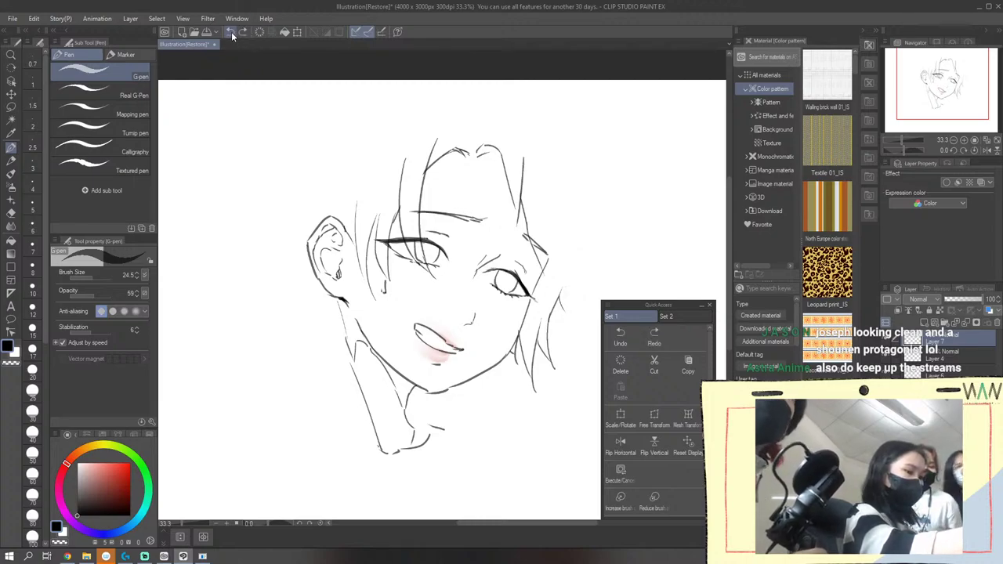
left_click(231, 32)
left_click(232, 32)
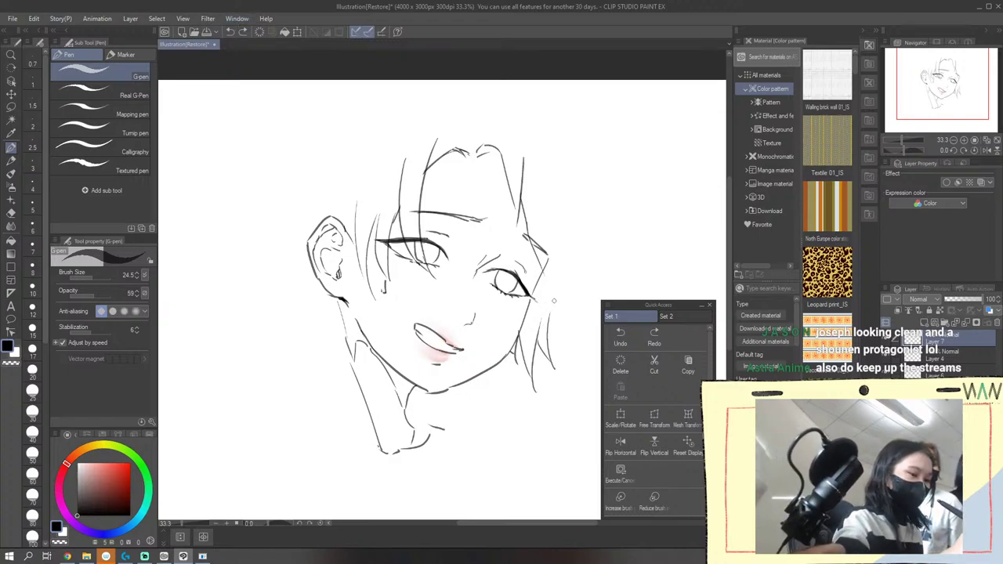
left_click_drag(561, 288, 548, 318)
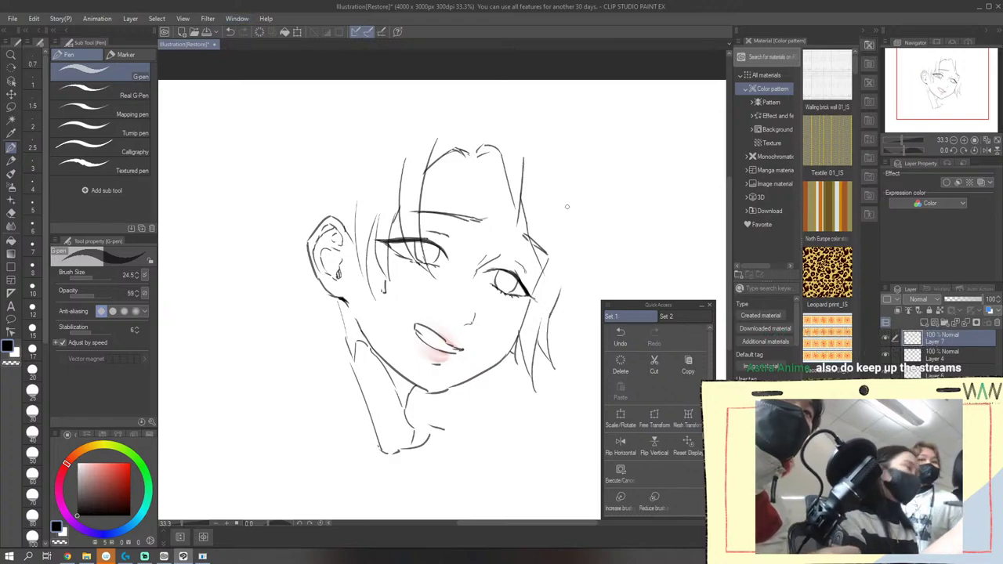
key("ctrl+z")
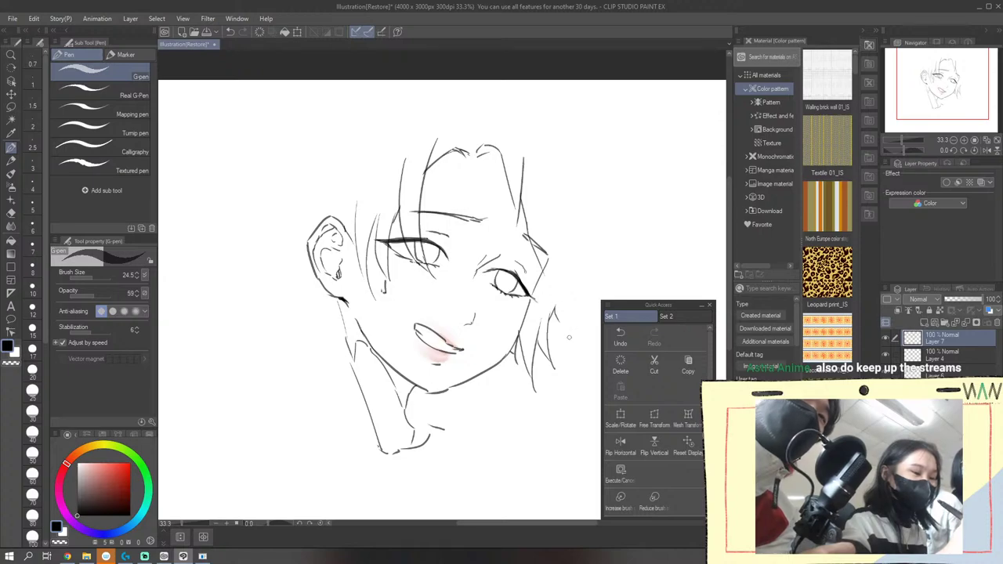
left_click_drag(566, 329, 562, 310)
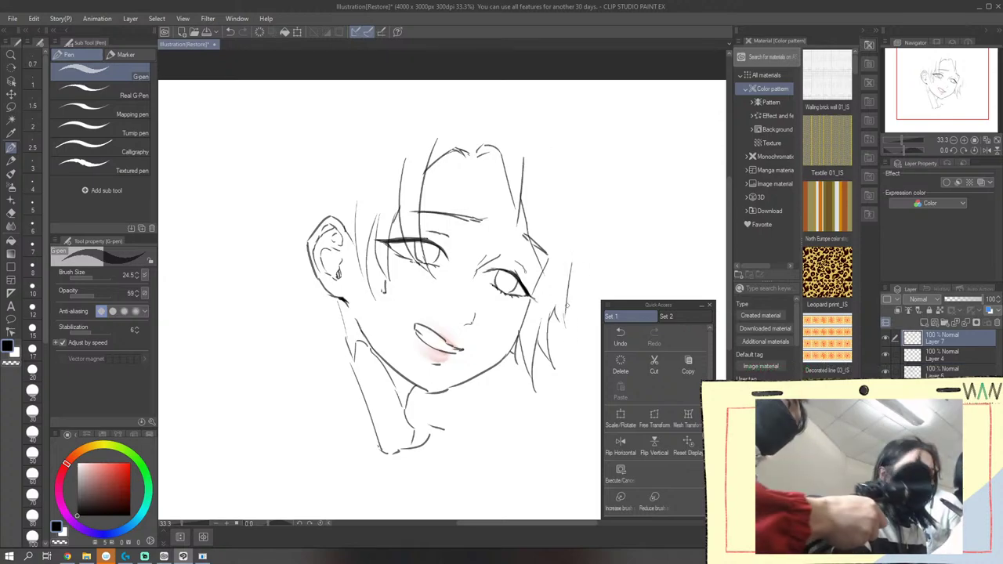
left_click_drag(571, 265, 565, 323)
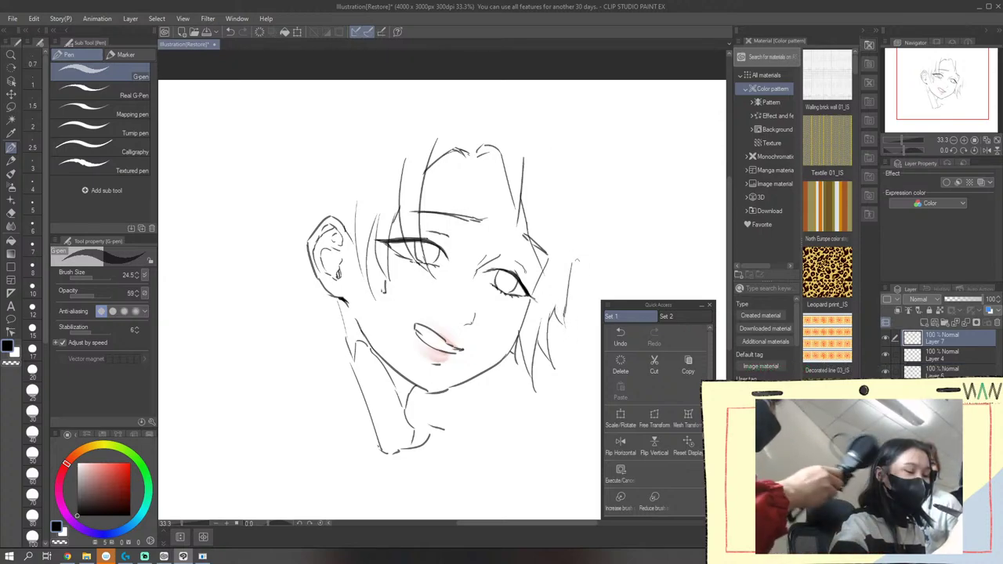
key("ctrl+z")
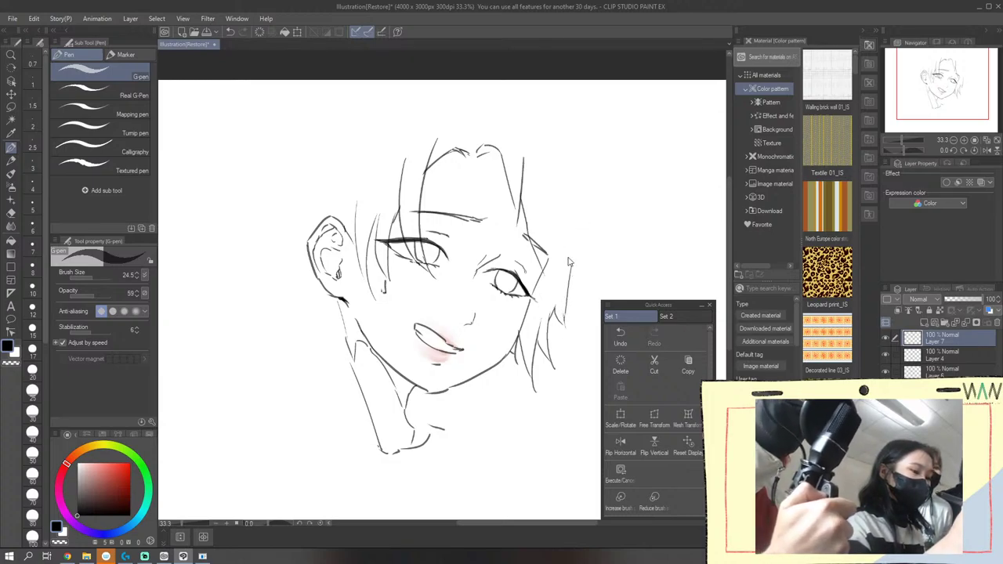
key("ctrl+z")
key("ctrl+z")
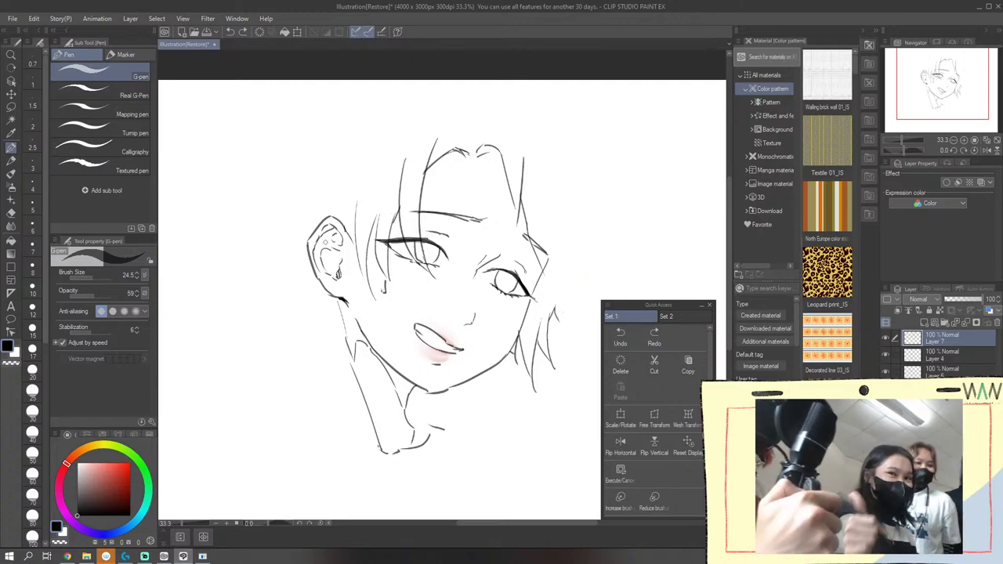
left_click_drag(328, 366, 330, 397)
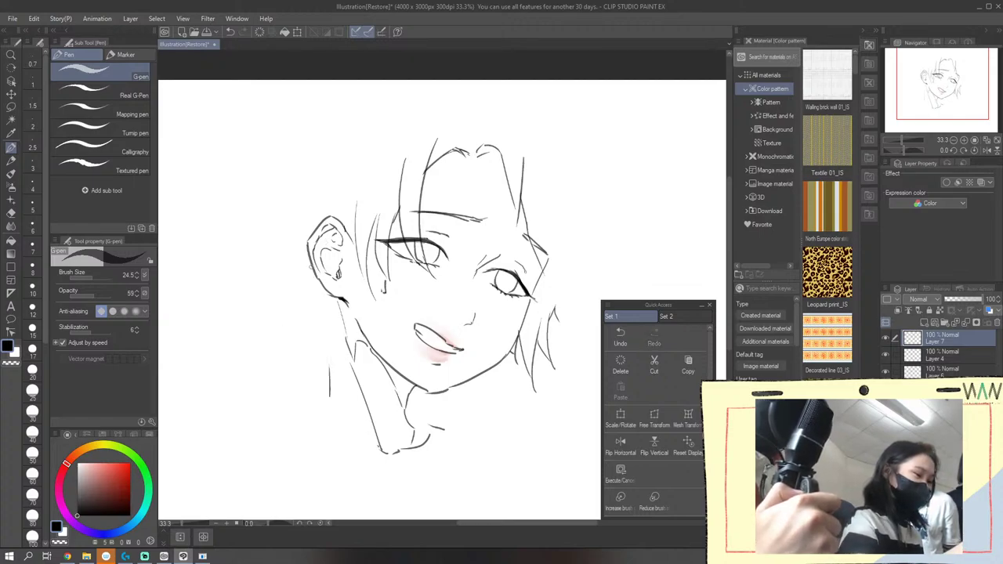
left_click_drag(323, 336, 328, 366)
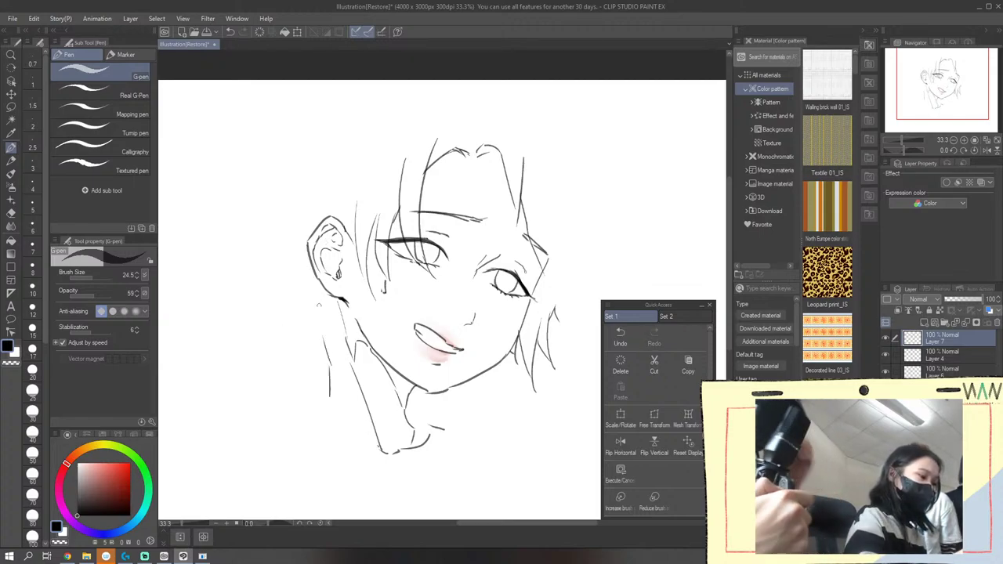
left_click_drag(318, 307, 322, 332)
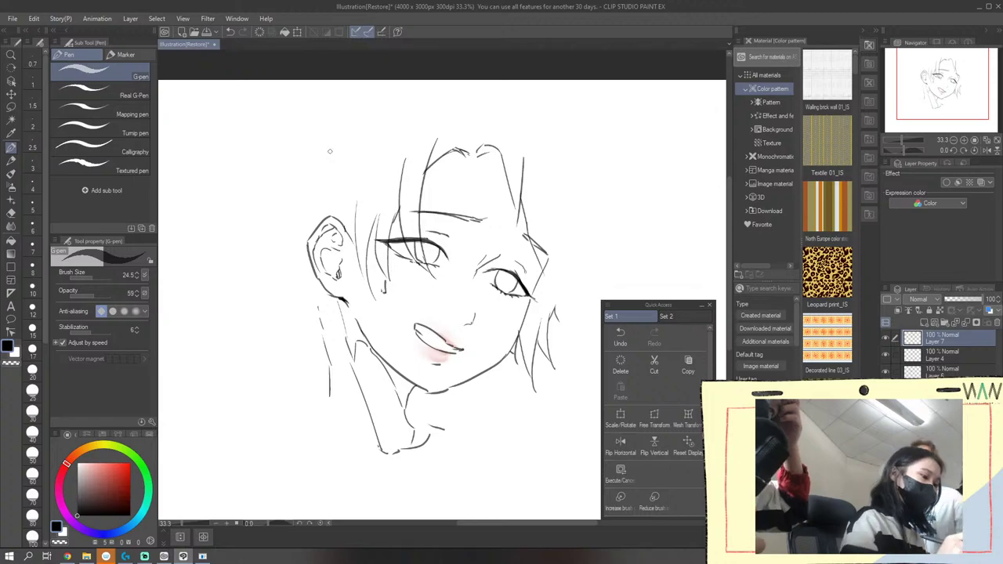
key("ctrl+z")
key("ctrl+z")
key("ctrl+z")
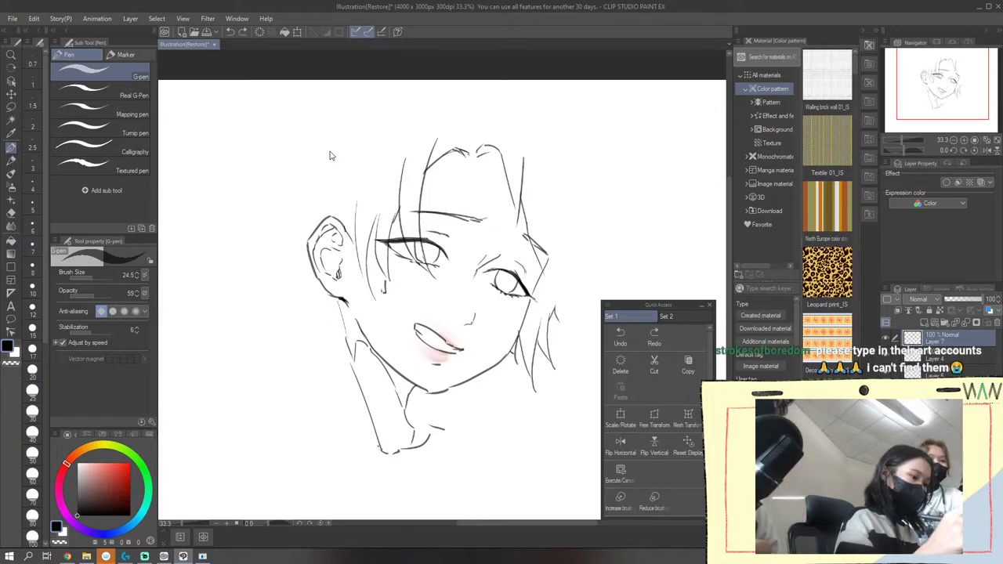
left_click_drag(307, 350, 303, 357)
left_click_drag(310, 304, 308, 325)
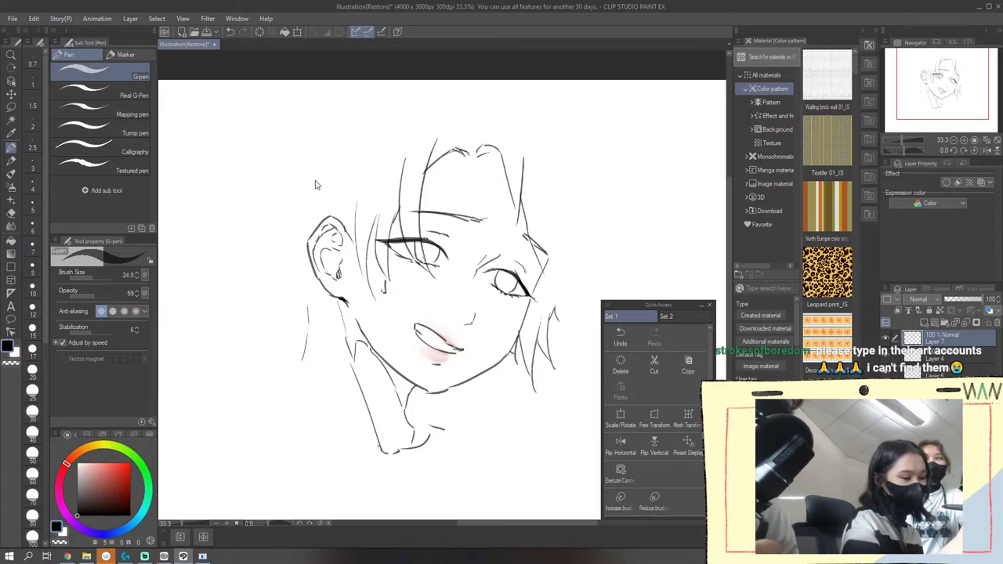
key("ctrl+z")
key("ctrl+z")
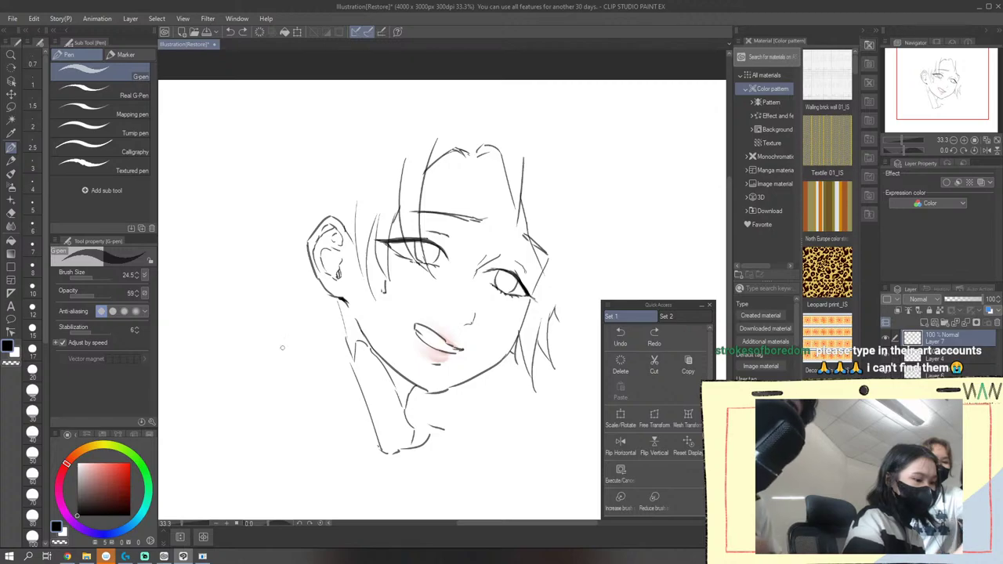
Draw the near shoulder as a long curve sloping down past the base of the neck, redoing it until it fits, and add the outer upper-arm line
mouse_move(267, 389)
left_mouse_down()
mouse_move(325, 363)
mouse_move(392, 470)
left_mouse_up()
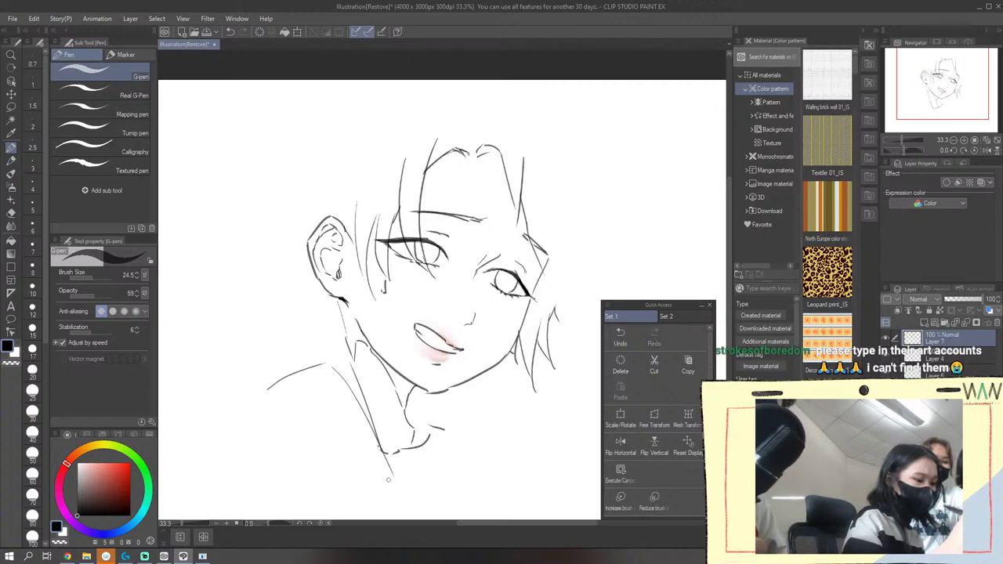
key("ctrl+z")
key("ctrl+z")
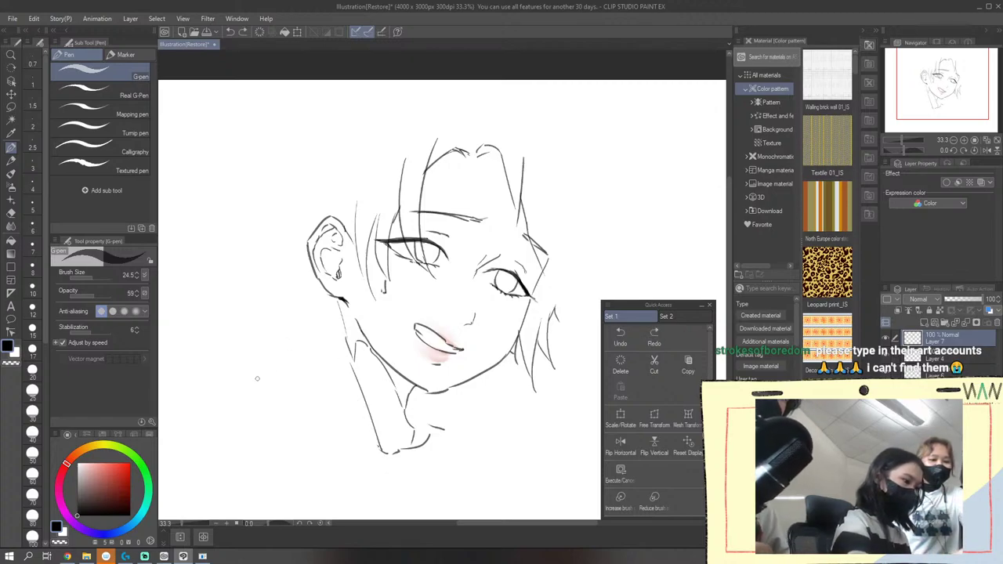
mouse_move(247, 375)
left_mouse_down()
mouse_move(386, 473)
mouse_move(340, 414)
mouse_move(348, 407)
mouse_move(380, 461)
left_mouse_up()
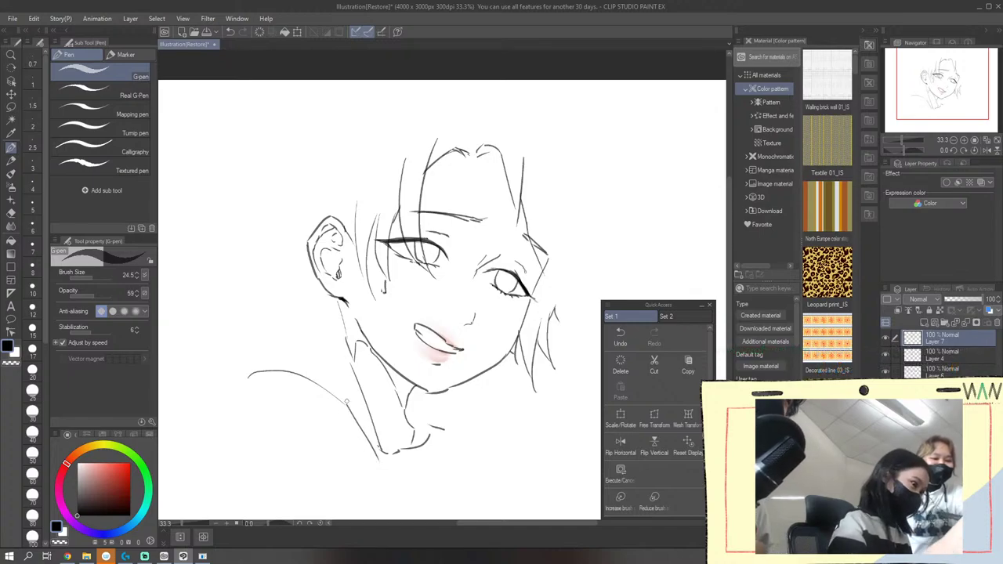
key("ctrl+z")
left_click_drag(348, 407, 392, 499)
mouse_move(248, 376)
left_mouse_down()
mouse_move(228, 429)
mouse_move(232, 468)
left_mouse_up()
Draw a short stroke rising from the top of the near shoulder toward the nape, redoing it until it fits
mouse_move(267, 370)
left_mouse_down()
mouse_move(281, 349)
mouse_move(290, 357)
mouse_move(306, 326)
left_mouse_up()
key("ctrl+z")
key("ctrl+z")
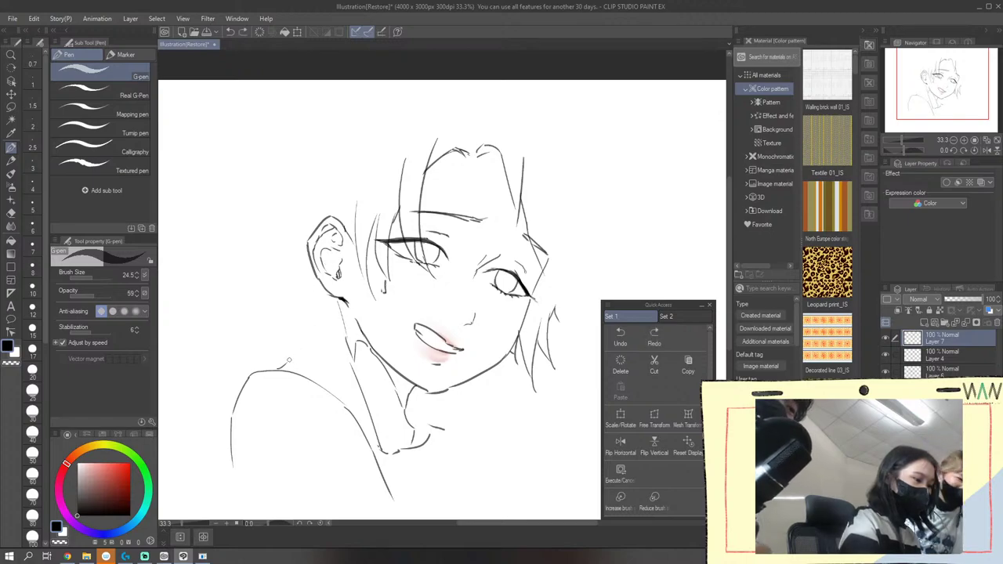
left_click_drag(286, 363, 312, 338)
key("ctrl+z")
key("ctrl+z")
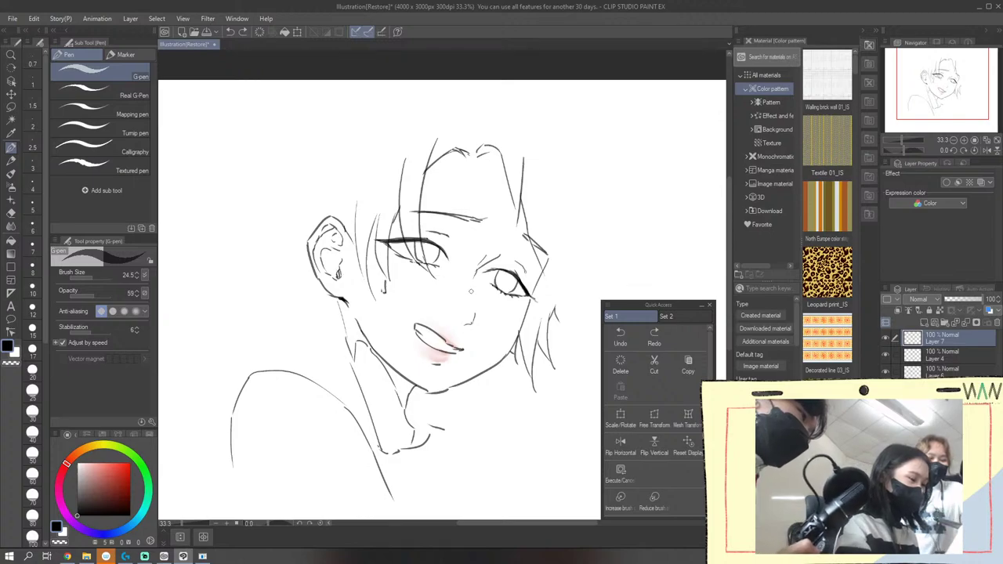
left_click_drag(288, 368, 299, 354)
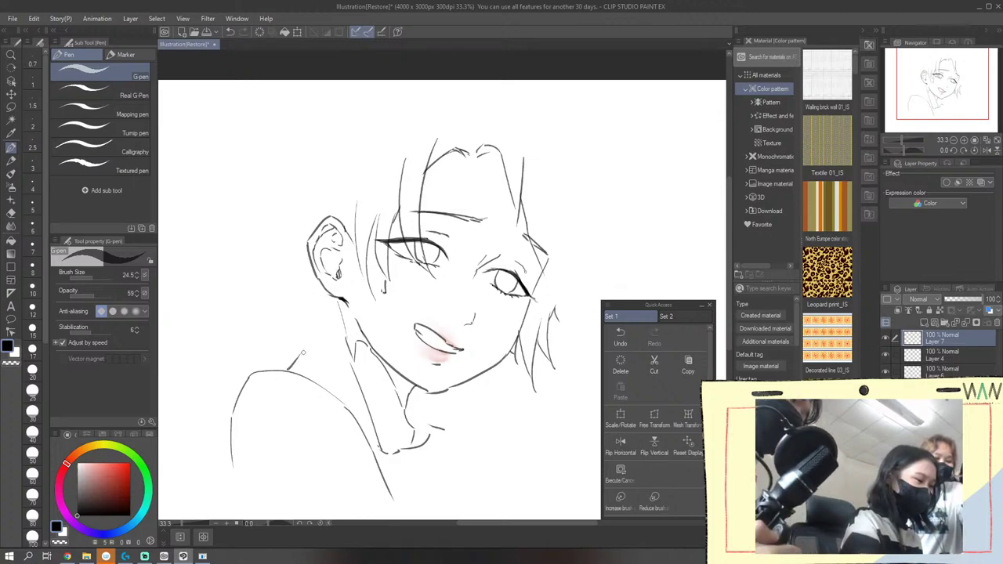
Draw the back-of-neck line curving from behind the near ear down to the top of the near shoulder, redoing it until it fits
key("ctrl+z")
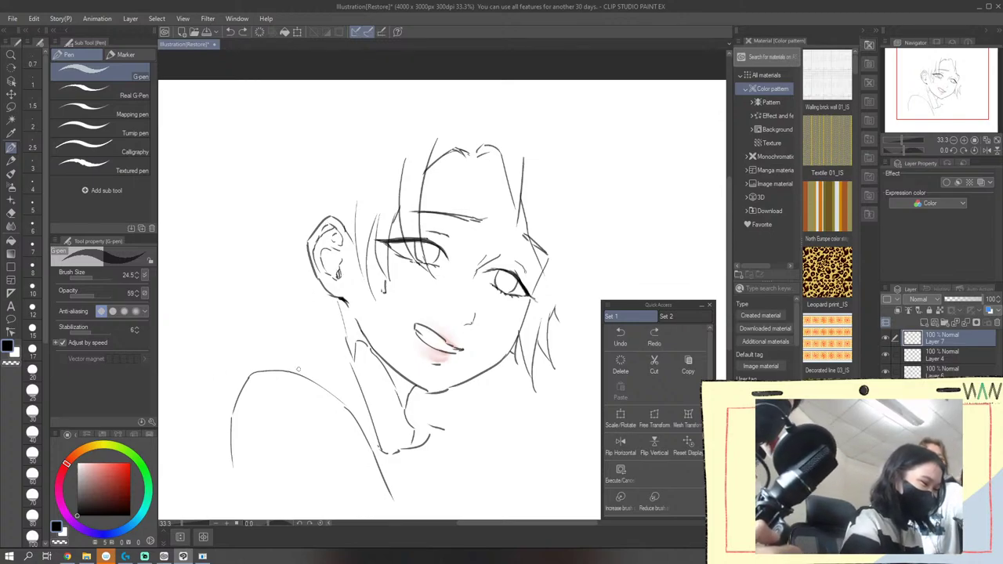
left_click_drag(298, 369, 309, 371)
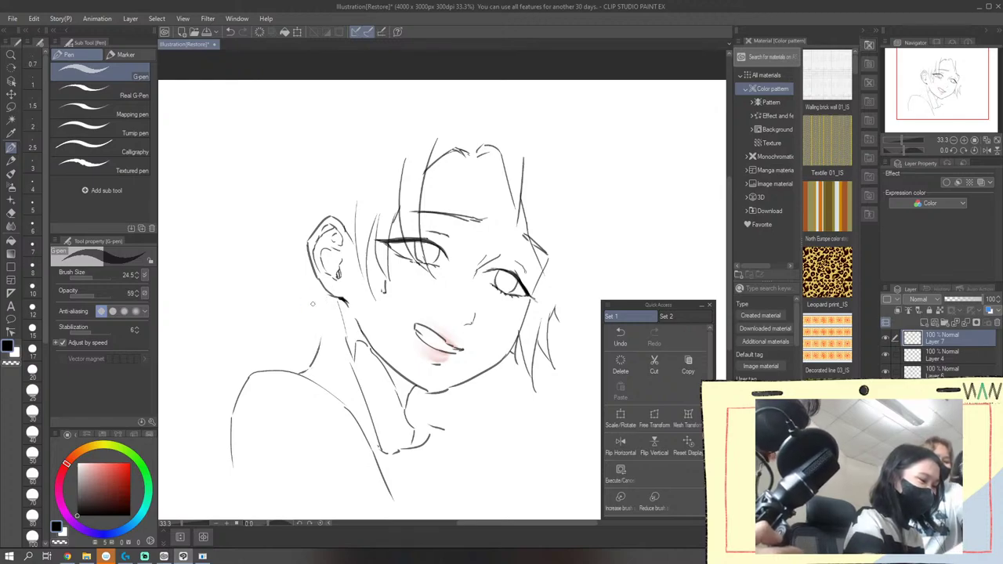
key("ctrl+z")
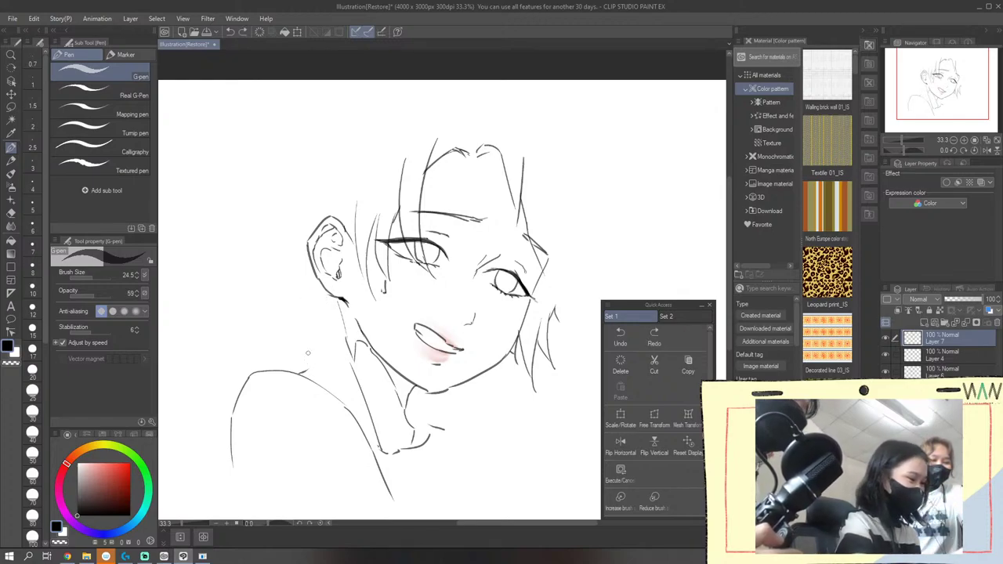
left_click_drag(307, 369, 310, 340)
key("ctrl+z")
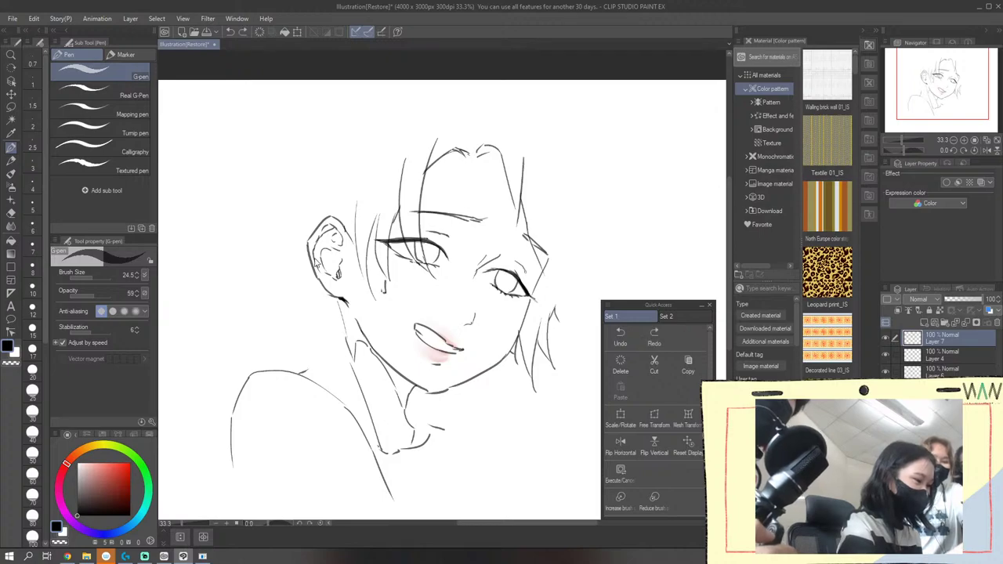
left_click_drag(314, 287, 314, 356)
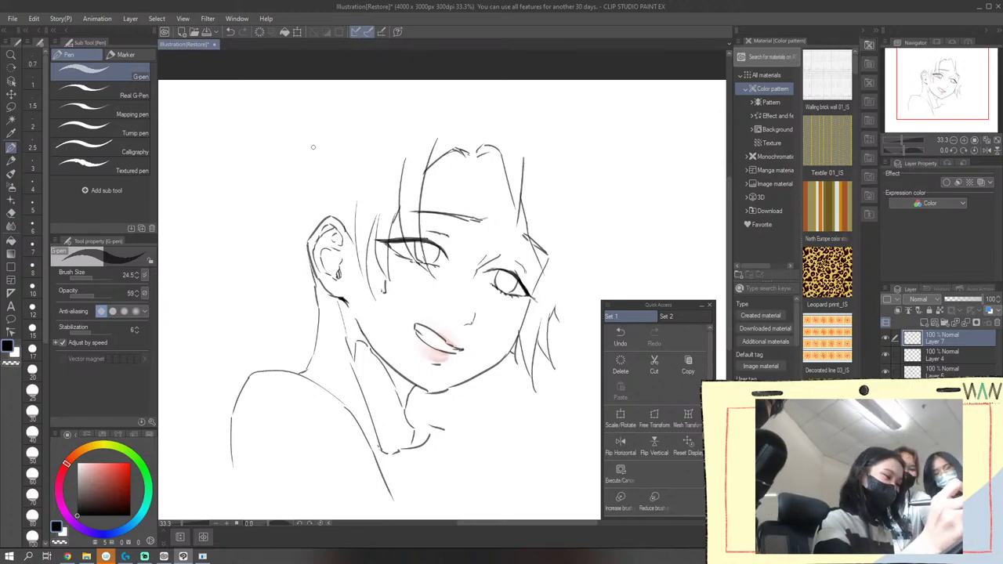
Draw a pointed hair strand behind the neck, with its tip ending just above the near shoulder
left_click_drag(318, 335, 310, 351)
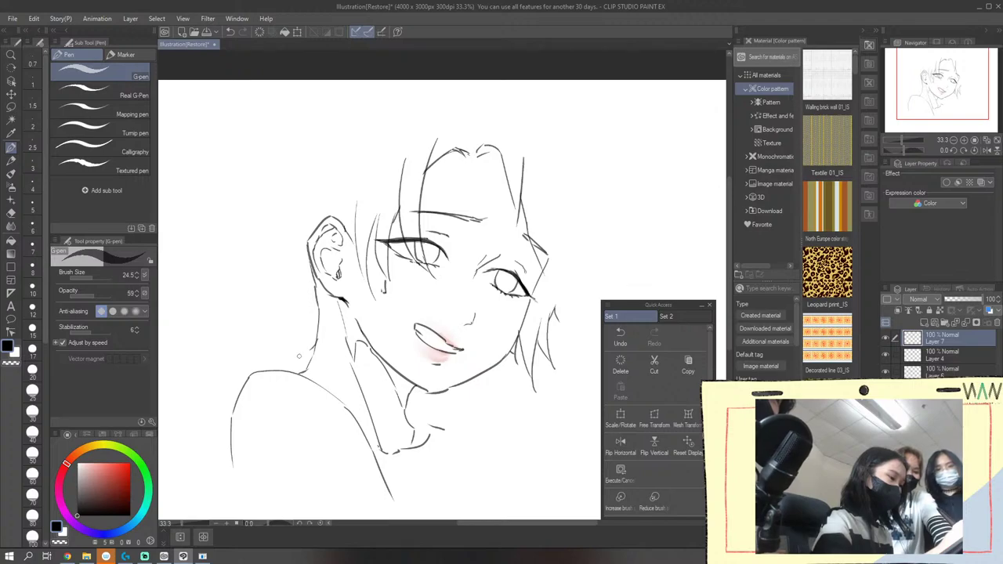
left_click_drag(307, 317, 290, 359)
left_click_drag(307, 317, 294, 266)
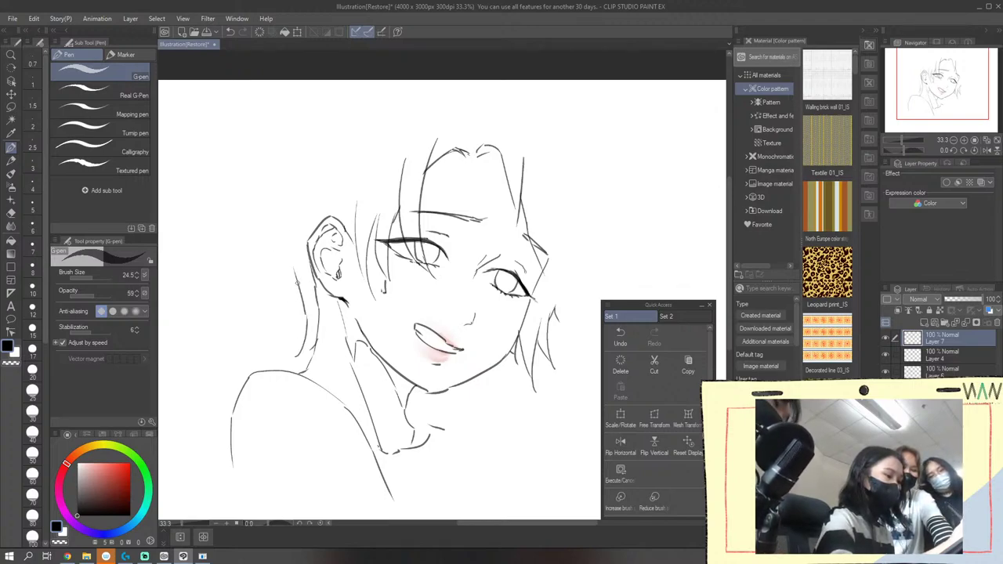
Add a shorter pointed hair strand outside the first one behind the near ear, redoing its tip and outer edge until they fit
left_click_drag(283, 314, 291, 268)
key("ctrl+z")
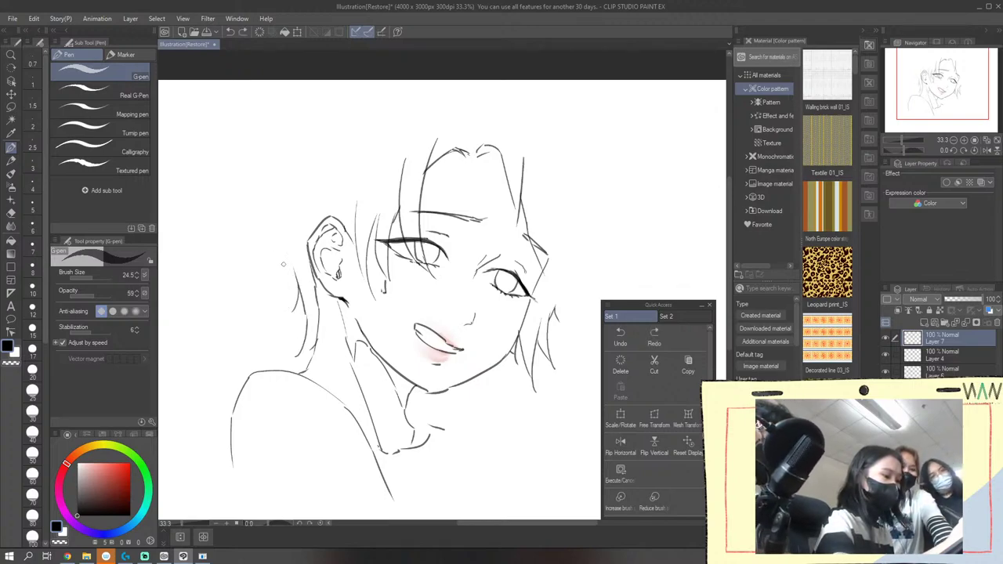
mouse_move(293, 315)
left_mouse_down()
mouse_move(286, 276)
mouse_move(286, 307)
left_mouse_up()
key("ctrl+z")
left_click_drag(292, 271, 278, 314)
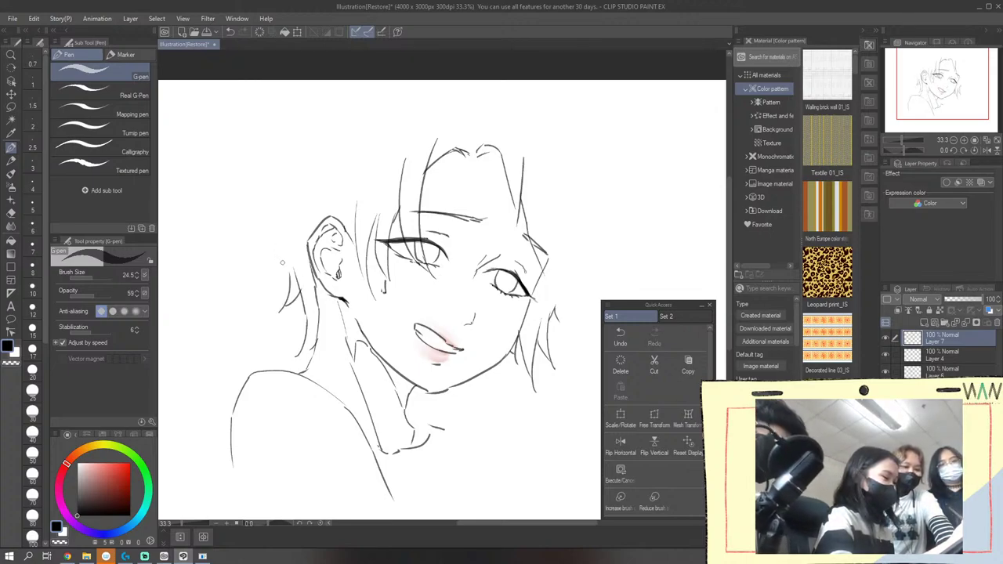
key("ctrl+z")
key("ctrl+z")
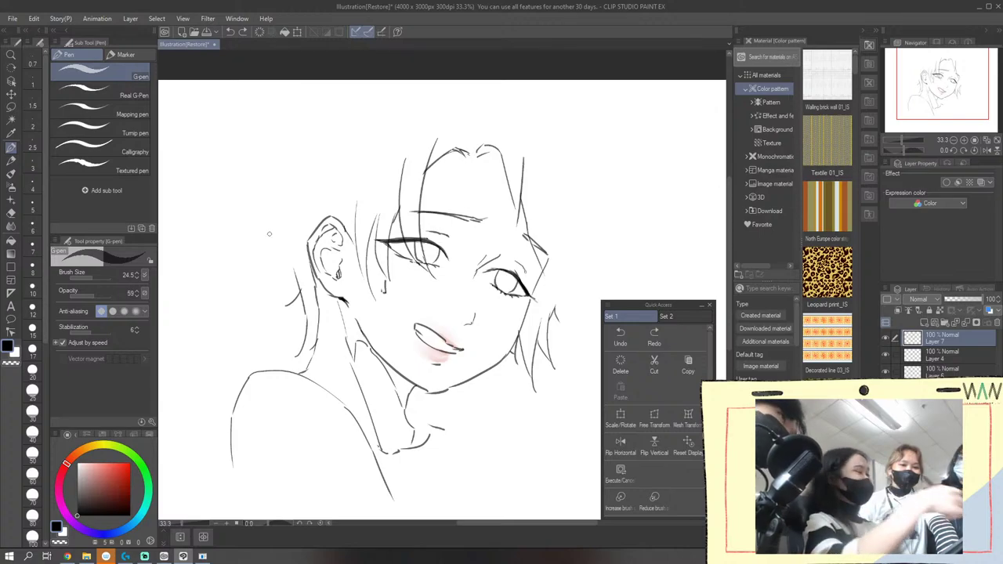
left_click_drag(287, 308, 271, 237)
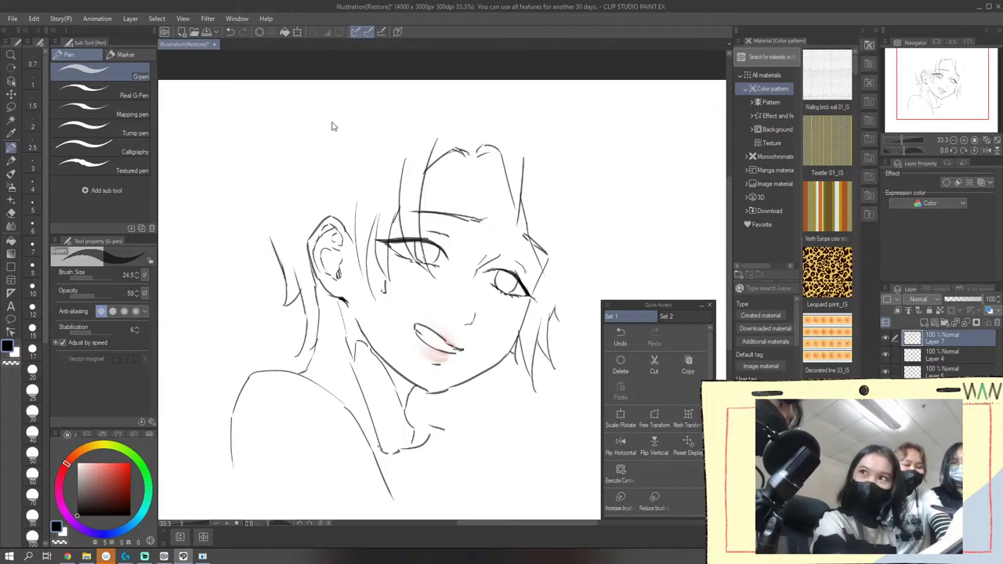
key("ctrl+z")
key("ctrl+z")
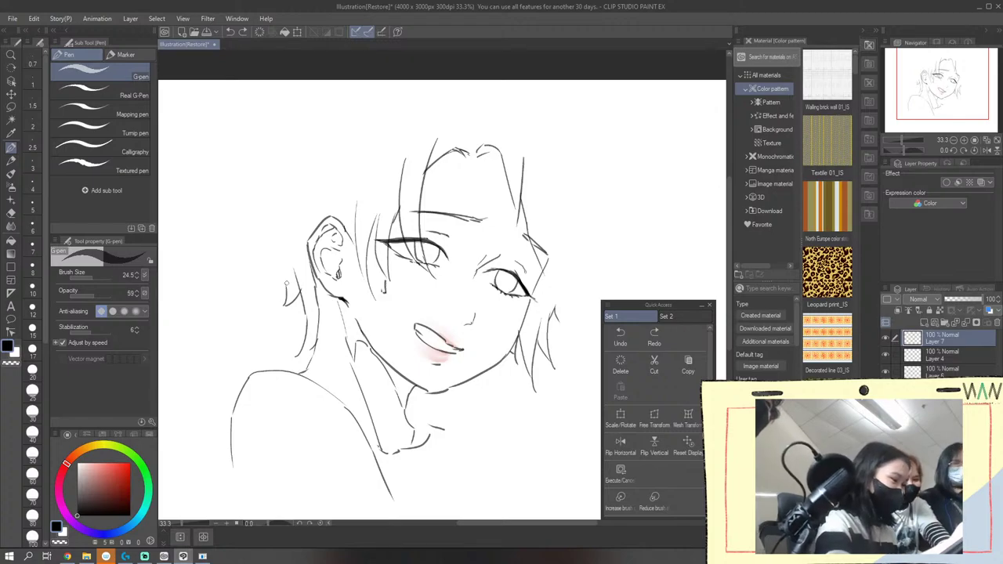
left_click_drag(286, 289, 284, 275)
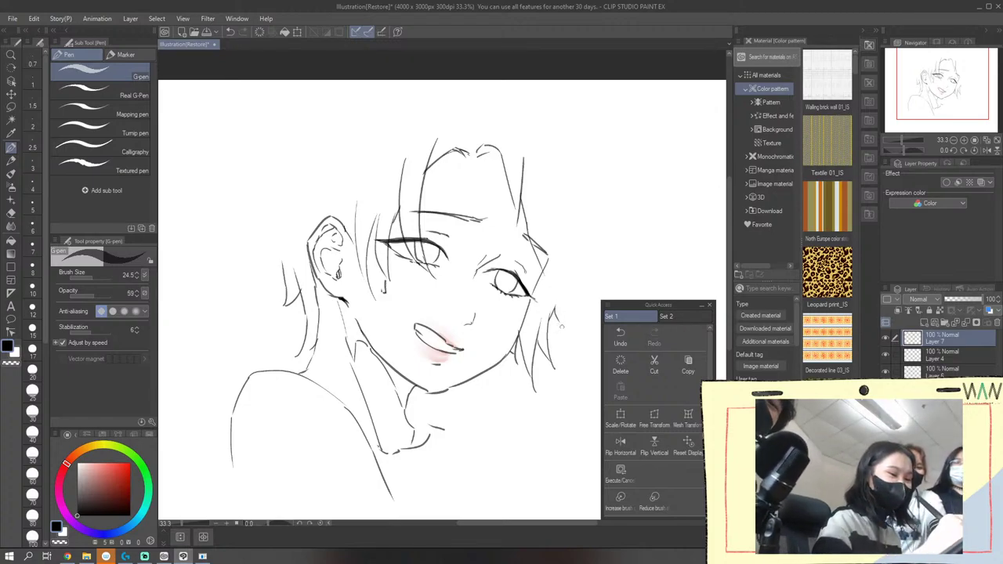
Draw further pointed hair strands fanning outward beside the far eye and cheek, redoing strokes that do not fit
left_click_drag(562, 291, 563, 329)
key("ctrl+z")
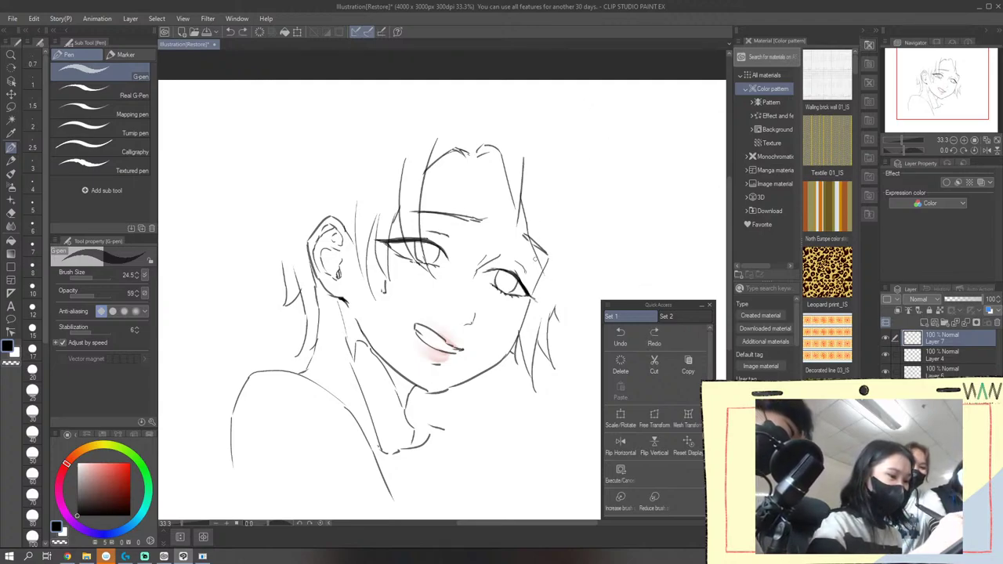
mouse_move(535, 258)
left_mouse_down()
mouse_move(538, 311)
mouse_move(557, 259)
mouse_move(577, 322)
mouse_move(557, 304)
mouse_move(569, 237)
left_mouse_up()
mouse_move(570, 281)
left_mouse_down()
mouse_move(584, 288)
mouse_move(580, 216)
left_mouse_up()
key("ctrl+z")
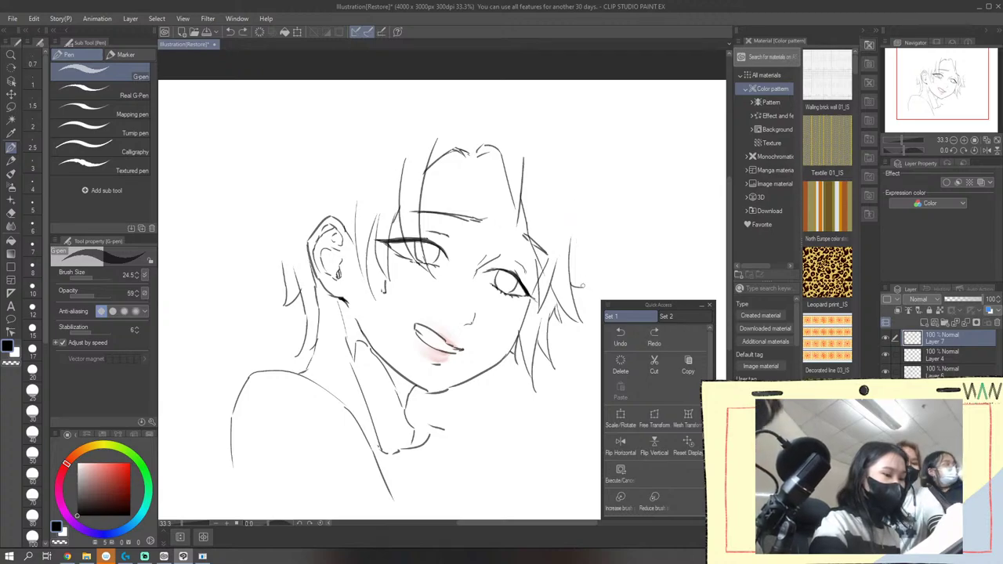
left_click_drag(581, 287, 581, 261)
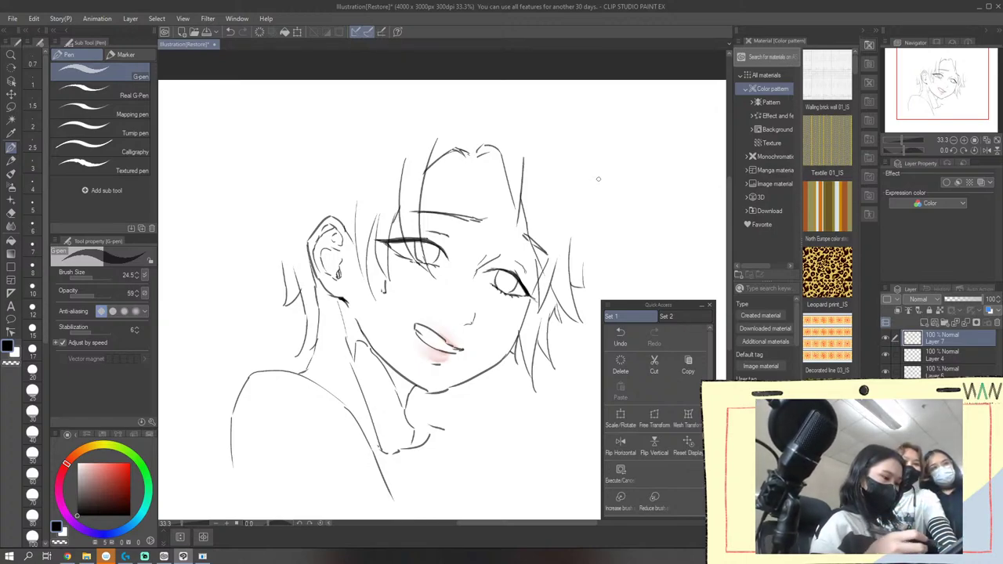
left_click(933, 357)
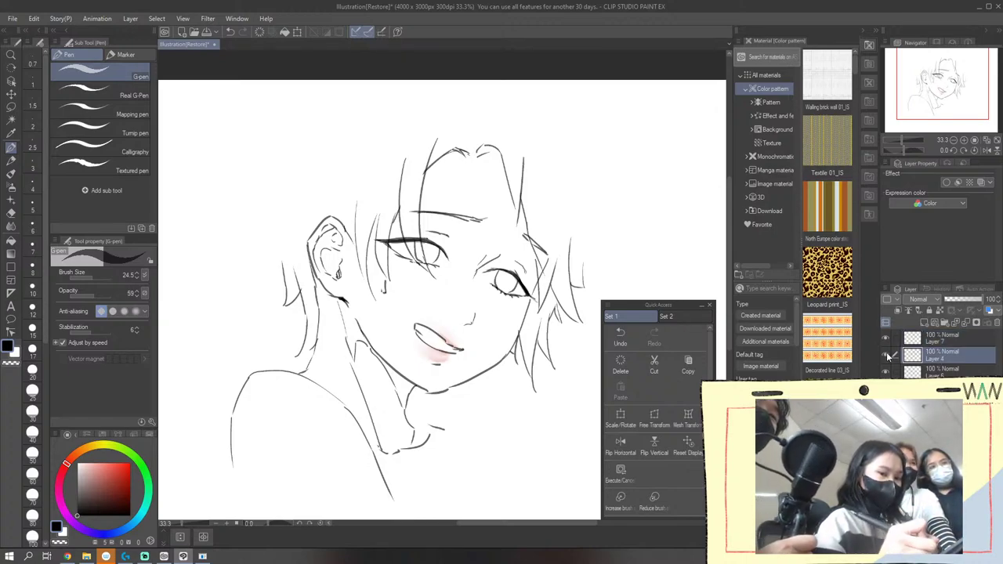
left_click(935, 367)
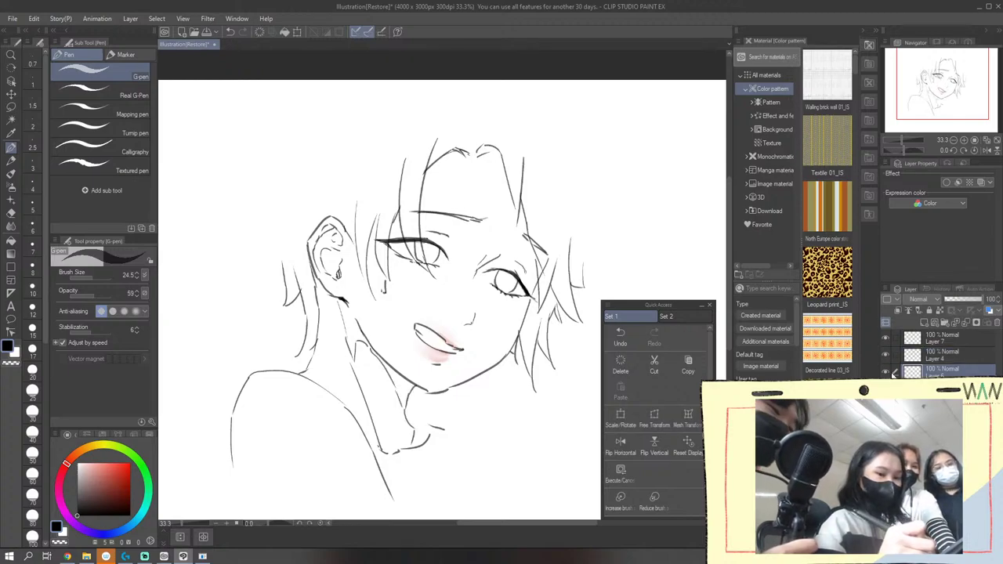
left_click(935, 361)
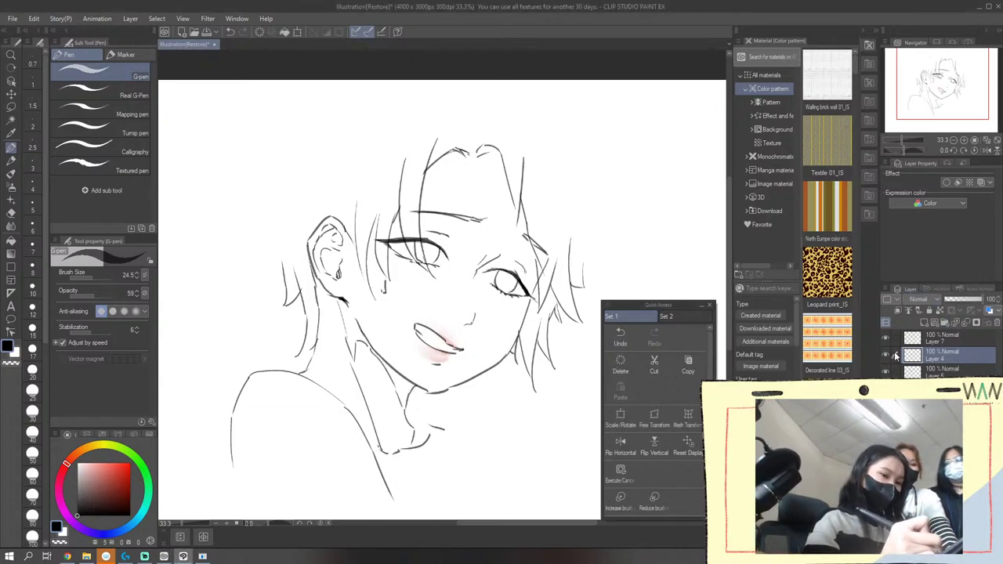
left_click(898, 370)
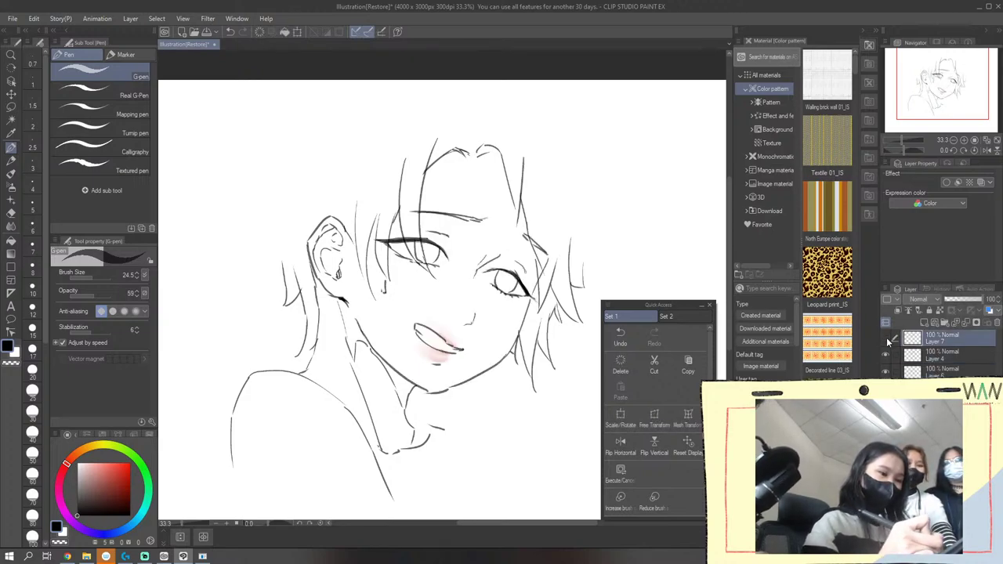
left_click(886, 339)
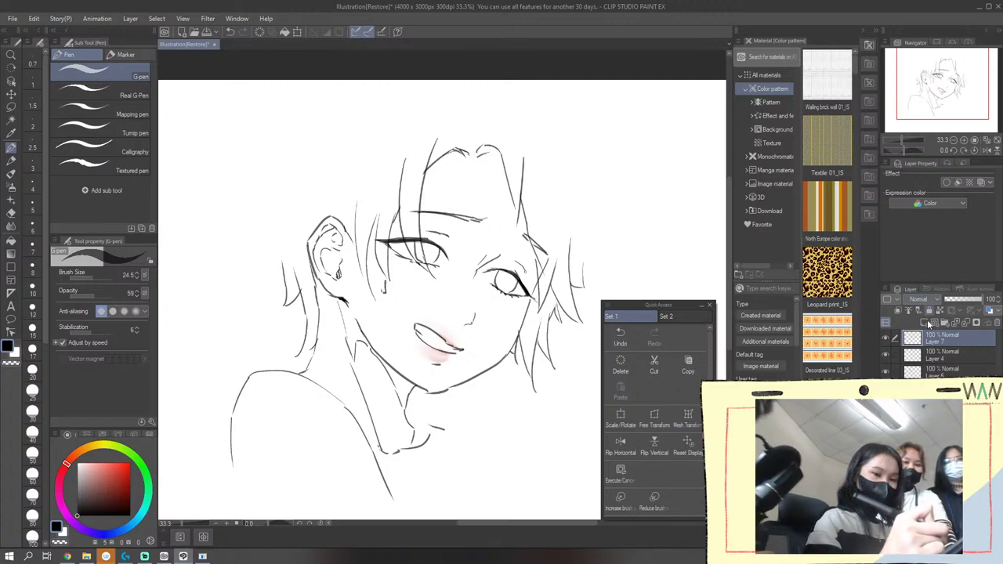
left_click(913, 353)
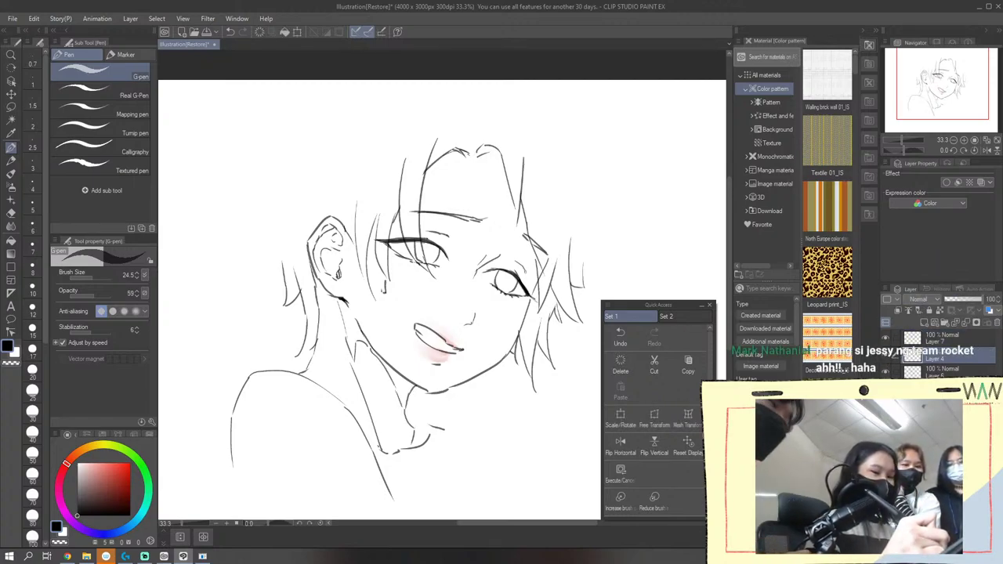
left_click(892, 371)
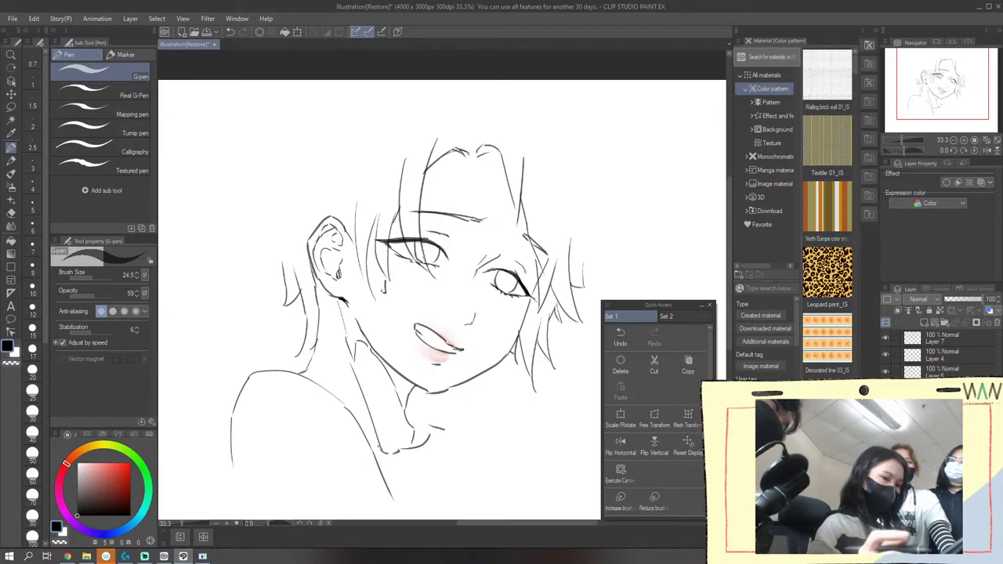
Draw the far shoulder on Layer 7 as a long curve running outward from the base of the neck and down into the upper arm
left_click(888, 345)
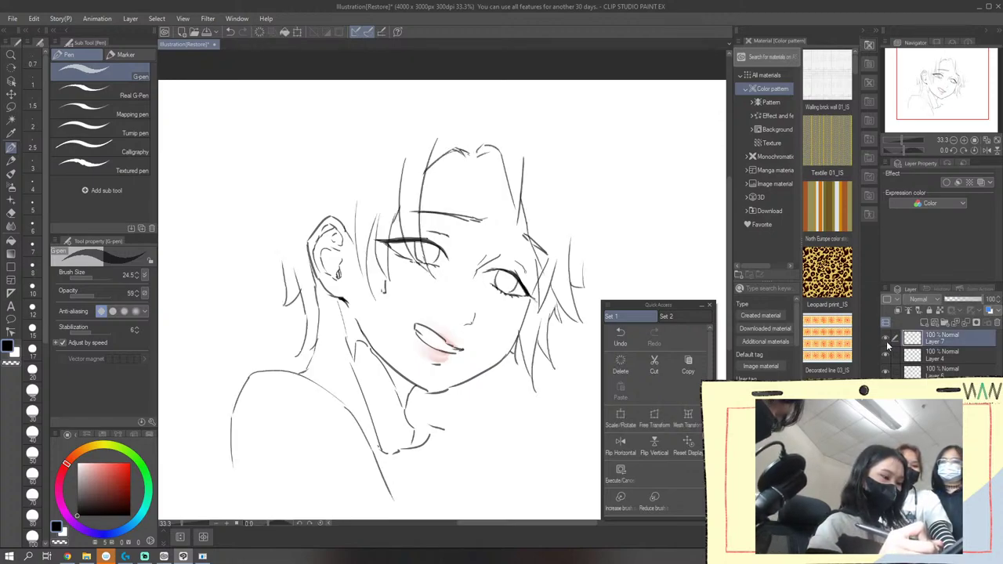
mouse_move(447, 430)
left_mouse_down()
mouse_move(472, 431)
mouse_move(513, 490)
left_mouse_up()
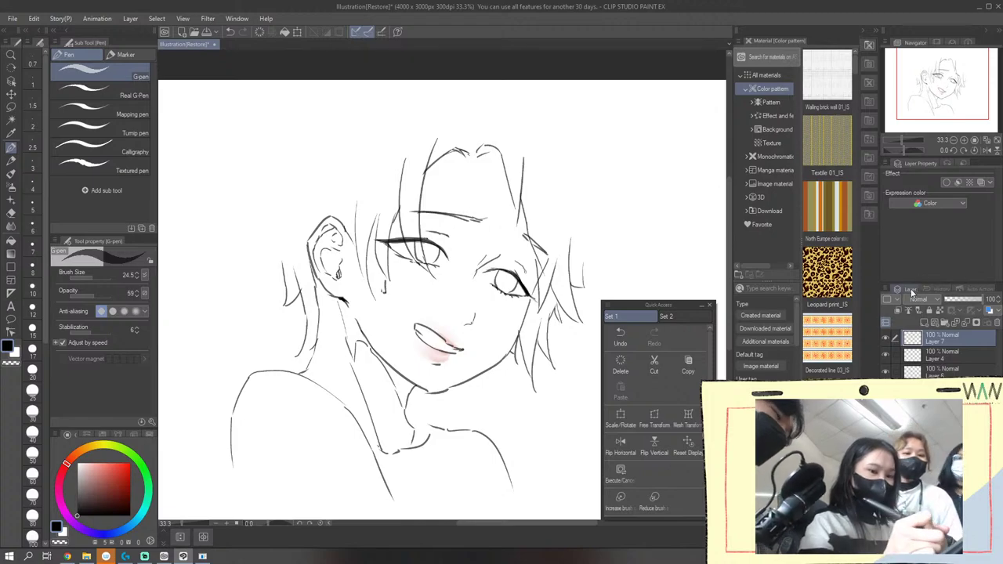
Merge the upper line-art layers down into Layer 3 and add a new layer directly below Layer 5
mouse_move(909, 289)
left_mouse_down()
mouse_move(781, 260)
mouse_move(439, 129)
left_mouse_up()
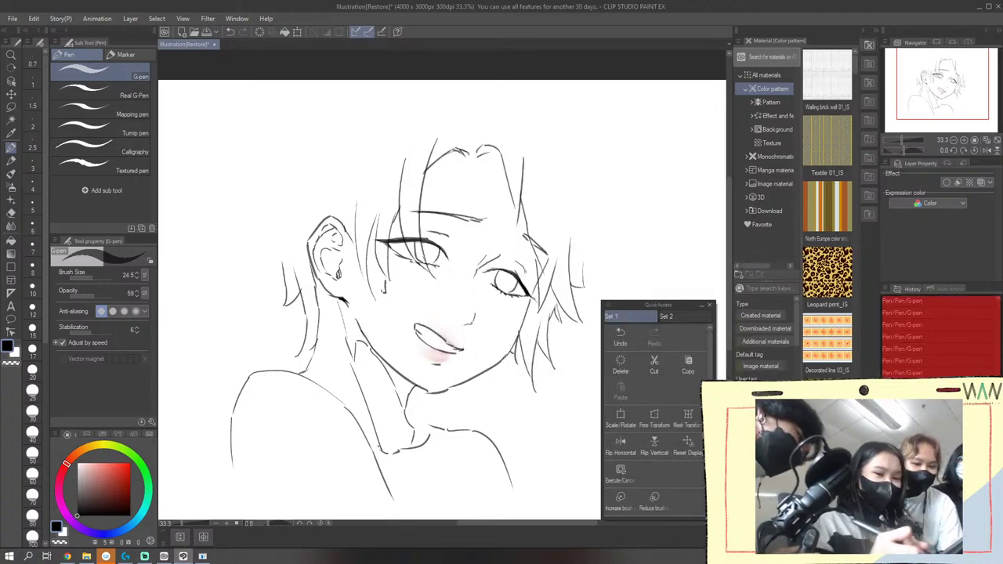
left_click_drag(470, 127, 945, 283)
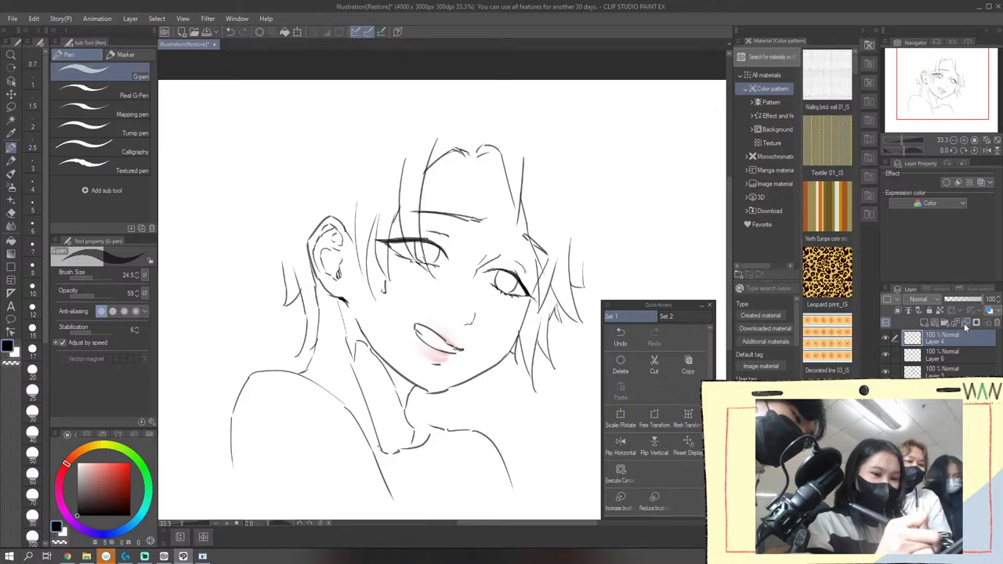
left_click(963, 323)
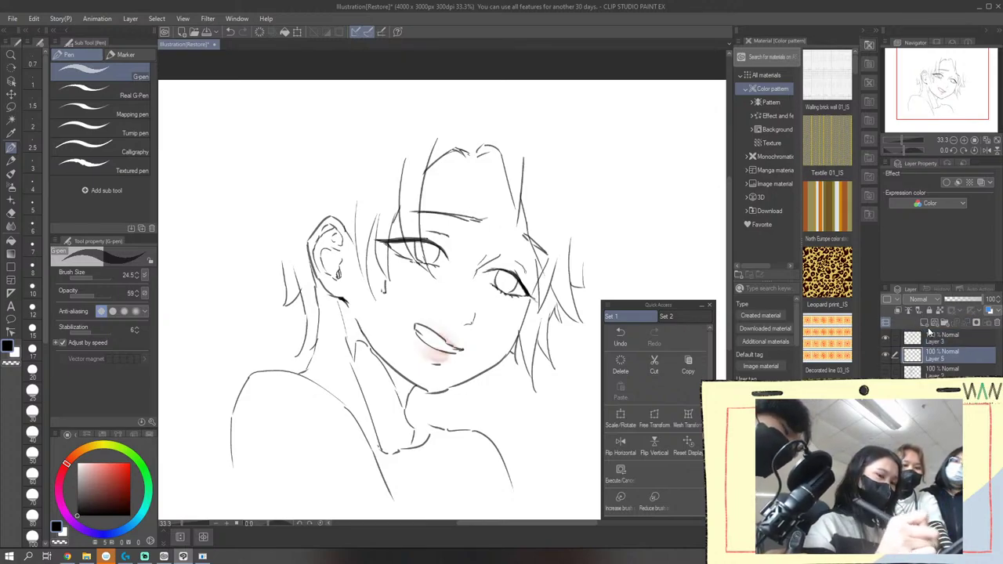
left_click(888, 355)
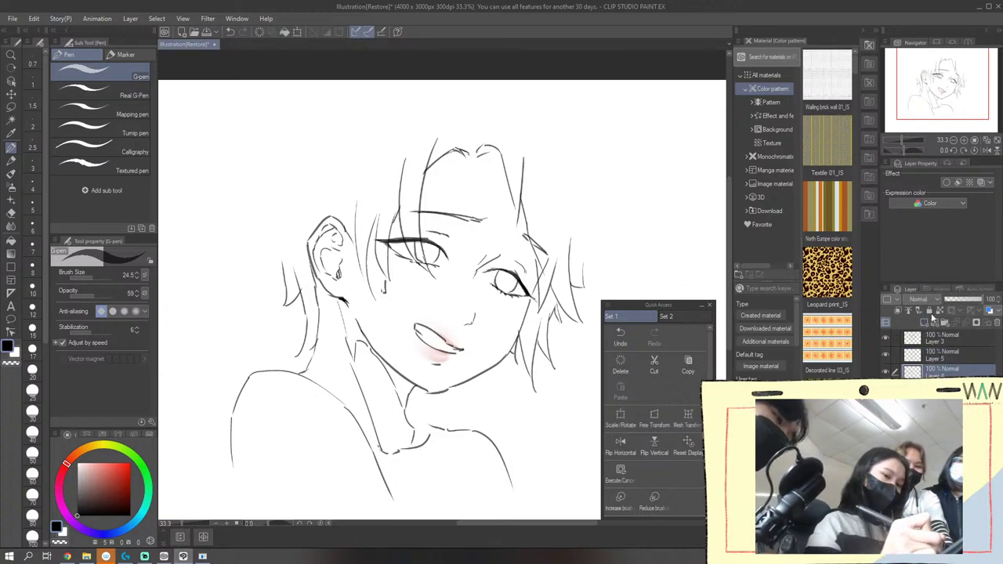
left_click(940, 370)
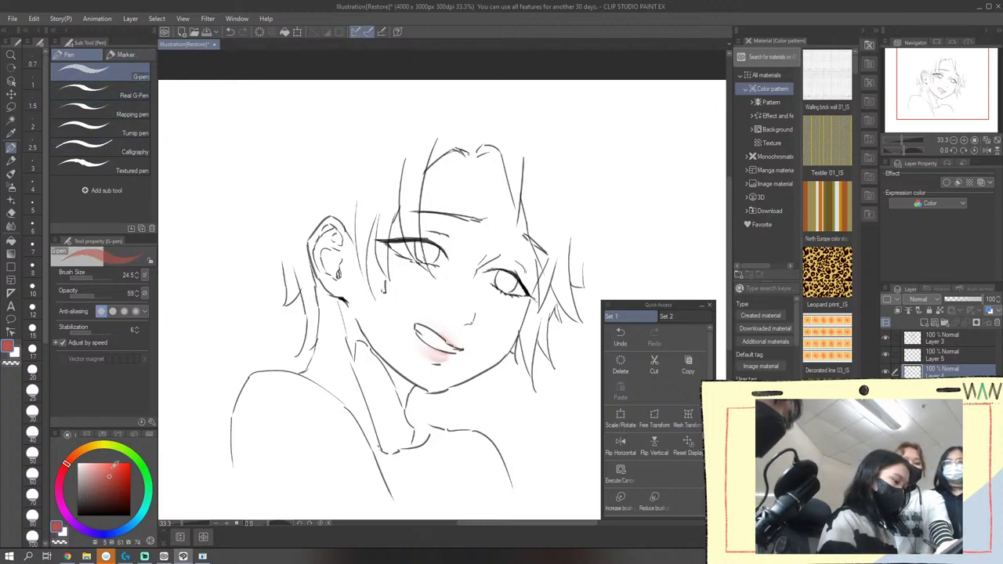
Set the drawing colour to a muted bluish green with the values 140, 62 and 52
left_click(101, 467)
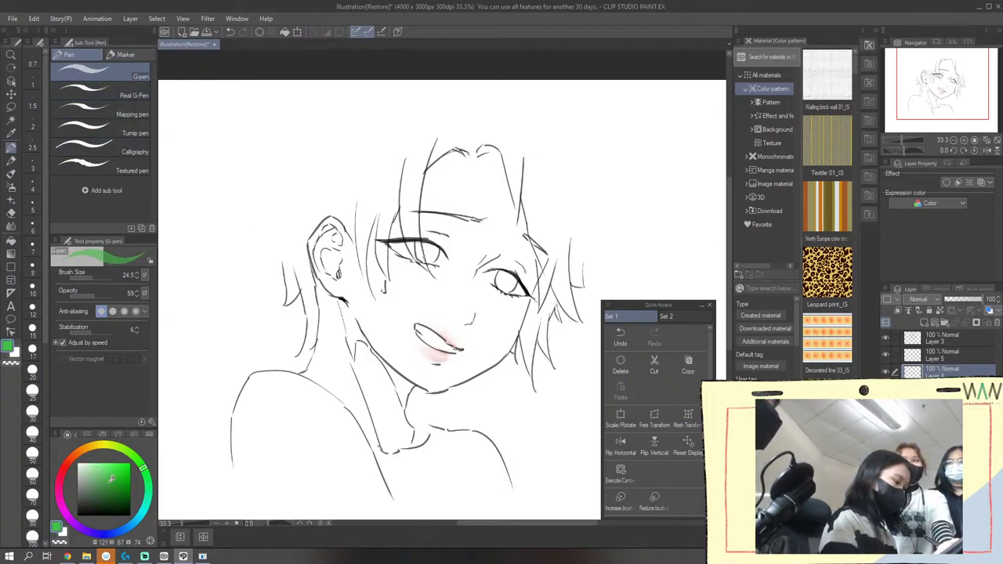
left_click(142, 468)
left_click(105, 483)
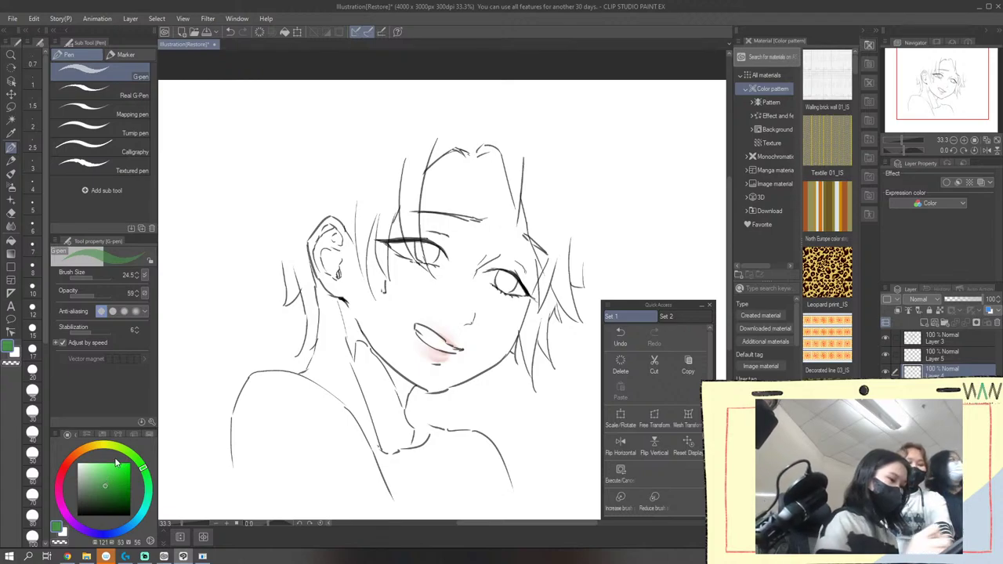
left_click(104, 486)
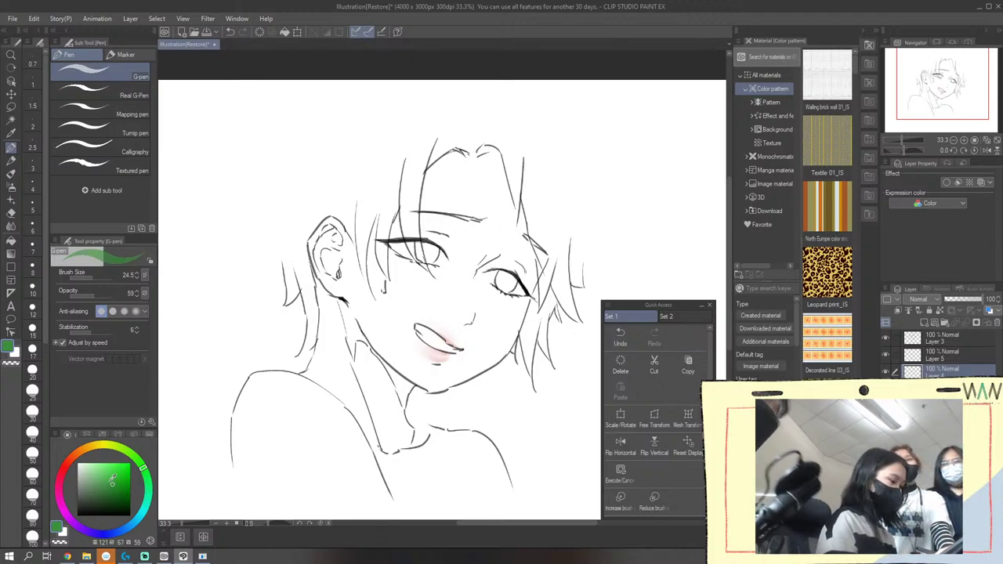
left_click(112, 482)
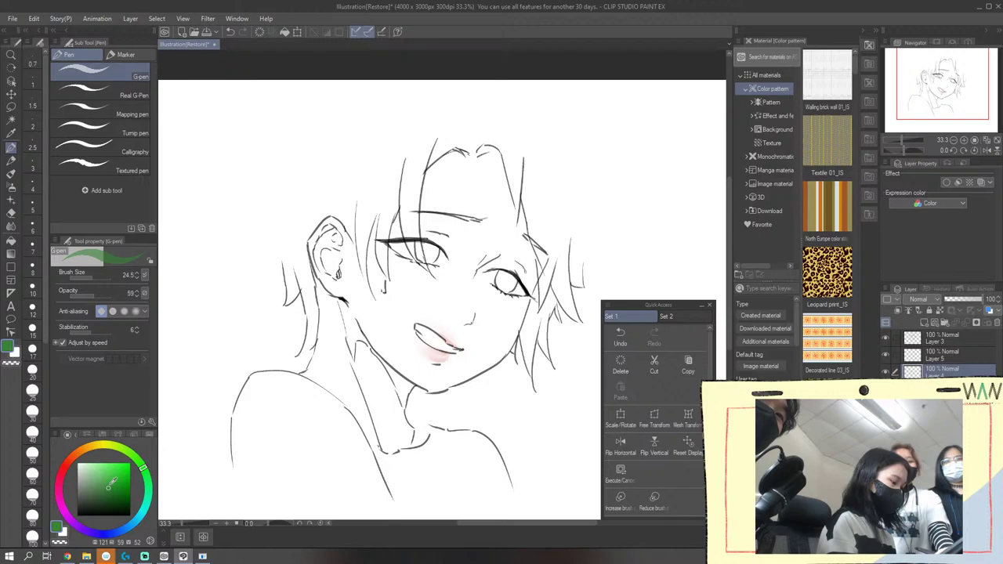
left_click_drag(110, 485, 110, 488)
left_click(149, 483)
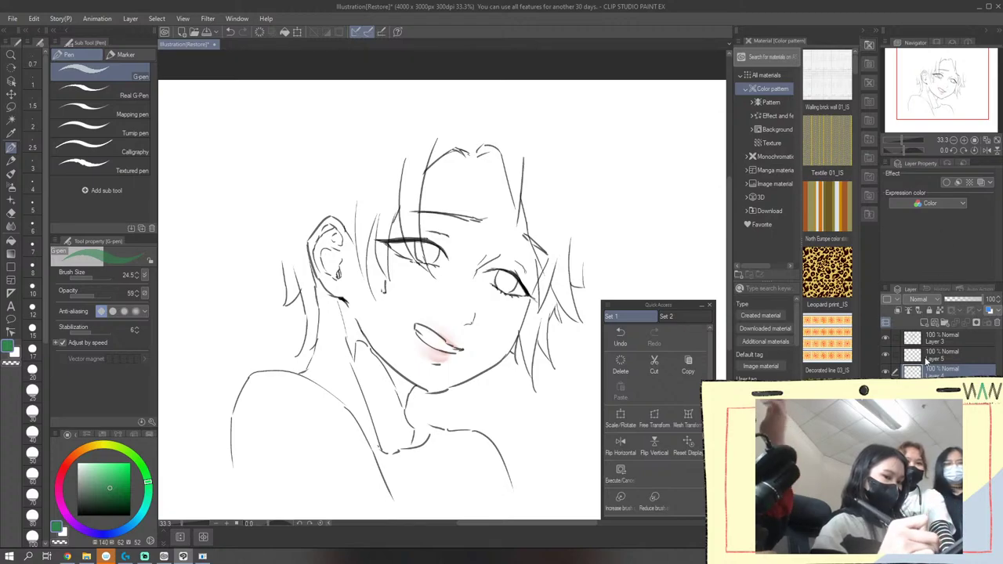
Switch to Layer 3, undo the stroke along the bridge of the nose and erase the old nose line with the Hard eraser
left_click(886, 358)
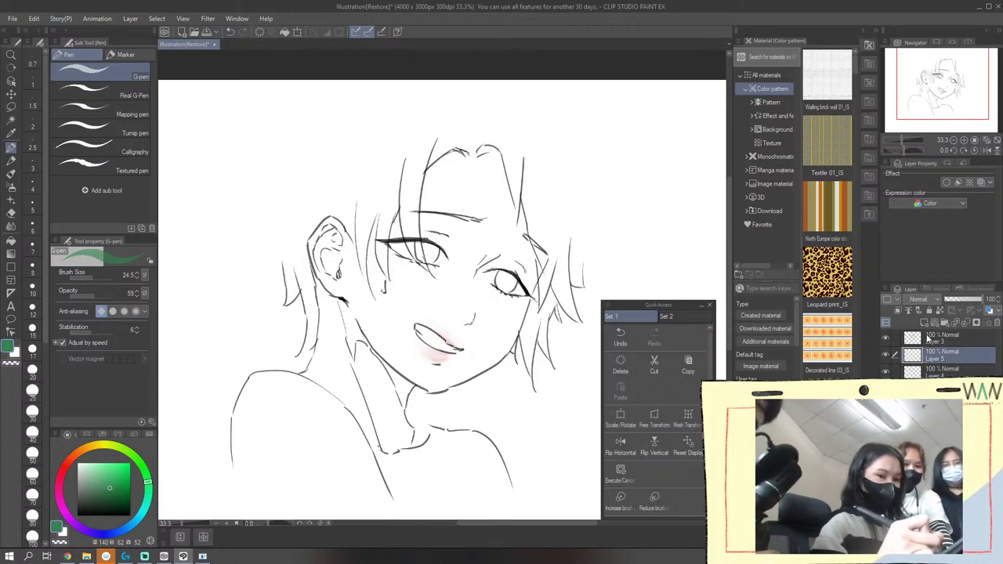
left_click(886, 358)
left_click(937, 337)
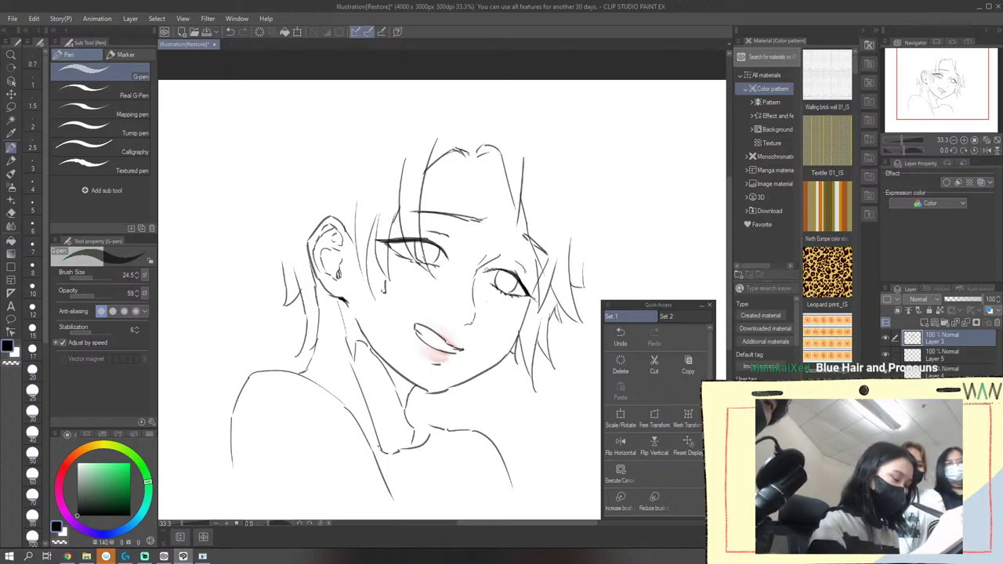
key("ctrl+z")
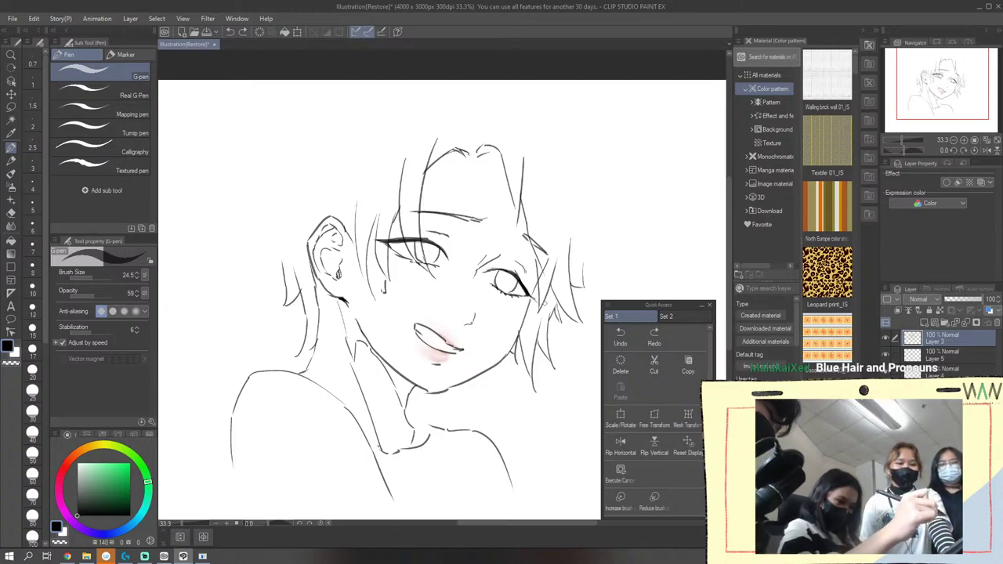
key("e")
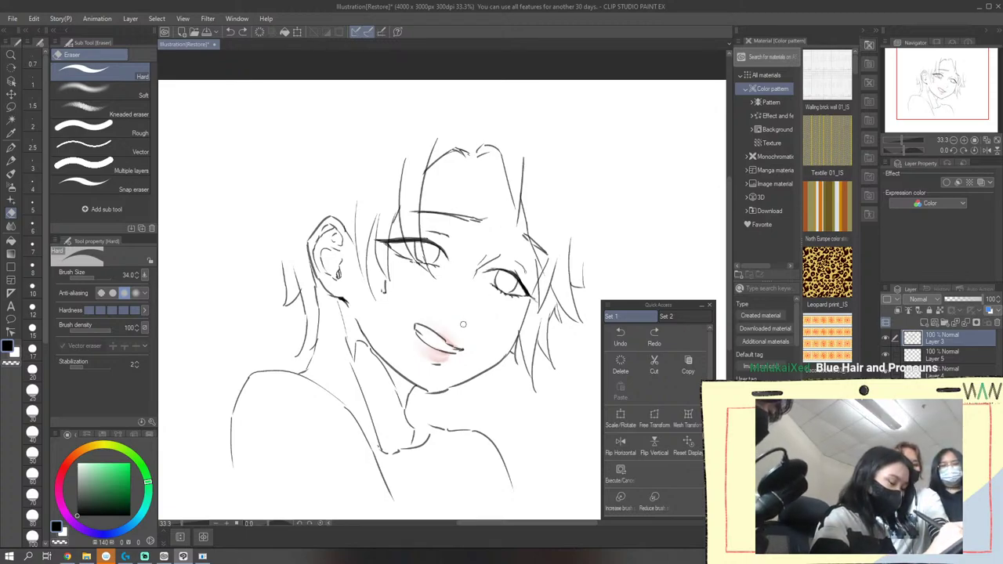
left_click(465, 322)
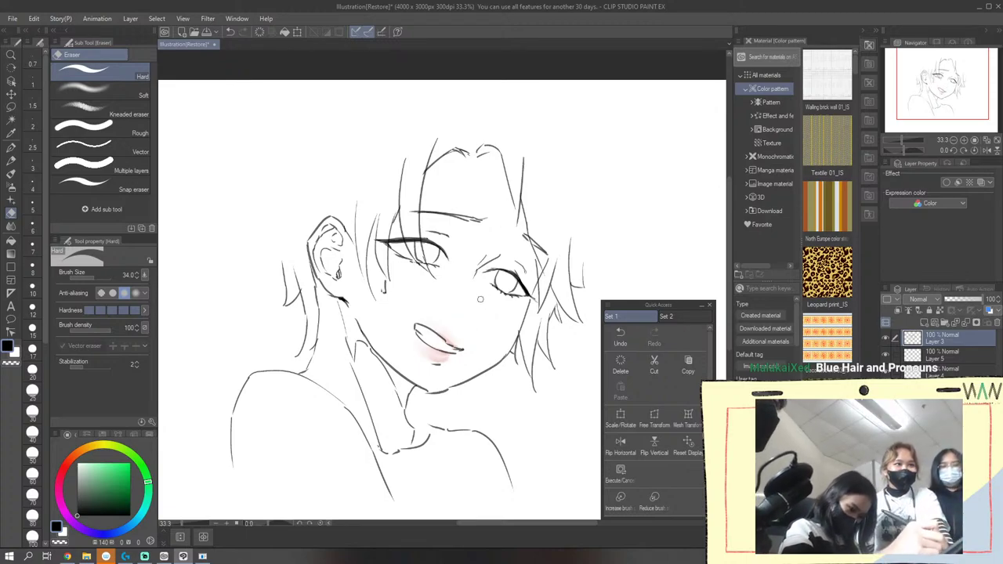
Redraw the nose on Layer 3 with the G-pen as short strokes for the tip, underside and near nostril, undoing strokes that do not fit
key("p")
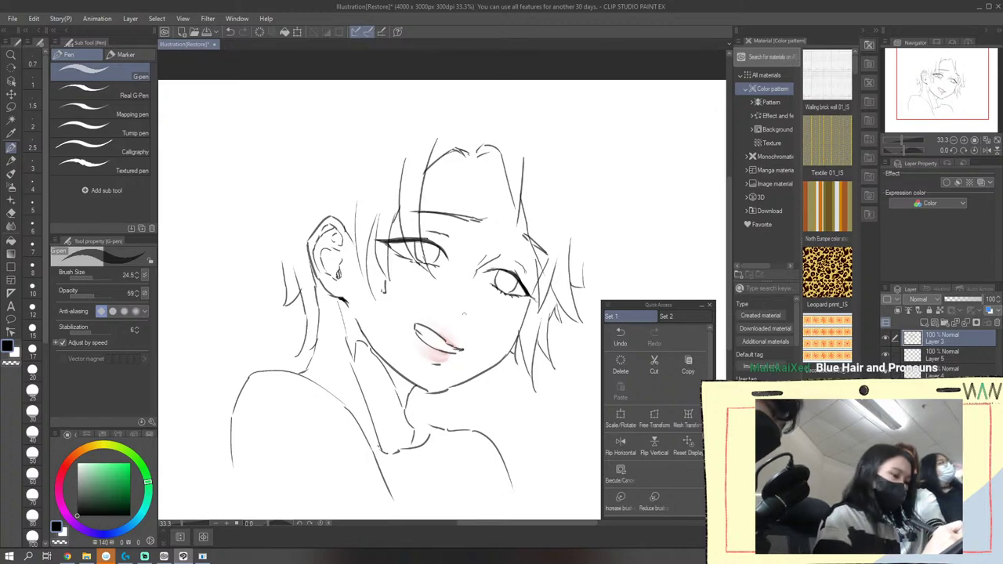
left_click_drag(464, 321, 469, 319)
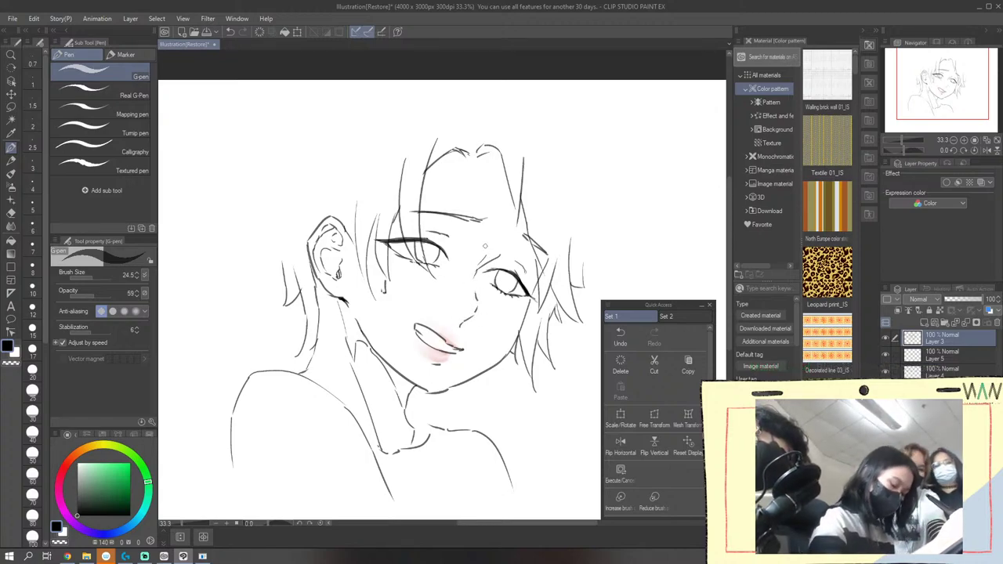
key("ctrl+z")
left_click_drag(476, 306, 470, 320)
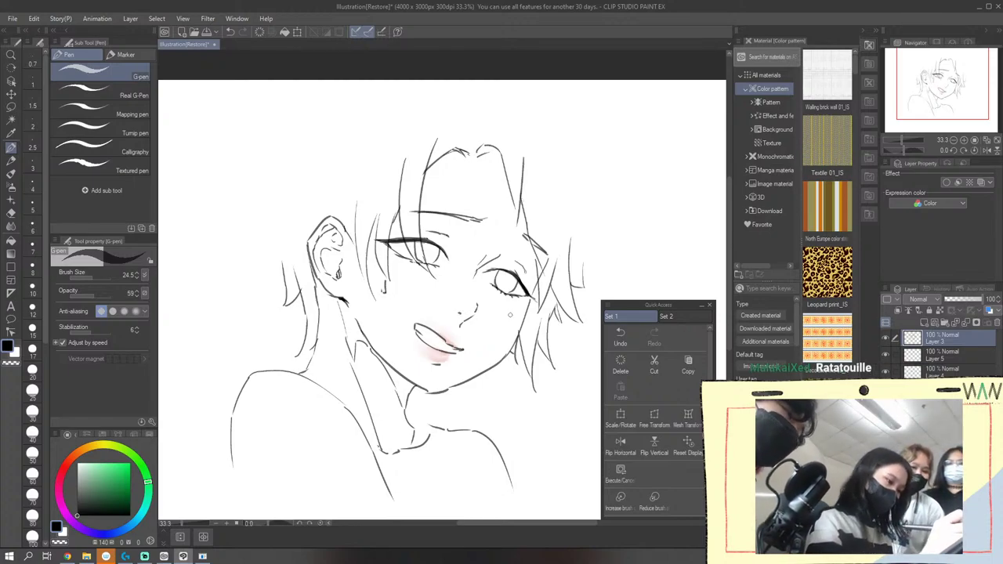
key("ctrl+z")
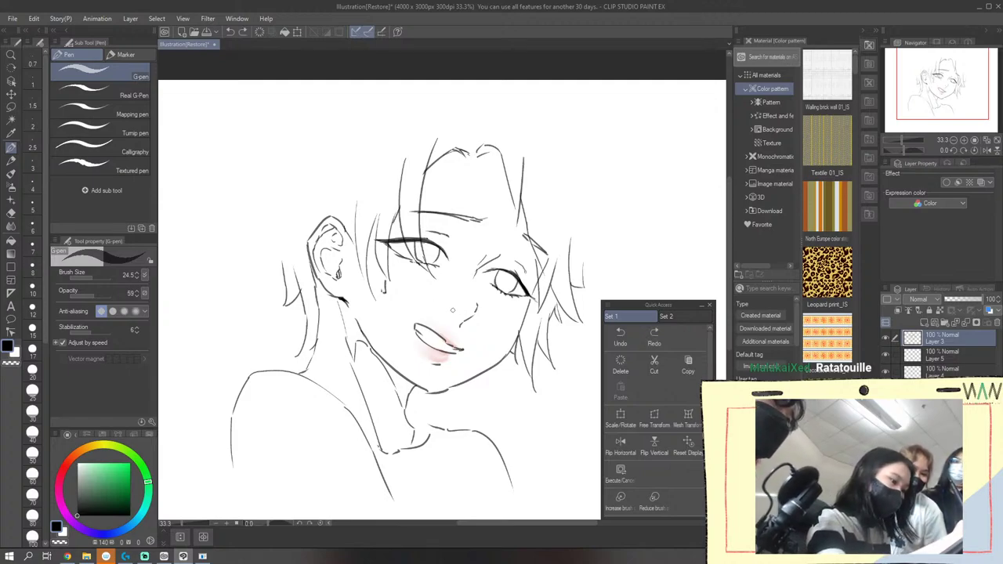
left_click_drag(452, 312, 457, 316)
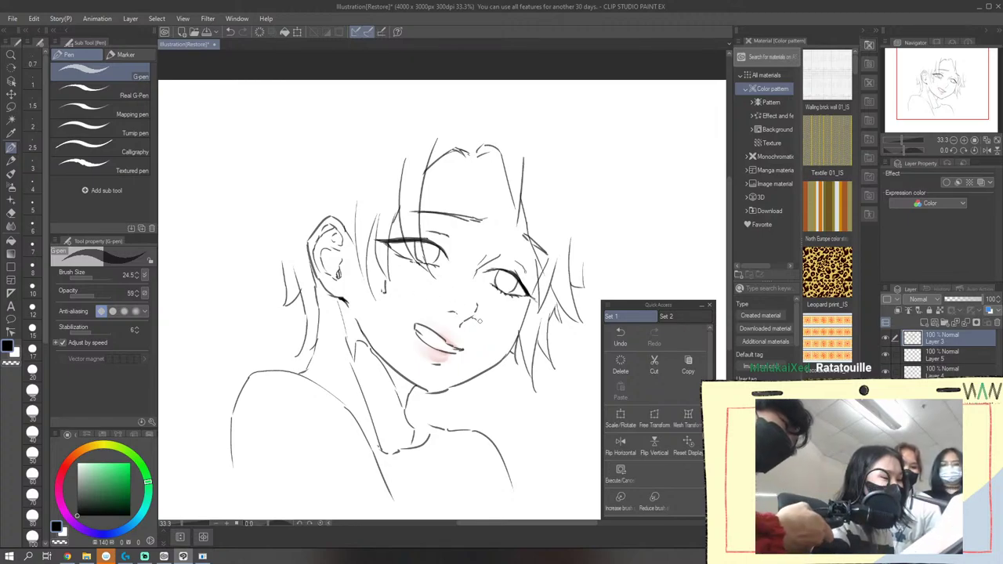
left_click_drag(479, 319, 483, 329)
key("ctrl+z")
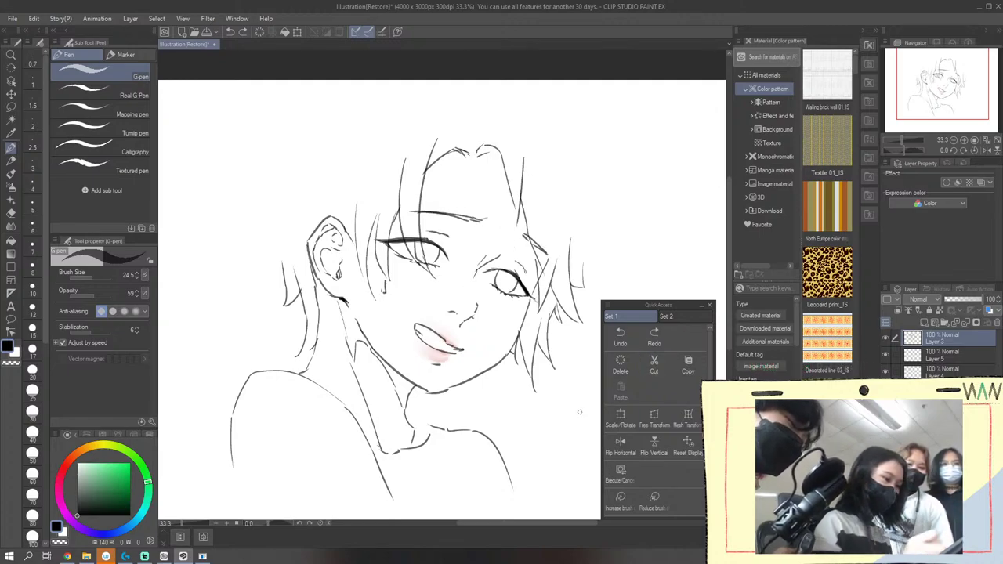
left_click_drag(483, 312, 479, 316)
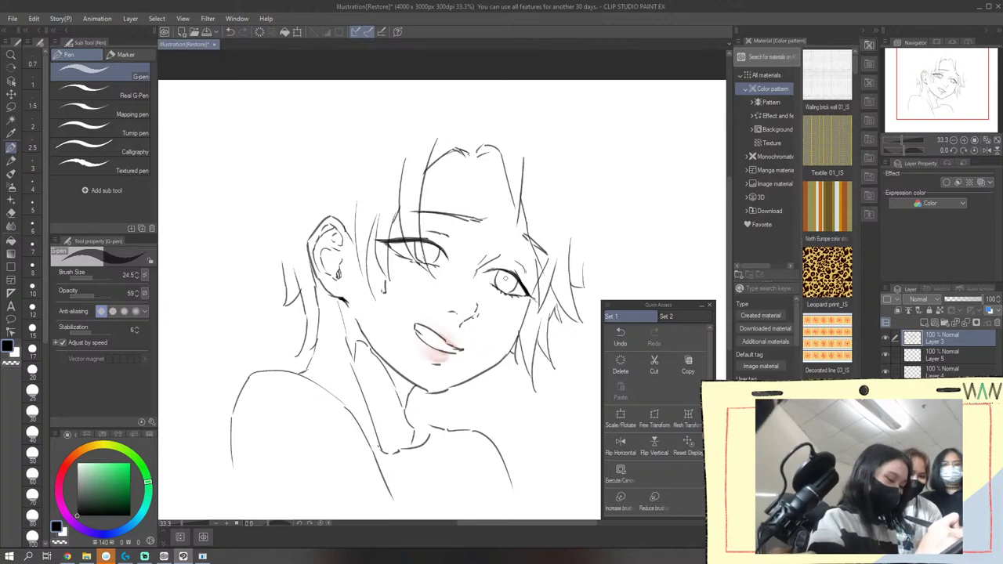
key("ctrl+z")
Toggle the visibility of Layer 3 and Layer 5 to check what each layer contains
left_click(886, 354)
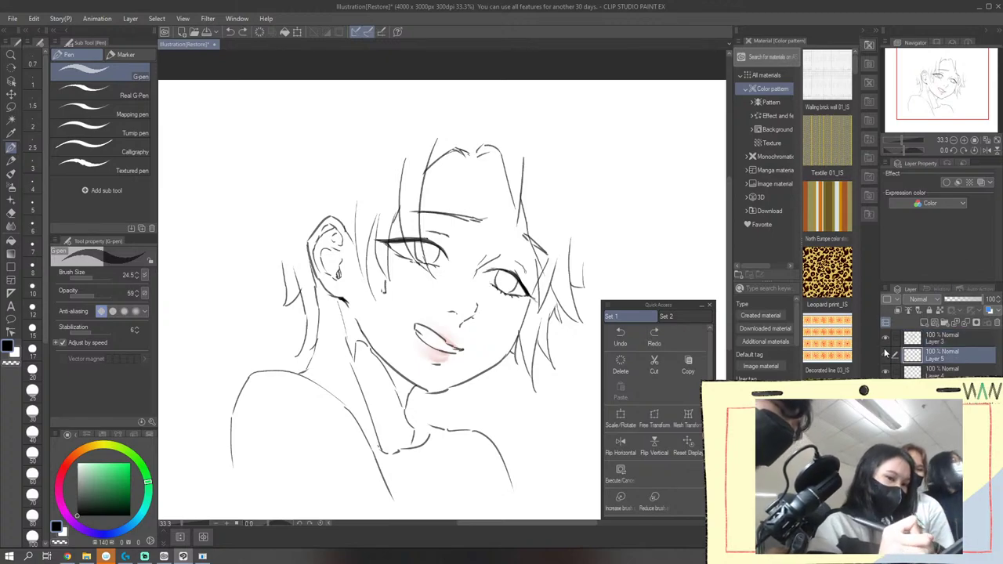
left_click(885, 338)
left_click(886, 338)
left_click(886, 338)
left_click(885, 338)
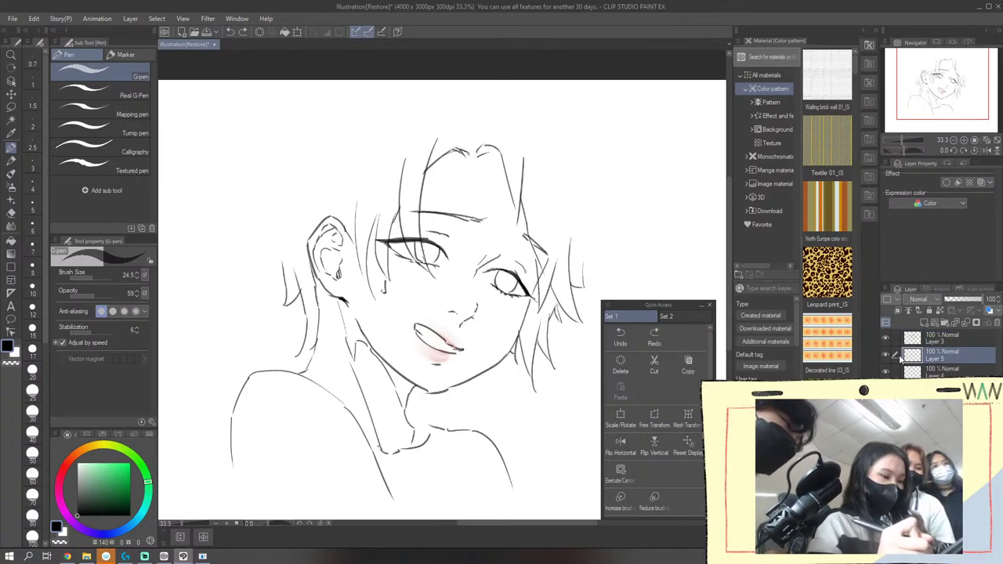
left_click(886, 354)
left_click(886, 354)
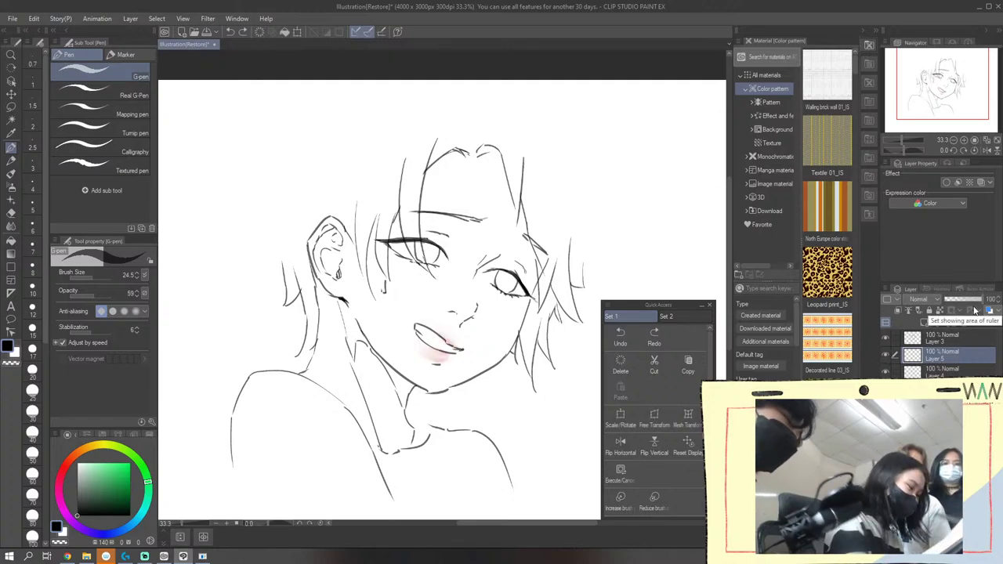
Select Layer 4 and set up the Pointillism brush with a muted yellow-orange colour
left_click(940, 370)
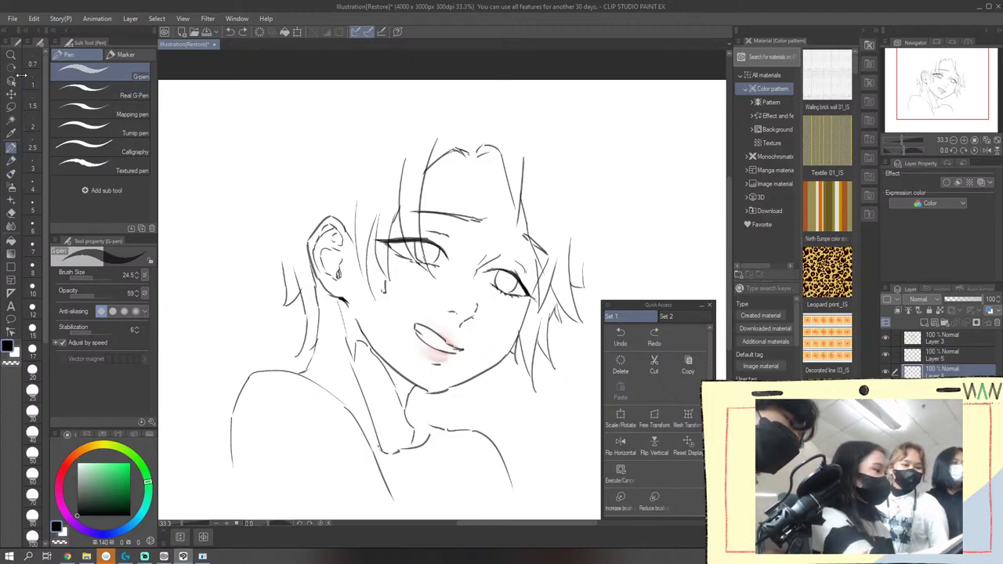
left_click(11, 173)
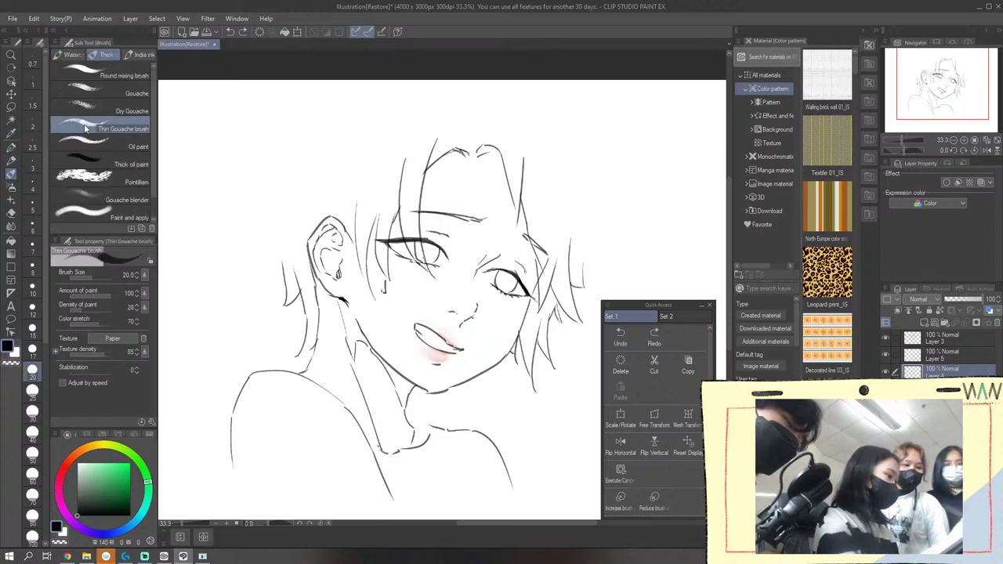
left_click(125, 177)
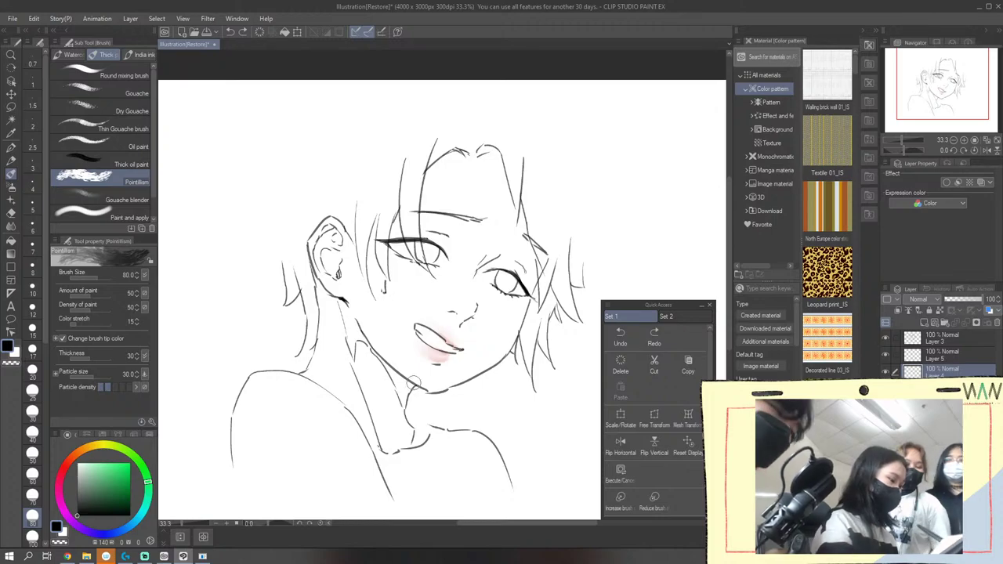
left_click(103, 473)
left_click(90, 446)
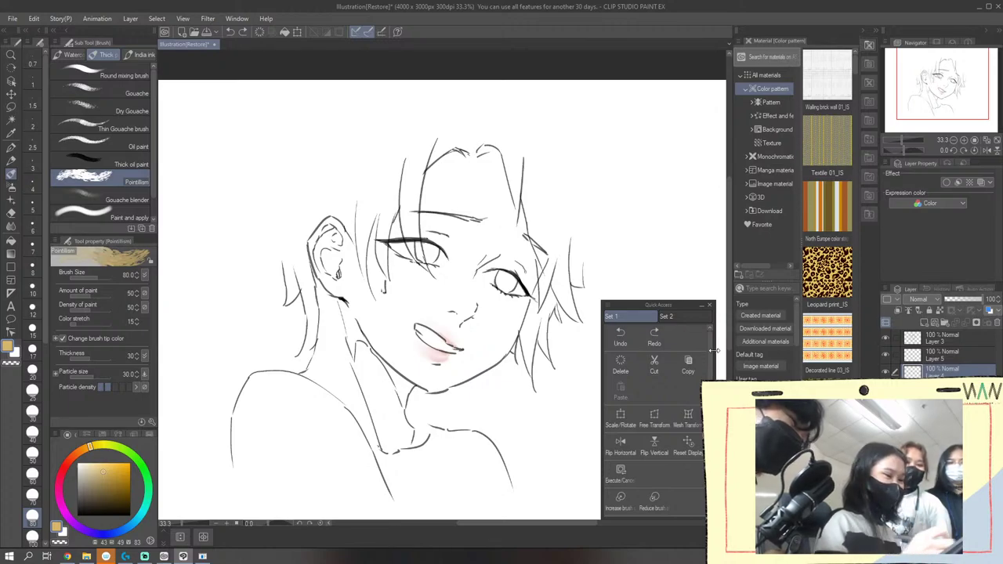
Check Layer 3 by toggling its visibility, make it the active layer and return to the G-pen with black
left_click(931, 354)
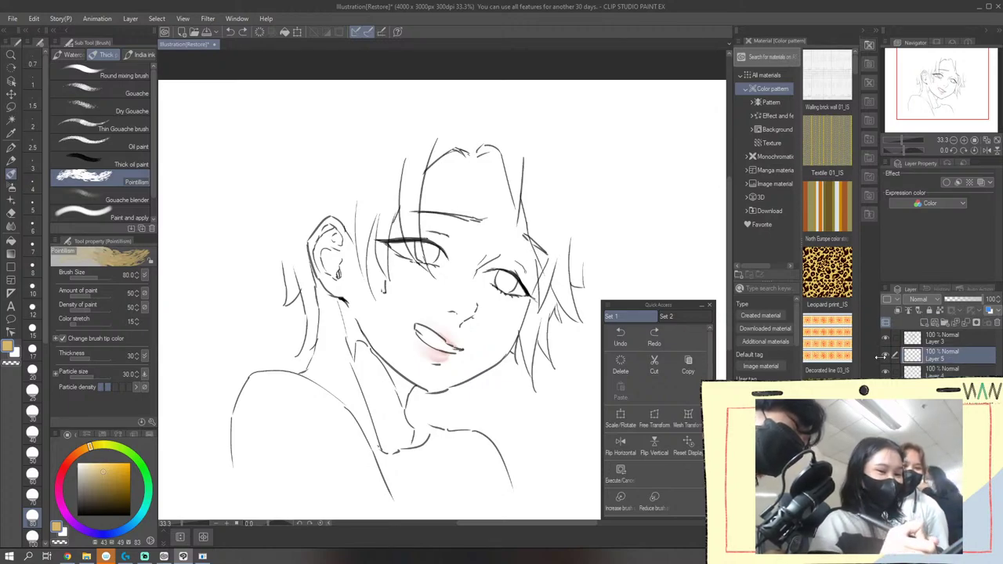
left_click(884, 340)
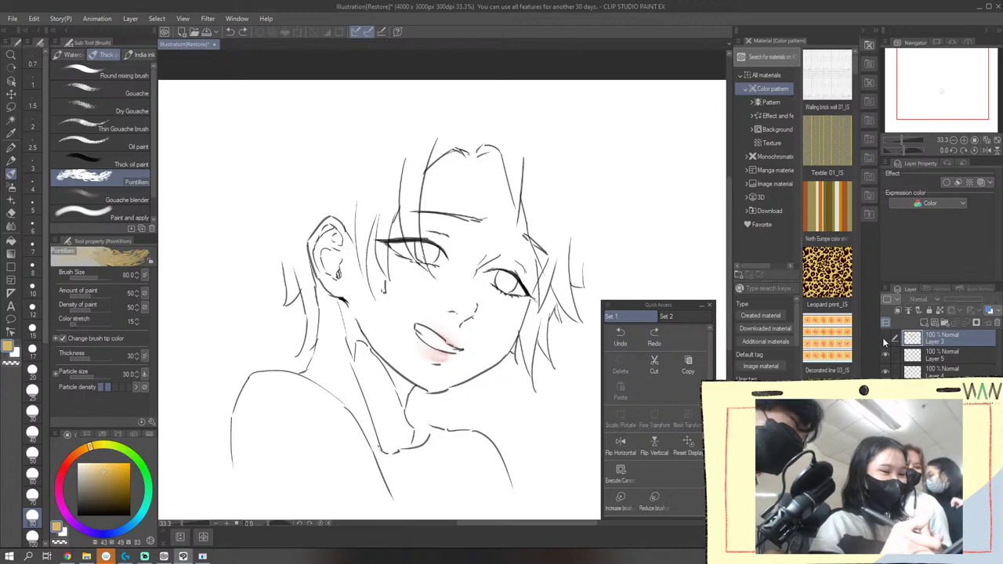
left_click(12, 147)
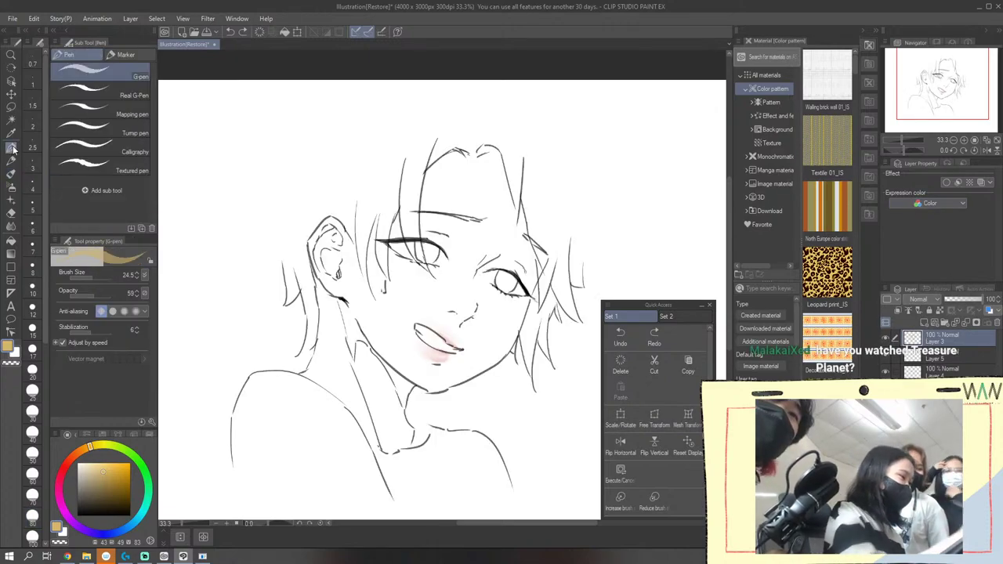
left_click_drag(105, 472, 47, 553)
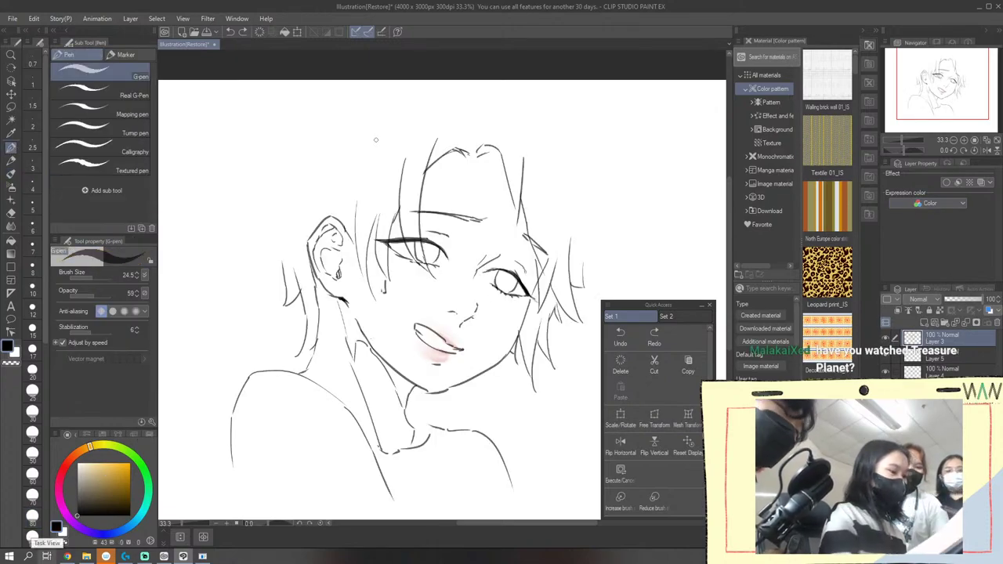
Move the character drawing straight down on the canvas with the Move layer tool, leaving more space above the head
left_click_drag(728, 315, 730, 303)
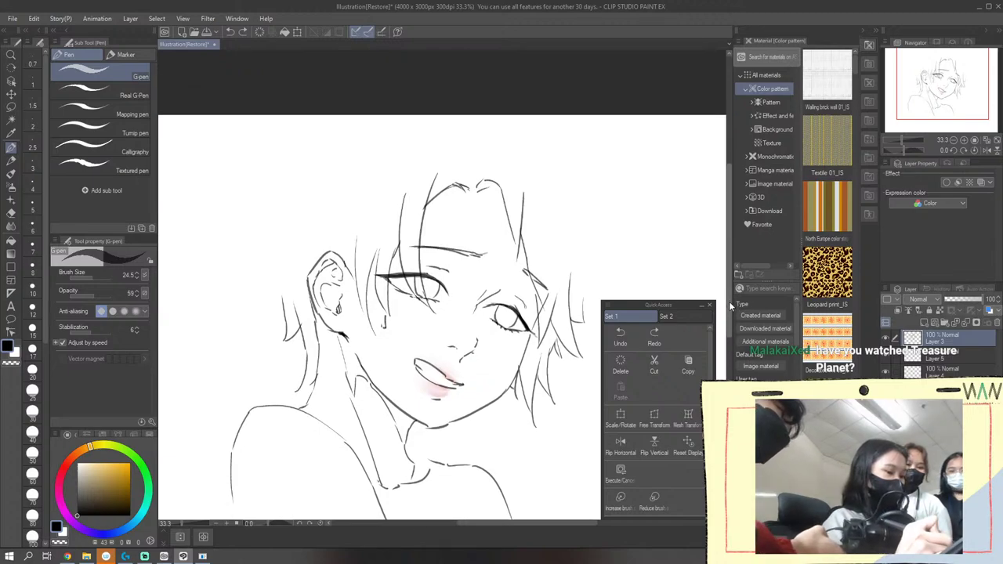
scroll(731, 305, "down", 5)
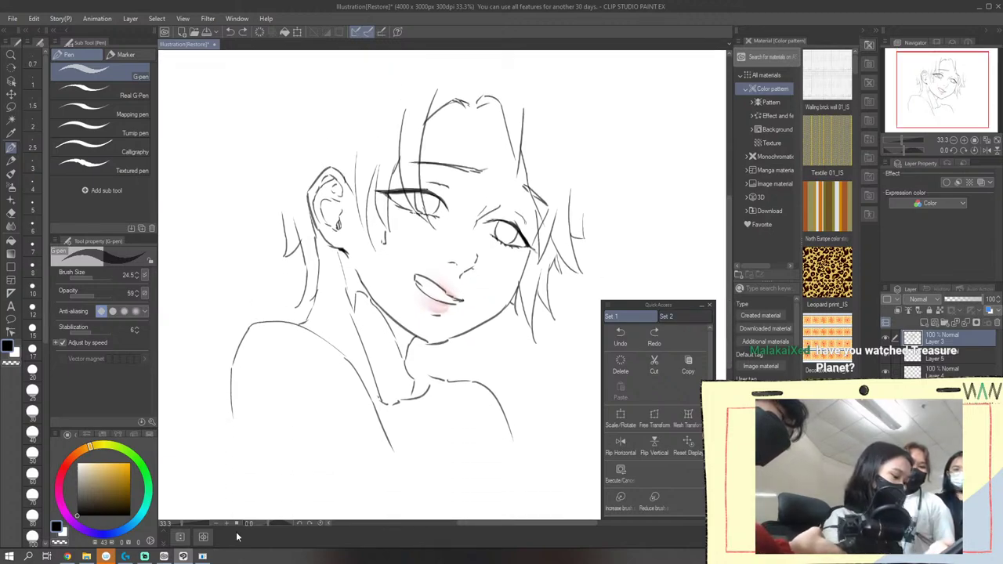
left_click(216, 524)
left_click(217, 524)
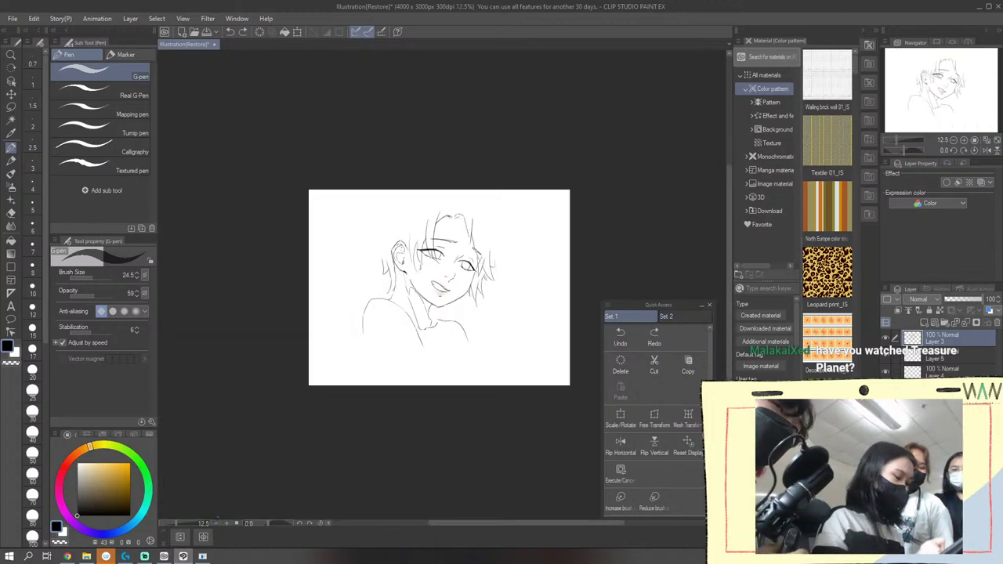
left_click(234, 524)
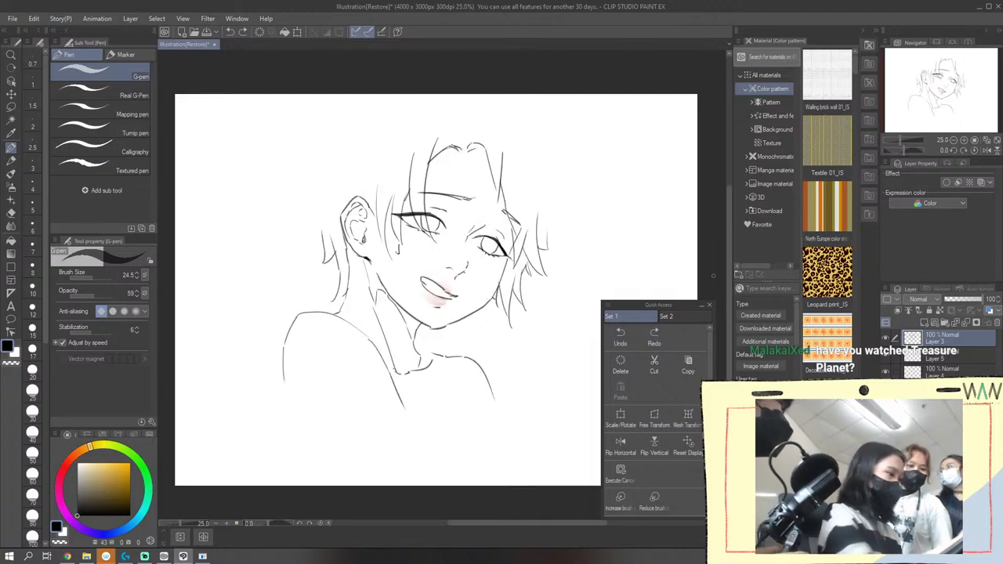
left_click(13, 92)
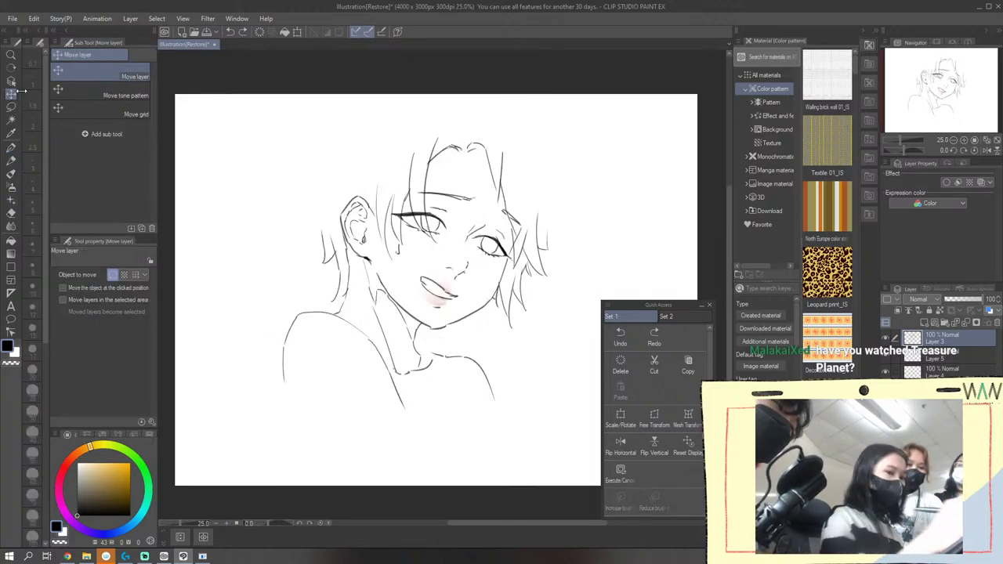
mouse_move(542, 322)
left_mouse_down()
mouse_move(542, 384)
mouse_move(540, 375)
left_mouse_up()
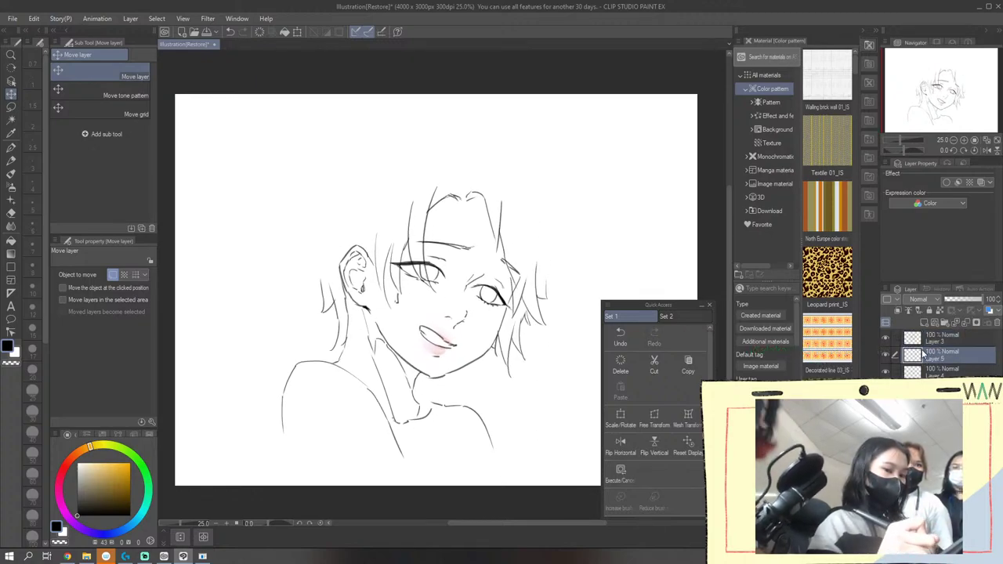
Hide Layer 5, make Layer 3 the active layer and return to the G-pen
left_click(885, 357)
left_click(923, 342)
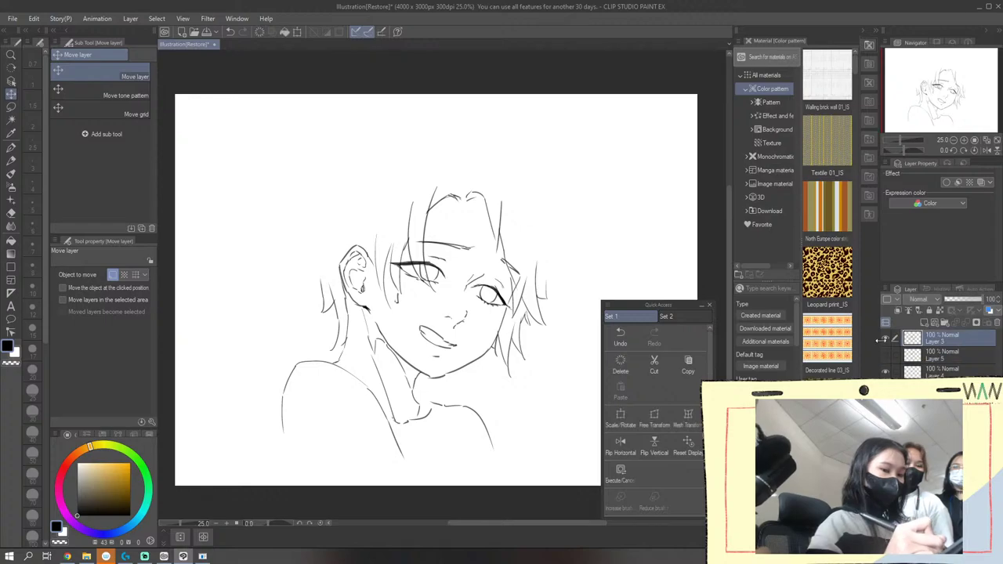
key("p")
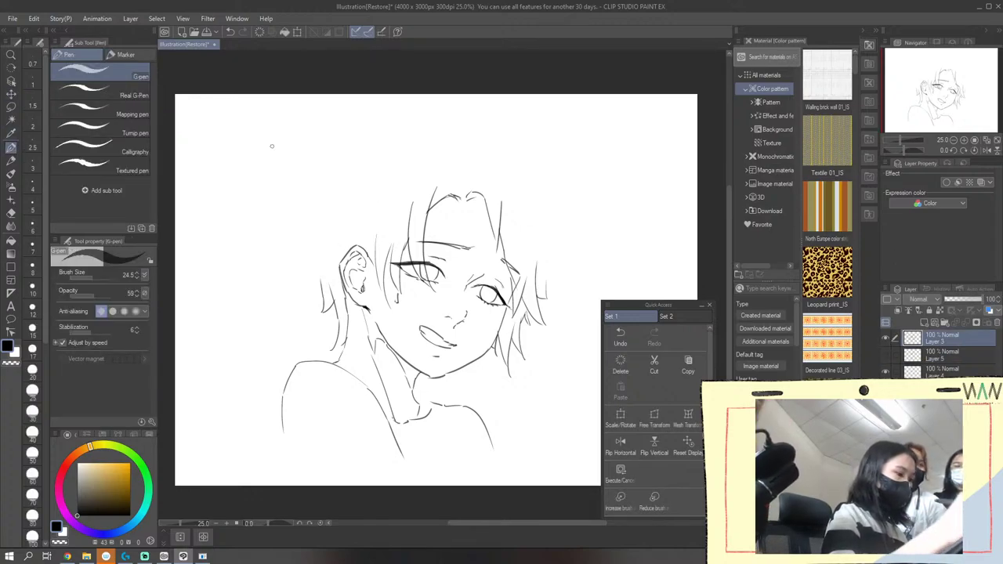
Draw outward-flicked hair tips on both sides of the head, one beyond the ear and one beyond the opposite side hair
left_click_drag(312, 271, 276, 274)
left_click_drag(312, 240, 275, 275)
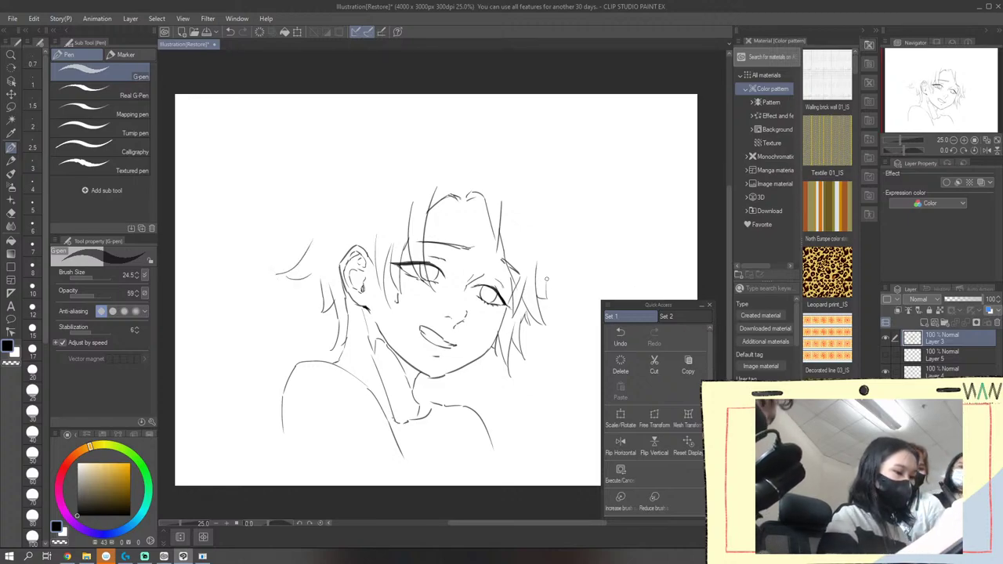
left_click_drag(545, 276, 582, 279)
left_click_drag(548, 244, 580, 276)
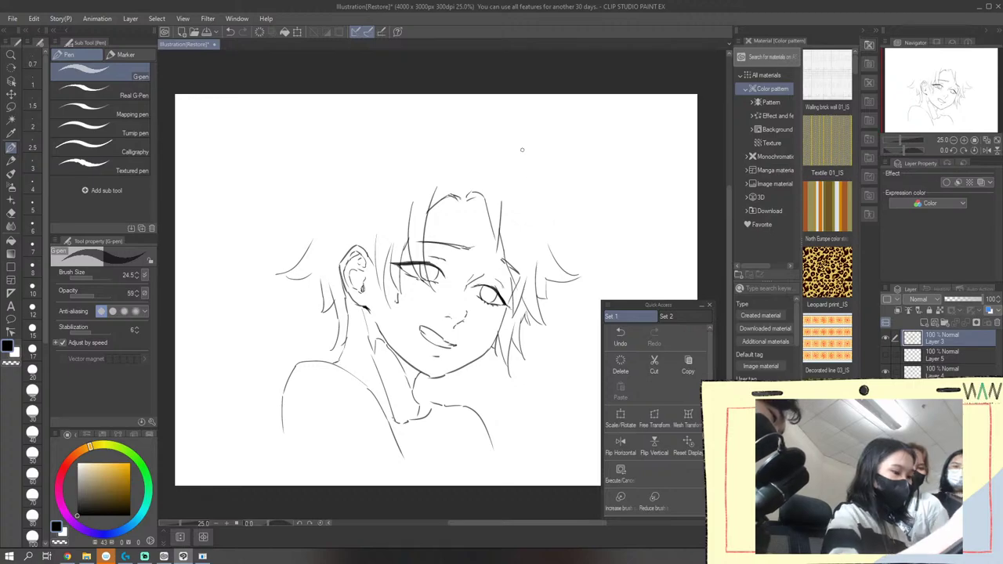
left_click_drag(285, 243, 333, 222)
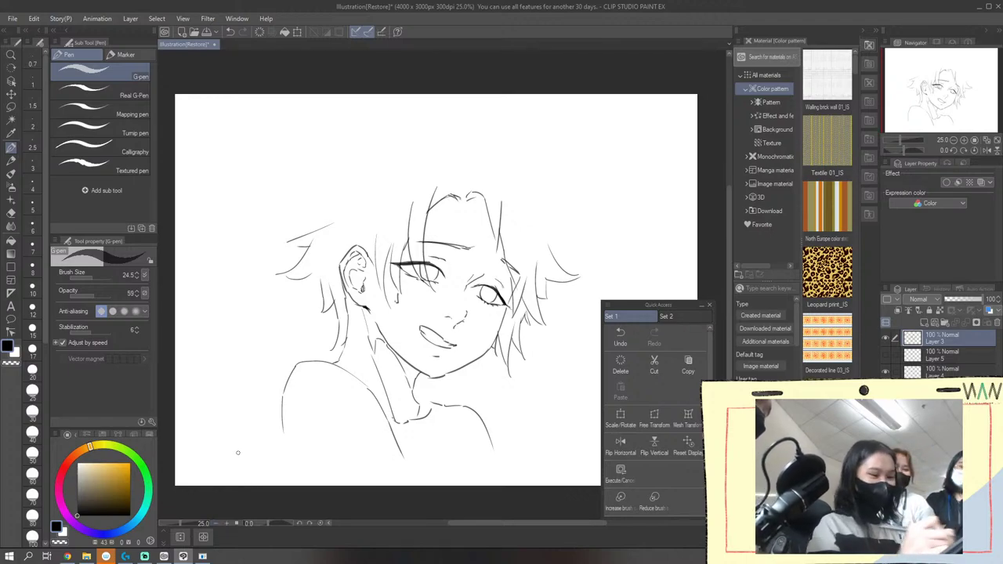
left_click(621, 335)
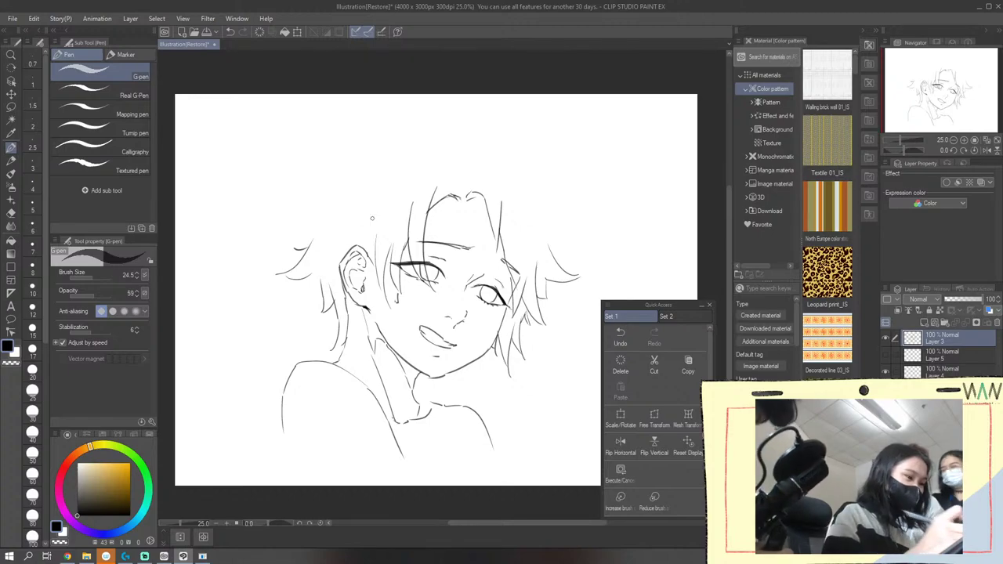
left_click_drag(295, 249, 331, 223)
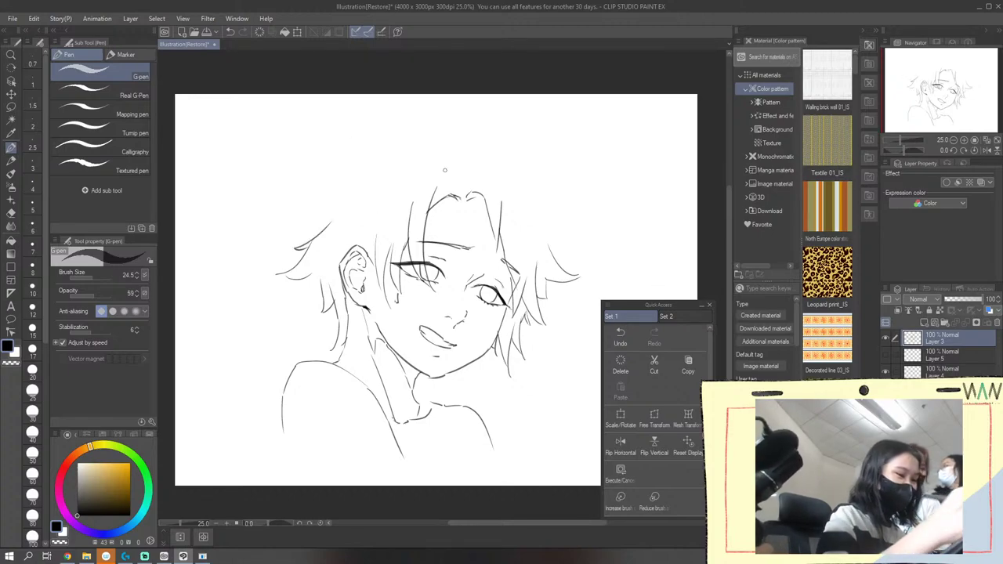
left_click(622, 336)
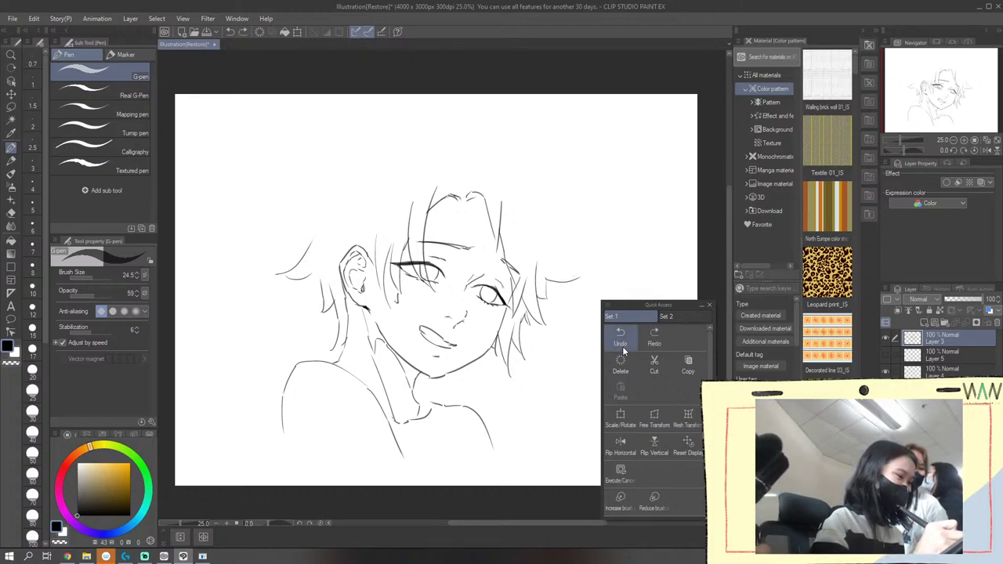
left_click(621, 336)
left_click(627, 337)
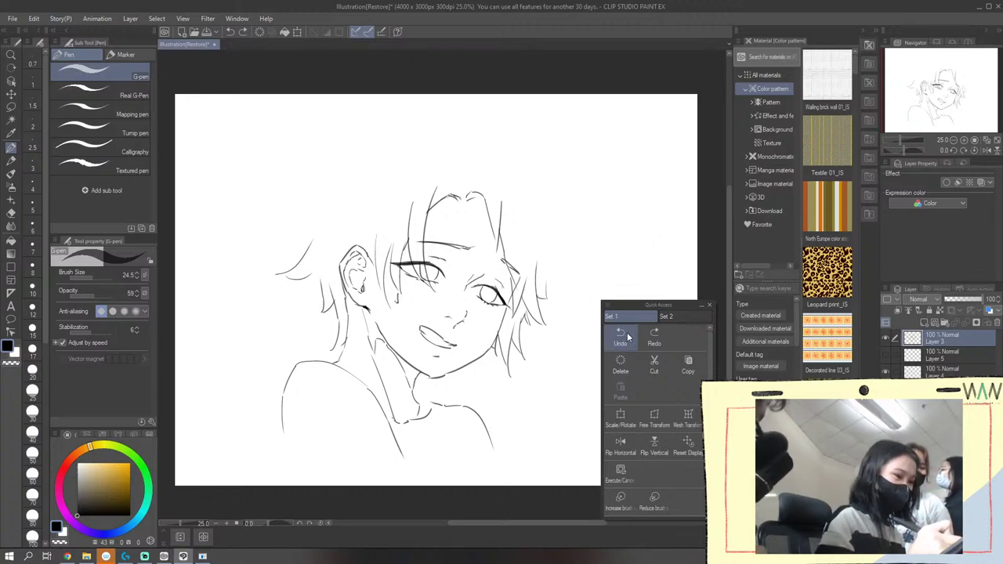
left_click(628, 337)
left_click(655, 336)
left_click(655, 335)
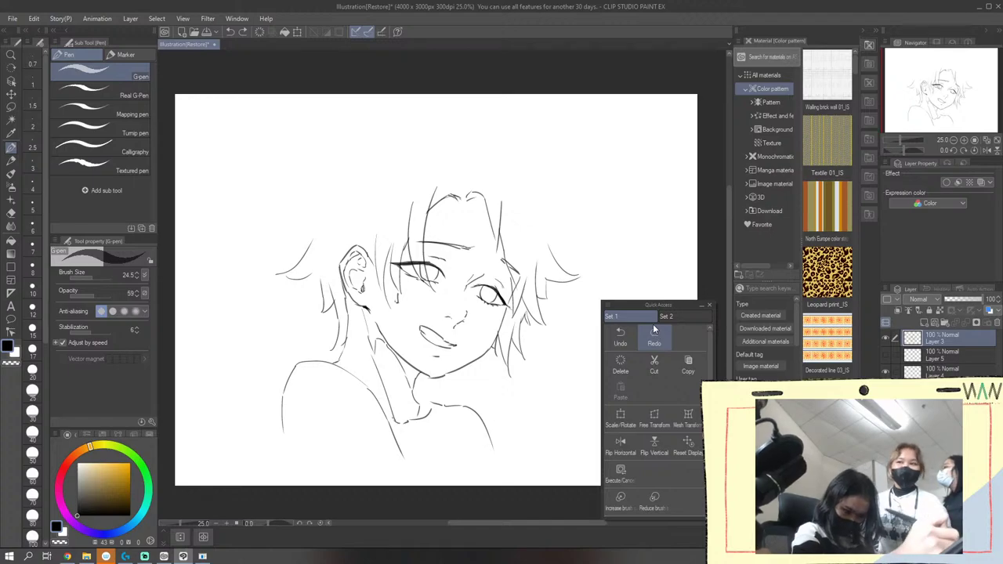
Erase the upper strand of the flicked hair tip beyond the ear and redraw it with the G-pen as a longer curve
key("e")
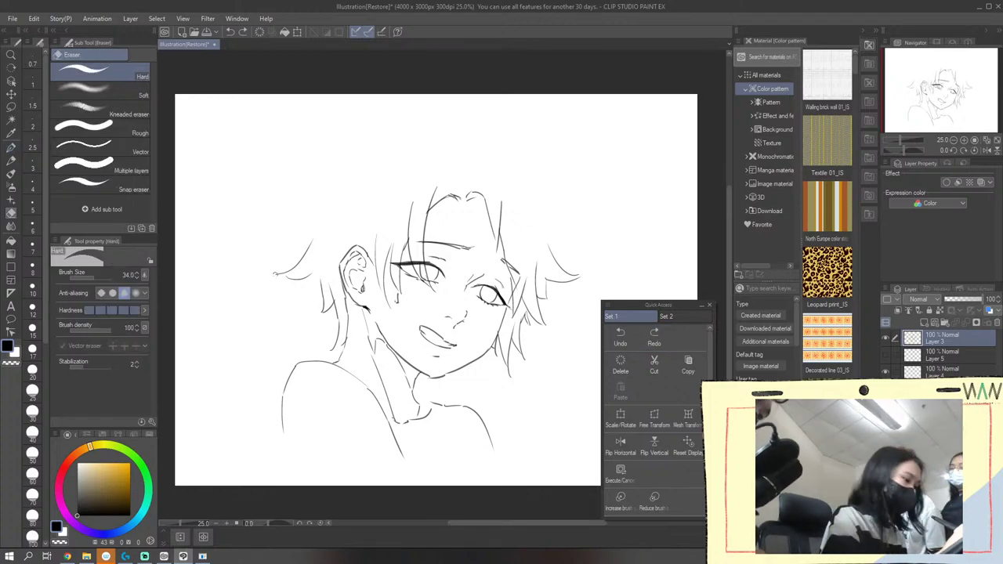
mouse_move(278, 272)
left_mouse_down()
mouse_move(302, 260)
mouse_move(332, 205)
left_mouse_up()
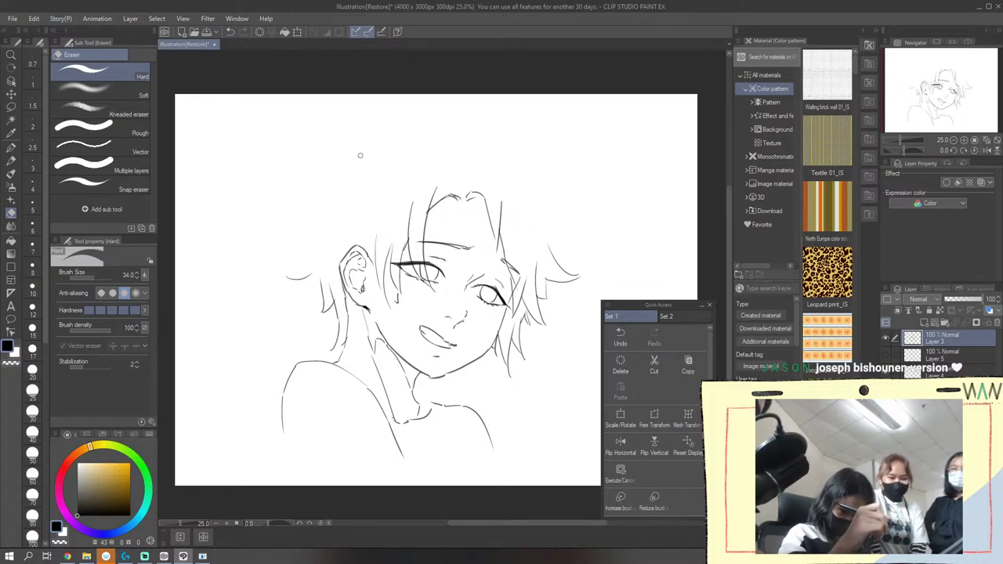
key("p")
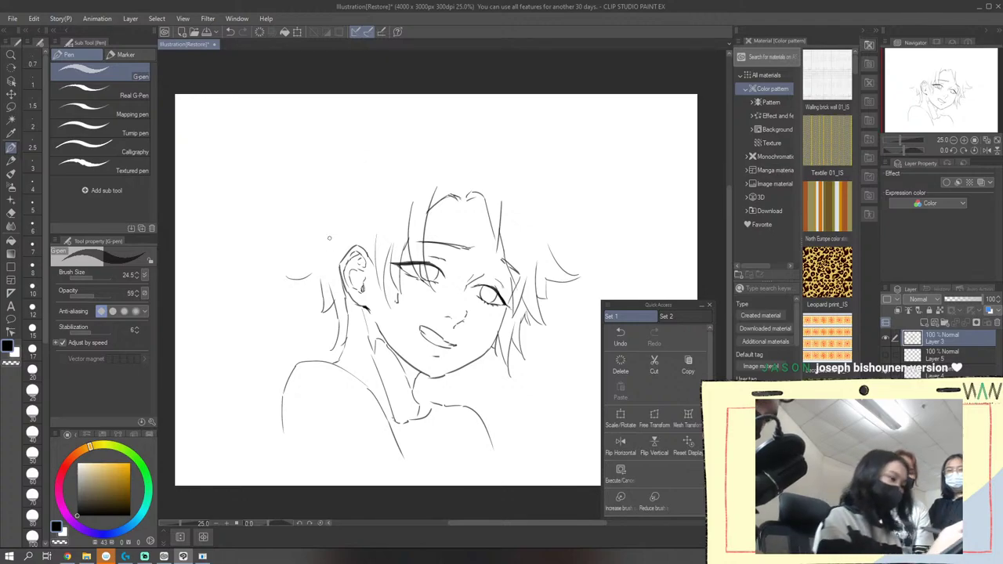
mouse_move(308, 275)
left_mouse_down()
mouse_move(321, 277)
mouse_move(298, 273)
mouse_move(323, 229)
left_mouse_up()
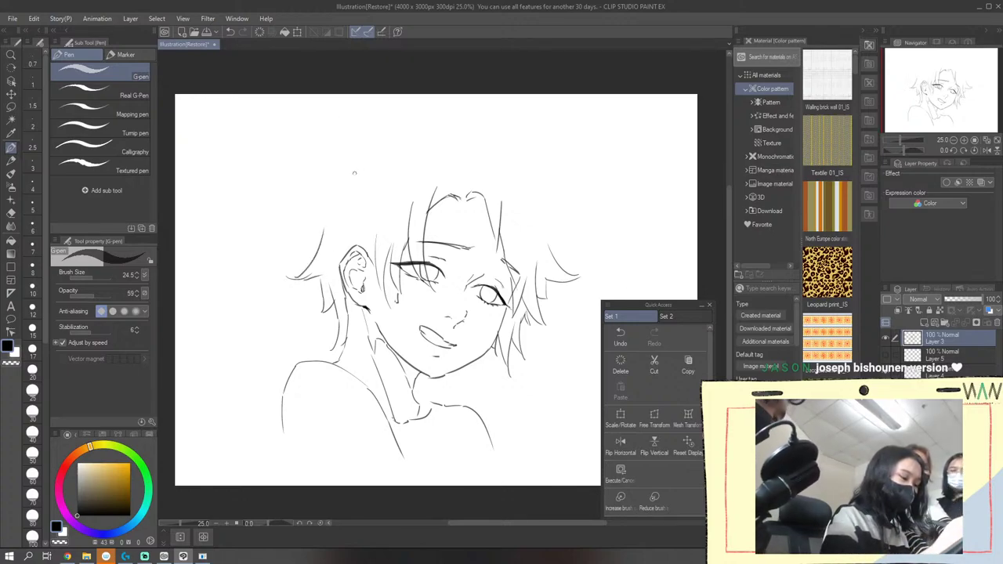
key("ctrl+z")
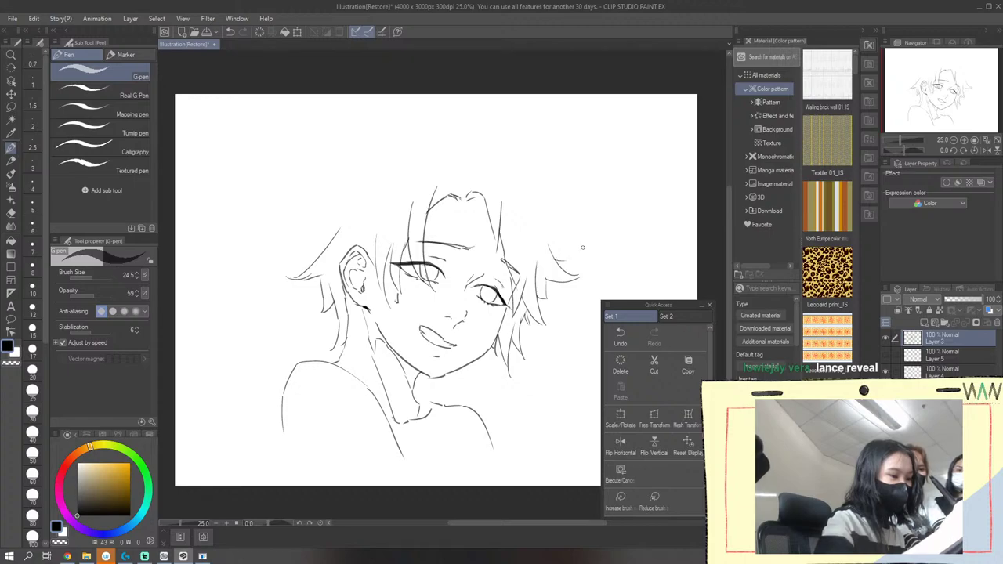
left_click_drag(551, 238, 571, 258)
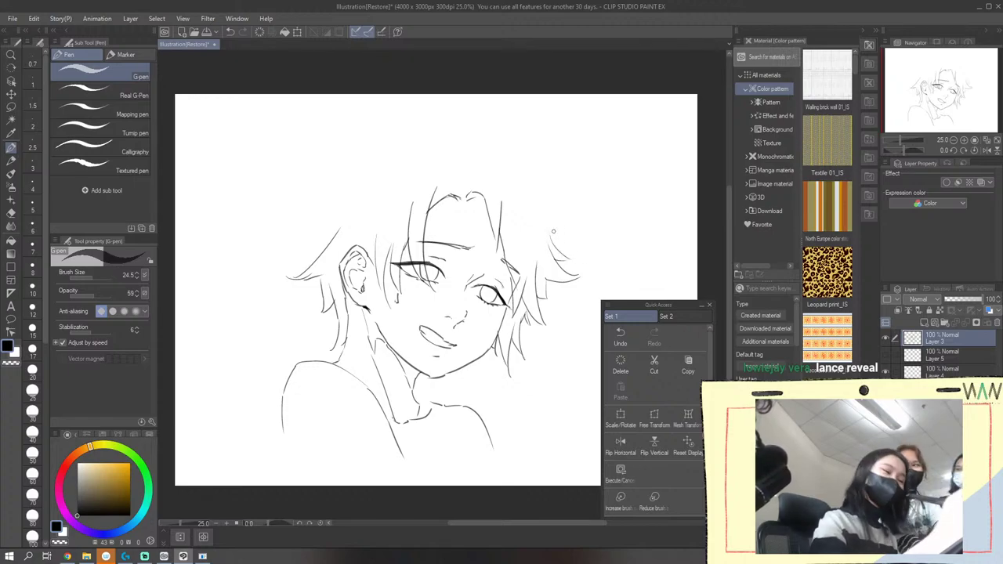
key("ctrl+z")
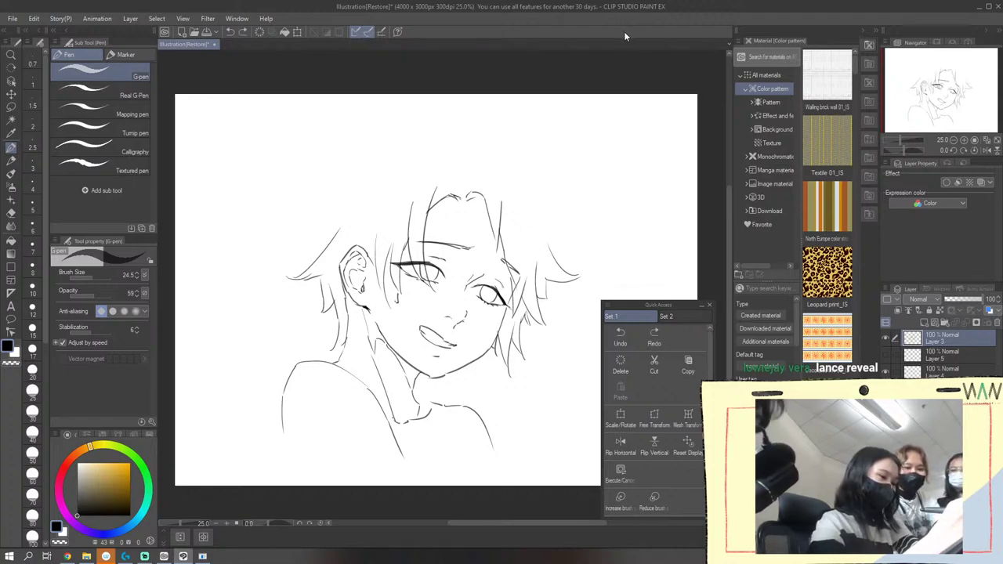
left_click_drag(325, 313, 321, 454)
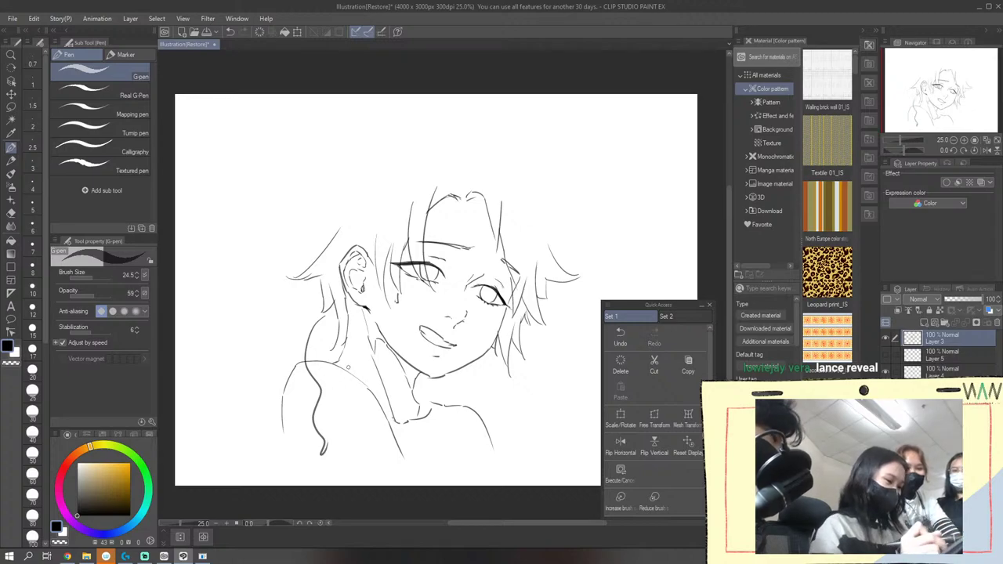
left_click_drag(348, 365, 351, 377)
key("ctrl+z")
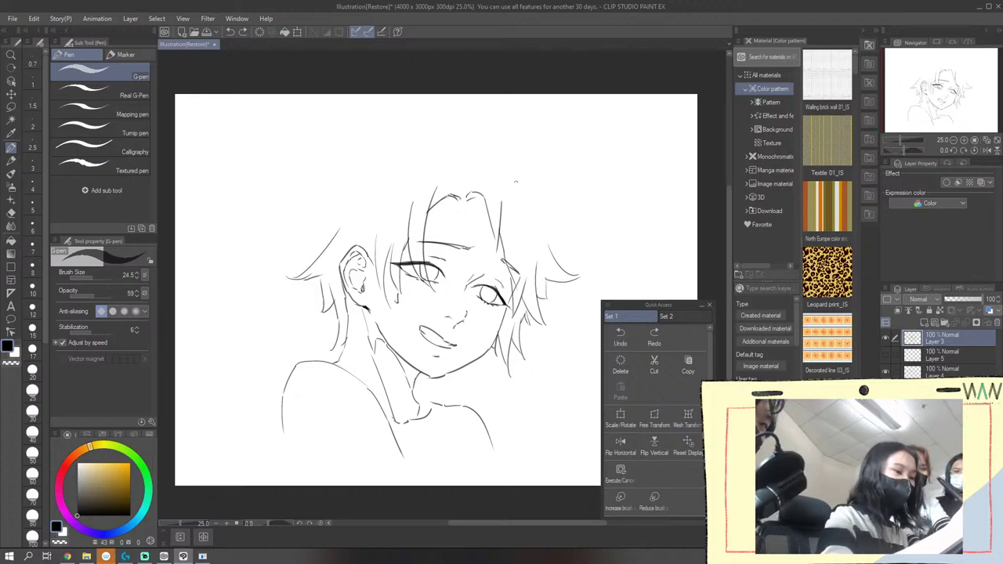
Draw the crown outline above the forehead as a small V-shaped parting with a nearly flat line extending toward the ear side
left_click(451, 147)
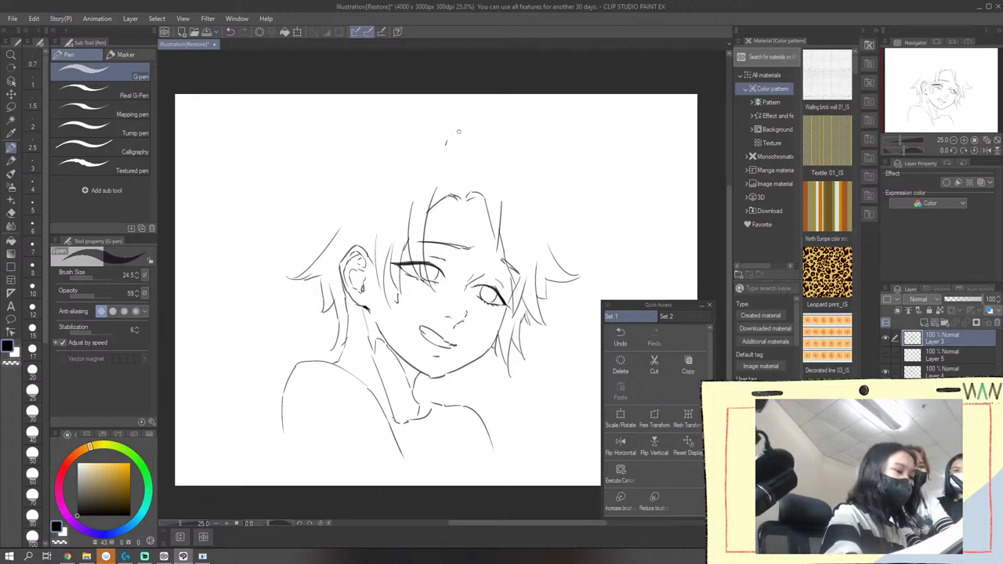
left_click_drag(445, 145, 460, 135)
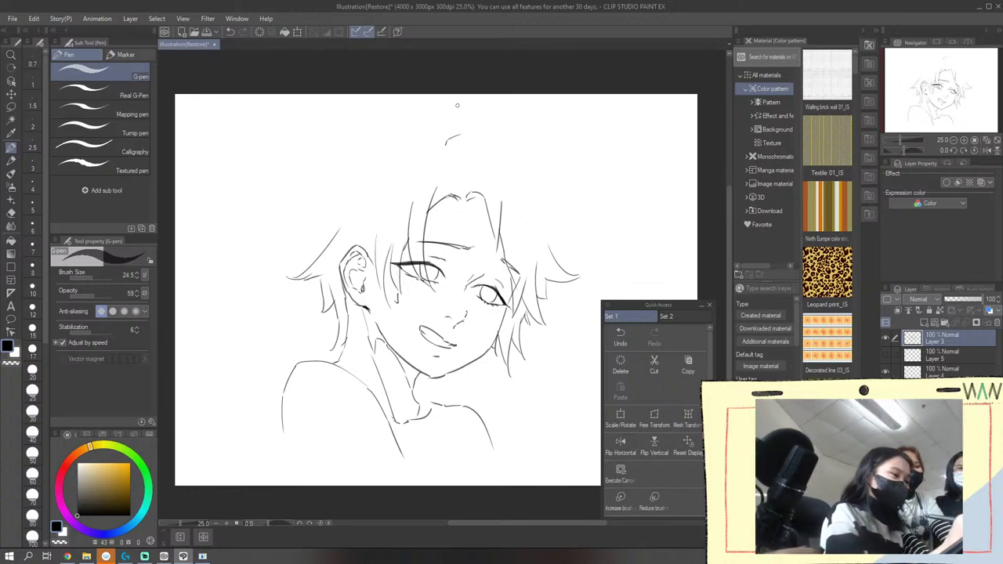
left_click_drag(435, 134, 446, 145)
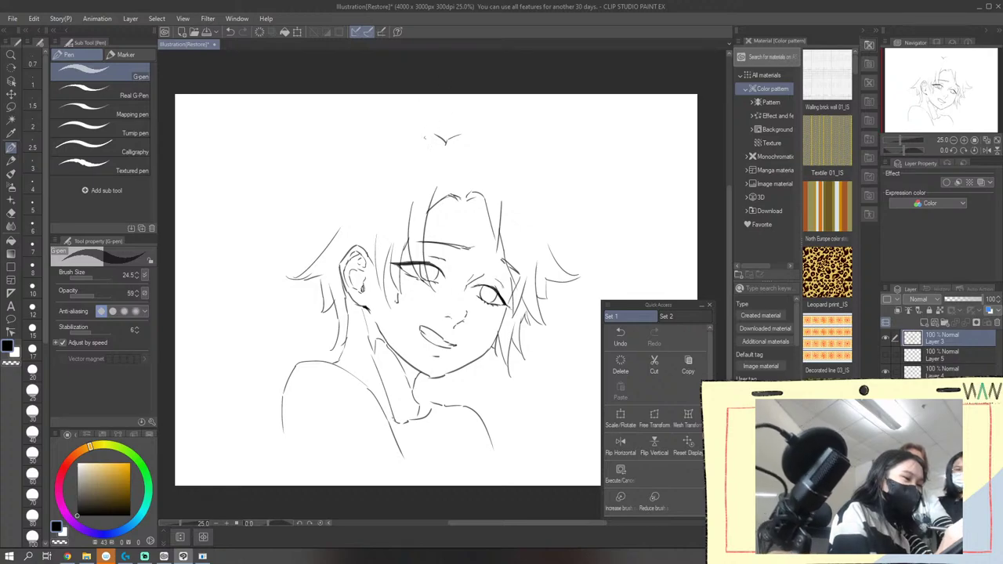
key("ctrl+z")
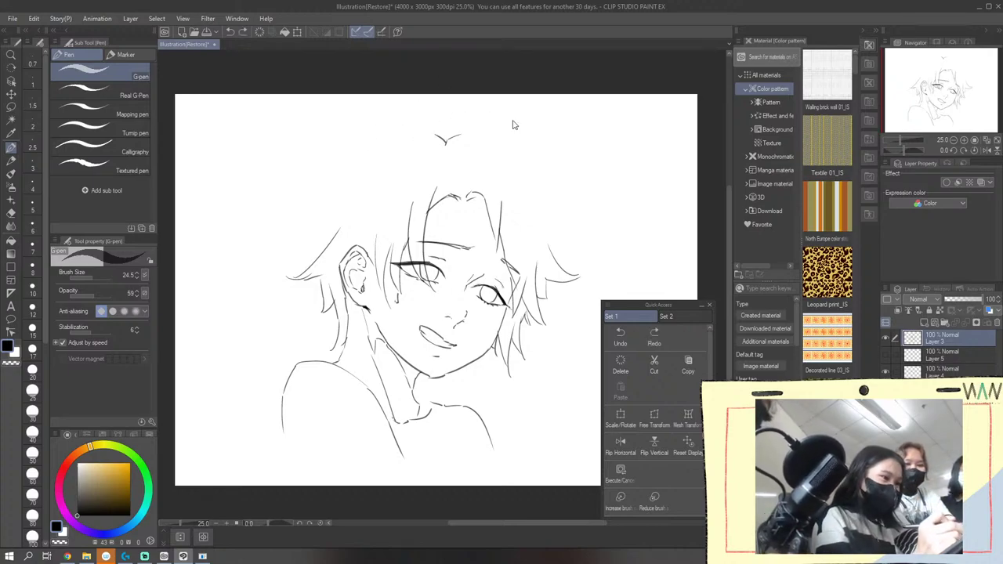
key("ctrl+z")
mouse_move(438, 140)
left_mouse_down()
mouse_move(445, 145)
mouse_move(409, 142)
left_mouse_up()
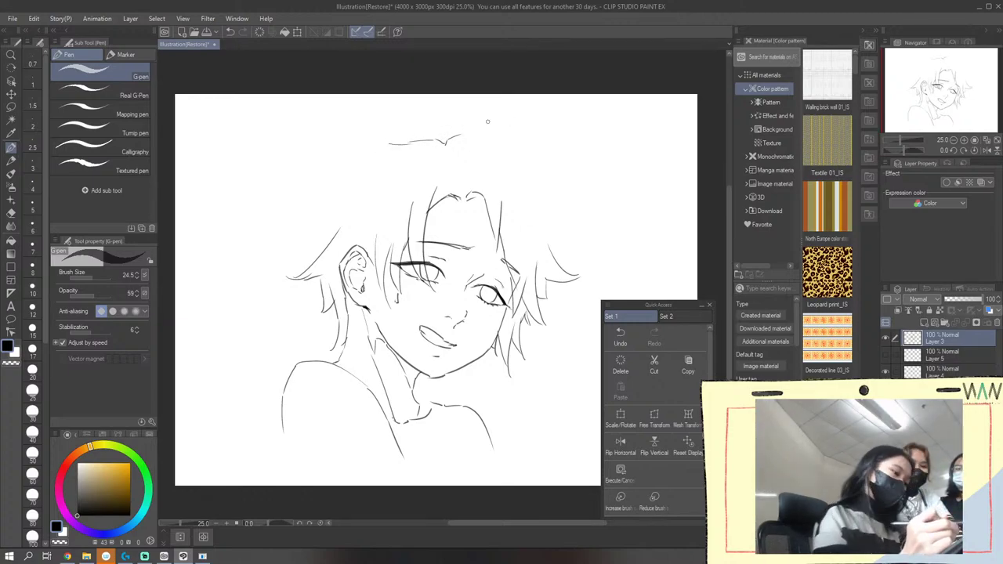
key("ctrl+z")
key("ctrl+z")
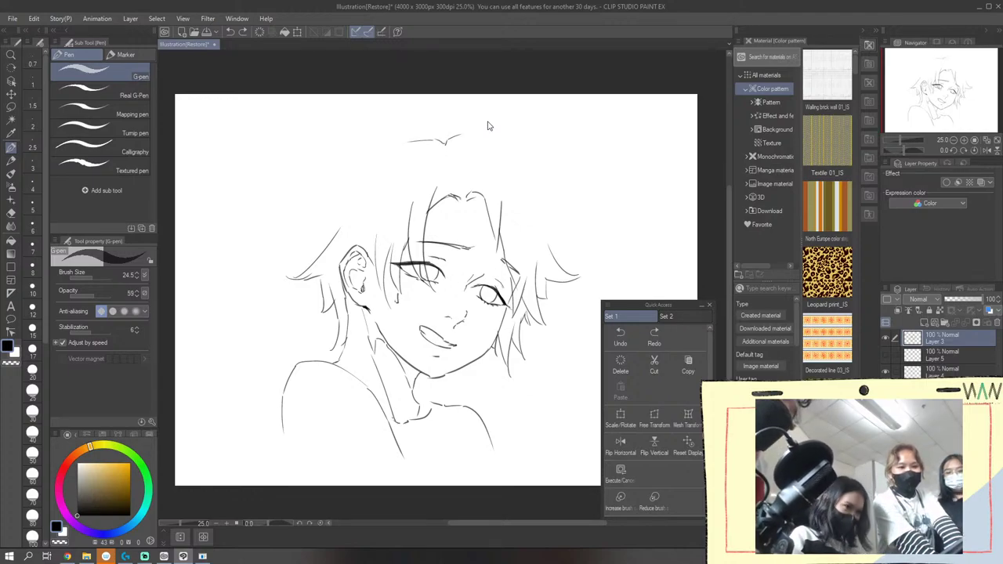
key("ctrl+y")
Lasso the crown outline, move it down closer to the hairline, deselect it and erase its outer end on the ear side
left_click(13, 185)
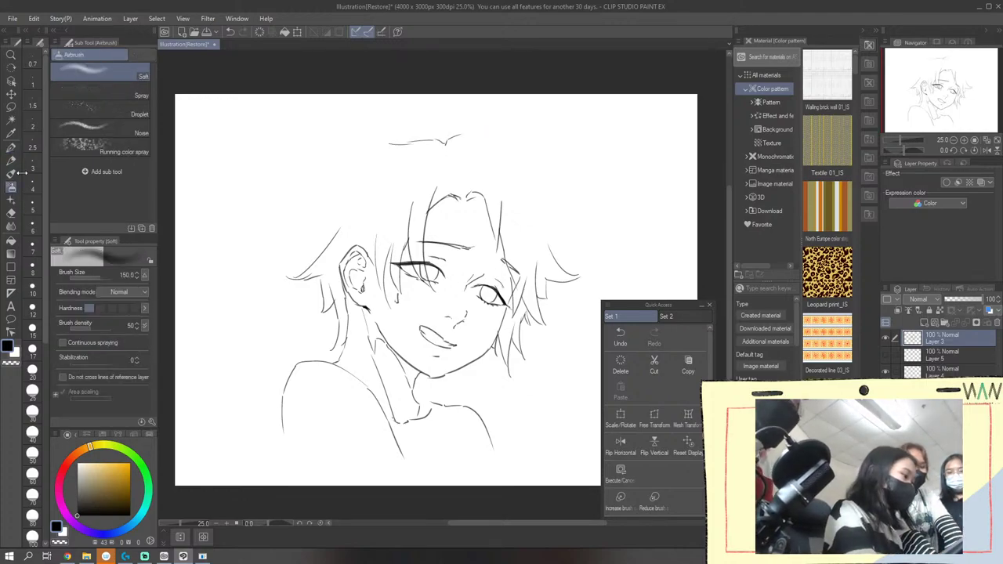
left_click(12, 106)
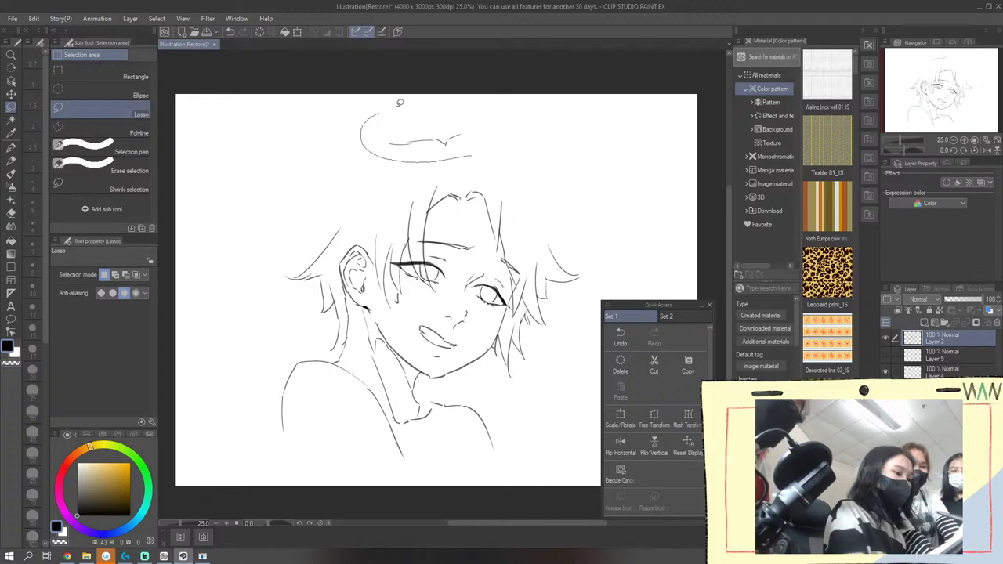
left_click_drag(400, 102, 498, 123)
left_click(11, 94)
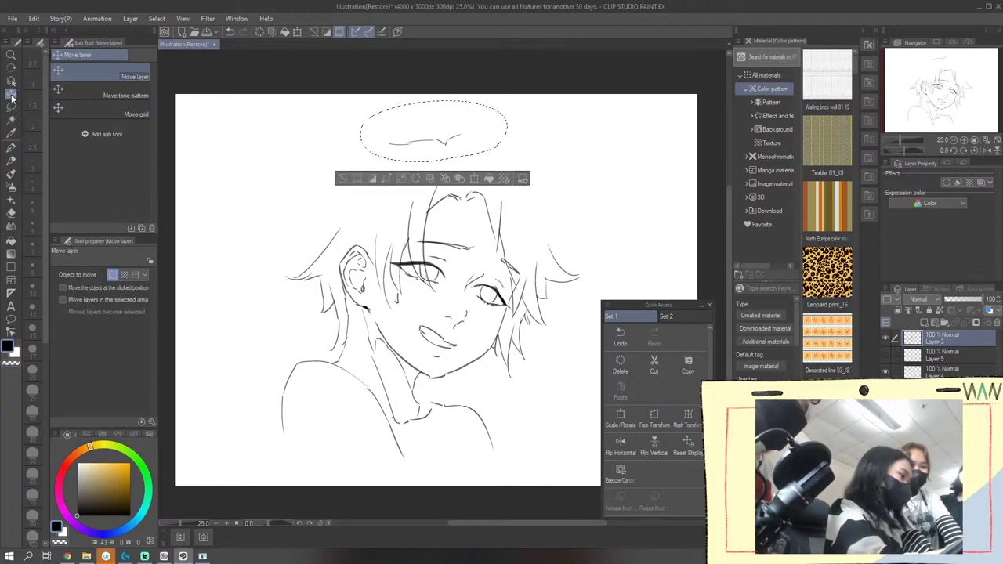
mouse_move(480, 133)
left_mouse_down()
mouse_move(484, 147)
mouse_move(468, 147)
mouse_move(497, 150)
mouse_move(444, 142)
mouse_move(495, 156)
mouse_move(491, 168)
mouse_move(493, 159)
mouse_move(479, 161)
mouse_move(515, 157)
mouse_move(500, 159)
left_mouse_up()
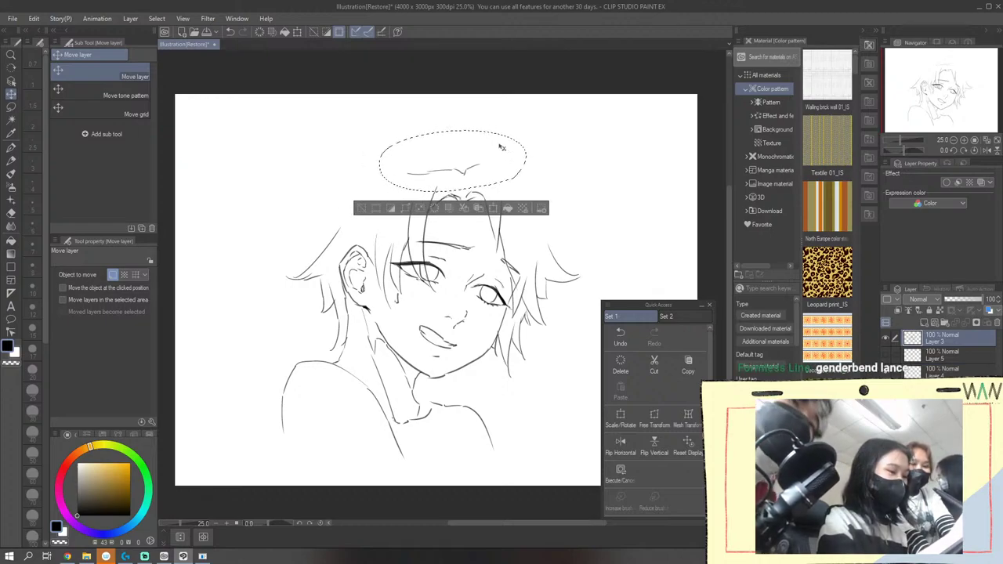
left_click(366, 203)
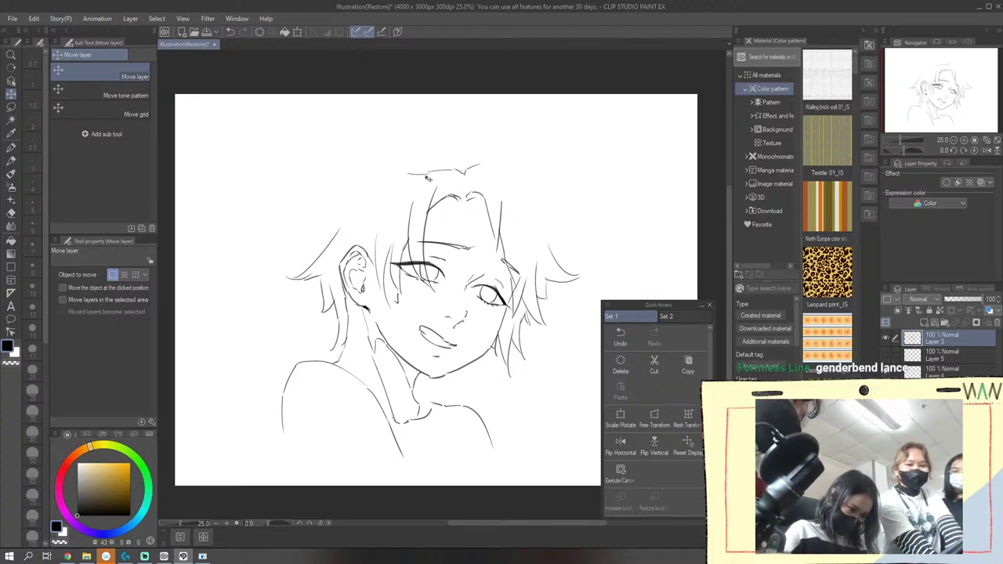
key("e")
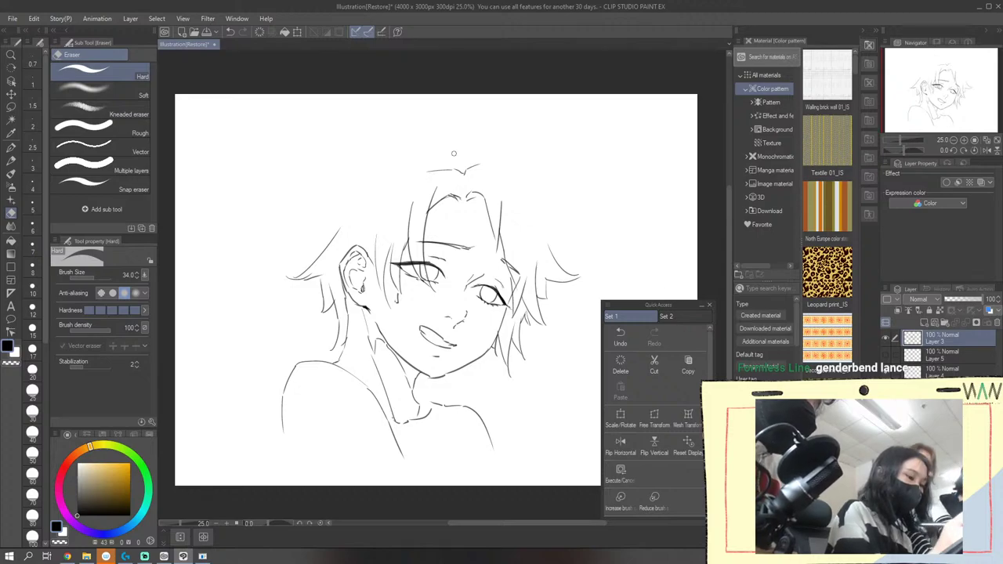
key("b")
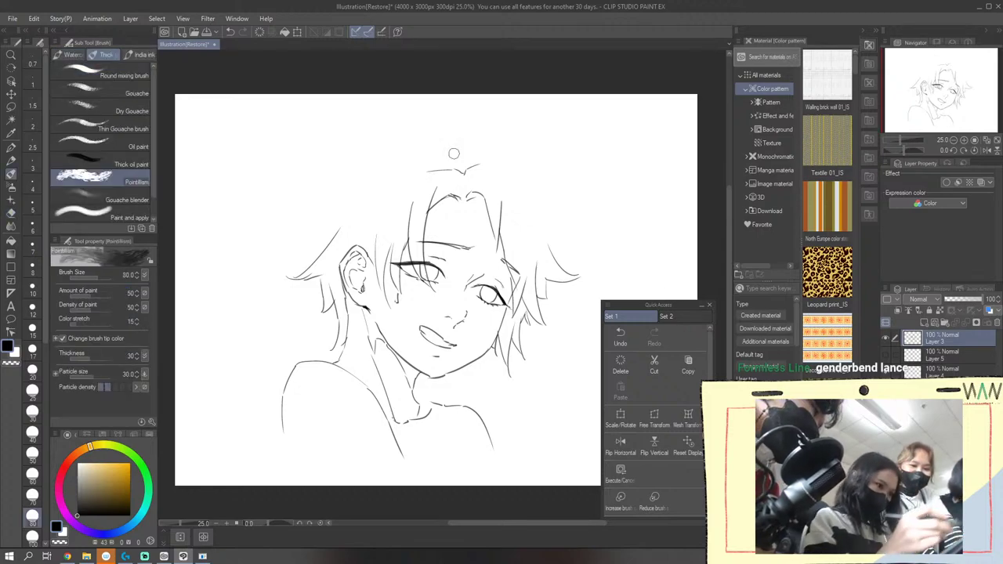
Undo the short strand beyond the ear and draw a longer outward flick above the existing hair tip with the G-pen
left_click(11, 147)
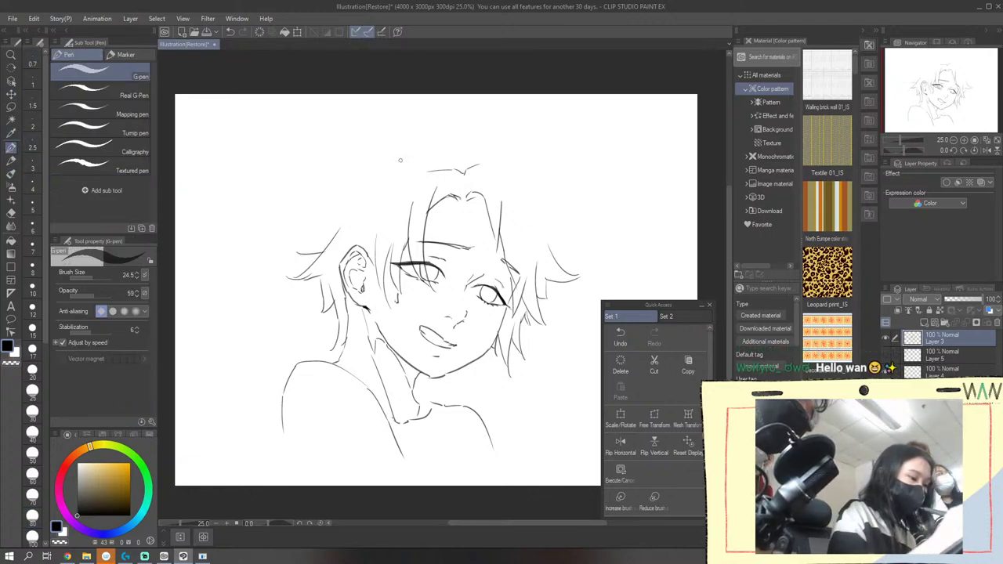
key("ctrl+z")
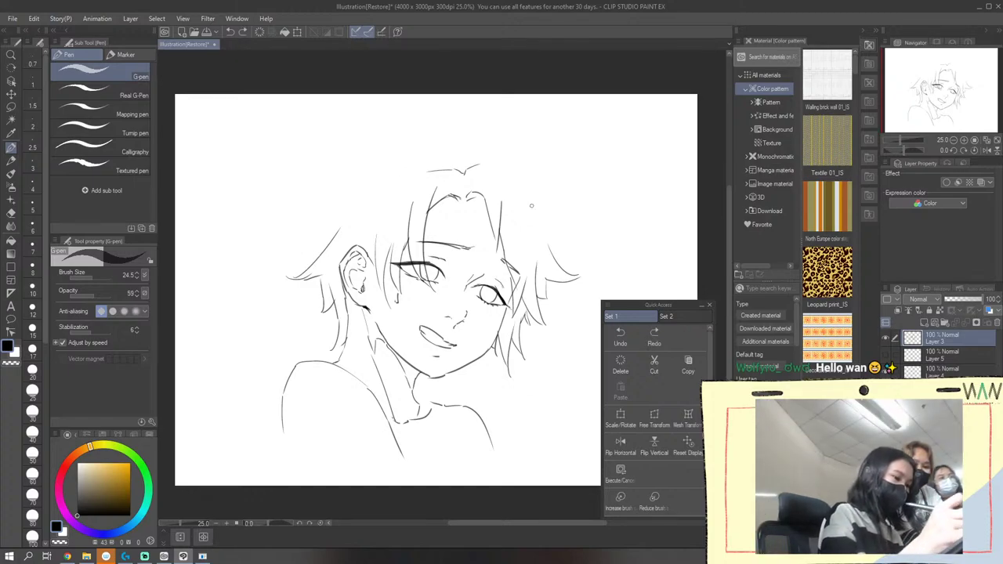
left_click_drag(326, 253, 277, 259)
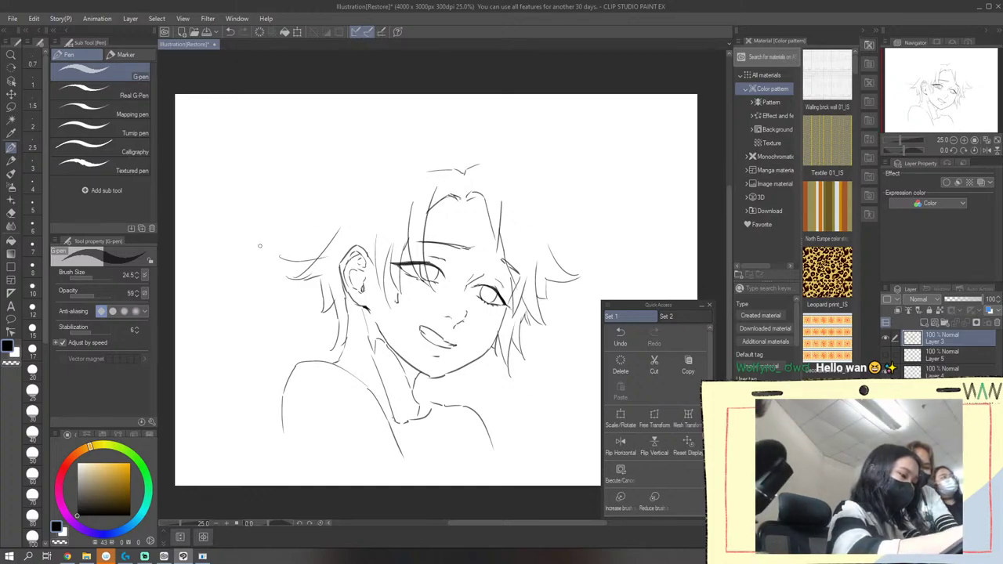
Redraw the upper outward flick beyond the ear with the G-pen and draw the outer crown curve from it up to the parting
left_click_drag(321, 222, 273, 255)
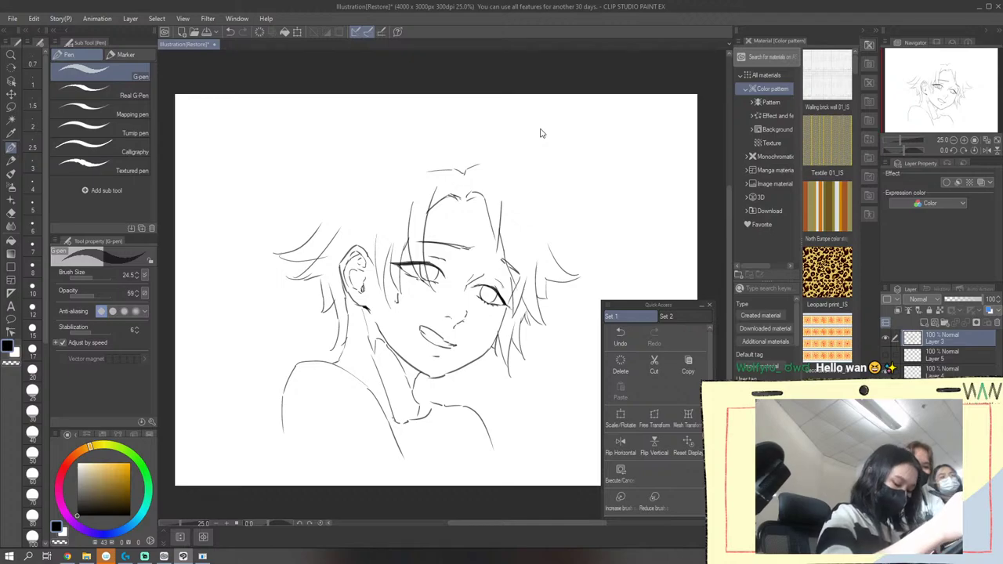
key("ctrl+z")
left_click_drag(286, 258, 345, 201)
key("ctrl+z")
key("ctrl+z")
key("ctrl+z")
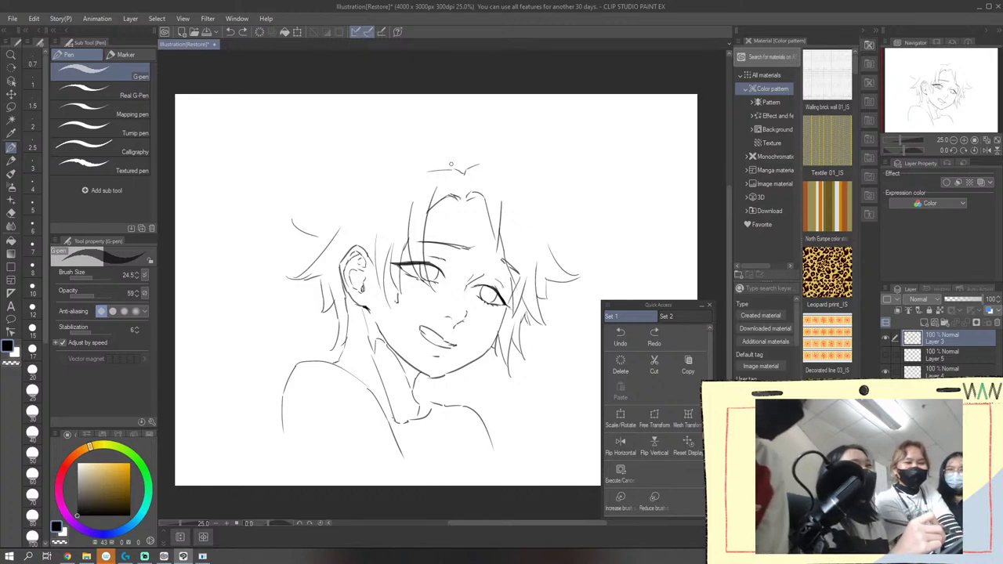
key("ctrl+z")
mouse_move(296, 239)
left_mouse_down()
mouse_move(334, 246)
mouse_move(323, 253)
mouse_move(348, 195)
mouse_move(392, 163)
mouse_move(434, 159)
left_mouse_up()
key("ctrl+z")
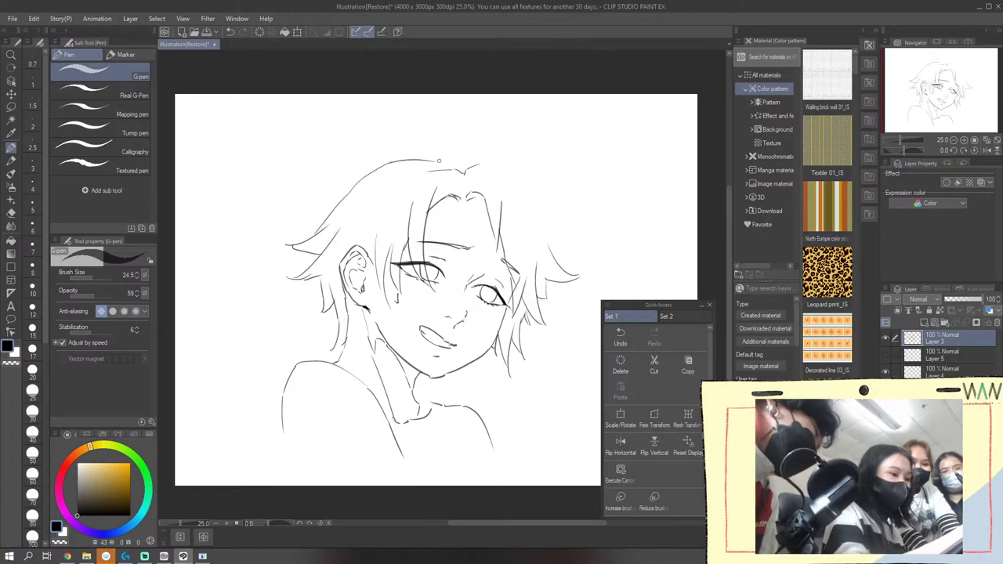
Draw the crown outline from the parting over the far side of the head, ending in an outward-pointing flick
mouse_move(444, 149)
left_mouse_down()
mouse_move(484, 147)
mouse_move(531, 184)
mouse_move(571, 190)
mouse_move(553, 189)
mouse_move(556, 245)
mouse_move(573, 257)
left_mouse_up()
key("ctrl+z")
key("ctrl+z")
key("ctrl+z")
key("ctrl+z")
left_click_drag(539, 224, 580, 252)
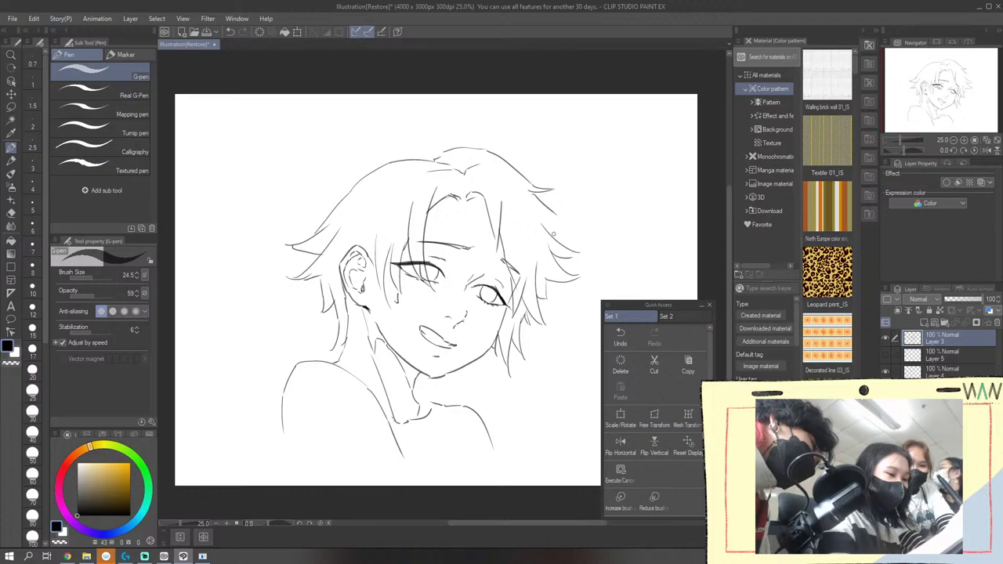
key("ctrl+z")
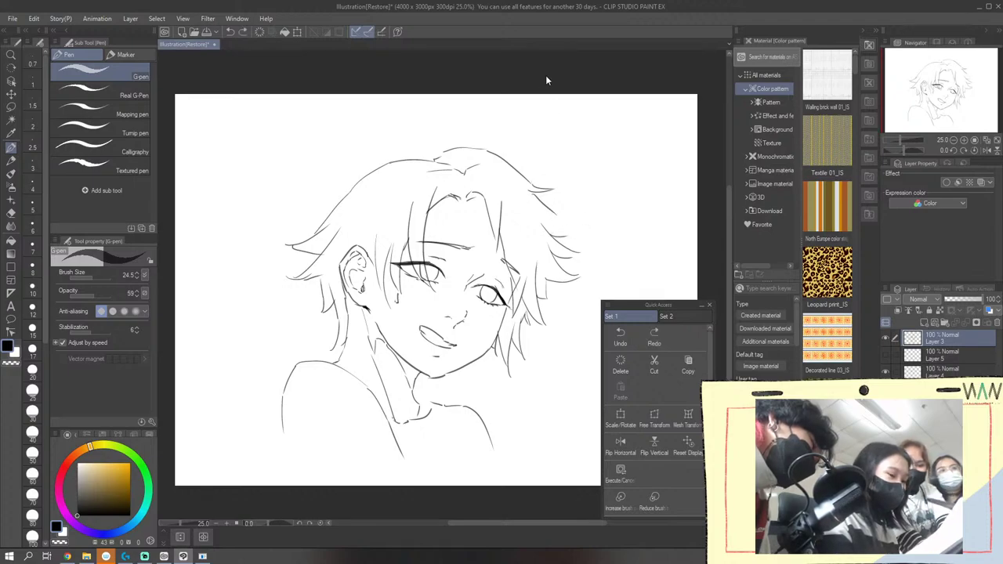
left_click_drag(556, 232, 560, 241)
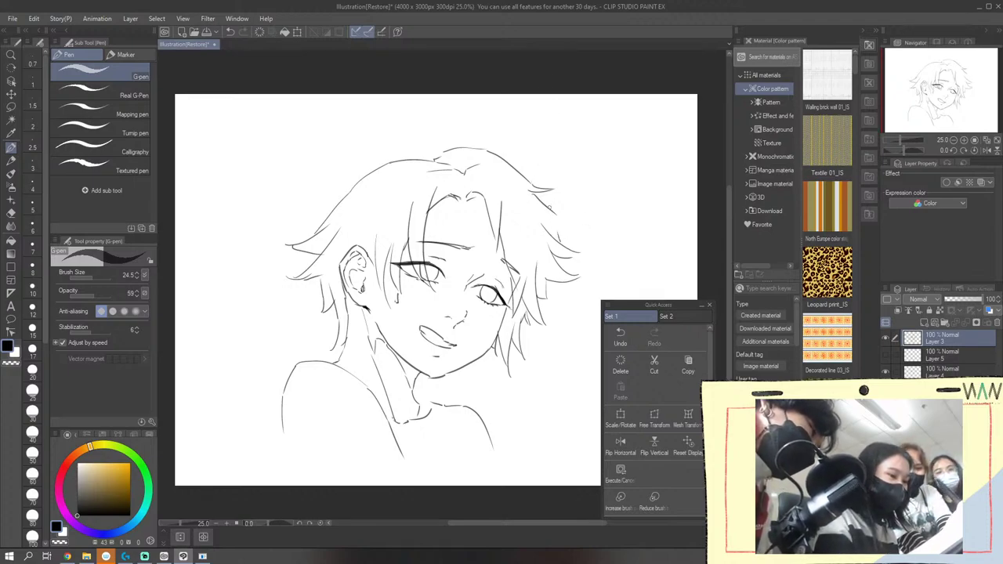
key("ctrl+z")
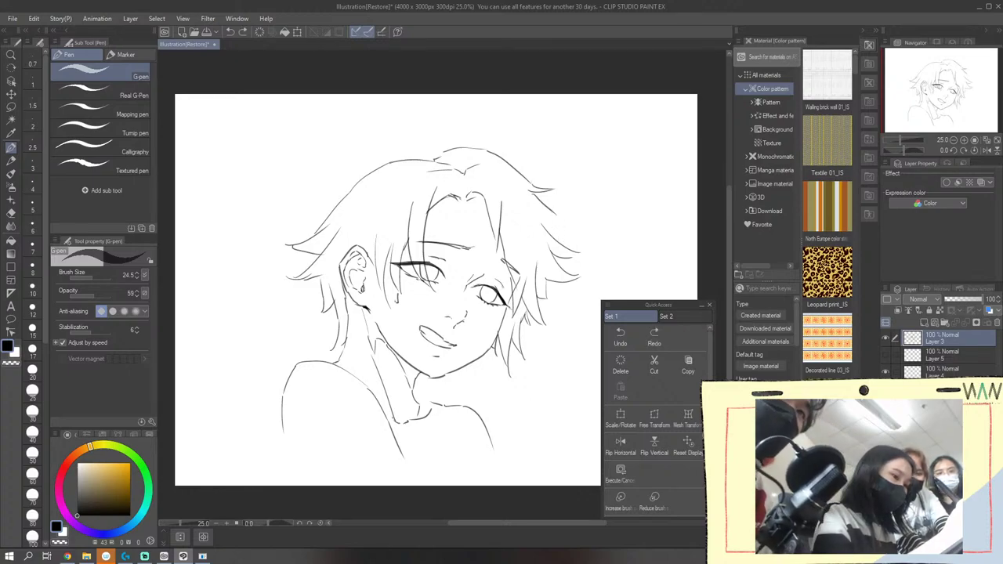
key("ctrl+z")
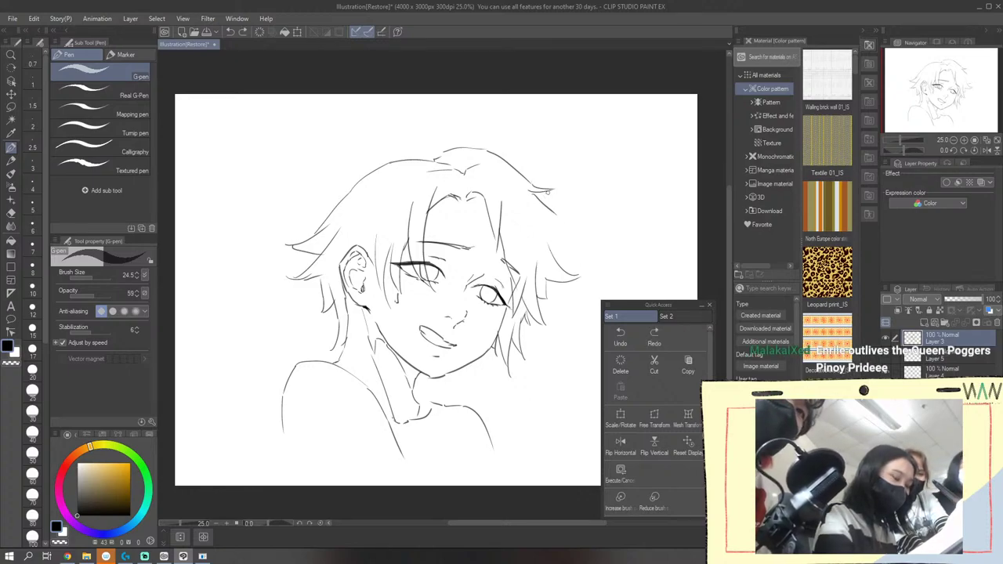
key("ctrl+z")
mouse_move(536, 195)
left_mouse_down()
mouse_move(551, 202)
mouse_move(543, 198)
mouse_move(558, 225)
left_mouse_up()
key("ctrl+z")
key("ctrl+z")
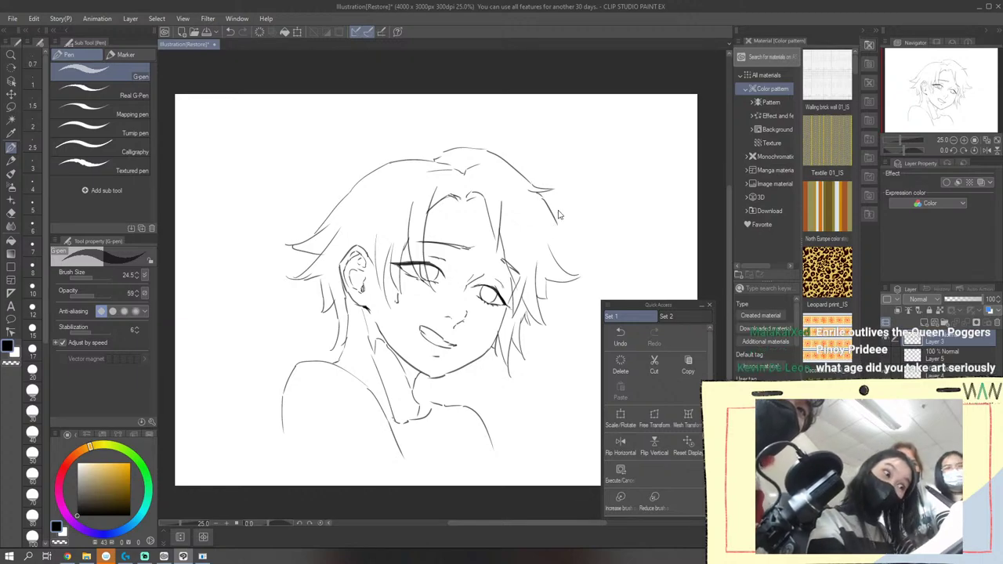
key("ctrl+z")
left_click_drag(543, 202, 554, 231)
key("ctrl+z")
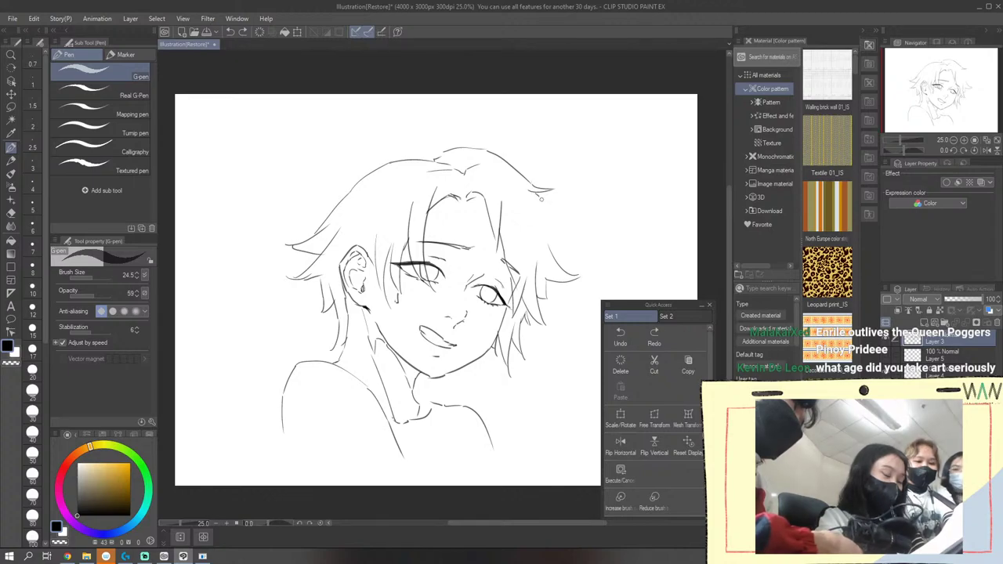
Draw one long curved strand from below the far-side crown flick down to an outward point above the lower hair tips
mouse_move(543, 204)
left_mouse_down()
mouse_move(565, 264)
mouse_move(576, 261)
left_mouse_up()
key("ctrl+z")
key("ctrl+z")
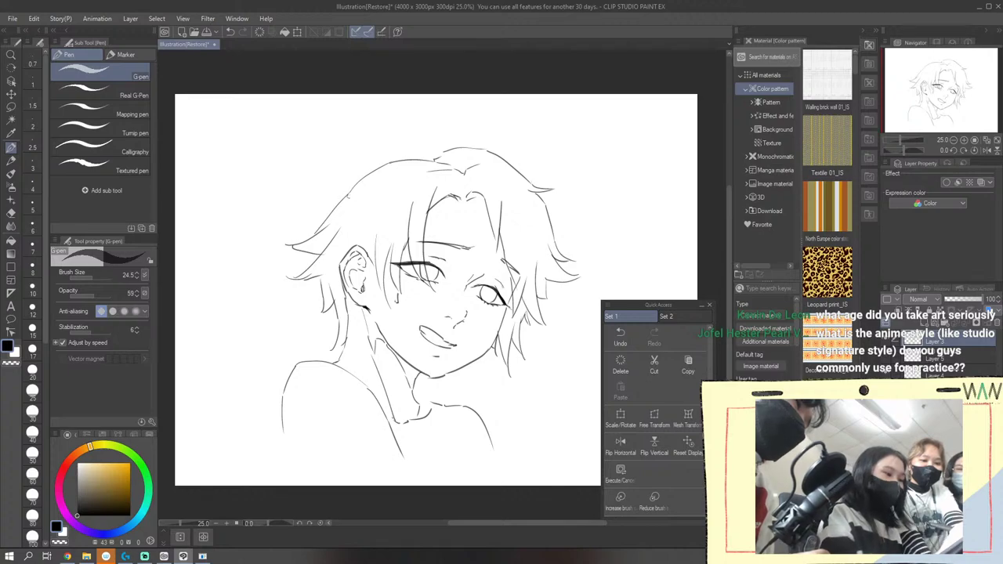
Add a small outward flick on the ear-side crown outline and erase the short piece of outline just above it
left_click_drag(349, 196, 318, 199)
key("ctrl+z")
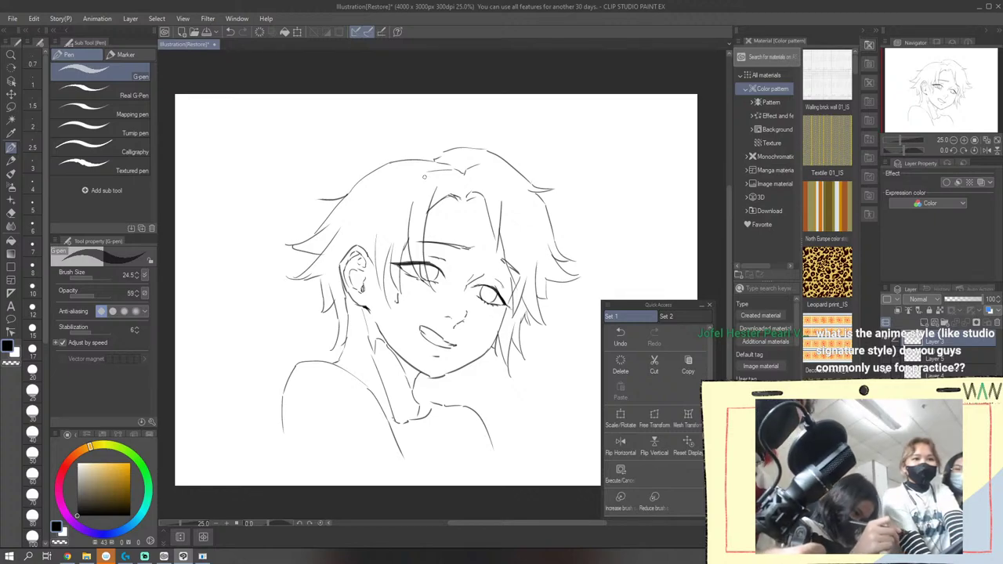
key("e")
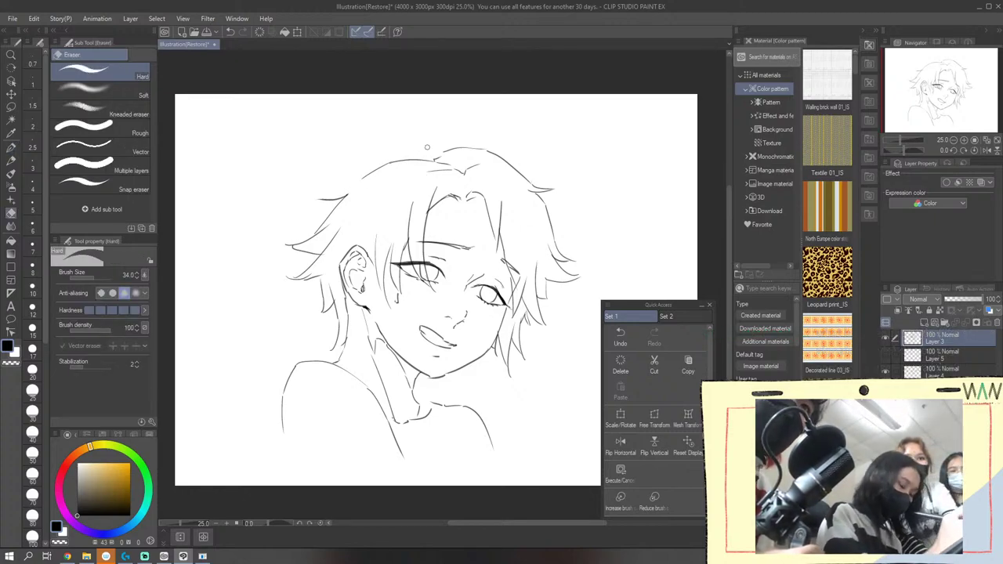
key("p")
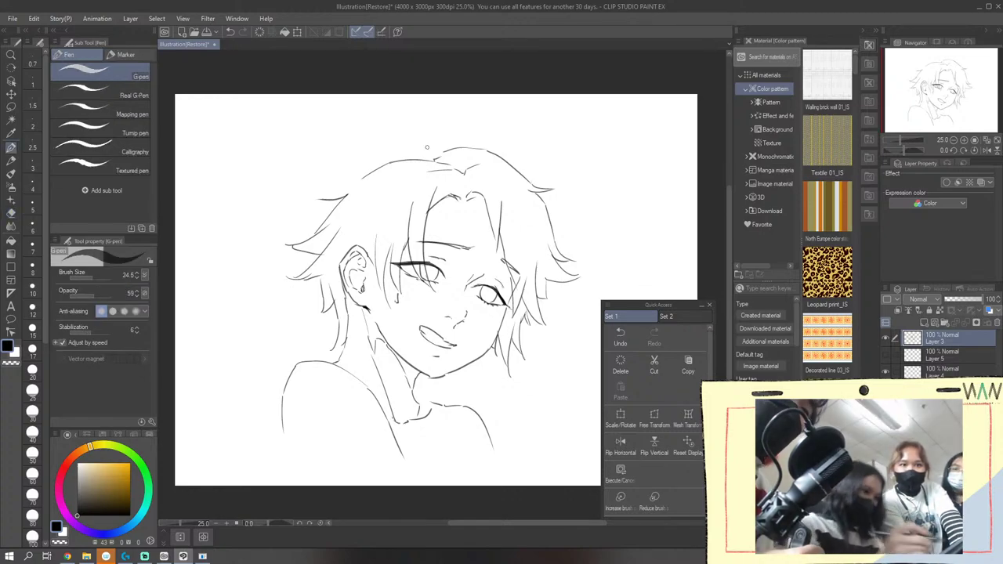
Join the ear-side flick to the crown outline with the G-pen and add a slightly raised stroke beside the parting
left_click_drag(322, 199, 348, 190)
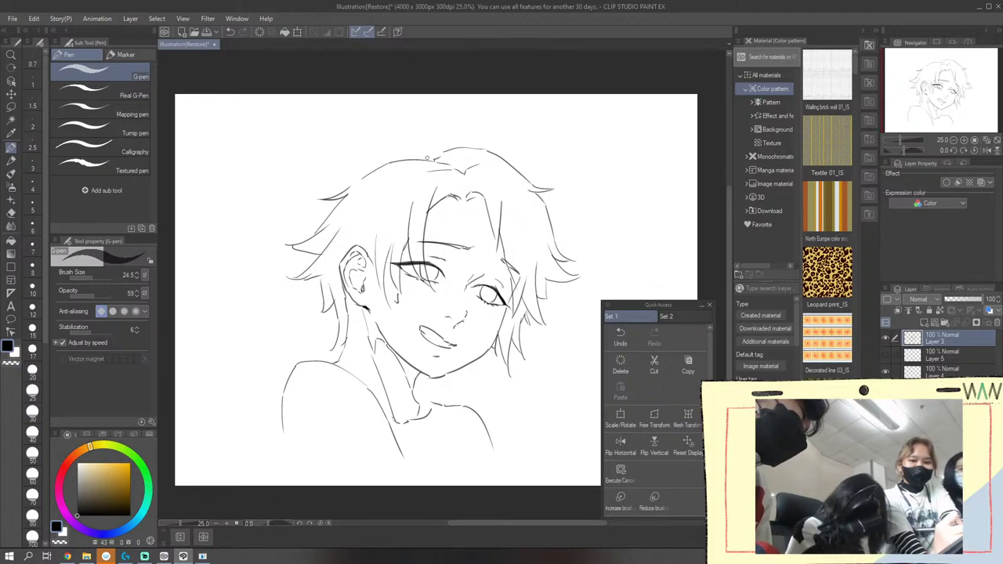
left_click(620, 335)
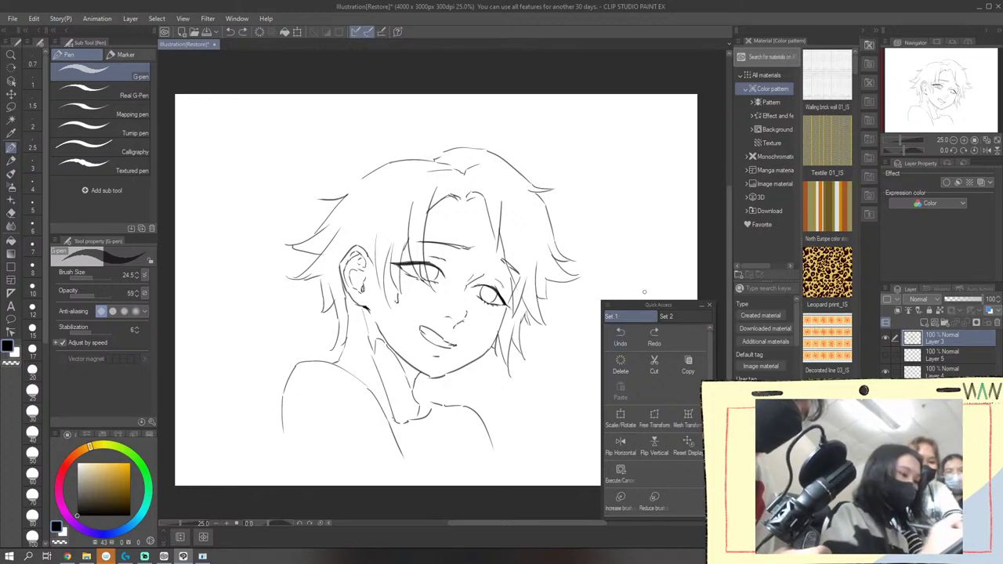
left_click_drag(327, 199, 362, 180)
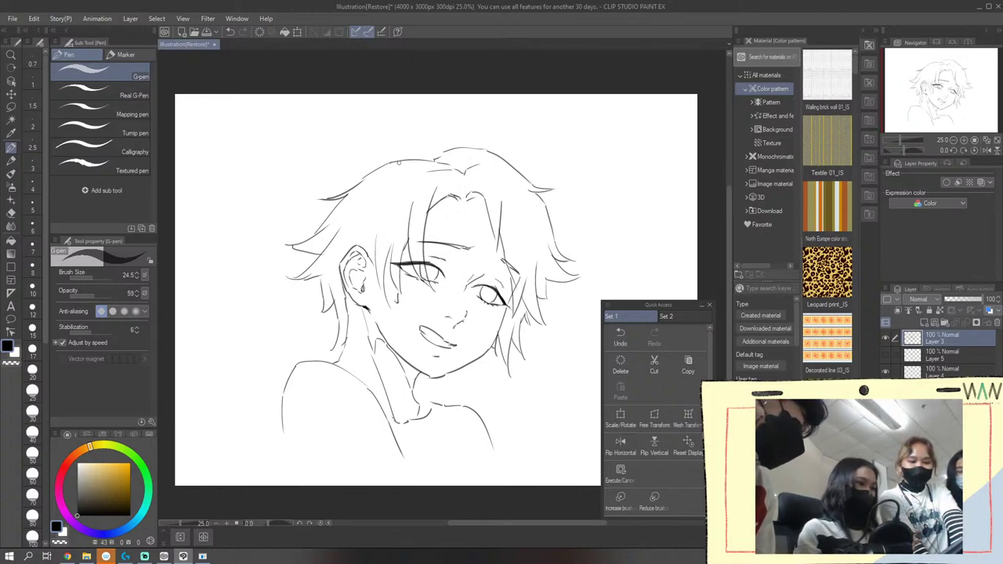
left_click(620, 335)
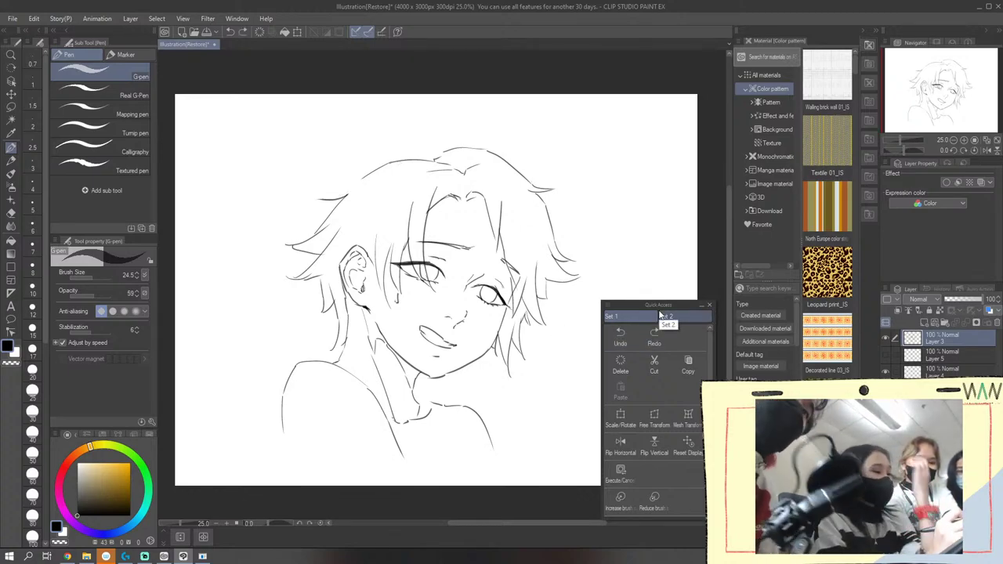
left_click_drag(337, 195, 370, 173)
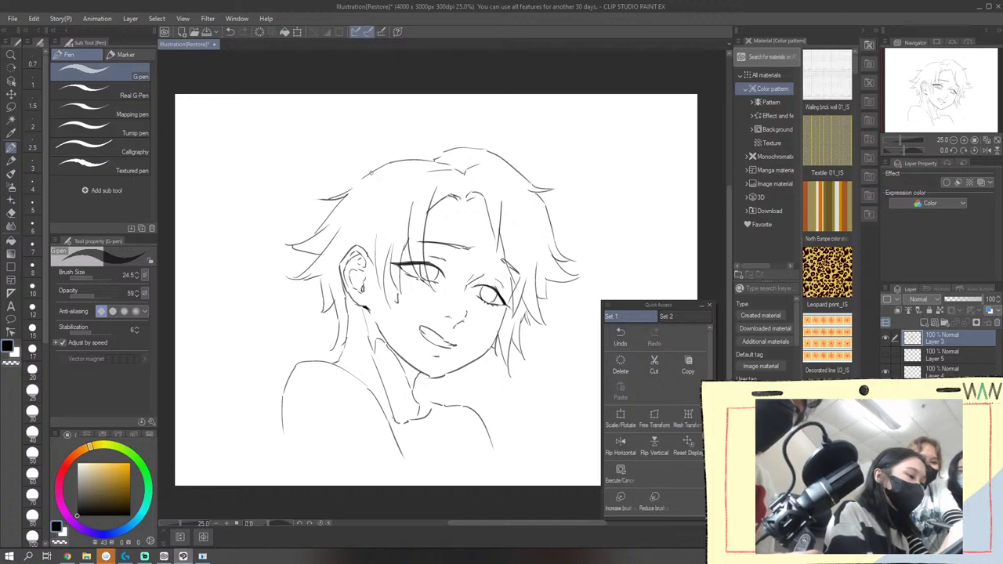
key("ctrl+z")
key("ctrl+y")
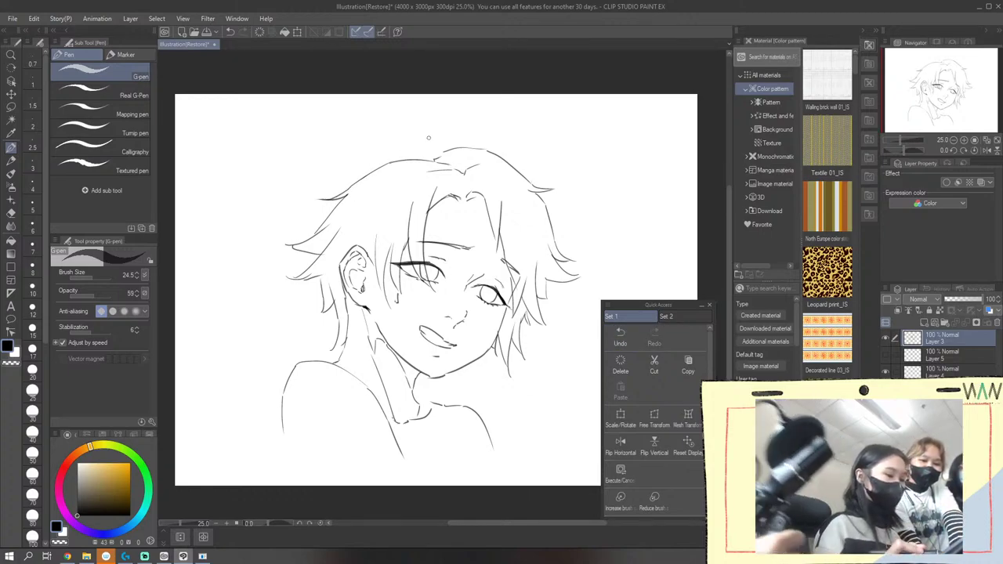
left_click_drag(398, 162, 443, 152)
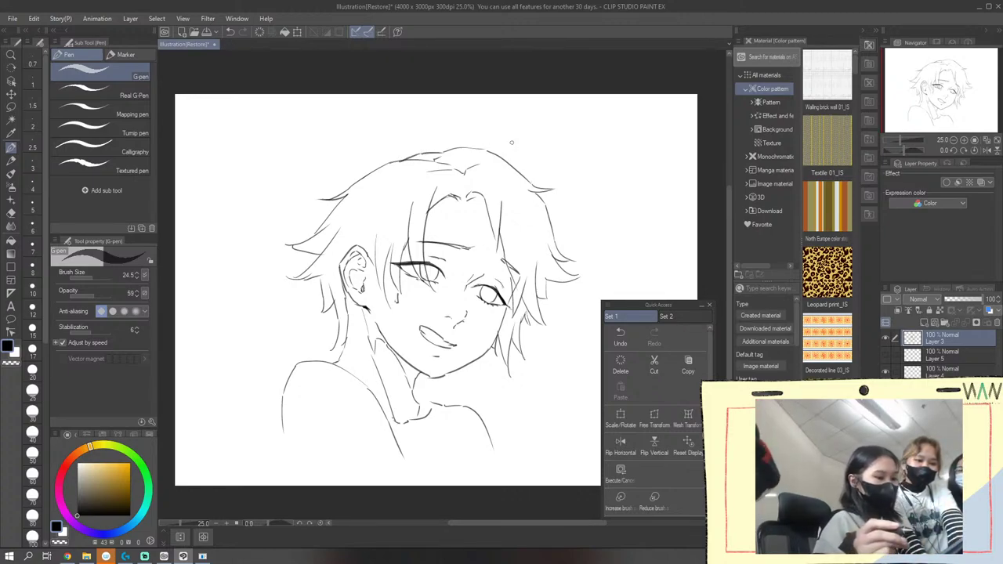
Flip the canvas view horizontally and raise the ear-side crown outline using Liquify at brush size 800
left_click(619, 444)
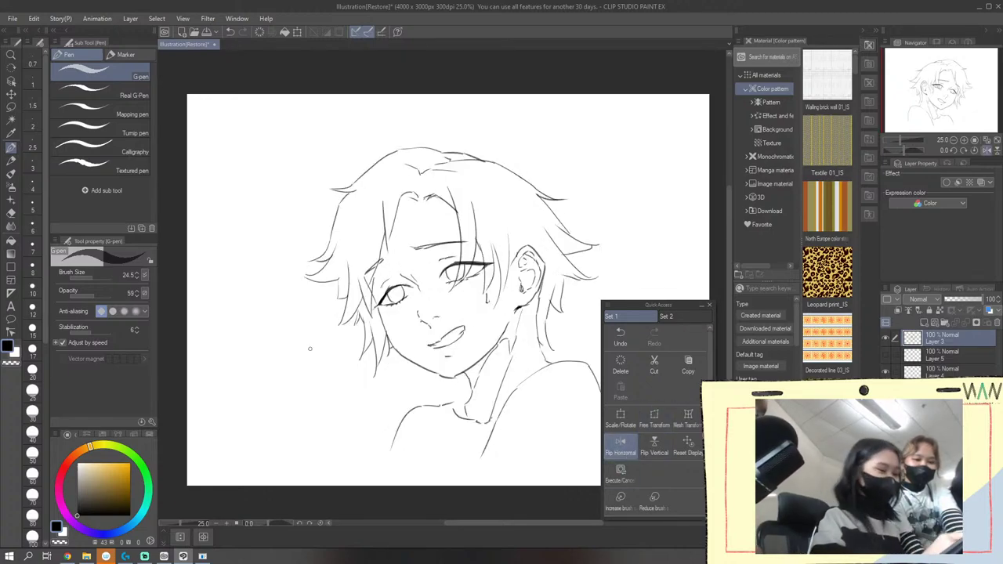
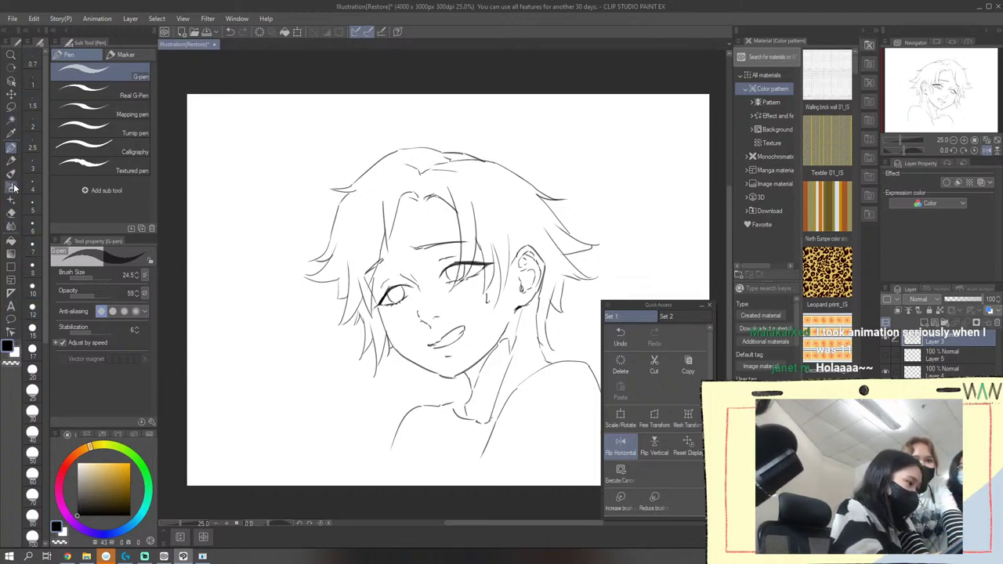
left_click(11, 226)
left_click(124, 54)
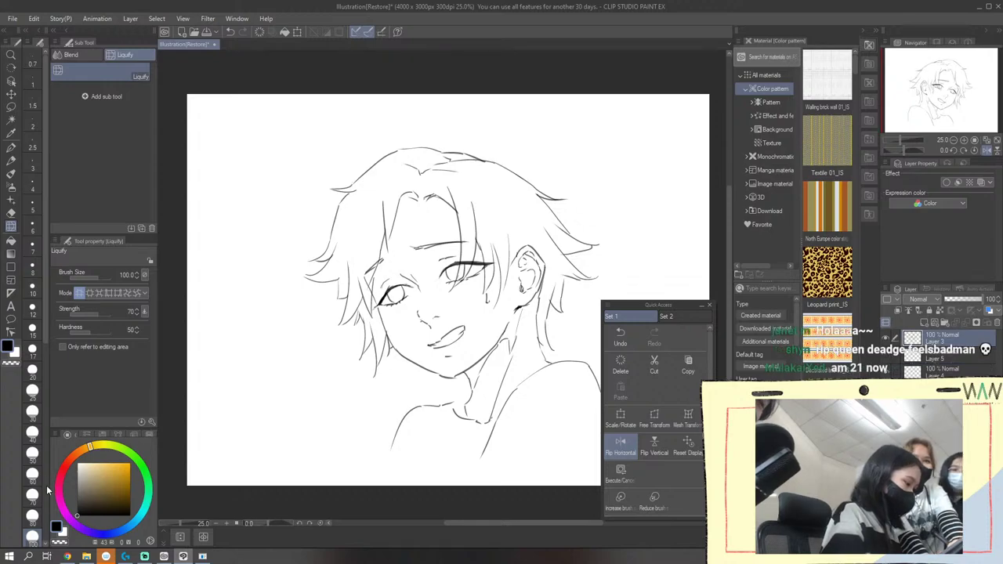
scroll(39, 494, "down", 10)
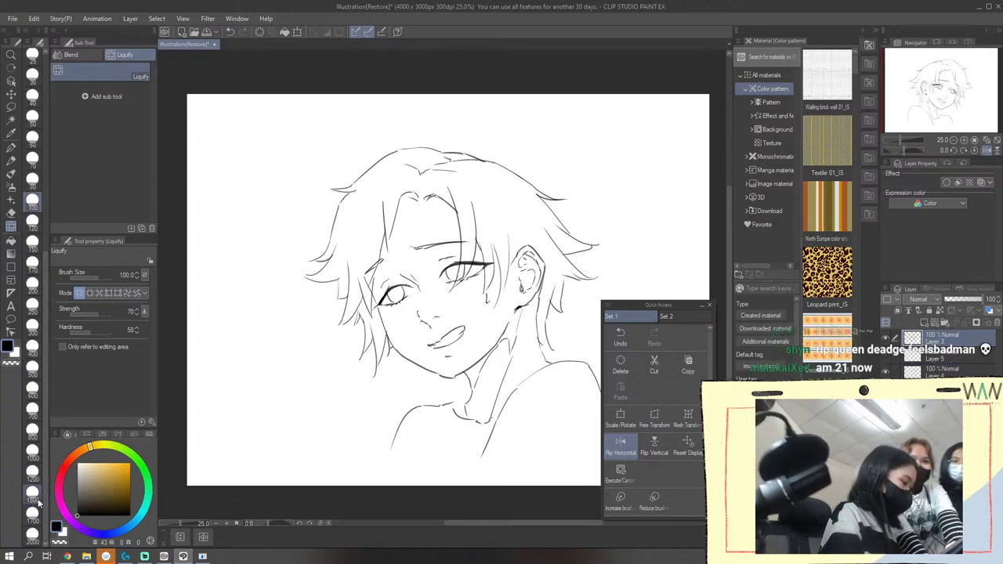
left_click(32, 429)
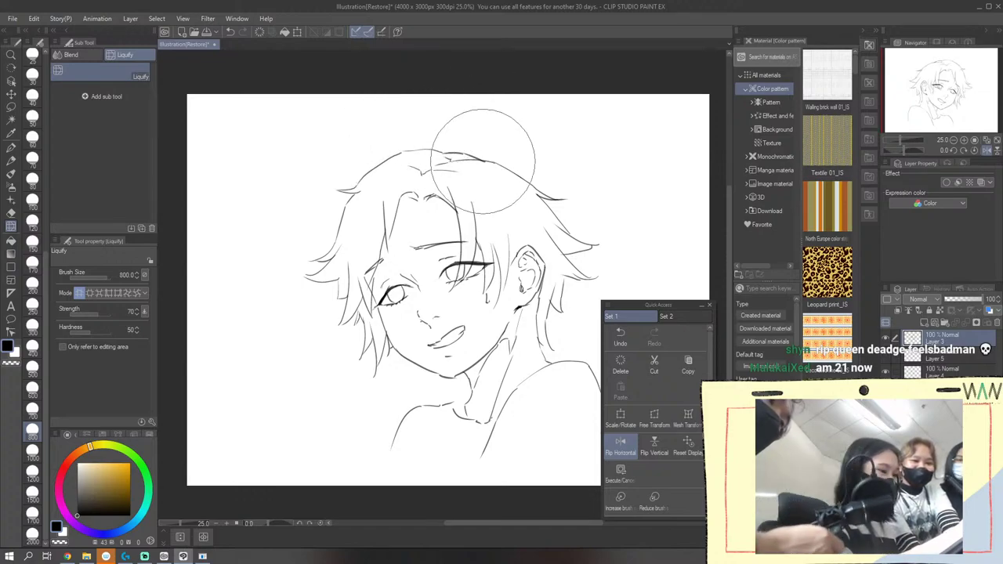
left_click_drag(487, 166, 490, 151)
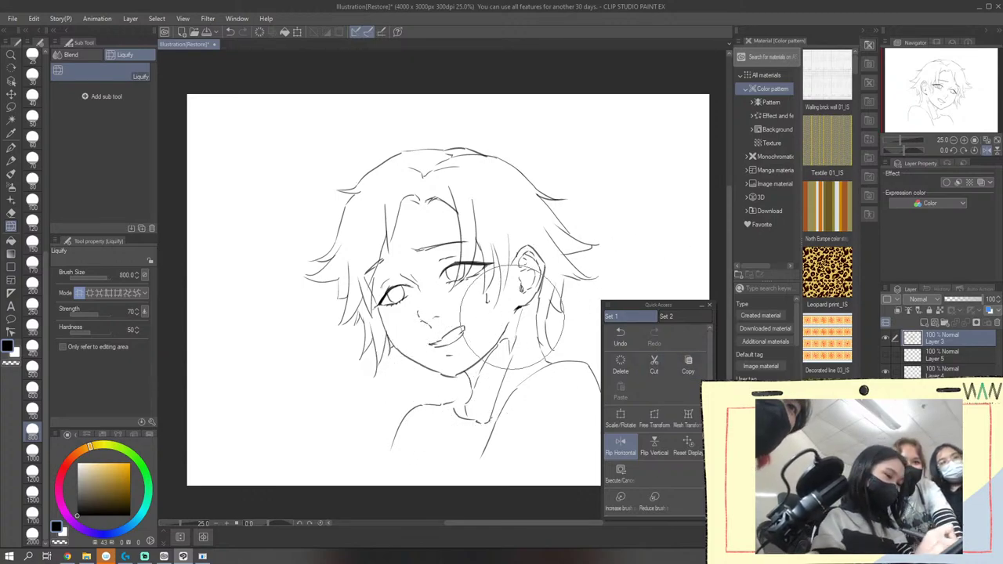
Nudge the neck lines, the ear and the outer hair tips beside it slightly with Liquify to refine the head shape
left_click_drag(517, 323, 512, 321)
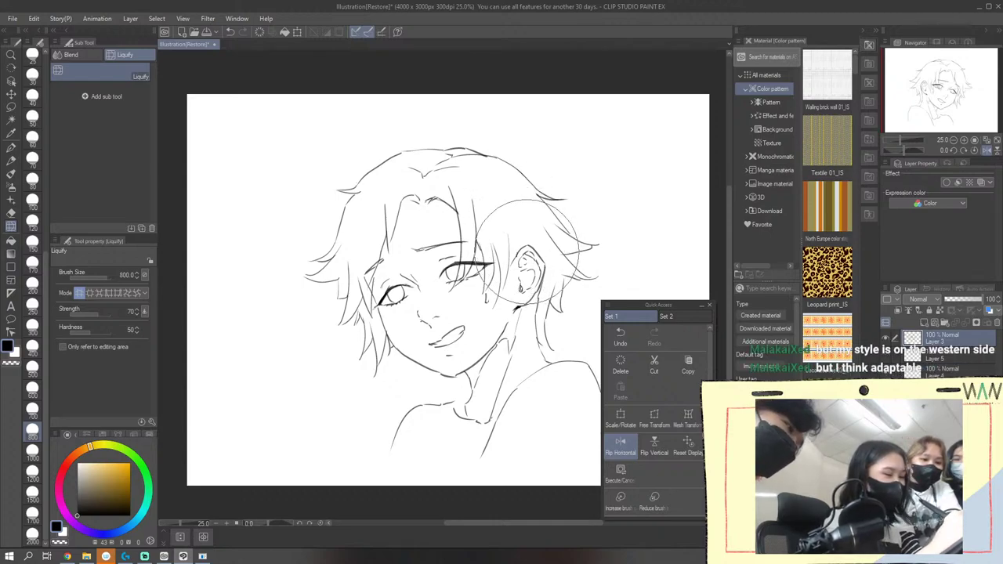
left_click_drag(527, 244, 533, 238)
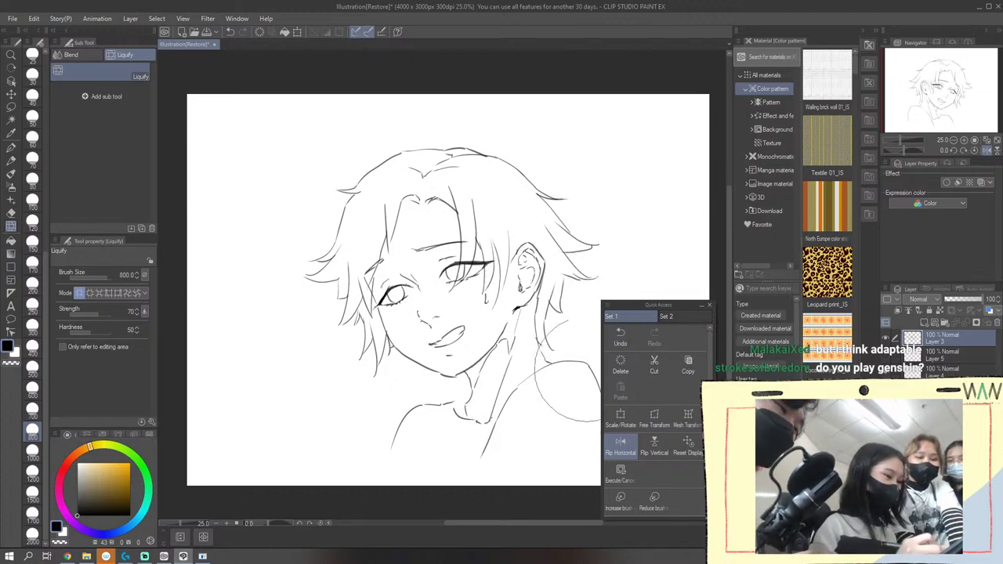
left_click(11, 148)
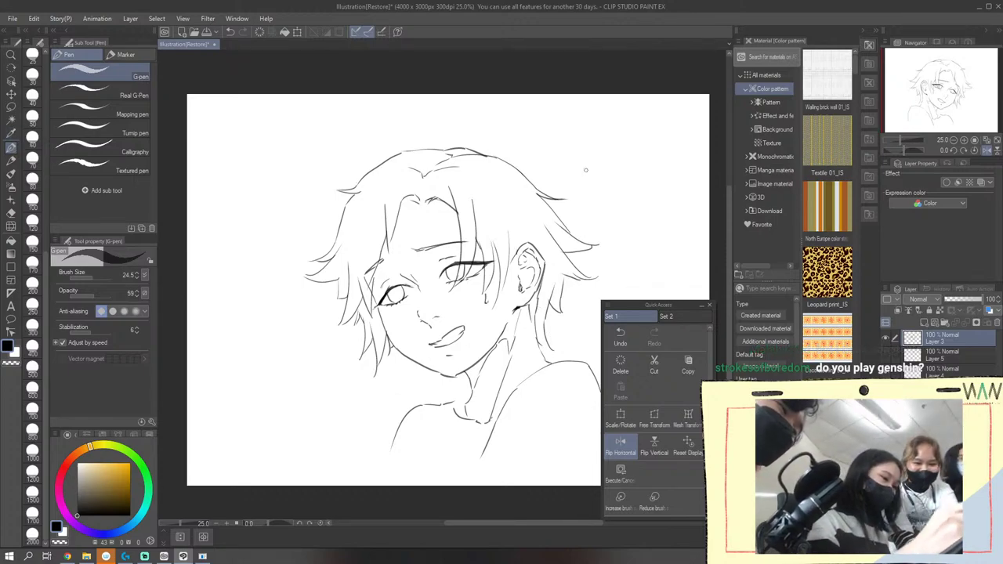
left_click(11, 212)
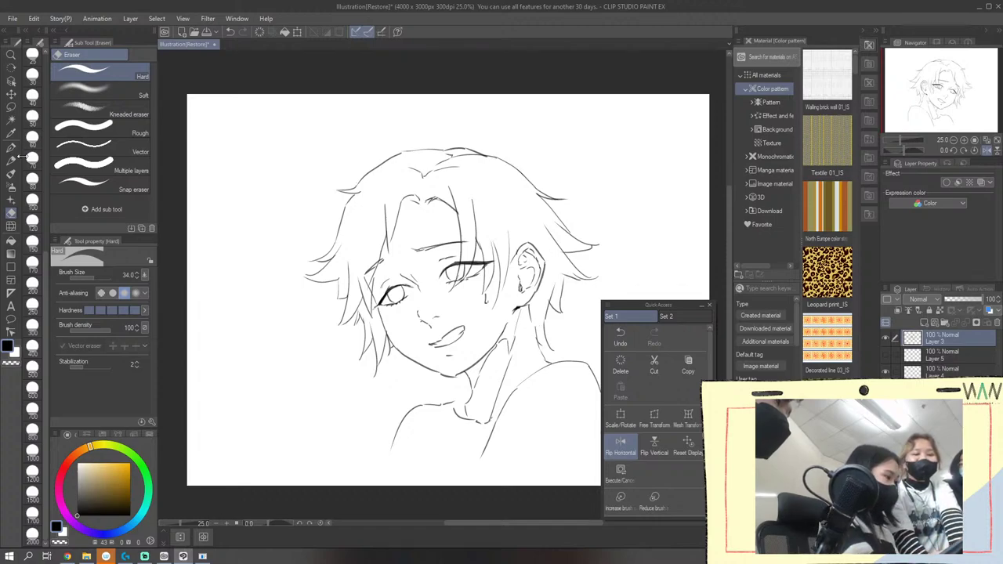
left_click(11, 227)
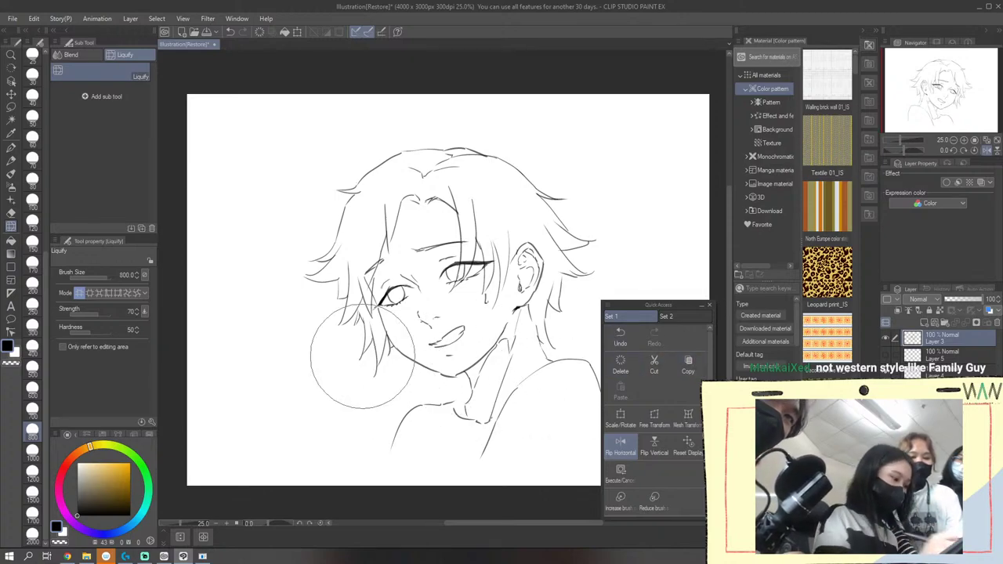
Make Layer 4, beneath the line art, the active layer for colouring
left_click(32, 287)
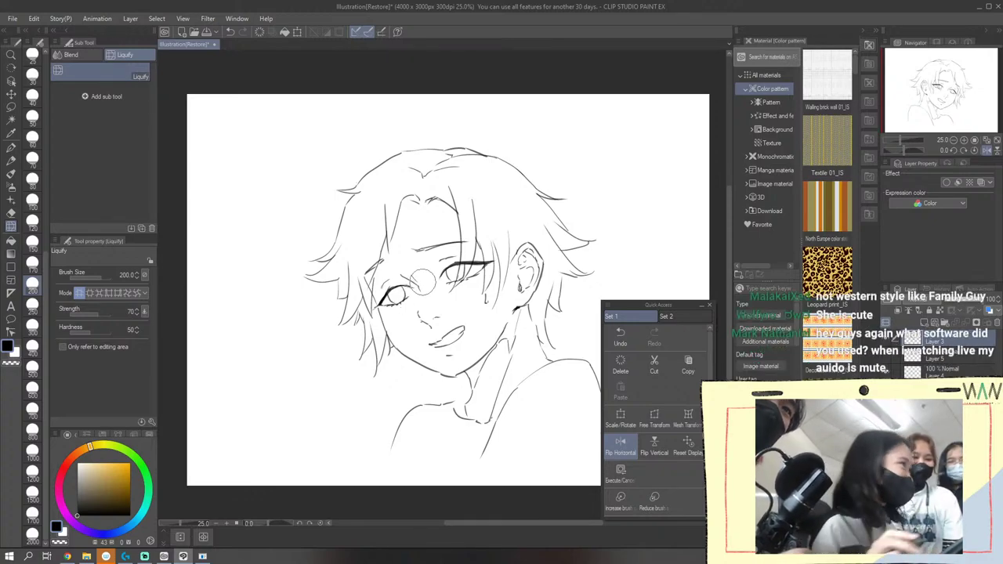
left_click(941, 356)
left_click(886, 357)
left_click(885, 357)
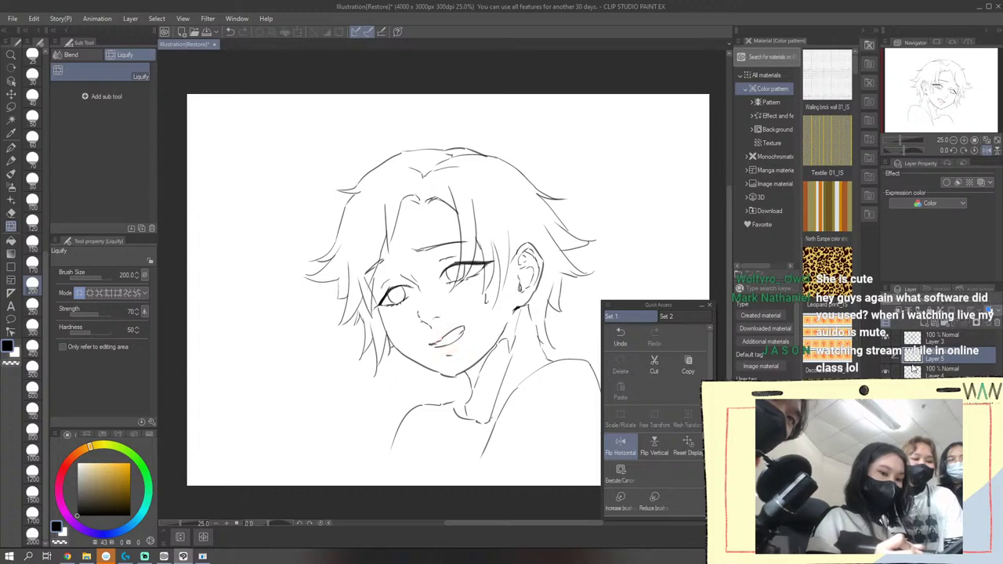
left_click(909, 371)
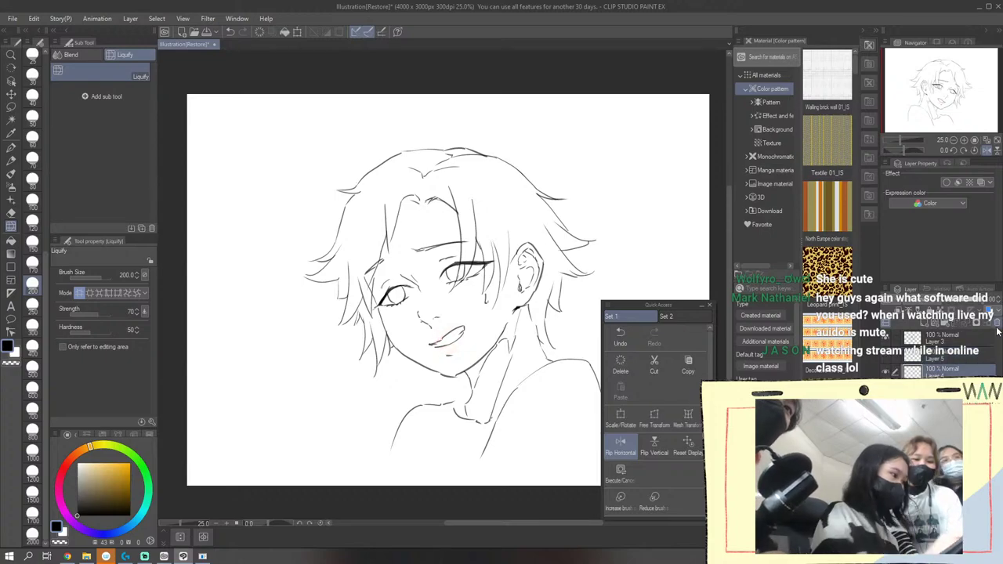
Paint the face, neck and shoulders pale beige with the Pointillism brush at size 800
left_click(11, 174)
left_click(118, 464)
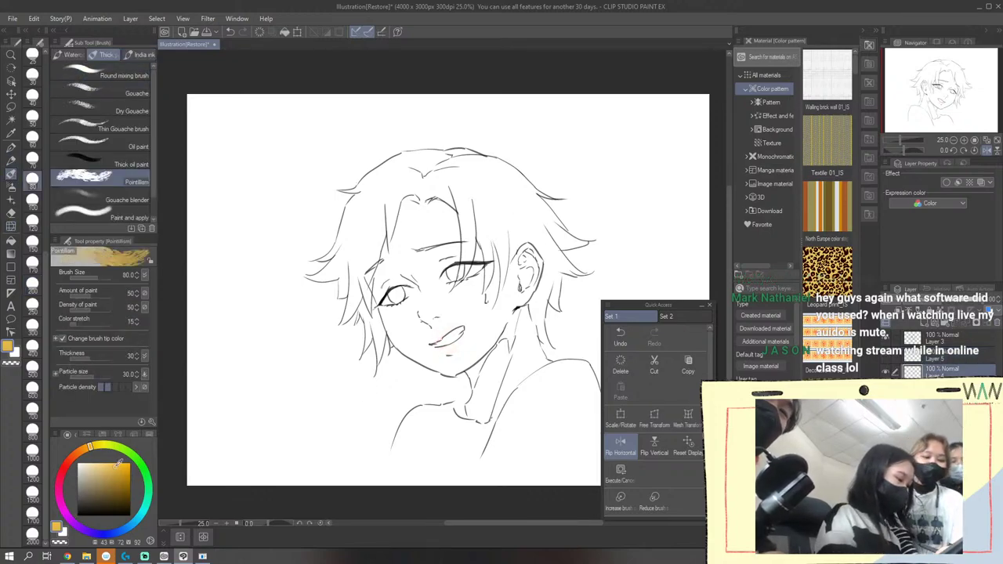
left_click(94, 466)
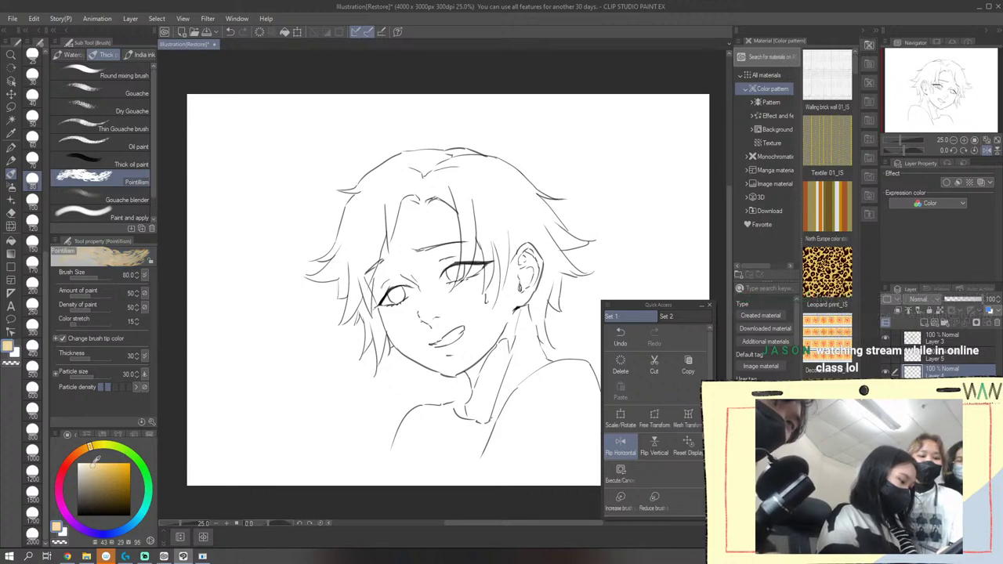
left_click_drag(432, 198, 376, 267)
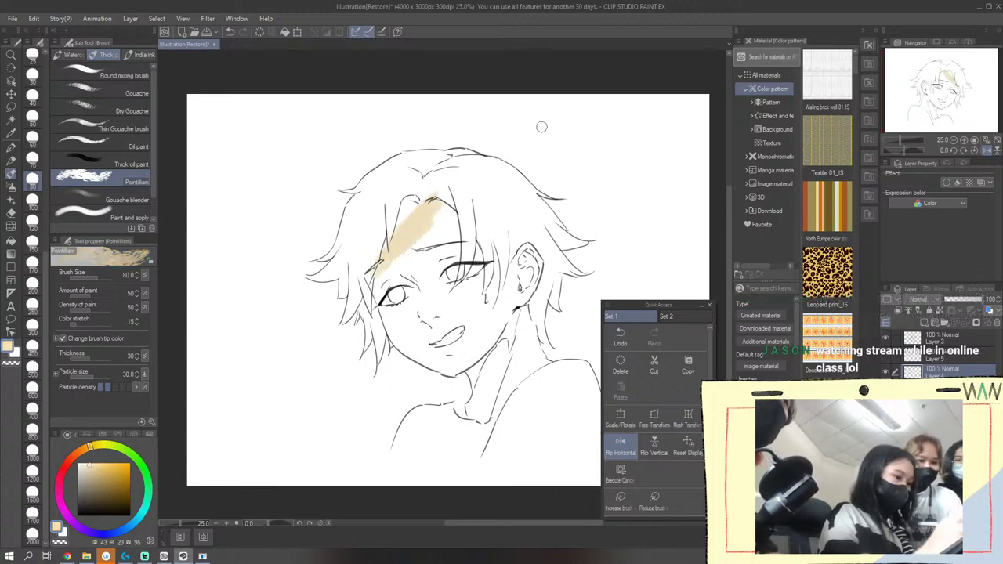
left_click(234, 31)
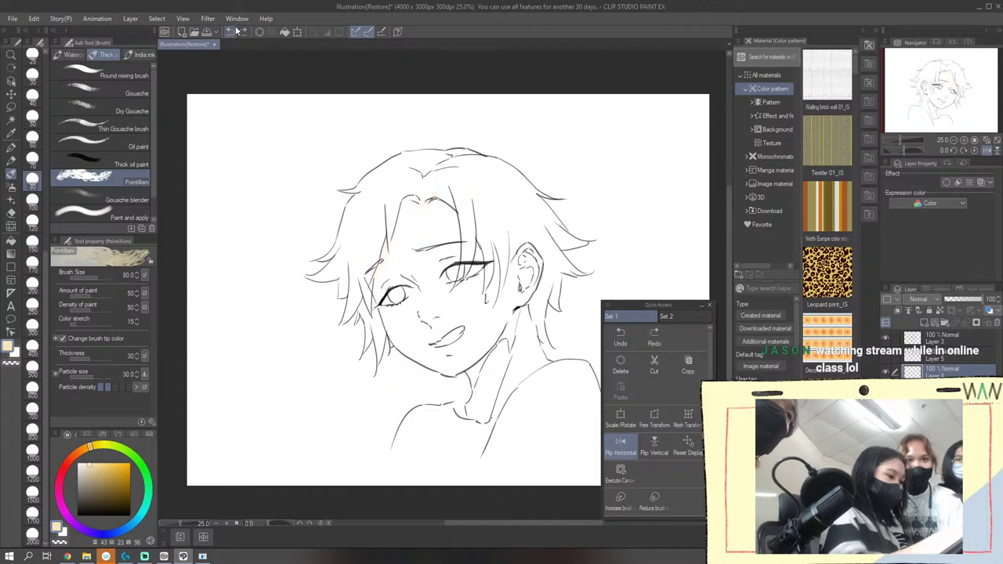
mouse_move(382, 211)
left_mouse_down()
mouse_move(374, 243)
mouse_move(401, 240)
left_mouse_up()
left_click(230, 32)
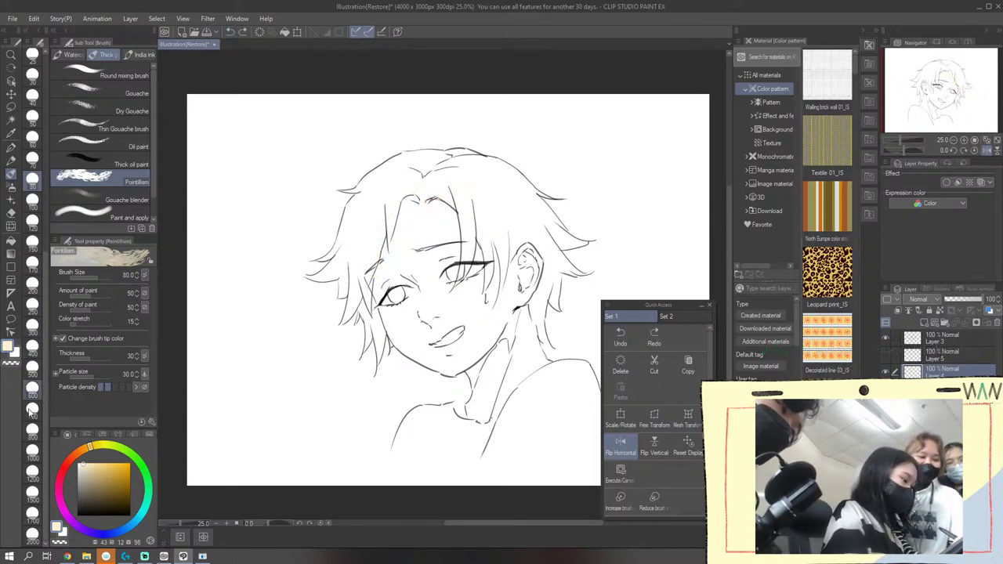
left_click(32, 431)
mouse_move(447, 275)
left_mouse_down()
mouse_move(427, 290)
mouse_move(453, 282)
mouse_move(455, 259)
mouse_move(418, 268)
mouse_move(478, 339)
mouse_move(502, 395)
mouse_move(498, 373)
mouse_move(486, 414)
mouse_move(518, 334)
mouse_move(524, 399)
mouse_move(476, 440)
mouse_move(463, 432)
mouse_move(556, 411)
mouse_move(564, 383)
mouse_move(558, 420)
mouse_move(443, 437)
mouse_move(400, 420)
mouse_move(425, 416)
mouse_move(419, 438)
mouse_move(453, 345)
left_mouse_up()
Block in the hair in medium green with the Pointillism brush, using size 100 for the outer tips beside the ear
left_click(109, 467)
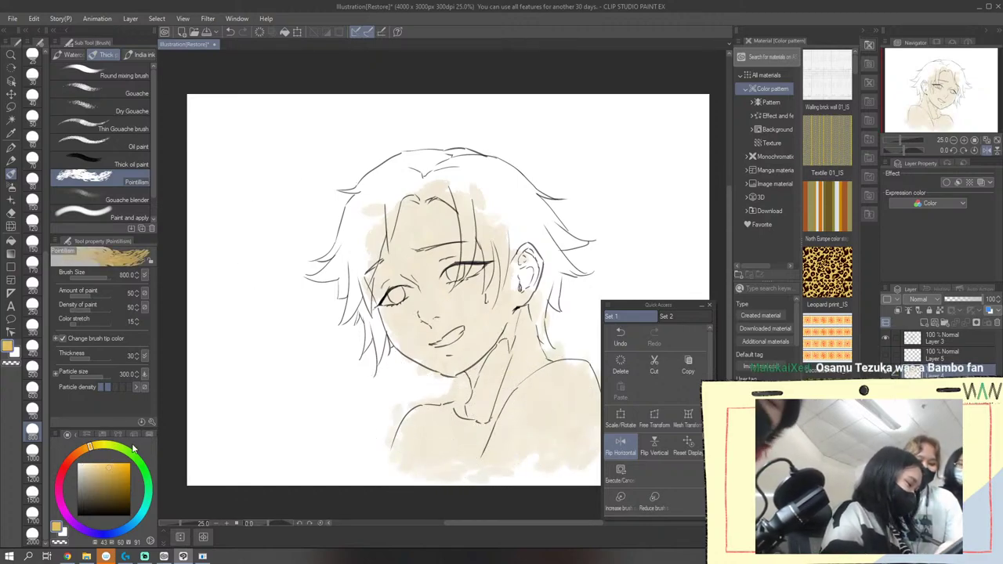
left_click_drag(107, 487, 103, 478)
mouse_move(389, 231)
left_mouse_down()
mouse_move(404, 145)
mouse_move(369, 229)
left_mouse_up()
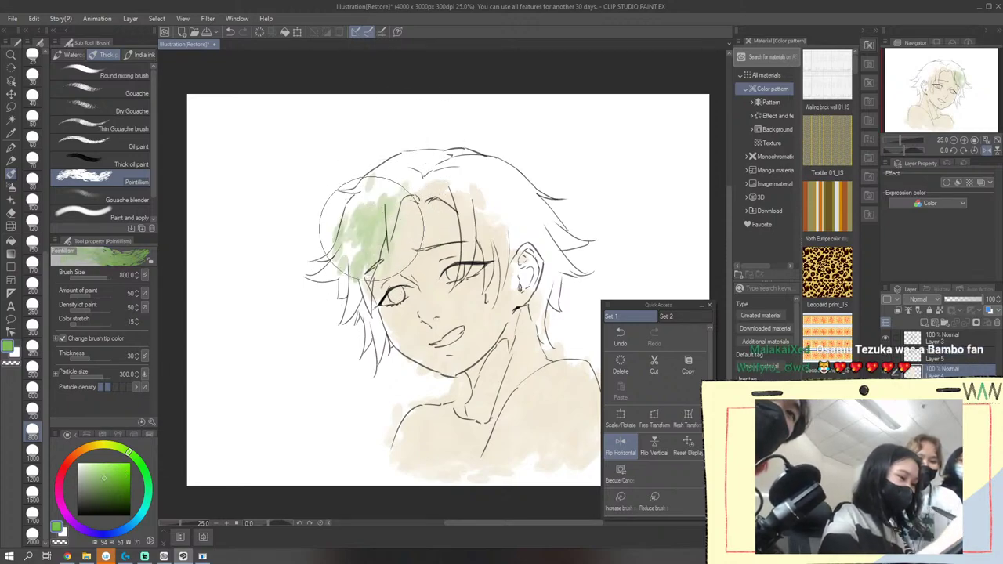
left_click(32, 324)
mouse_move(377, 200)
left_mouse_down()
mouse_move(340, 262)
mouse_move(314, 278)
mouse_move(385, 187)
mouse_move(346, 291)
mouse_move(353, 263)
mouse_move(361, 302)
left_mouse_up()
mouse_move(384, 194)
left_mouse_down()
mouse_move(415, 166)
mouse_move(388, 184)
mouse_move(370, 239)
mouse_move(394, 192)
mouse_move(430, 179)
mouse_move(419, 176)
mouse_move(483, 171)
mouse_move(449, 181)
mouse_move(466, 182)
mouse_move(472, 203)
mouse_move(455, 289)
mouse_move(476, 168)
mouse_move(490, 227)
mouse_move(505, 205)
mouse_move(461, 170)
mouse_move(466, 165)
mouse_move(525, 205)
mouse_move(529, 223)
mouse_move(500, 221)
mouse_move(501, 239)
mouse_move(489, 186)
mouse_move(488, 223)
mouse_move(503, 241)
mouse_move(510, 212)
mouse_move(509, 255)
mouse_move(520, 221)
mouse_move(545, 223)
mouse_move(539, 262)
mouse_move(548, 227)
mouse_move(560, 239)
mouse_move(578, 227)
mouse_move(548, 282)
left_mouse_up()
left_click(32, 200)
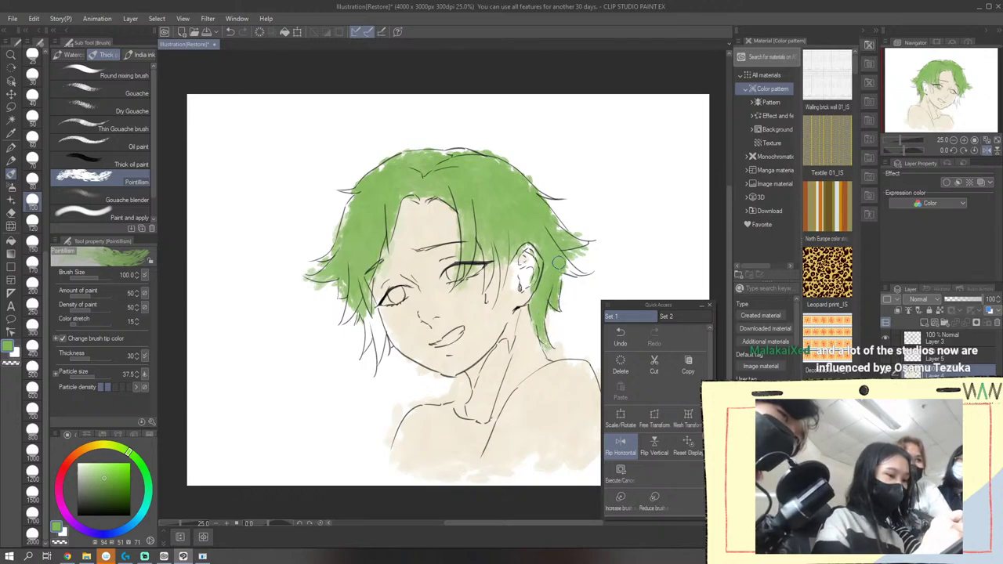
mouse_move(558, 263)
left_mouse_down()
mouse_move(579, 276)
mouse_move(584, 252)
left_mouse_up()
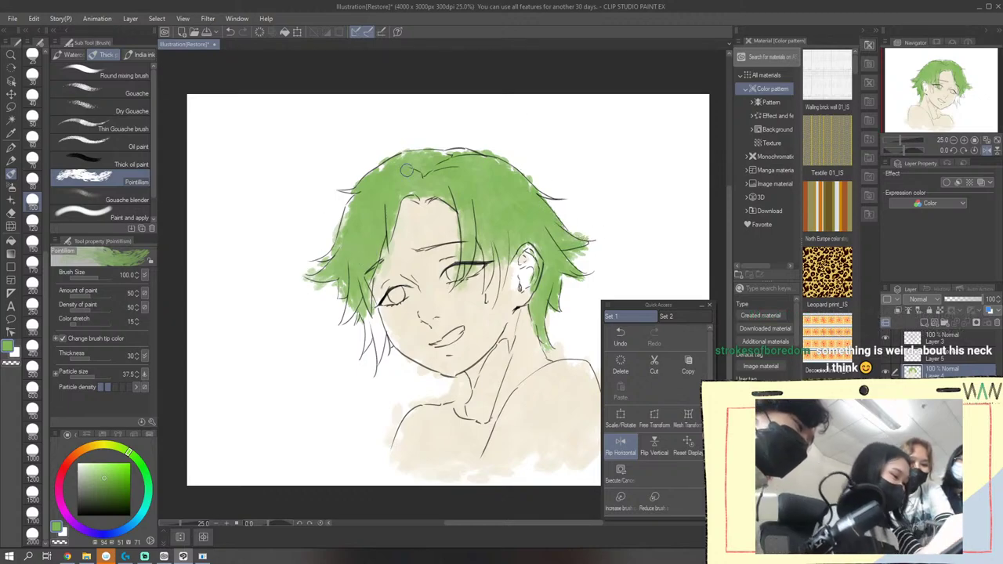
left_click(11, 146)
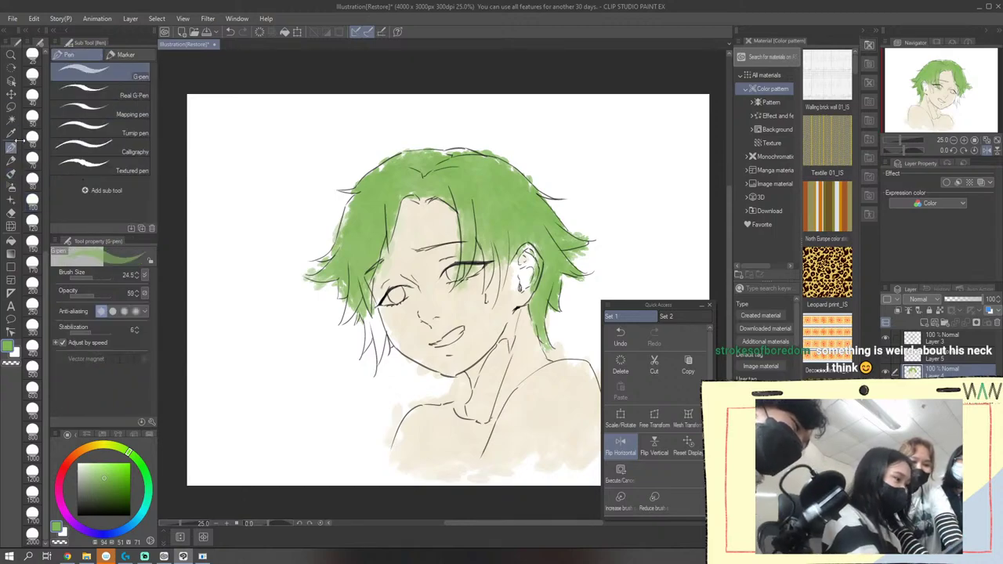
left_click(932, 338)
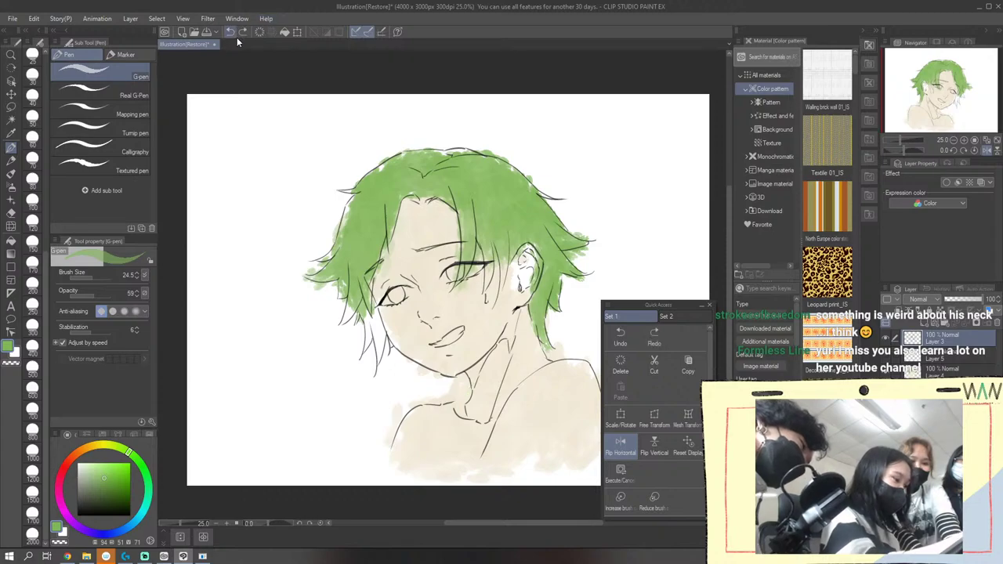
left_click(65, 530)
left_click_drag(104, 491, 76, 527)
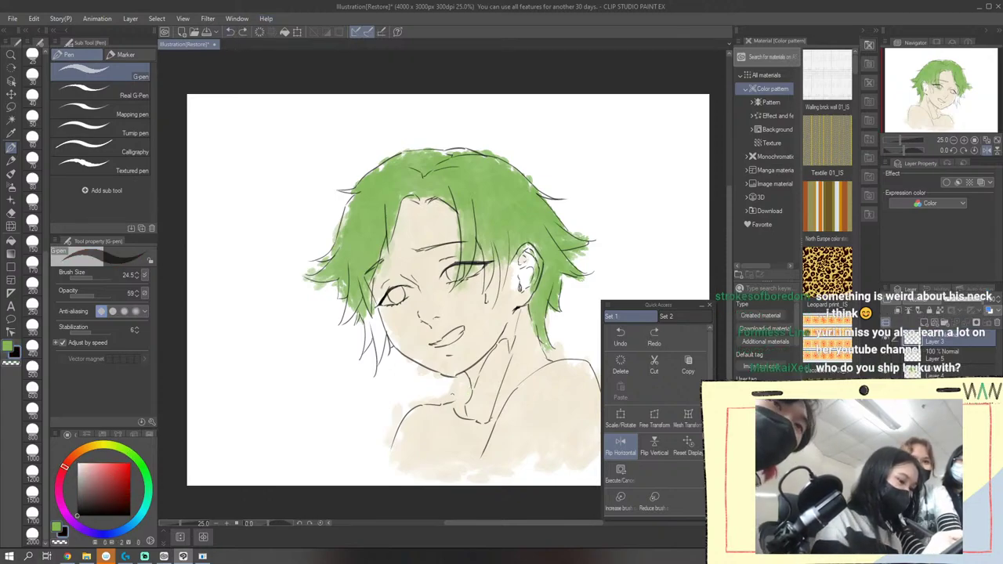
left_click(230, 31)
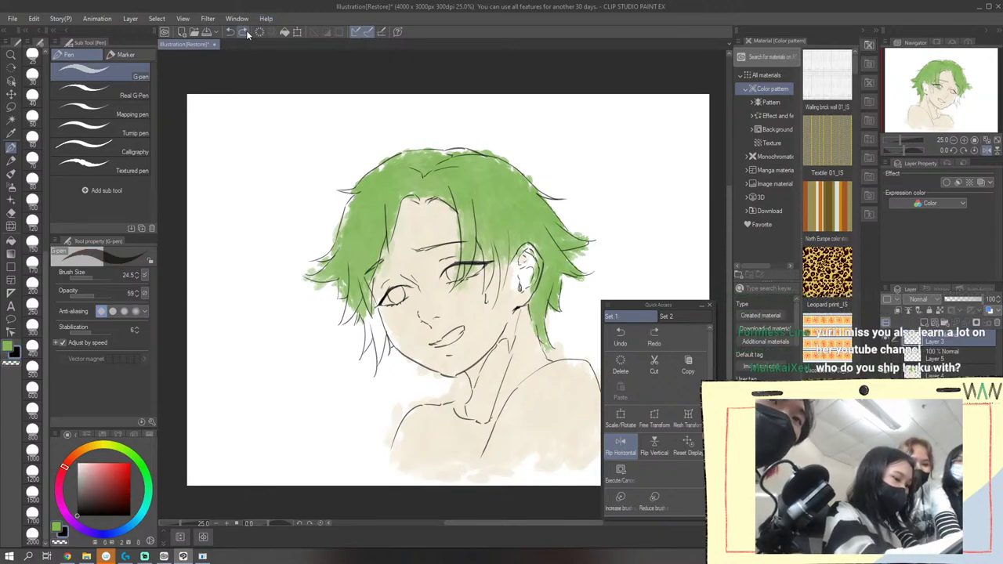
left_click(459, 400)
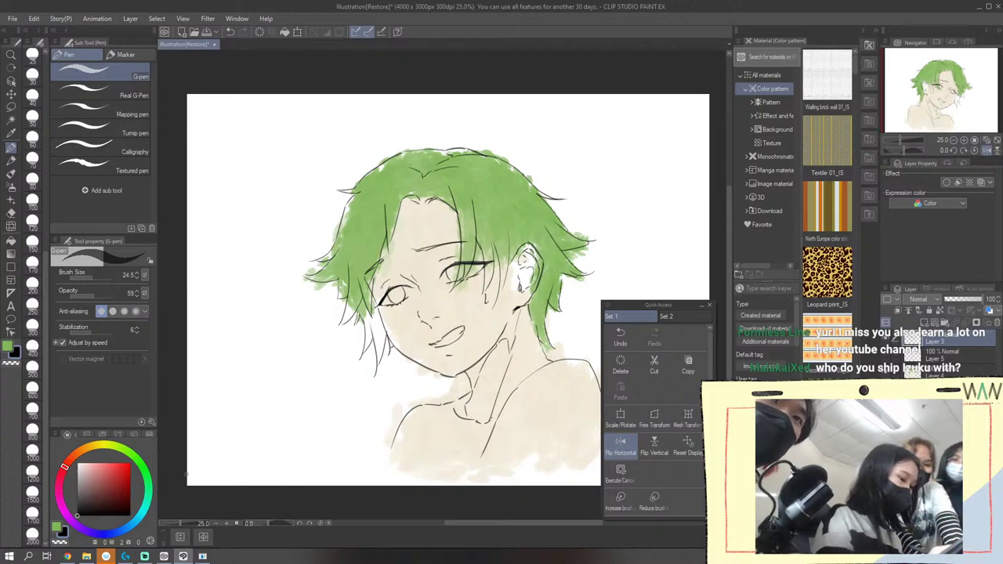
left_click(57, 525)
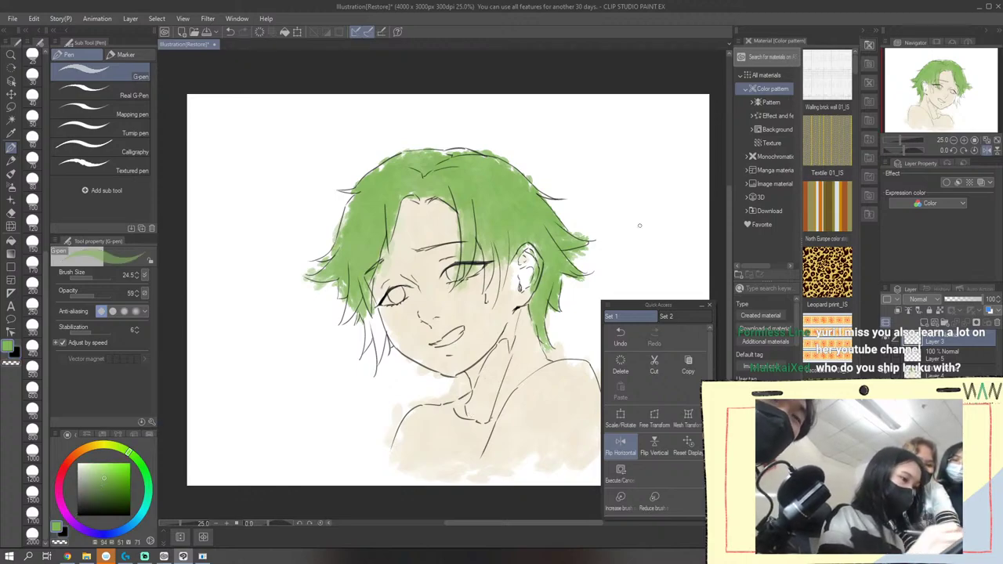
Try painting the cheek-side hair locks green on Layer 3 with the Pointillism brush, and undo the strokes
left_click(11, 173)
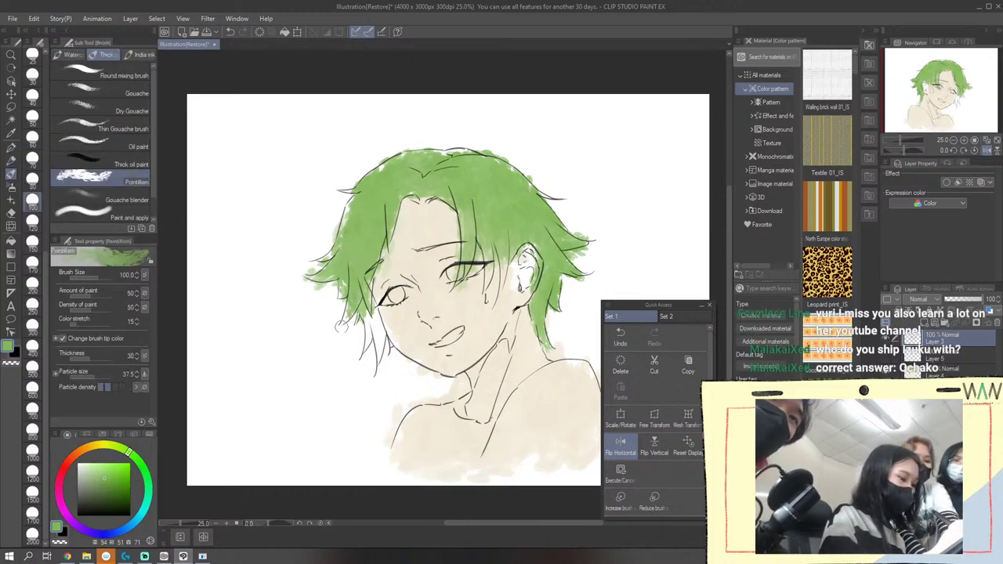
left_click_drag(365, 306, 368, 339)
mouse_move(362, 277)
left_mouse_down()
mouse_move(375, 370)
mouse_move(373, 310)
mouse_move(379, 353)
left_mouse_up()
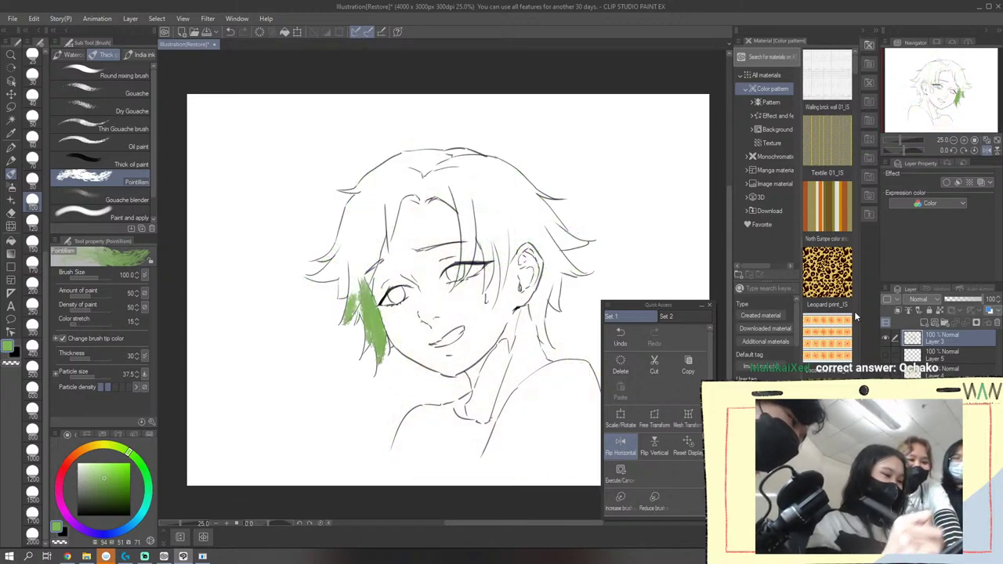
left_click(622, 343)
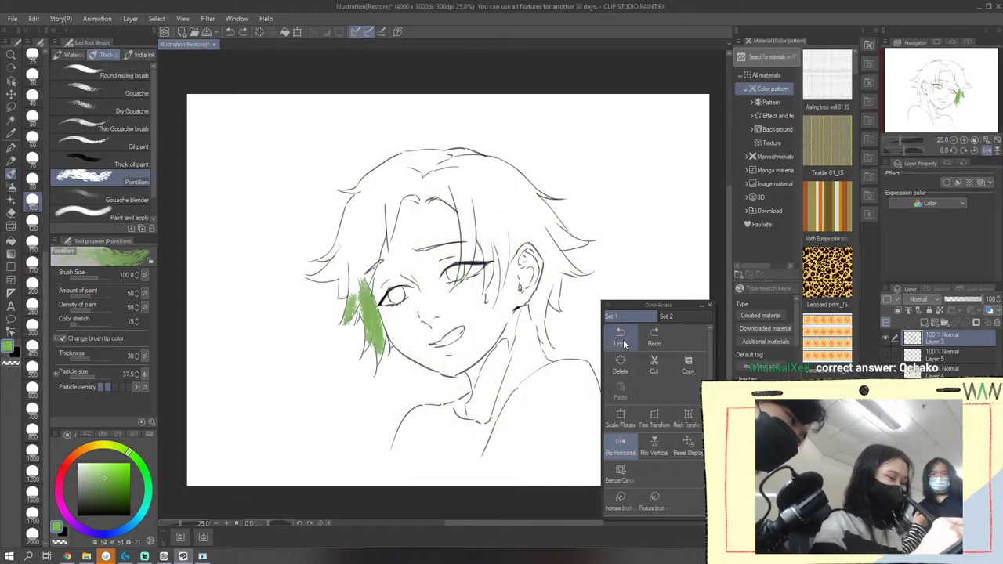
left_click(623, 339)
left_click(623, 339)
left_click(622, 337)
left_click(622, 337)
left_click(623, 338)
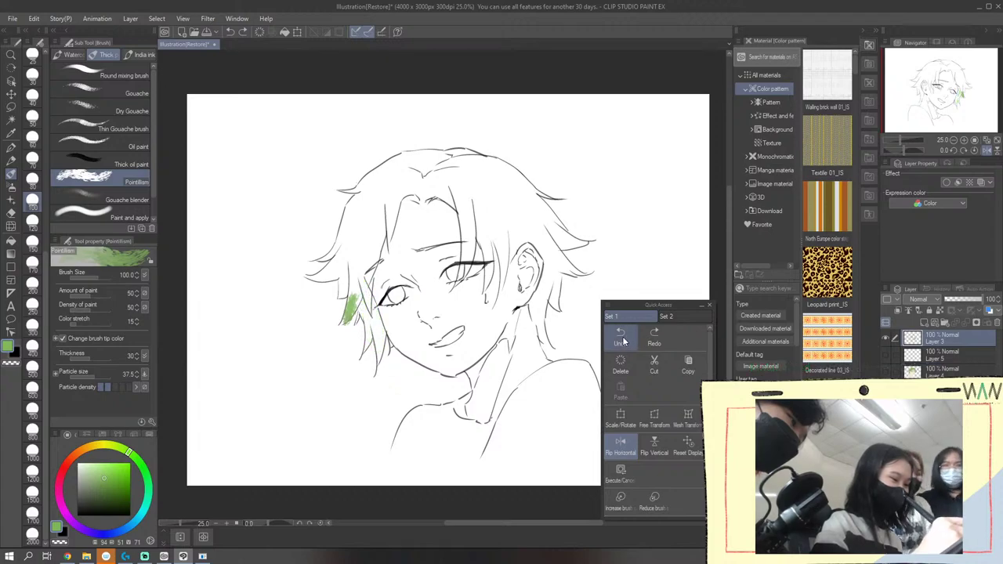
left_click(624, 337)
Show and select Layer 4, and paint the cheek-side hair locks opposite the ear green at brush size 100
left_click(886, 371)
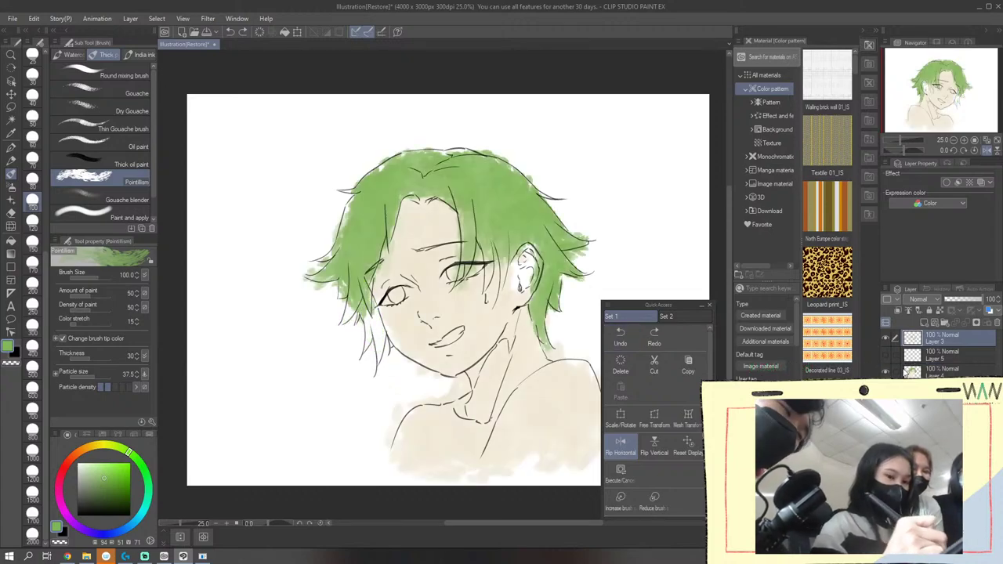
left_click(936, 372)
mouse_move(353, 286)
left_mouse_down()
mouse_move(343, 328)
mouse_move(337, 320)
left_mouse_up()
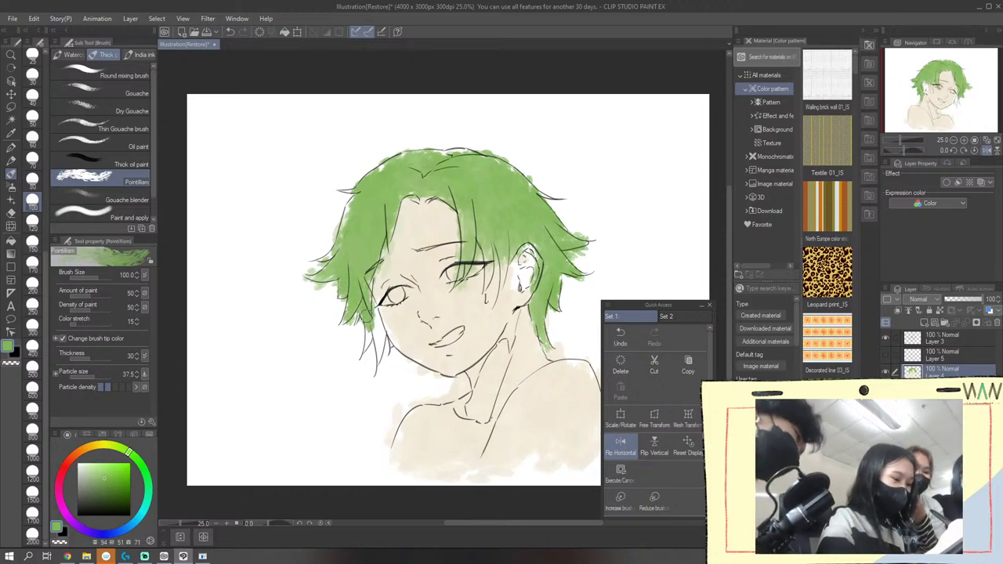
left_click_drag(373, 307, 378, 342)
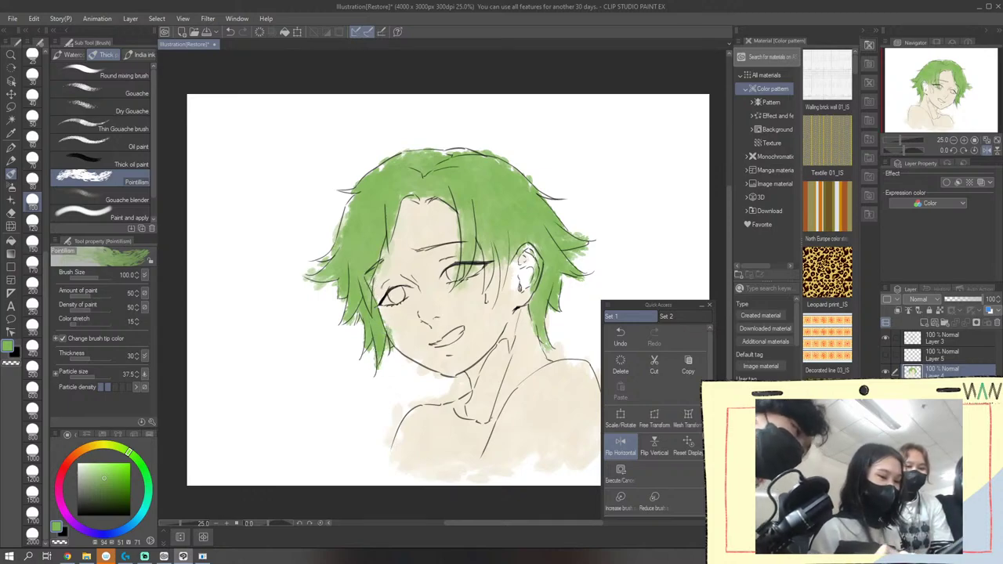
Lock Layer 4's transparent pixels, try a dark green shading stroke on the cheek-side hair, and undo the stroke
left_click_drag(117, 486, 118, 498)
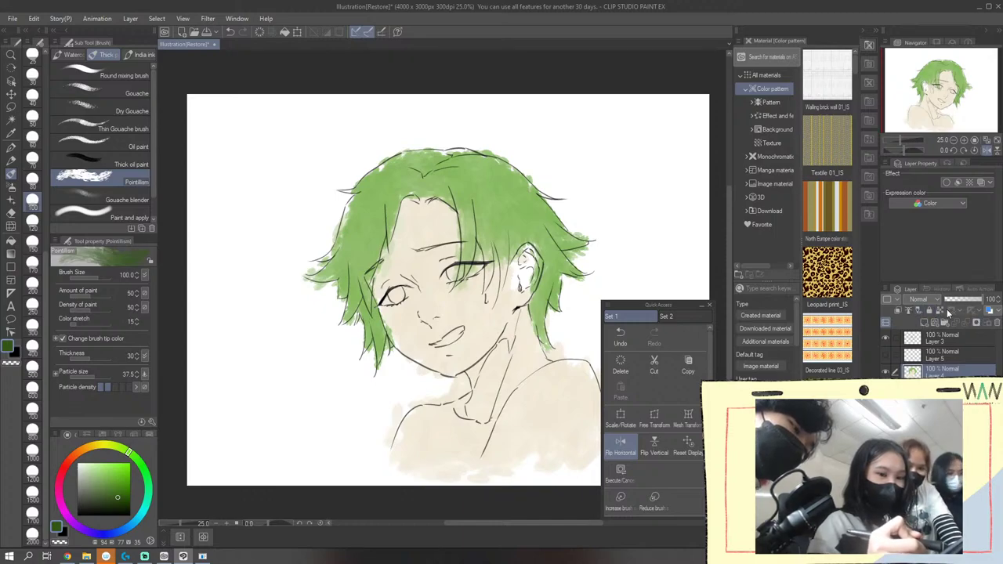
left_click_drag(353, 257, 349, 313)
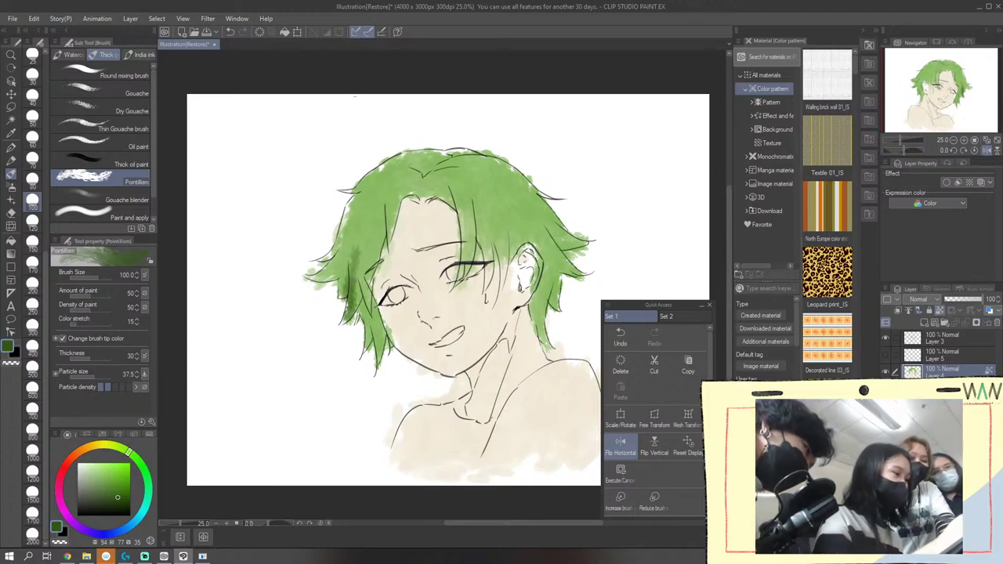
left_click(229, 31)
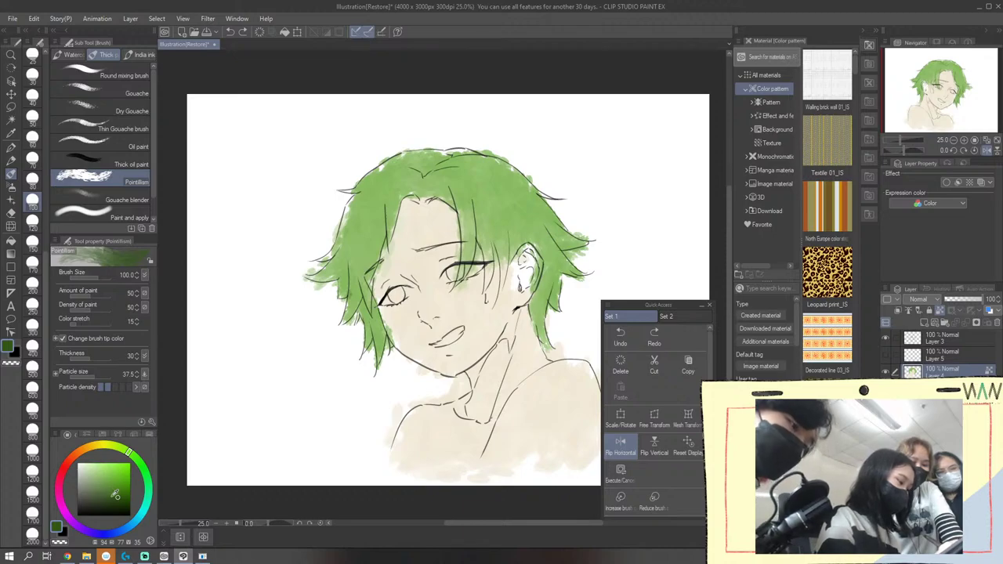
Shade the lower hair locks on both sides of the face in dark olive at brush size 170
left_click(108, 447)
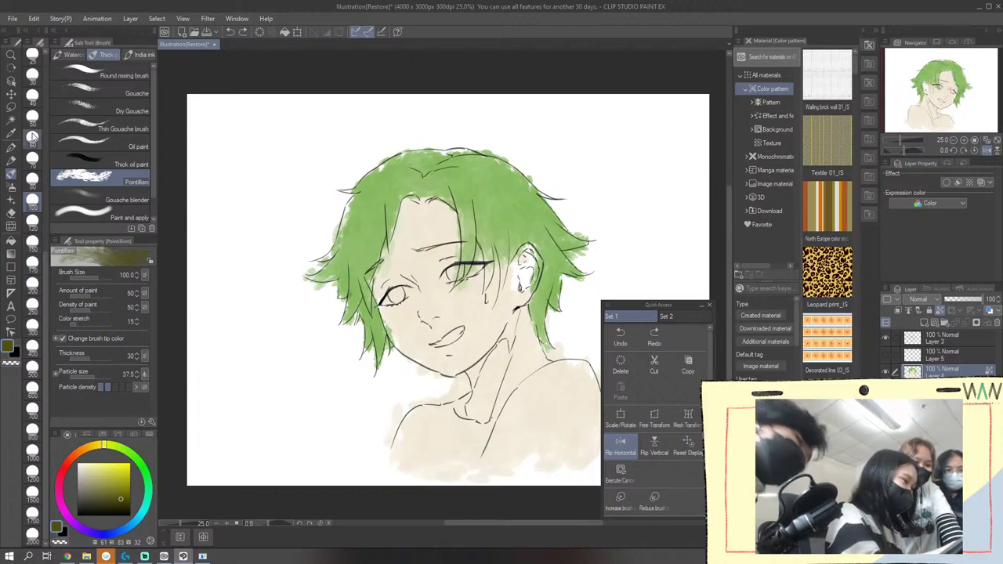
left_click(32, 260)
mouse_move(314, 286)
left_mouse_down()
mouse_move(345, 267)
mouse_move(337, 323)
mouse_move(361, 201)
mouse_move(405, 193)
mouse_move(338, 330)
mouse_move(341, 291)
mouse_move(360, 229)
mouse_move(353, 330)
mouse_move(363, 284)
mouse_move(380, 345)
left_mouse_up()
left_click_drag(482, 262, 487, 290)
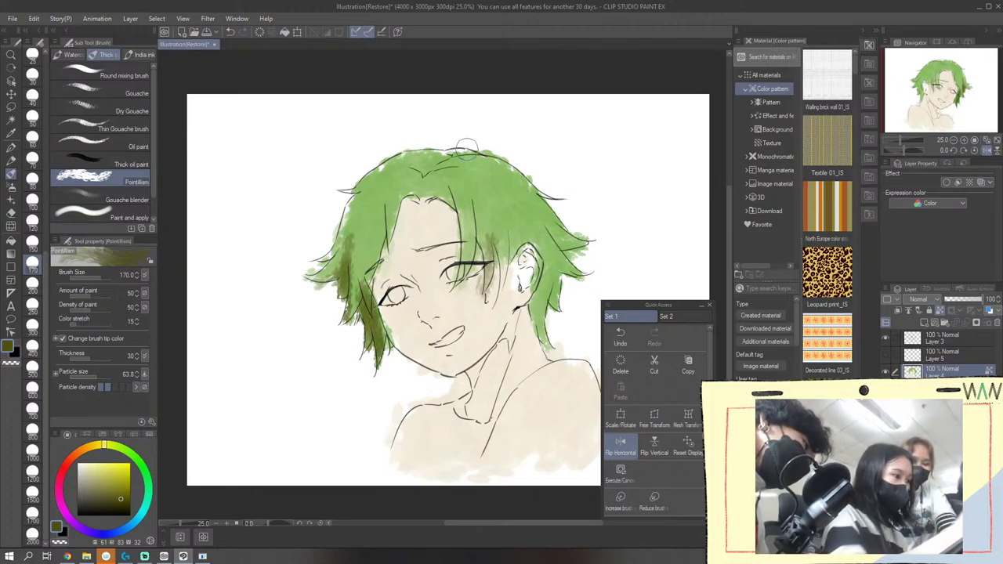
left_click(229, 31)
left_click(242, 32)
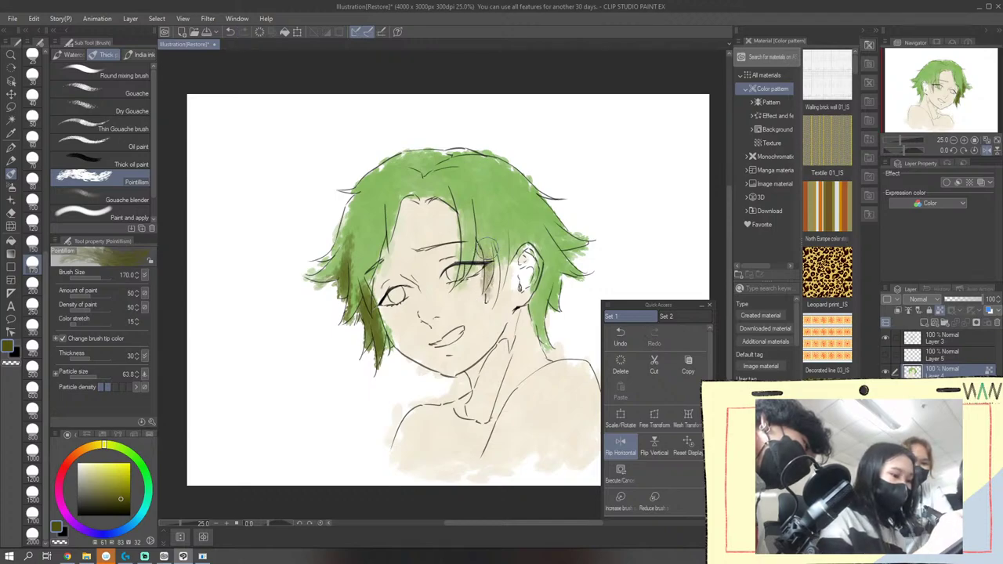
mouse_move(495, 286)
left_mouse_down()
mouse_move(509, 224)
mouse_move(519, 235)
mouse_move(549, 221)
mouse_move(545, 271)
mouse_move(537, 228)
mouse_move(546, 345)
left_mouse_up()
Deepen the hair around and below the ear with dark brown and a darker reddish brown
left_click(82, 450)
mouse_move(562, 240)
left_mouse_down()
mouse_move(555, 302)
mouse_move(561, 265)
mouse_move(541, 237)
left_mouse_up()
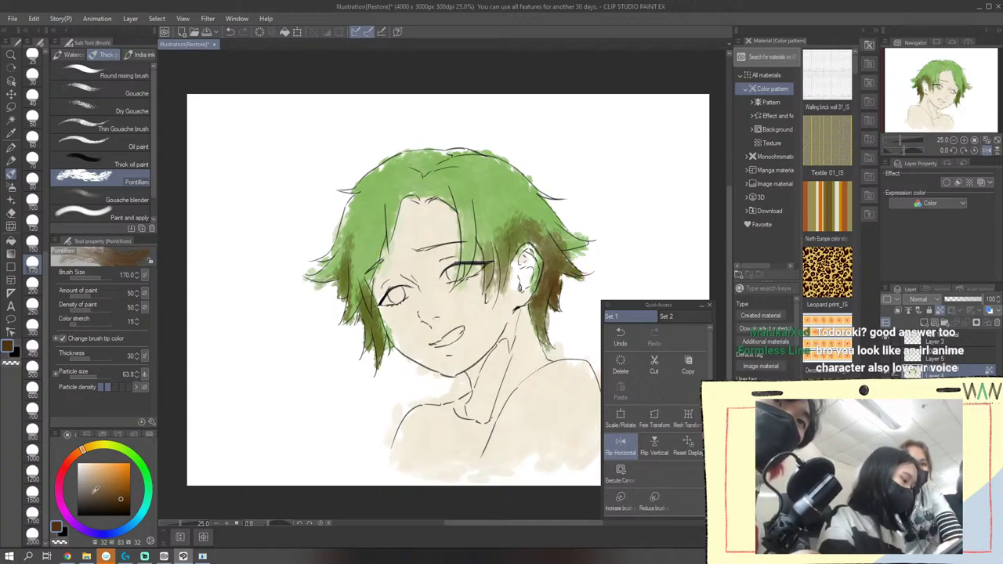
left_click(116, 502)
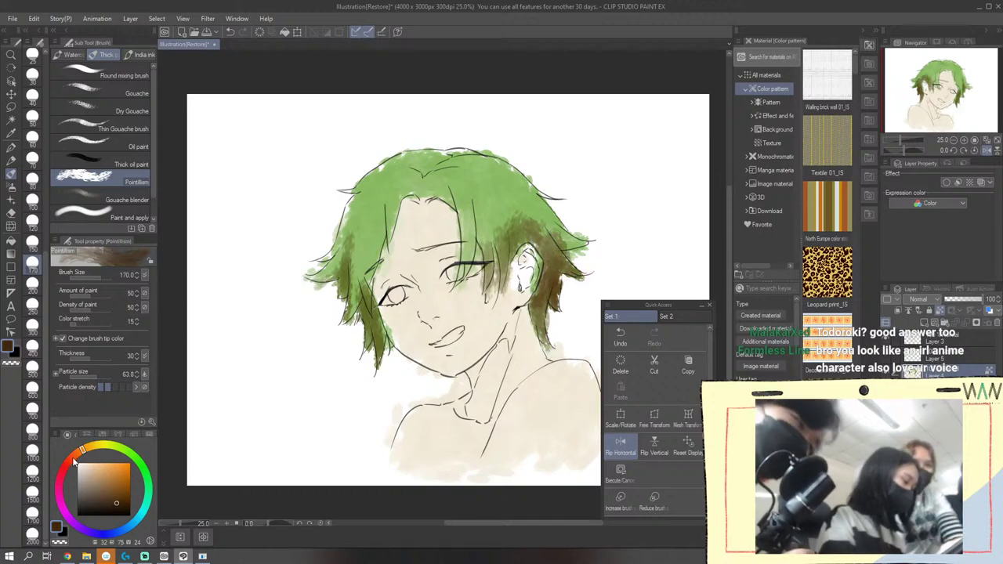
left_click(73, 460)
left_click_drag(532, 260, 547, 279)
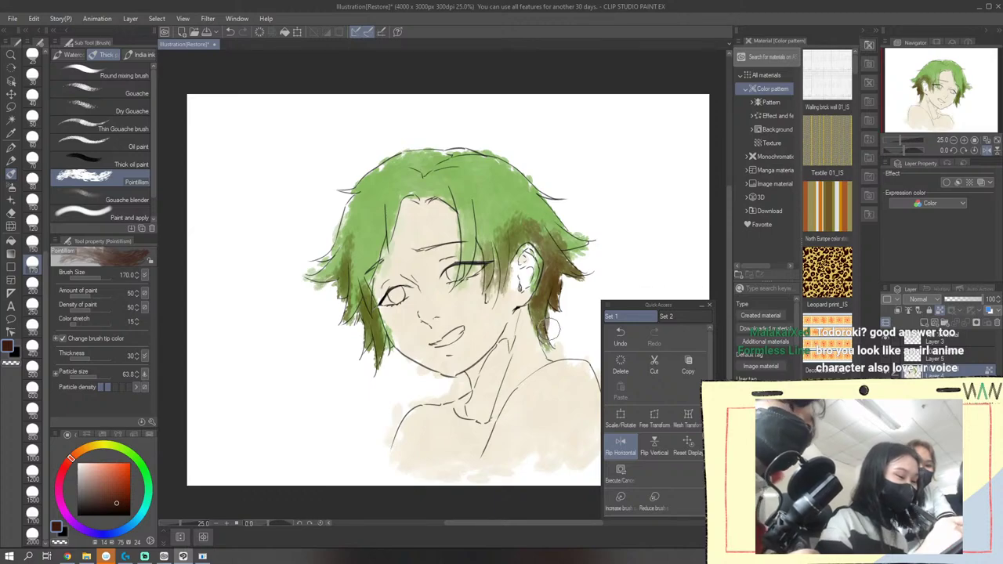
left_click_drag(552, 329, 543, 278)
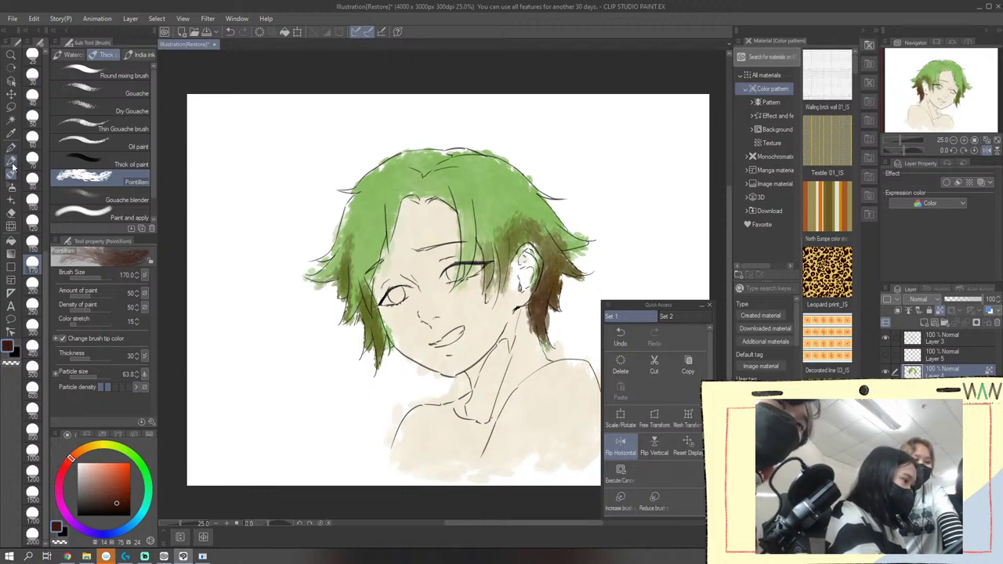
Pick the pale skin colour from the face and make Layer 5 with the lip colour visible
left_click(11, 132)
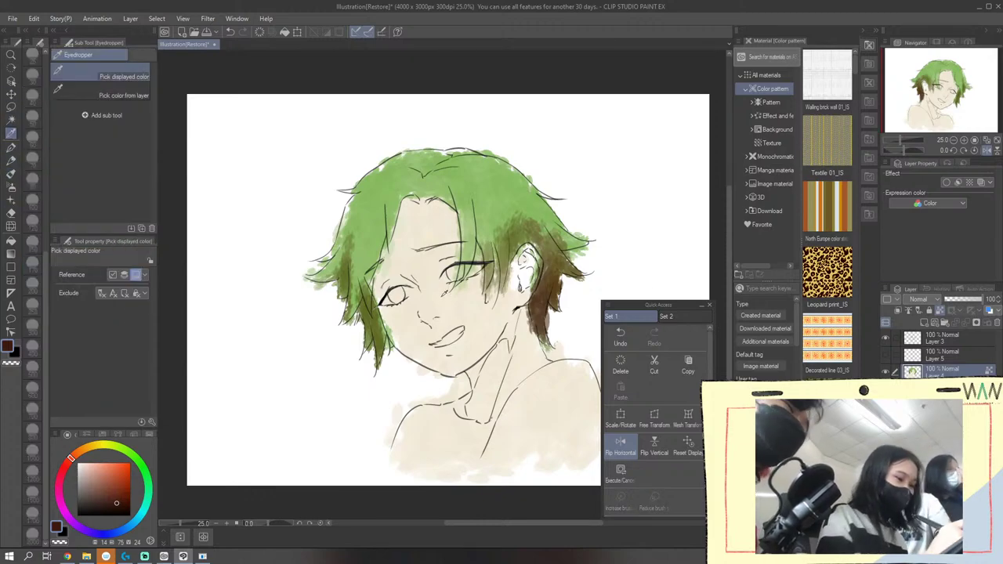
left_click(444, 277)
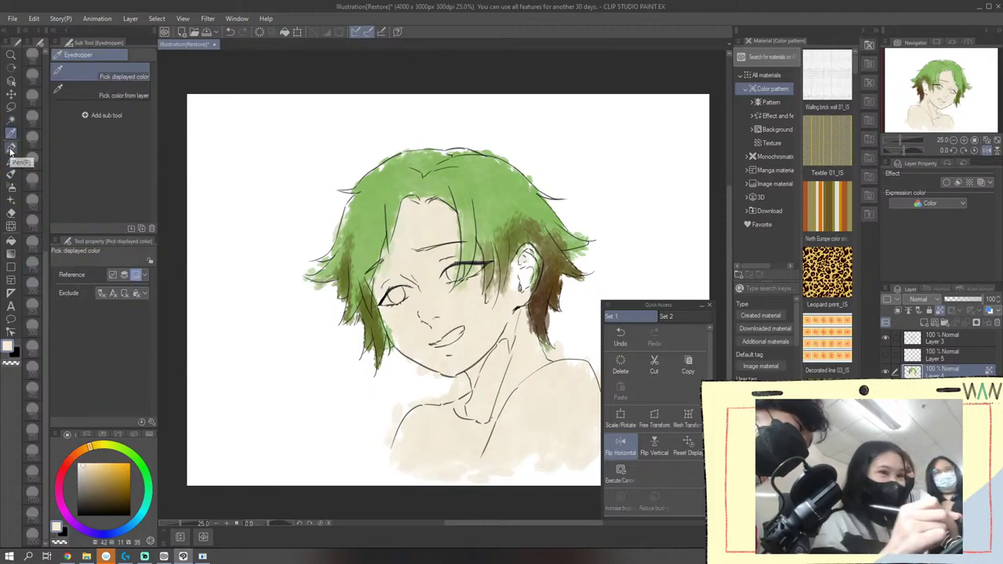
left_click(885, 353)
left_click(884, 356)
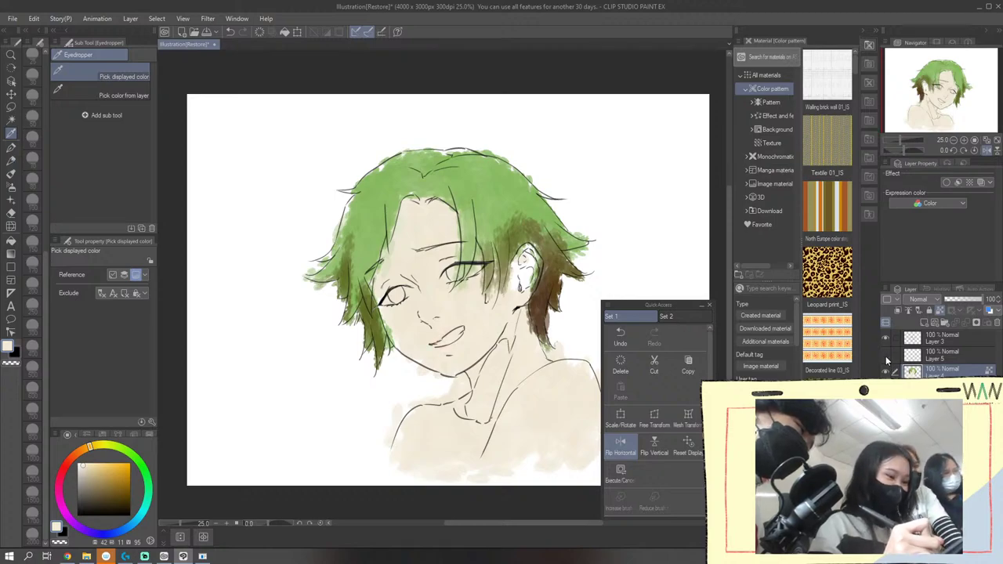
left_click(886, 356)
Try a Gaussian blur at a strength of about 19 on the hair colours in Layer 4, and undo it
left_click(918, 335)
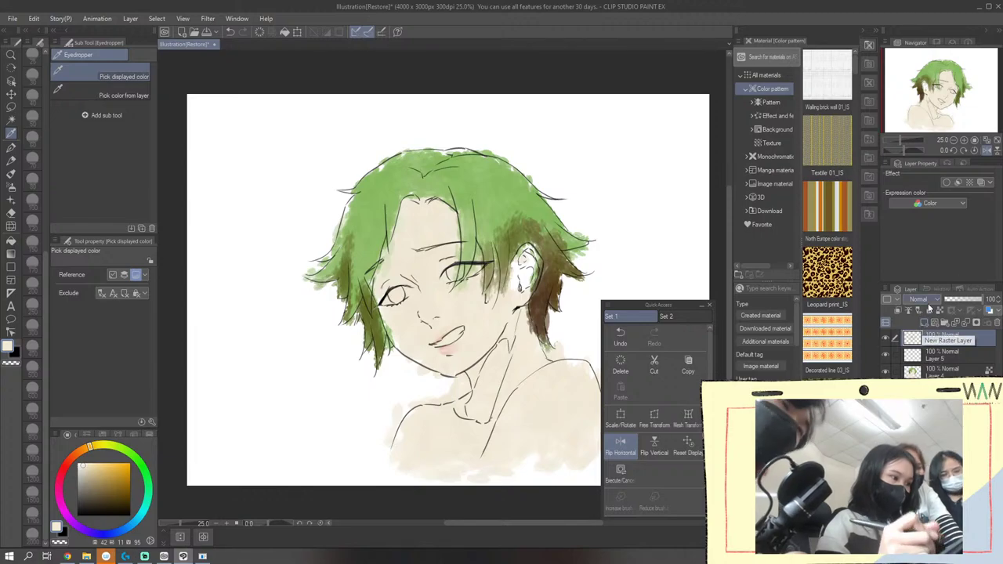
left_click(210, 19)
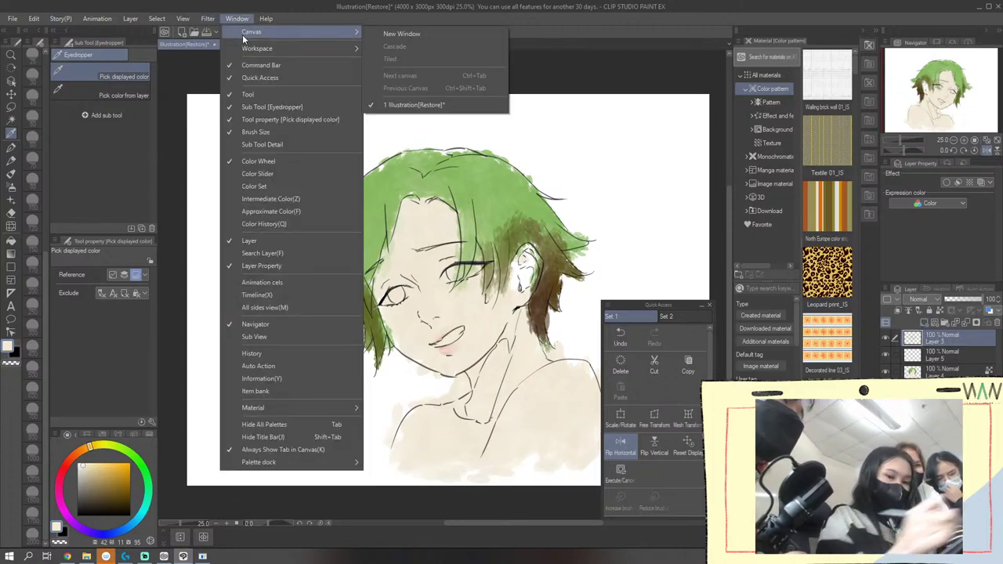
left_click(949, 371)
left_click(946, 371)
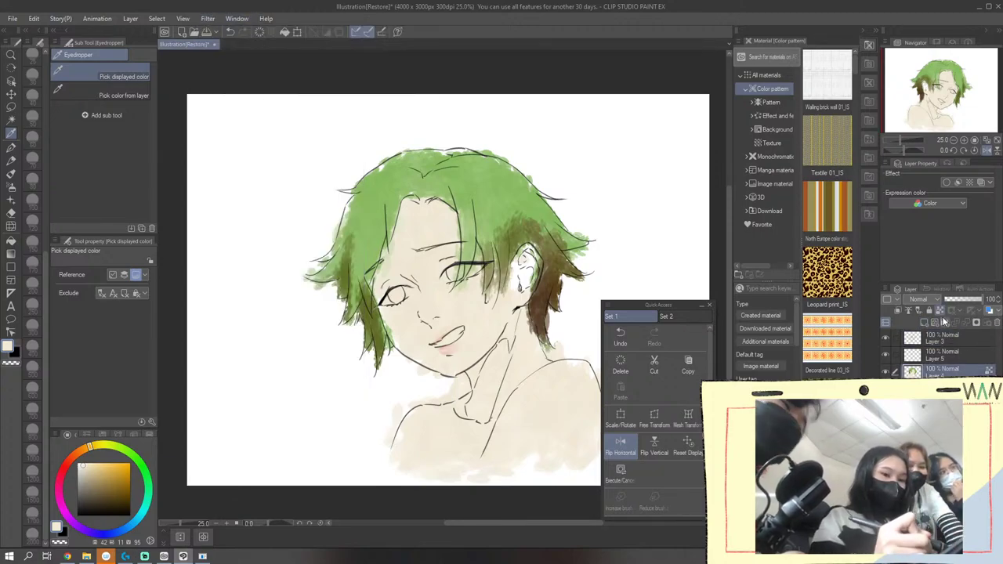
left_click(236, 18)
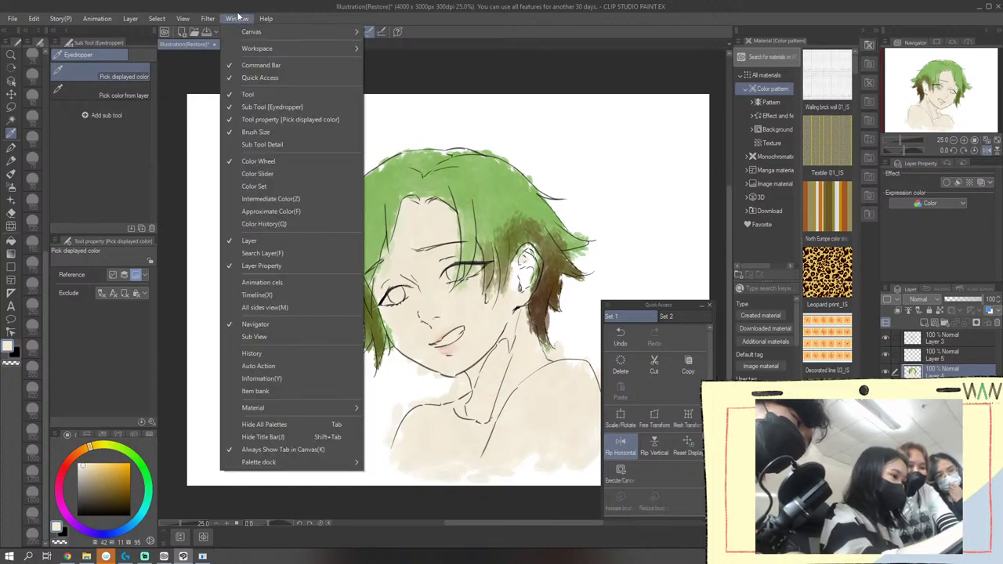
mouse_move(233, 33)
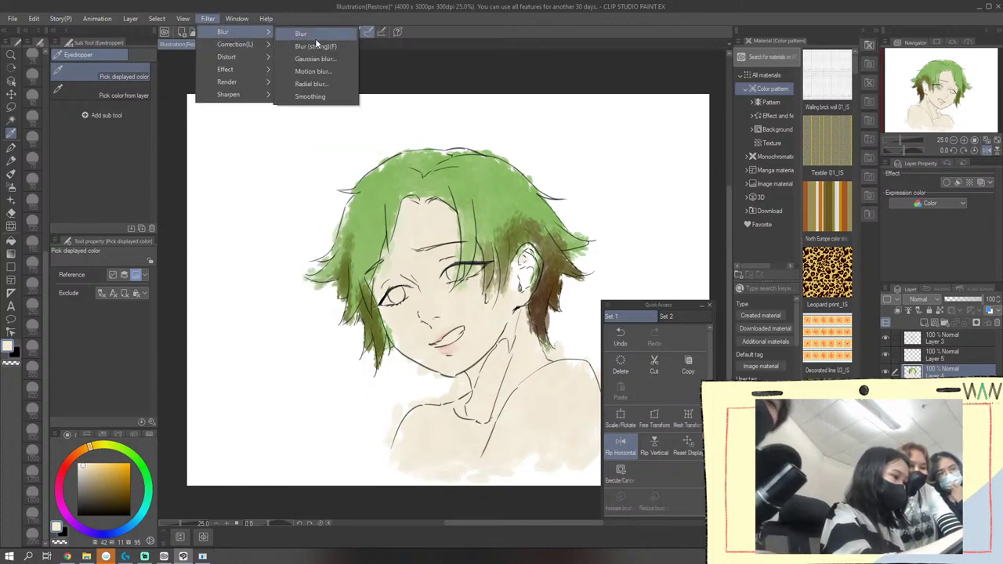
left_click(349, 59)
left_click_drag(414, 285, 374, 285)
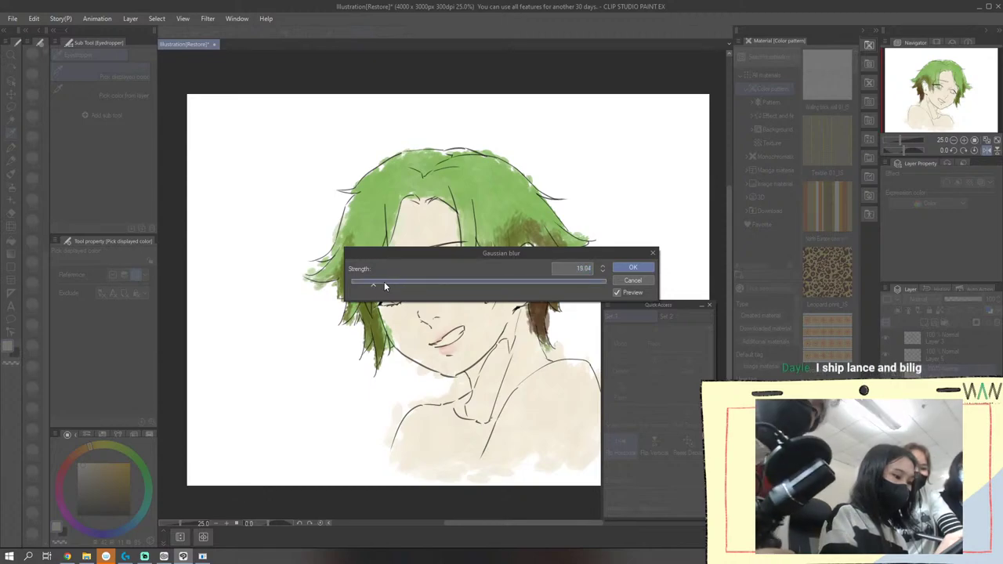
left_click(633, 268)
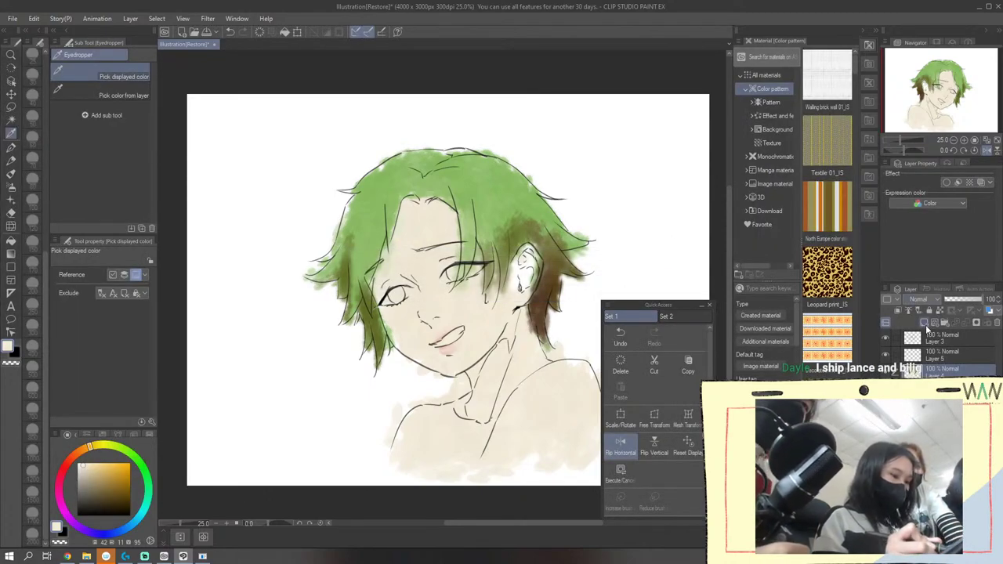
left_click(620, 334)
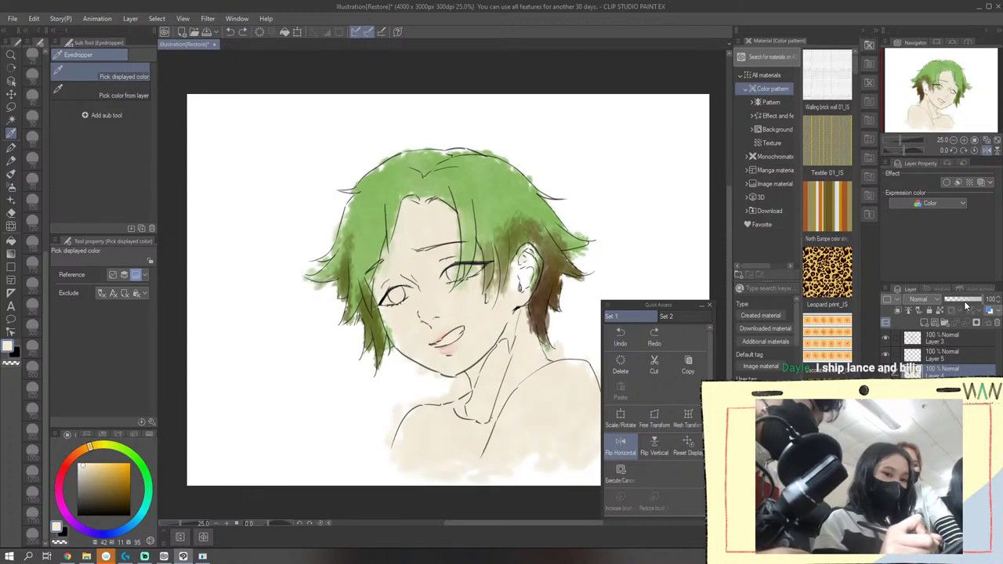
Lower Layer 4's opacity to 74% and give the line art on Layer 3 a dark brown layer color (3D250E)
left_click_drag(966, 302, 975, 301)
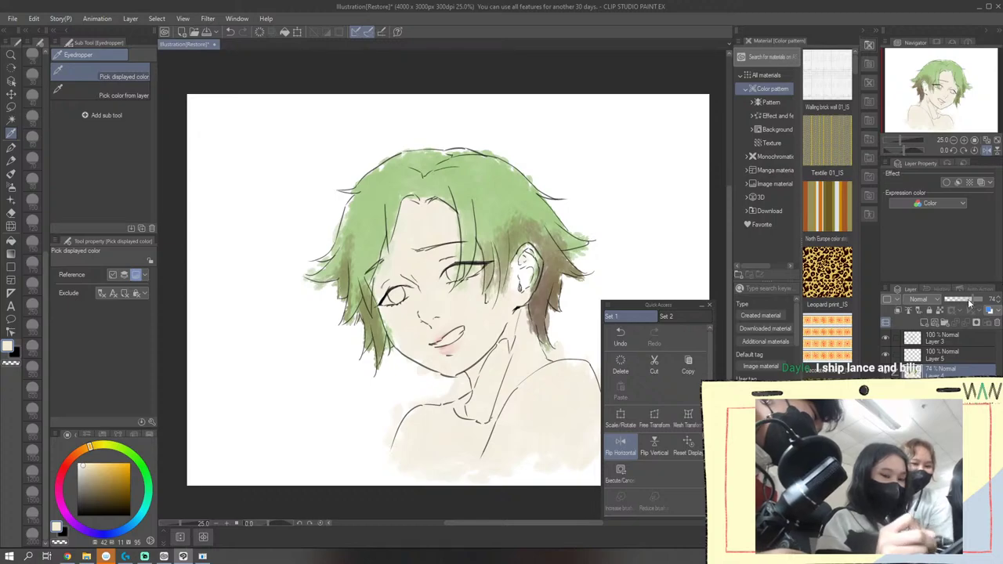
left_click(944, 345)
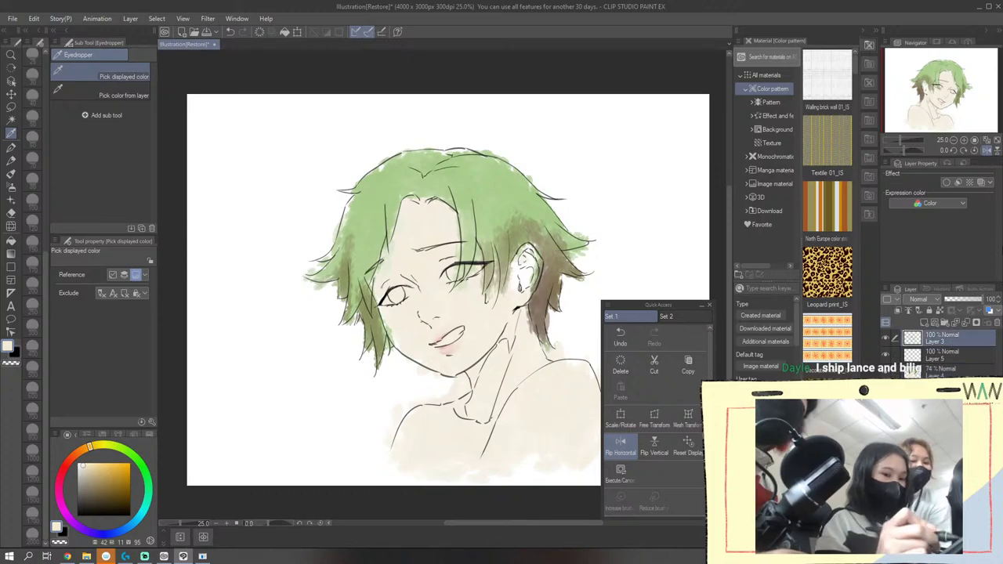
left_click(988, 312)
left_click(957, 194)
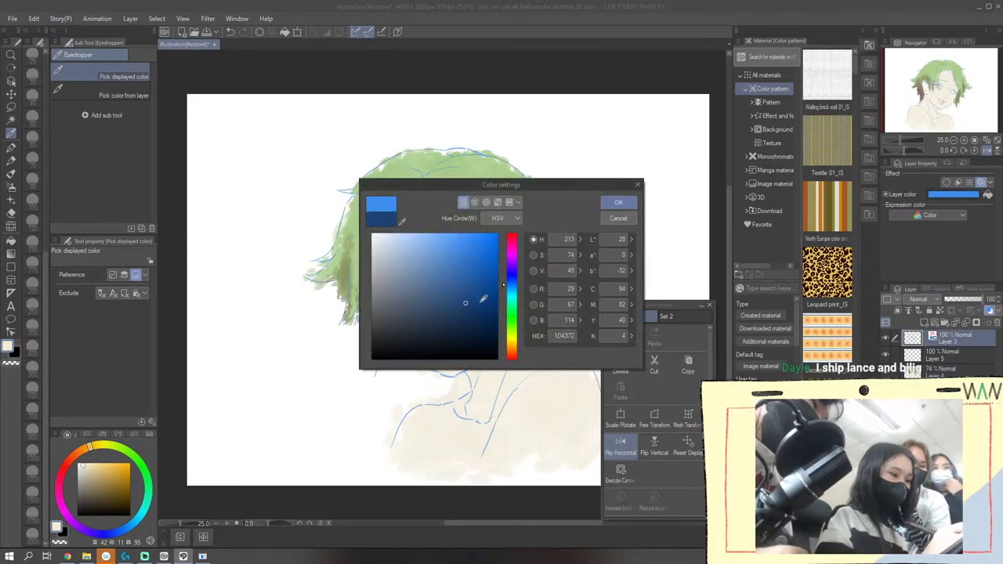
left_click(510, 350)
left_click(468, 328)
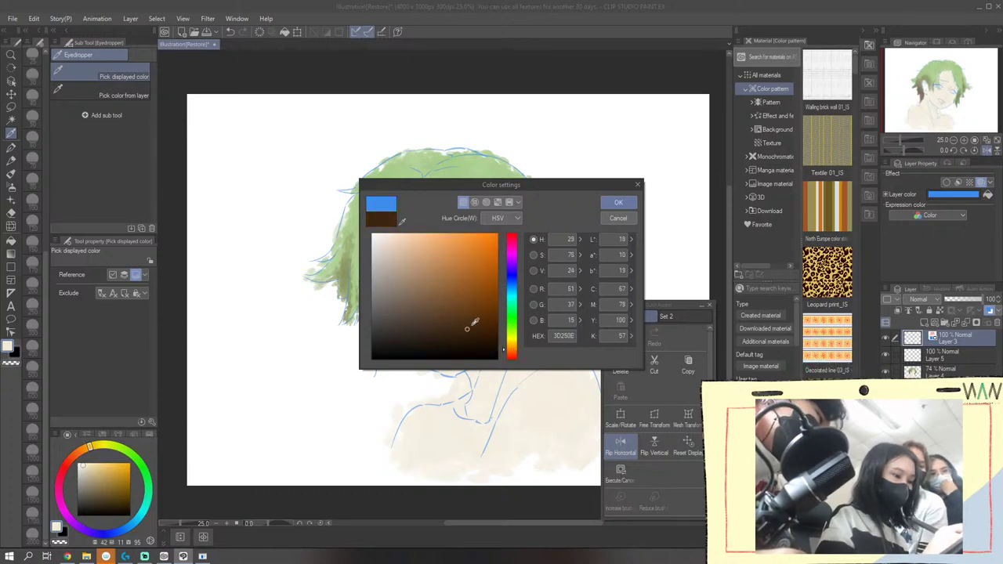
left_click(618, 202)
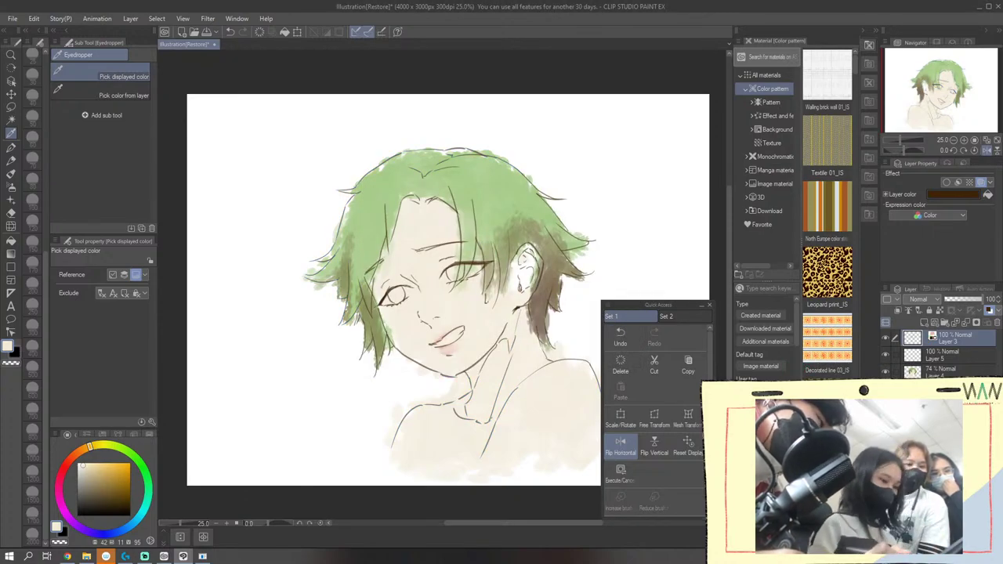
Close the Quick Access palette and save the drawing as Illustration in CLIP STUDIO FORMAT in the Documents folder
left_click(708, 305)
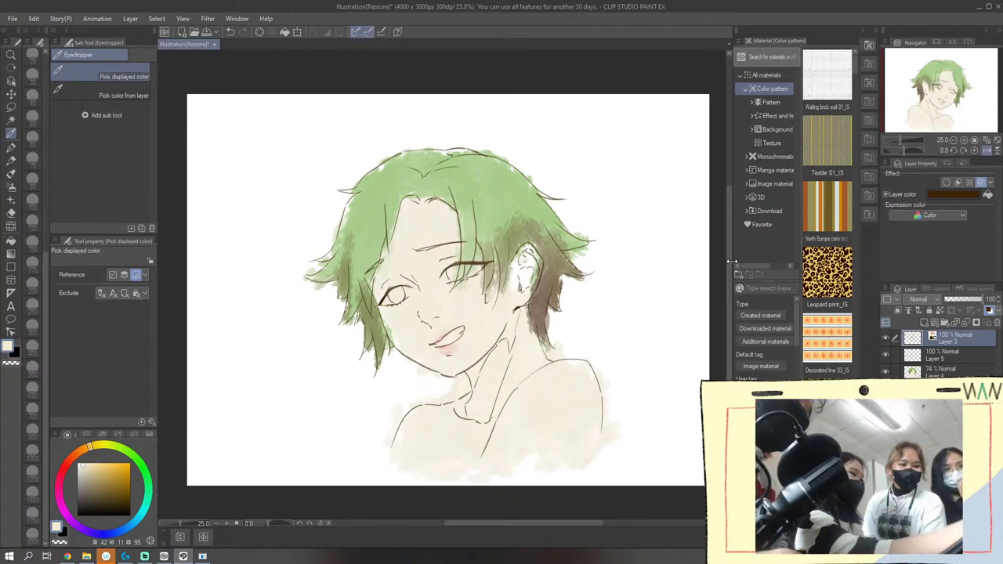
left_click(206, 31)
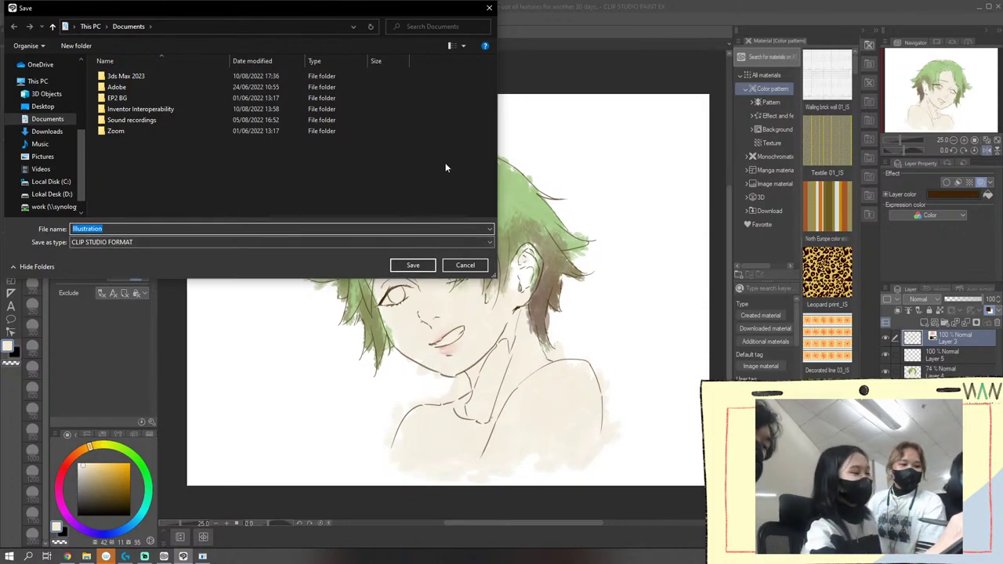
left_click(414, 266)
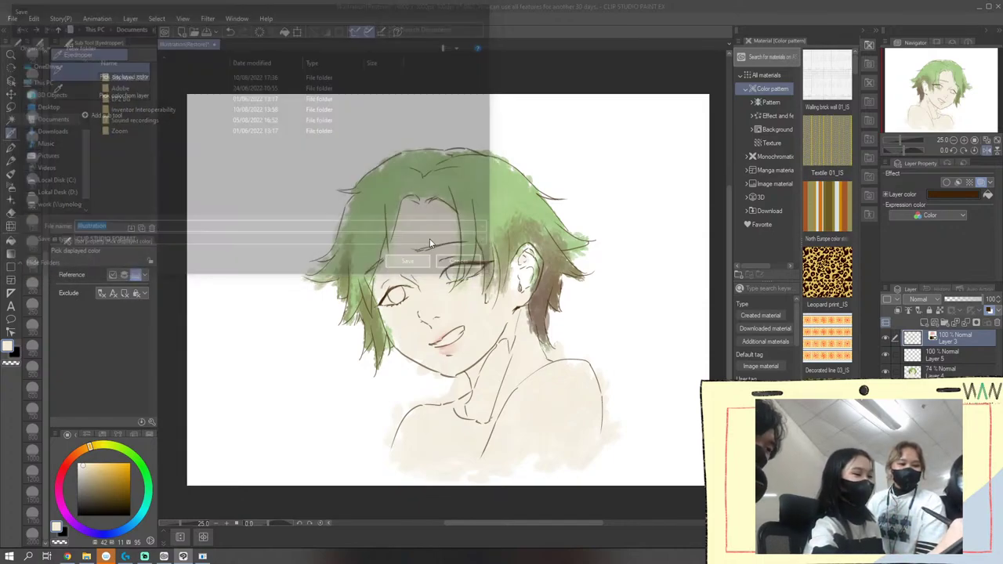